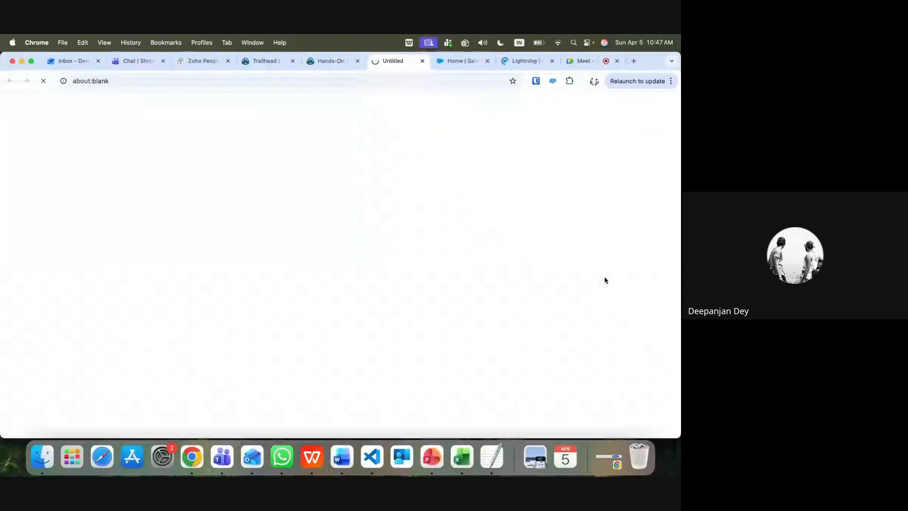
From the Trailhead Hands-On Orgs page, open your Trailblazer profile through the account menu
click(343, 61)
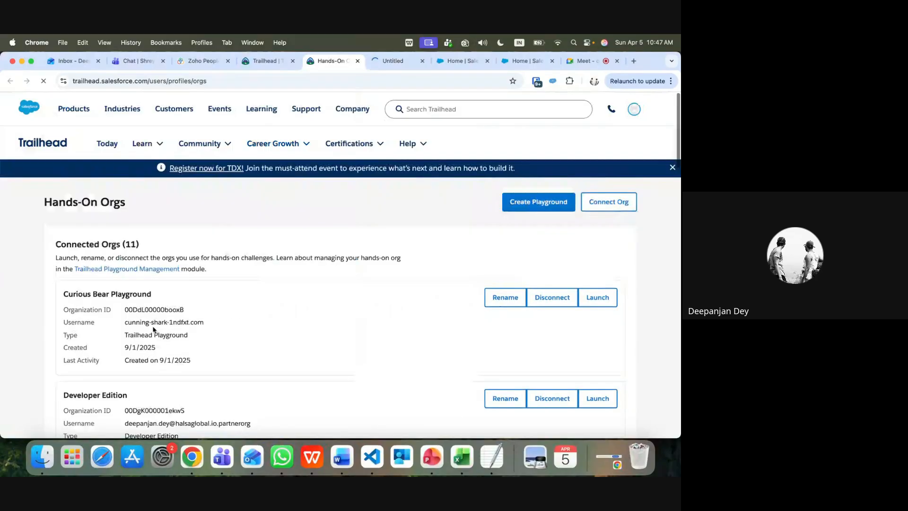
click(414, 110)
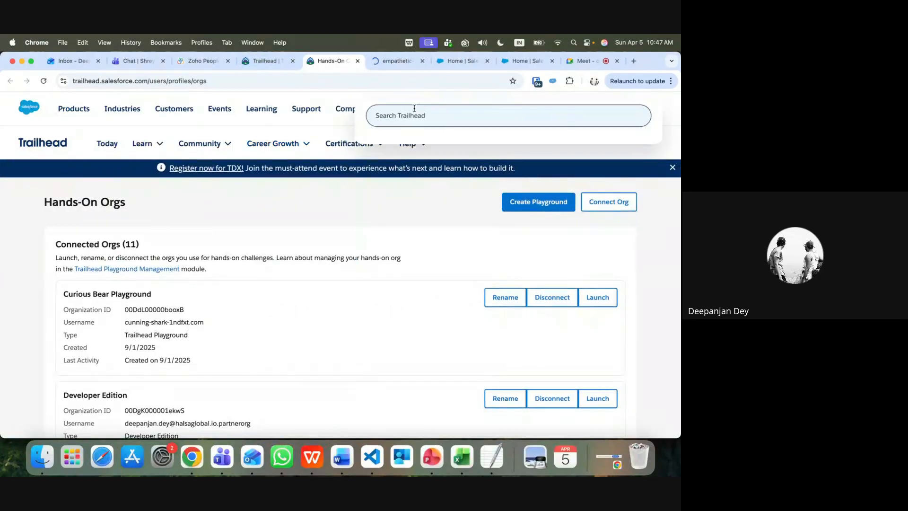
text(s)
key(BackSpace)
click(634, 110)
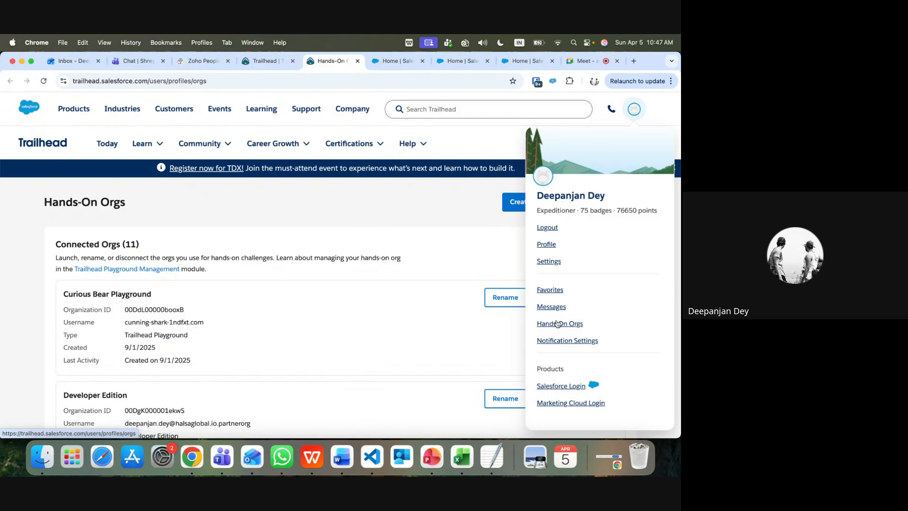
click(547, 245)
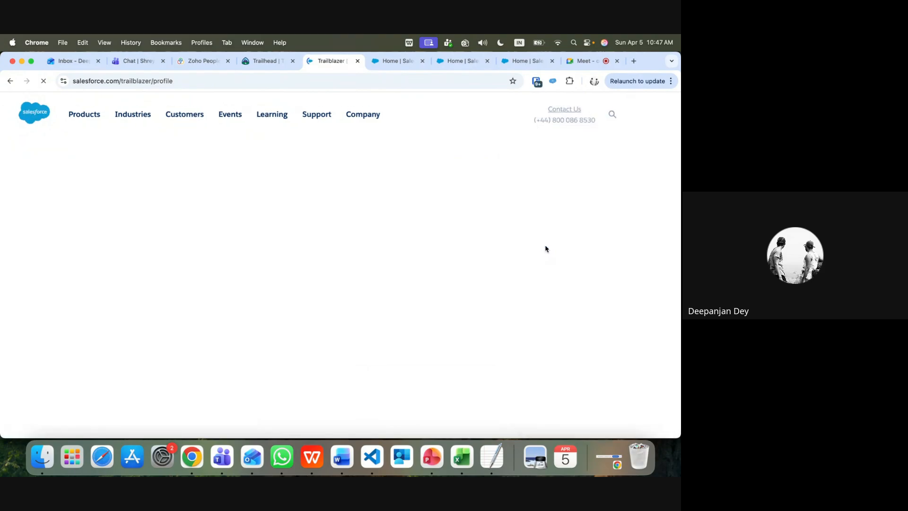
Expand the profile's list to all five superbadges and open Superbadge: Flow Administration
scroll(152, 315, down, 5)
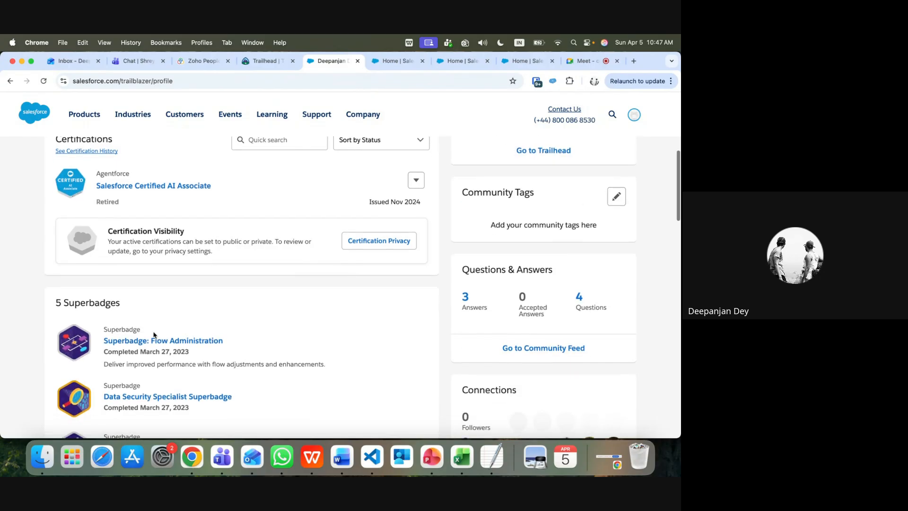
scroll(155, 334, down, 2)
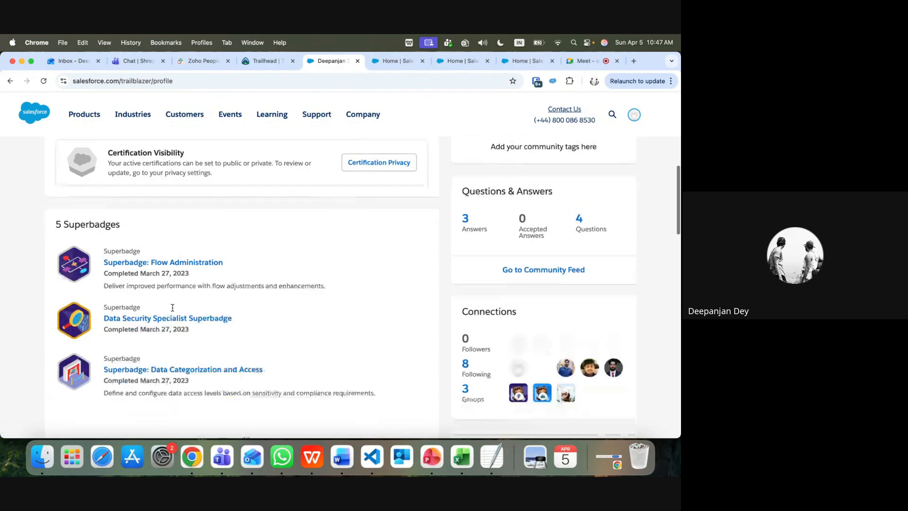
scroll(174, 305, down, 3)
click(246, 382)
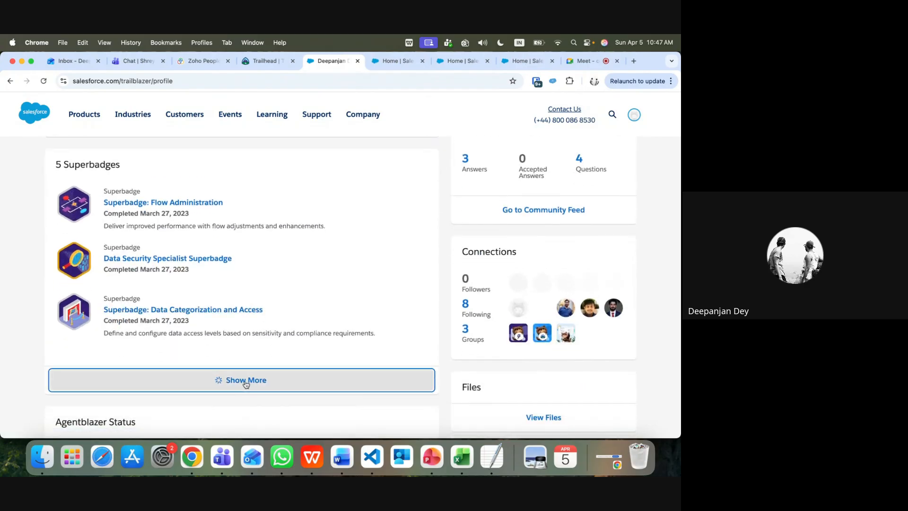
scroll(245, 384, down, 3)
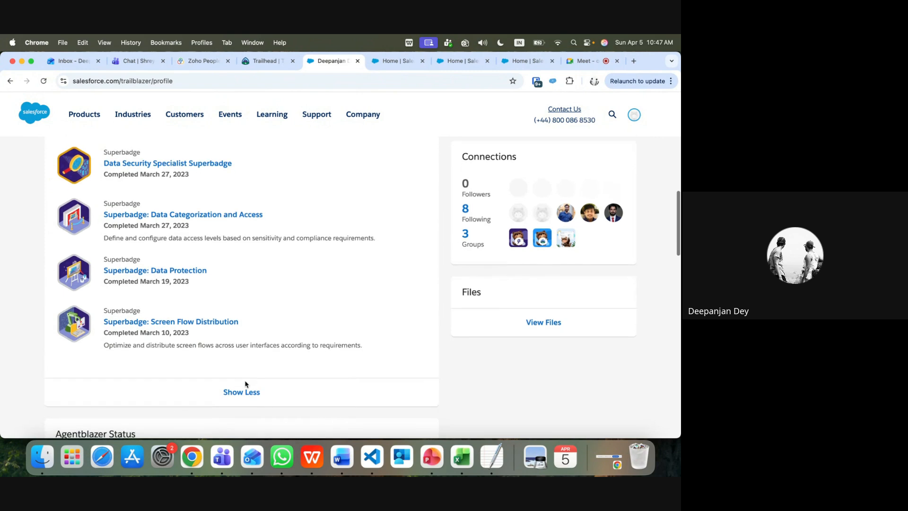
scroll(239, 286, up, 3)
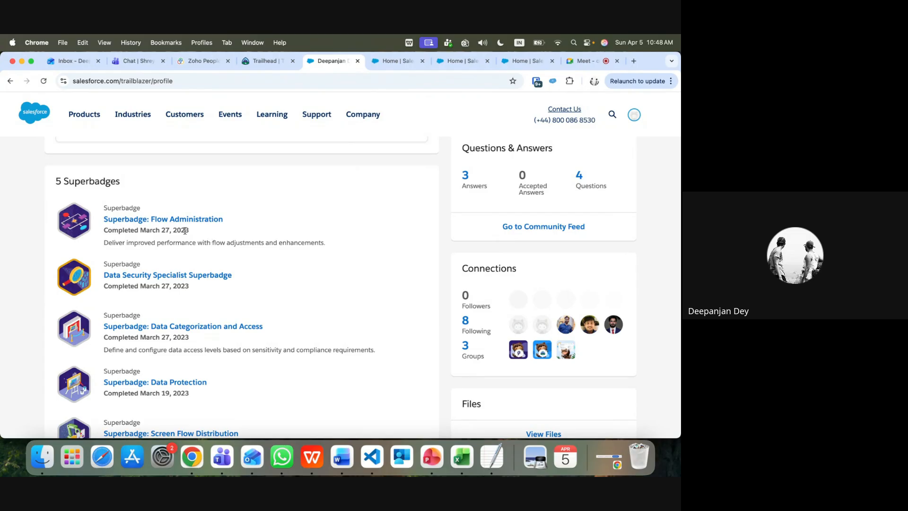
click(171, 220)
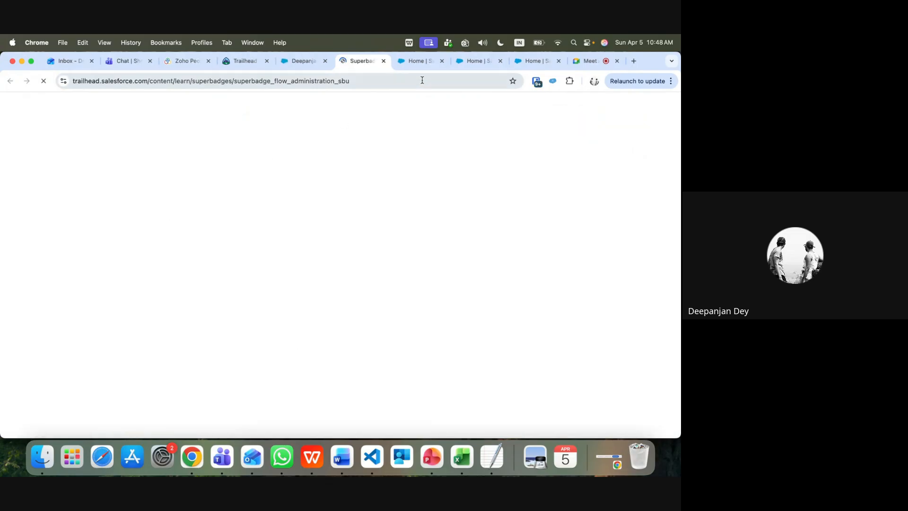
On the Flow Administration superbadge tab, scroll past the prework notes to the Use Case and Business Requirements
click(416, 61)
click(350, 62)
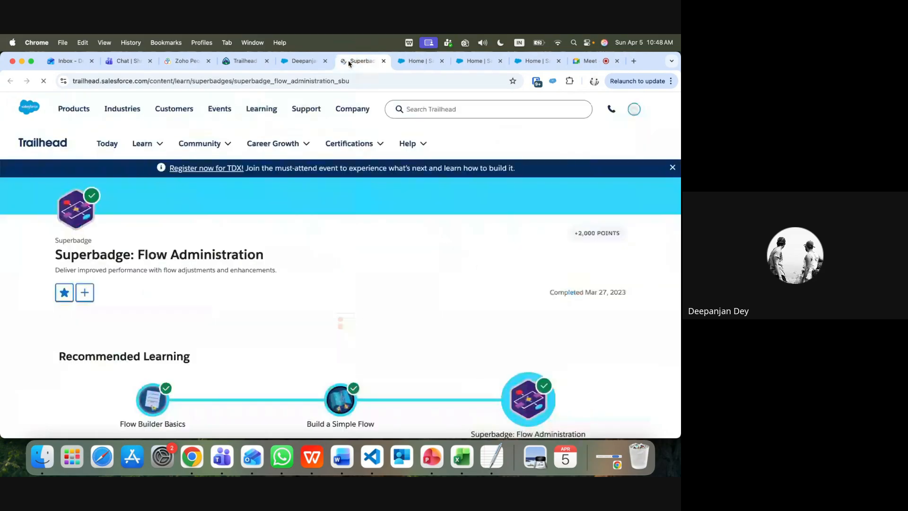
scroll(231, 315, down, 4)
scroll(231, 316, down, 2)
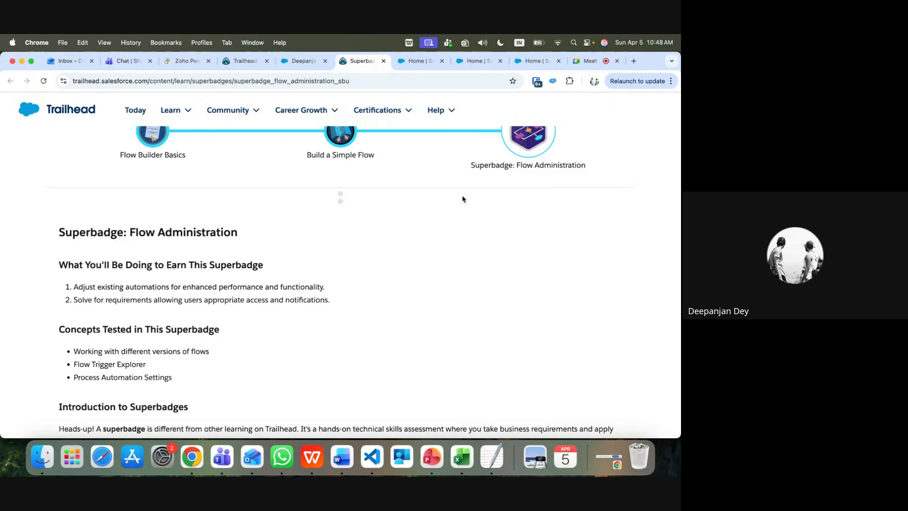
scroll(371, 278, down, 3)
scroll(371, 278, down, 5)
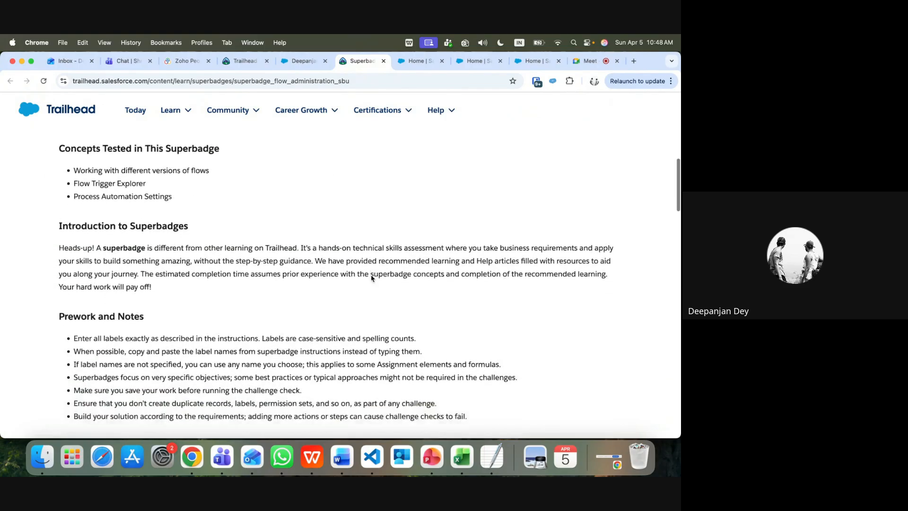
scroll(370, 275, down, 1)
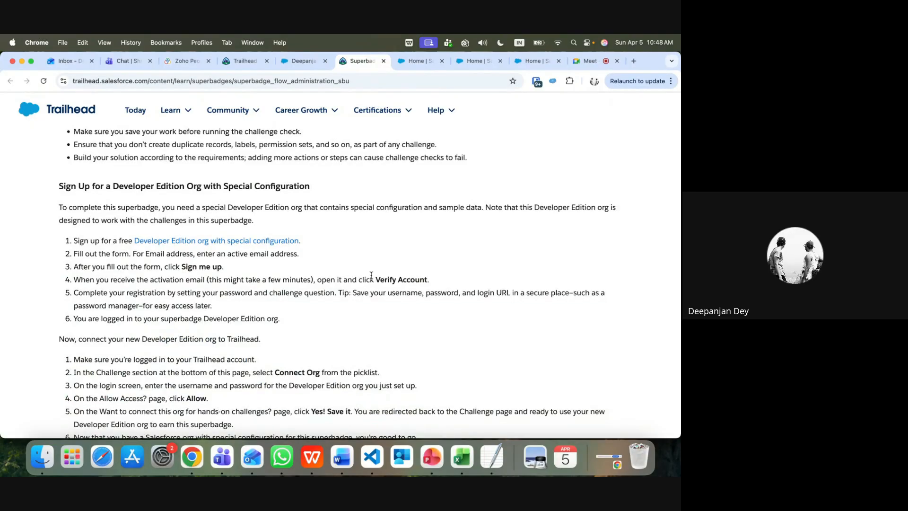
scroll(371, 276, down, 6)
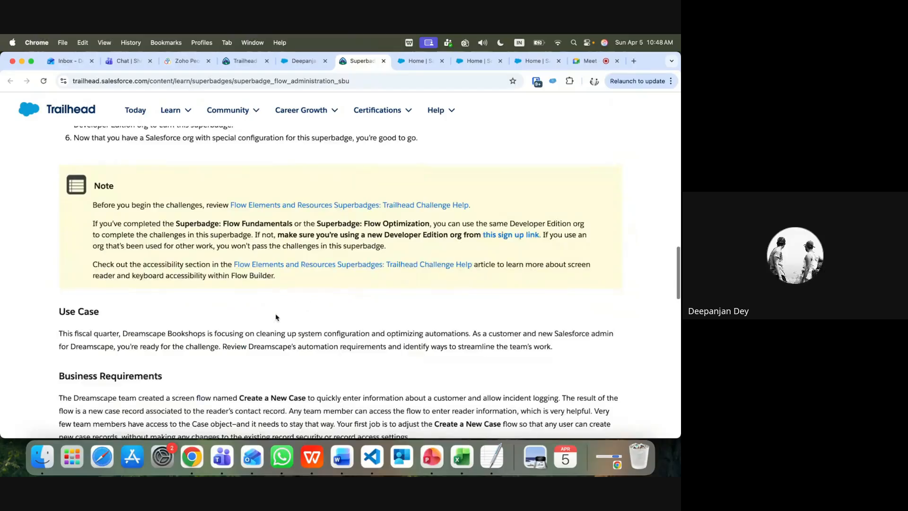
scroll(276, 317, down, 3)
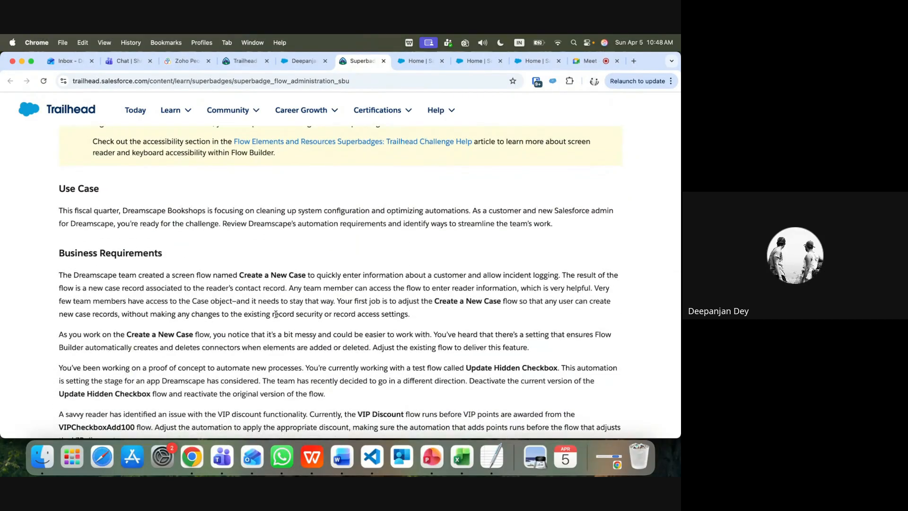
scroll(276, 314, down, 1)
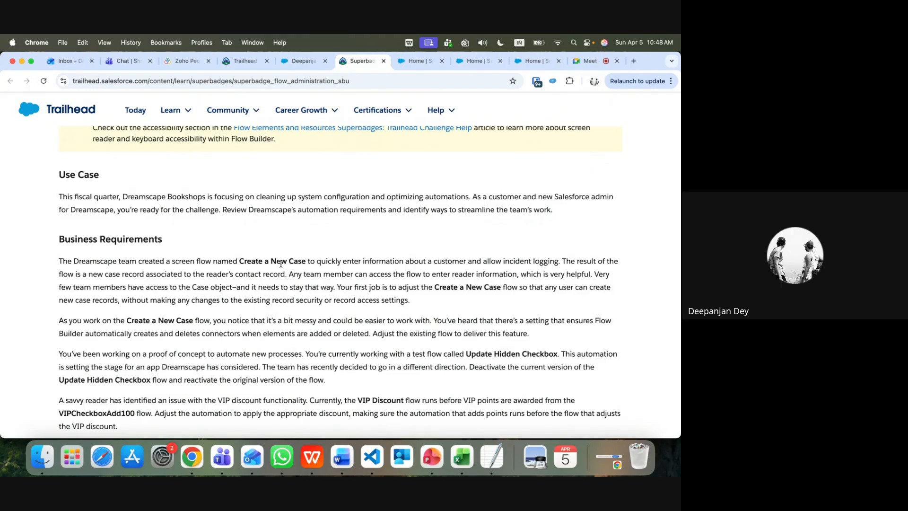
scroll(328, 309, down, 1)
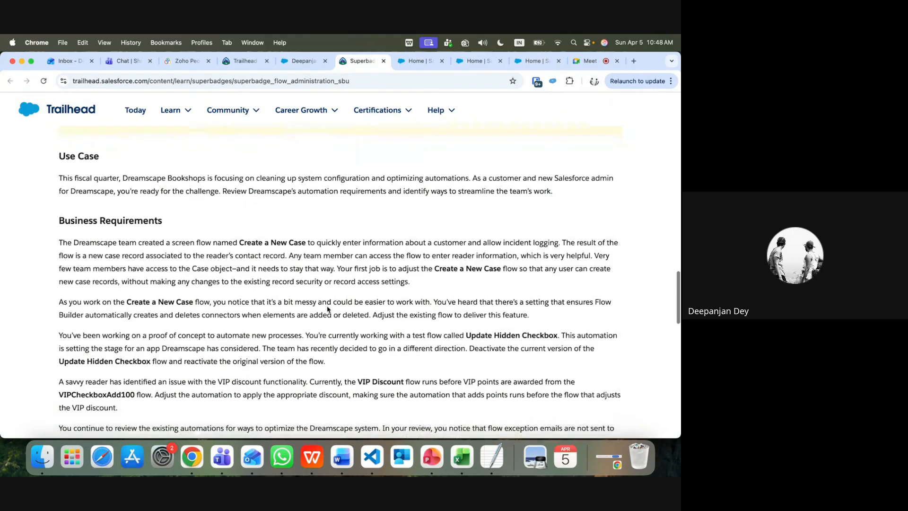
scroll(328, 303, up, 4)
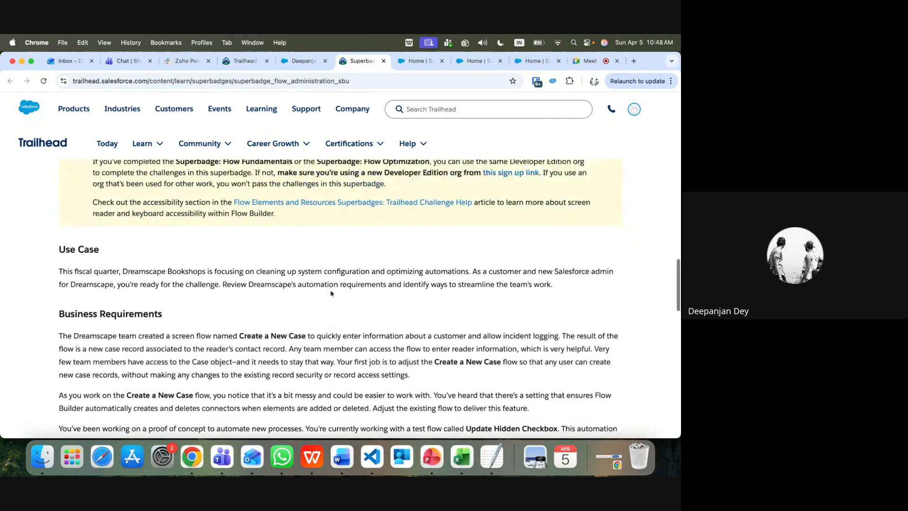
scroll(193, 255, up, 1)
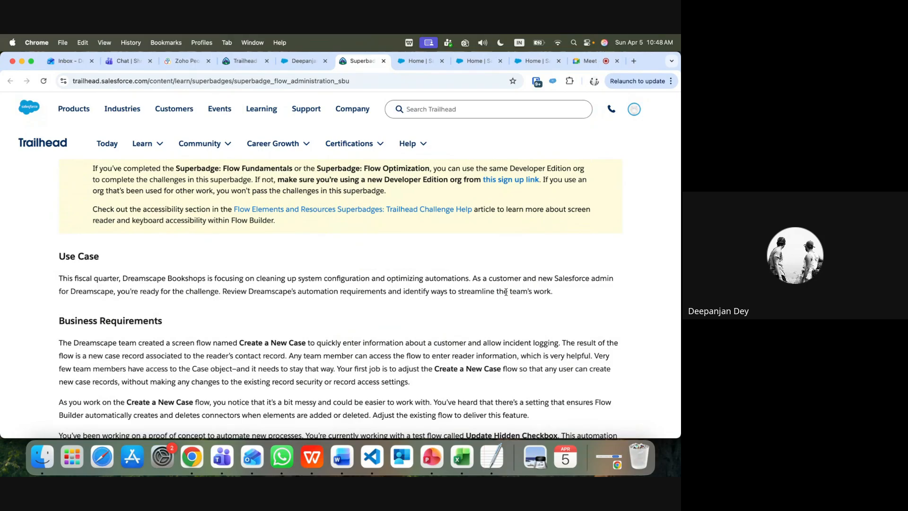
scroll(257, 317, down, 5)
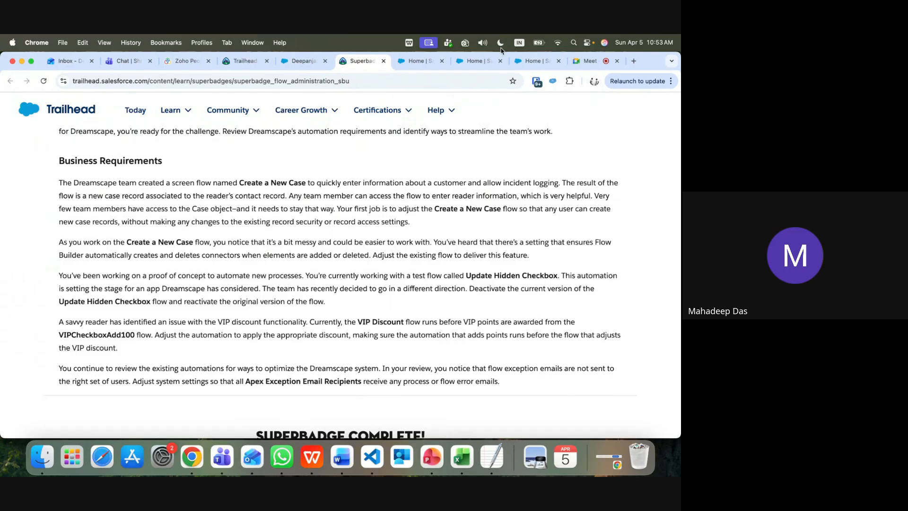
click(475, 61)
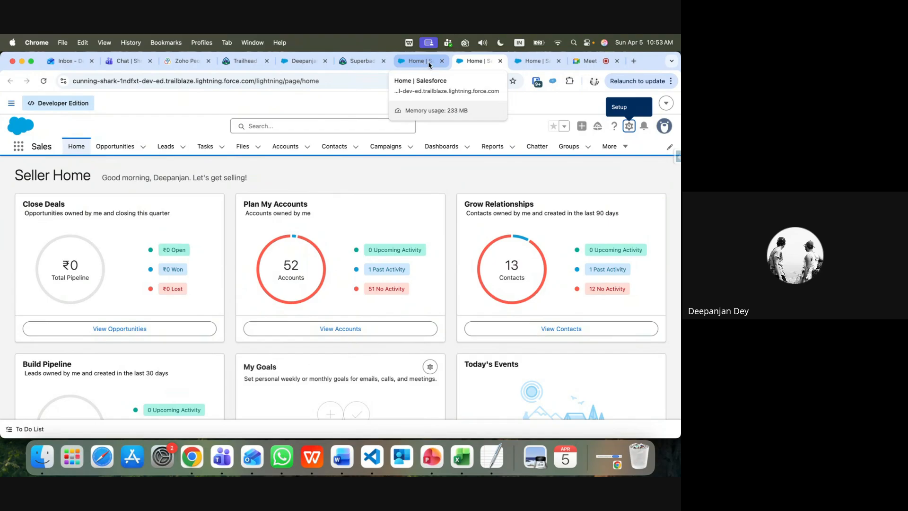
On Setup Home, search Quick Find for 'sharing' and visit Object Manager
click(538, 67)
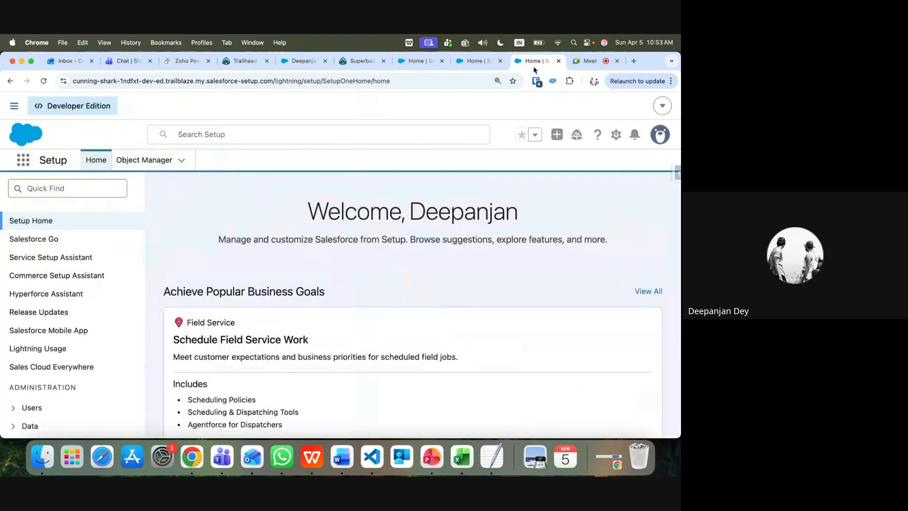
click(84, 188)
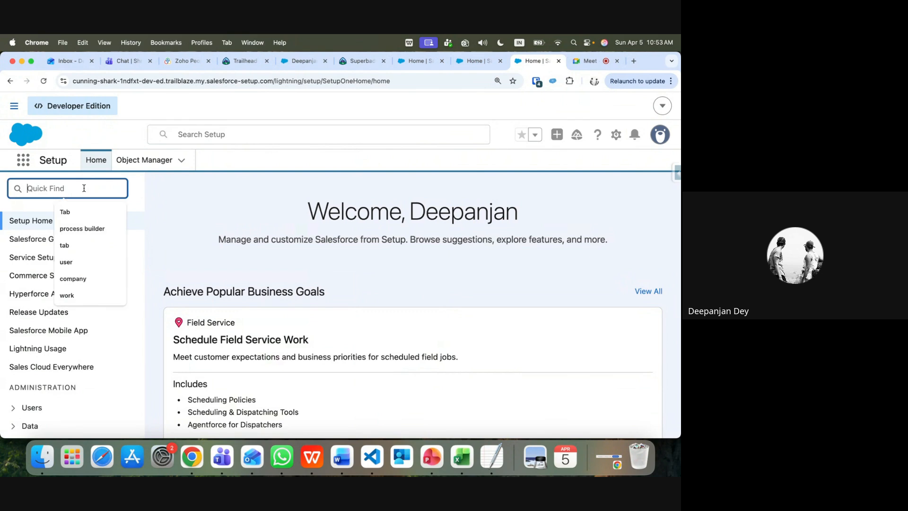
text(sh)
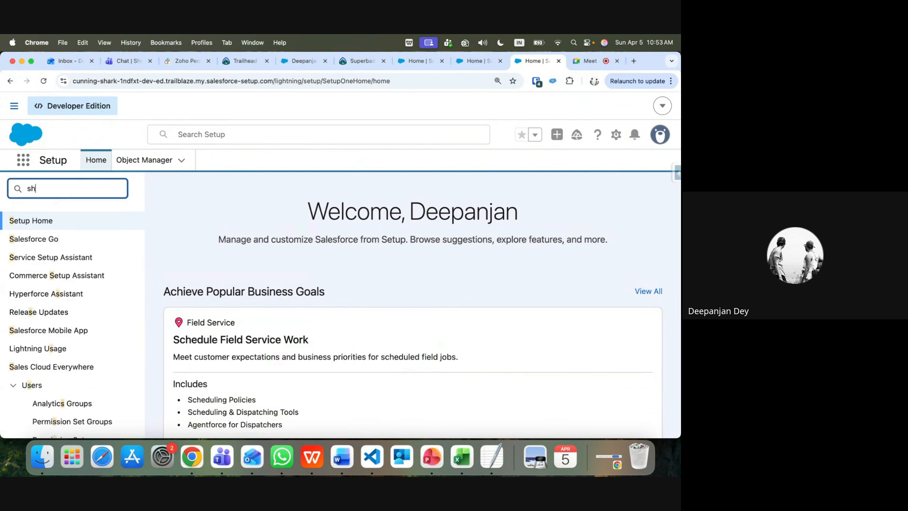
text(aring)
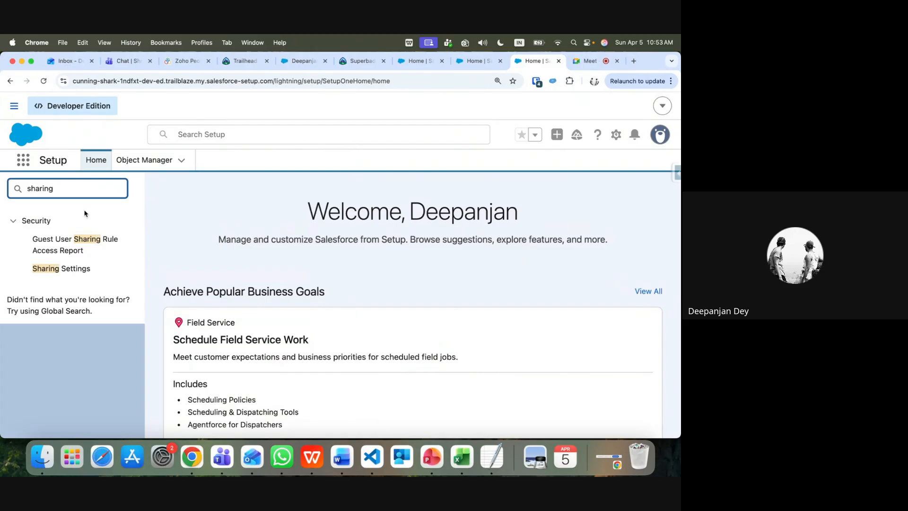
click(65, 273)
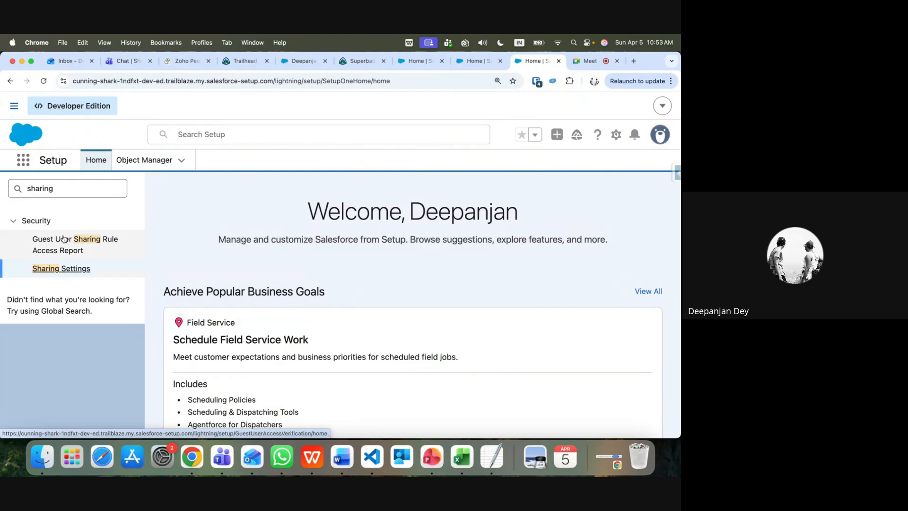
click(71, 190)
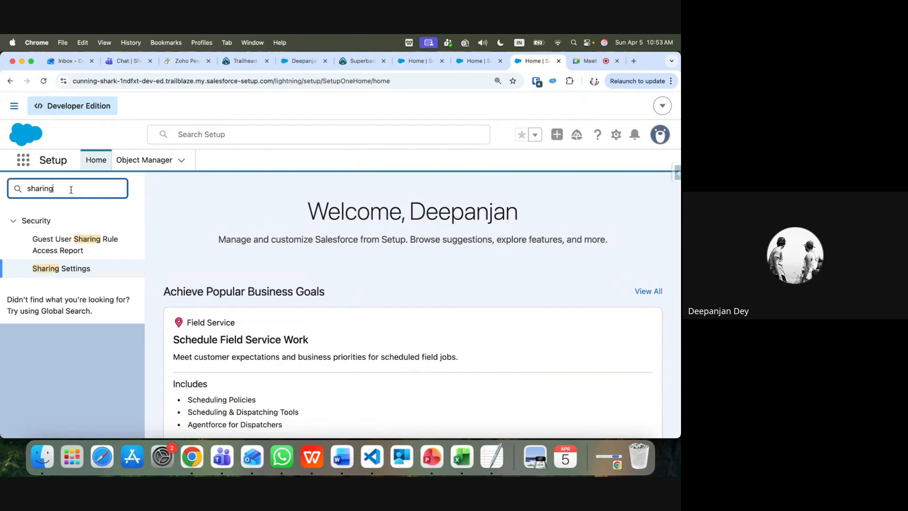
click(136, 162)
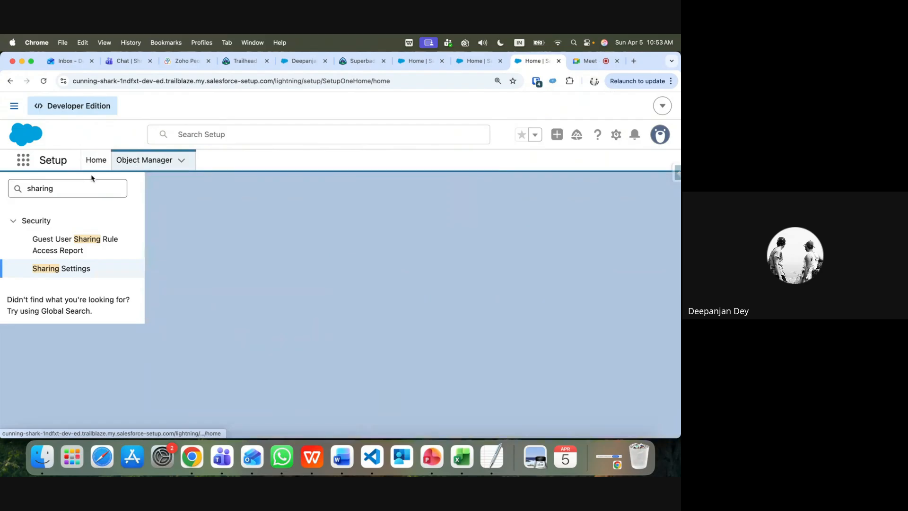
Replace the search with 'profil' and open the Profiles page
click(77, 182)
key(super+a)
text(p)
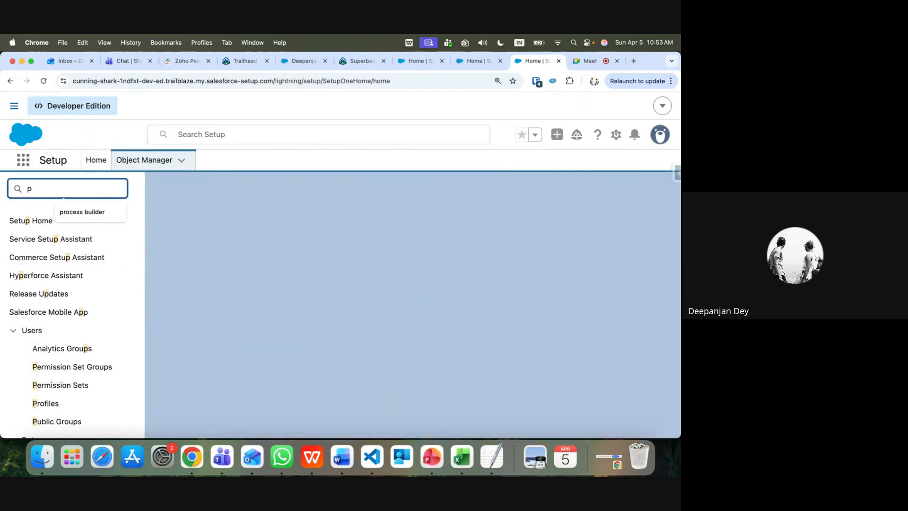
text(r)
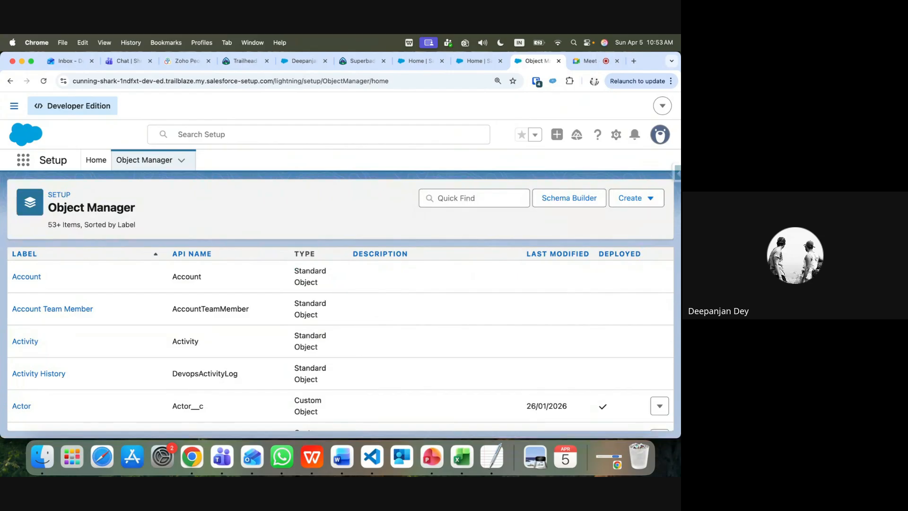
click(96, 160)
click(65, 182)
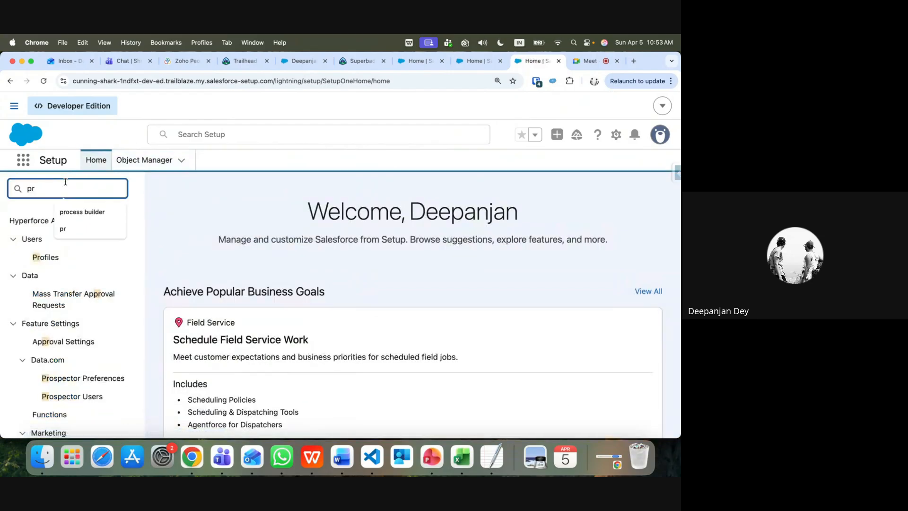
text(ofil)
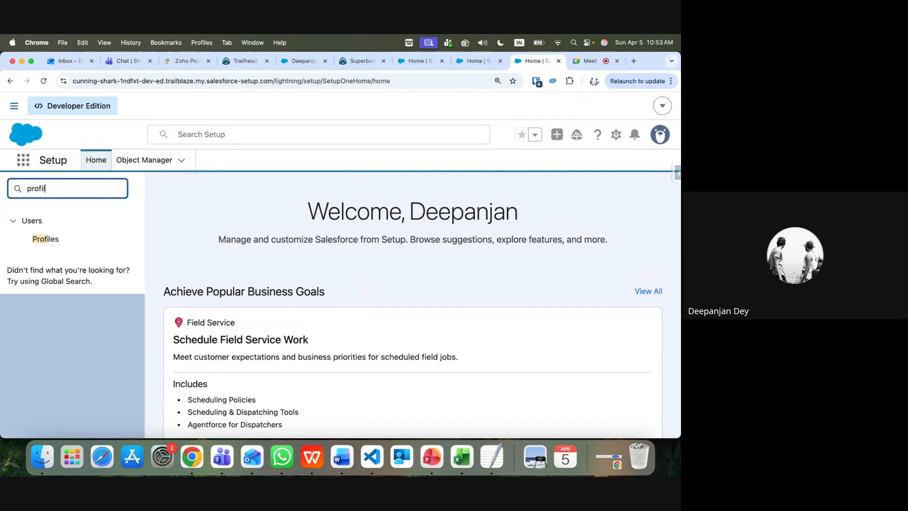
click(48, 239)
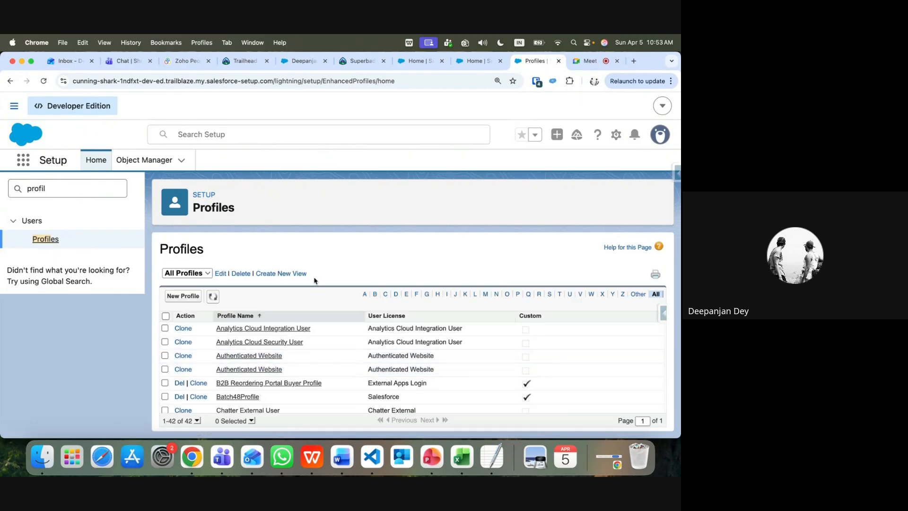
Open the System Administrator profile, then go back to the 42-profile list
scroll(253, 343, down, 8)
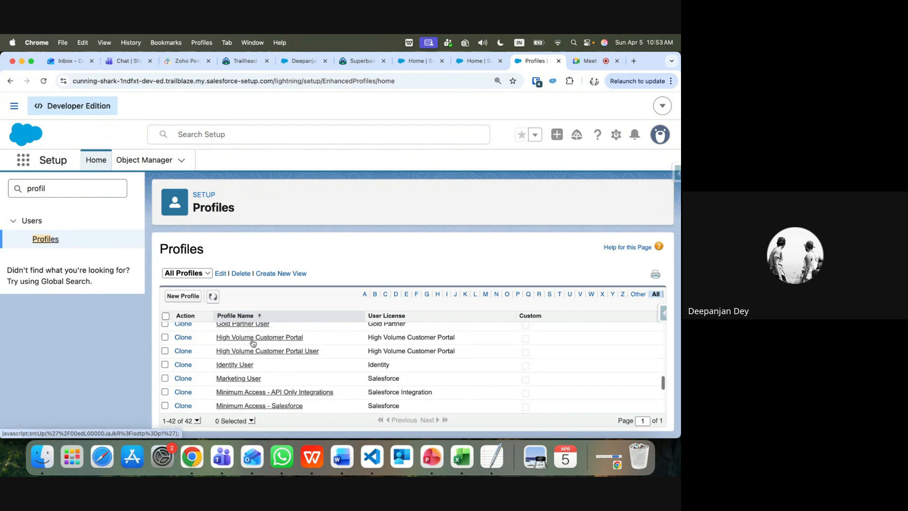
scroll(253, 343, down, 5)
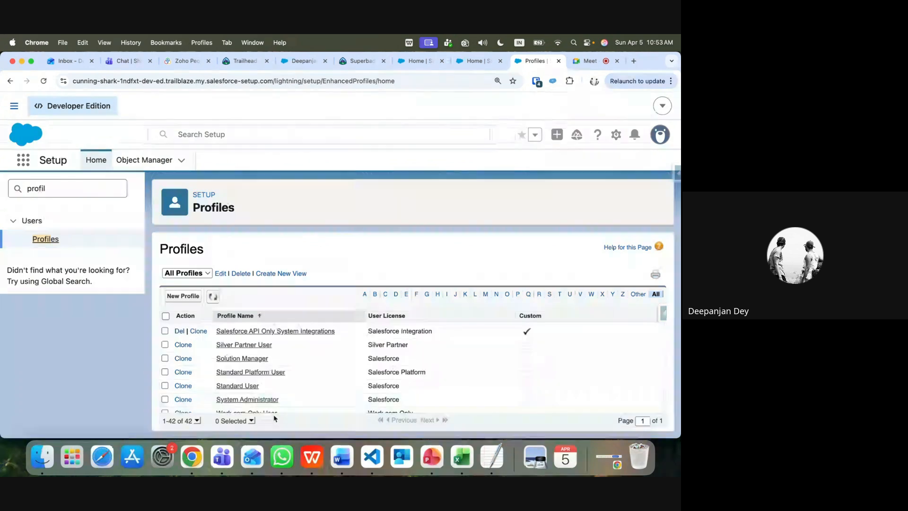
click(268, 405)
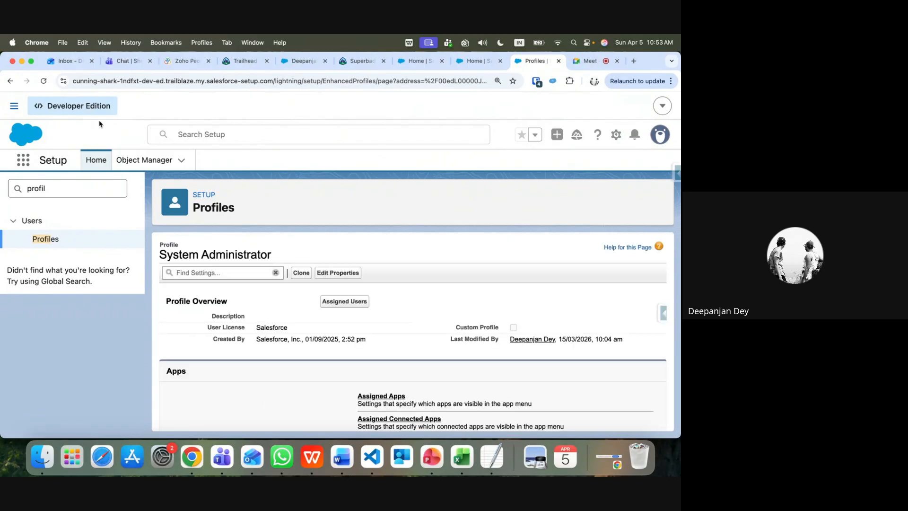
click(11, 81)
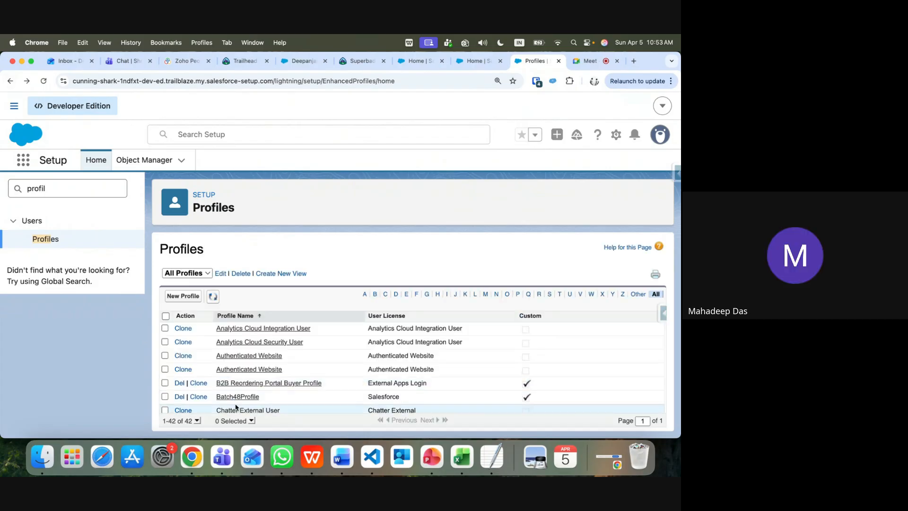
Filter the Setup menu on 'user' and scroll the profile list down to Standard User
scroll(242, 392, down, 5)
scroll(244, 393, down, 10)
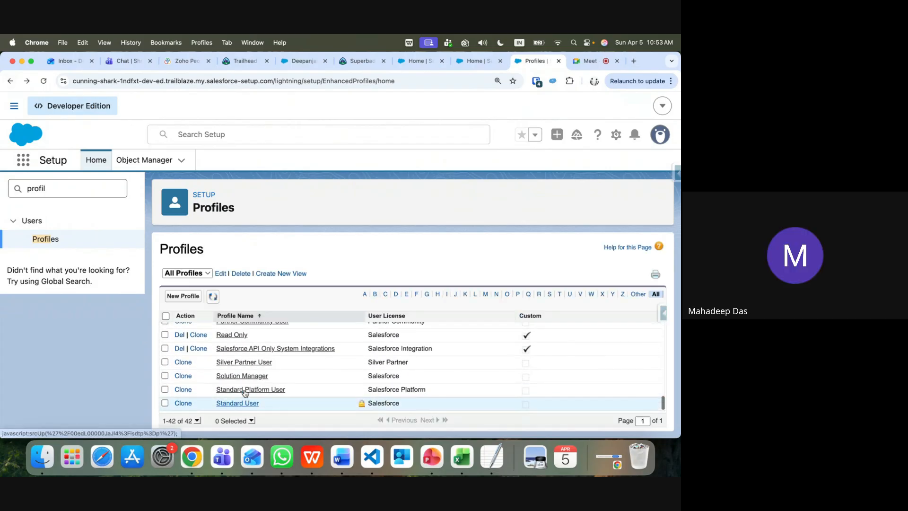
scroll(245, 393, up, 8)
scroll(245, 393, up, 6)
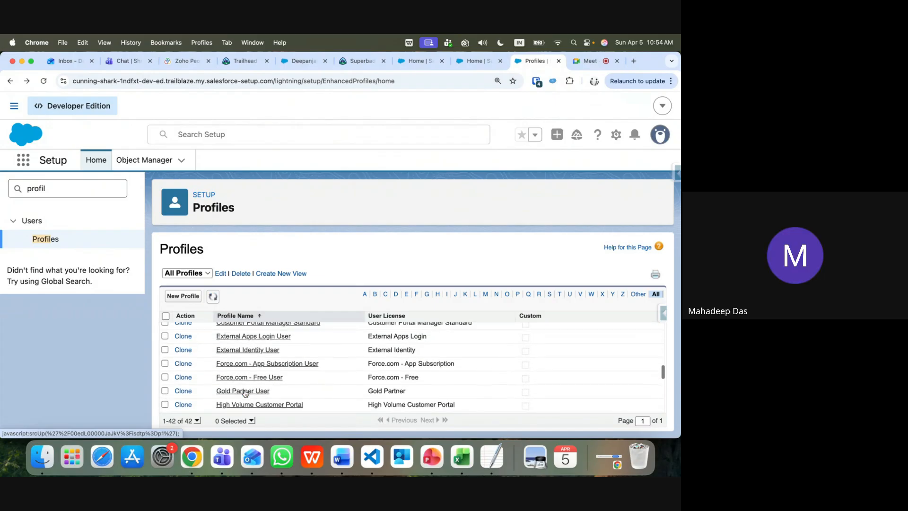
scroll(245, 392, up, 6)
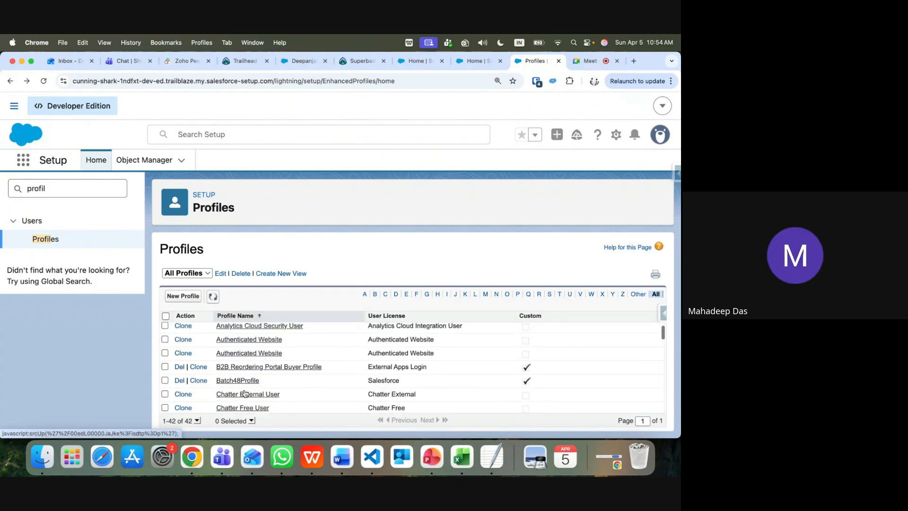
scroll(245, 392, down, 6)
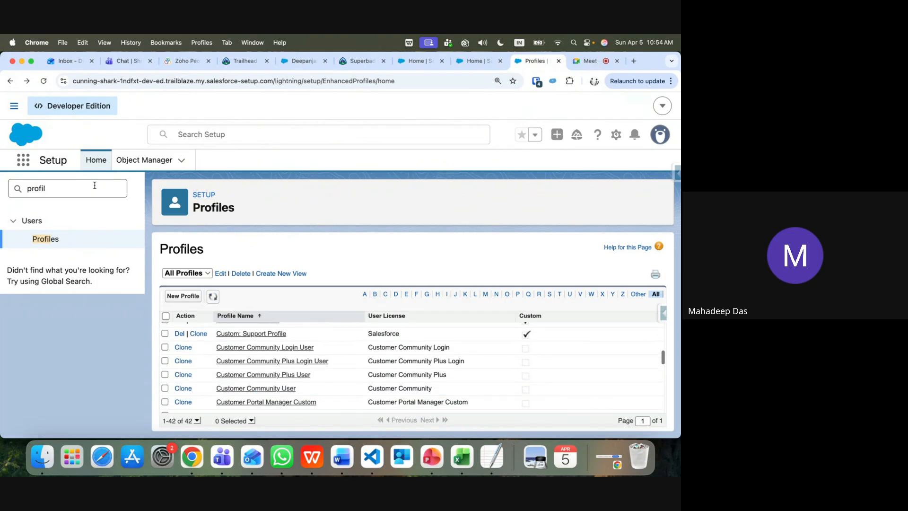
click(71, 189)
text(user)
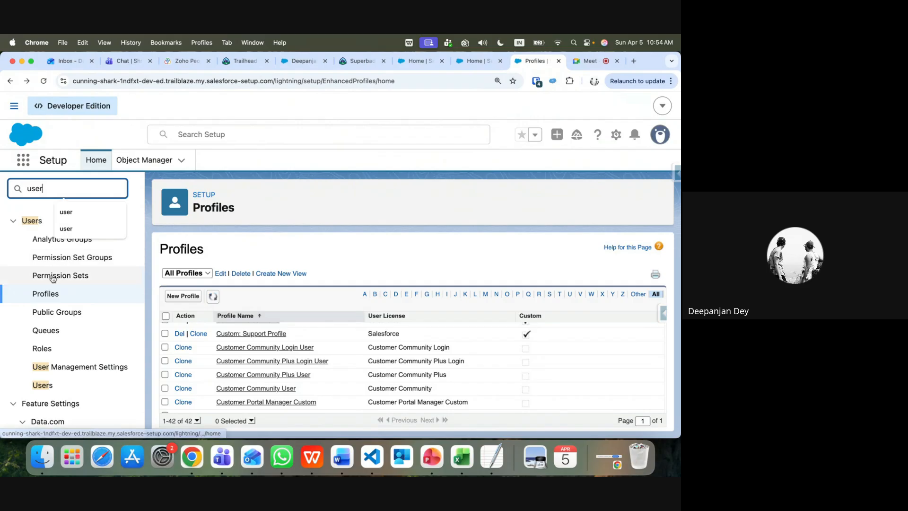
click(53, 295)
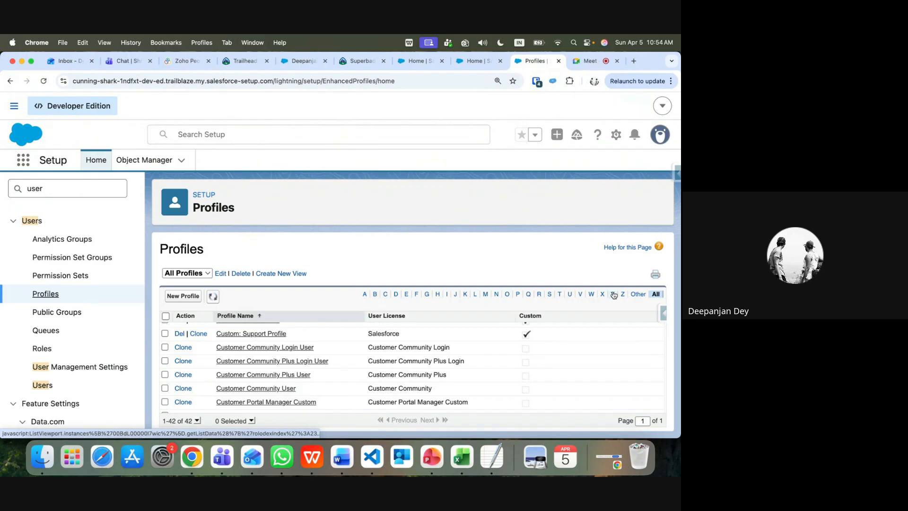
scroll(362, 350, down, 8)
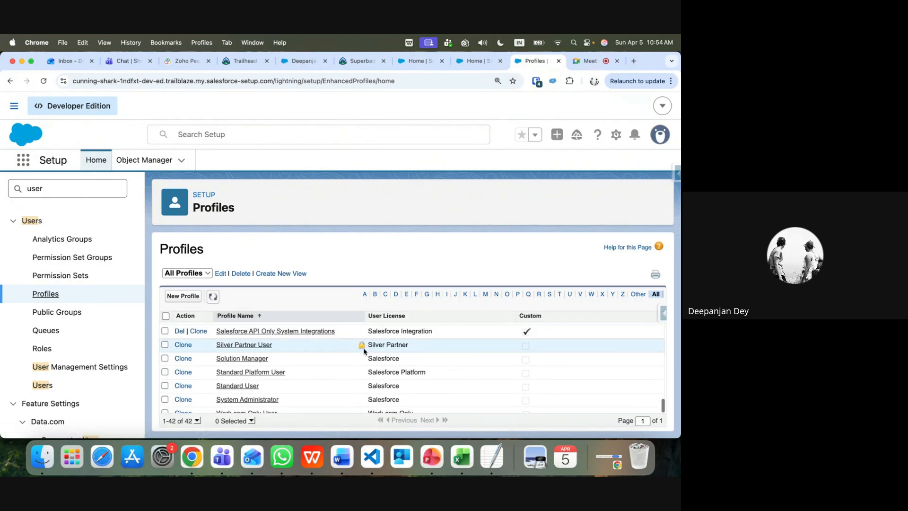
Open the Standard User profile's Accounts object settings, showing Govt Account as default record type, for editing
click(238, 385)
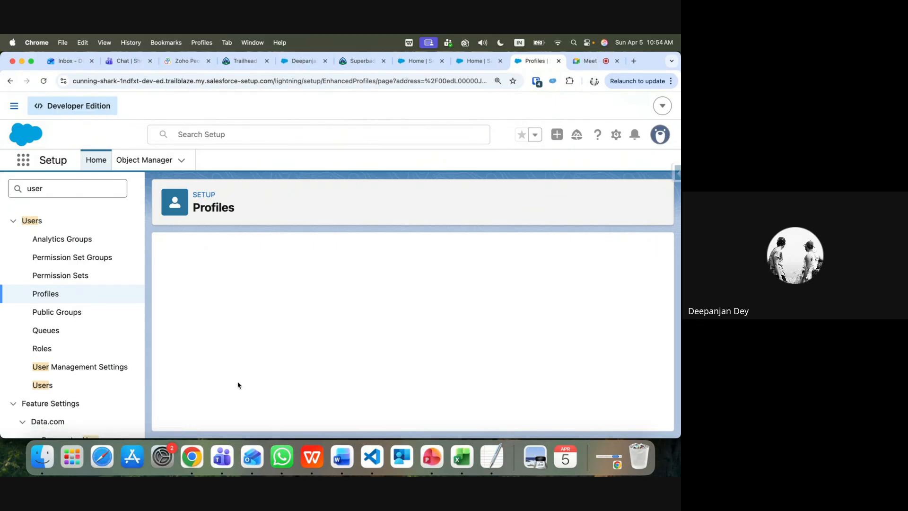
scroll(307, 372, down, 5)
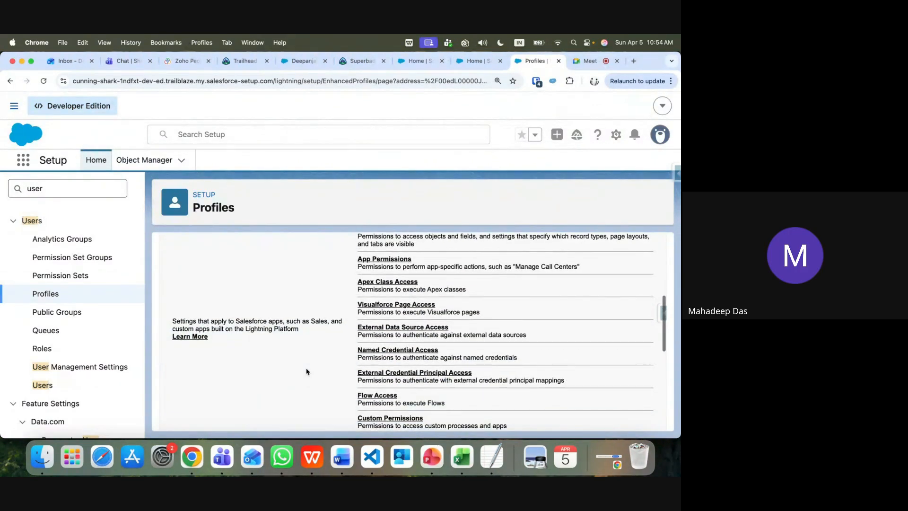
scroll(307, 372, up, 3)
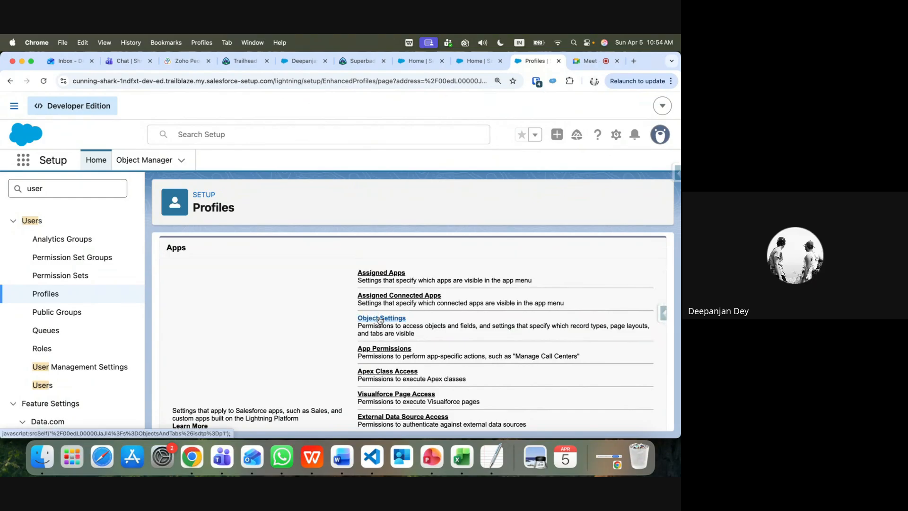
click(380, 319)
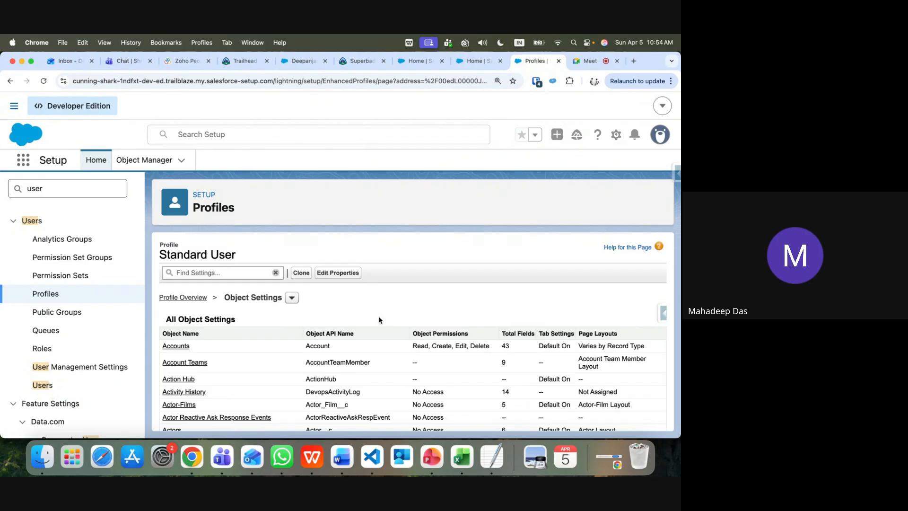
click(176, 347)
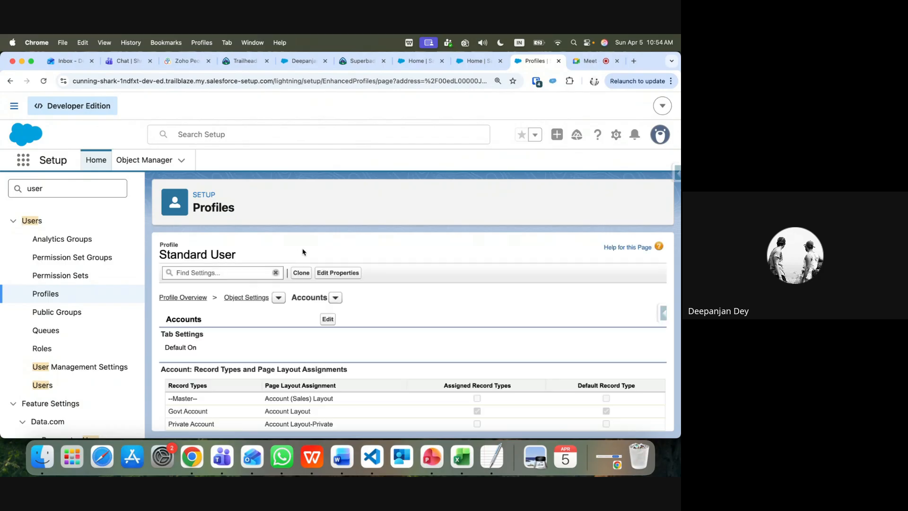
scroll(404, 314, down, 2)
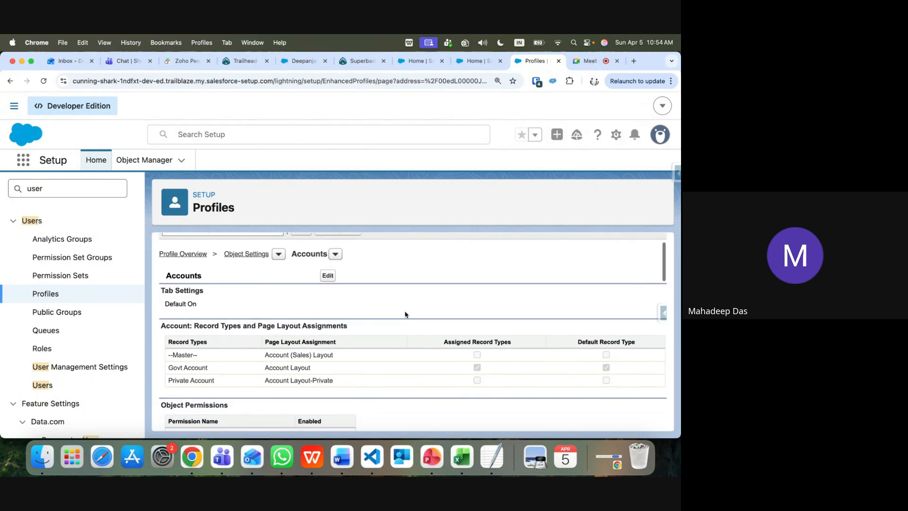
click(328, 275)
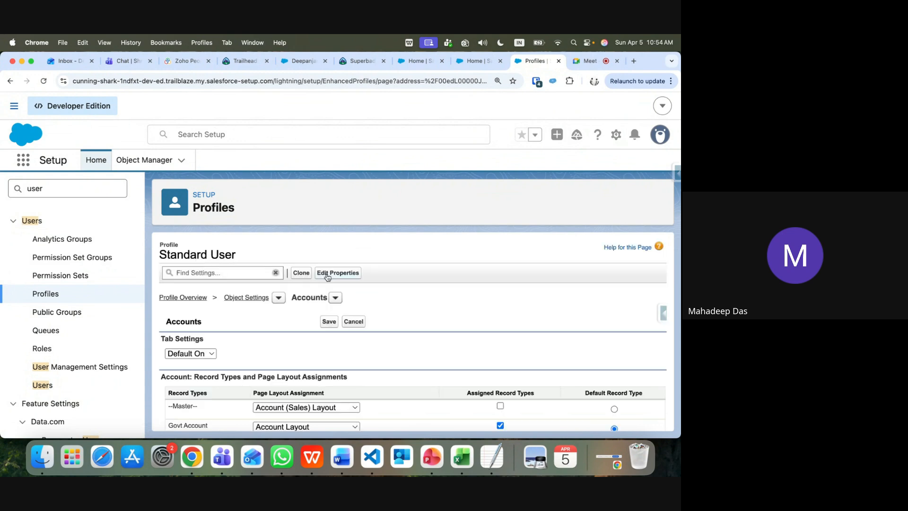
Review the Standard User Accounts record types, Read/Create/Edit/Delete object permissions and field permissions
scroll(322, 346, down, 1)
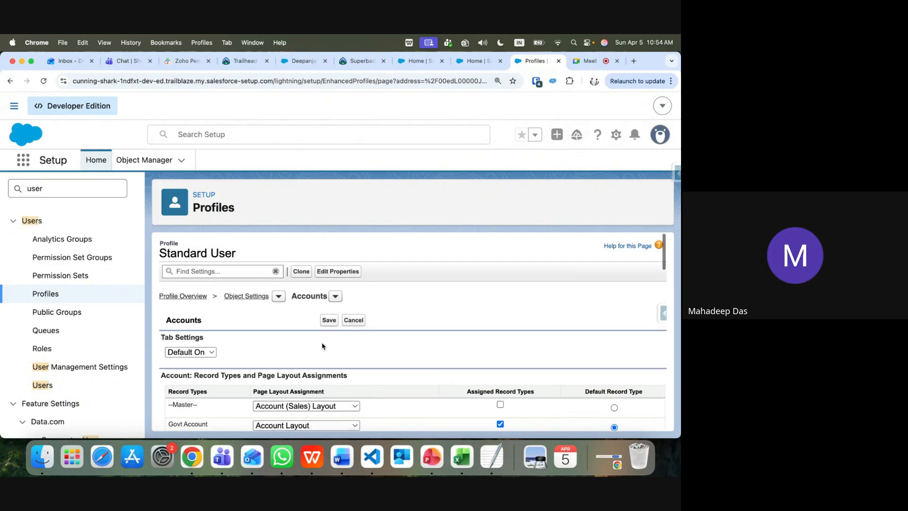
scroll(322, 346, down, 3)
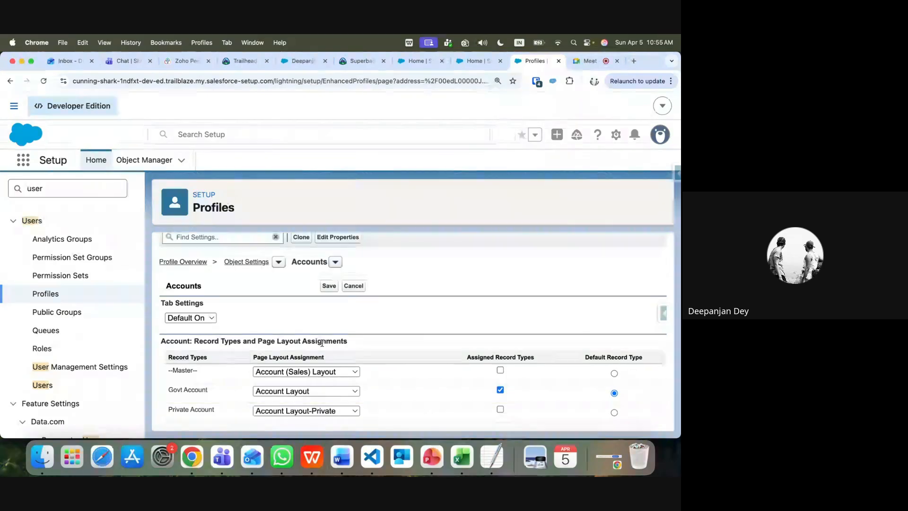
scroll(323, 343, down, 10)
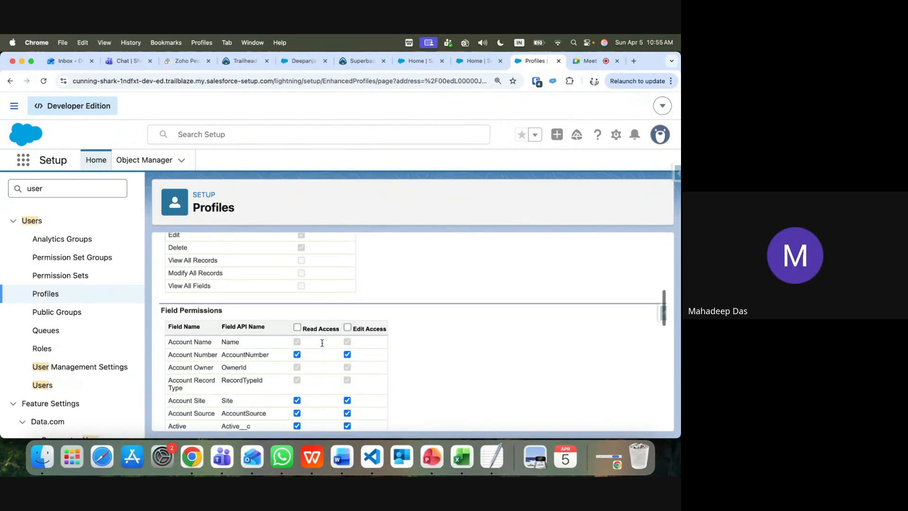
scroll(323, 346, up, 3)
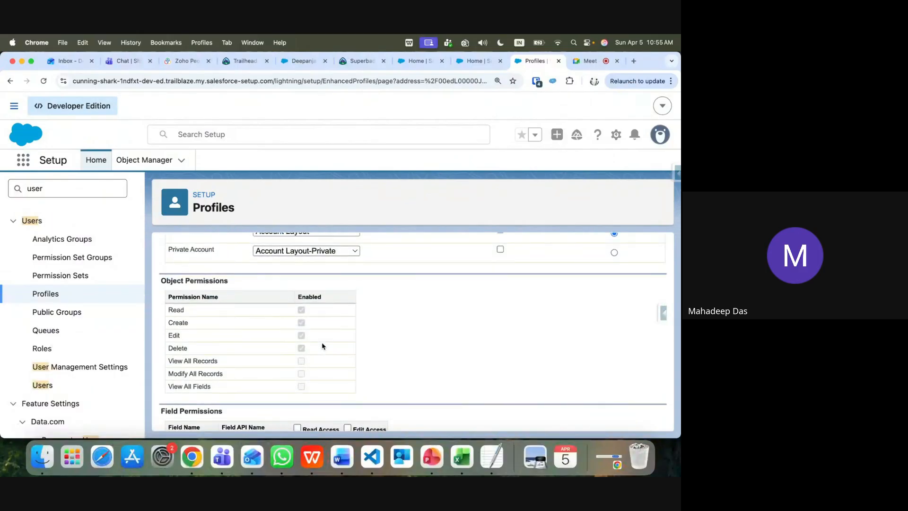
scroll(322, 346, down, 5)
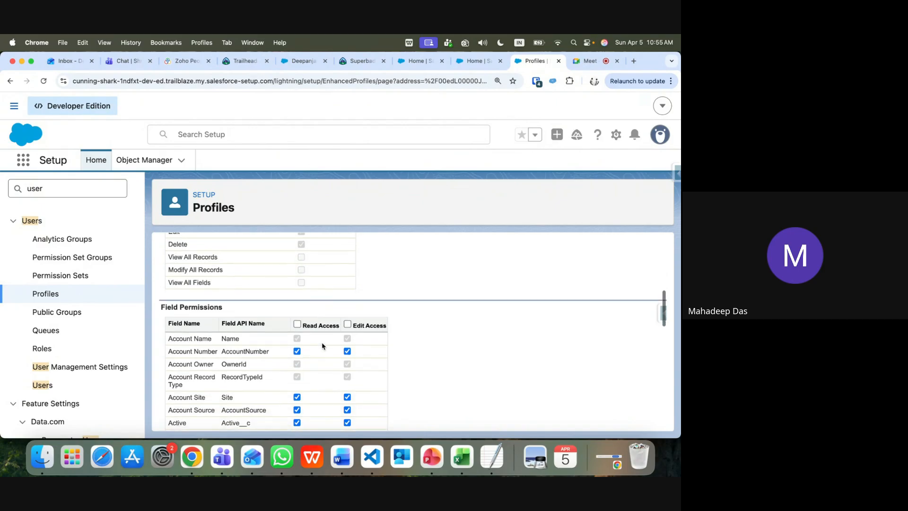
scroll(322, 346, up, 6)
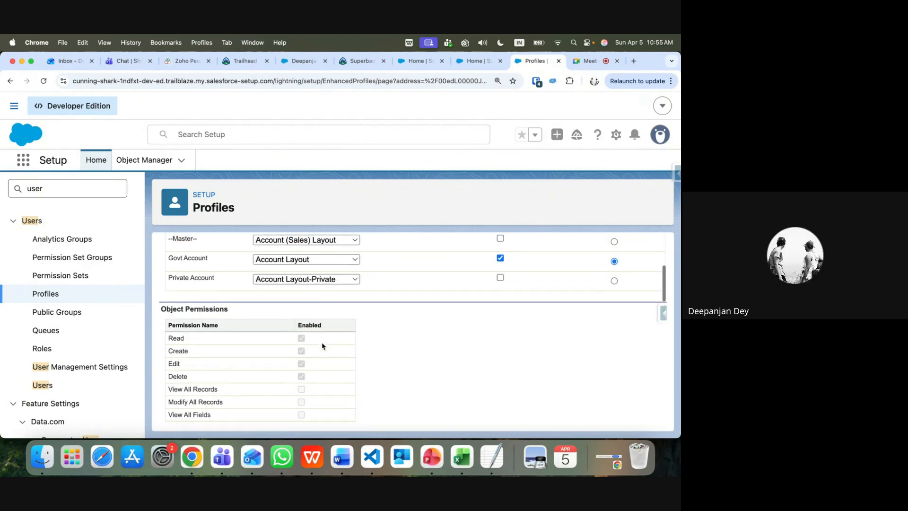
scroll(322, 346, up, 6)
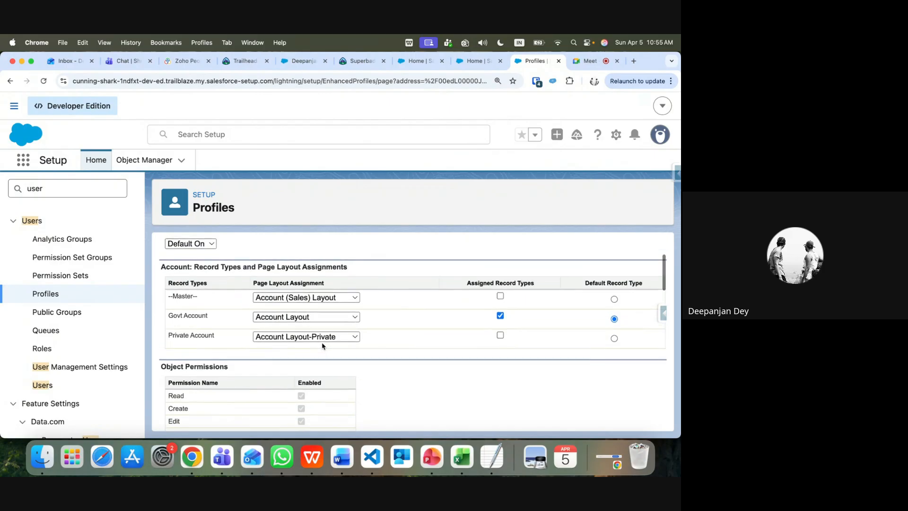
scroll(322, 346, down, 10)
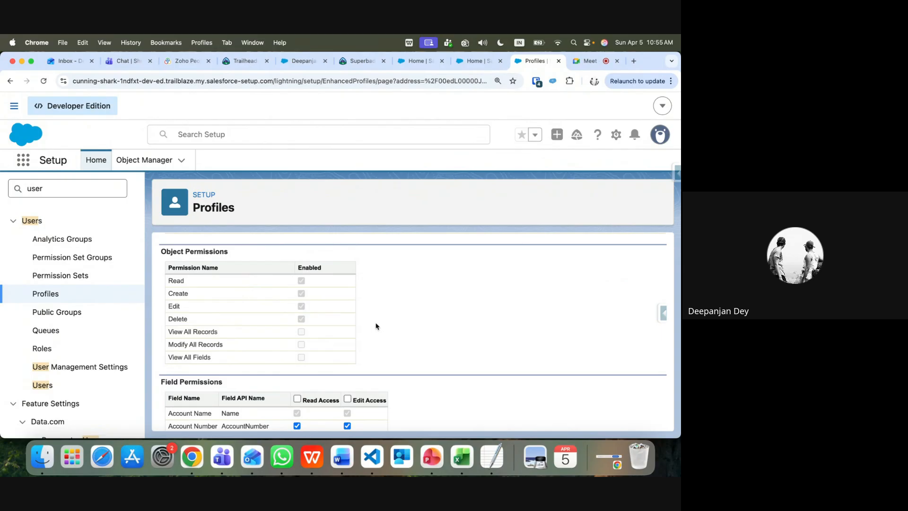
scroll(377, 326, down, 1)
scroll(377, 326, down, 10)
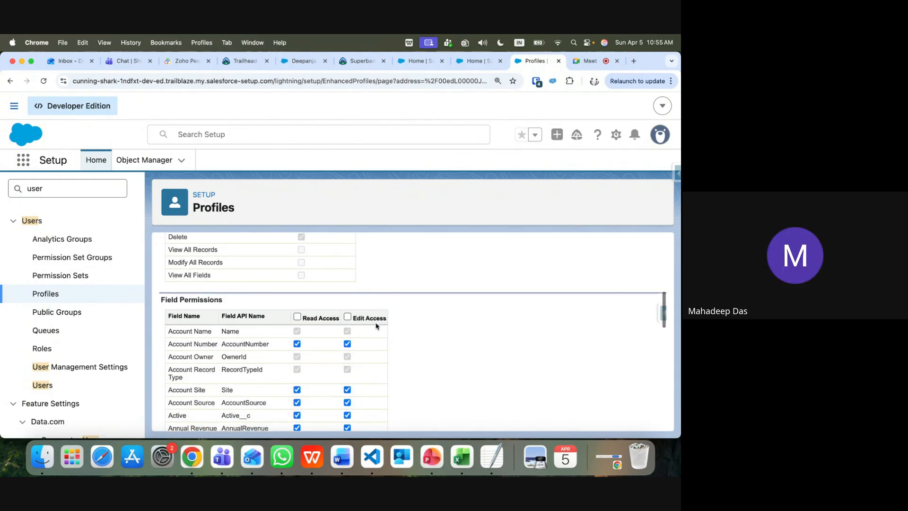
scroll(377, 327, down, 5)
scroll(377, 326, up, 20)
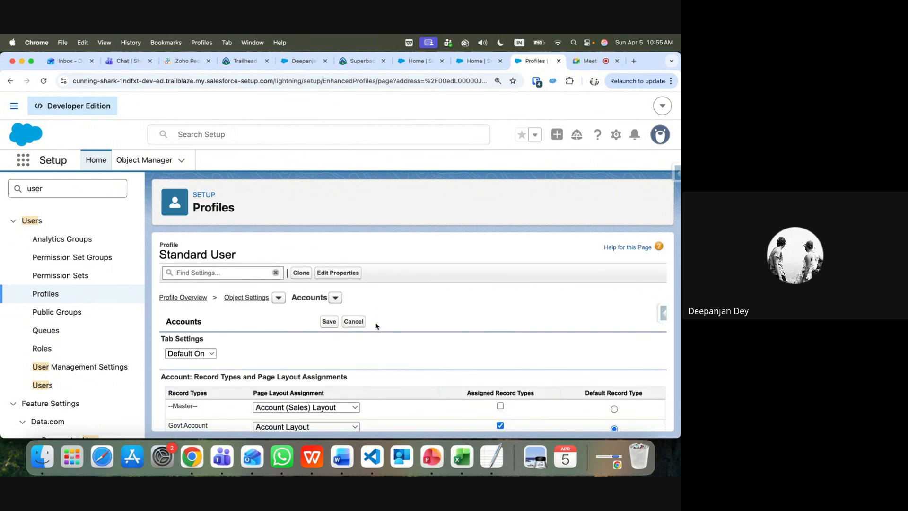
scroll(370, 348, down, 4)
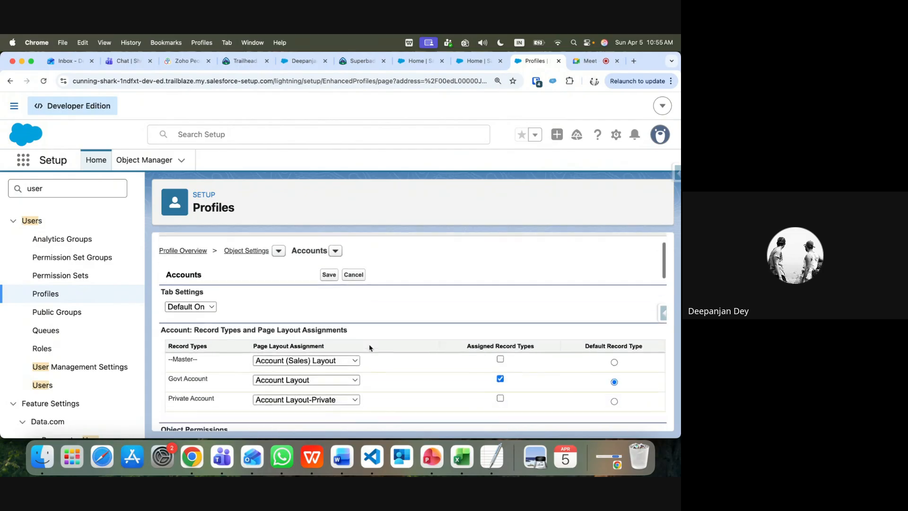
scroll(369, 348, down, 3)
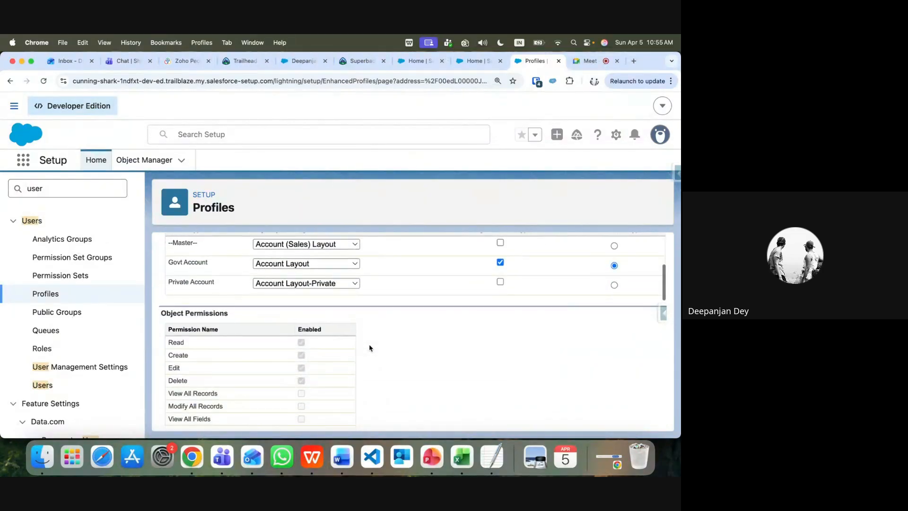
scroll(369, 348, down, 1)
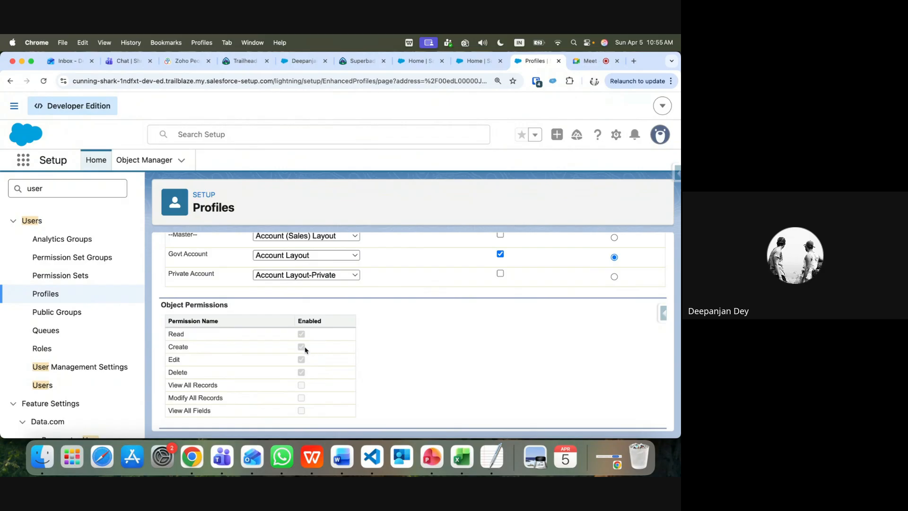
scroll(305, 350, up, 5)
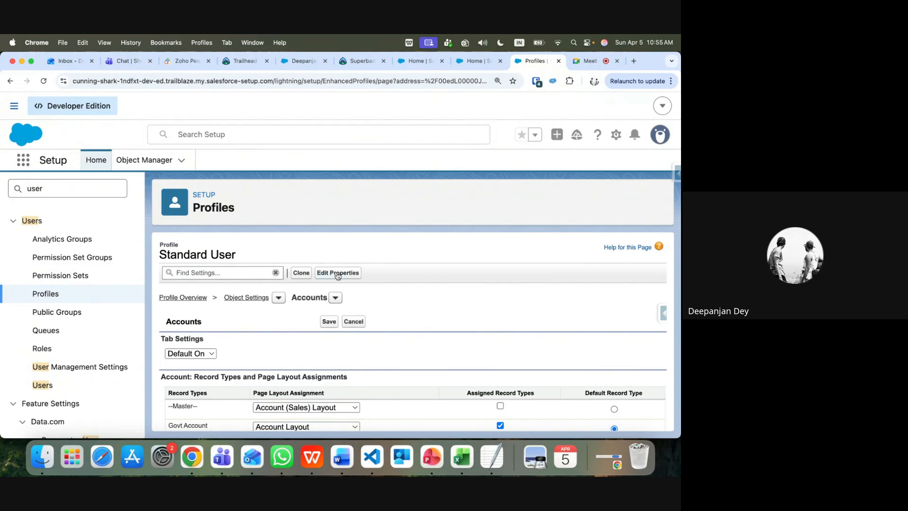
Switch the Standard User profile's object settings from Accounts to Contacts
click(335, 299)
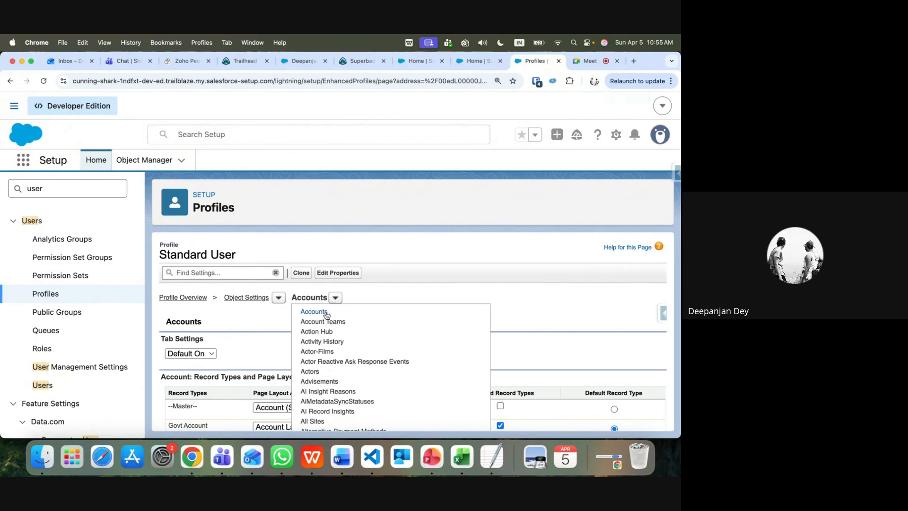
scroll(320, 392, down, 3)
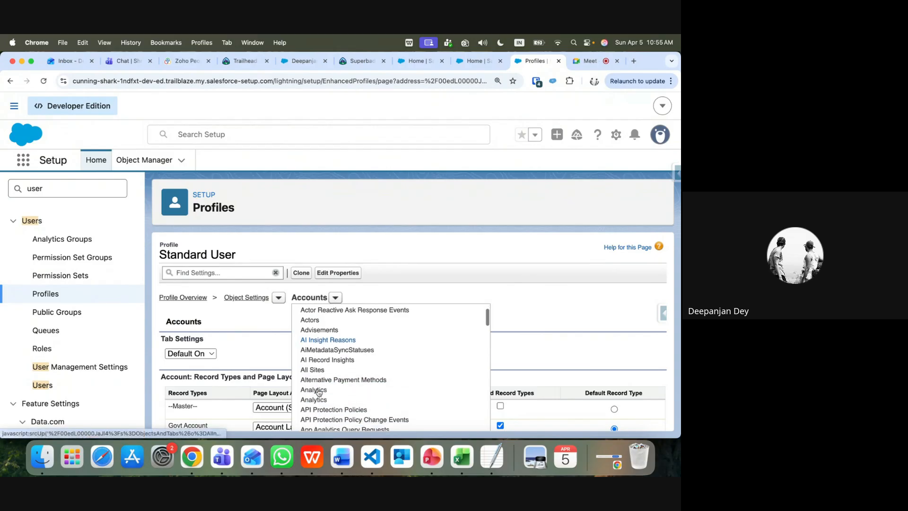
scroll(319, 392, down, 10)
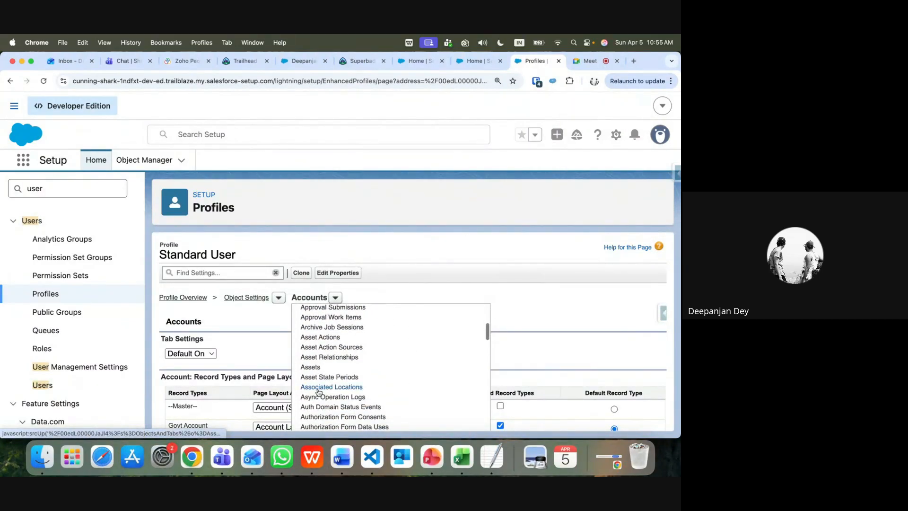
scroll(318, 392, down, 10)
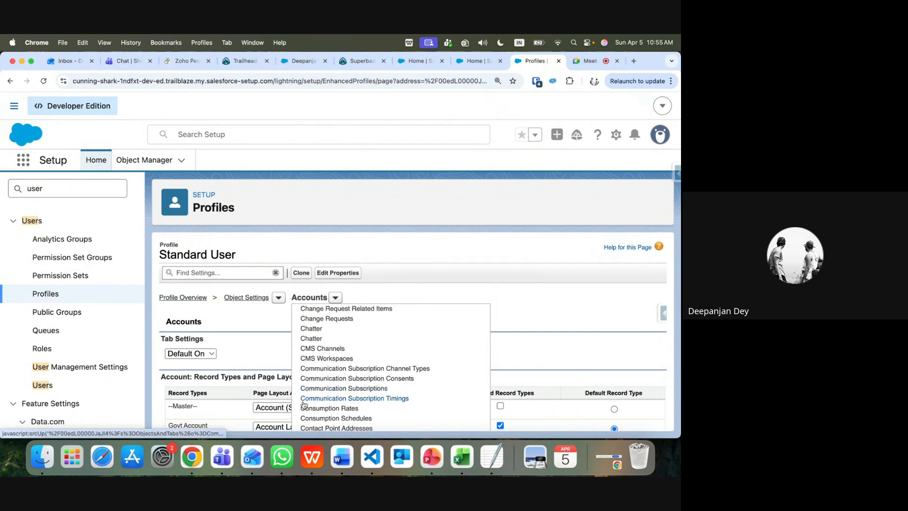
scroll(303, 405, down, 3)
scroll(303, 405, down, 3)
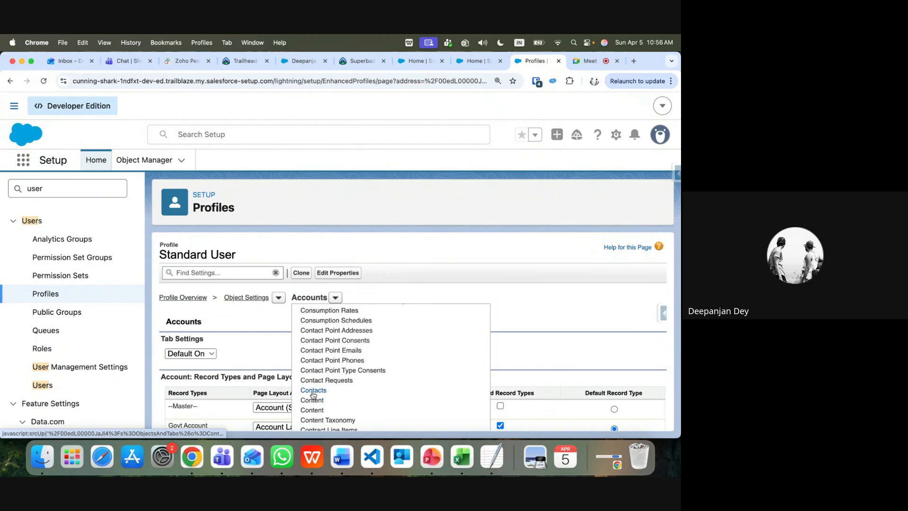
click(312, 394)
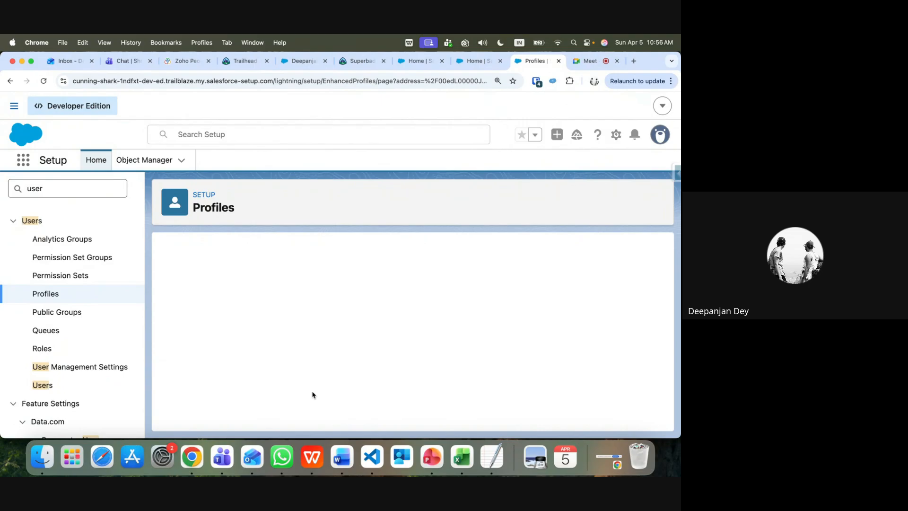
Open the Standard User profile's Contacts settings for editing
scroll(313, 395, down, 5)
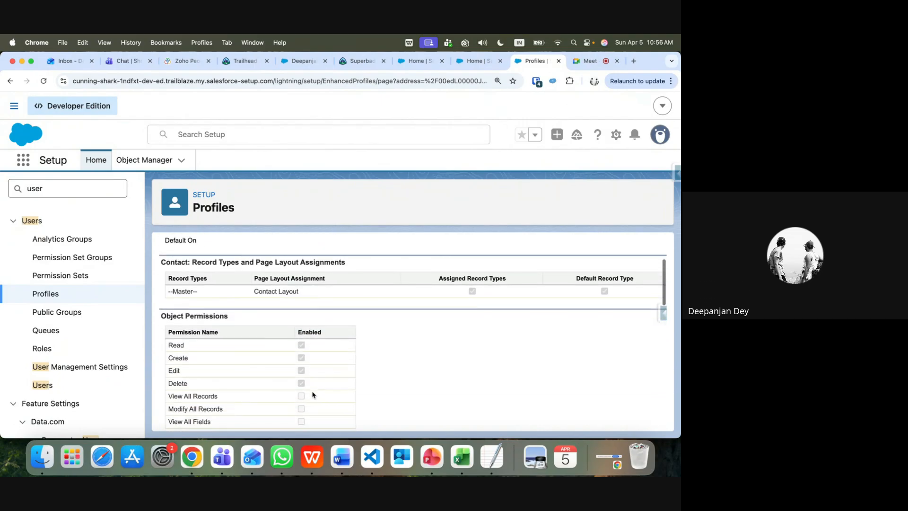
scroll(312, 395, up, 5)
click(331, 311)
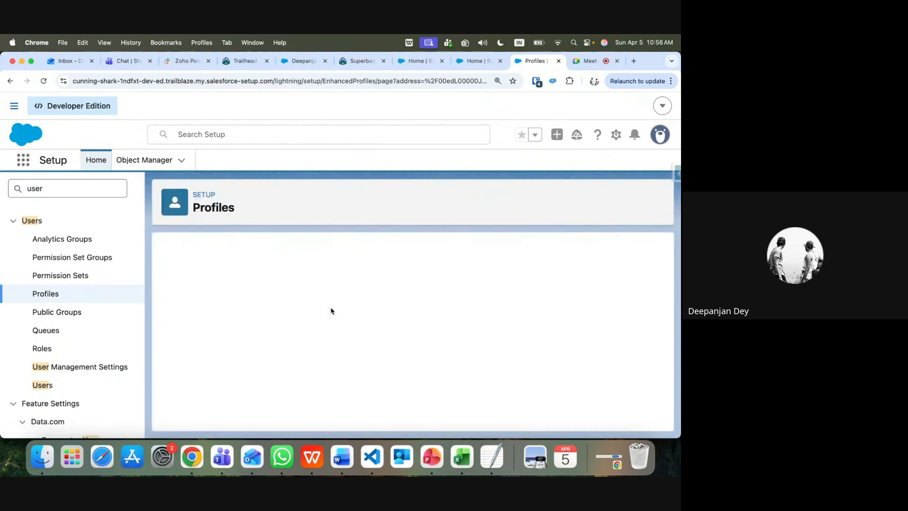
Review the Contact field permissions, then return to the superbadge Business Requirements page
scroll(322, 331, down, 10)
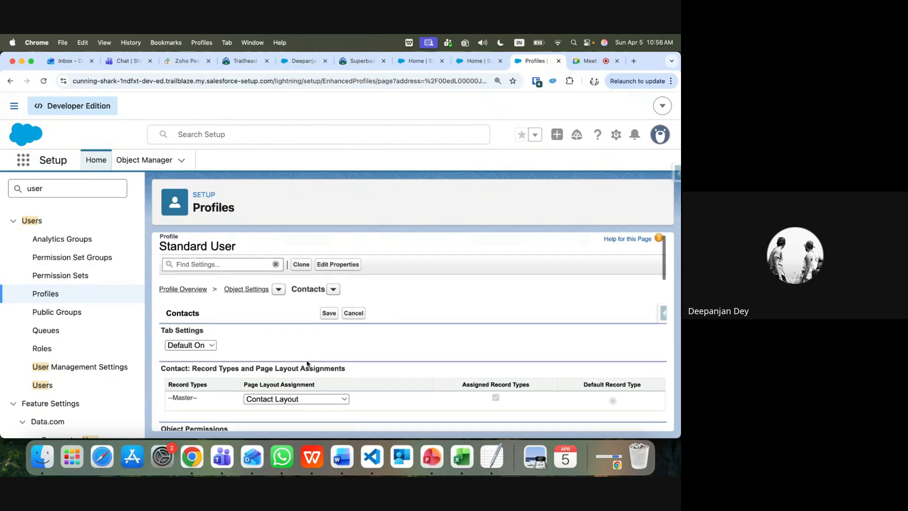
scroll(308, 364, down, 2)
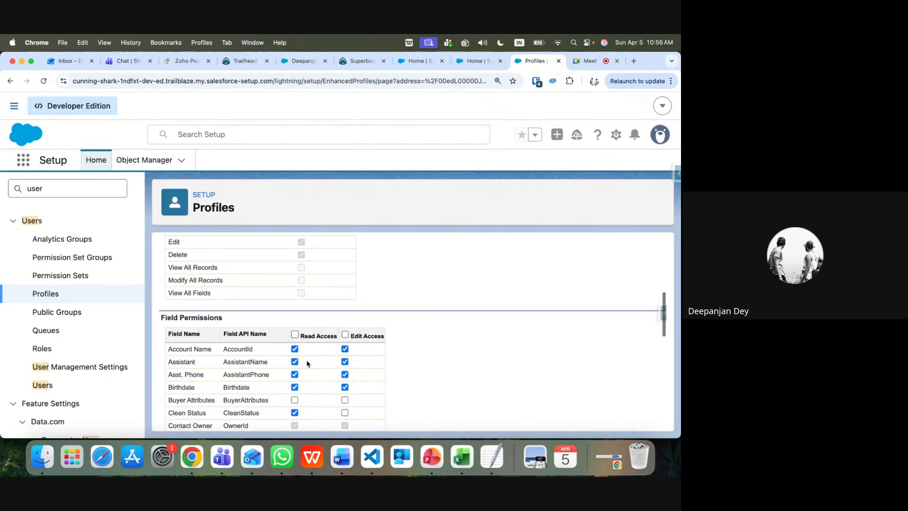
scroll(307, 363, down, 1)
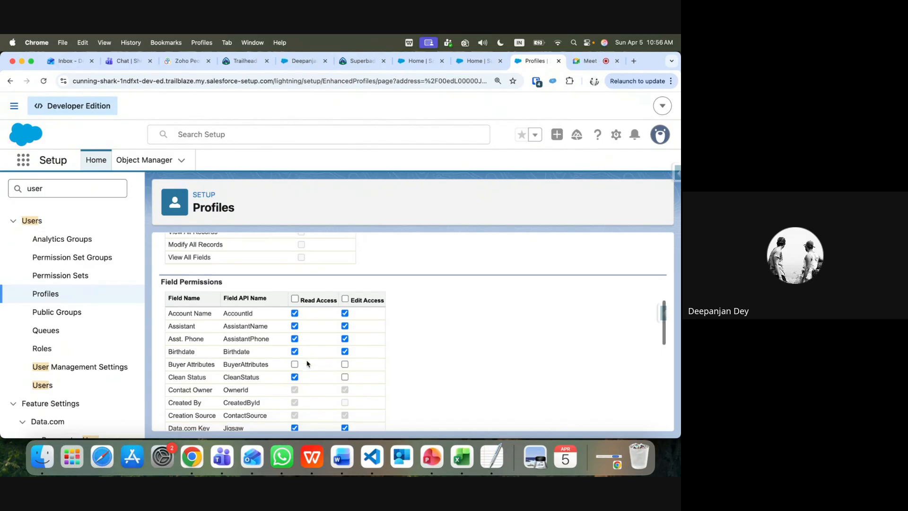
scroll(307, 363, down, 3)
scroll(307, 363, down, 10)
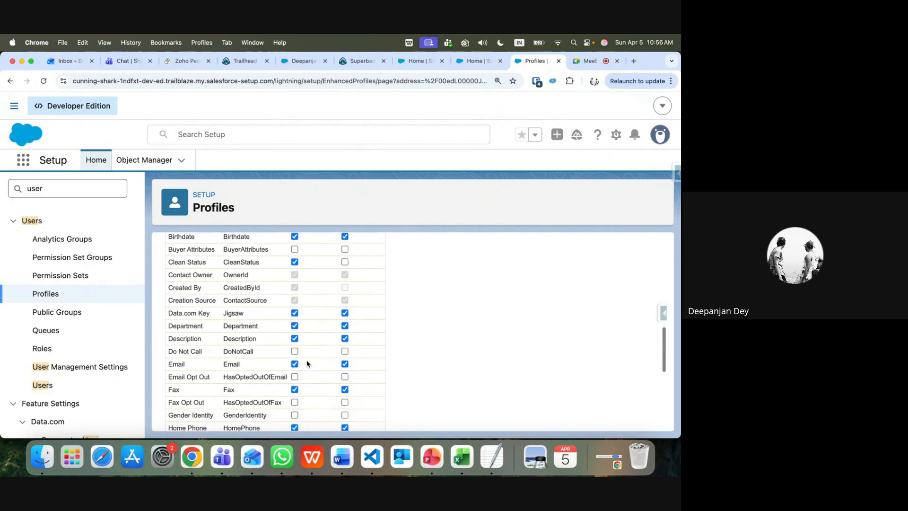
scroll(307, 364, up, 15)
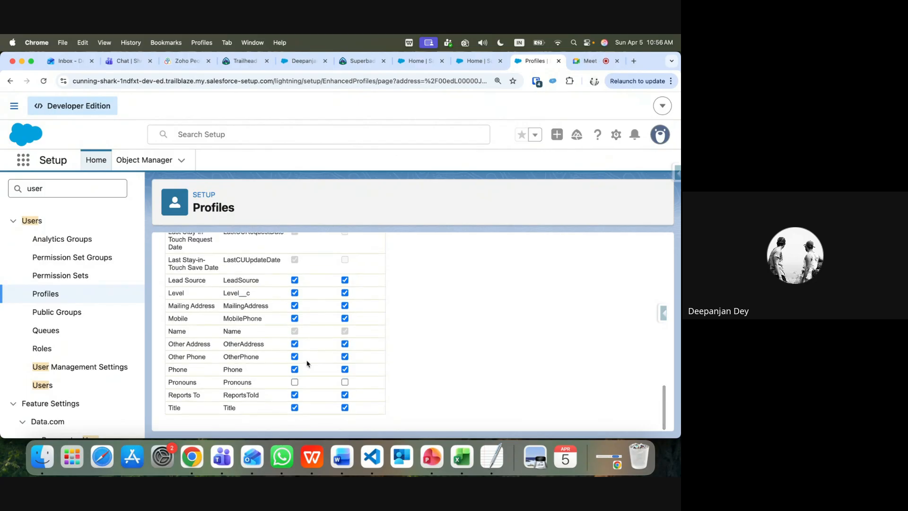
scroll(307, 364, down, 3)
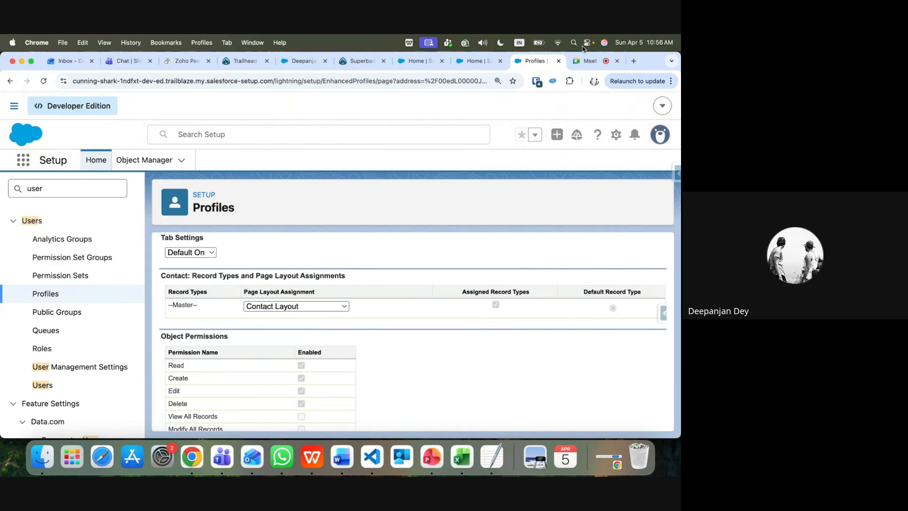
click(363, 64)
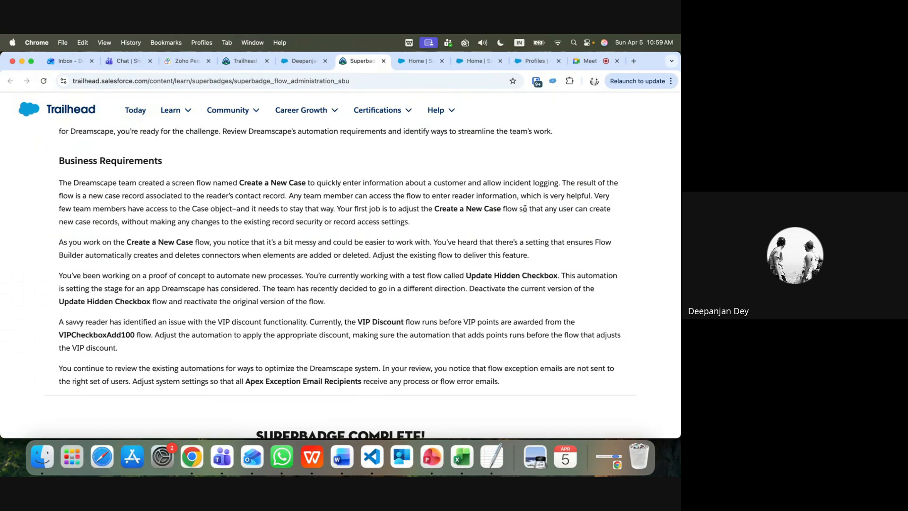
Go back to the Salesforce org's Seller Home tab
click(425, 61)
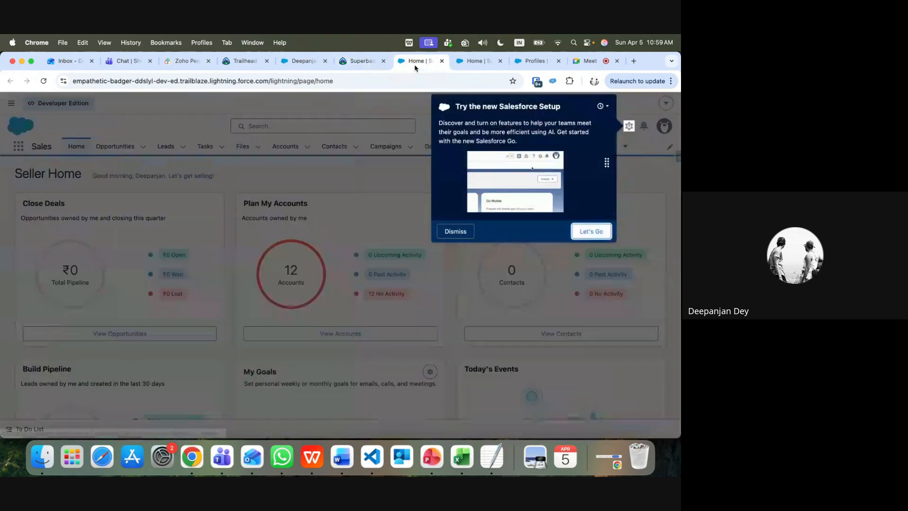
Dismiss the new-Setup prompt and launch Setup Home in a new tab from the gear menu
click(449, 231)
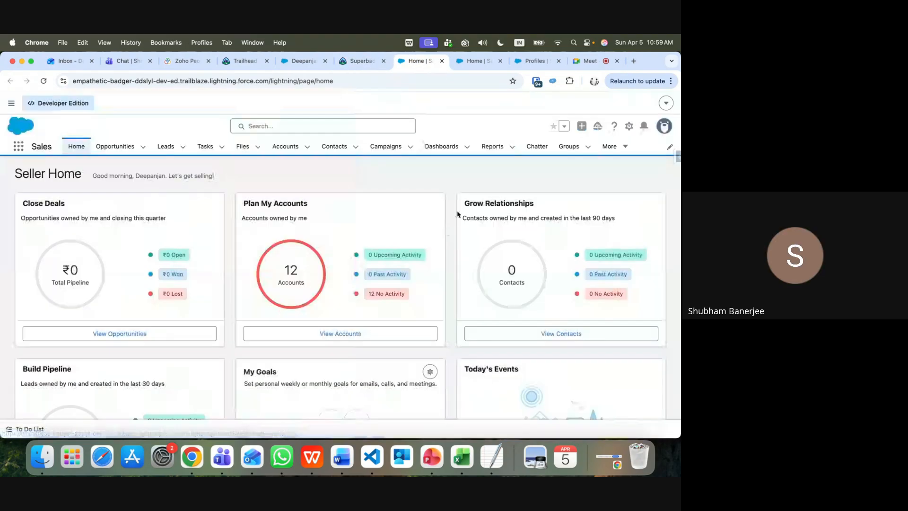
click(629, 126)
click(557, 171)
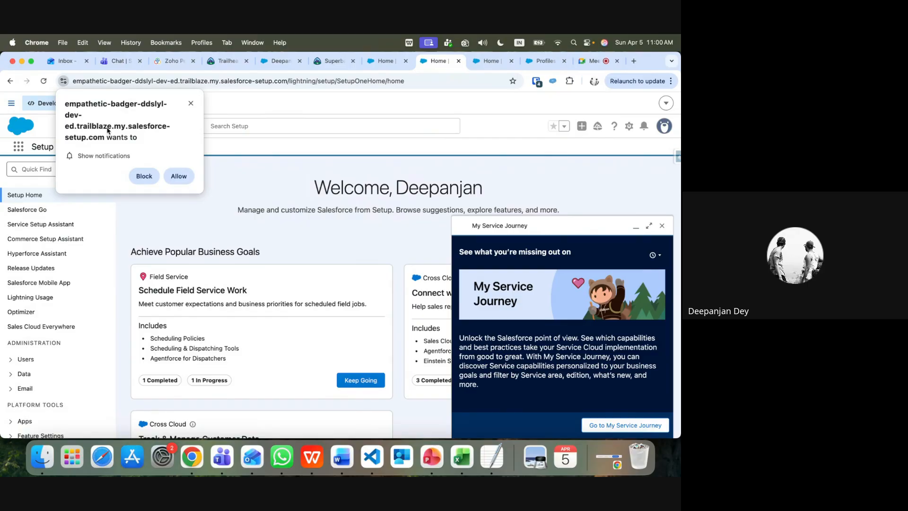
Allow site notifications, dismiss the My Service Journey popup, and return to the Google Meet call
click(179, 176)
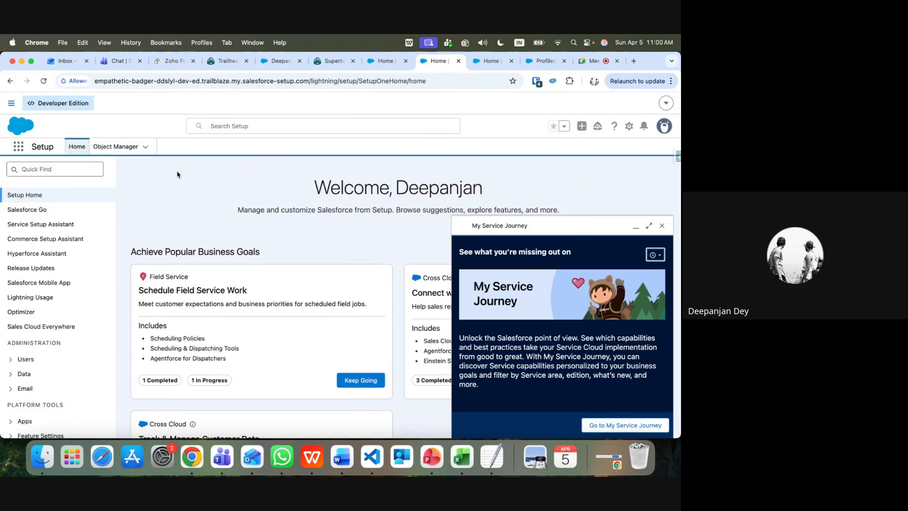
click(662, 226)
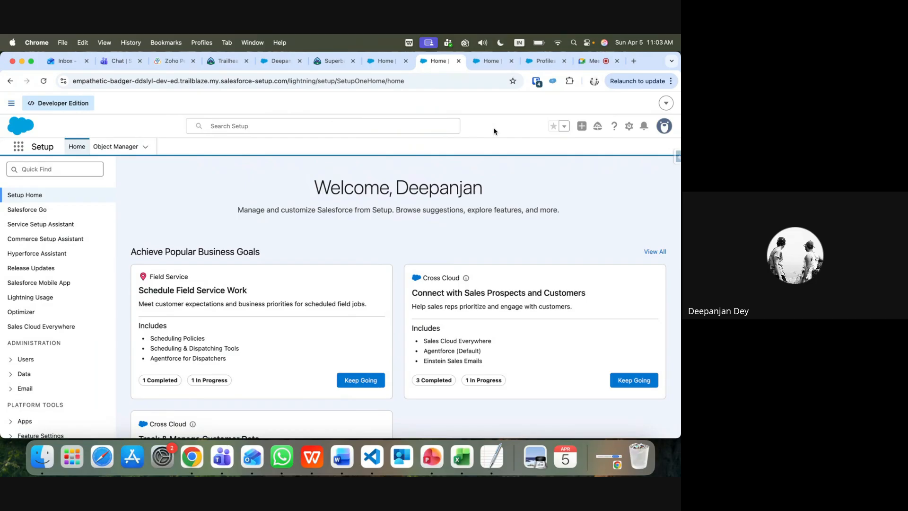
click(596, 61)
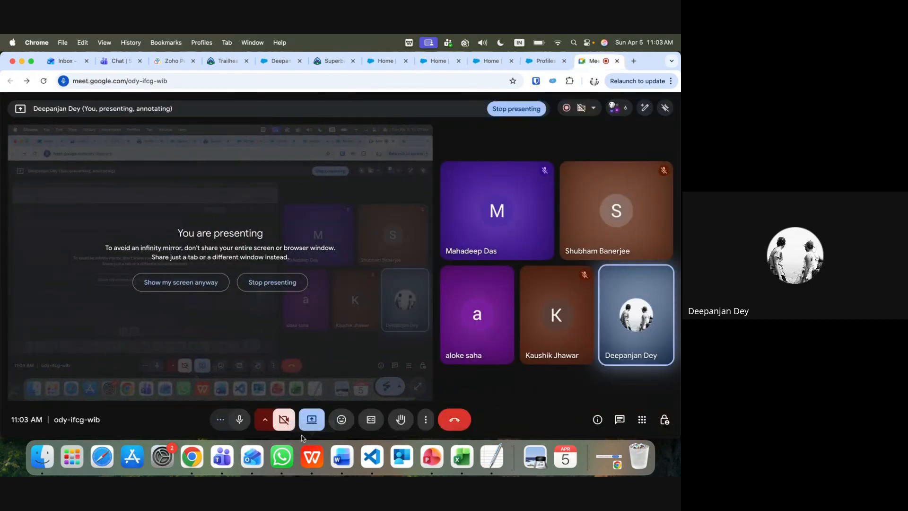
Toggle the Meet microphone off, on, and off again so it ends muted
click(239, 419)
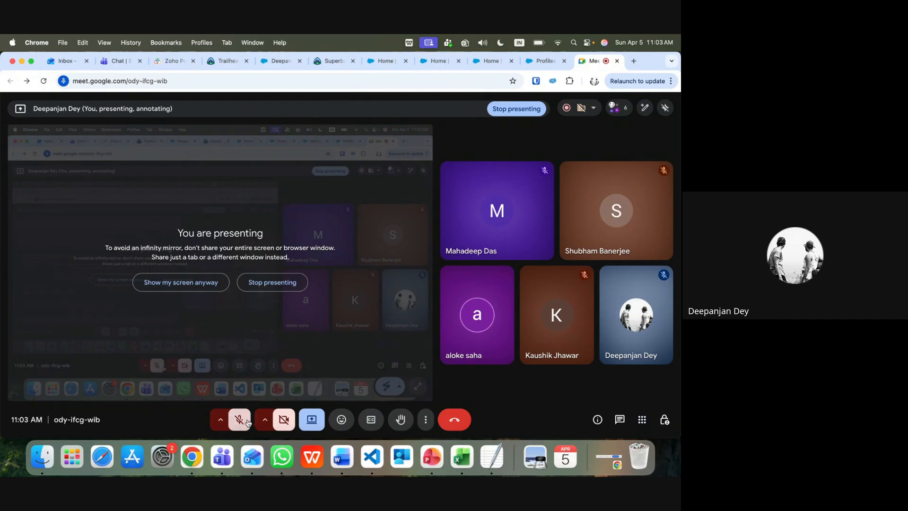
click(239, 419)
click(238, 419)
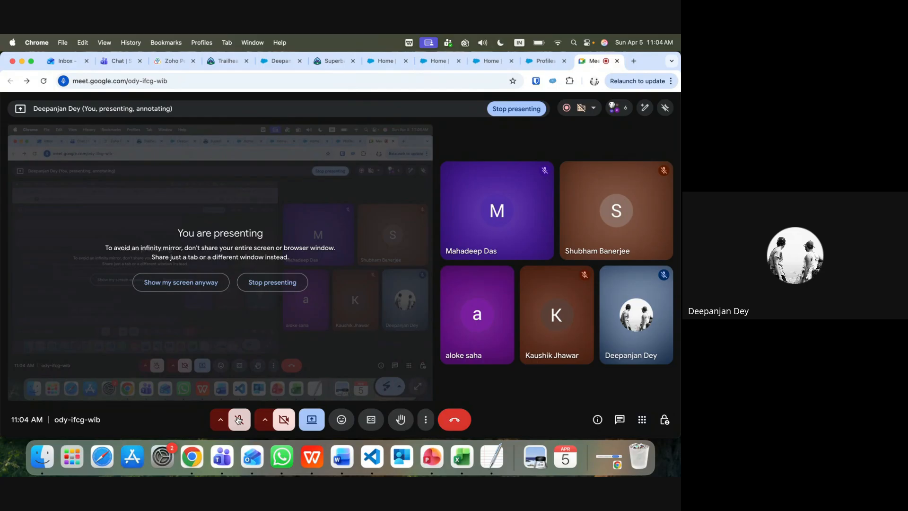
click(239, 419)
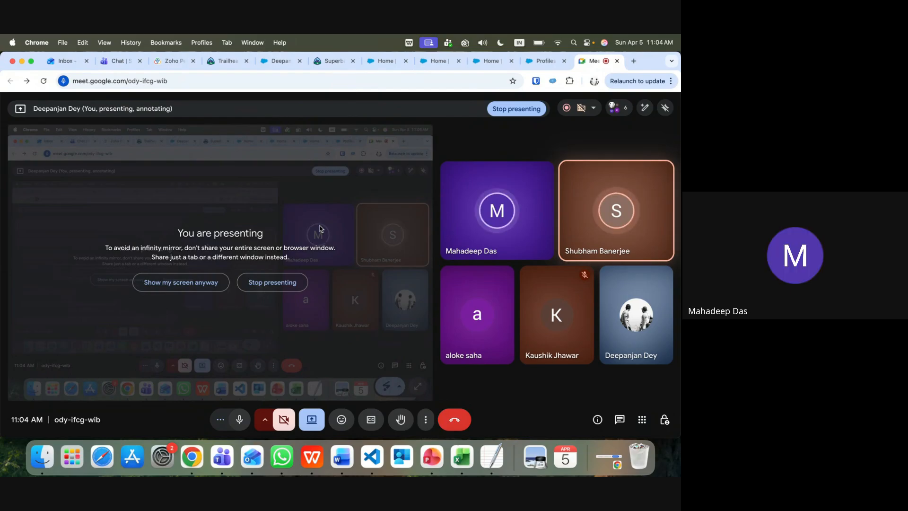
click(238, 420)
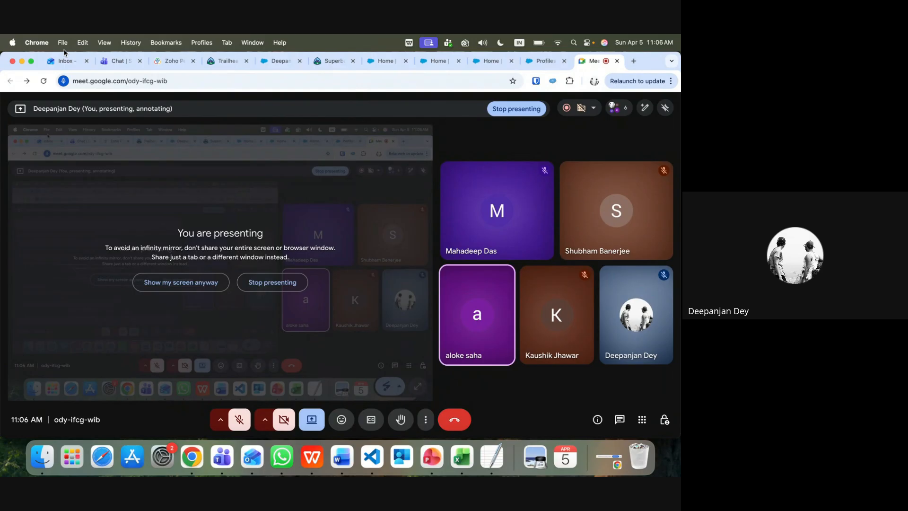
click(125, 62)
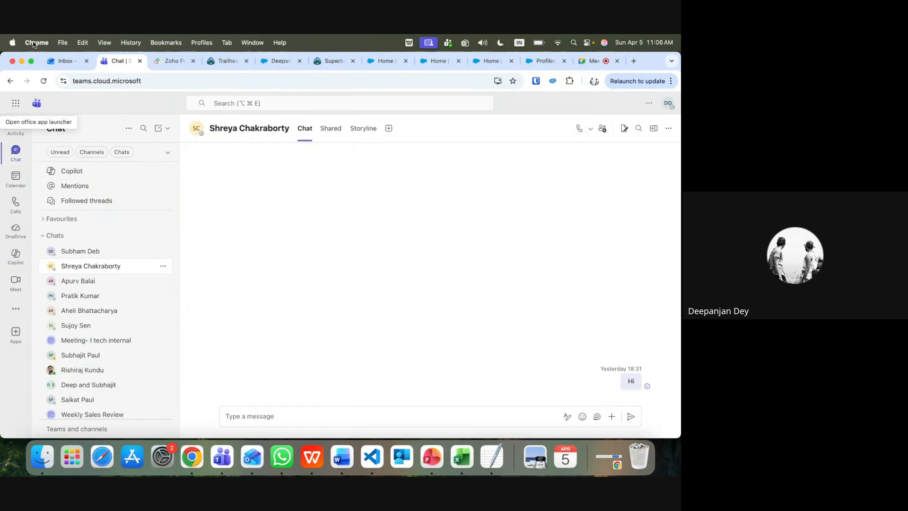
Read the iTech SFDC-ERP Integration discussion email in the Outlook inbox, then go back to Meet
click(65, 62)
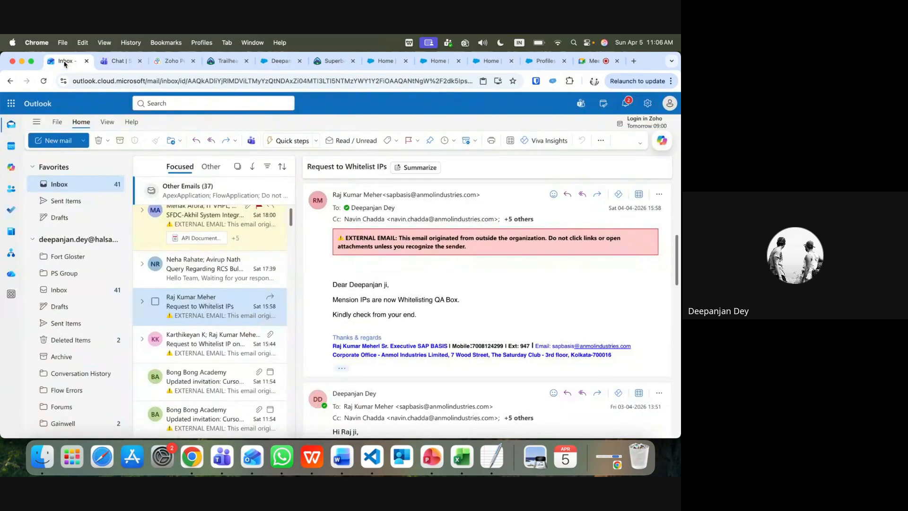
scroll(222, 248, up, 1)
scroll(222, 249, up, 3)
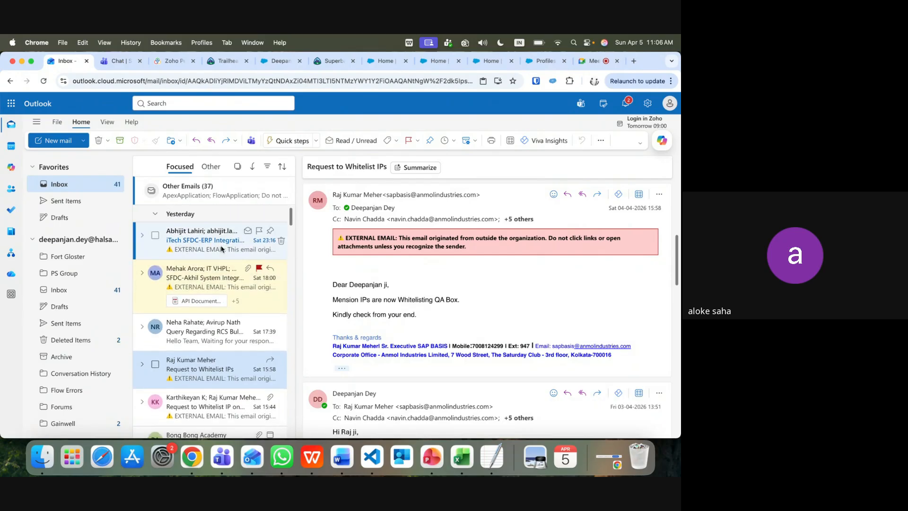
click(222, 249)
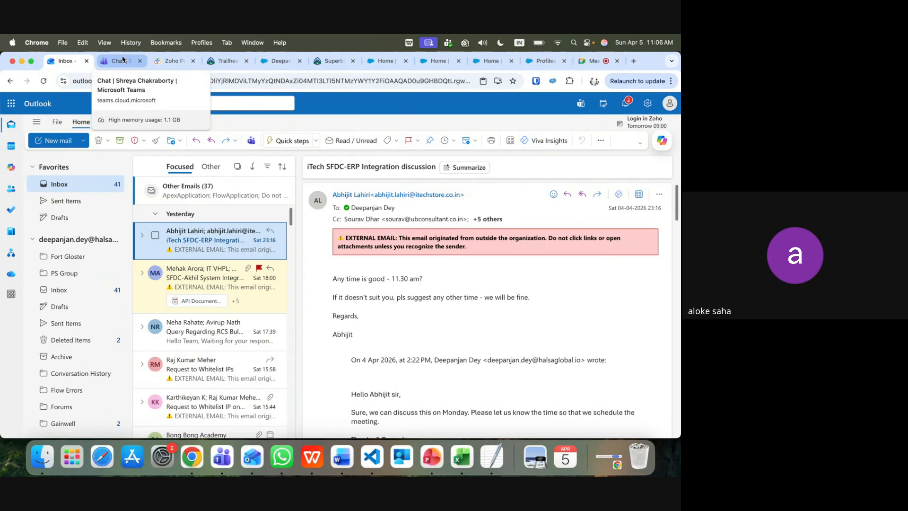
click(595, 60)
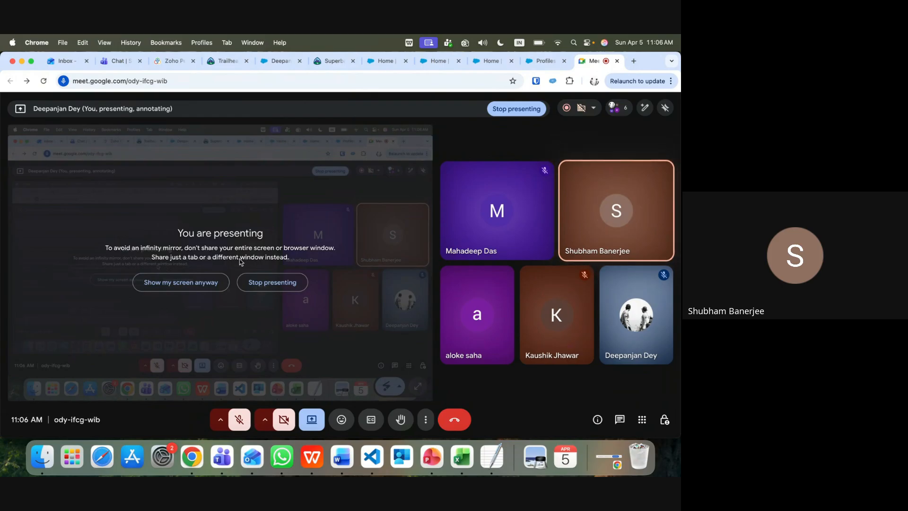
Unmute the mic, show the shared screen despite the mirror warning, then stop presenting
click(240, 425)
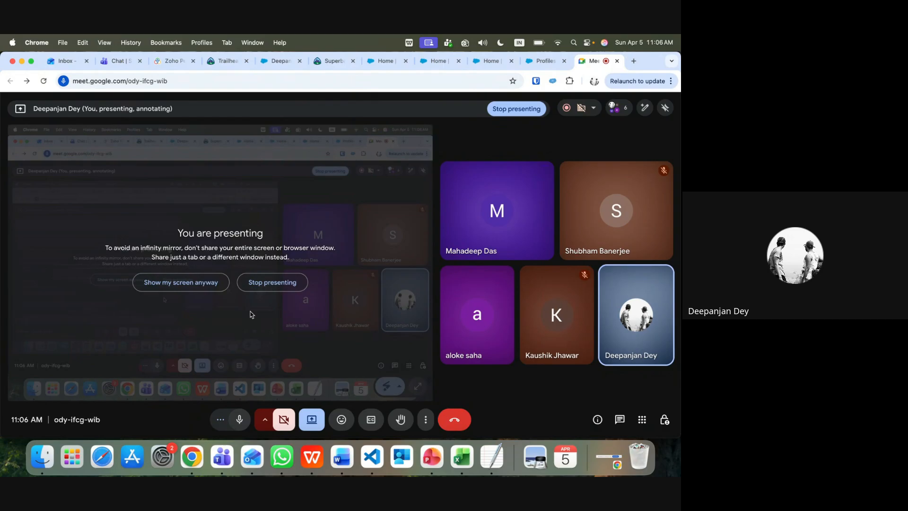
click(211, 284)
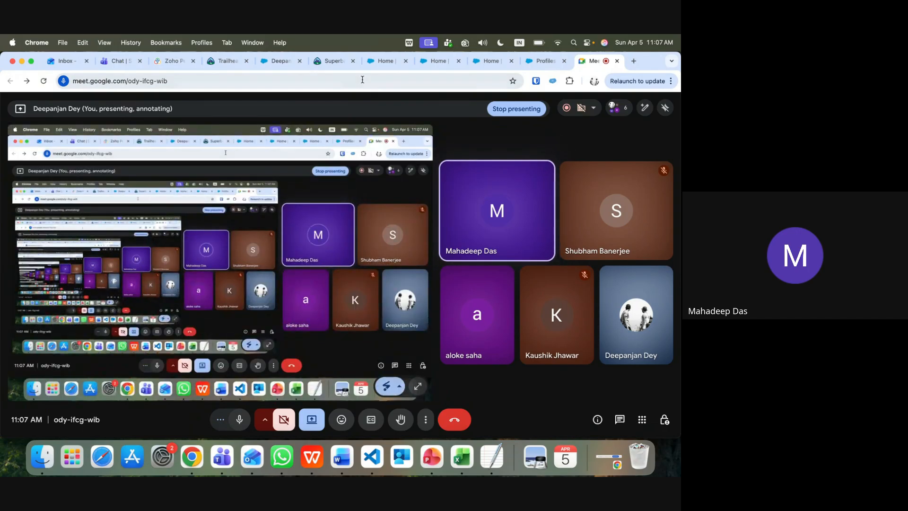
click(516, 109)
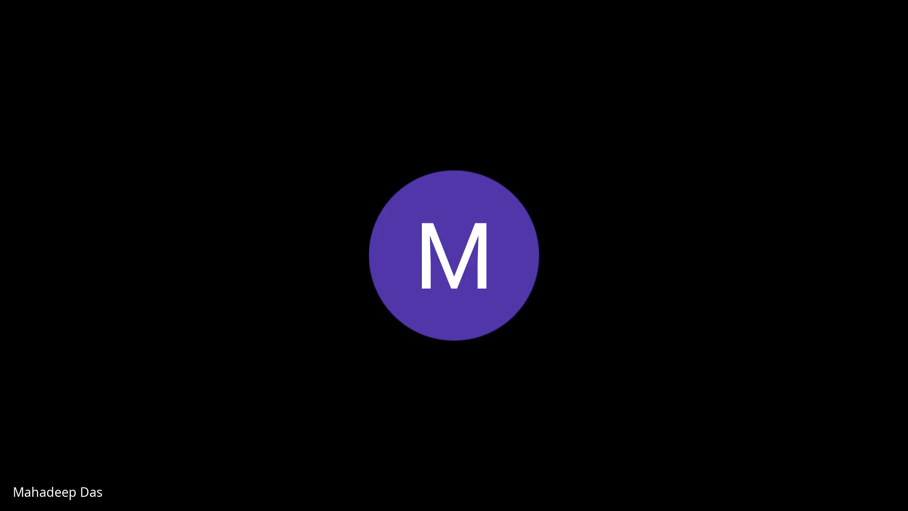
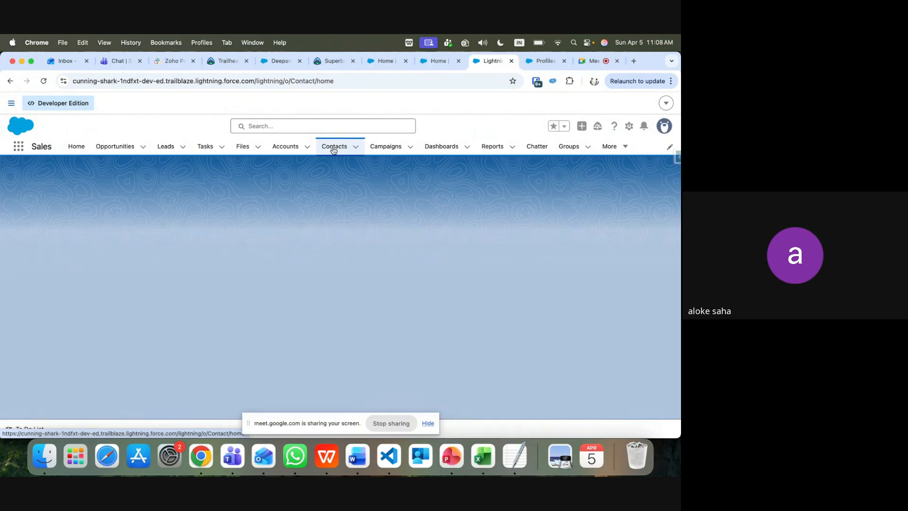
Dismiss the Meet screen-sharing notice and open the fifth recently viewed contact's record
click(430, 425)
click(429, 424)
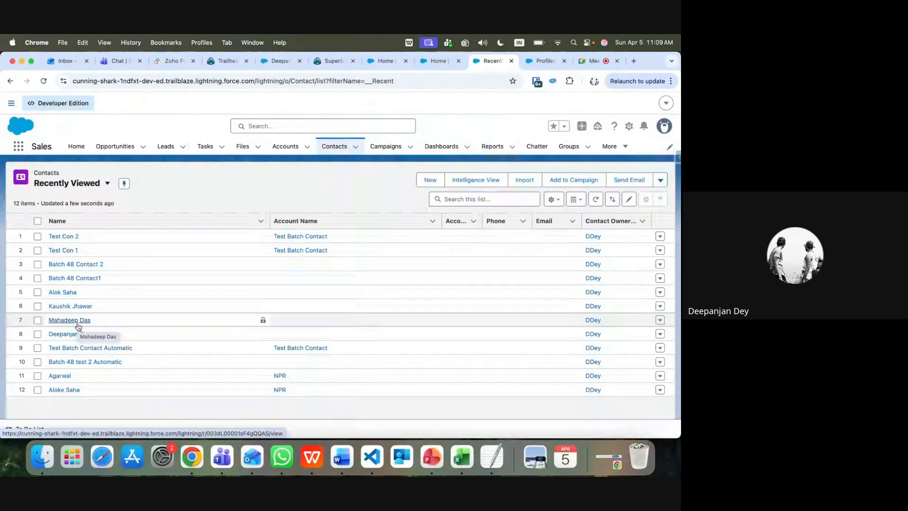
click(60, 289)
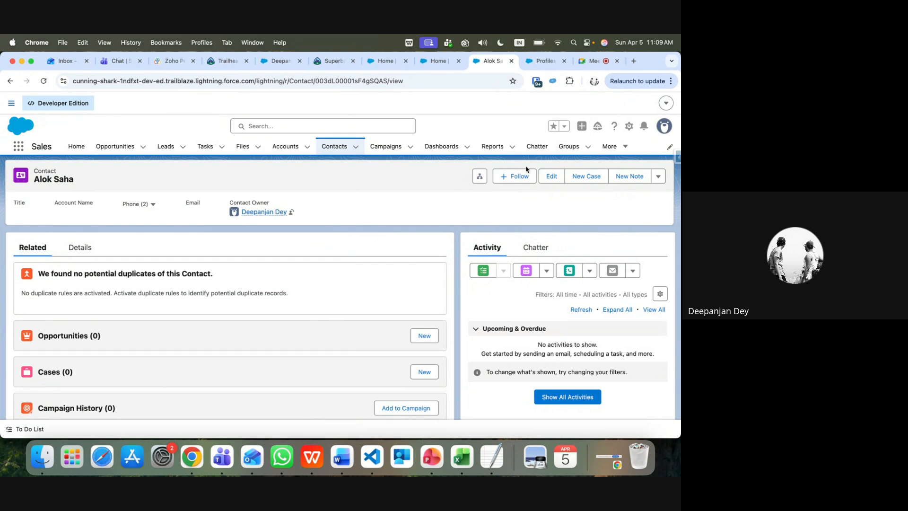
Open a New Case form on the contact, look at the contact suggestions, then cancel it
click(591, 180)
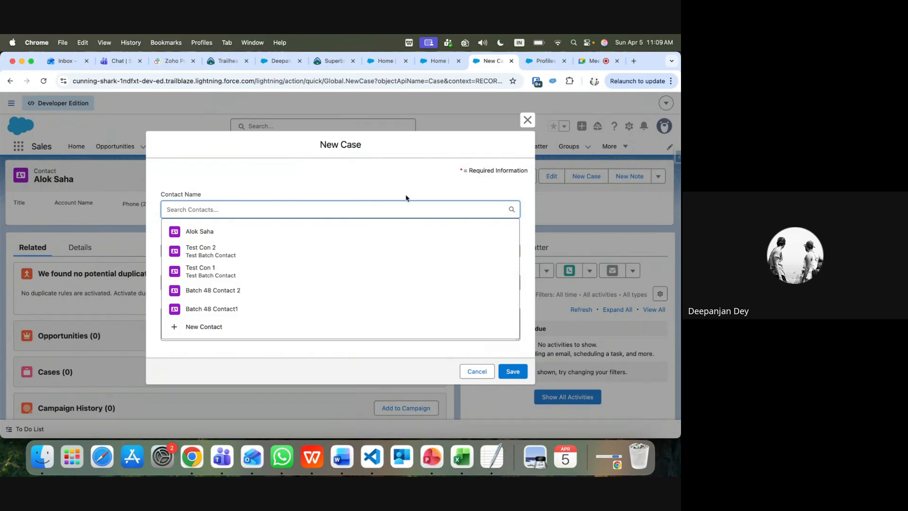
click(379, 183)
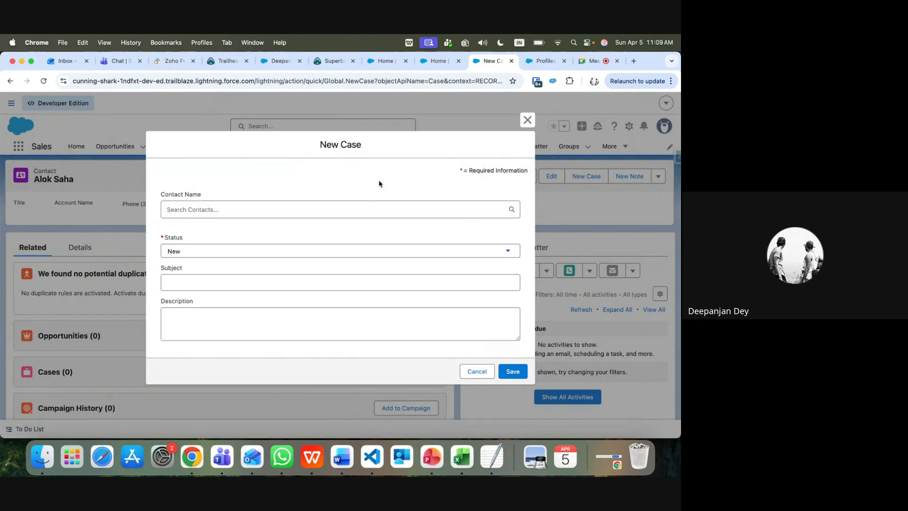
click(239, 208)
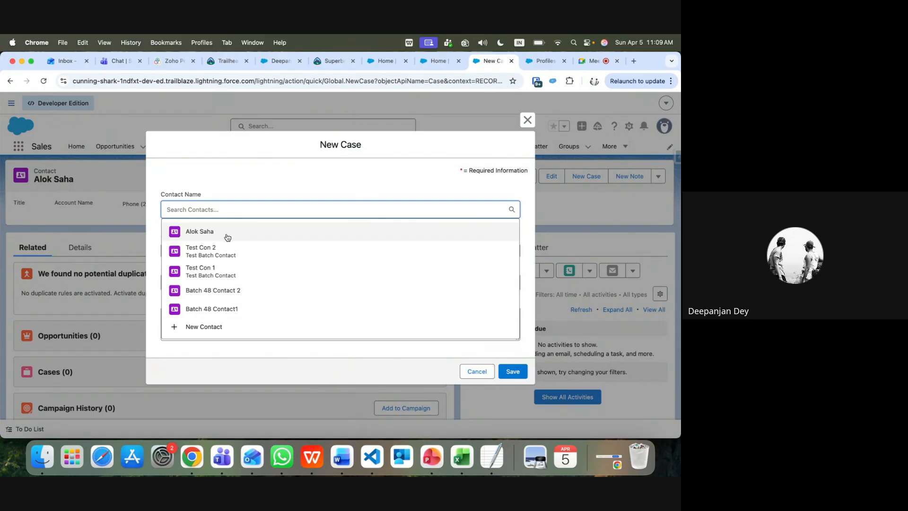
click(459, 185)
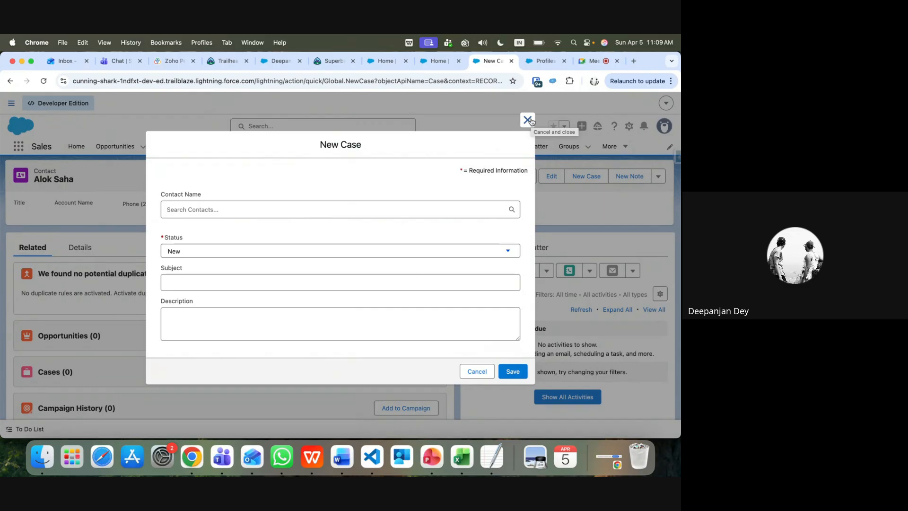
click(529, 120)
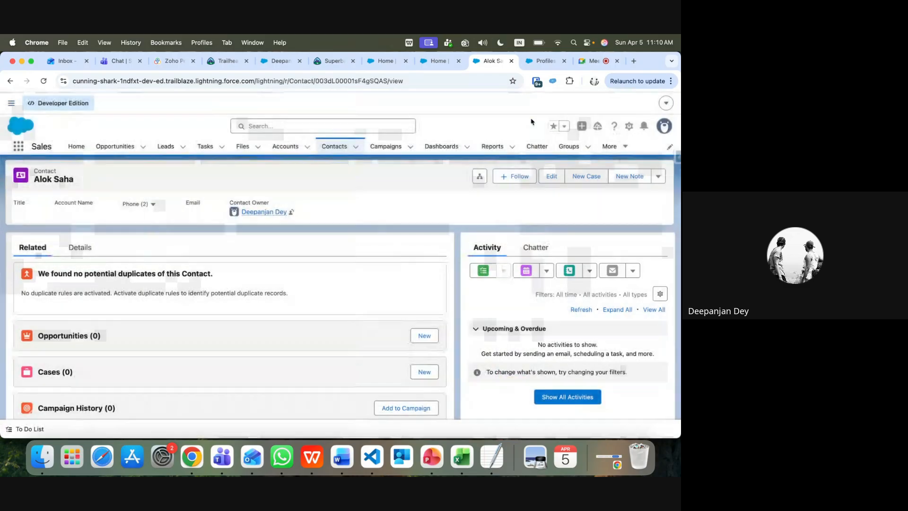
Open the Flows setup page via Quick Find 'flow', then reopen New Case on the contact
click(546, 61)
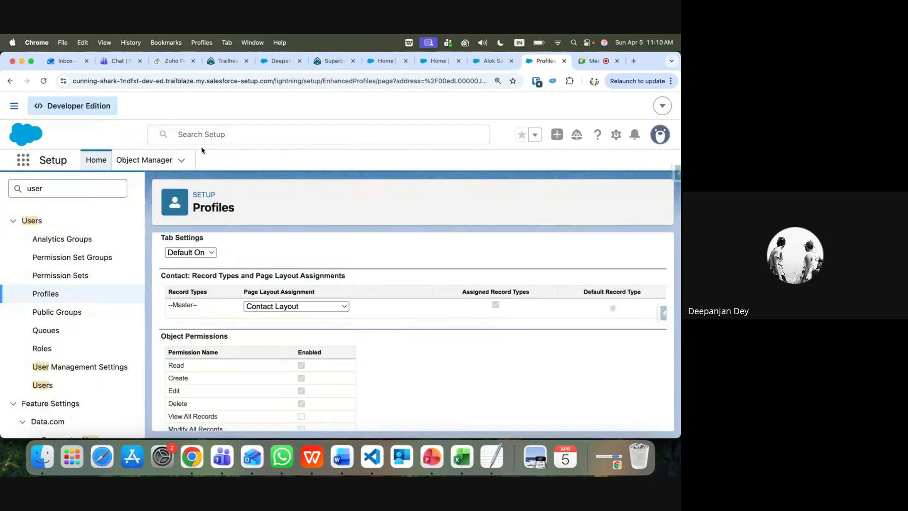
double_click(76, 186)
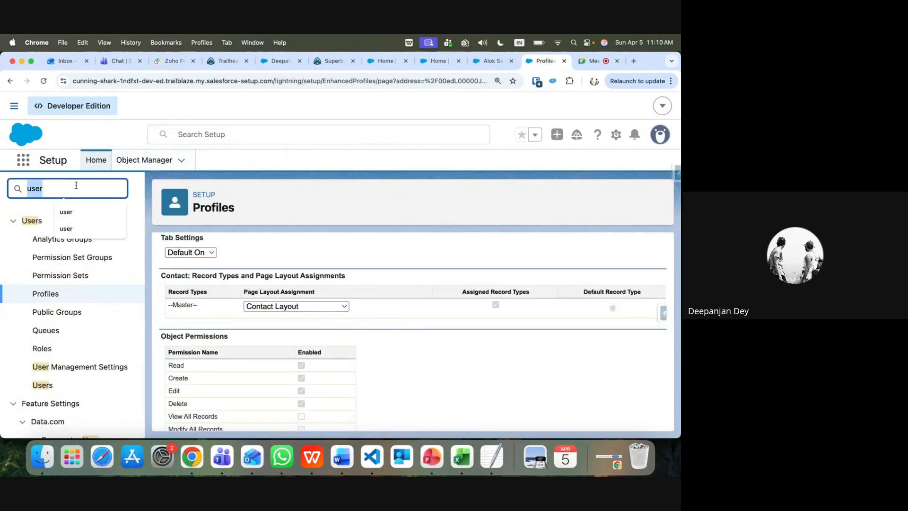
text(flow)
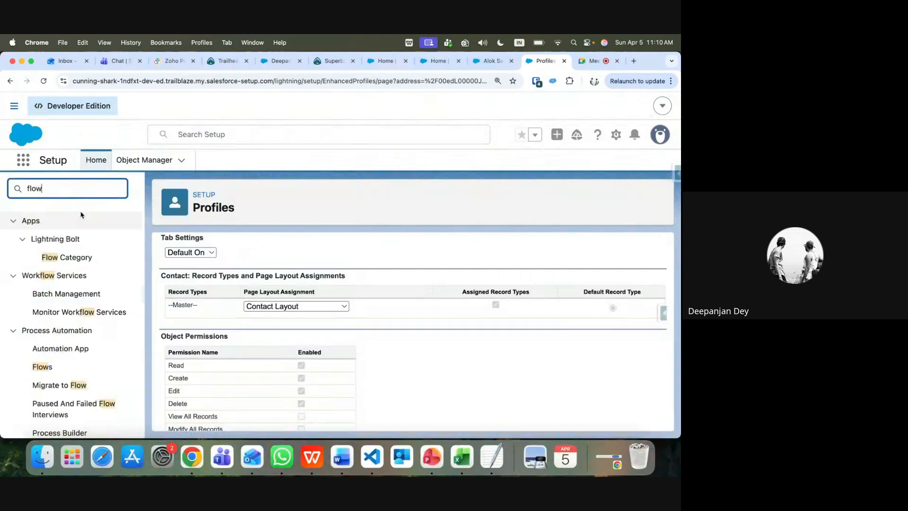
click(42, 367)
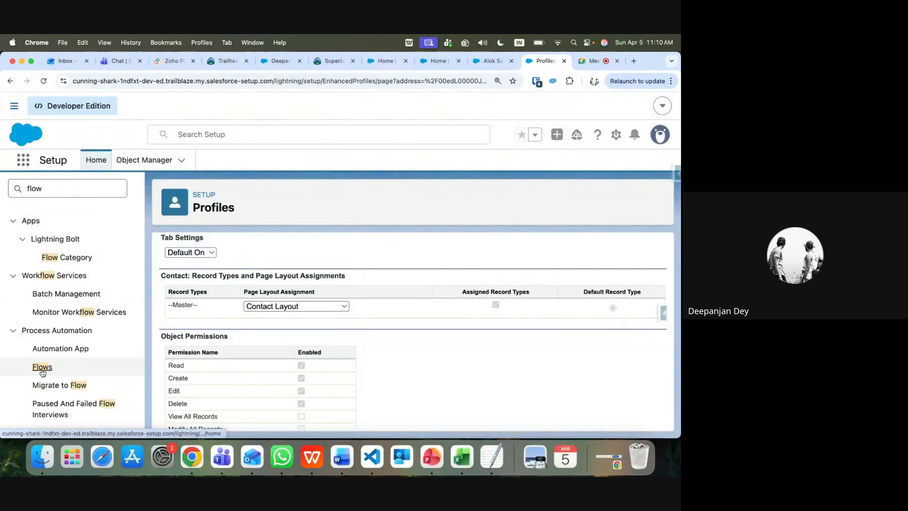
click(490, 60)
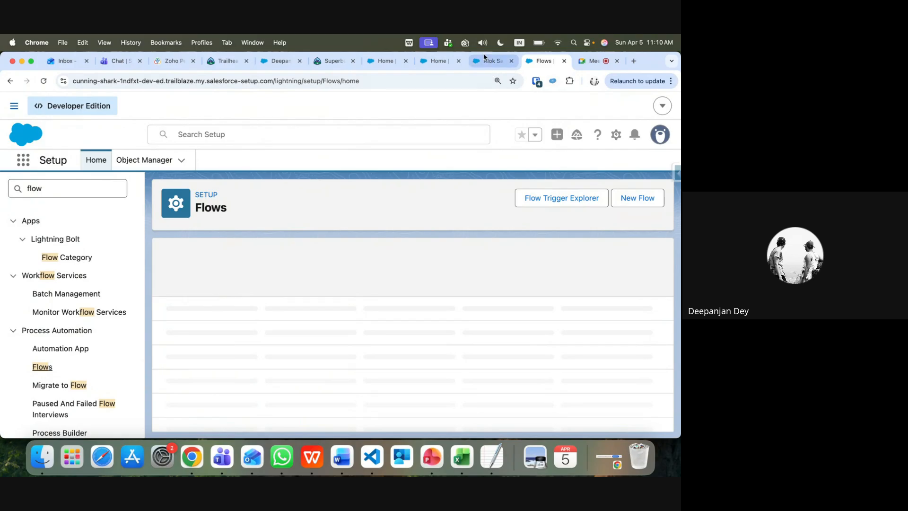
click(575, 182)
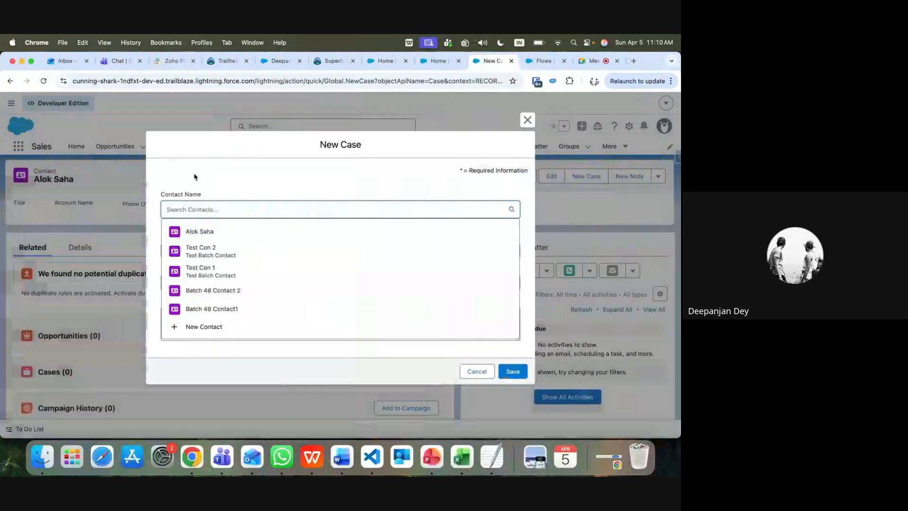
Check the New Case Status options, keeping New, reopen the form, then switch to the Flows tab
click(241, 175)
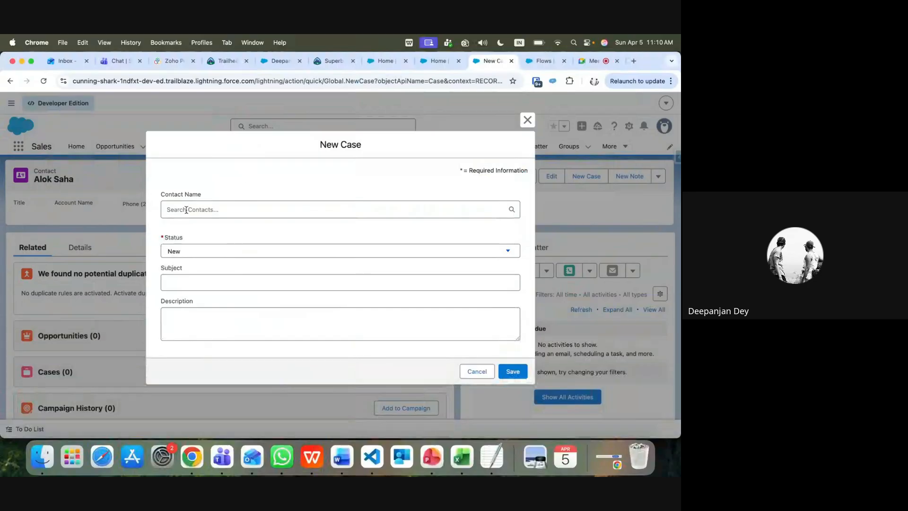
click(192, 251)
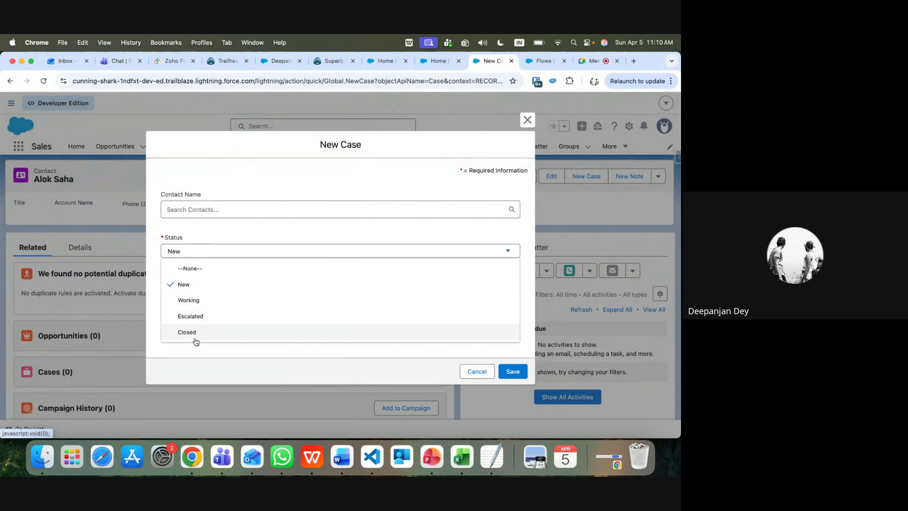
click(215, 236)
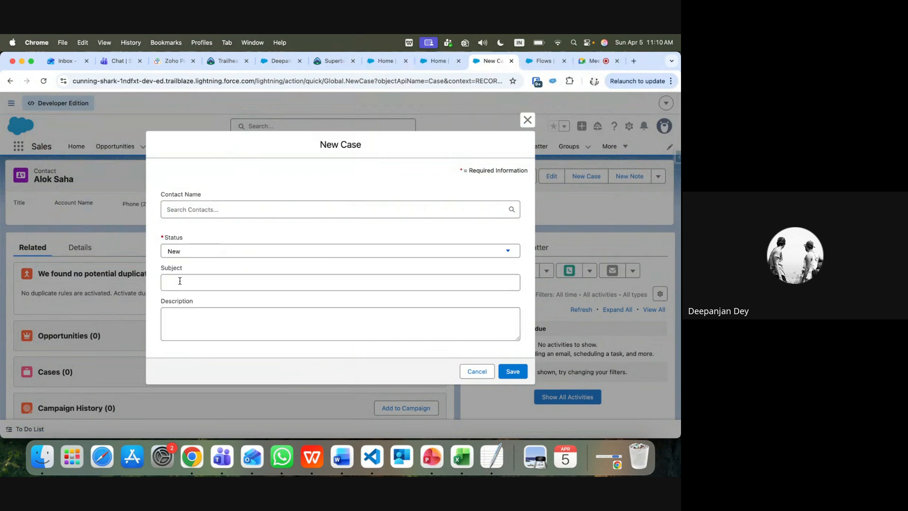
click(171, 317)
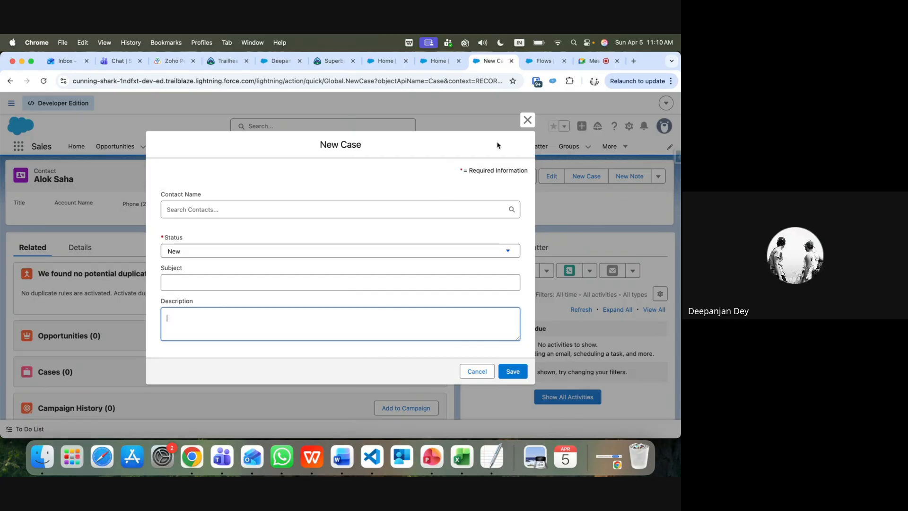
click(527, 120)
click(586, 178)
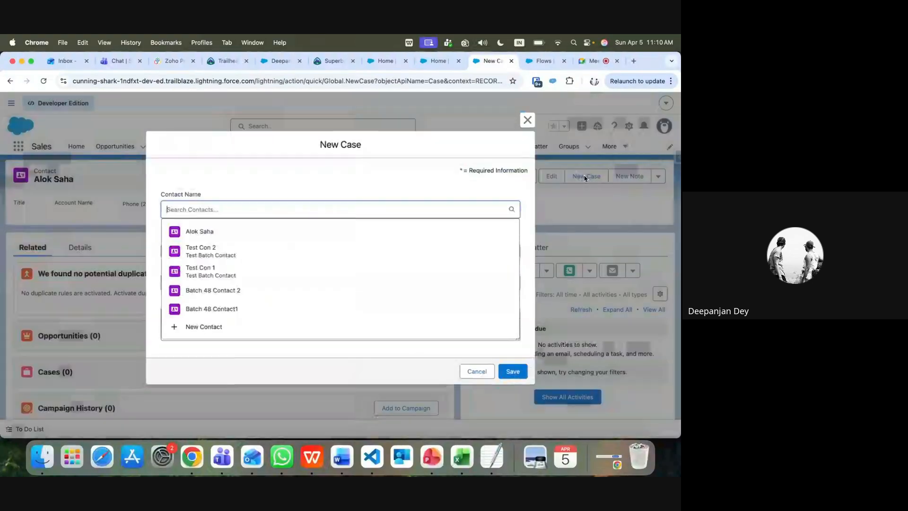
click(282, 177)
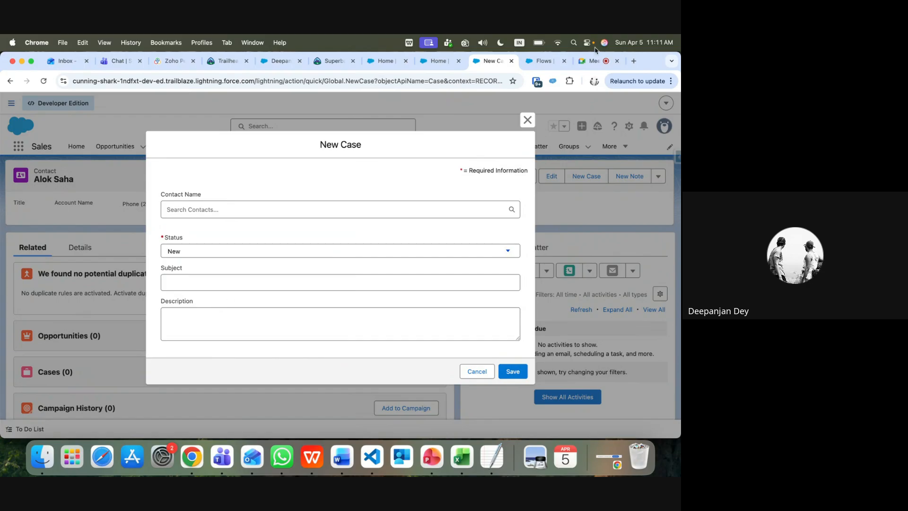
key(ctrl+Tab)
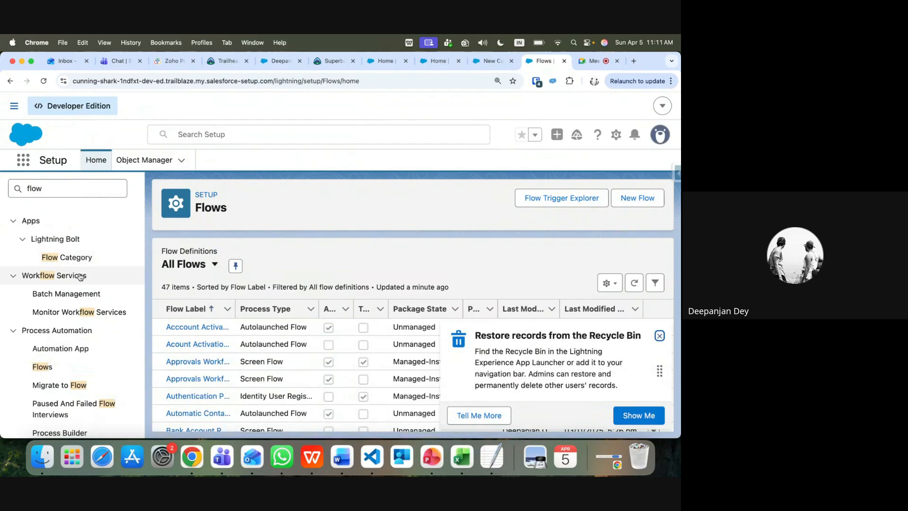
Create a new Screen Flow, switch it to Free-Form layout, and drop a Screen element onto the canvas
click(647, 199)
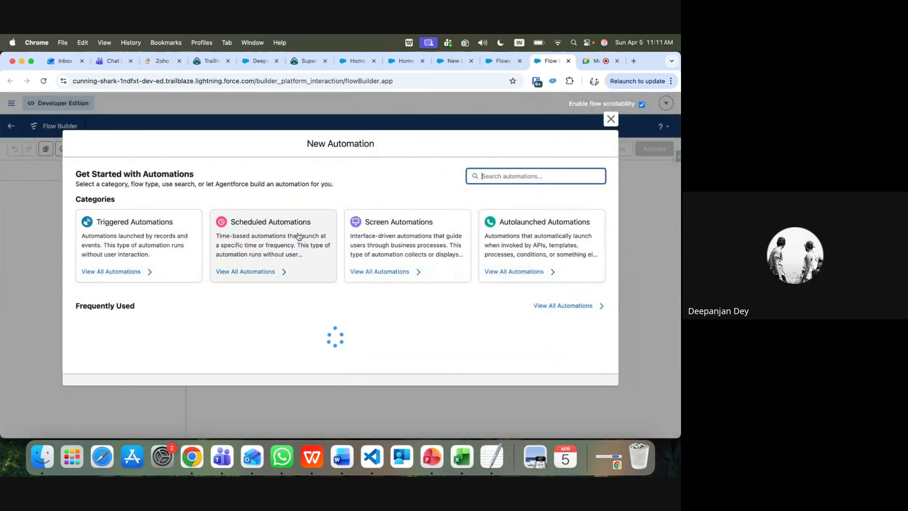
click(398, 218)
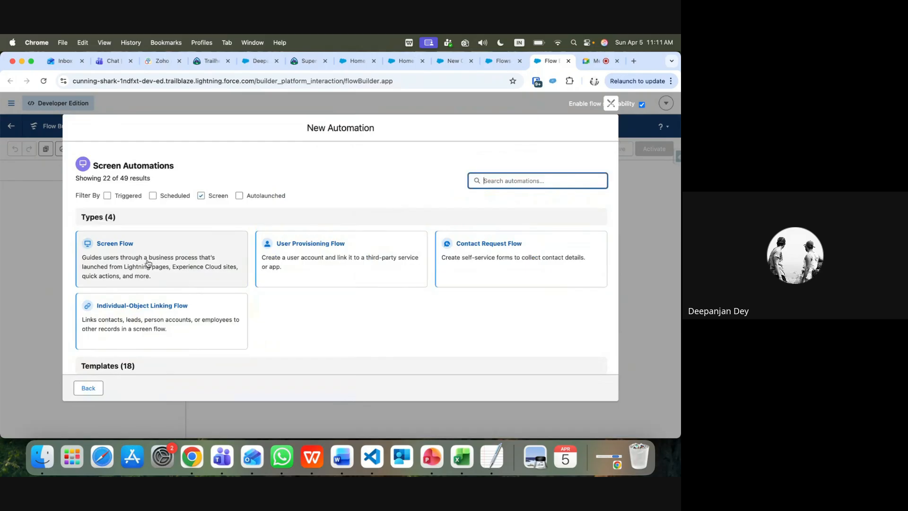
click(120, 248)
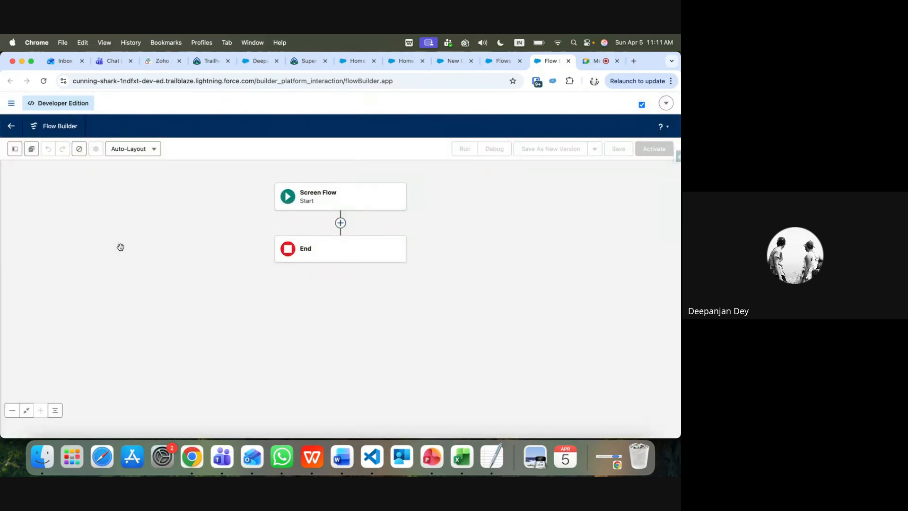
click(154, 148)
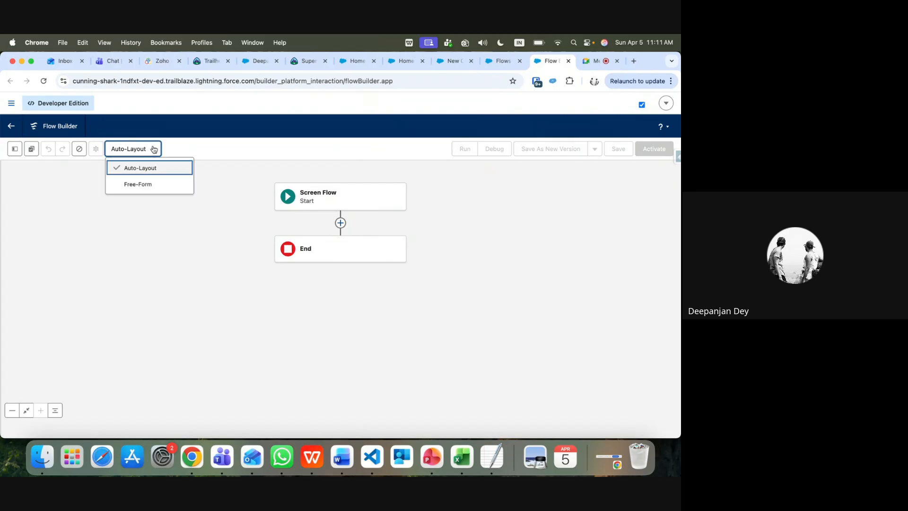
click(127, 186)
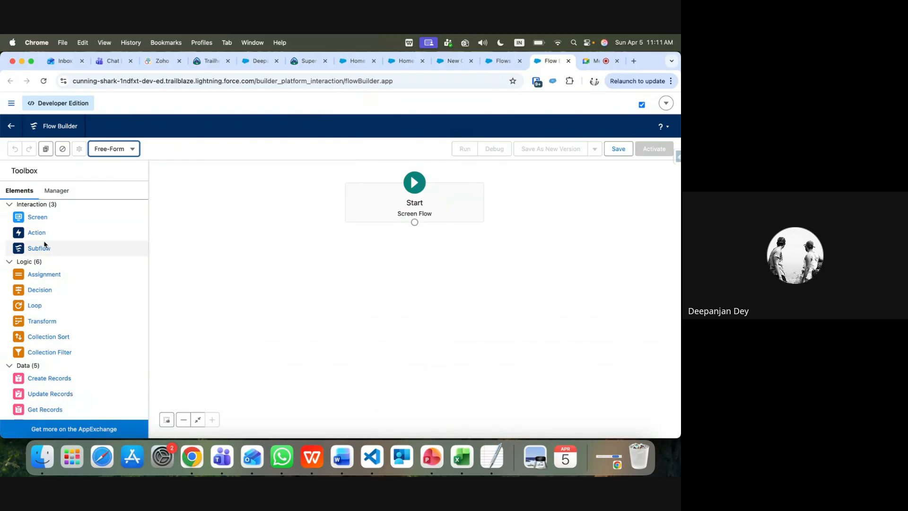
drag(36, 219, 407, 246)
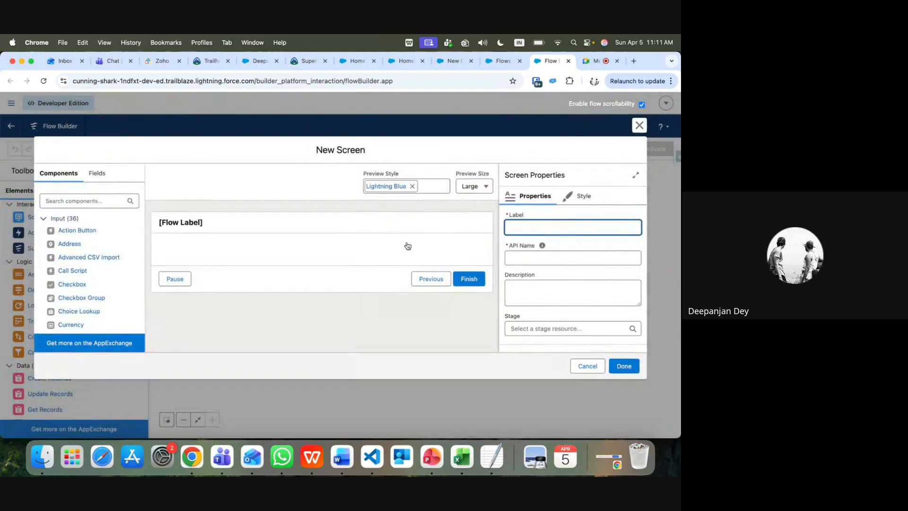
Label the new screen 'User Complain', auto-filling its API name
click(192, 222)
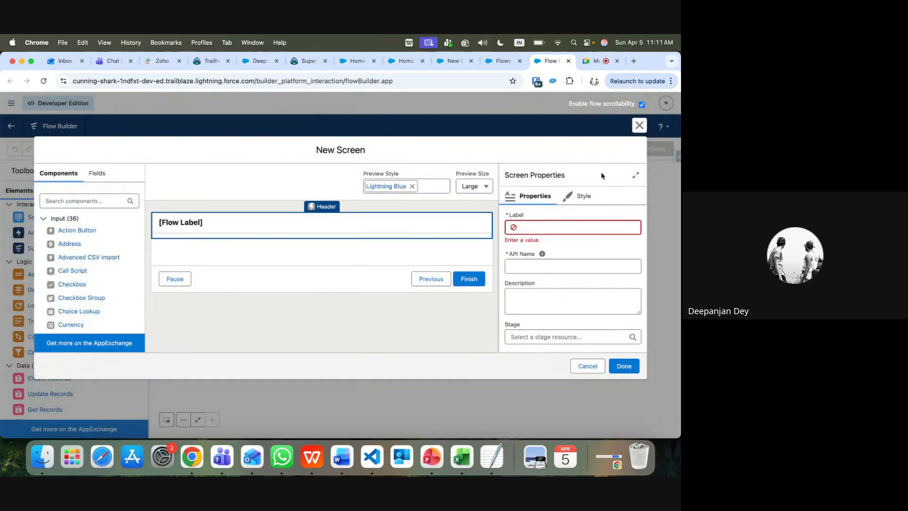
click(541, 229)
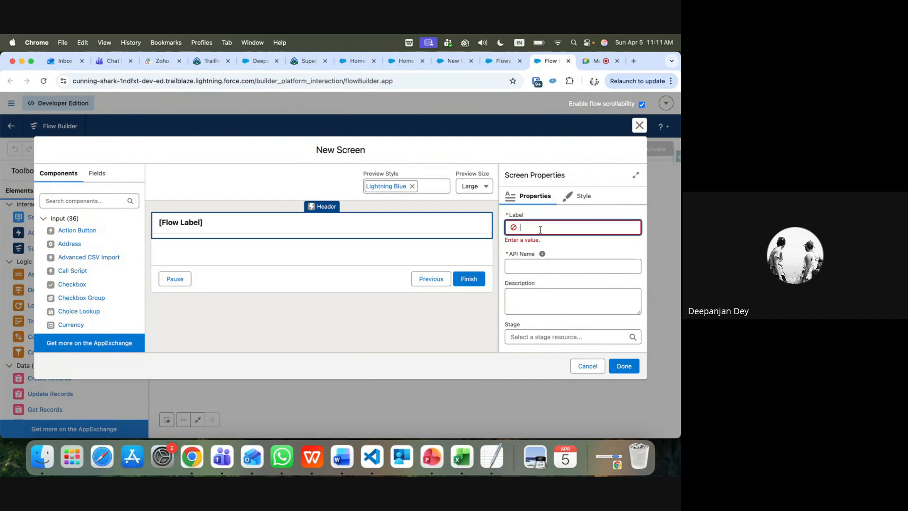
text(User Complain)
click(330, 259)
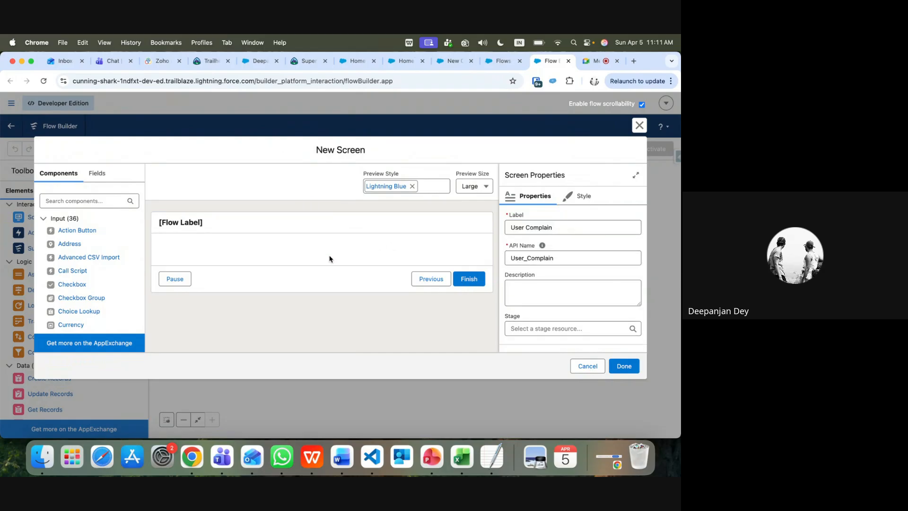
Add a Section component to the screen, keeping its column at full width
click(73, 201)
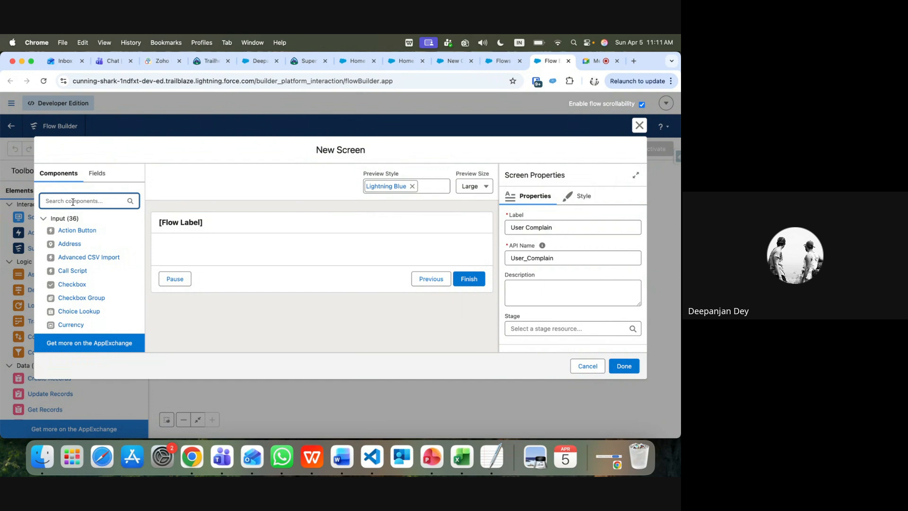
text(sectio)
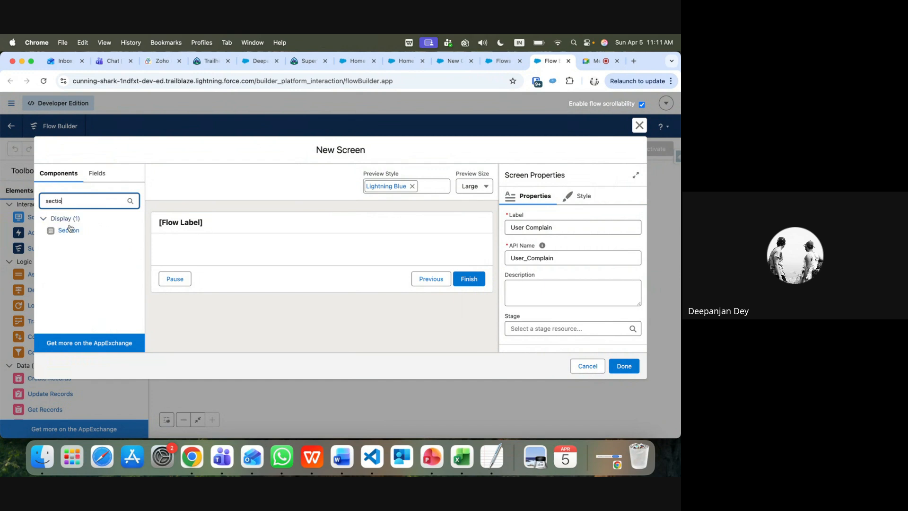
drag(69, 230, 291, 244)
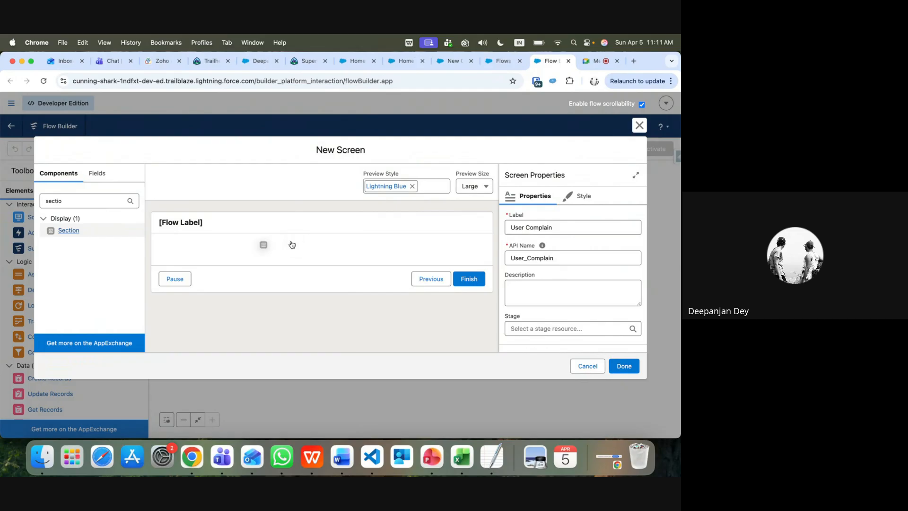
drag(59, 233, 185, 255)
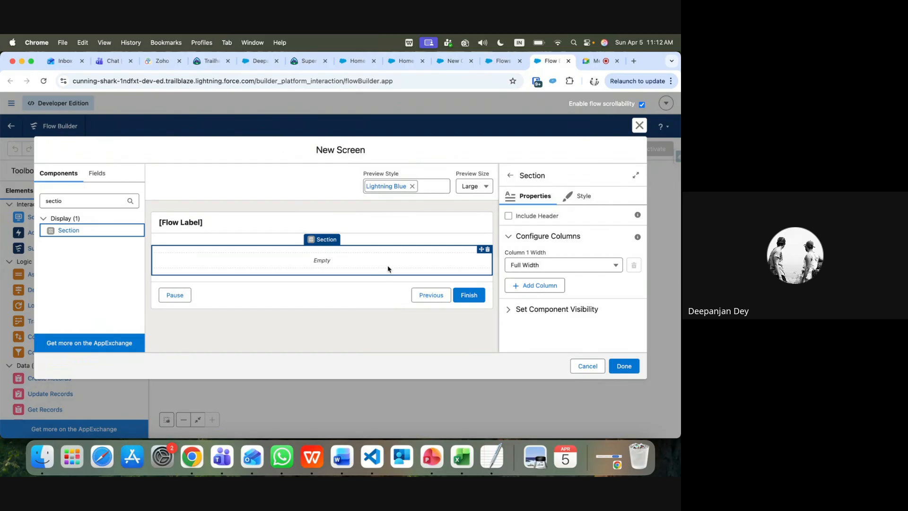
click(616, 267)
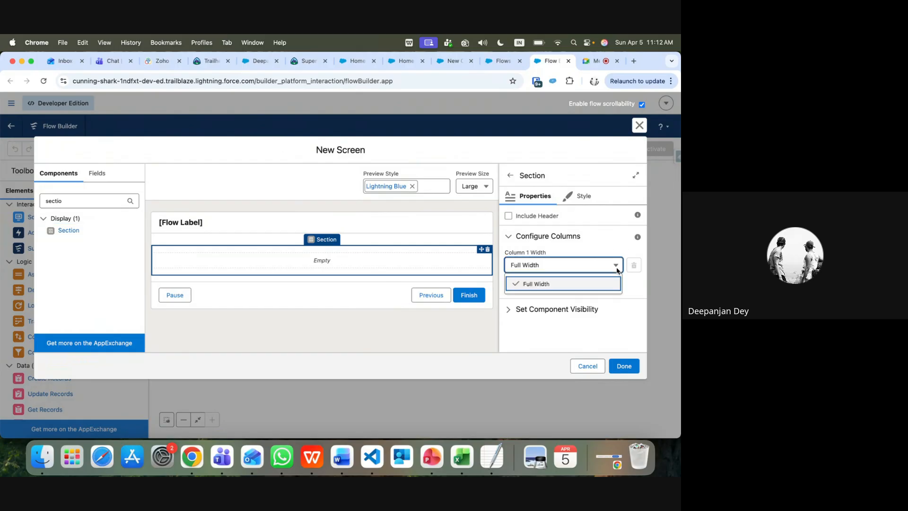
click(432, 265)
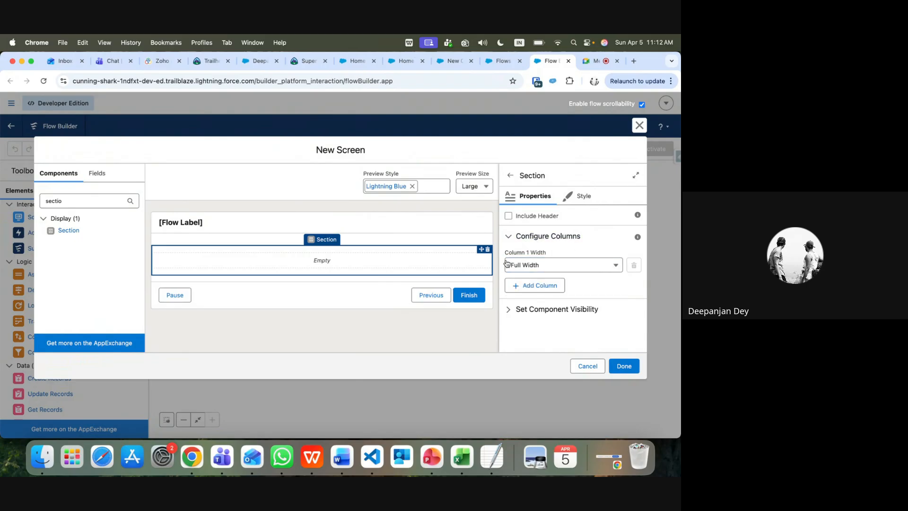
Change the section's Style width to 6 of 12, then back to 12 of 12 Full Width
click(584, 196)
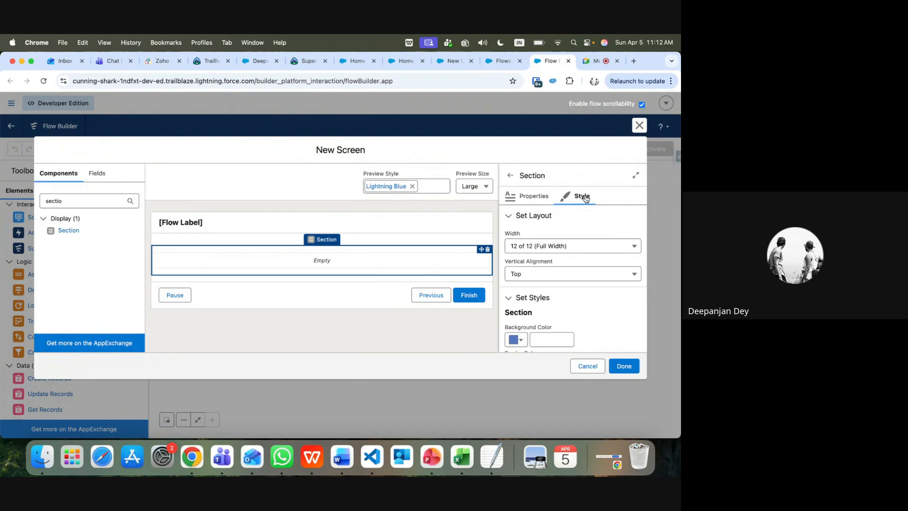
click(633, 246)
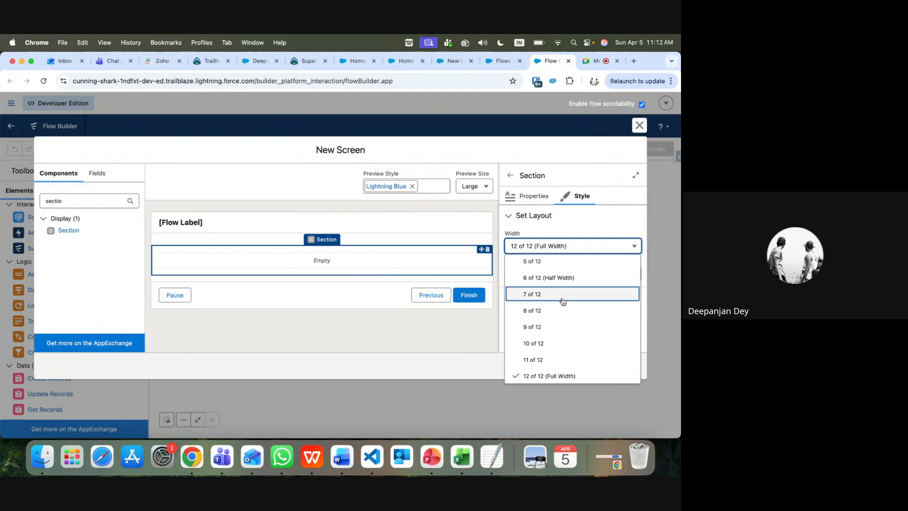
click(553, 280)
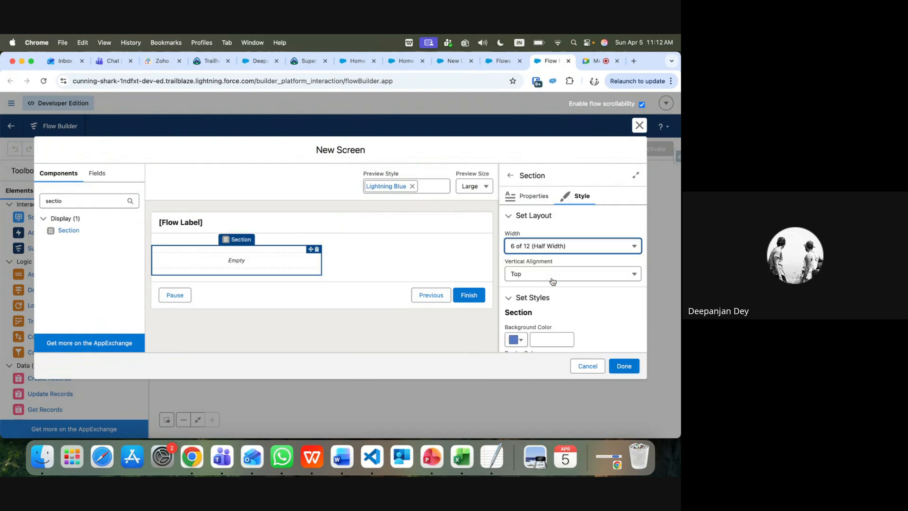
click(578, 246)
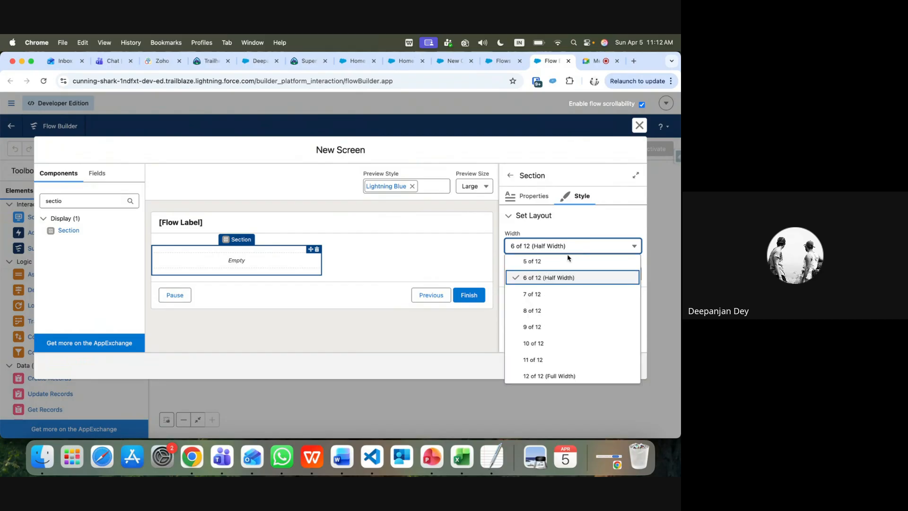
click(544, 375)
click(534, 196)
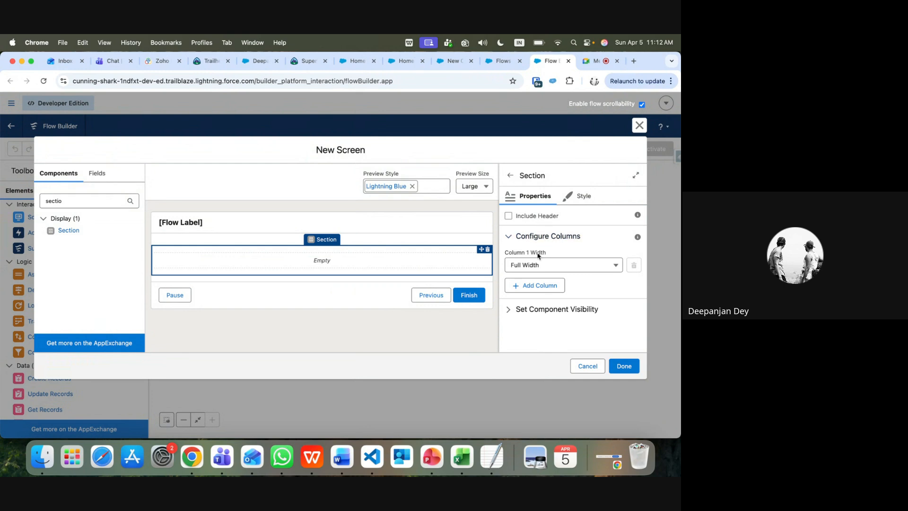
double_click(67, 201)
text(te)
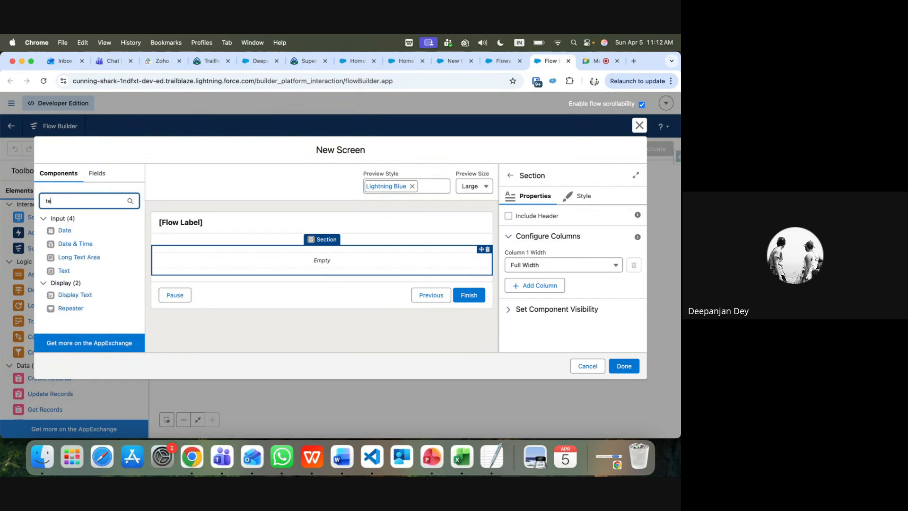
text(xt)
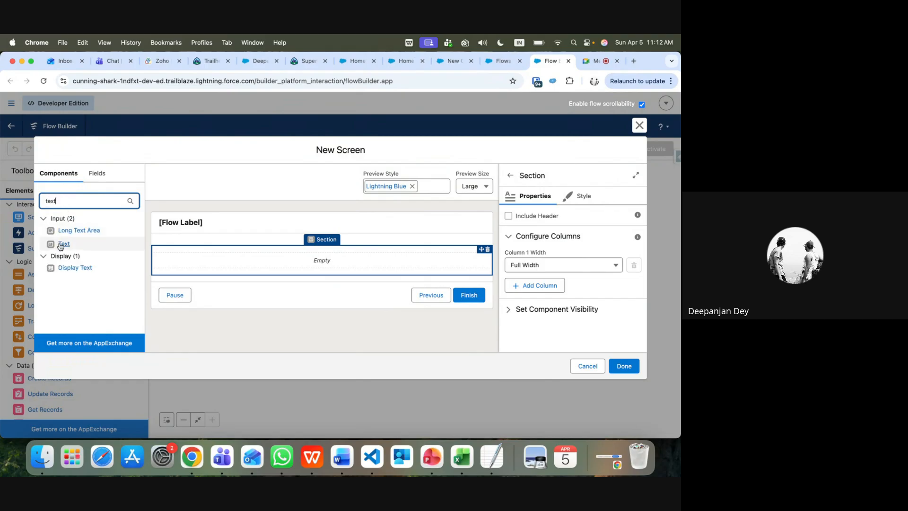
Drop a Text component into the section and label it 'Case Description'
drag(61, 245, 186, 264)
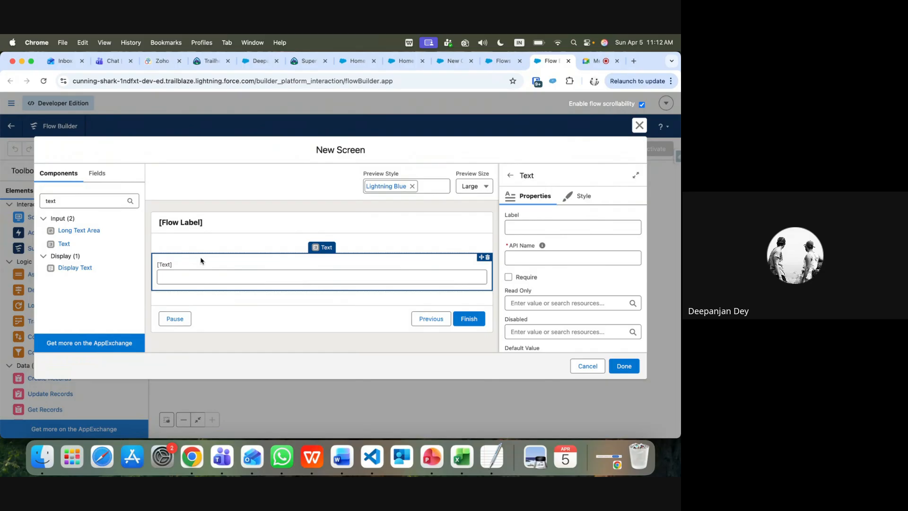
click(534, 226)
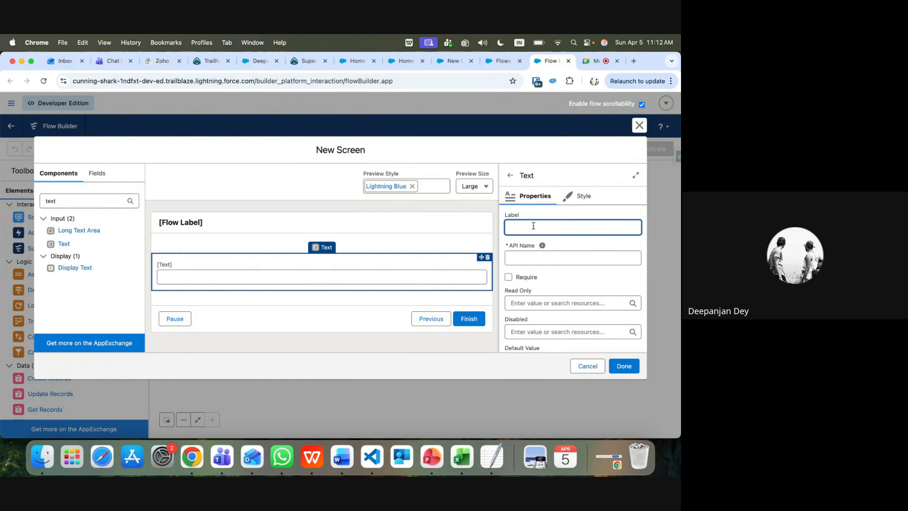
text(Ex)
text(Case Description)
double_click(77, 204)
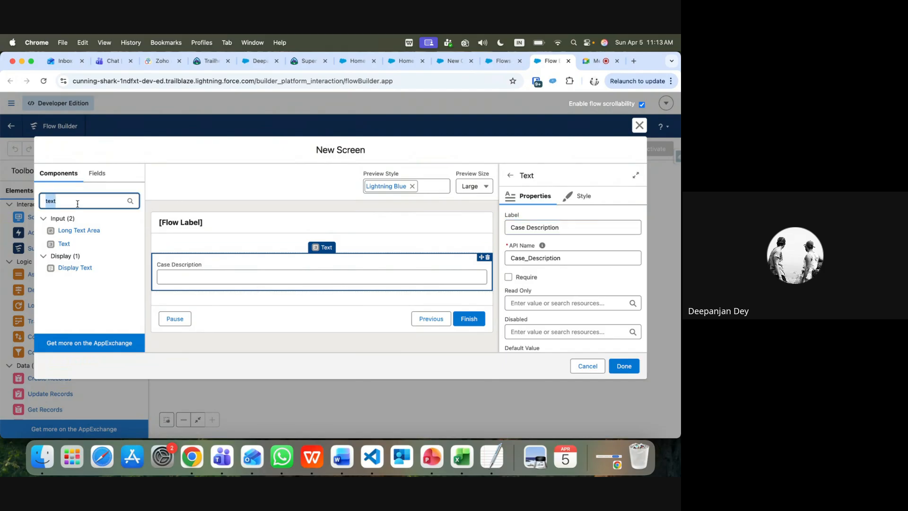
text(lo)
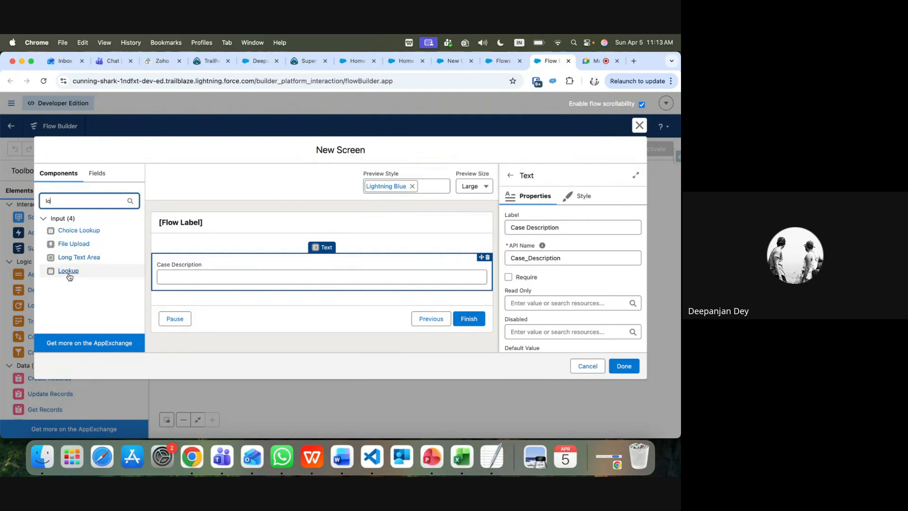
Add a Lookup component below Case Description with API name 'Category'
drag(68, 271, 194, 291)
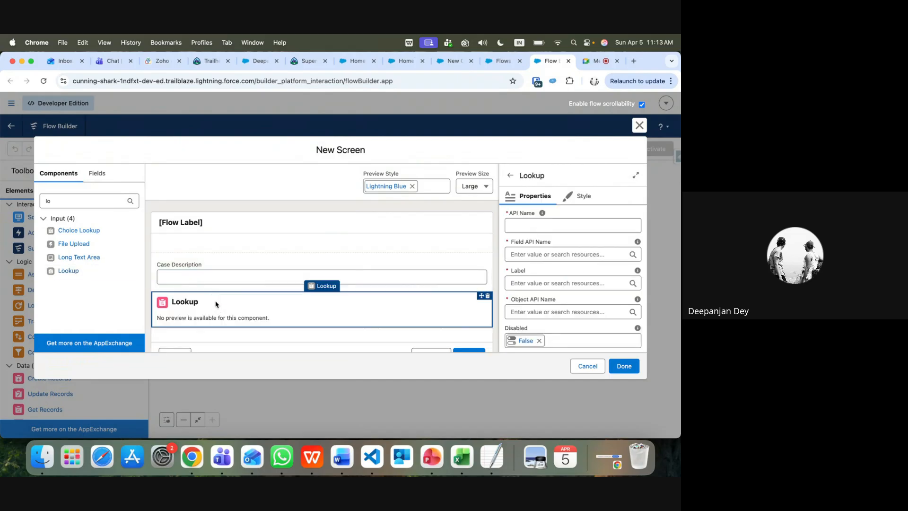
click(538, 226)
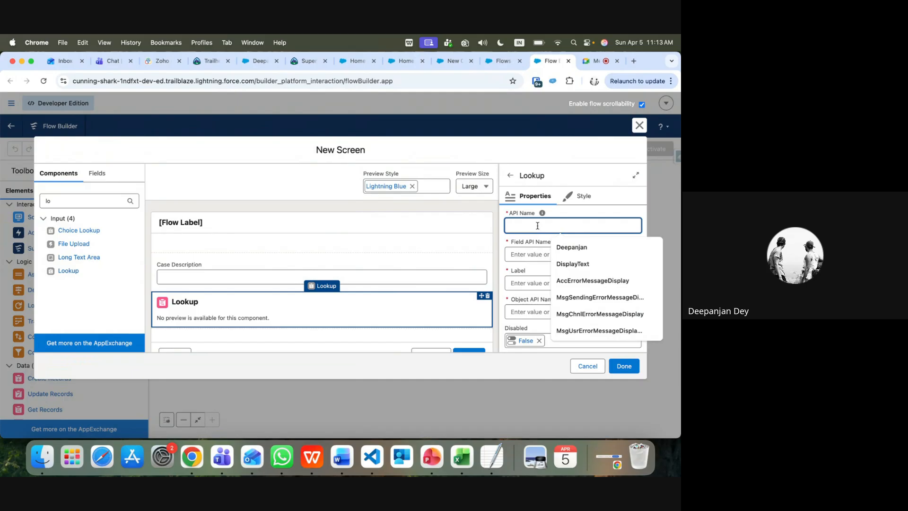
text(Category)
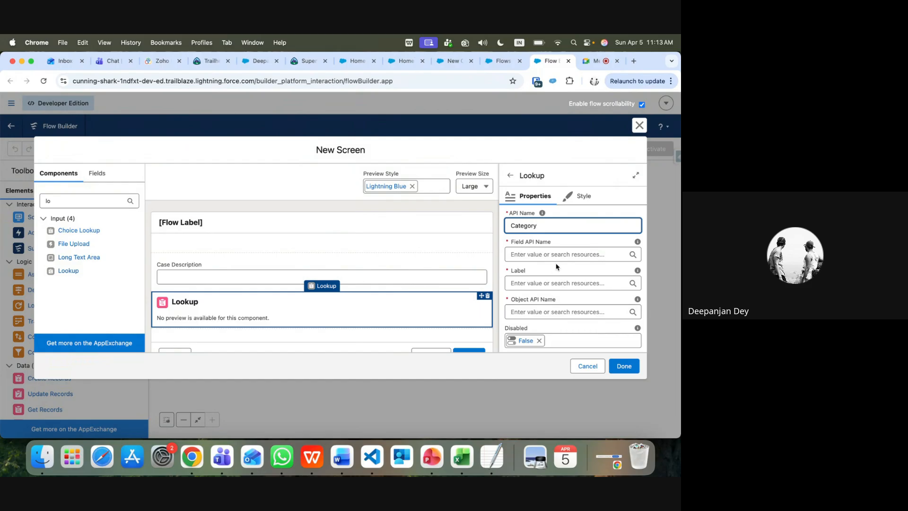
click(537, 255)
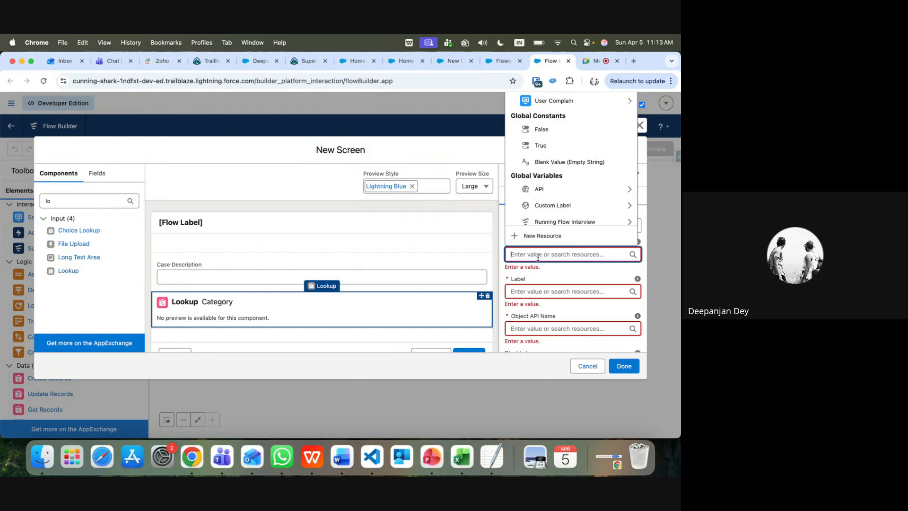
click(559, 275)
click(544, 255)
click(503, 61)
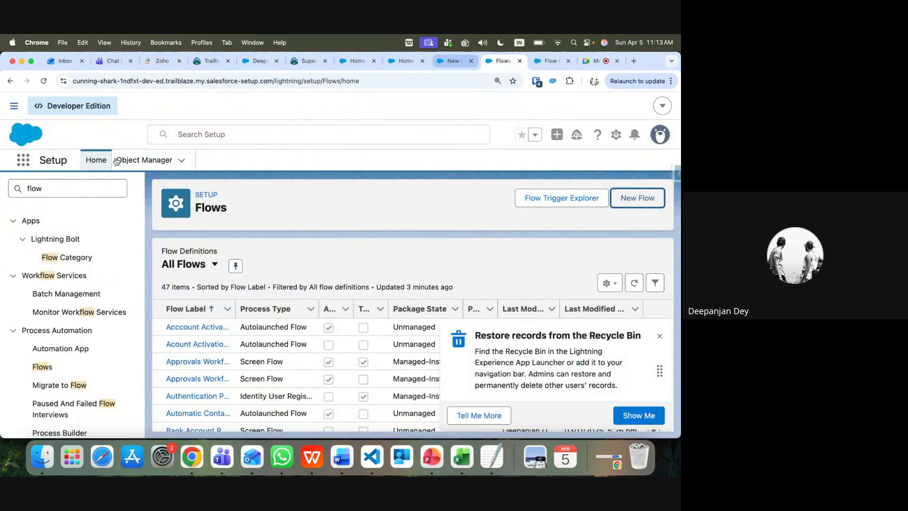
click(140, 161)
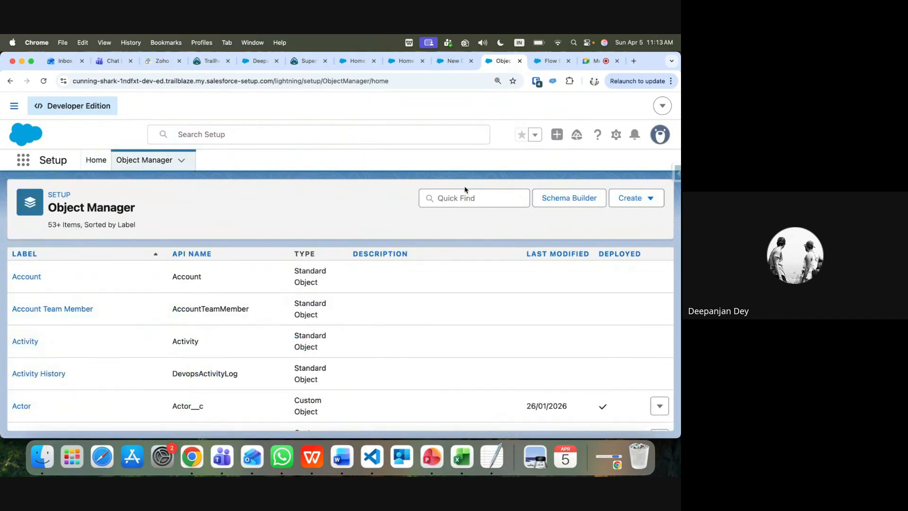
click(460, 195)
text(case)
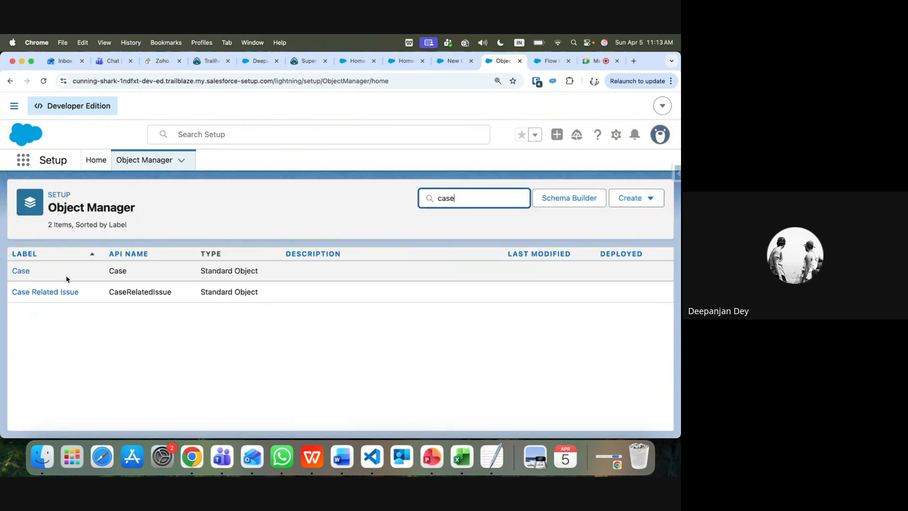
click(25, 271)
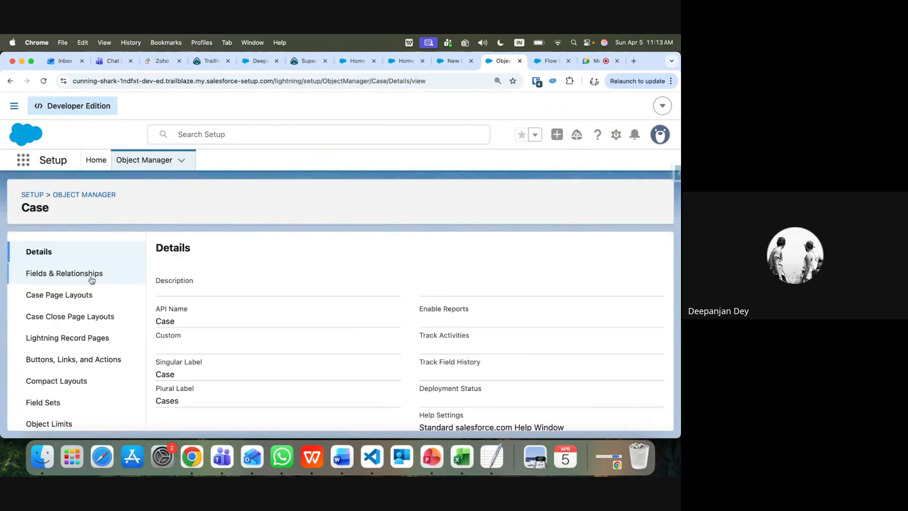
click(79, 274)
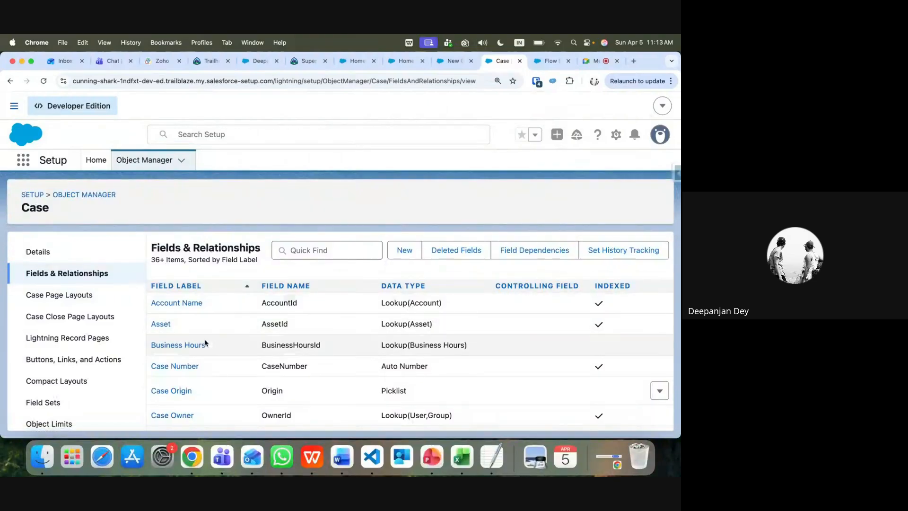
scroll(200, 350, down, 5)
scroll(200, 351, down, 10)
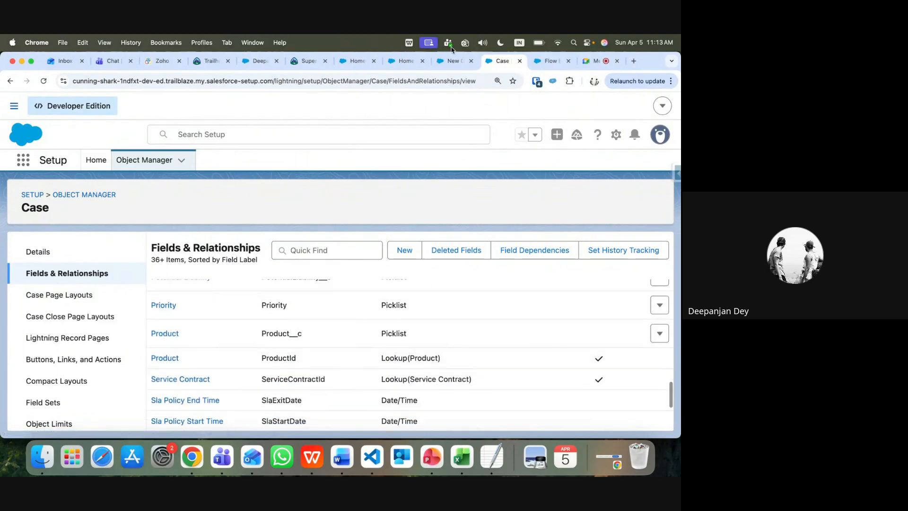
click(453, 61)
click(263, 250)
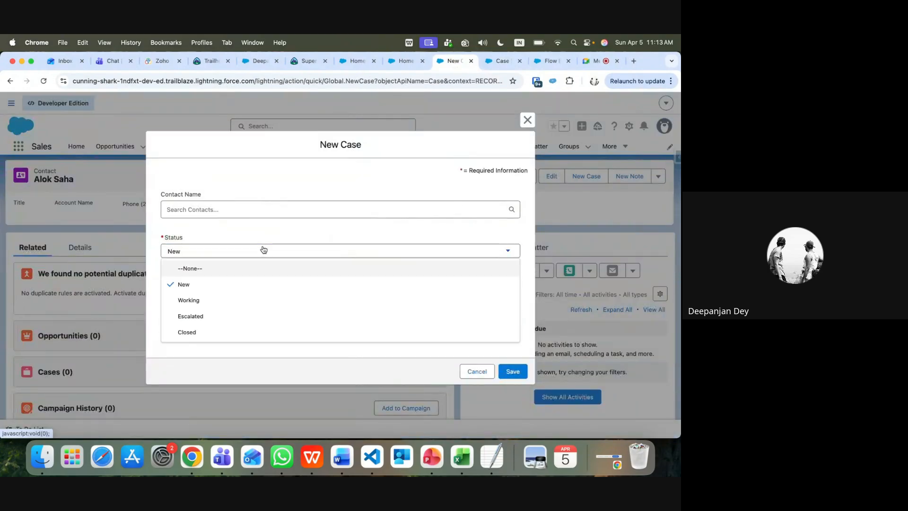
click(279, 237)
click(551, 61)
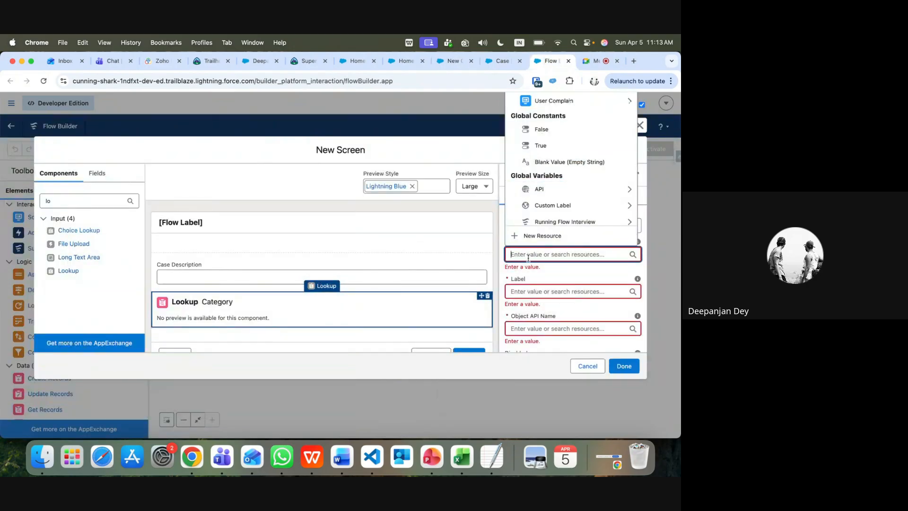
Set the lookup's Object API Name to Case
click(534, 278)
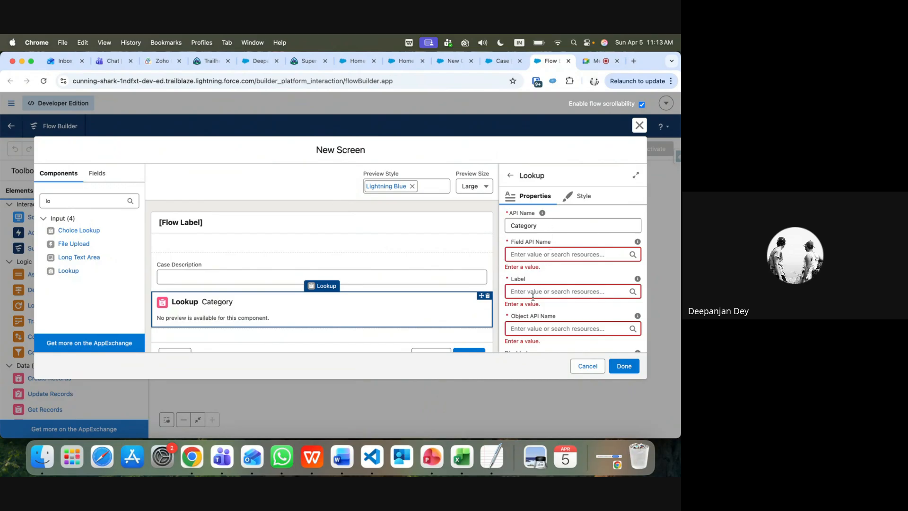
click(527, 330)
text(Cas)
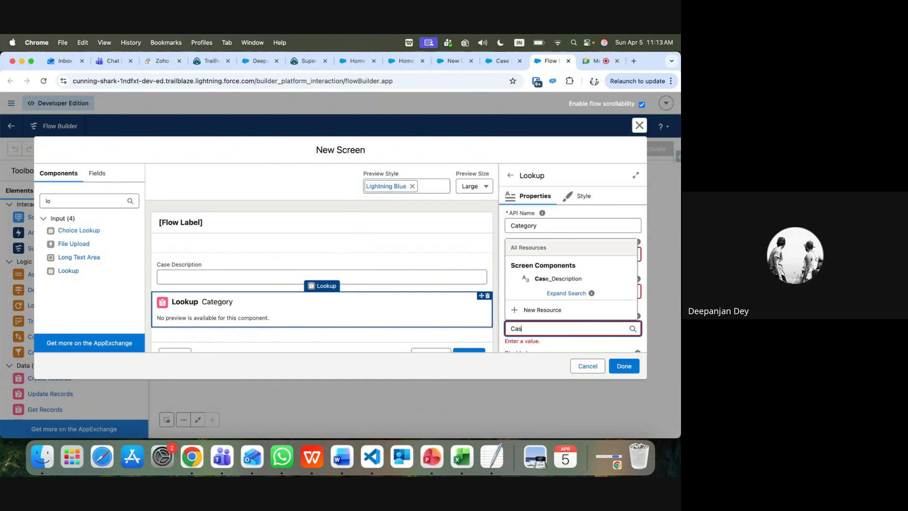
double_click(525, 330)
scroll(545, 340, down, 4)
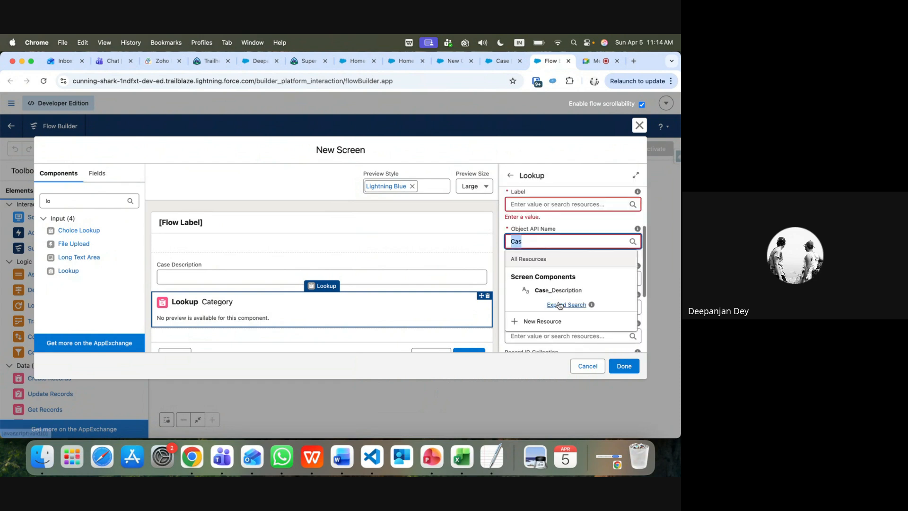
click(552, 225)
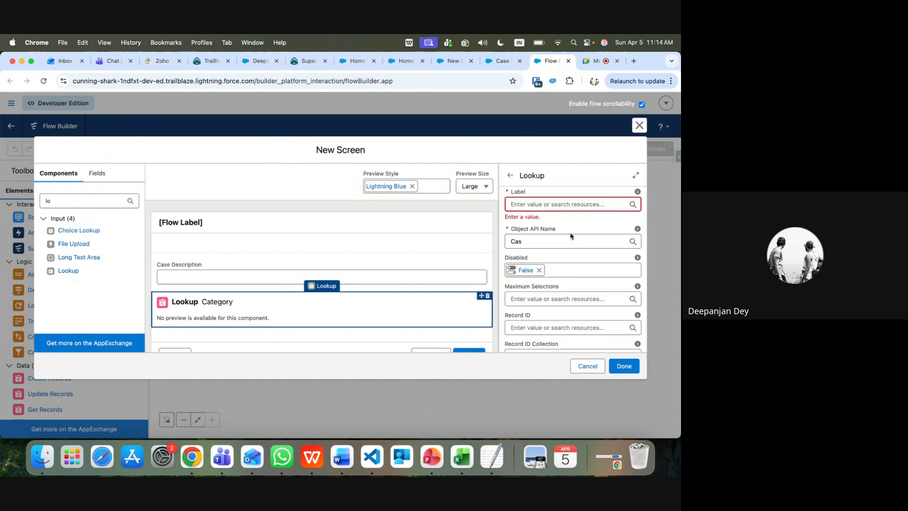
click(555, 243)
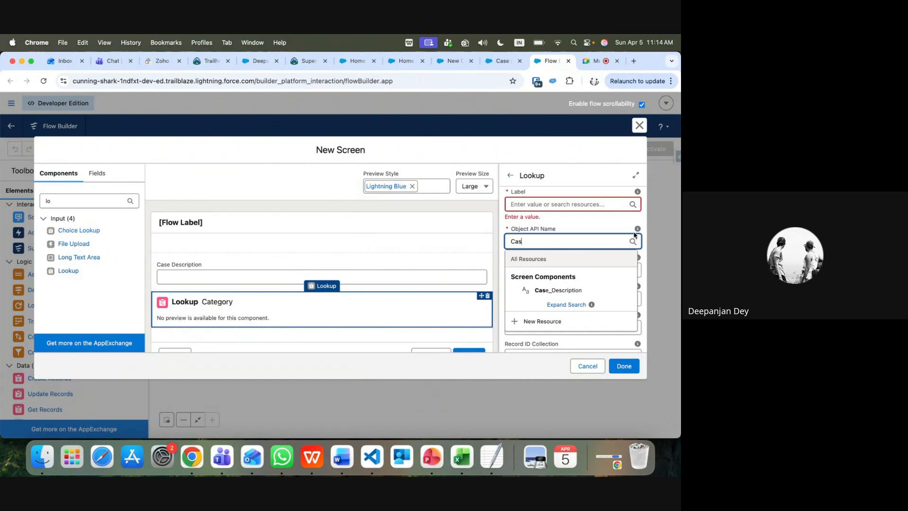
mouse_move(638, 232)
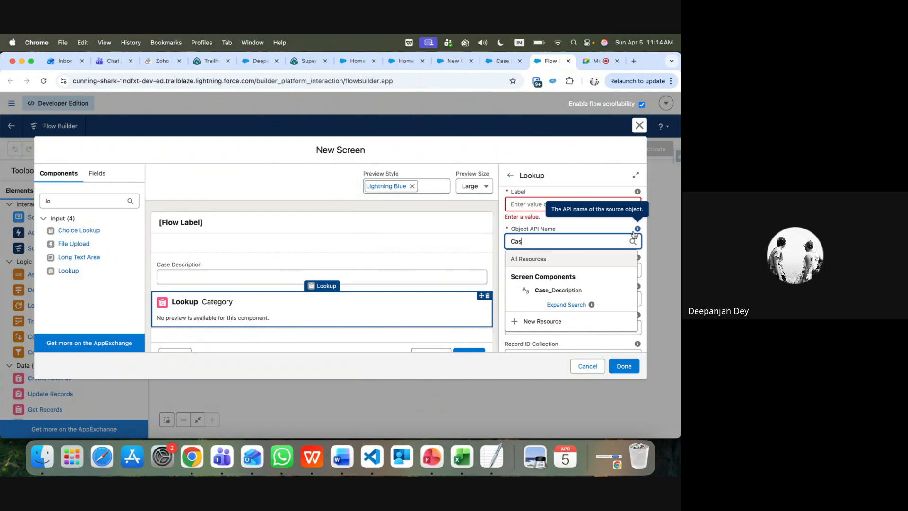
text(e)
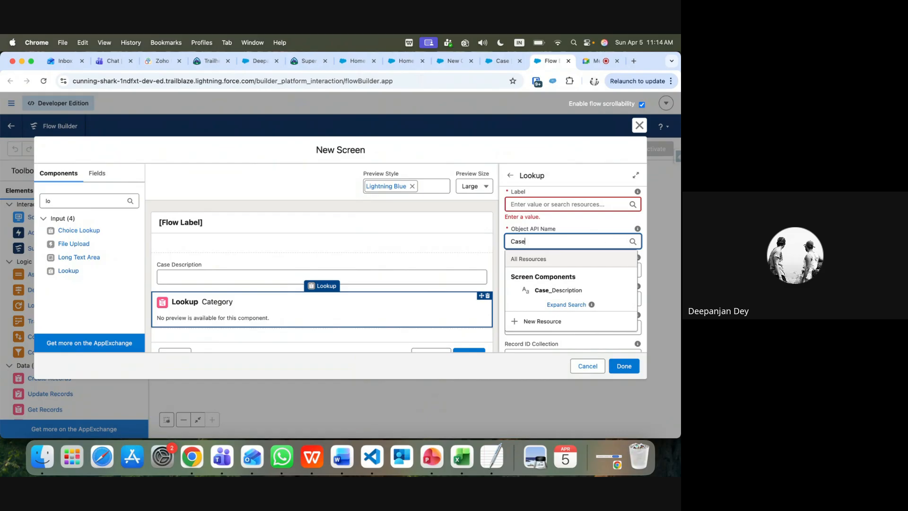
click(578, 224)
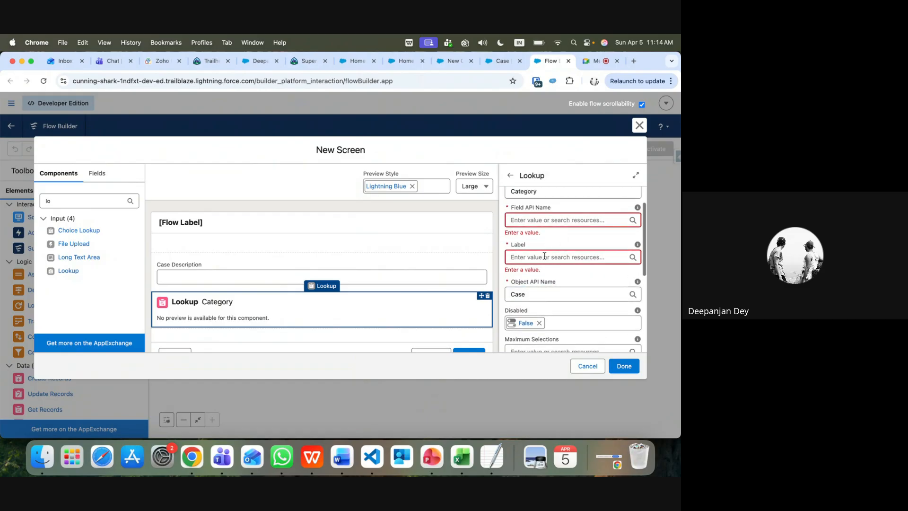
Set the lookup's Field API Name and Label both to Status
click(543, 219)
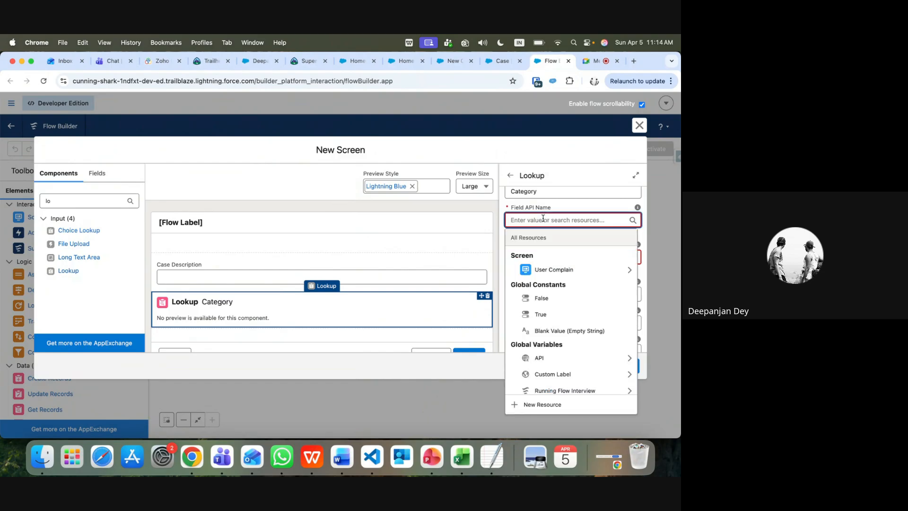
text(Status)
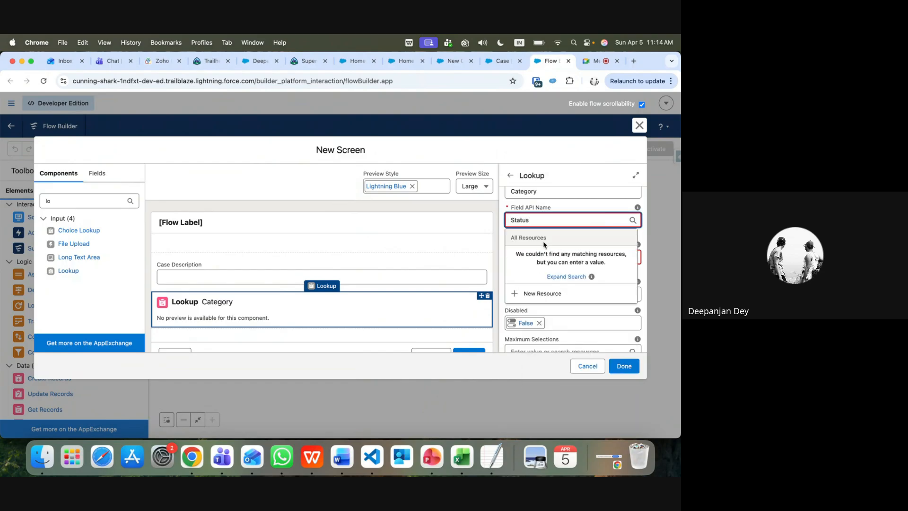
click(554, 207)
click(535, 249)
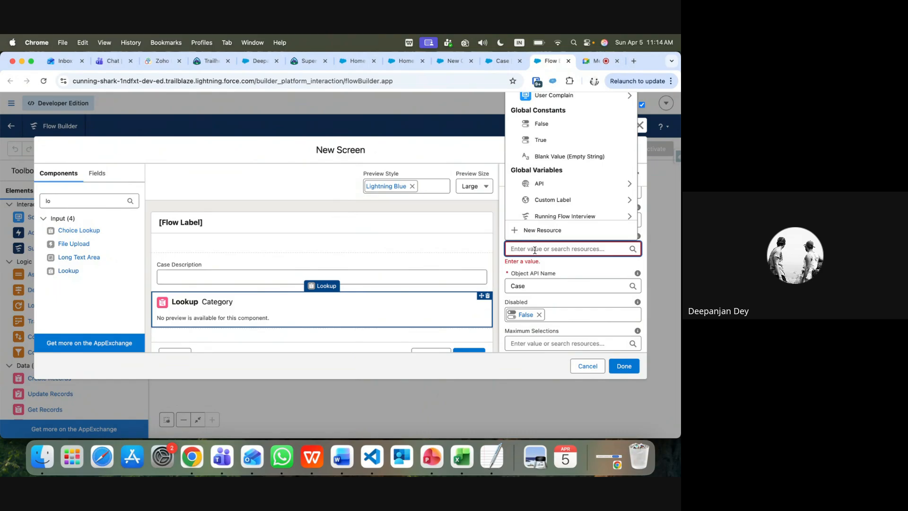
text(Status)
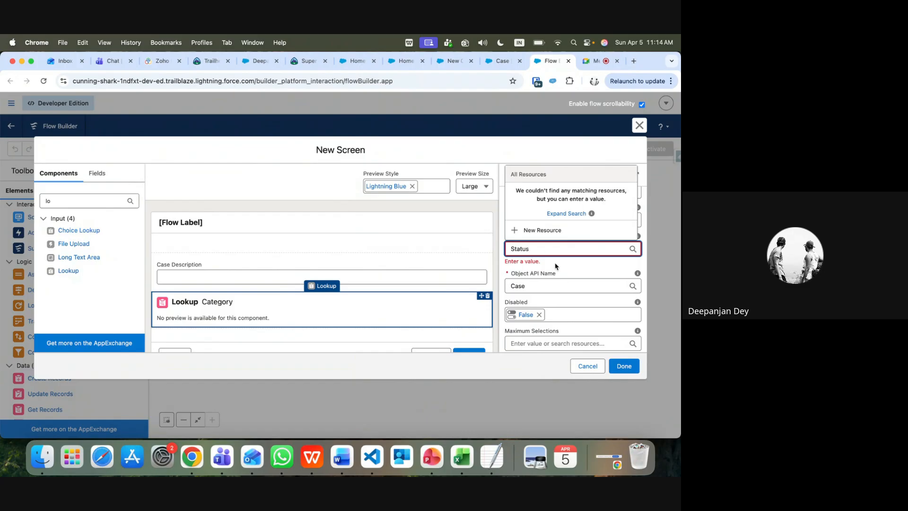
click(560, 266)
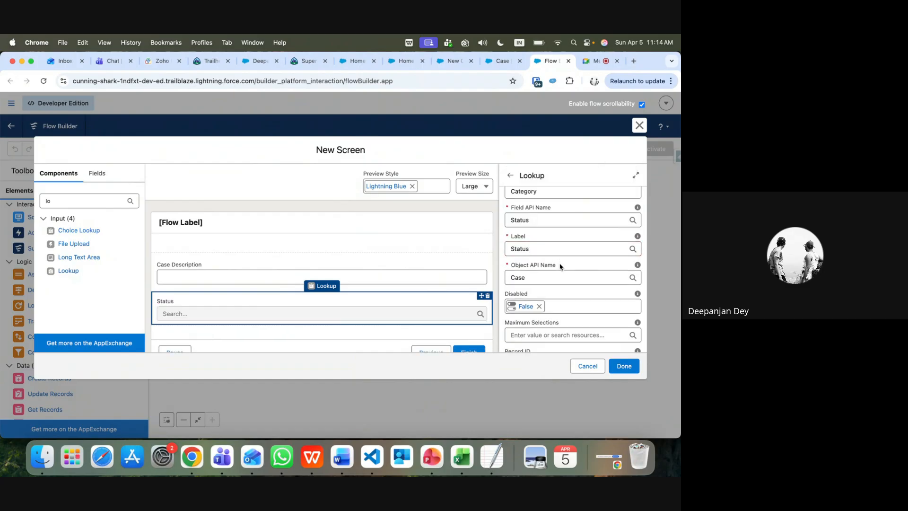
Finish the screen with Done and connect Start to the User Complain screen
scroll(549, 303, down, 3)
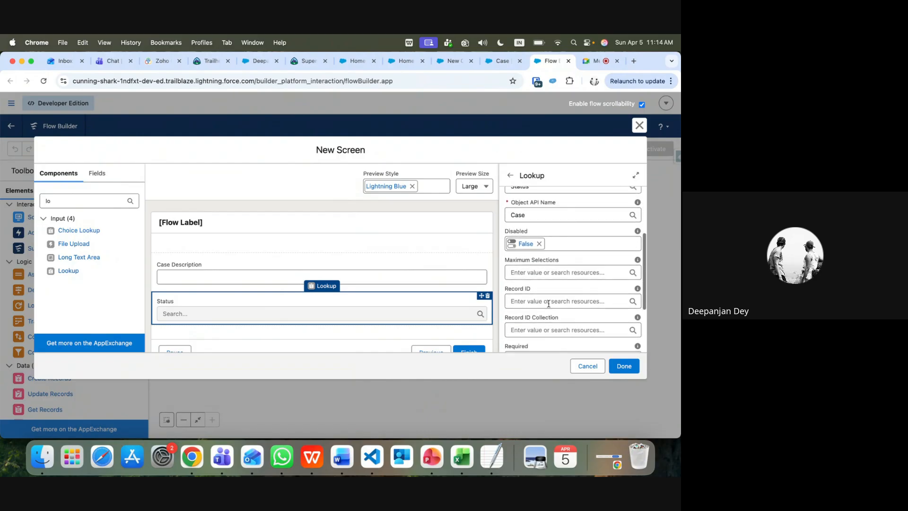
scroll(548, 303, down, 2)
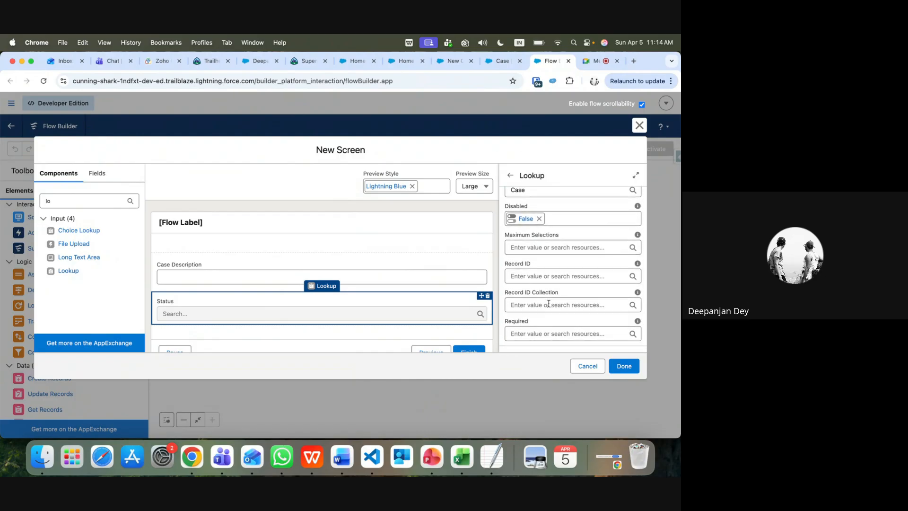
scroll(548, 303, down, 3)
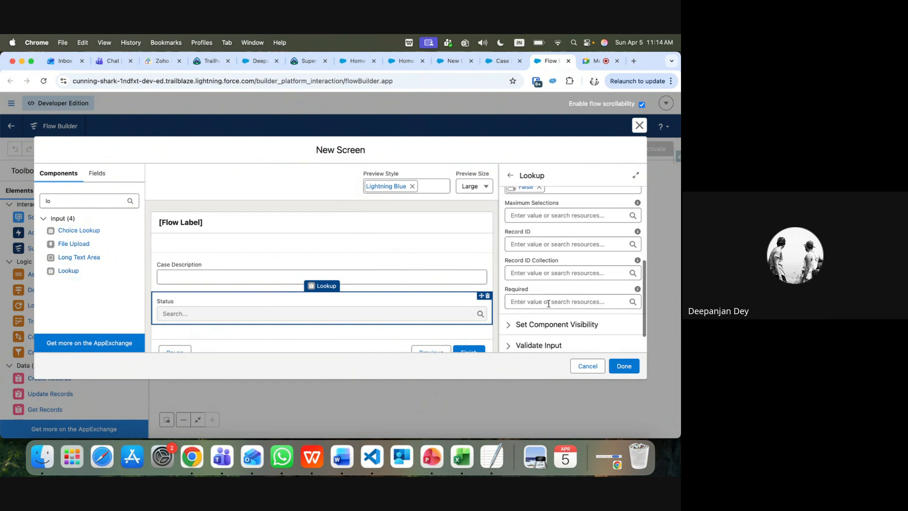
scroll(548, 303, down, 3)
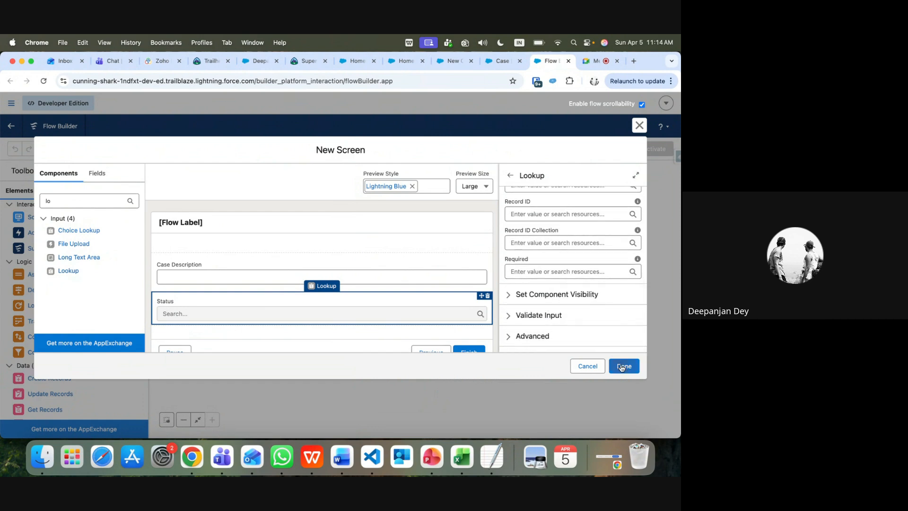
click(623, 367)
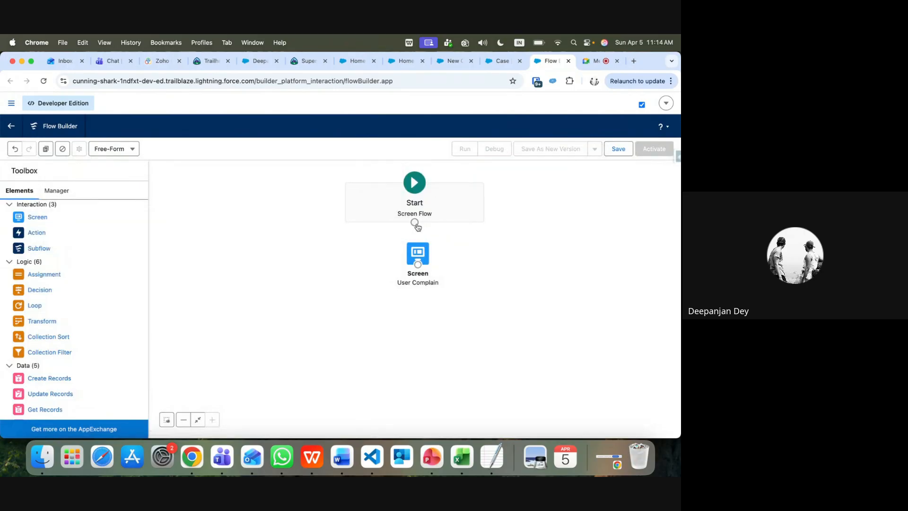
drag(416, 224, 418, 264)
click(422, 255)
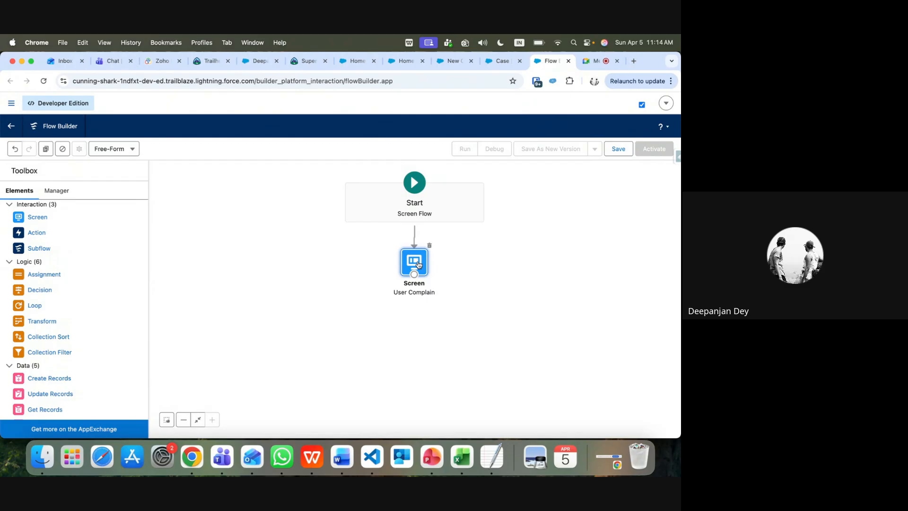
Save the flow as 'Create Case on Contact' with API name Create_Case_on_Contact
click(619, 150)
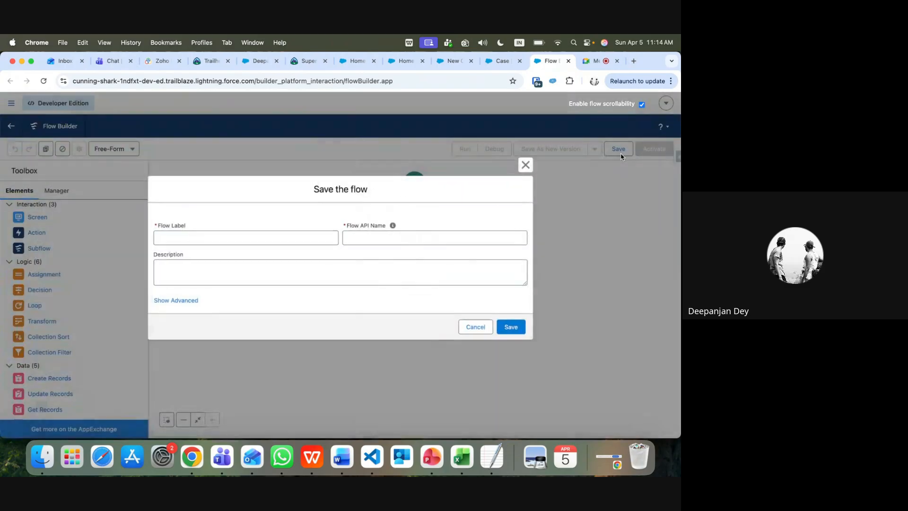
click(208, 239)
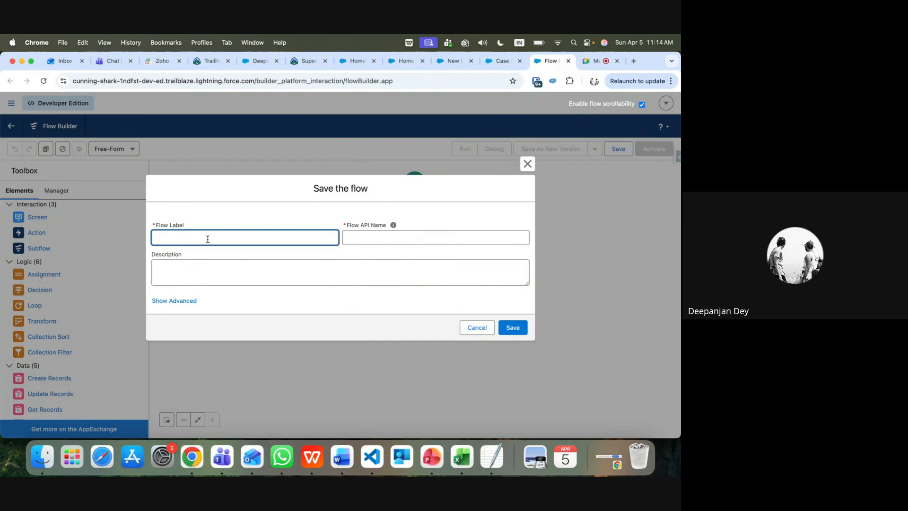
text(Create Case on Contact)
click(365, 235)
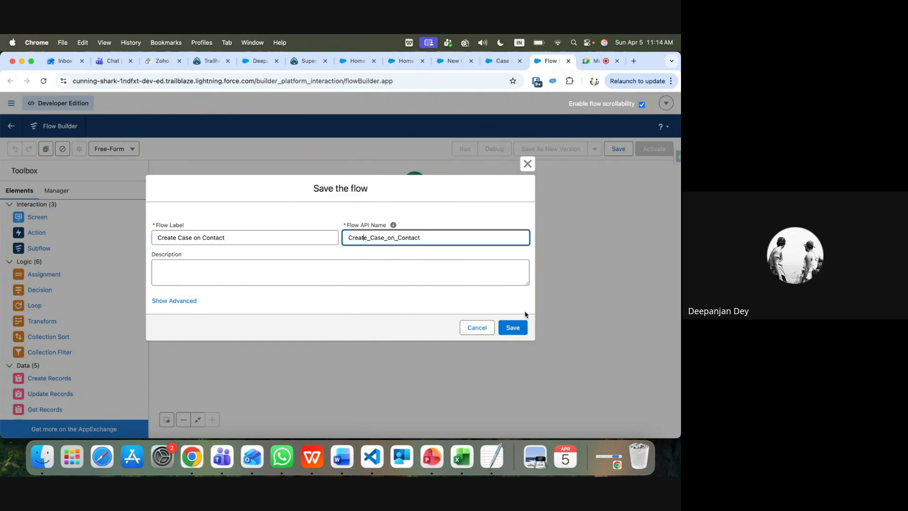
click(506, 329)
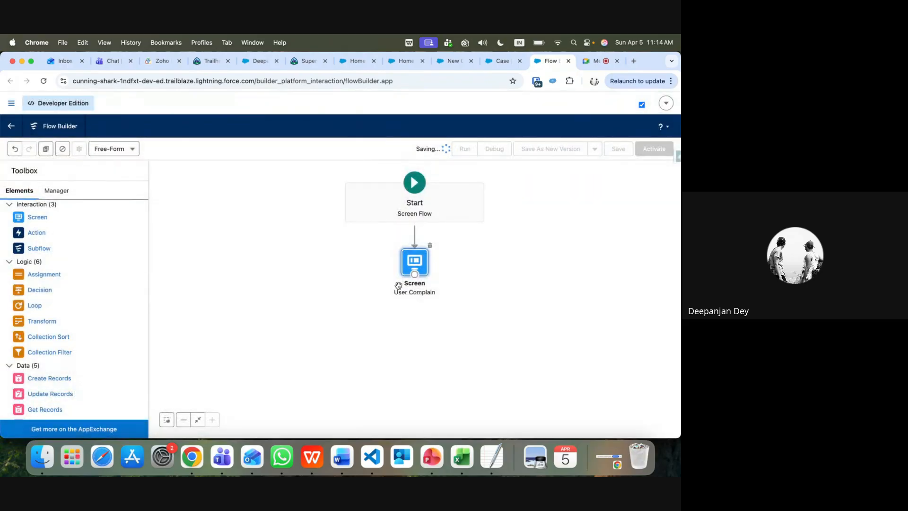
Debug-run the flow with a test Case Description through Finish, then reopen the User Complain screen for editing
click(495, 150)
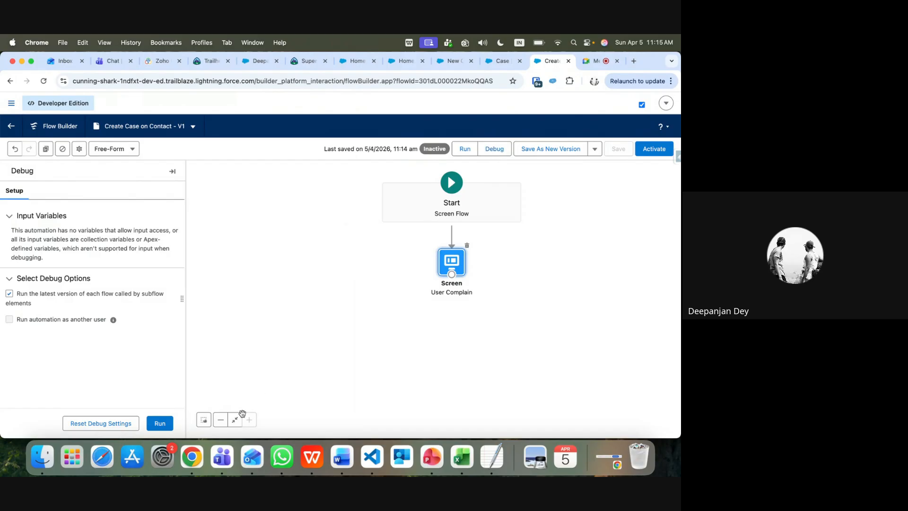
click(160, 423)
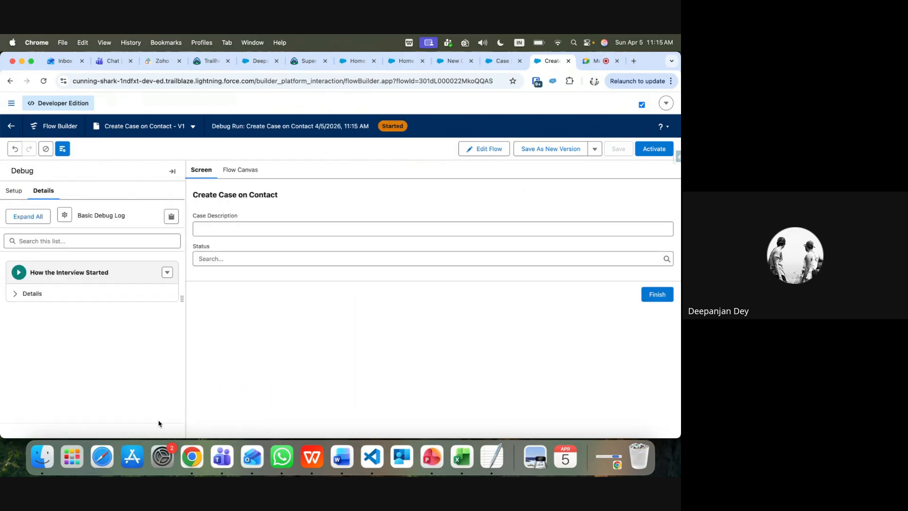
click(216, 258)
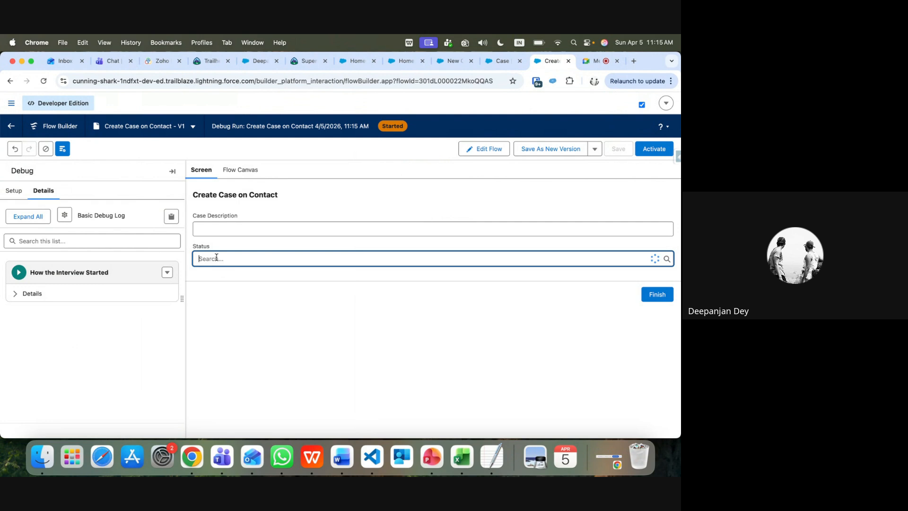
click(236, 224)
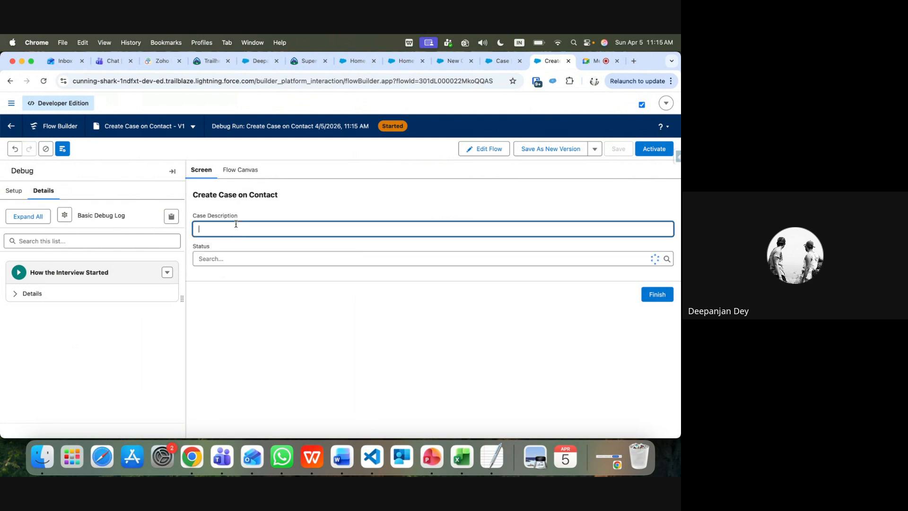
text(sfdsdfs)
click(209, 257)
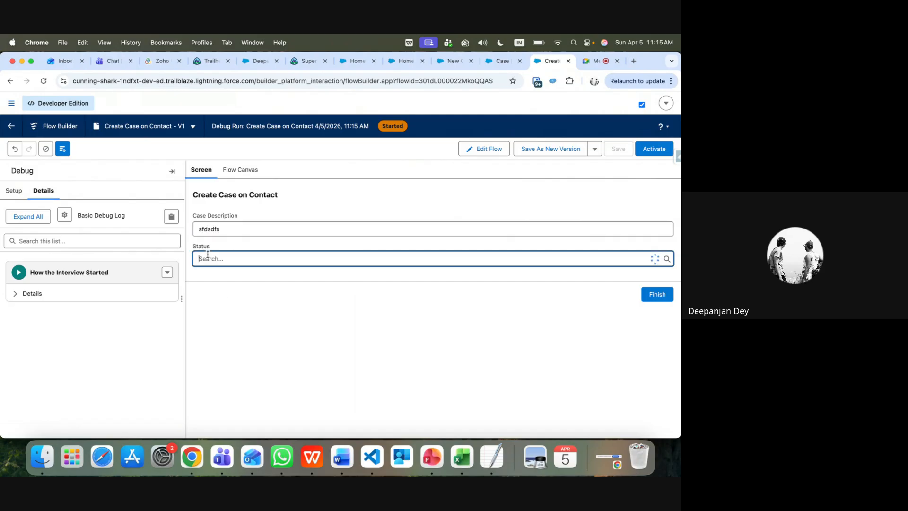
text(.mn)
key(BackSpace)
key(BackSpace)
click(655, 296)
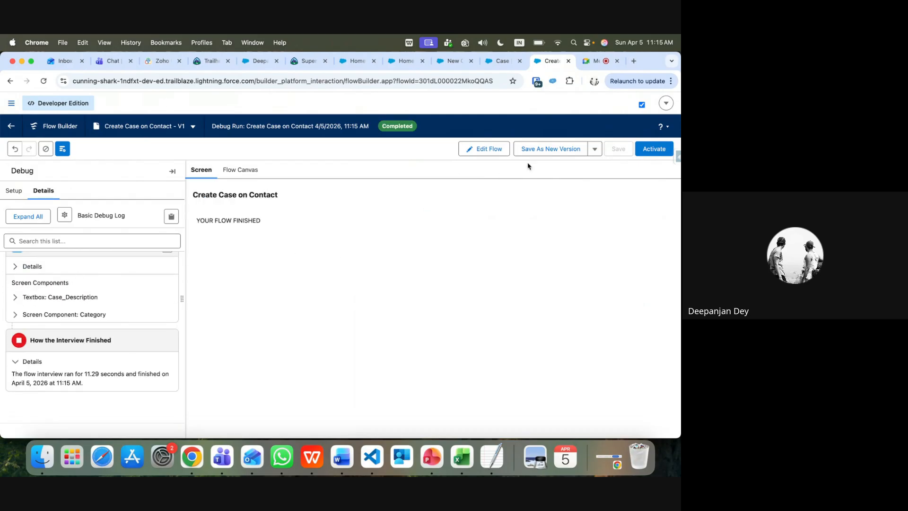
click(488, 148)
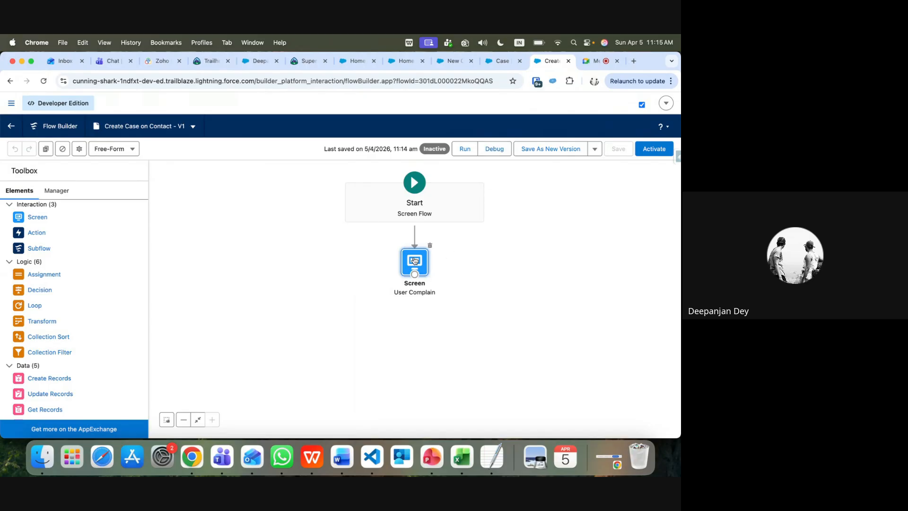
double_click(414, 261)
Delete the Status lookup component from the flow screen
click(229, 314)
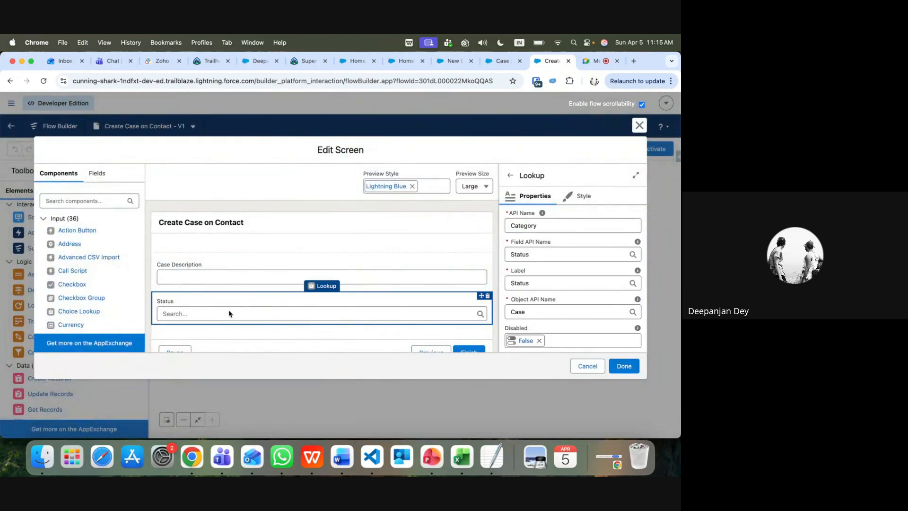
click(488, 295)
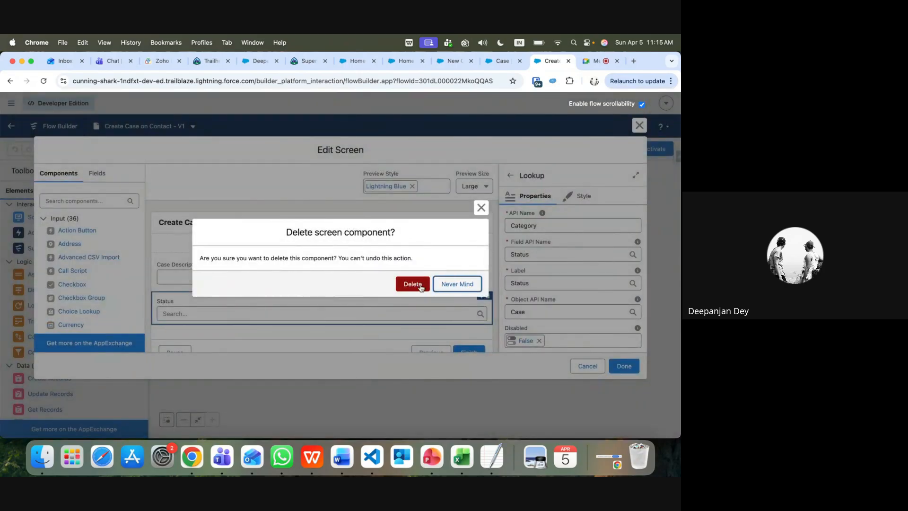
click(420, 286)
Add a Choice Lookup below Case Description and label it 'Case Status'
click(94, 199)
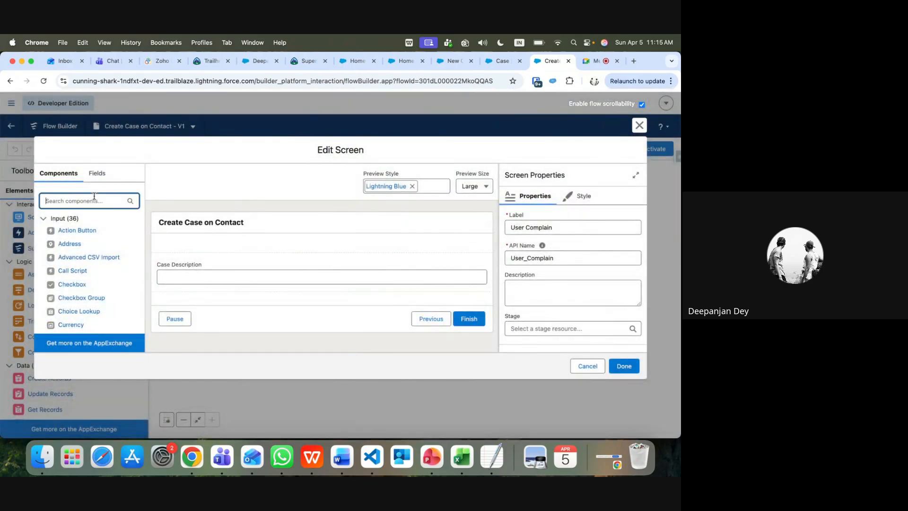
text(choi)
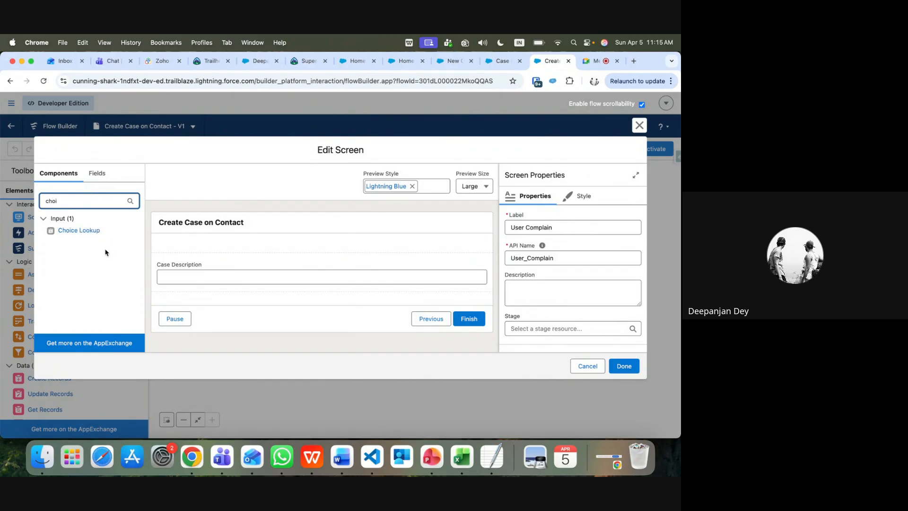
drag(92, 234, 213, 293)
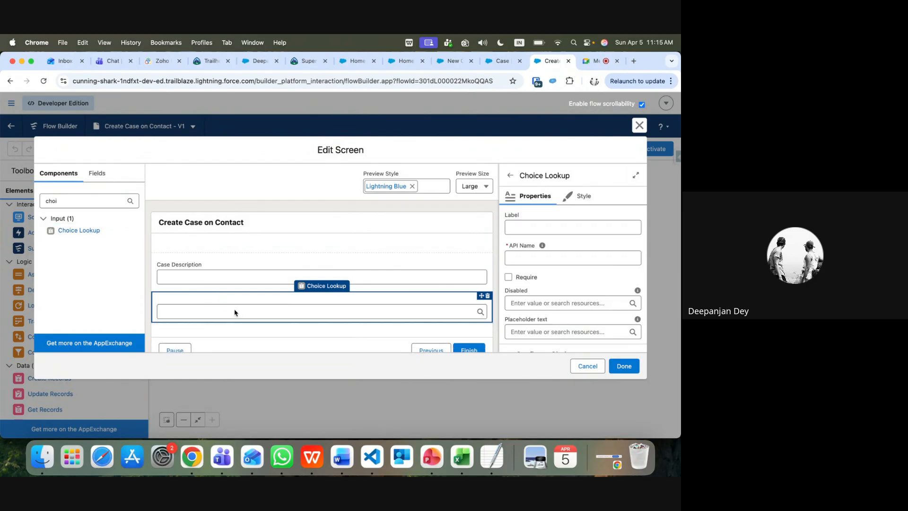
click(527, 227)
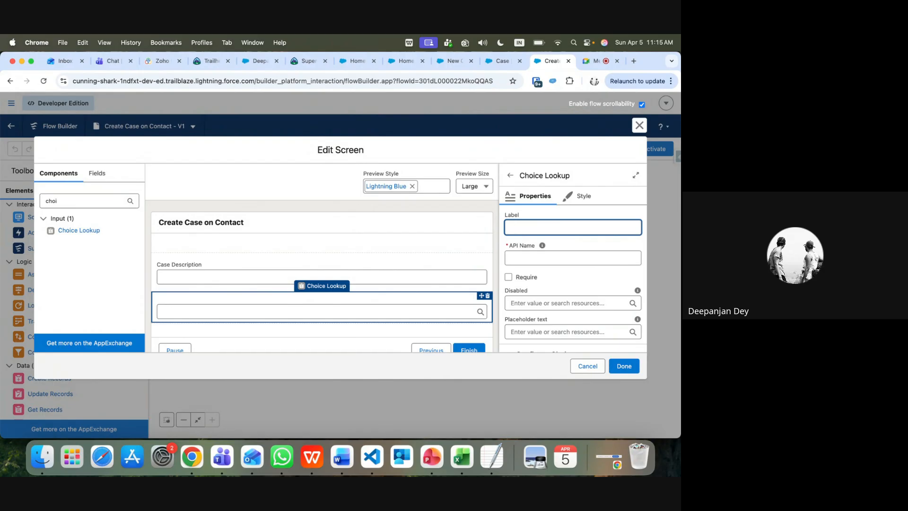
text(Case Statu)
text(s)
key(Tab)
scroll(564, 292, down, 3)
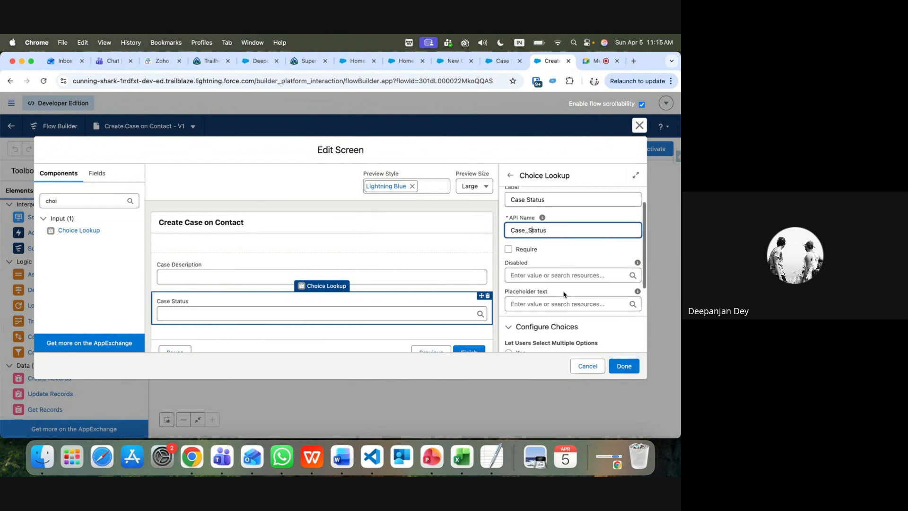
scroll(564, 294, down, 2)
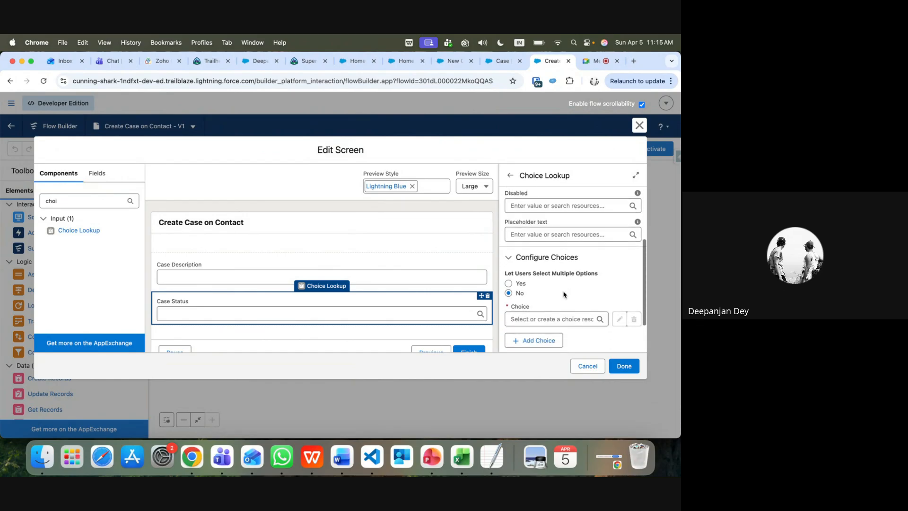
click(572, 318)
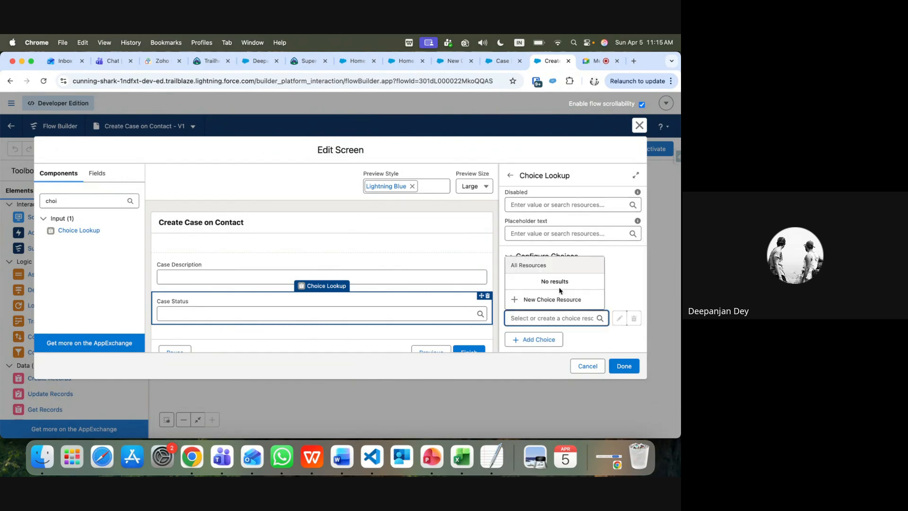
Create a new Picklist Choice Set resource named CStatus for the lookup
click(551, 300)
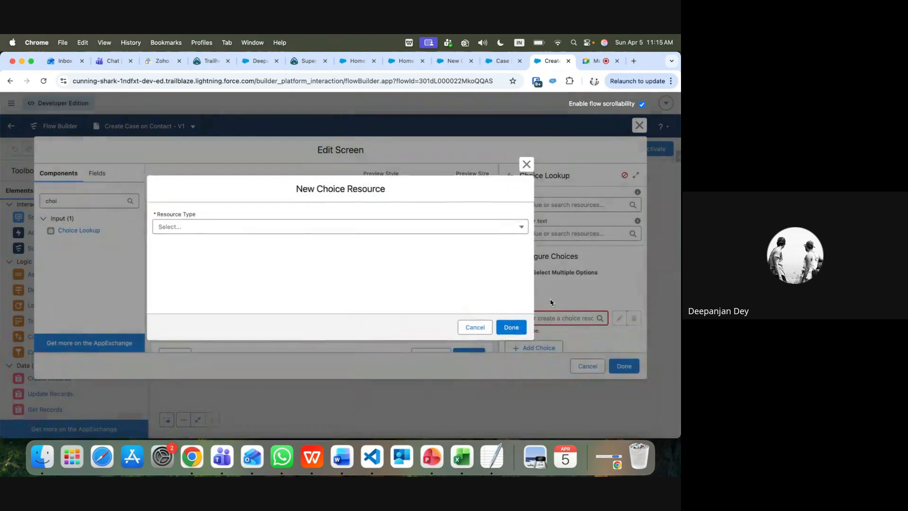
click(239, 229)
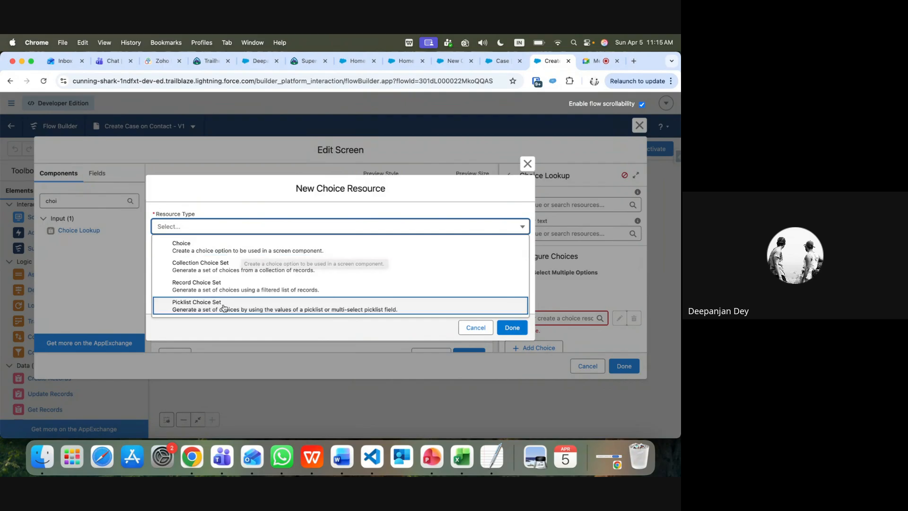
click(312, 308)
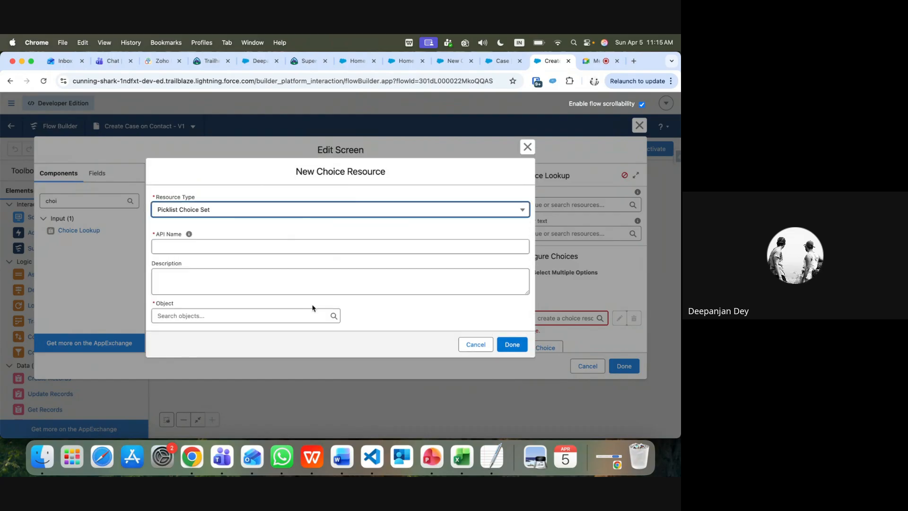
click(194, 247)
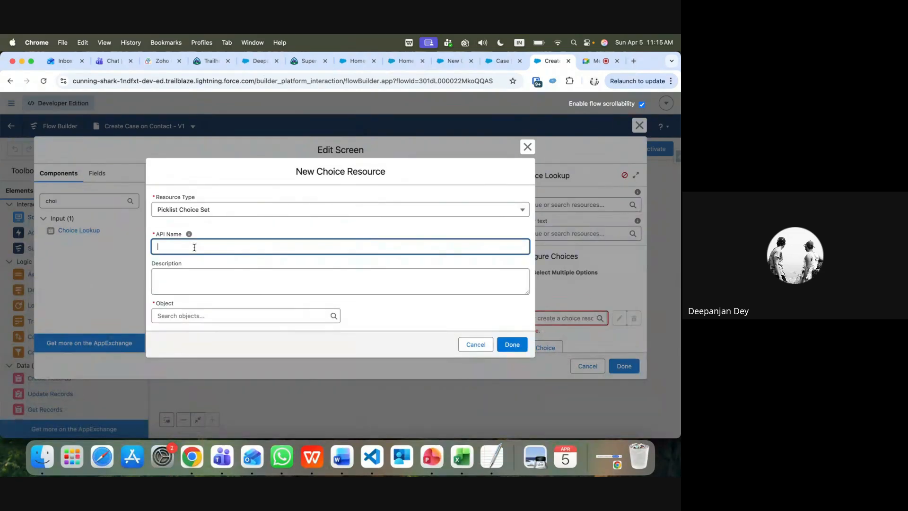
text(Status)
click(171, 274)
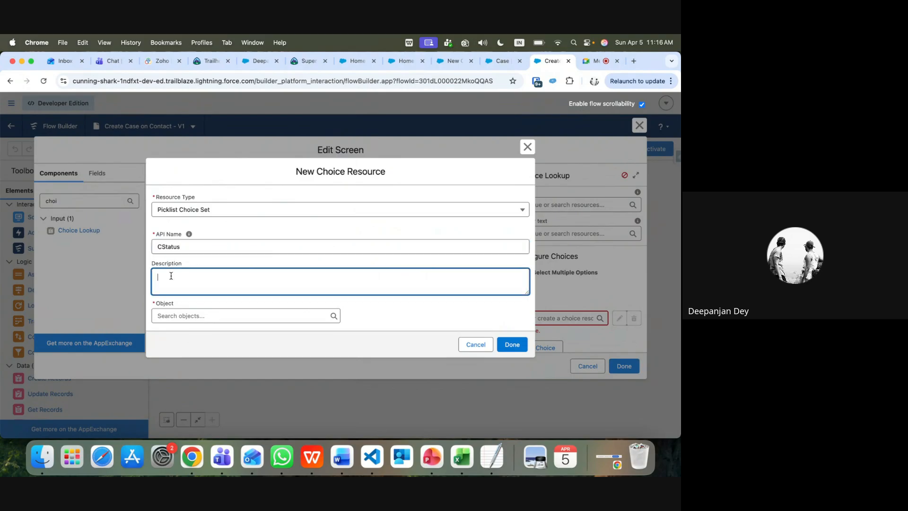
Base CStatus on Case's Status picklist field, then finish the choice set and screen
click(189, 315)
text(case)
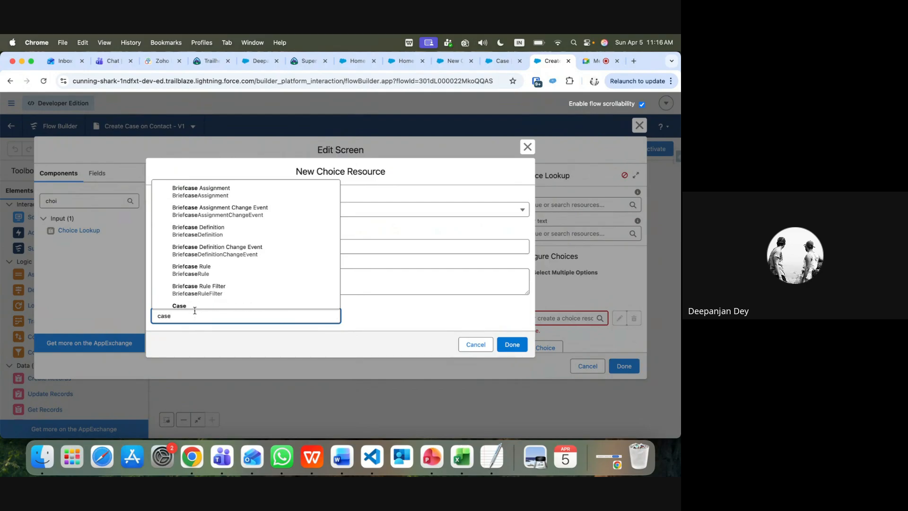
scroll(194, 303, down, 2)
click(189, 290)
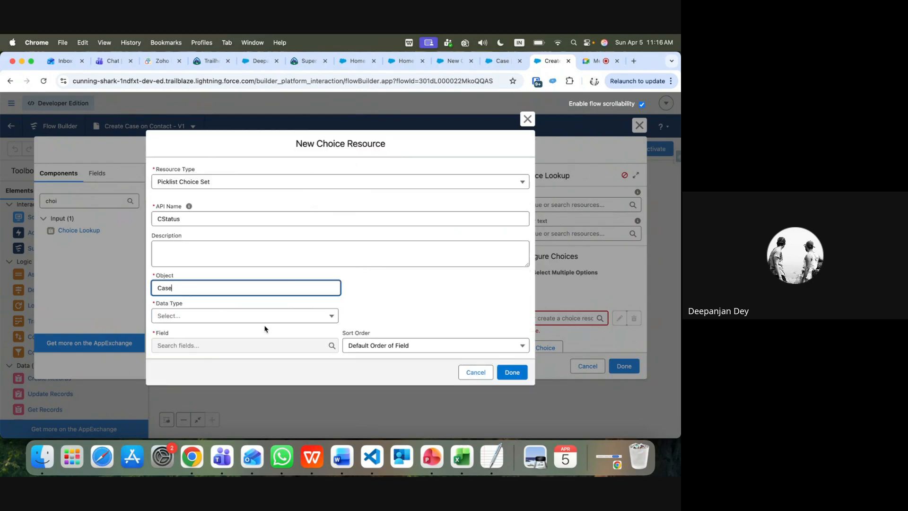
click(260, 317)
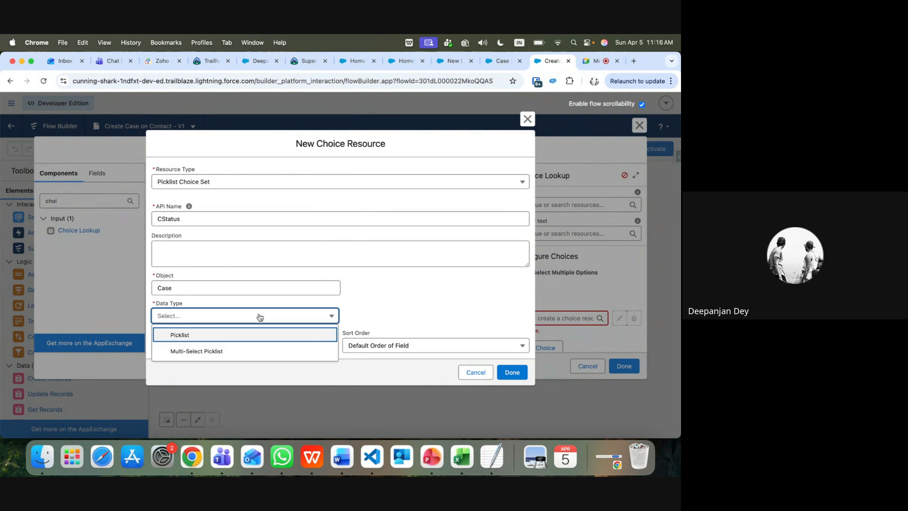
click(230, 337)
click(258, 346)
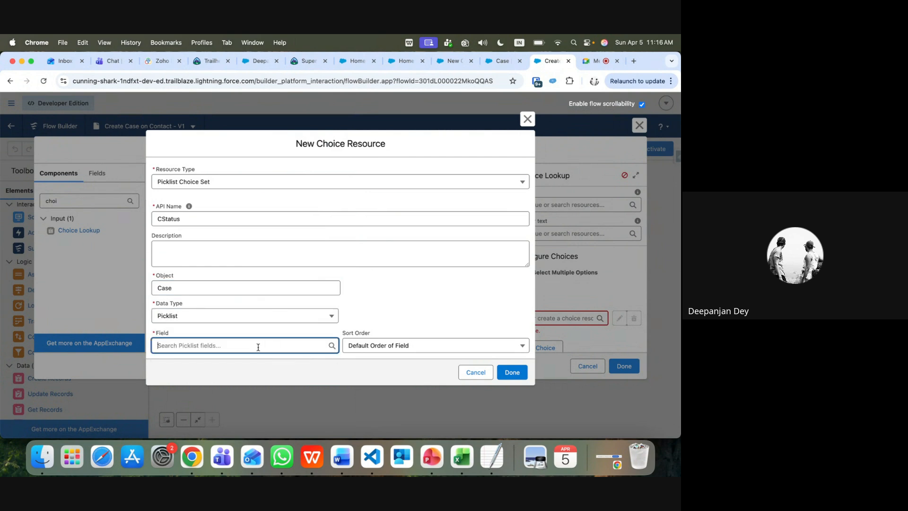
text(sta)
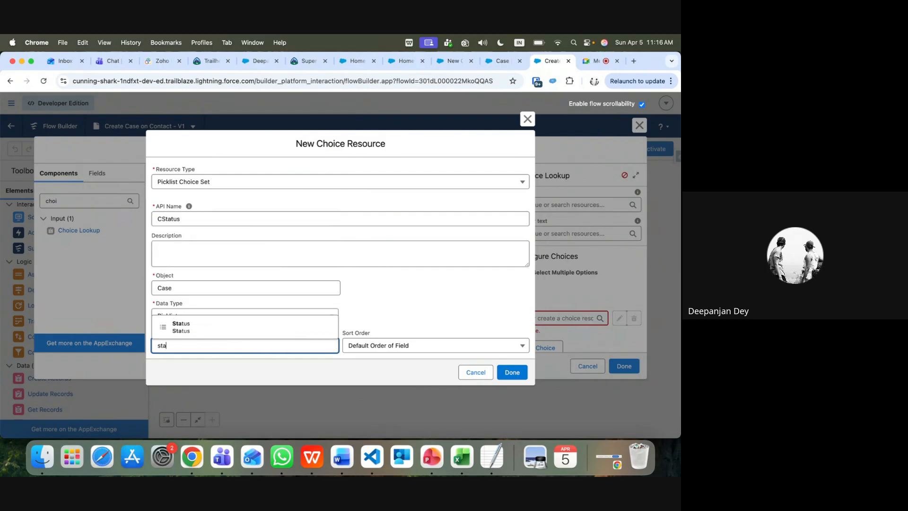
click(256, 328)
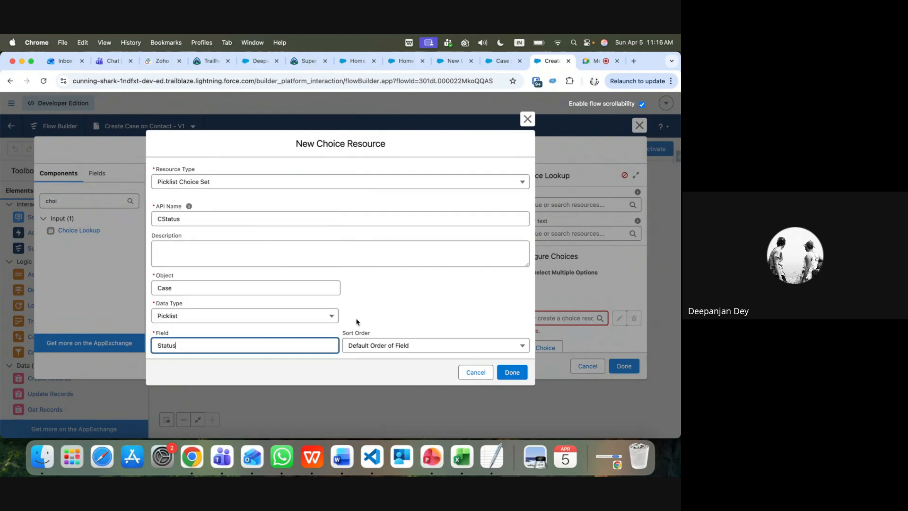
click(512, 372)
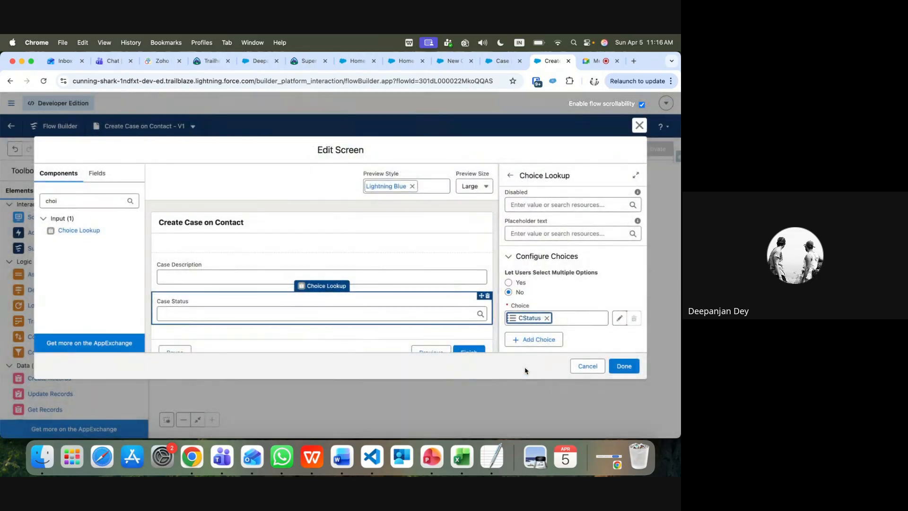
click(622, 367)
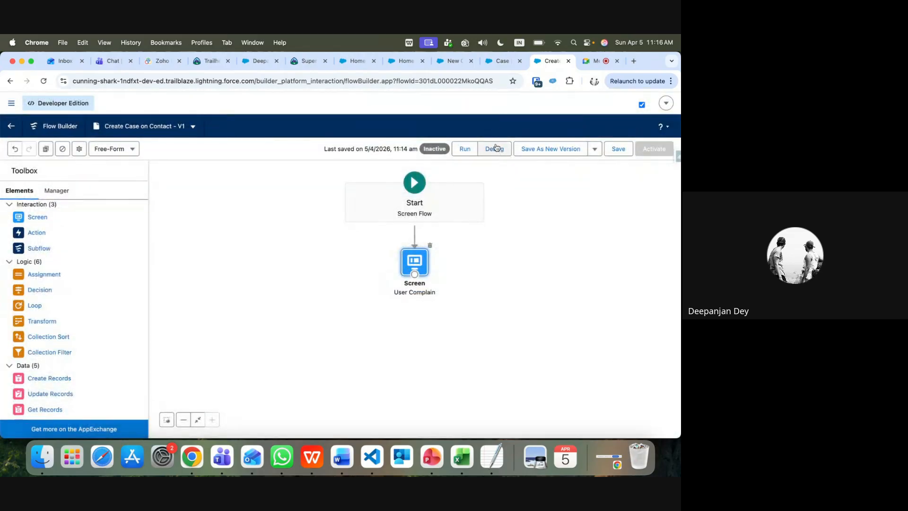
Save the Create Case on Contact flow and start a test run
click(620, 149)
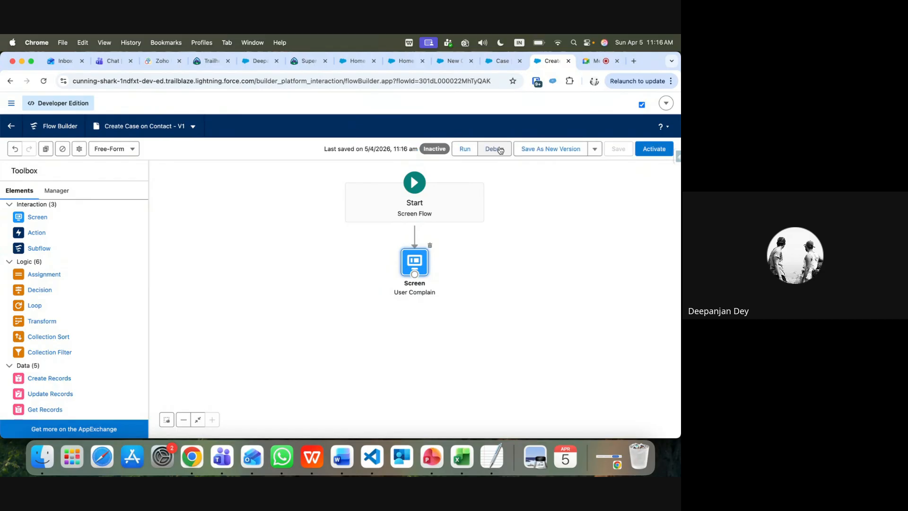
click(465, 151)
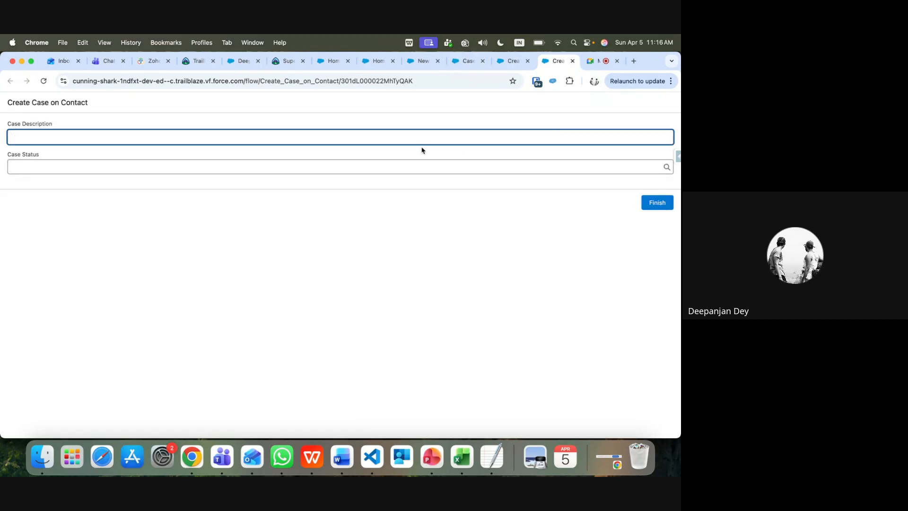
Confirm Case Status lists New, Working, Escalated and Closed, then close the test run
click(61, 168)
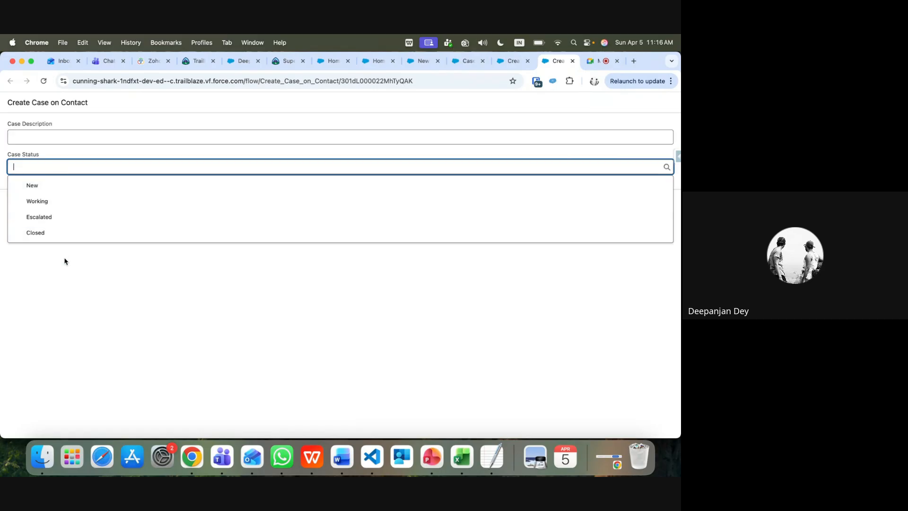
click(29, 134)
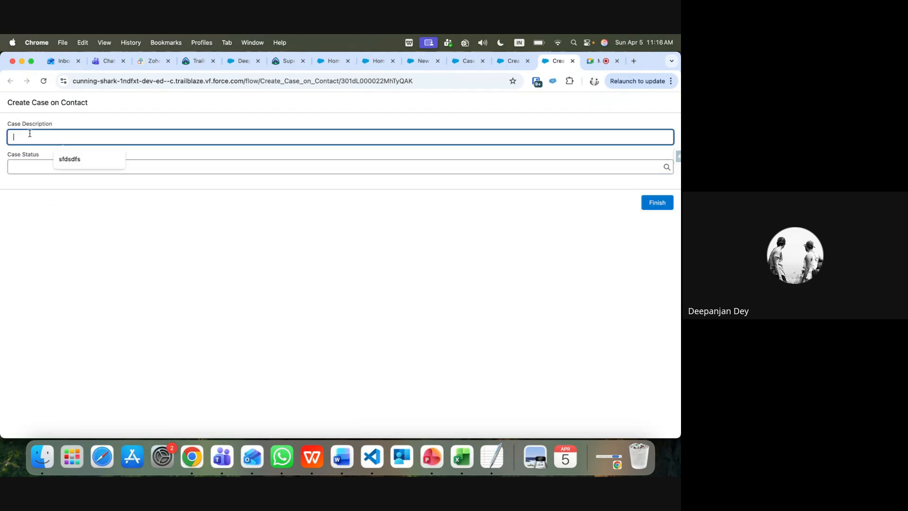
click(573, 62)
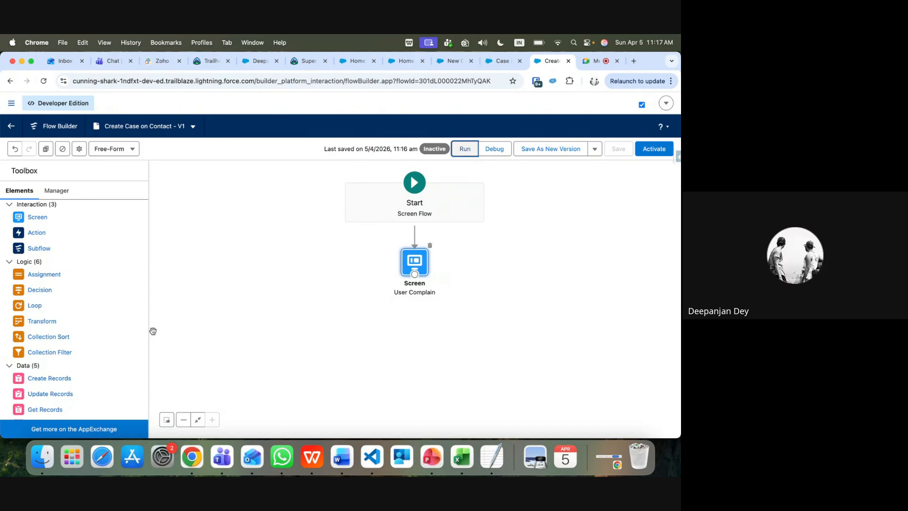
Add a Create Records element labelled 'Create Case', leaving the description blank
drag(54, 378, 418, 322)
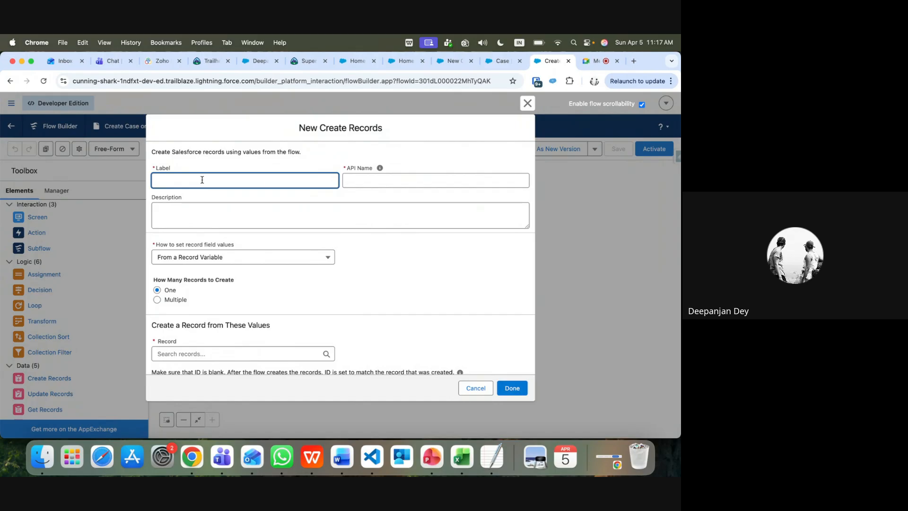
text(Create Case)
click(202, 207)
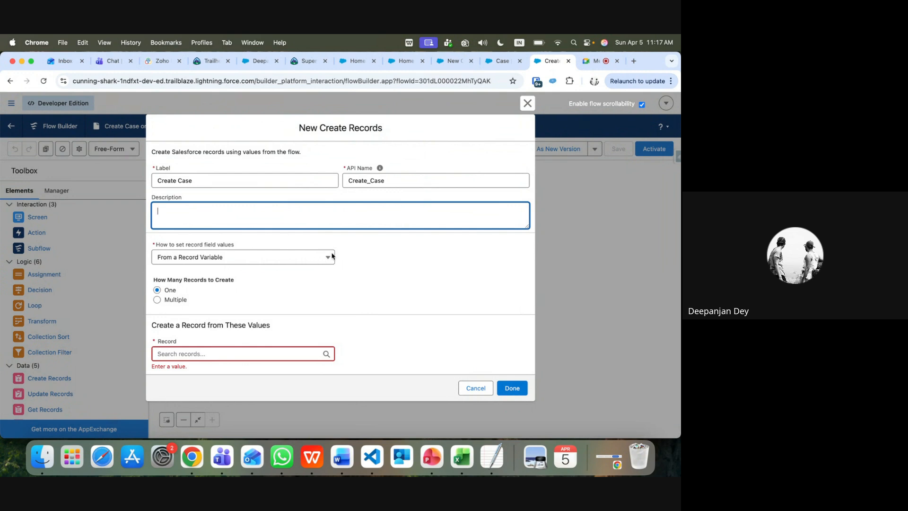
click(371, 261)
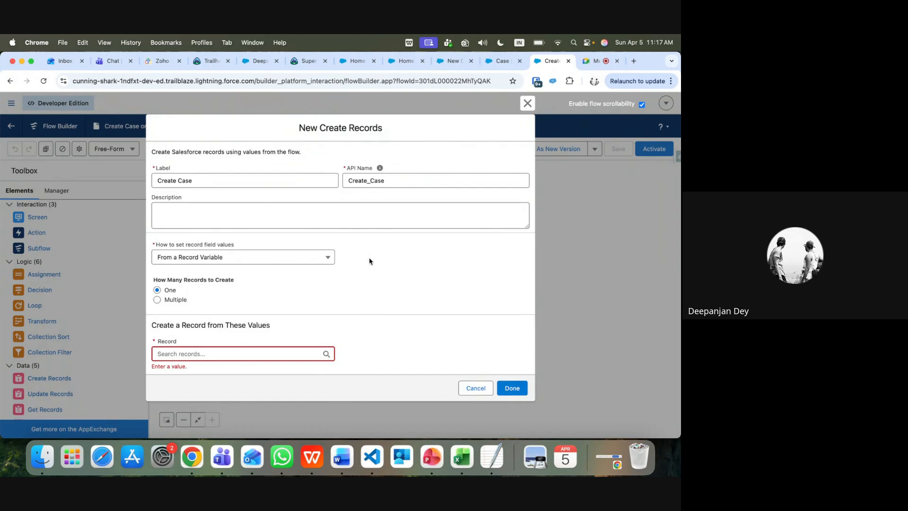
click(317, 258)
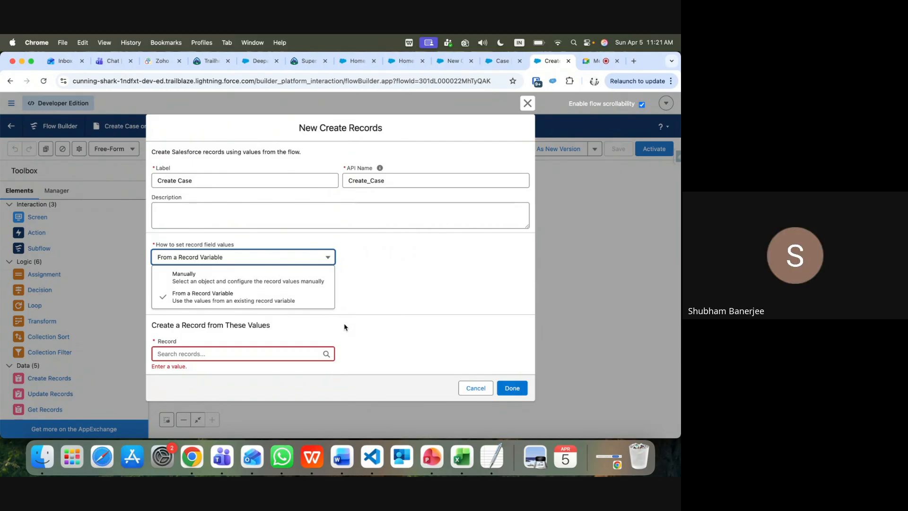
Switch to the browser tab with Case's Fields & Relationships in Object Manager
click(501, 61)
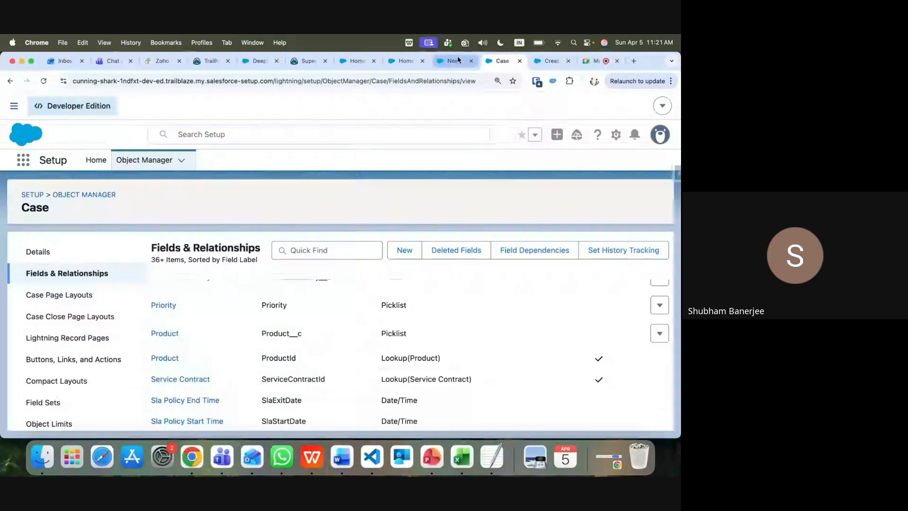
Cancel the New Case dialog and view the contact's Details tab
click(458, 60)
click(528, 120)
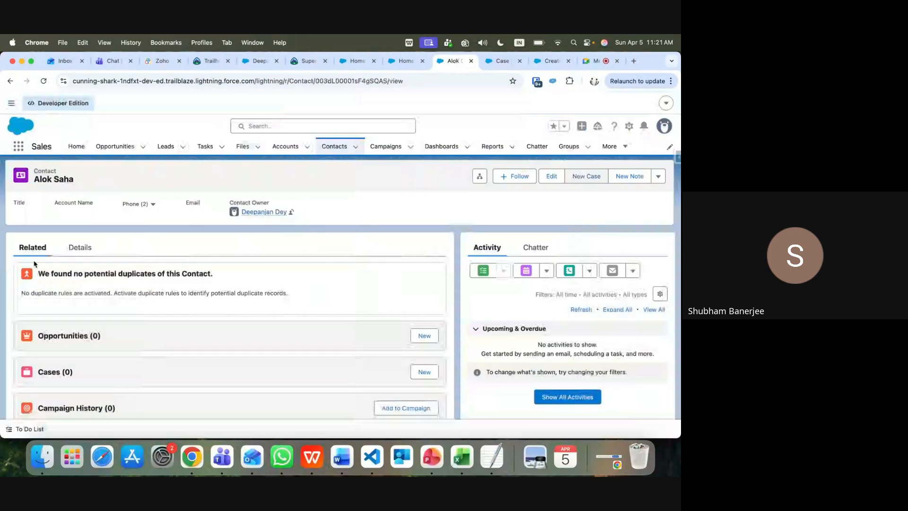
click(85, 249)
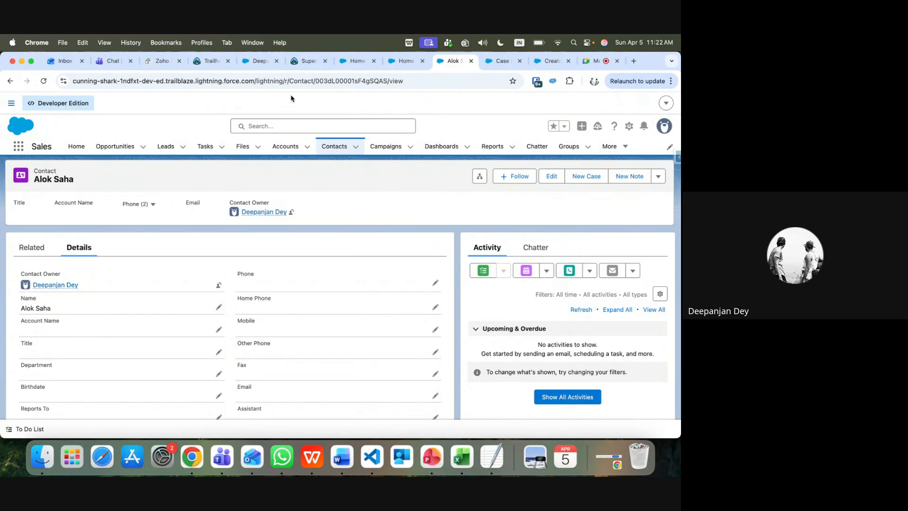
Select the contact's record ID in the web address, then return to Flow Builder
click(364, 84)
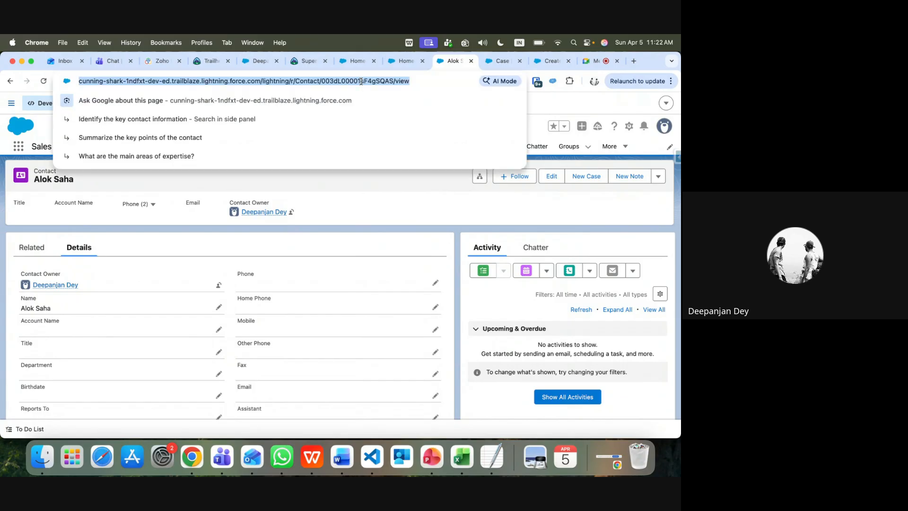
double_click(361, 81)
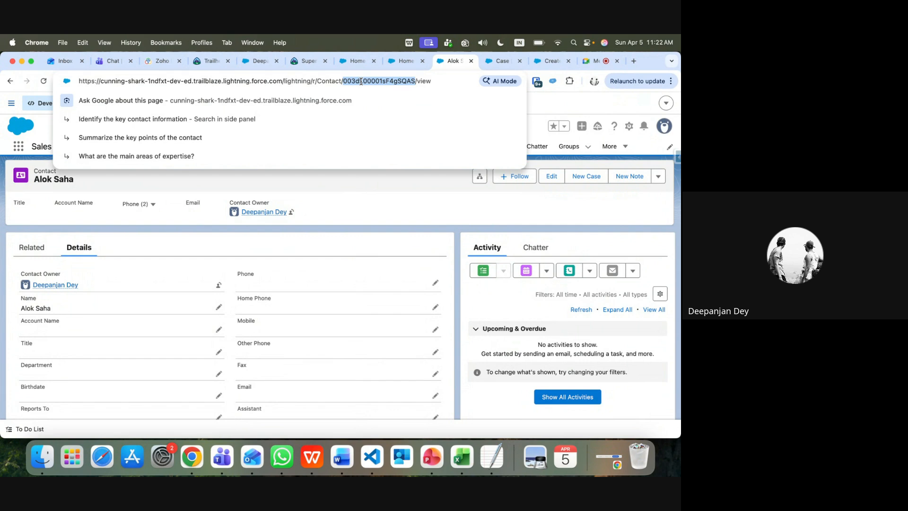
click(557, 112)
click(557, 63)
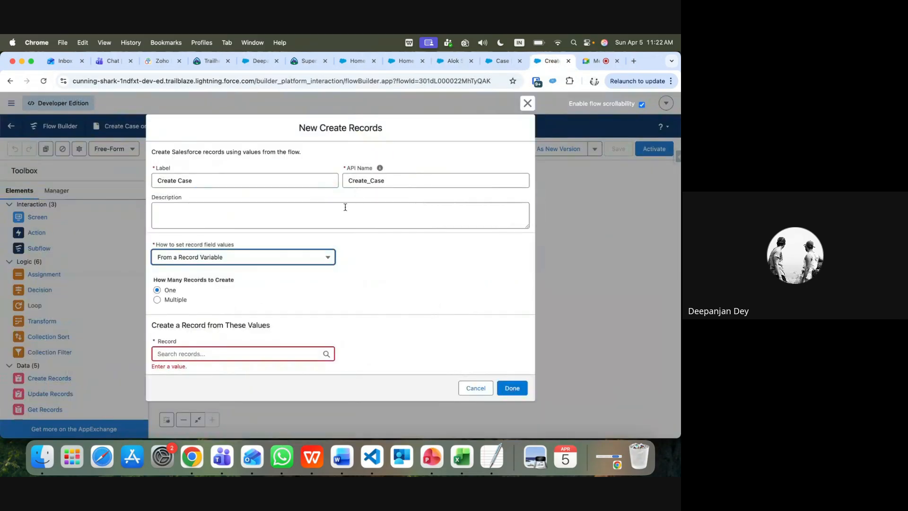
Set Create Case to assign record field values Manually with Case as the object
click(233, 261)
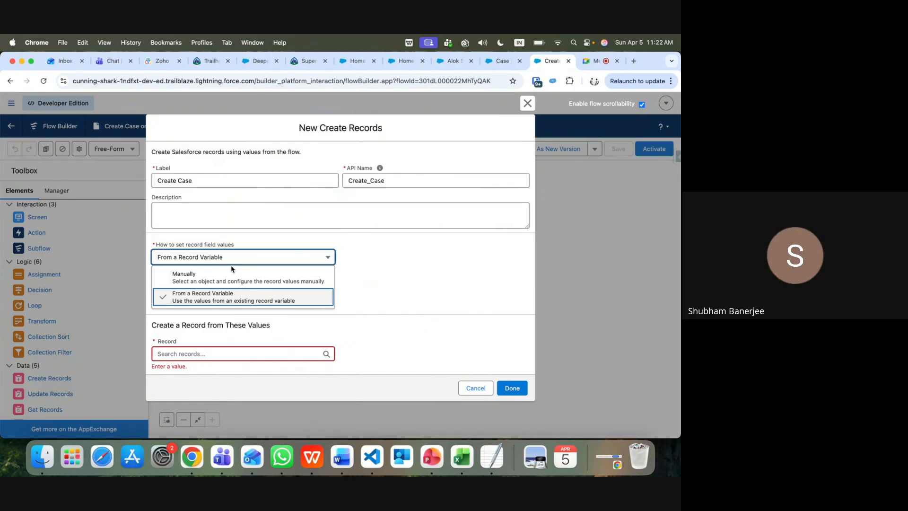
click(228, 283)
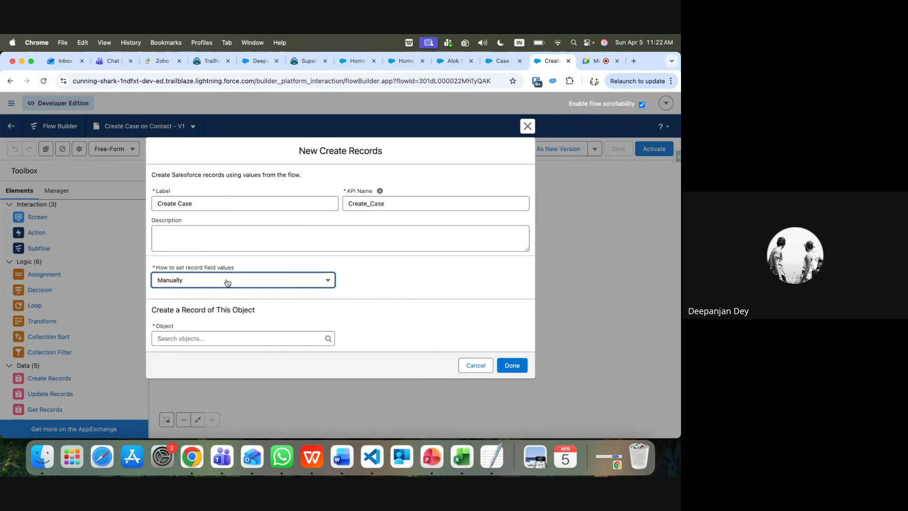
click(227, 337)
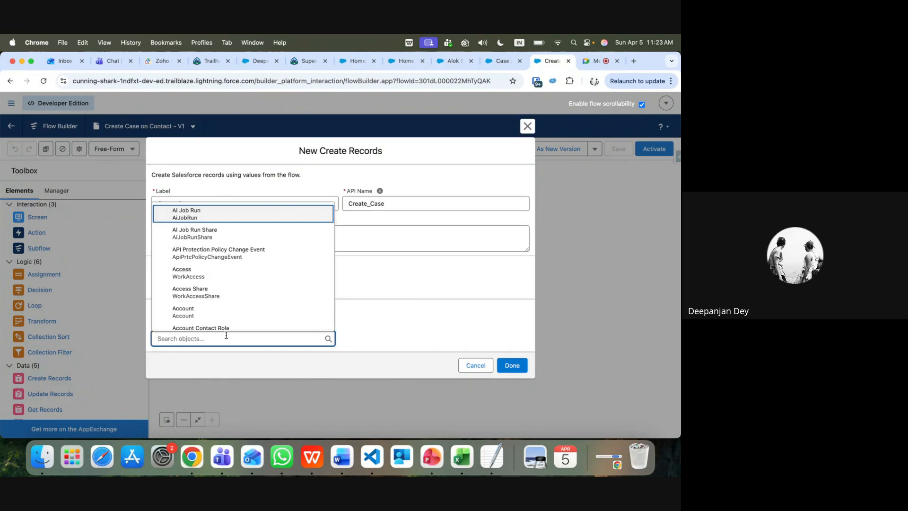
text(case)
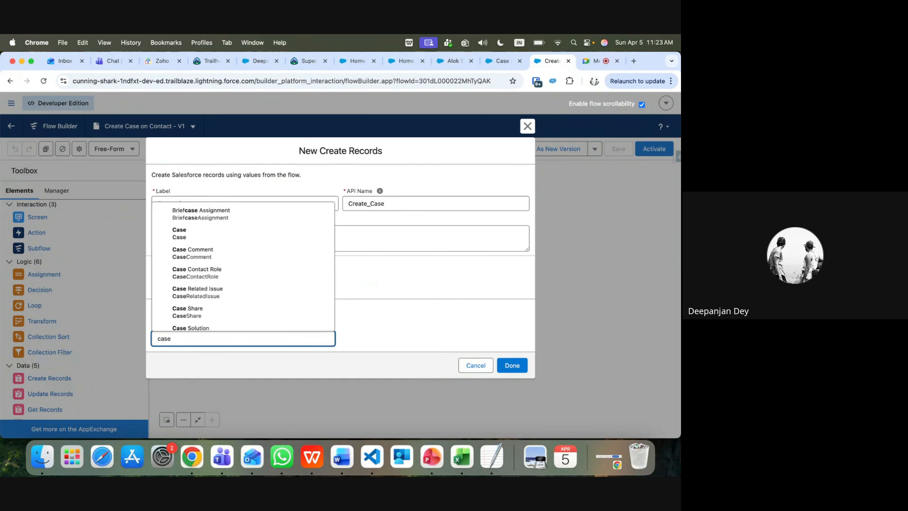
click(201, 234)
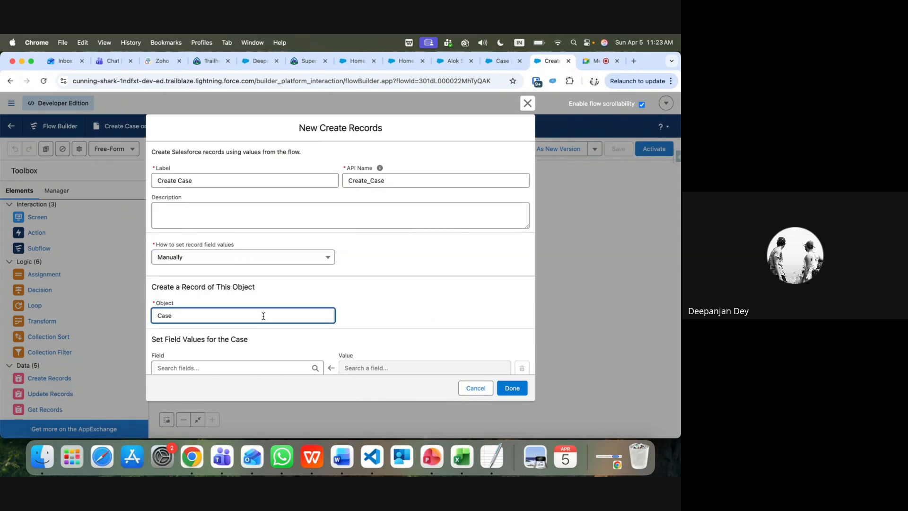
scroll(266, 326, down, 3)
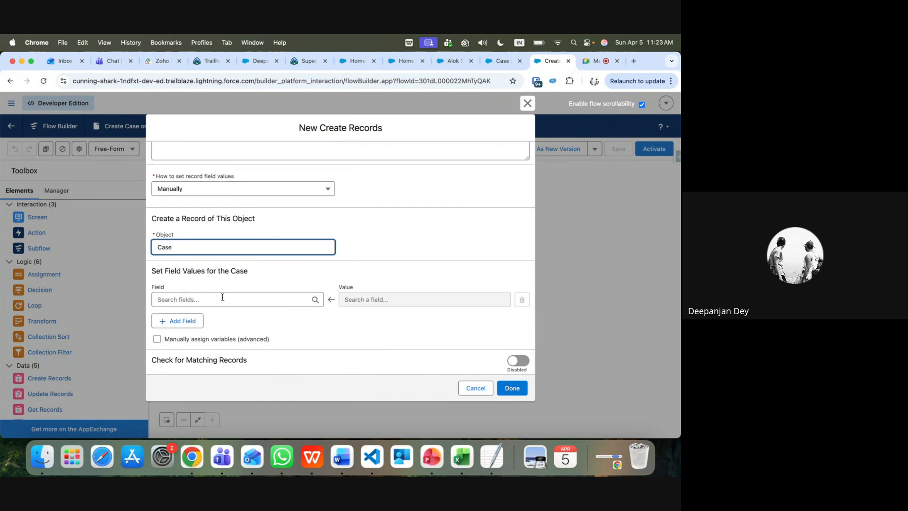
Open a New Case form from the contact, review its fields, and cancel it
click(502, 60)
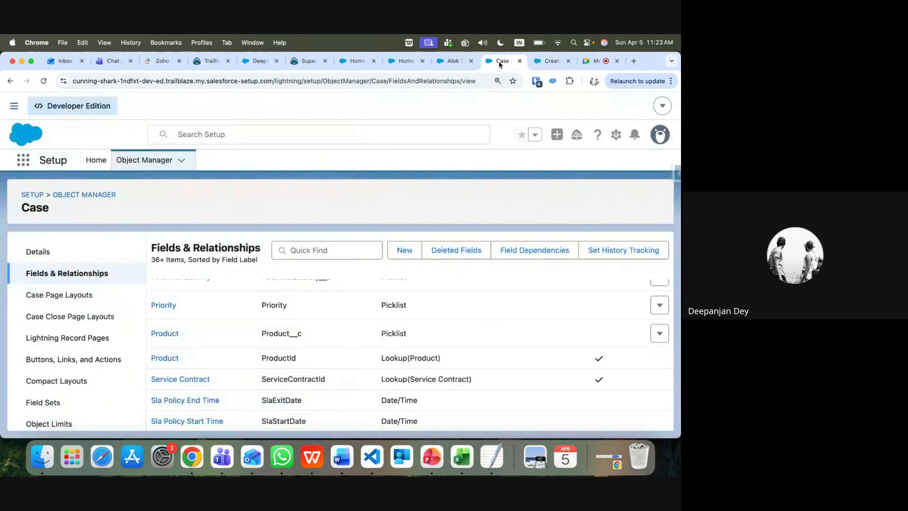
click(451, 61)
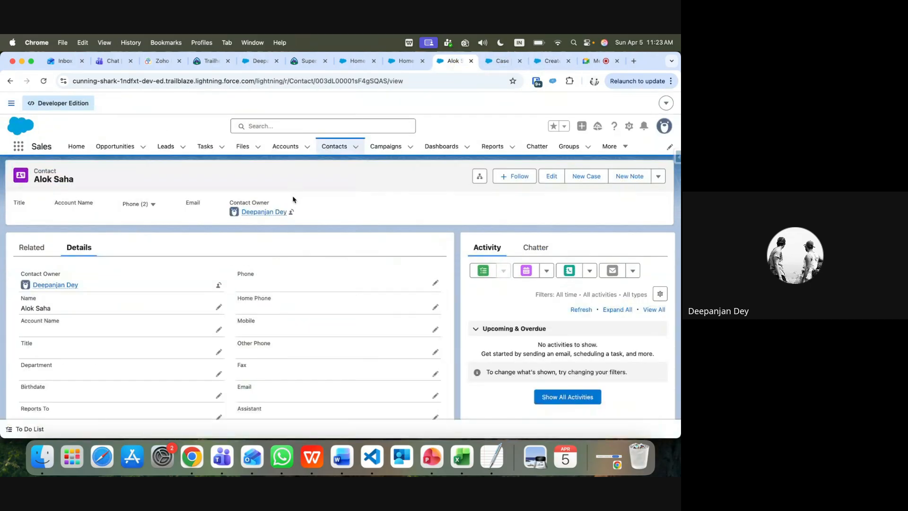
click(578, 175)
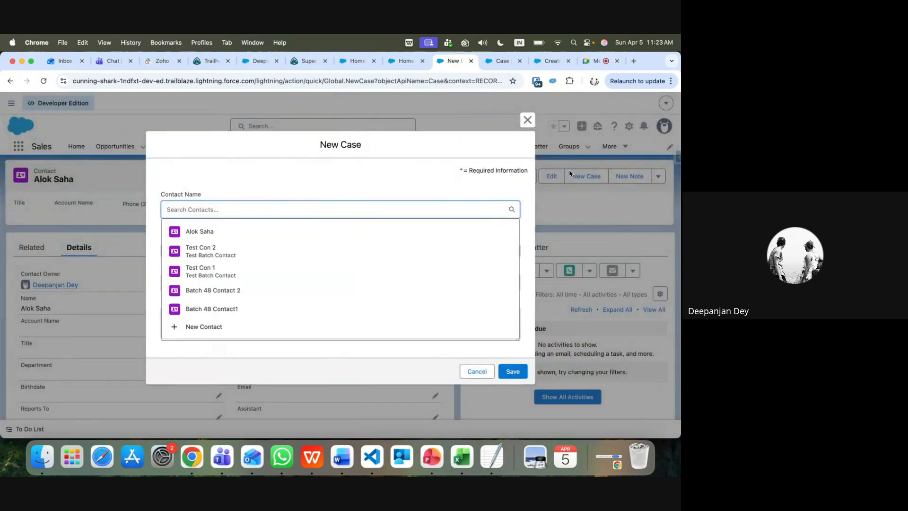
click(420, 188)
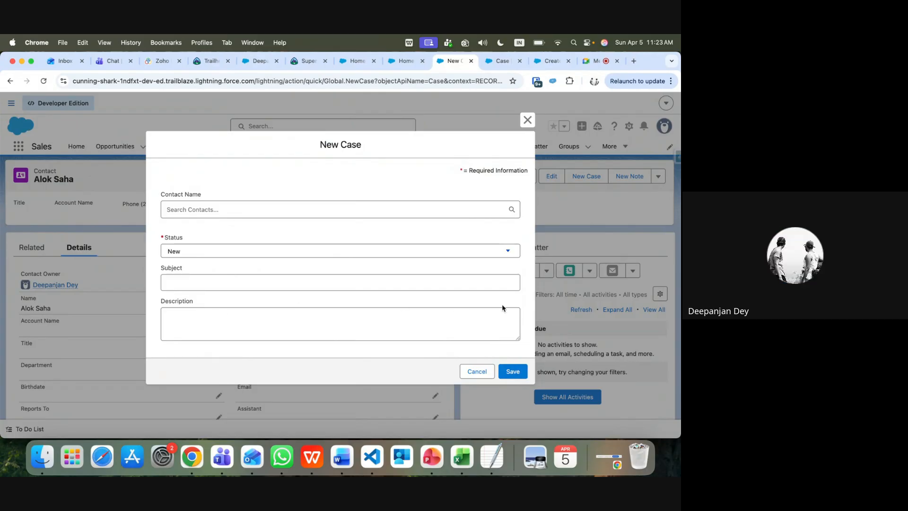
click(484, 371)
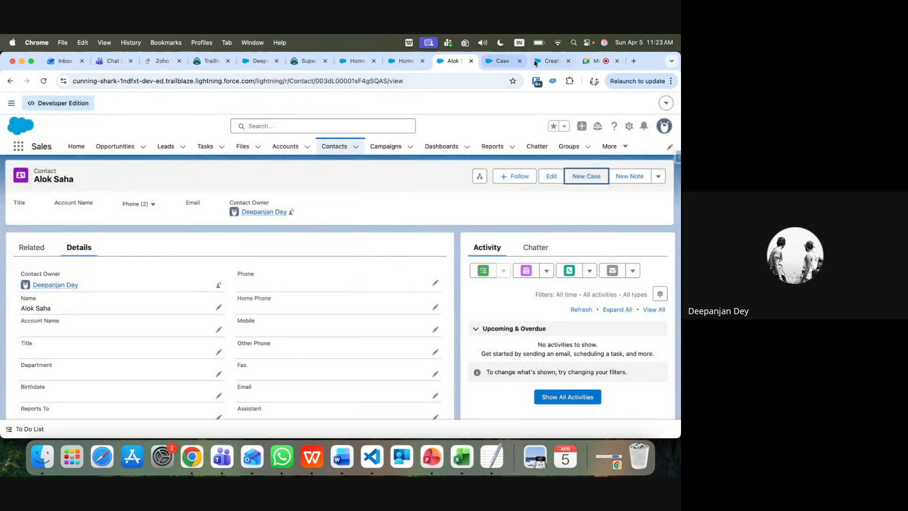
Check the Case fields available in the flow, then go back to the contact page
click(550, 62)
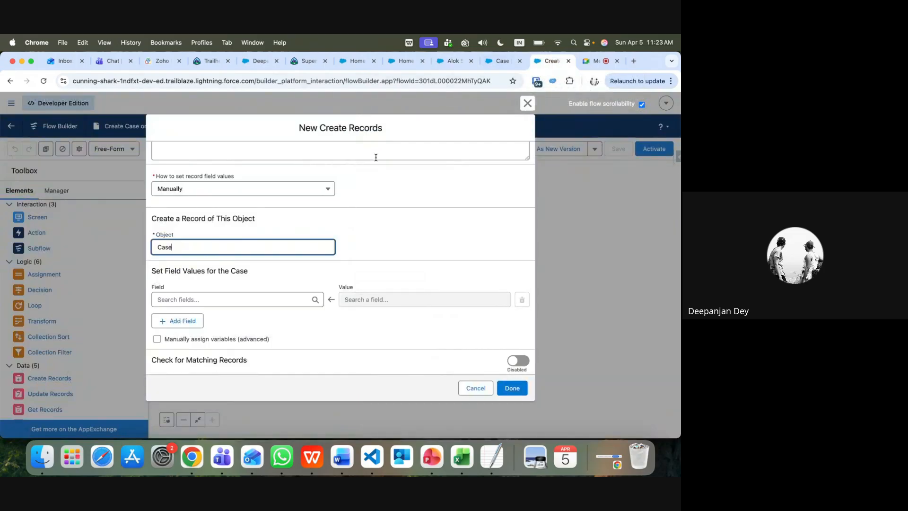
click(264, 302)
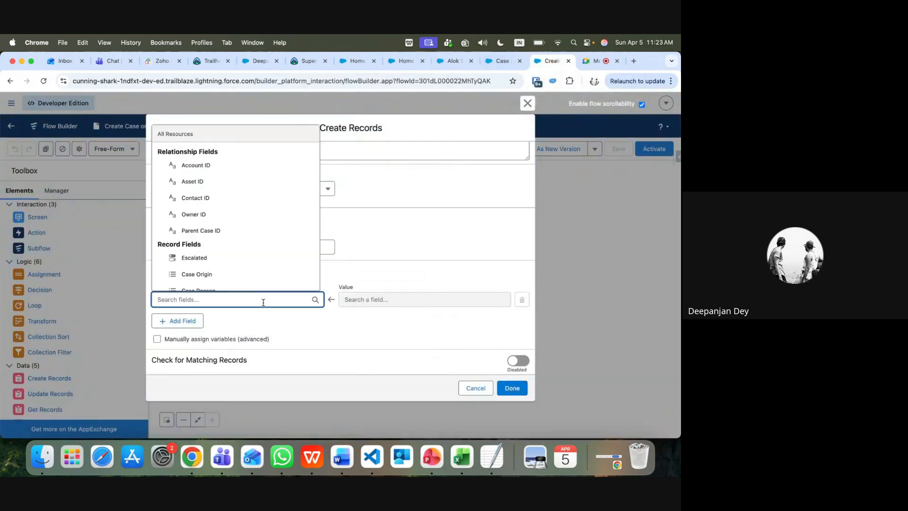
click(454, 68)
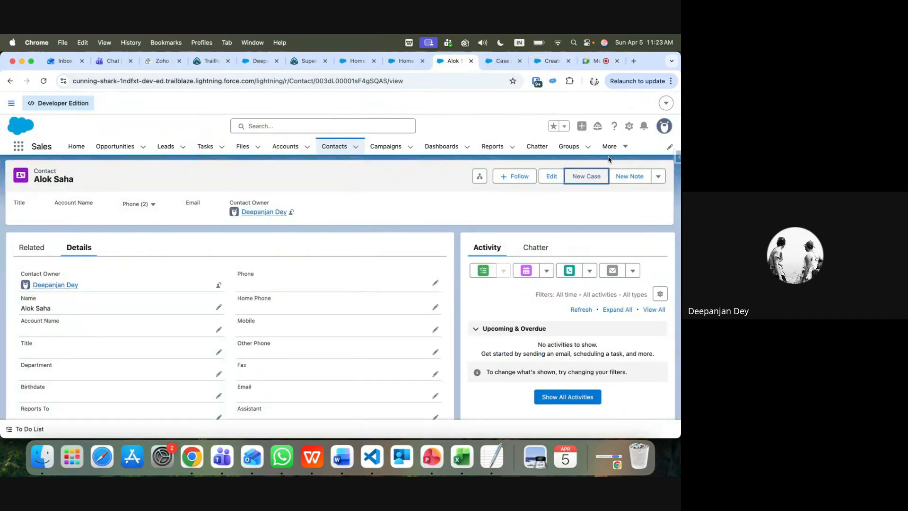
Find Cases via App Launcher search 'case' and open a blank New Case form
click(624, 147)
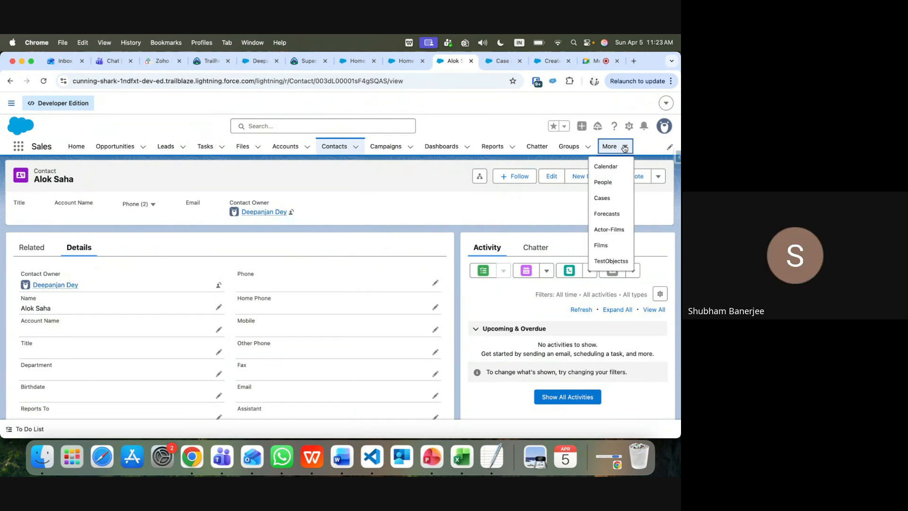
click(19, 146)
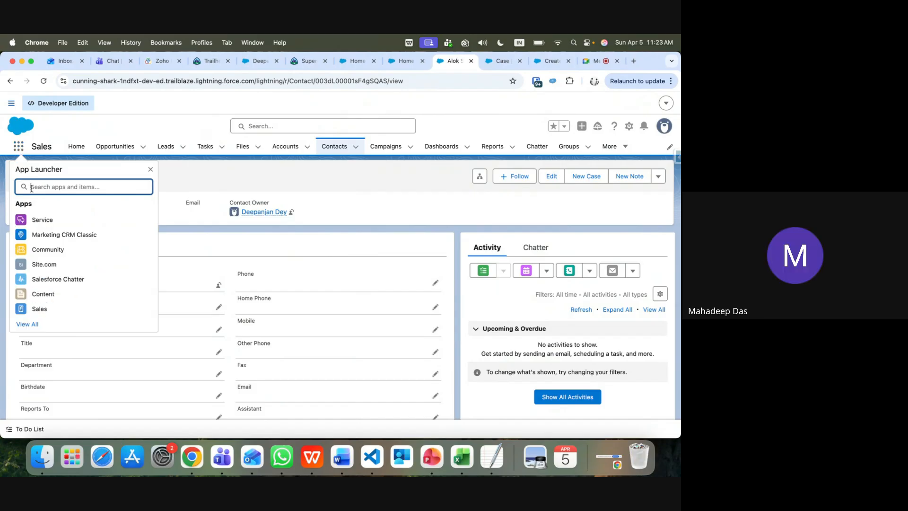
text(ca)
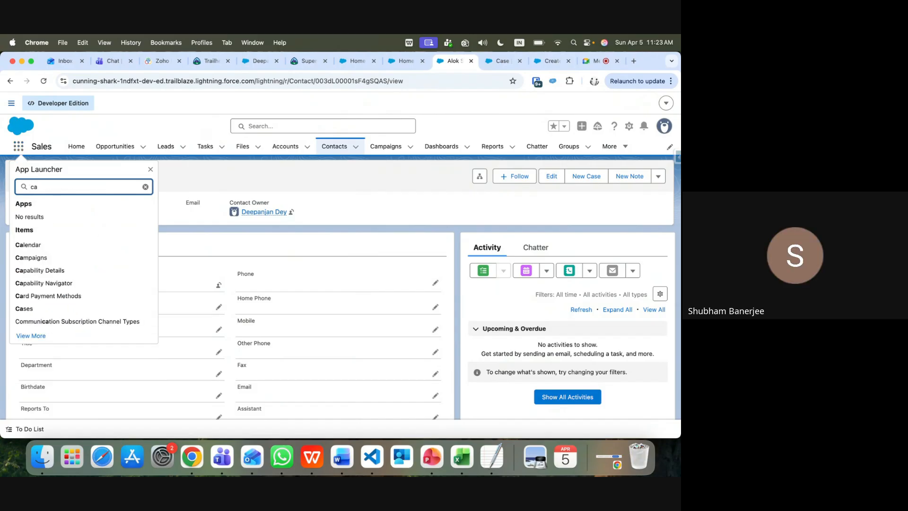
text(se)
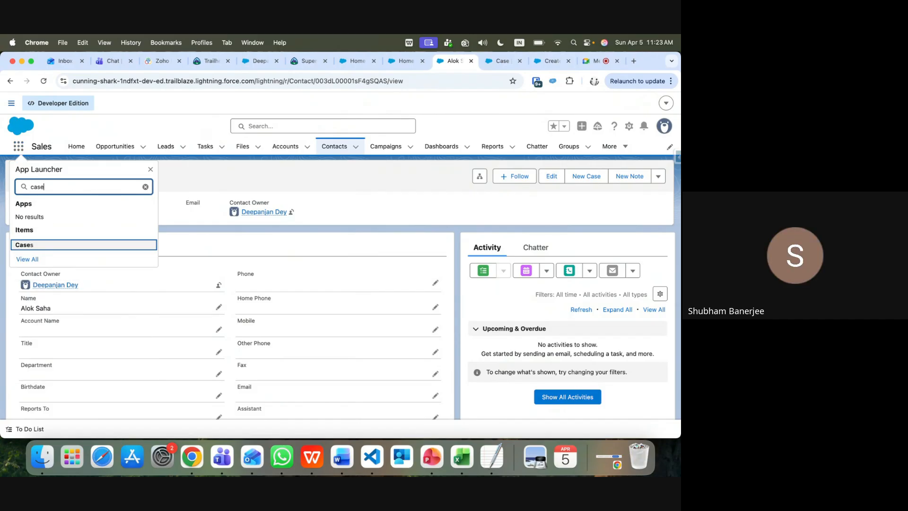
click(26, 245)
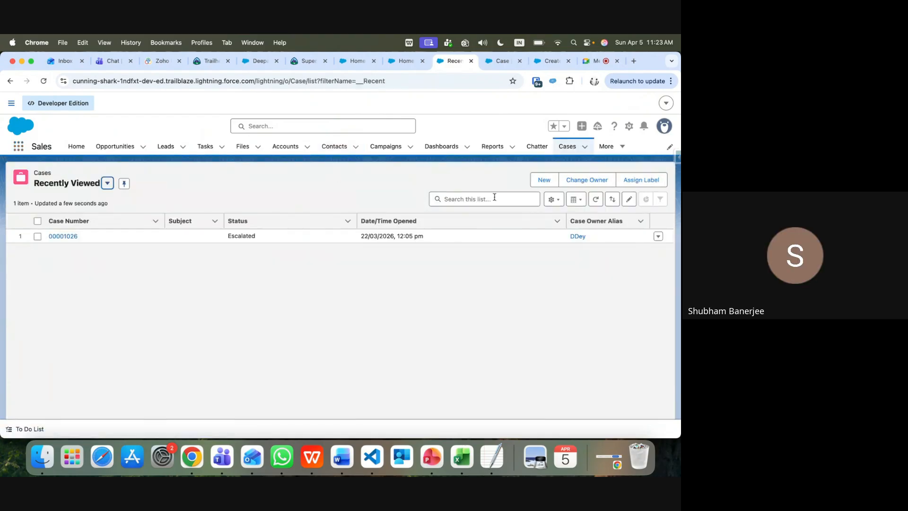
click(544, 179)
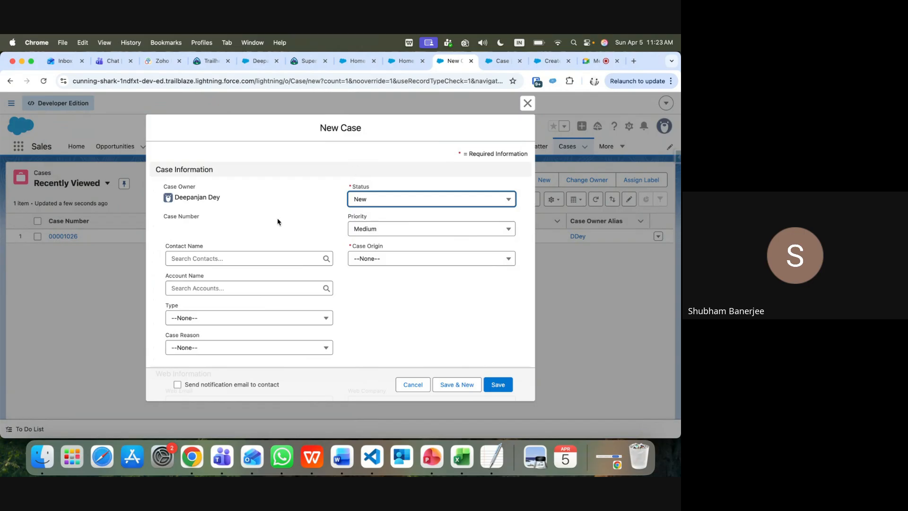
click(402, 259)
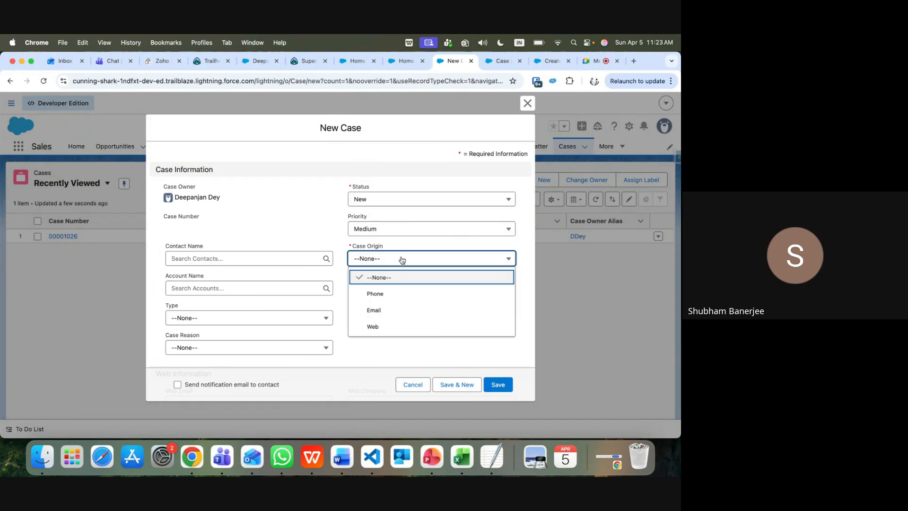
click(285, 208)
scroll(292, 234, down, 1)
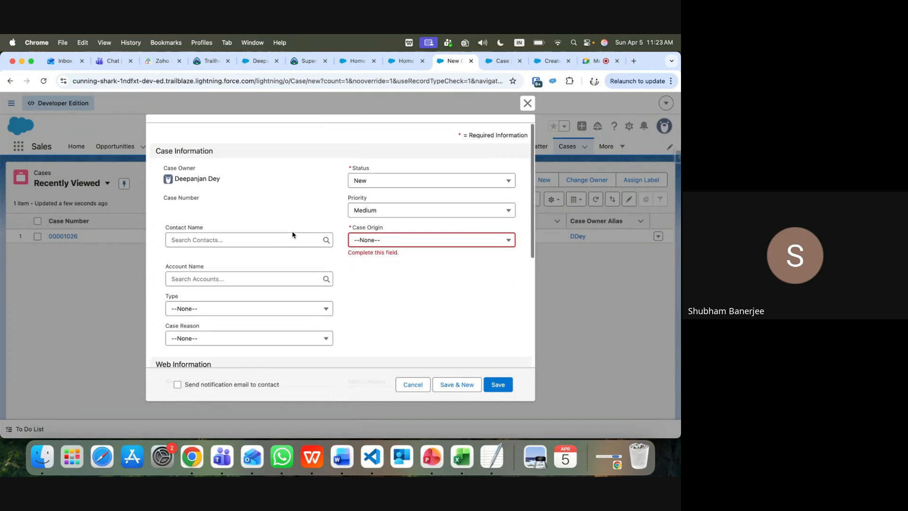
scroll(293, 234, down, 3)
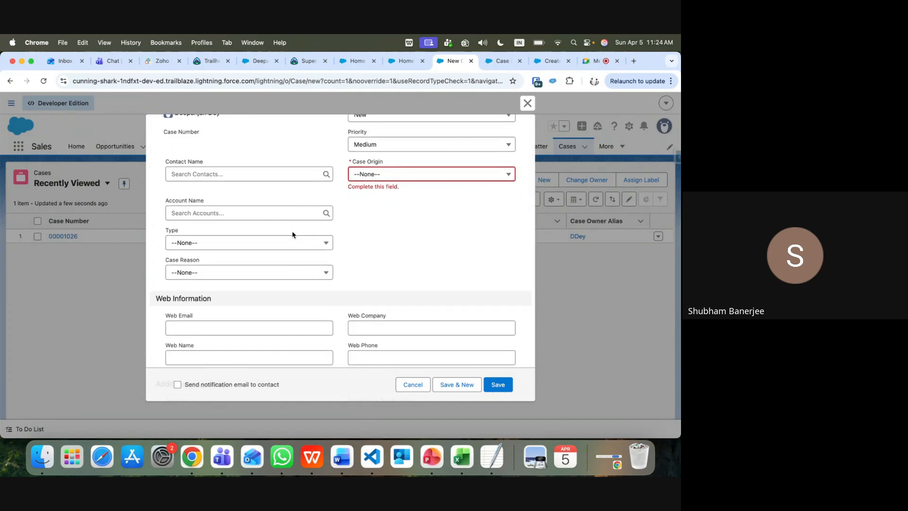
scroll(293, 234, down, 3)
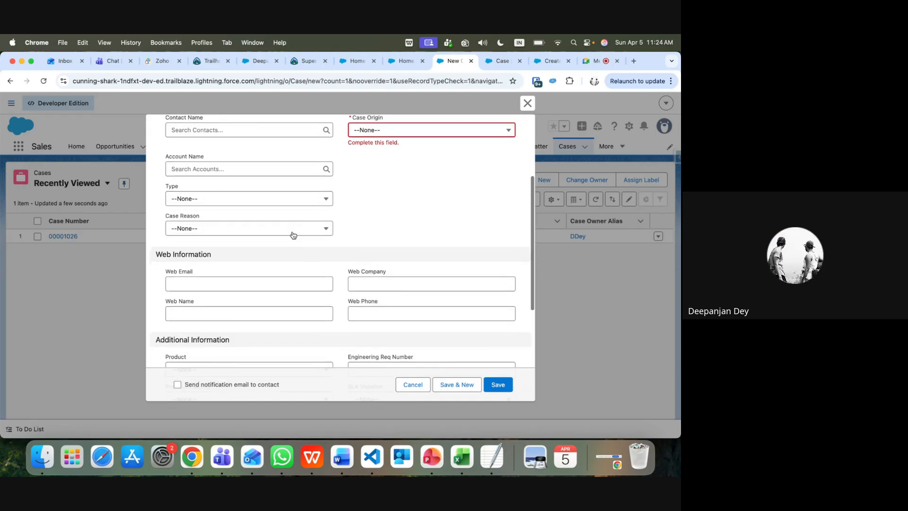
scroll(293, 235, down, 1)
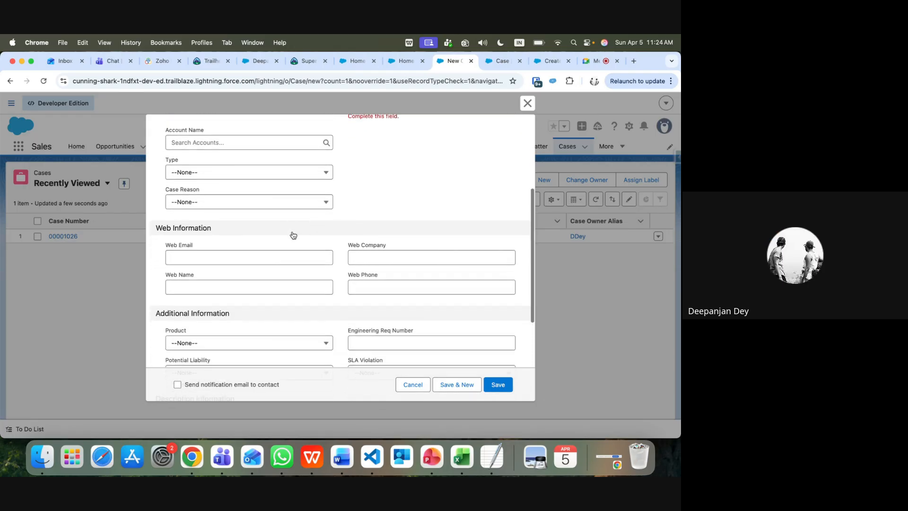
scroll(293, 235, up, 3)
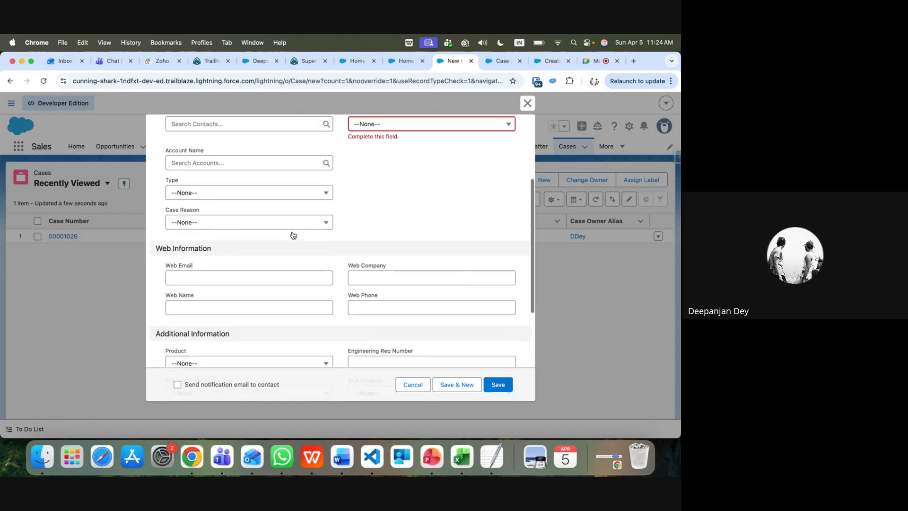
Discard the unsaved New Case form and open the first contact from the Contacts list
click(527, 102)
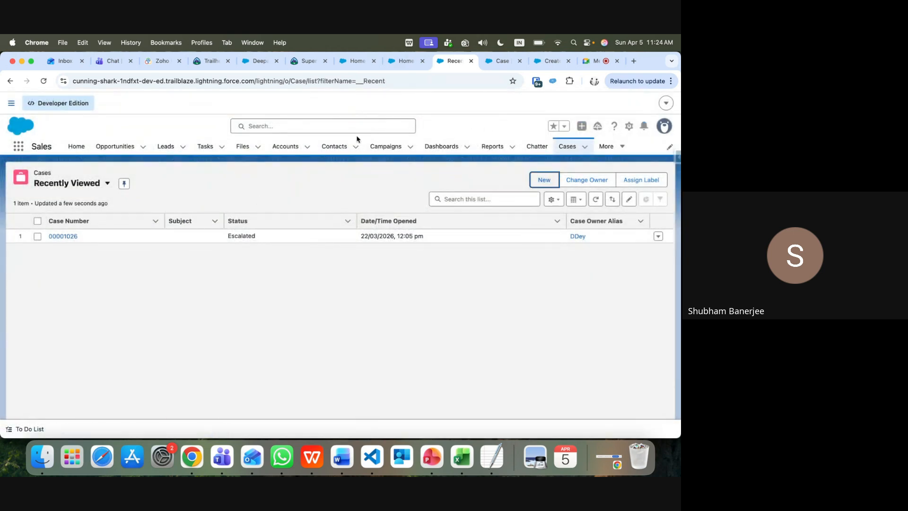
click(334, 149)
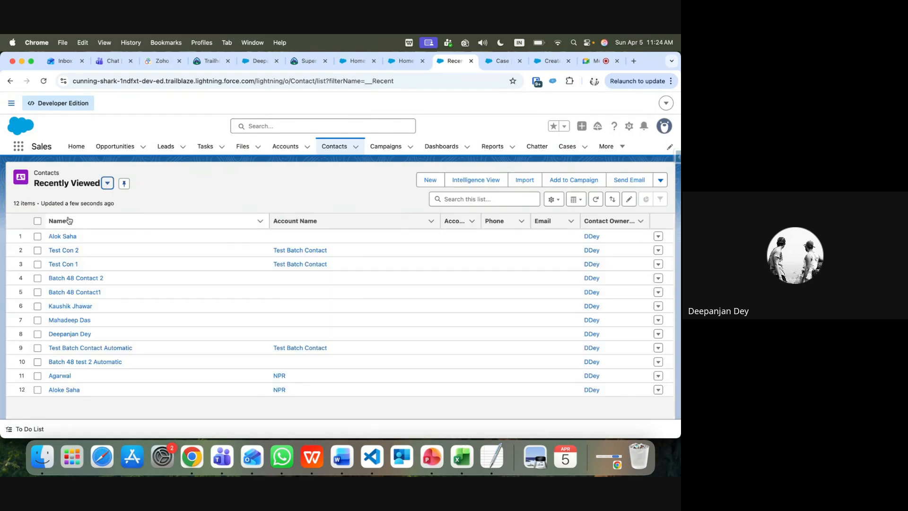
click(66, 237)
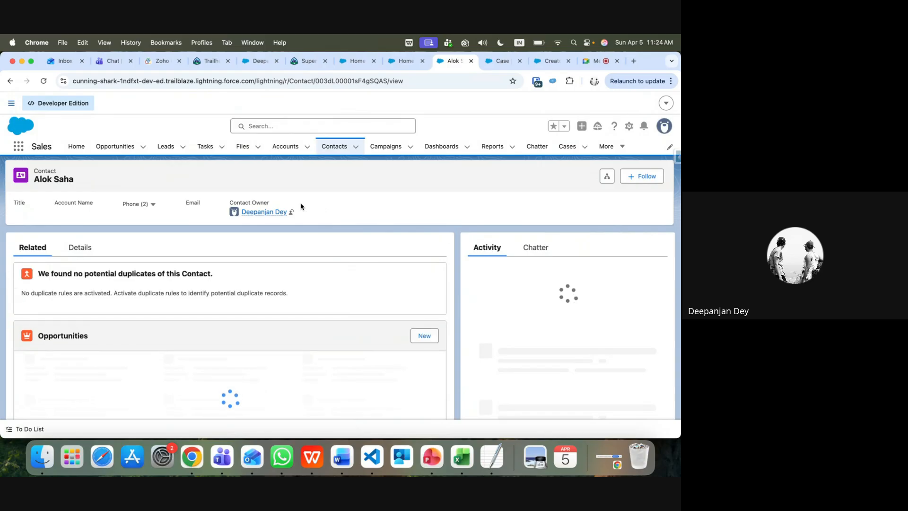
Show the contact's Details tab, then start a new case from the record page
click(89, 250)
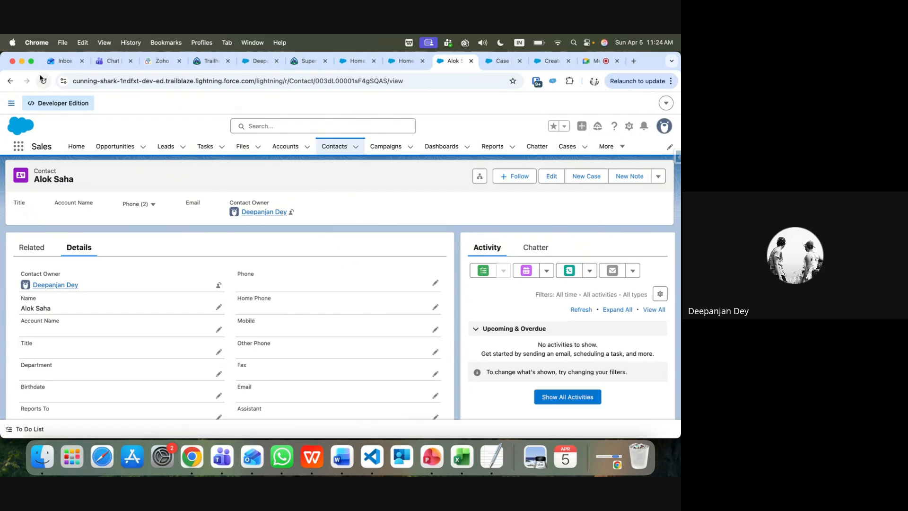
click(594, 183)
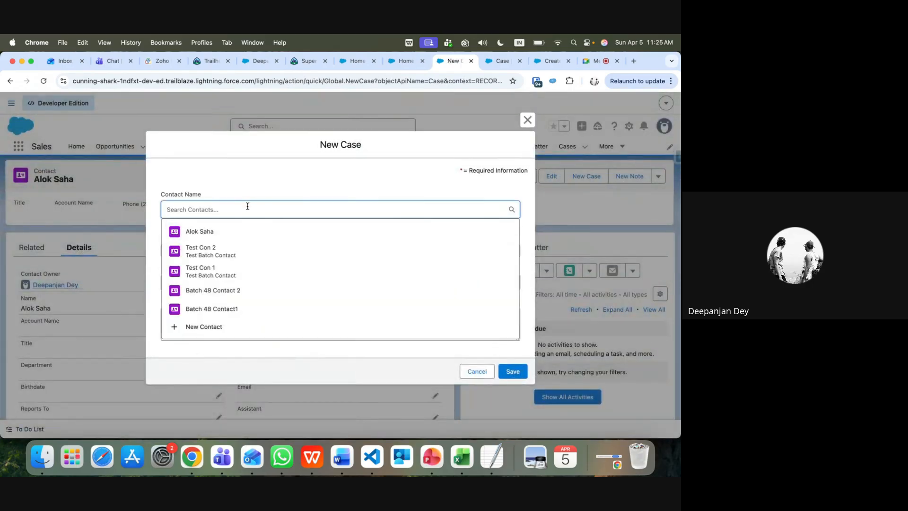
Save a case linked to the contact with subject 'Test' and description 'this is testing'
click(236, 238)
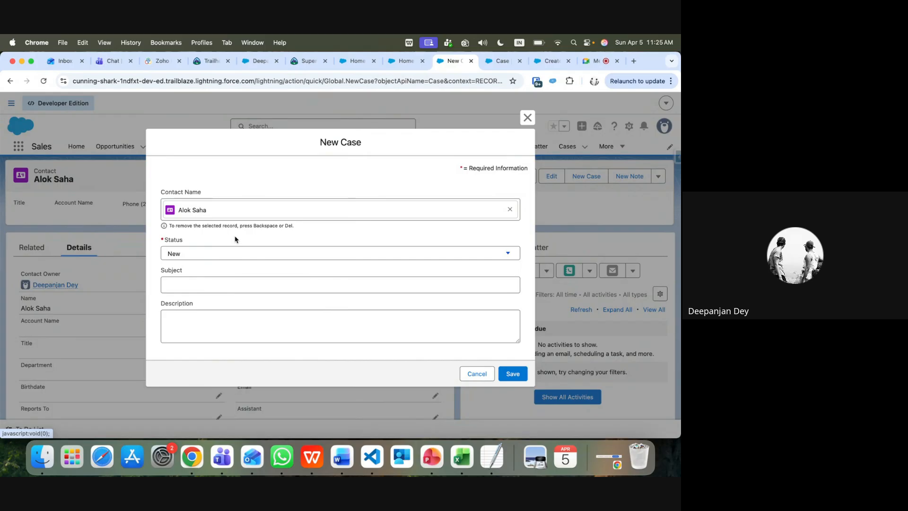
click(218, 284)
text(Test)
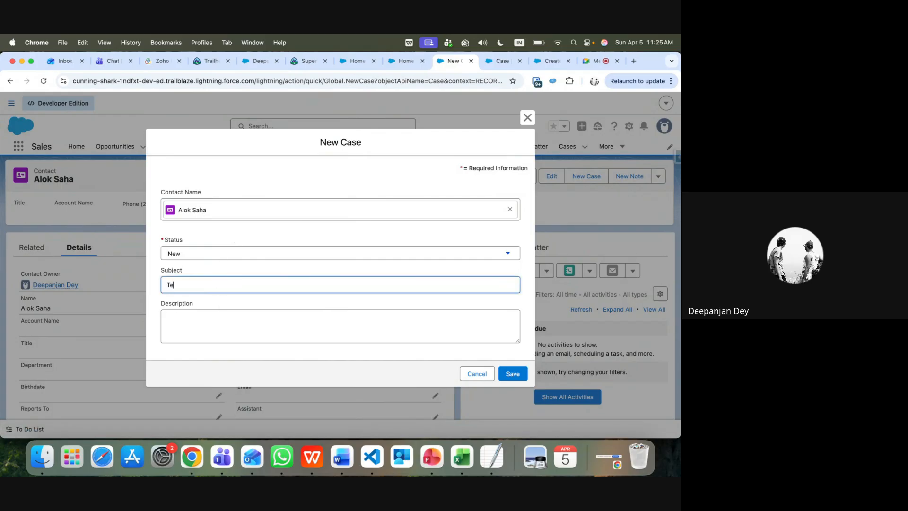
click(221, 312)
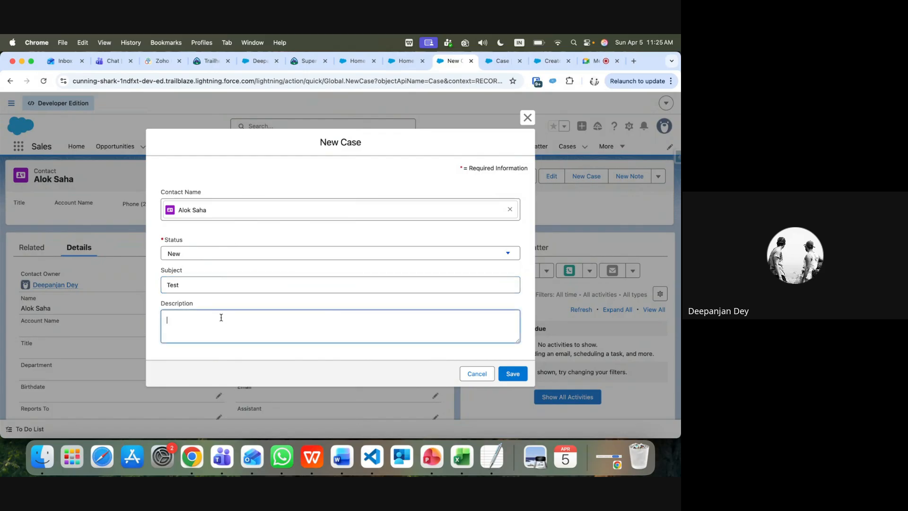
text(this is testing)
click(517, 375)
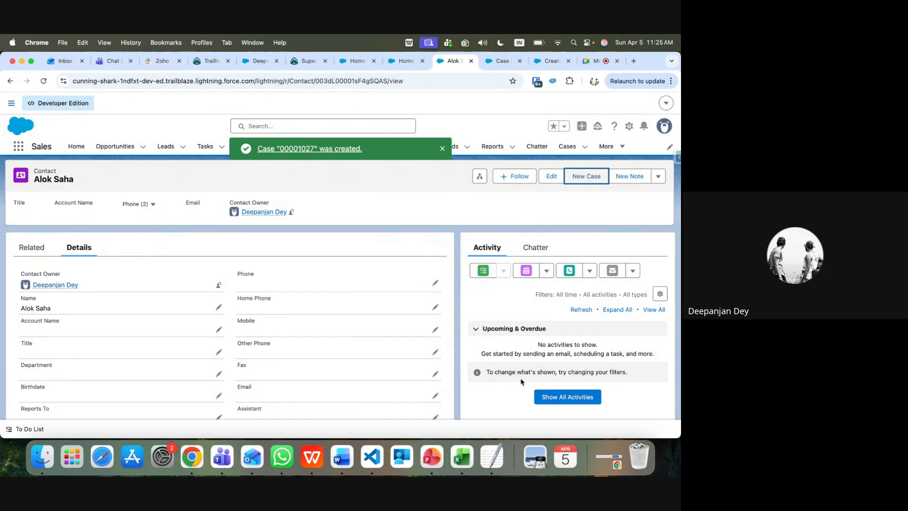
Open the new case 00001027 from the contact's related Cases list
click(29, 246)
scroll(115, 341, down, 4)
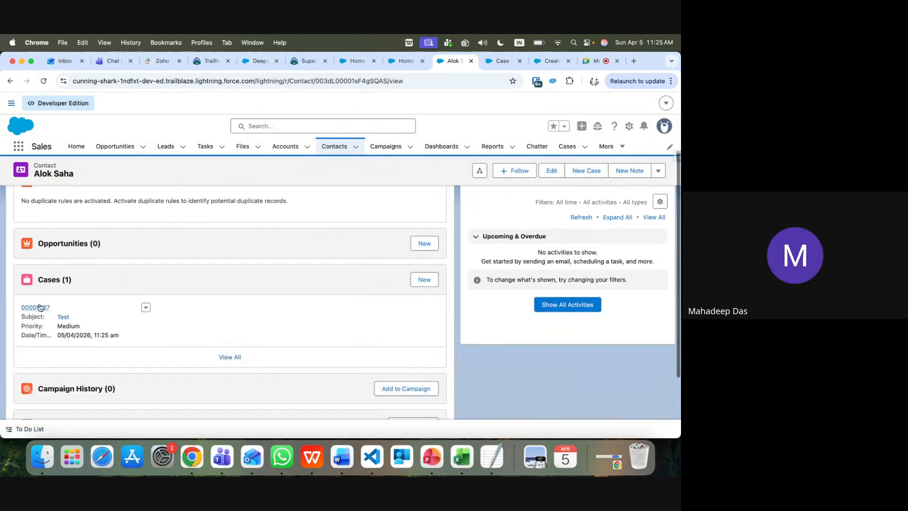
mouse_move(42, 312)
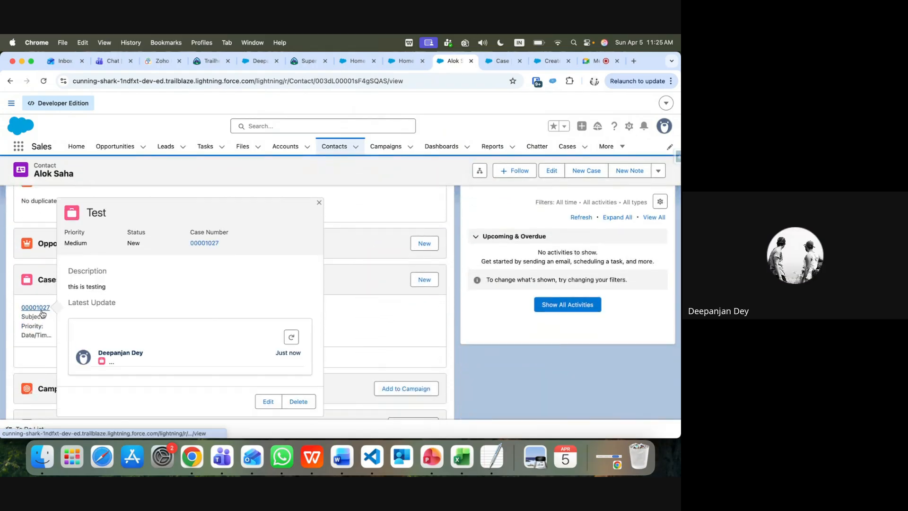
click(42, 310)
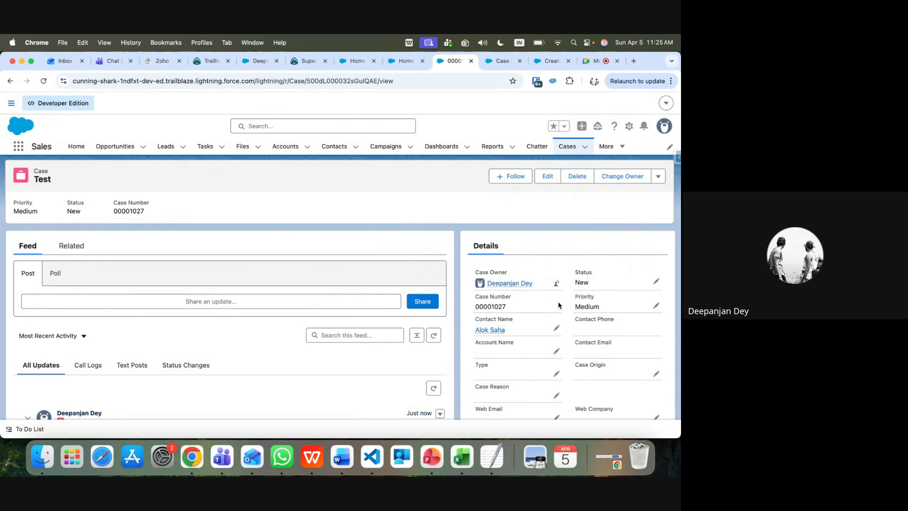
Review the Test case's details: Priority Medium, Status New, contact linked
scroll(523, 331, down, 3)
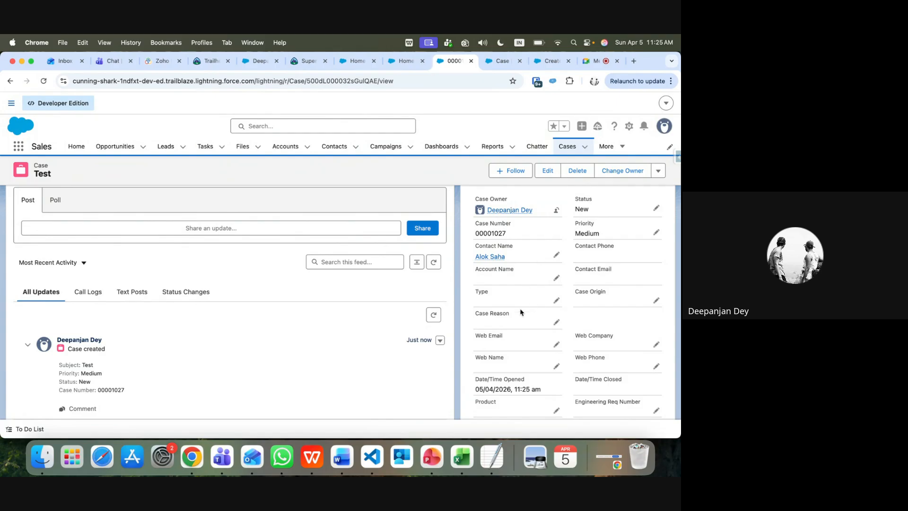
scroll(526, 312, down, 3)
scroll(542, 335, down, 1)
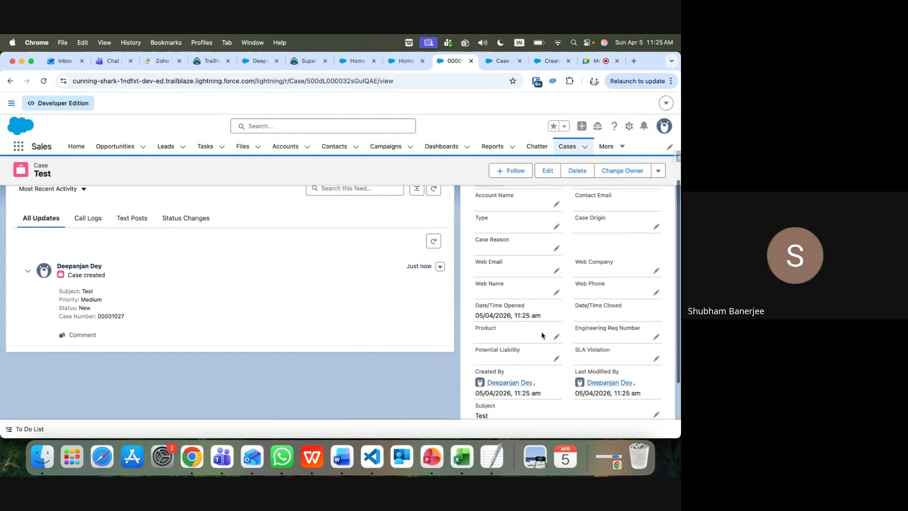
click(586, 146)
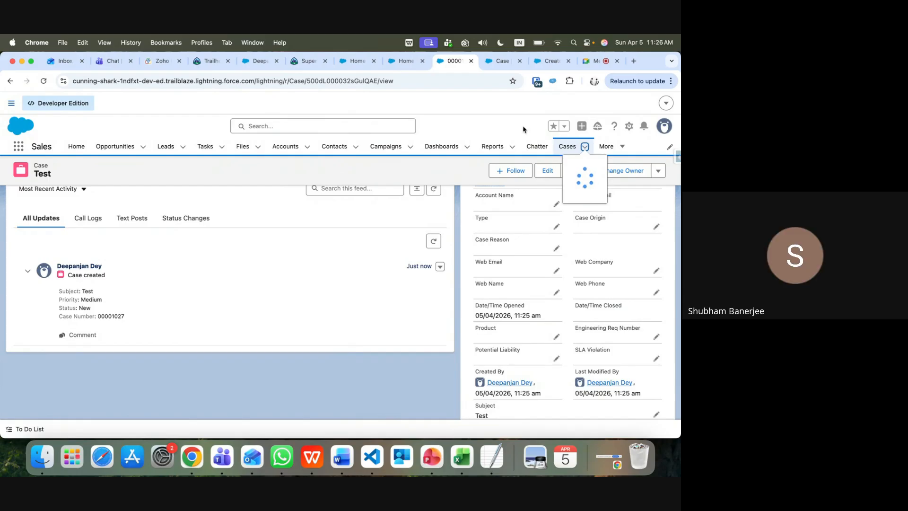
scroll(515, 241, up, 5)
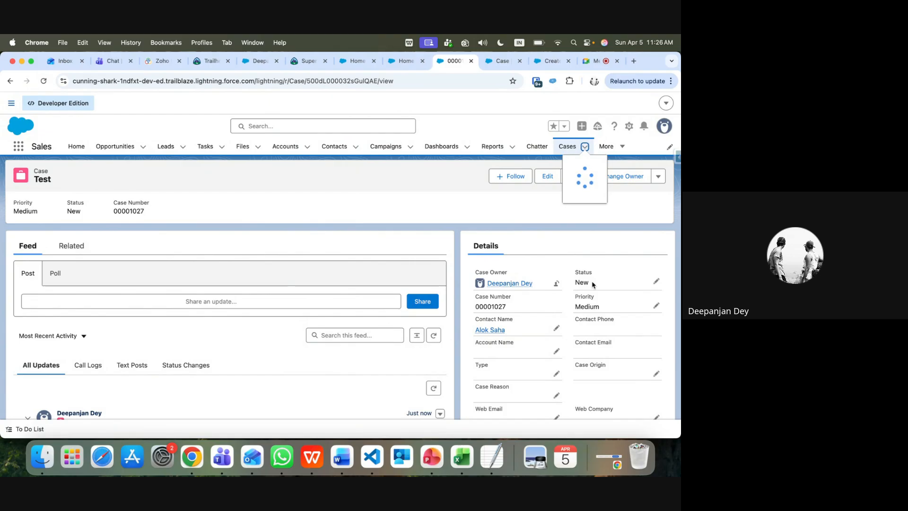
scroll(571, 354, down, 3)
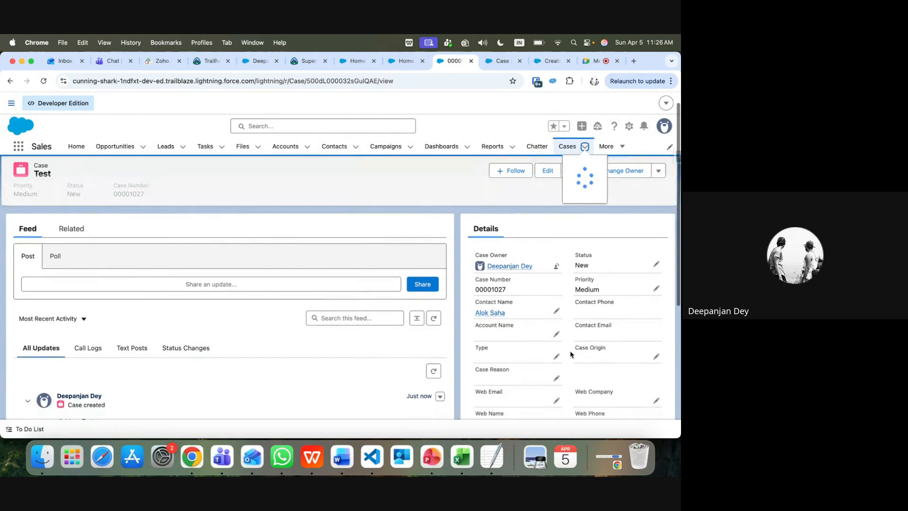
scroll(571, 354, down, 6)
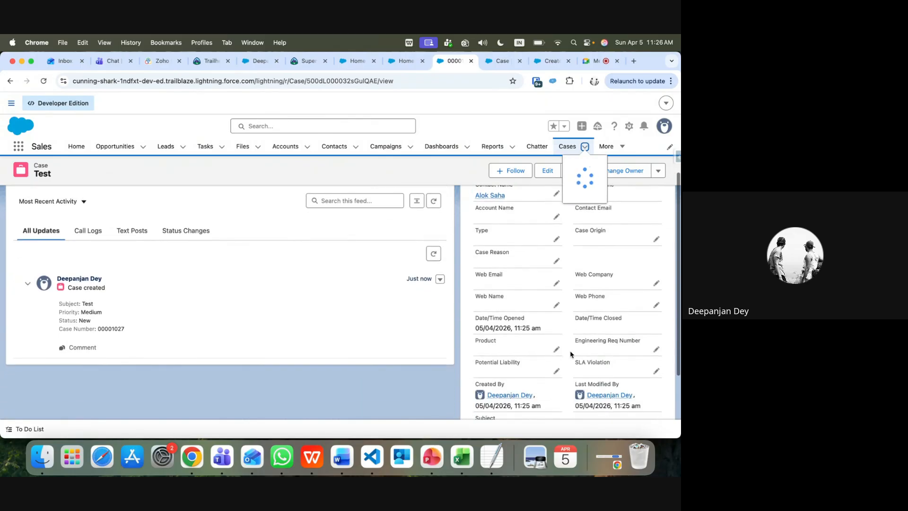
scroll(312, 330, up, 10)
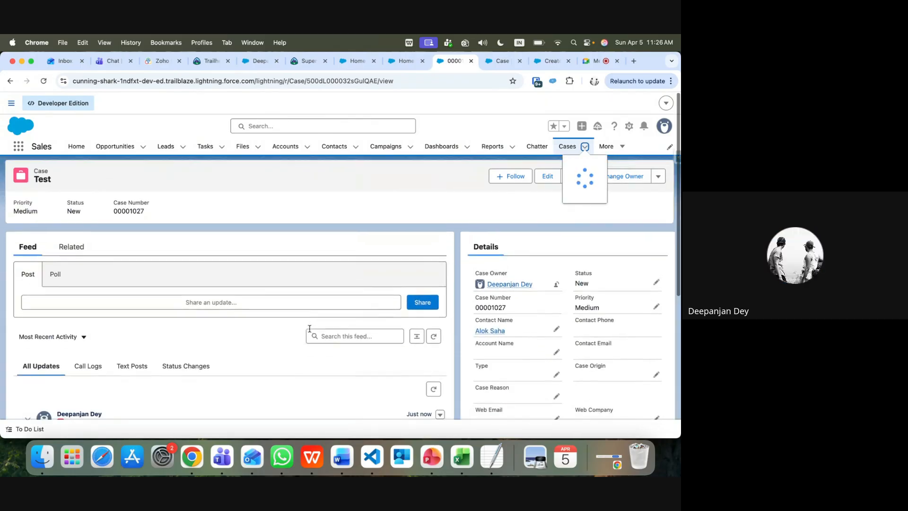
mouse_move(38, 180)
mouse_down()
mouse_move(61, 183)
mouse_move(32, 180)
mouse_up()
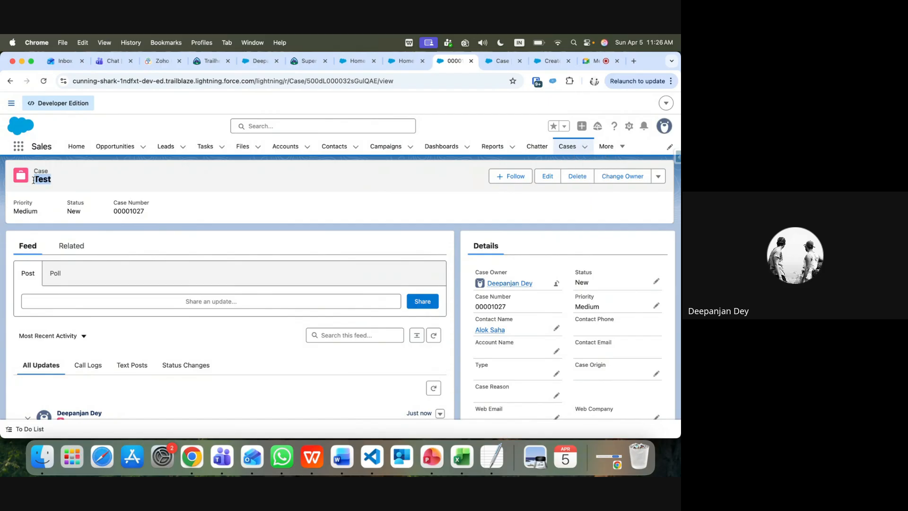
In Create Case, fill Subject from User Complain > Case Description and add a field row
click(552, 62)
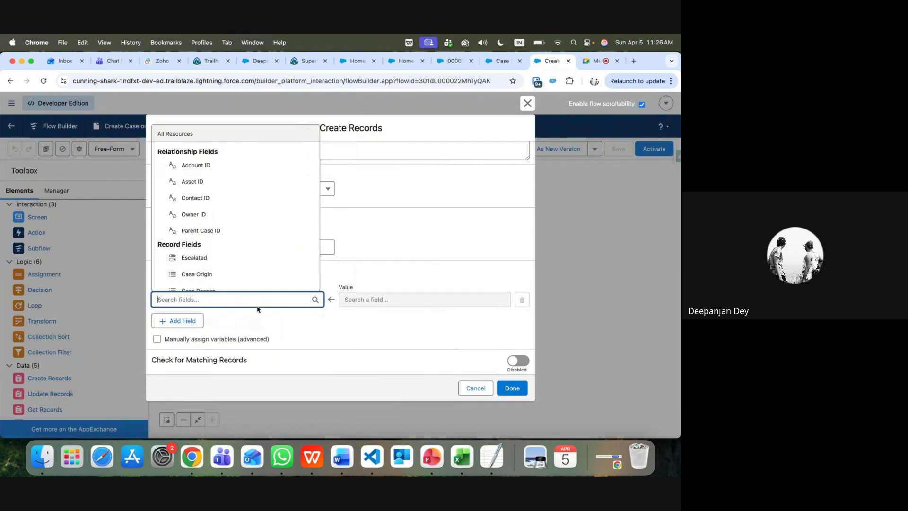
text(sub)
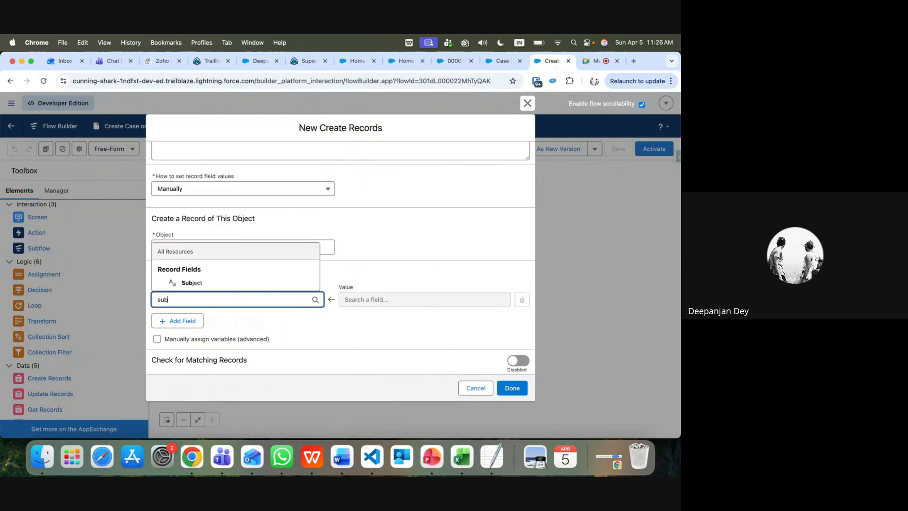
click(220, 283)
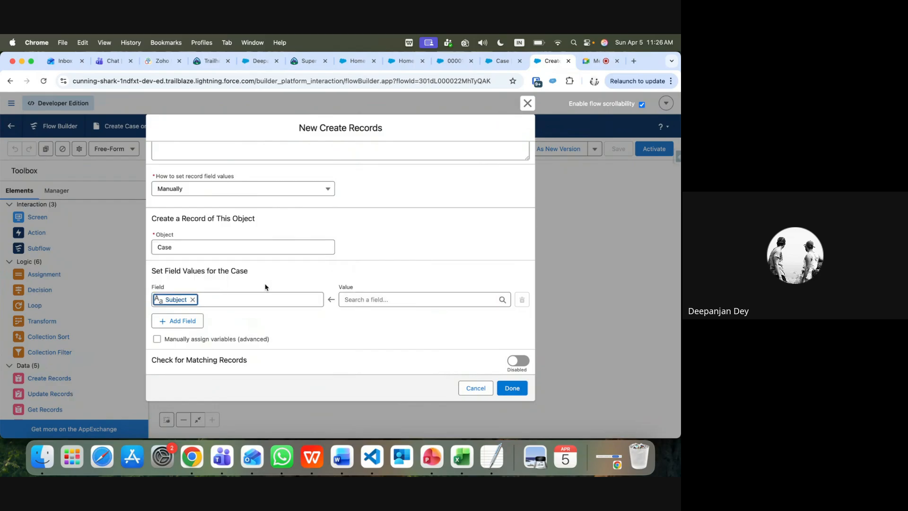
click(385, 301)
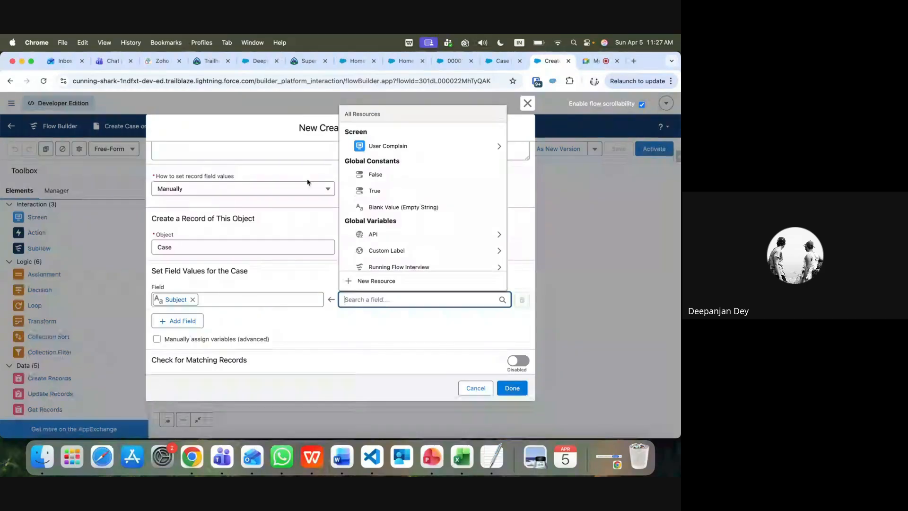
click(374, 147)
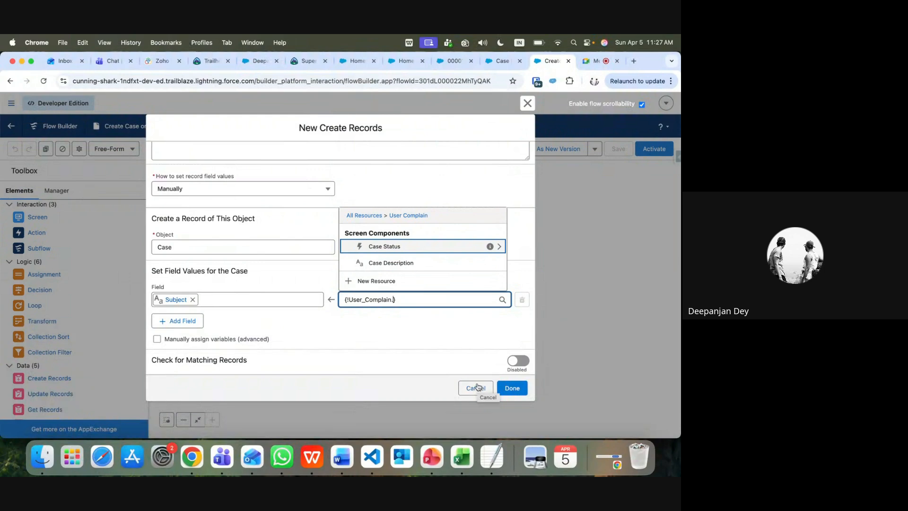
click(408, 264)
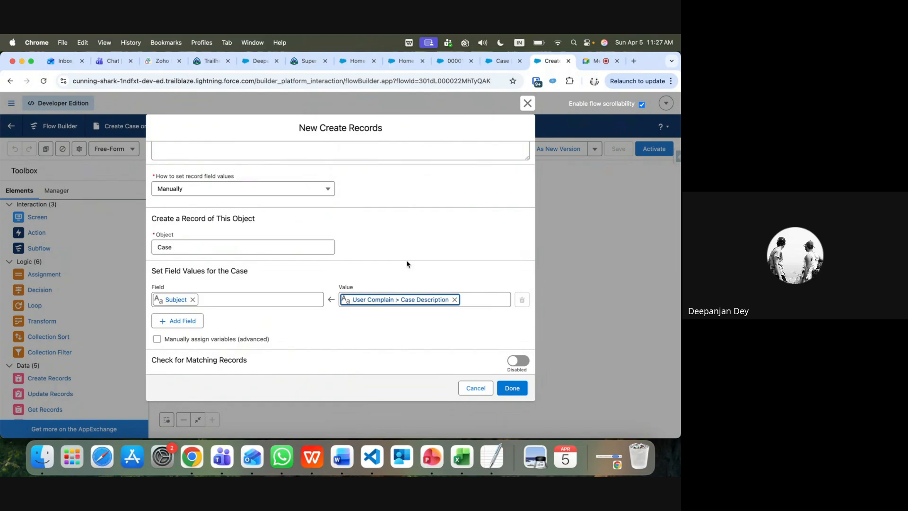
click(188, 328)
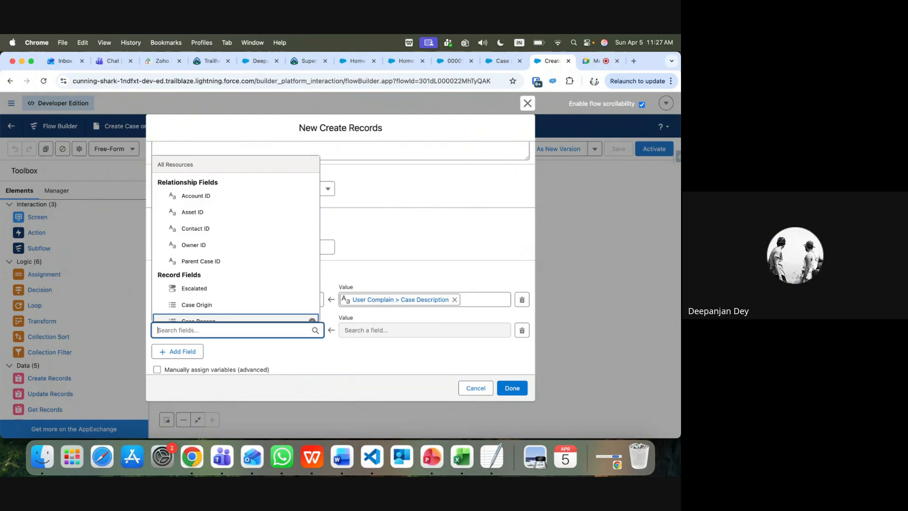
Map the case Status field to User Complain > Case Status > Selected Choice Values
text(st)
click(194, 314)
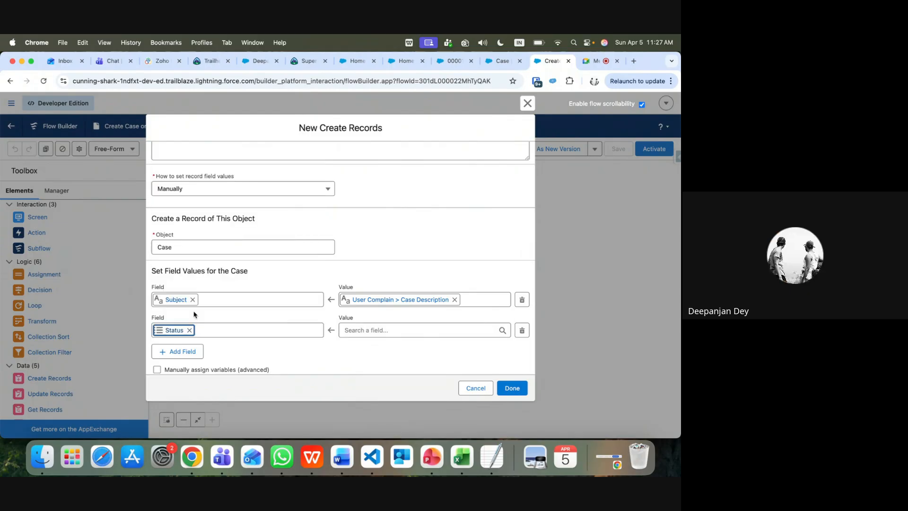
click(350, 330)
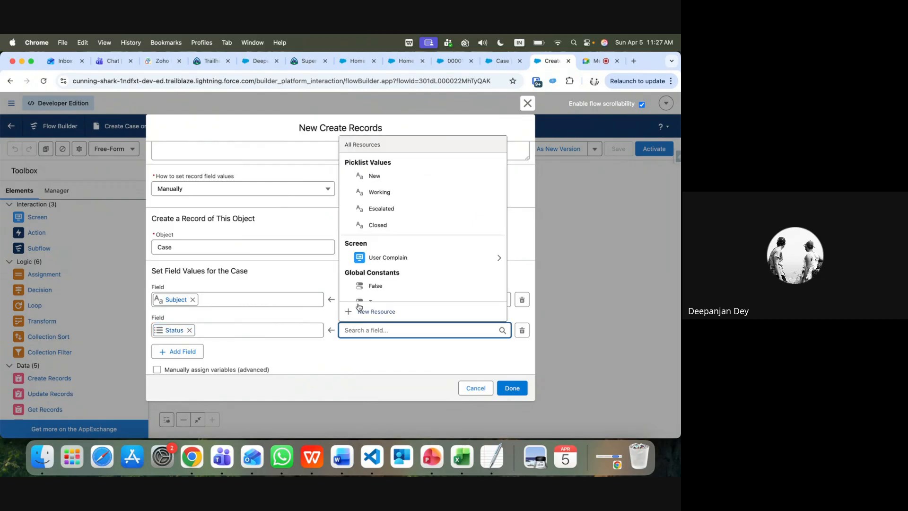
click(378, 262)
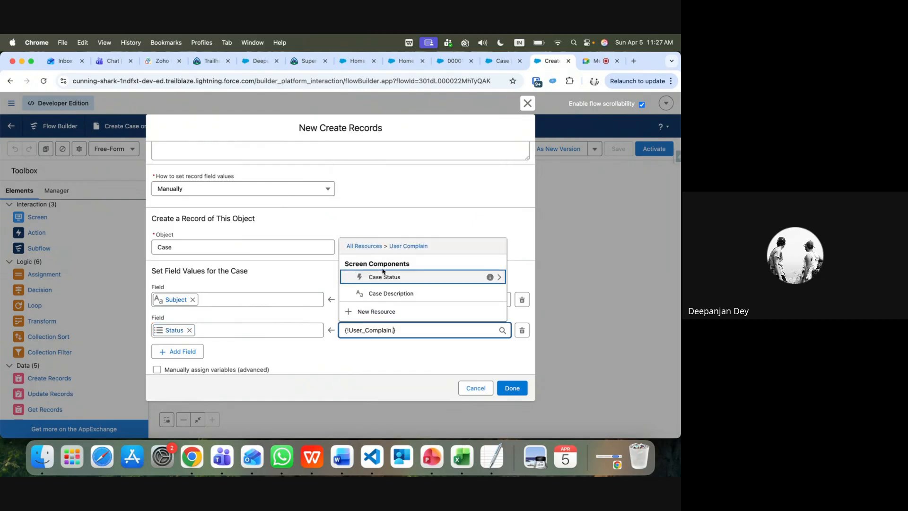
click(387, 278)
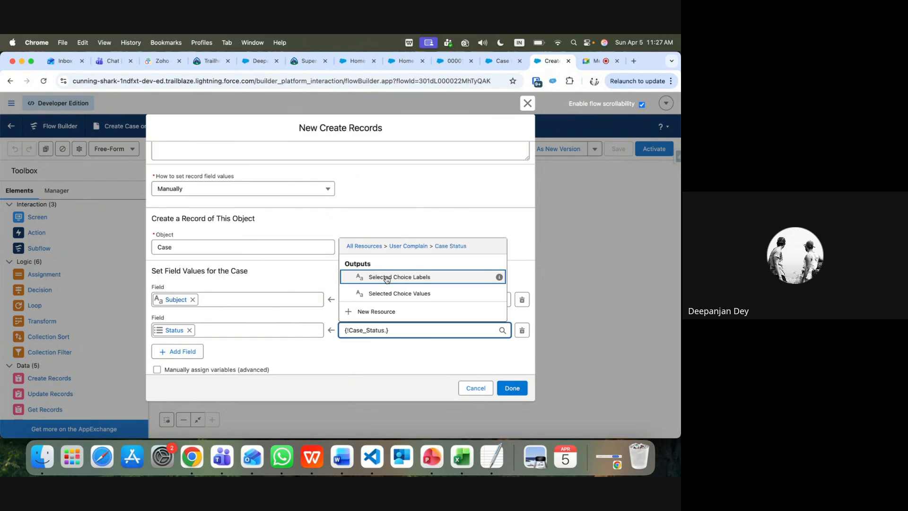
click(418, 293)
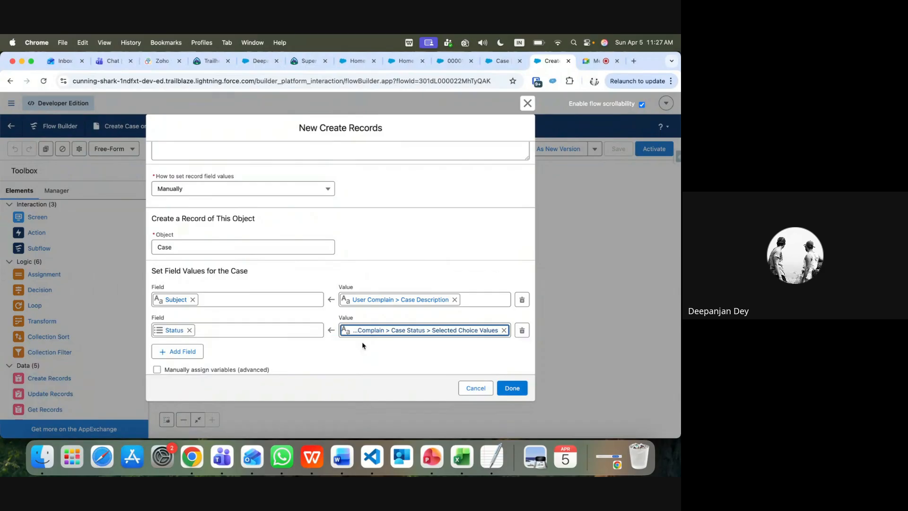
click(451, 62)
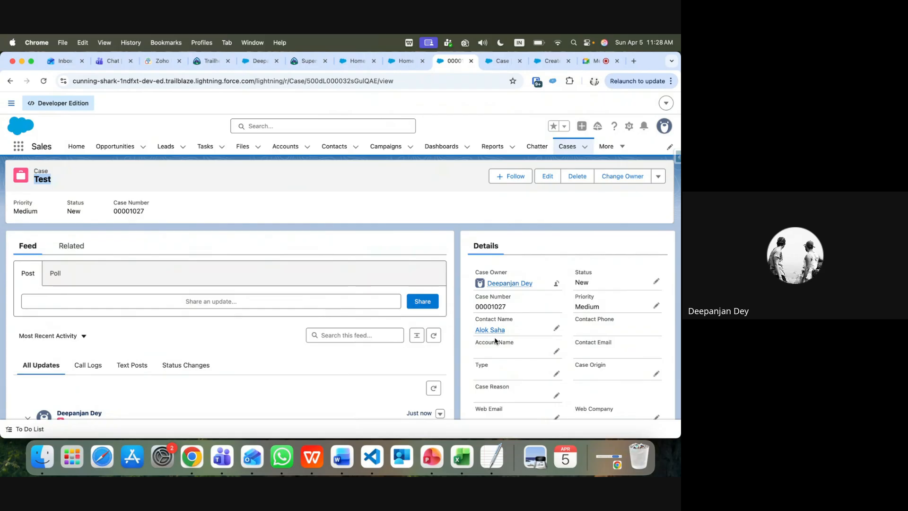
Check the Test case's available Priority options and the Case object's fields
click(657, 305)
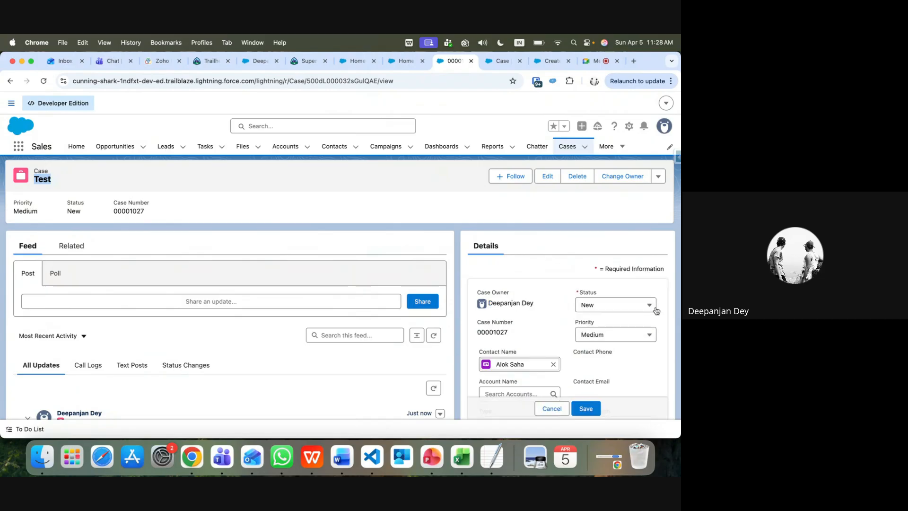
click(639, 335)
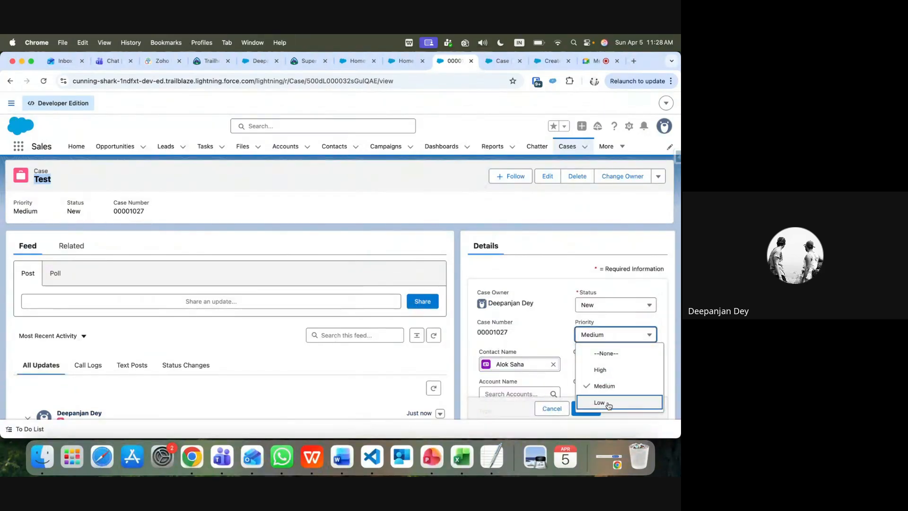
click(503, 61)
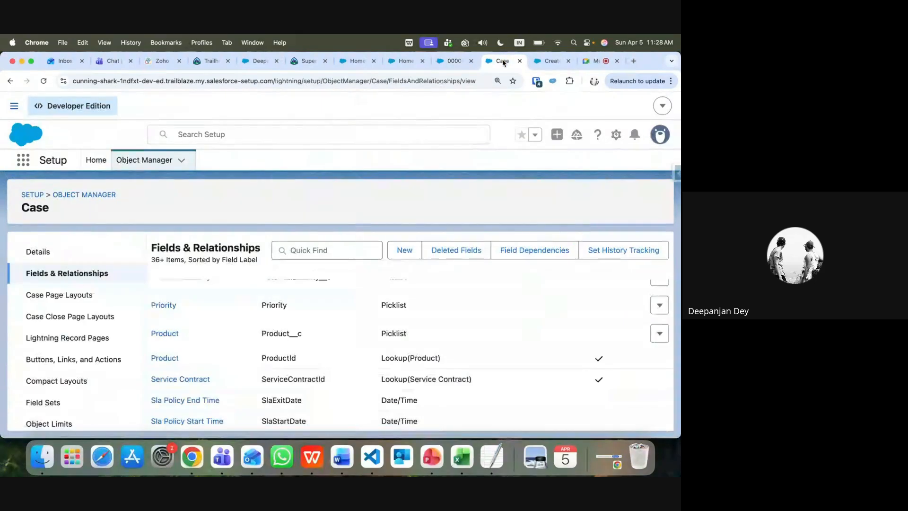
click(550, 61)
Add a Priority field set to the Medium picklist value and finish the Create Case element
click(178, 352)
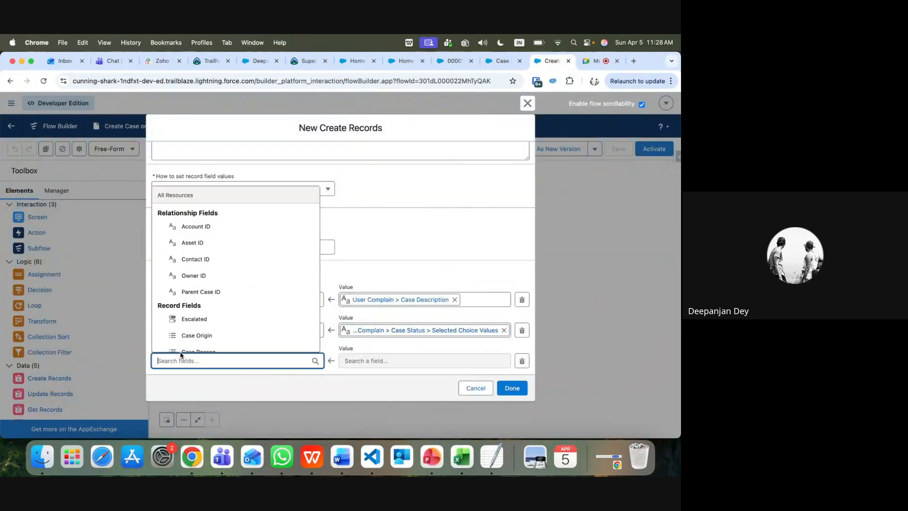
text(pr)
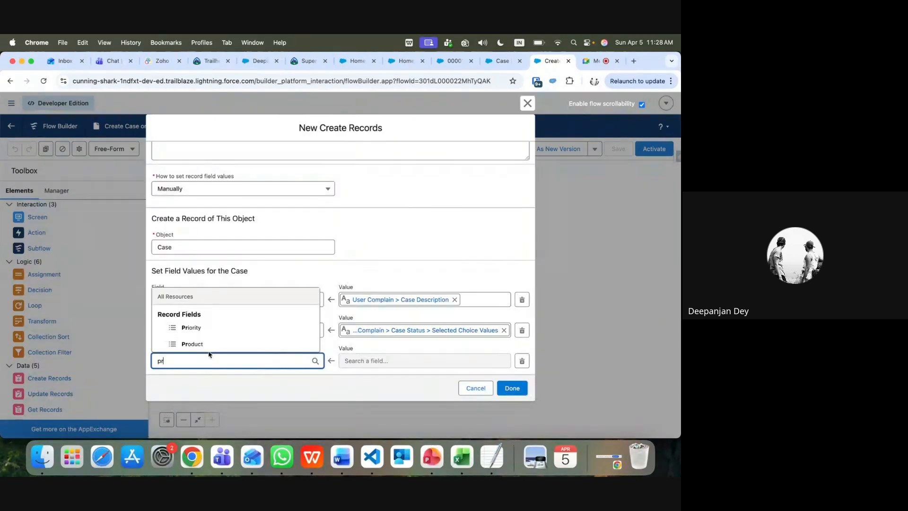
click(204, 329)
click(376, 361)
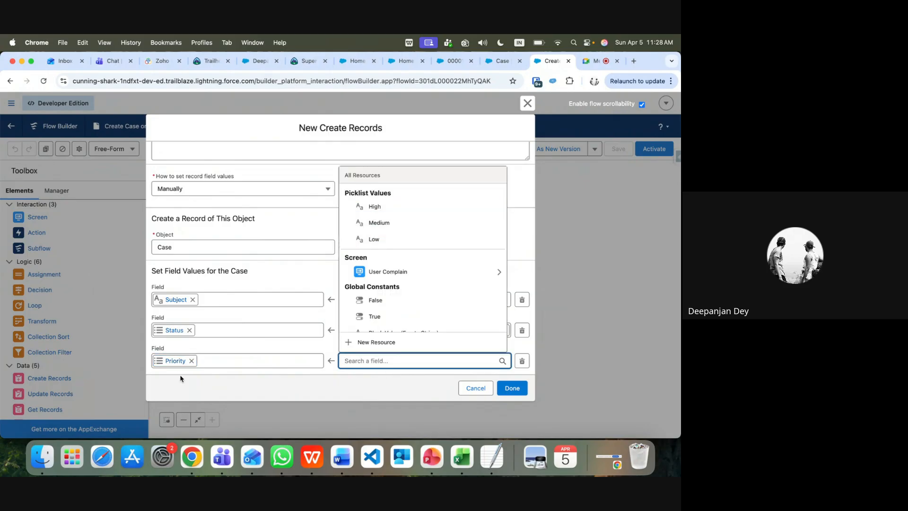
click(378, 227)
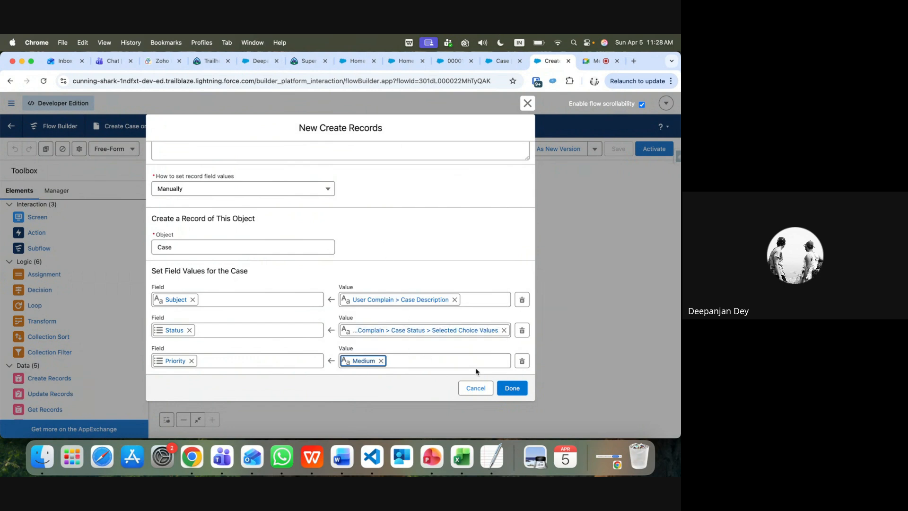
click(512, 388)
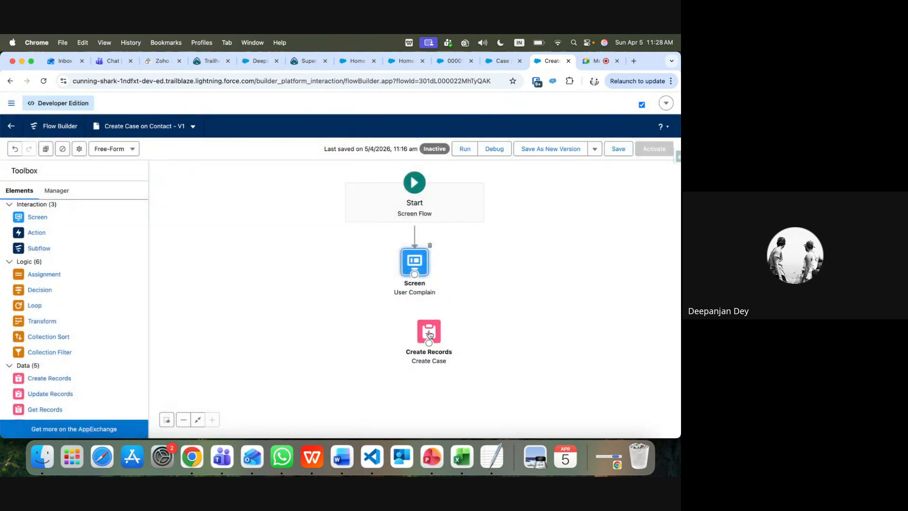
Place Create Case under the User Complain screen, connect them, and save the flow
mouse_move(429, 335)
mouse_down()
mouse_move(406, 327)
mouse_move(415, 328)
mouse_up()
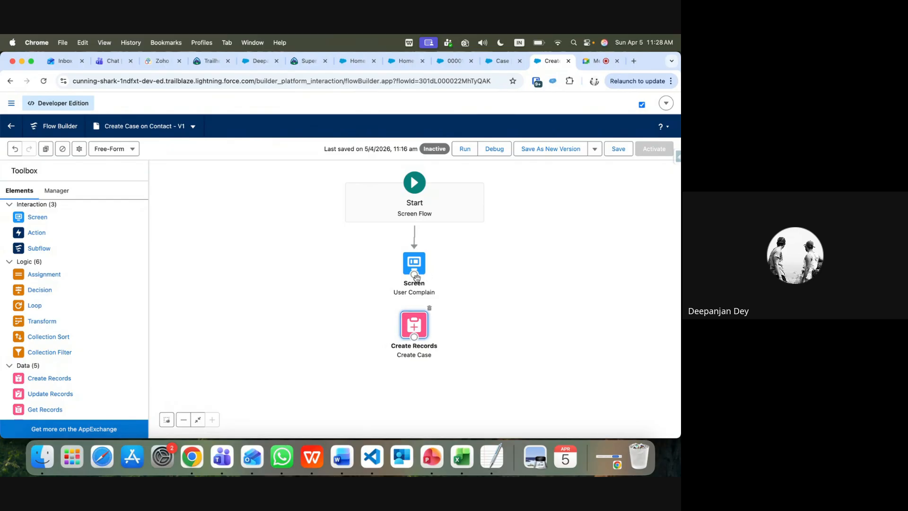
drag(414, 275, 417, 319)
click(619, 149)
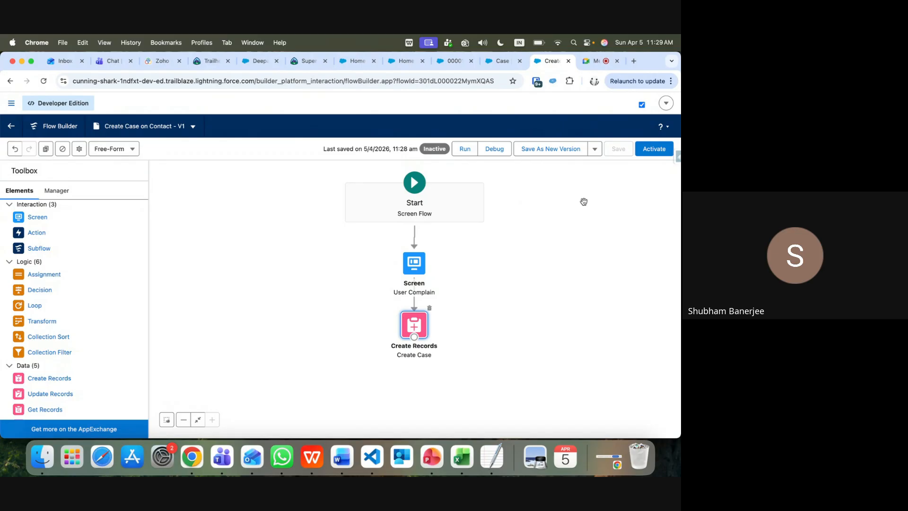
Begin a new flow resource, then cancel the unsaved inline edit on the Test case
click(60, 192)
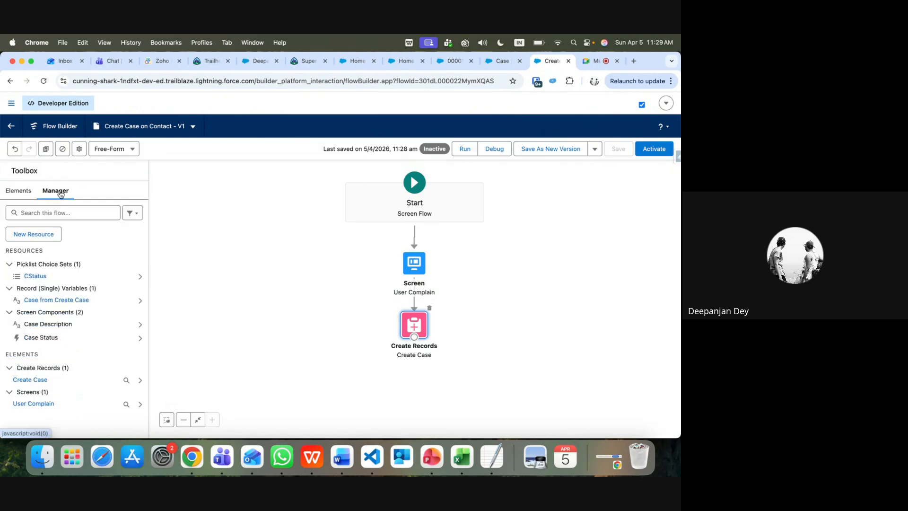
click(47, 232)
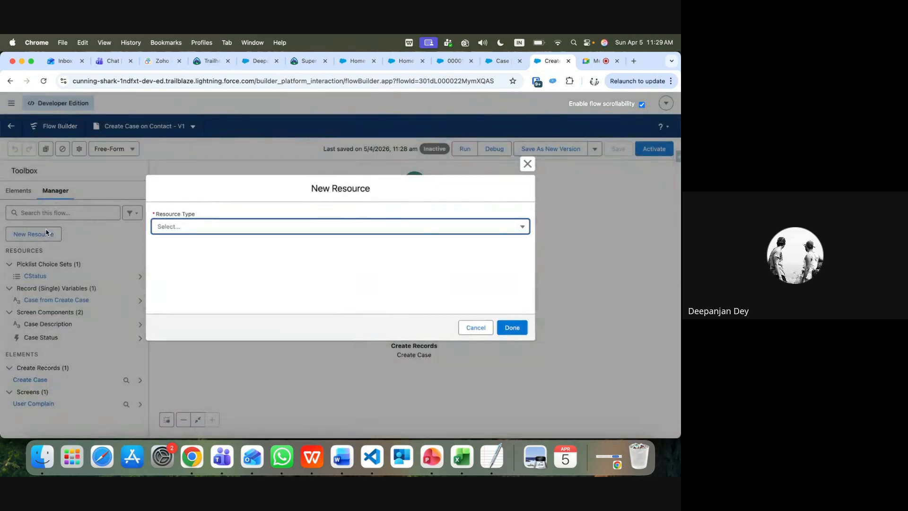
click(454, 60)
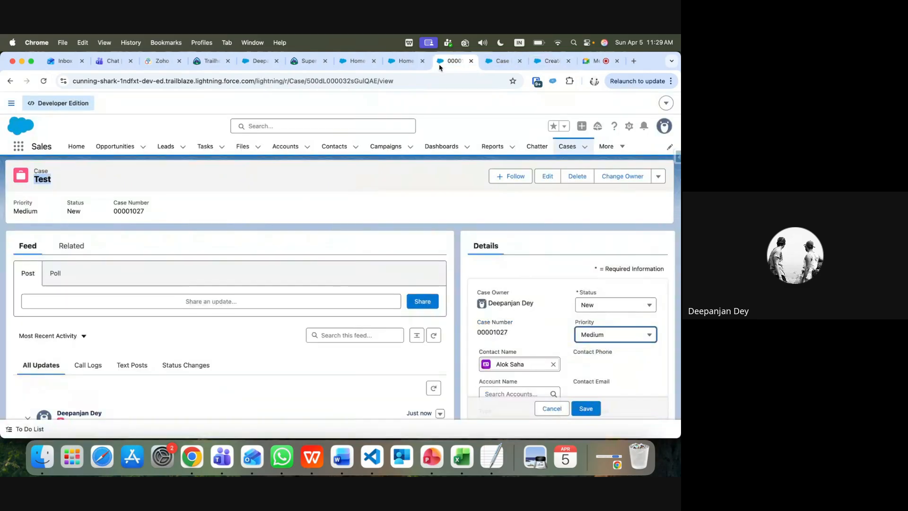
scroll(277, 375, down, 3)
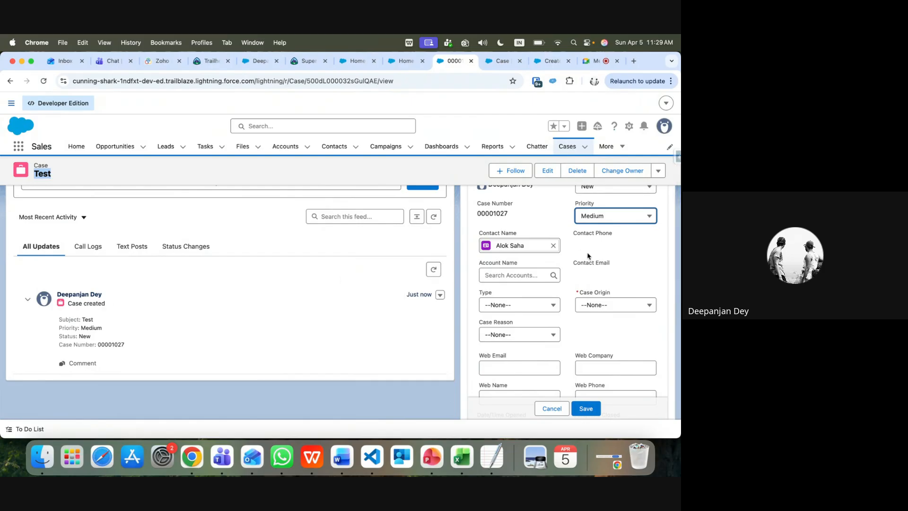
click(551, 408)
Open the case's linked contact and confirm its Cases list shows Test, priority Medium
scroll(531, 251, up, 2)
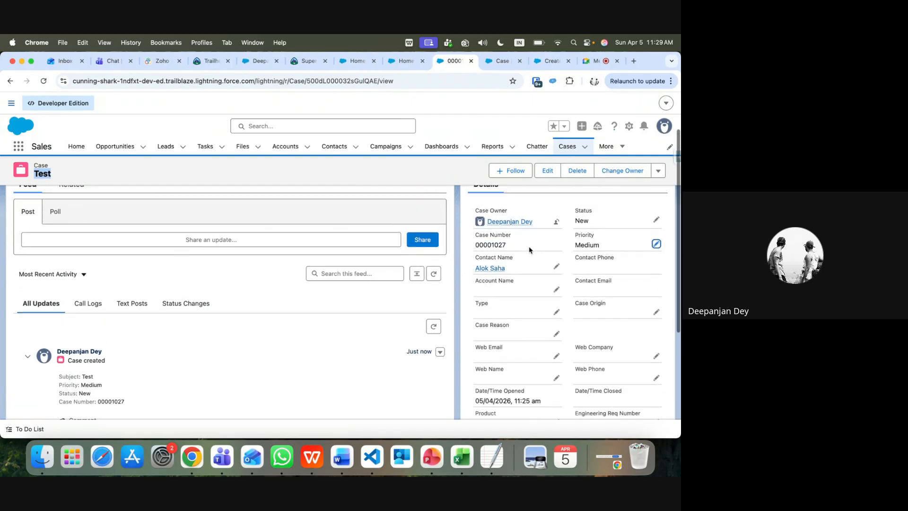
click(492, 279)
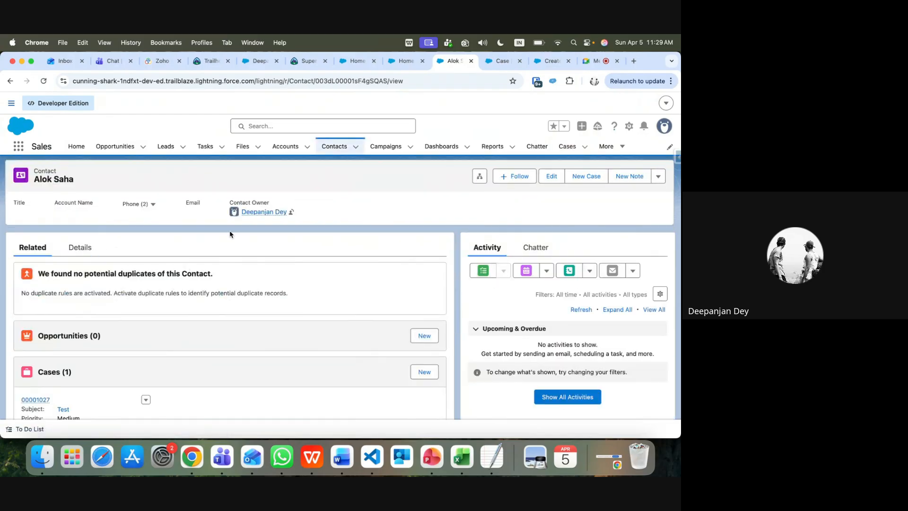
scroll(78, 362, down, 1)
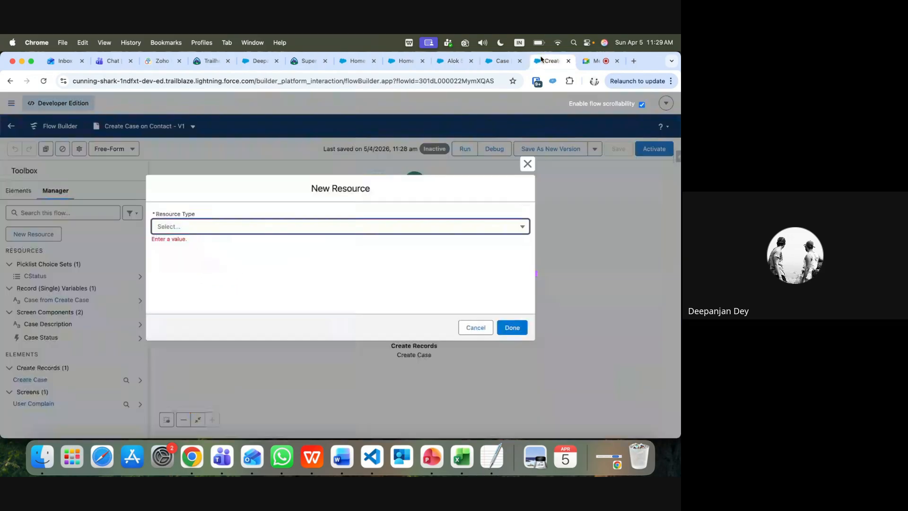
Add a Variable resource named recordId, data type Text, available for input
click(551, 61)
click(527, 164)
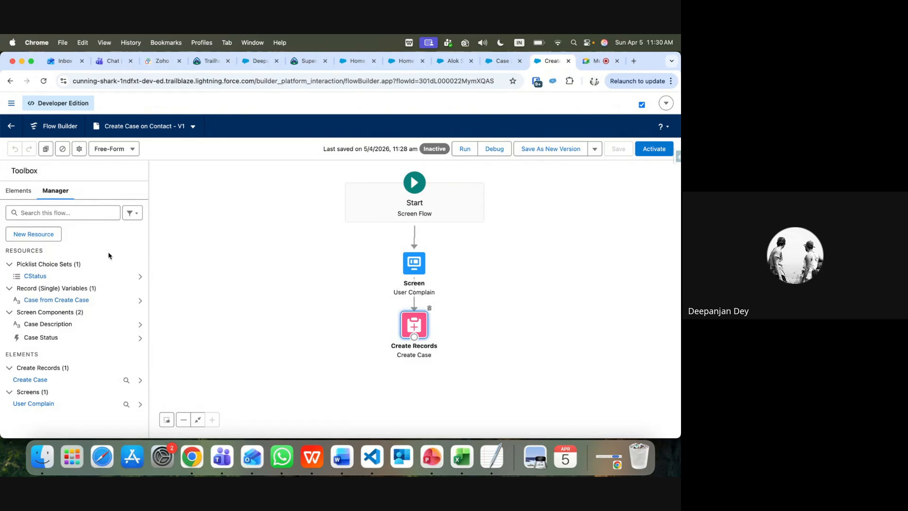
click(45, 236)
click(206, 227)
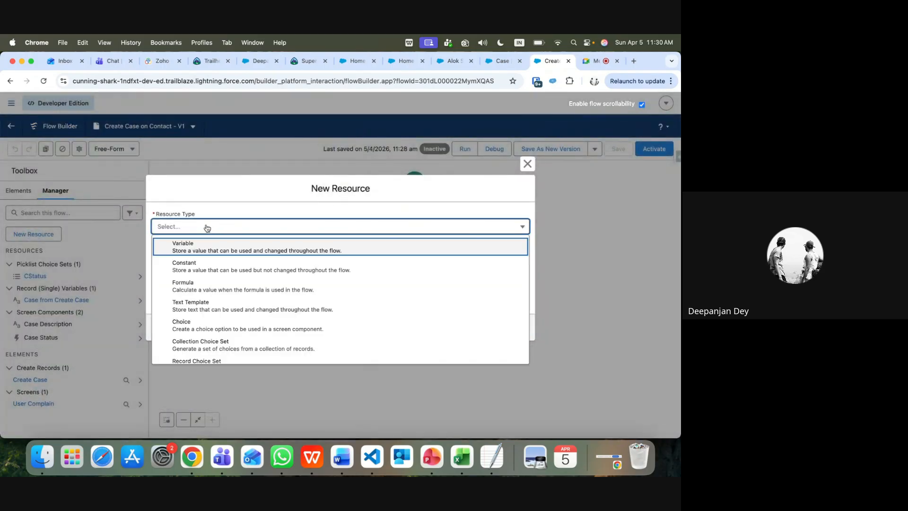
click(207, 242)
click(198, 247)
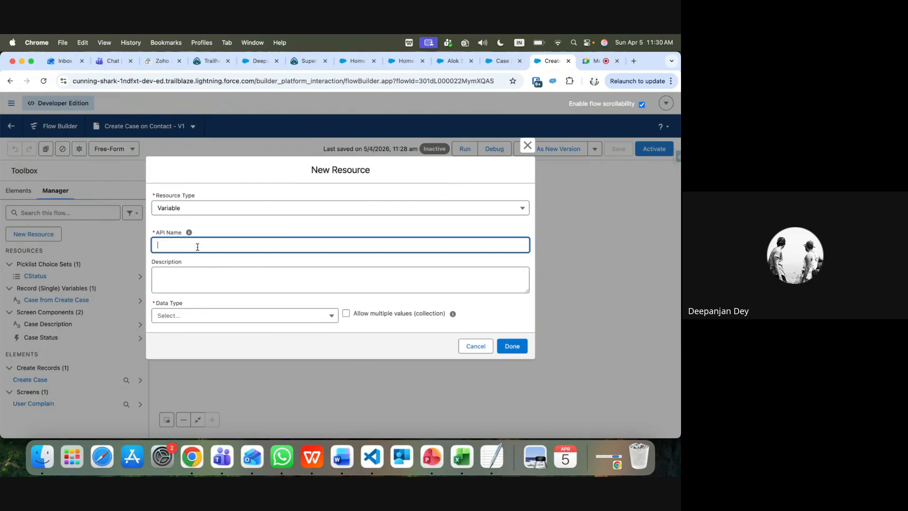
text(recordId)
click(217, 318)
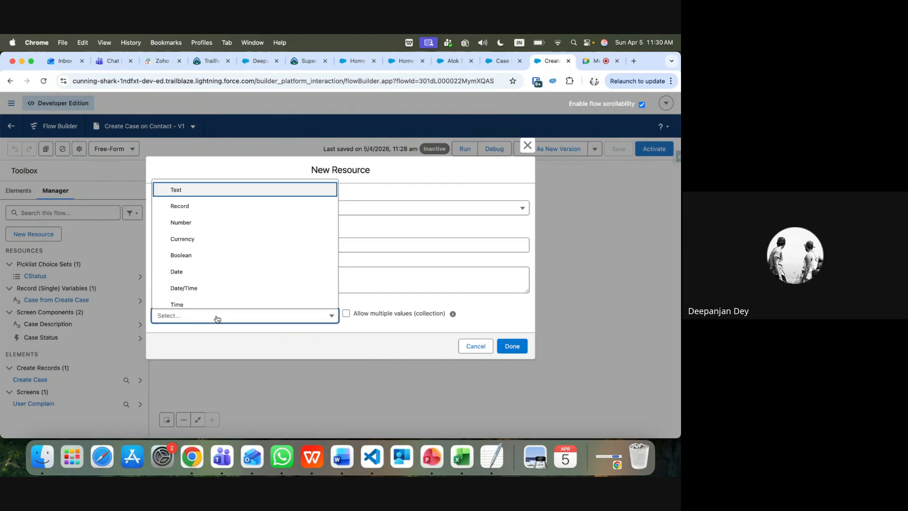
click(194, 190)
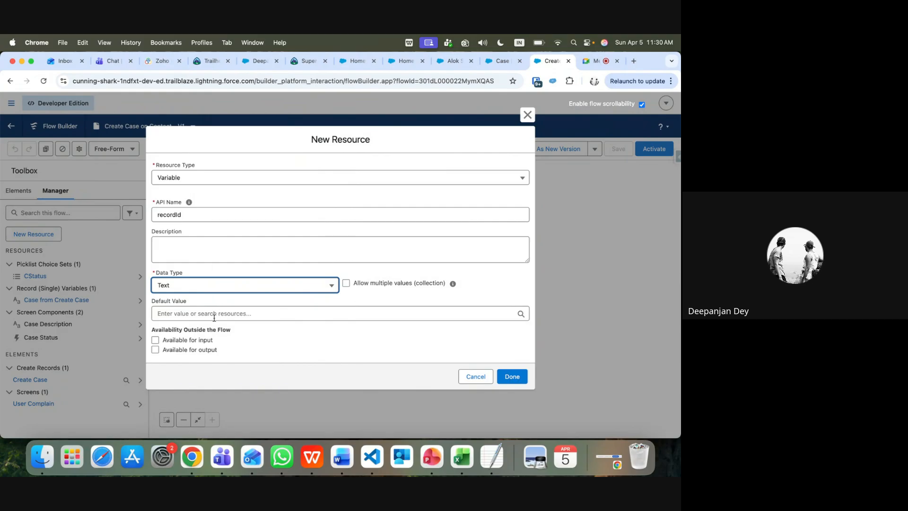
click(155, 341)
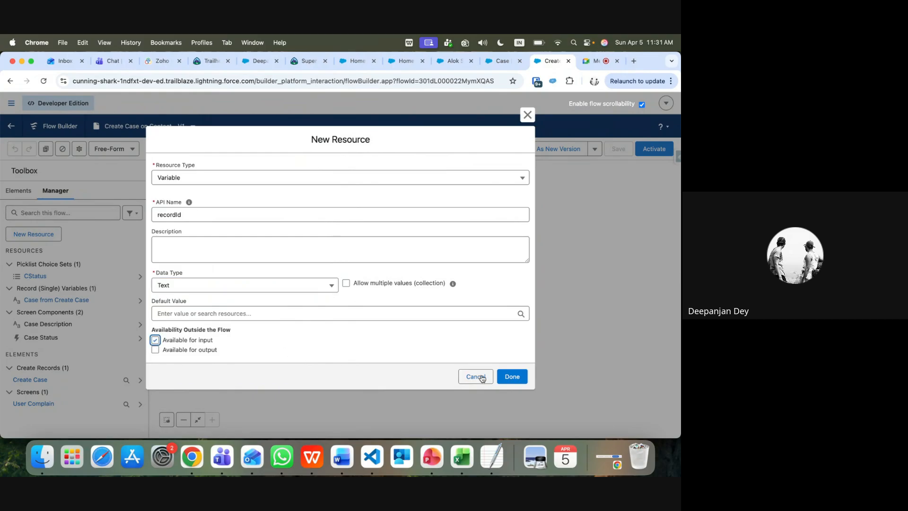
click(520, 376)
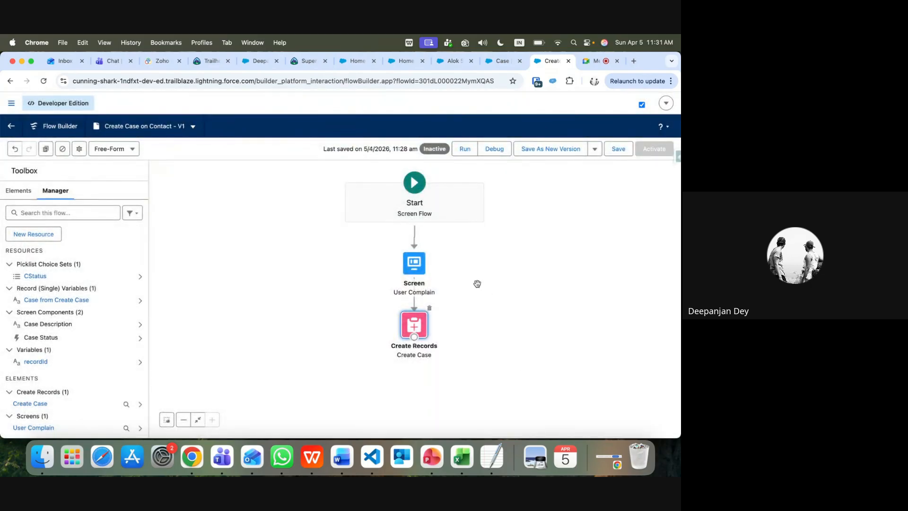
Add a Contact ID field to the Create Case element, valued from recordId
double_click(412, 325)
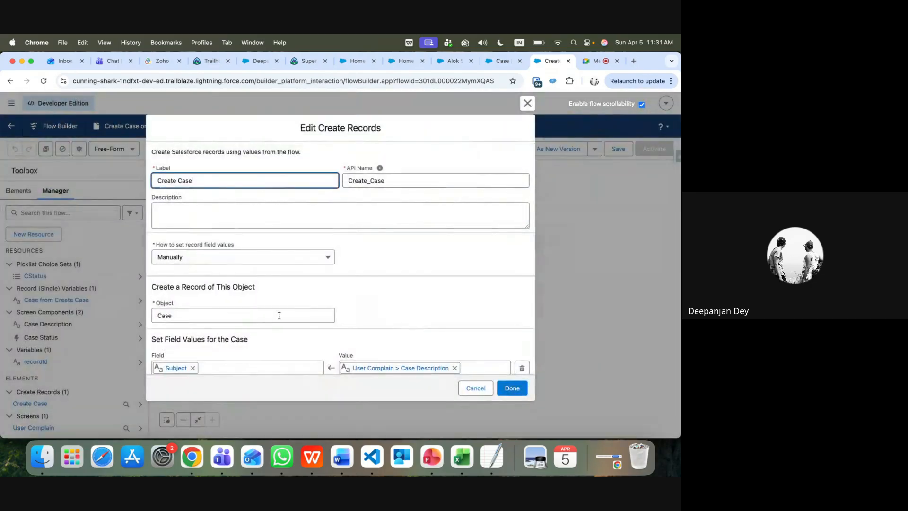
scroll(267, 338, down, 3)
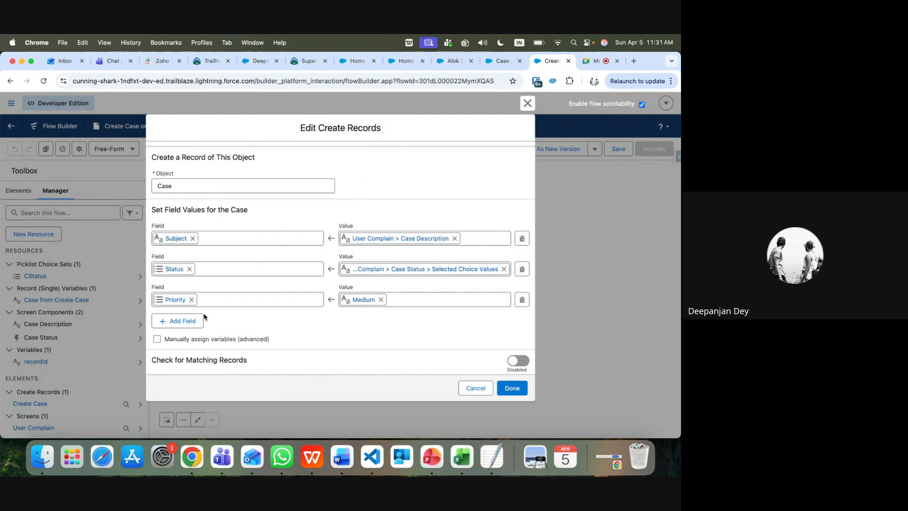
click(189, 320)
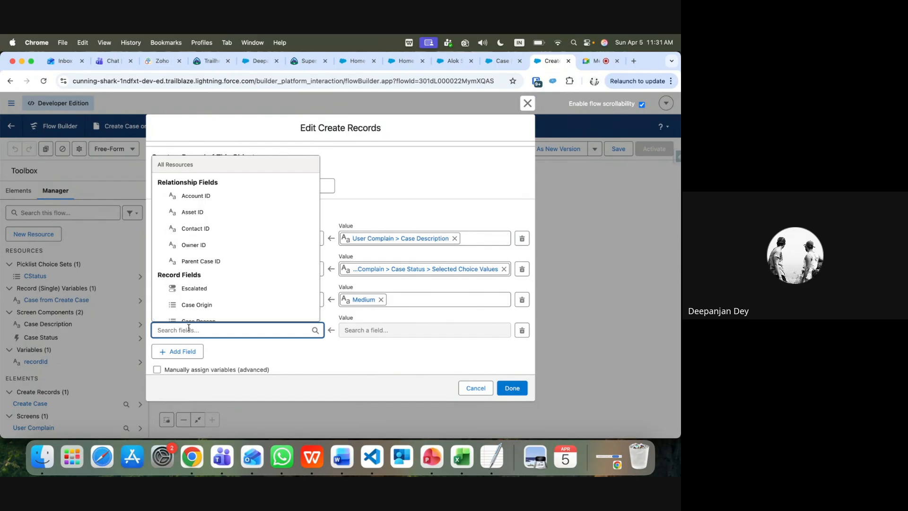
text(con)
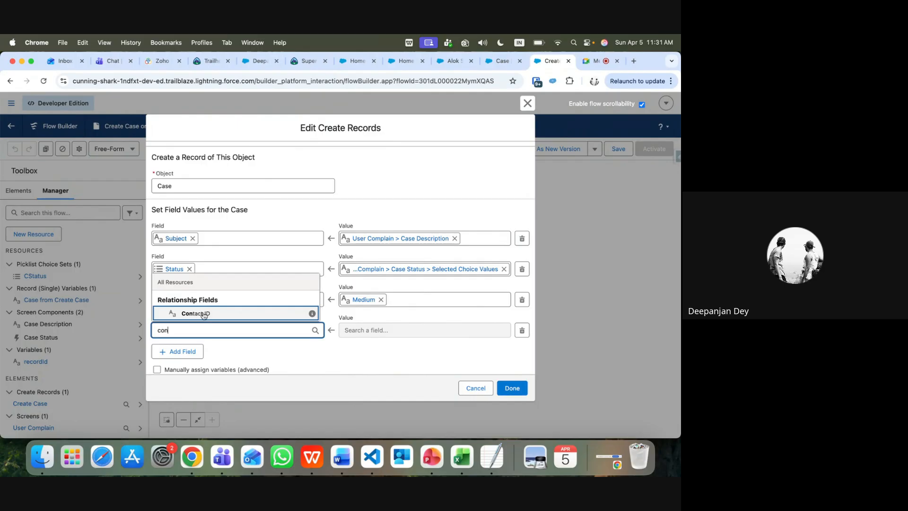
click(203, 313)
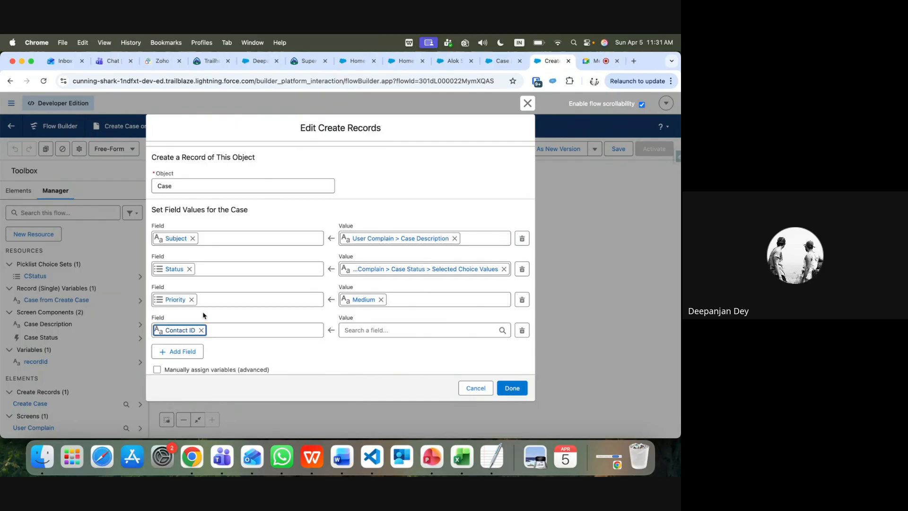
click(386, 332)
text(rec)
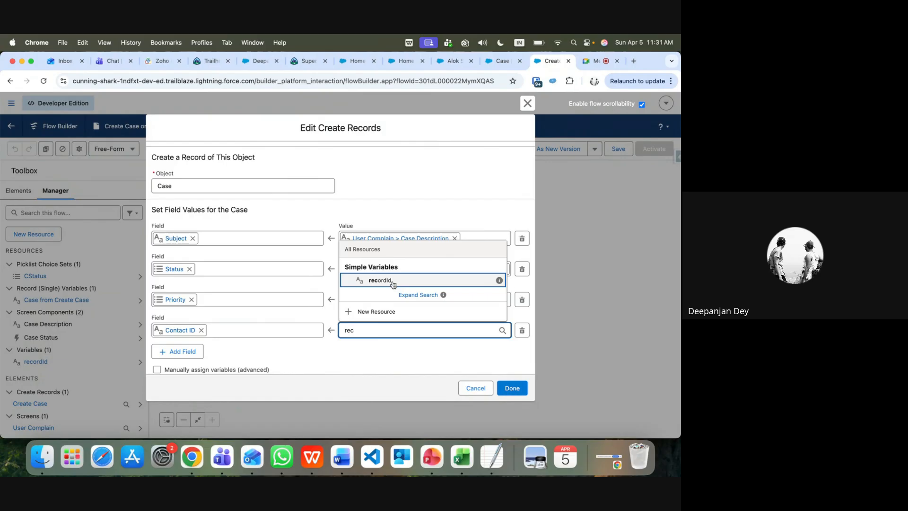
click(392, 281)
Apply the element settings, then save and activate the Create Case on Contact flow
click(512, 389)
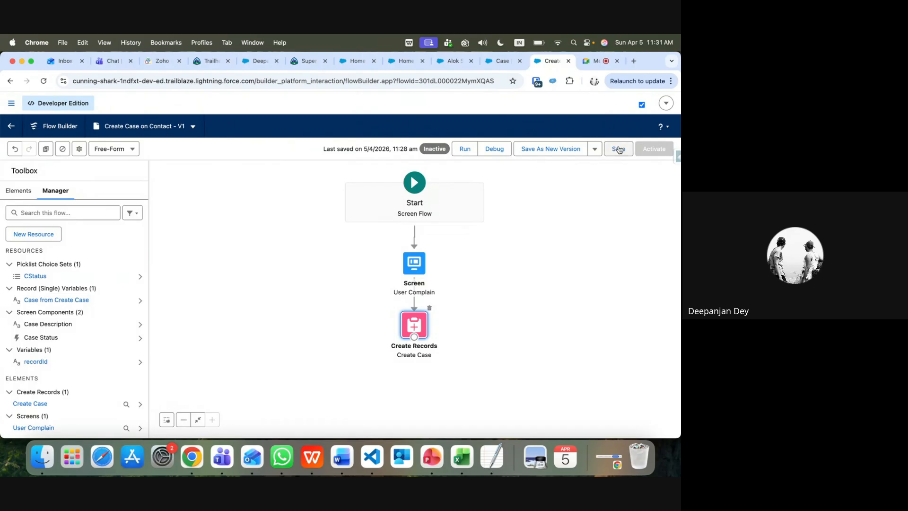
click(619, 149)
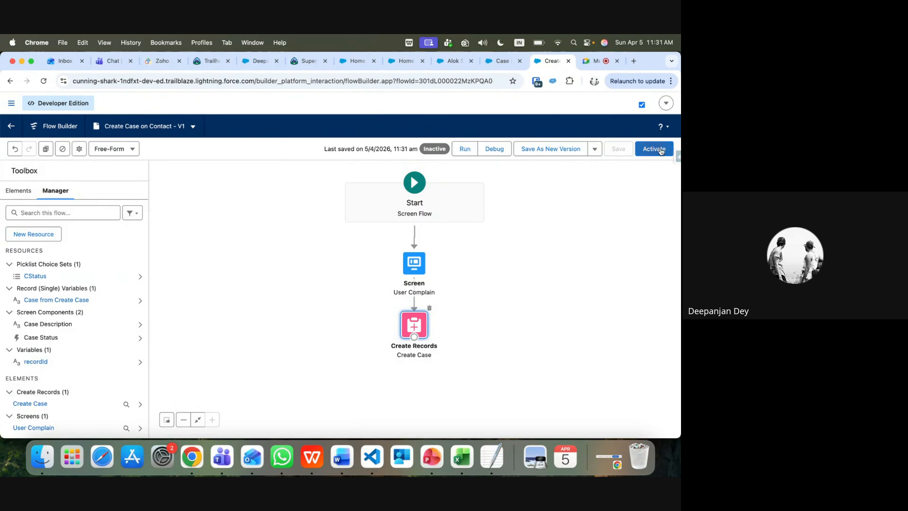
click(661, 151)
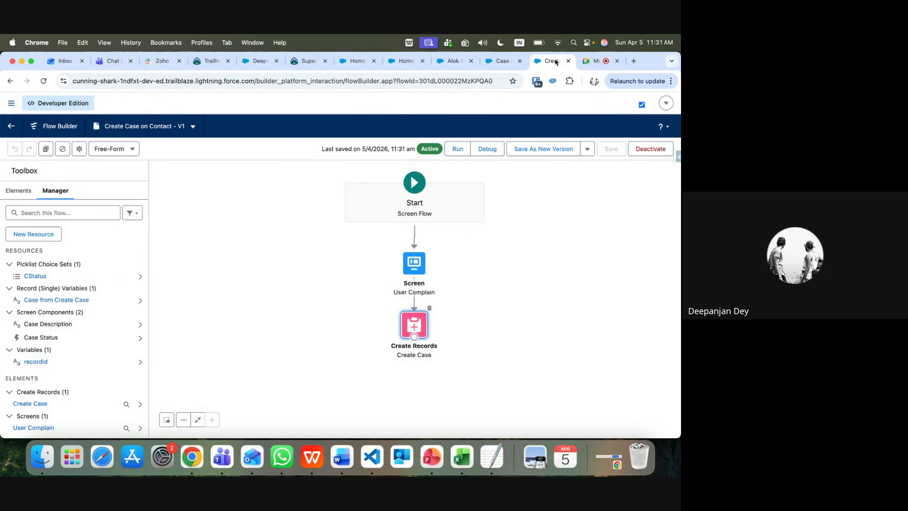
Return to the contact's record page, show its Details, and open the Setup gear menu
click(451, 65)
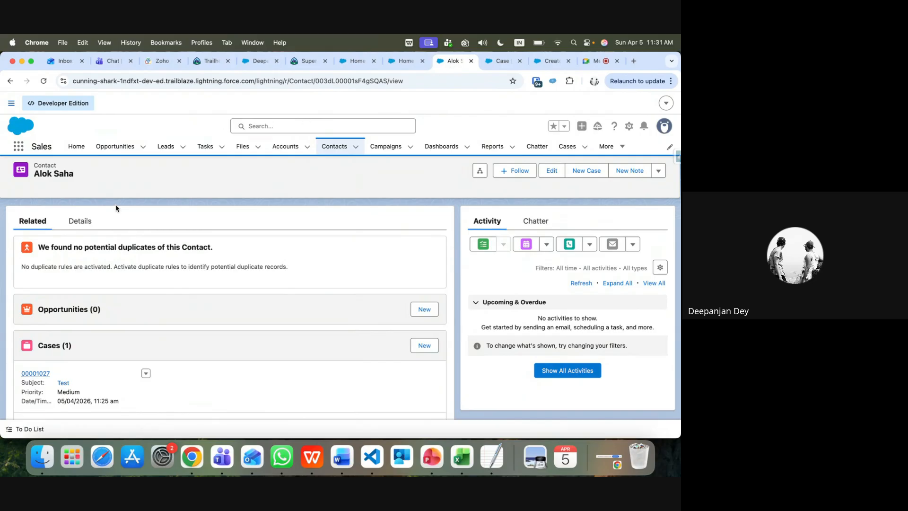
click(88, 223)
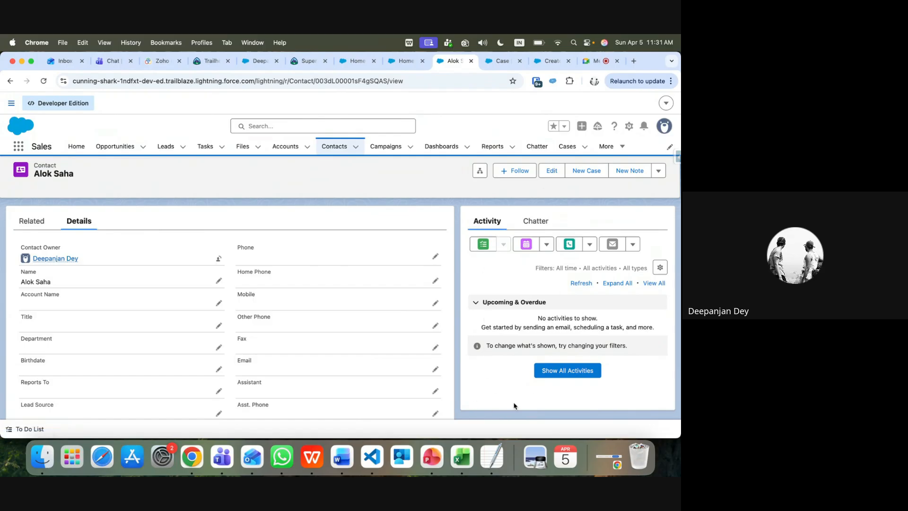
click(629, 125)
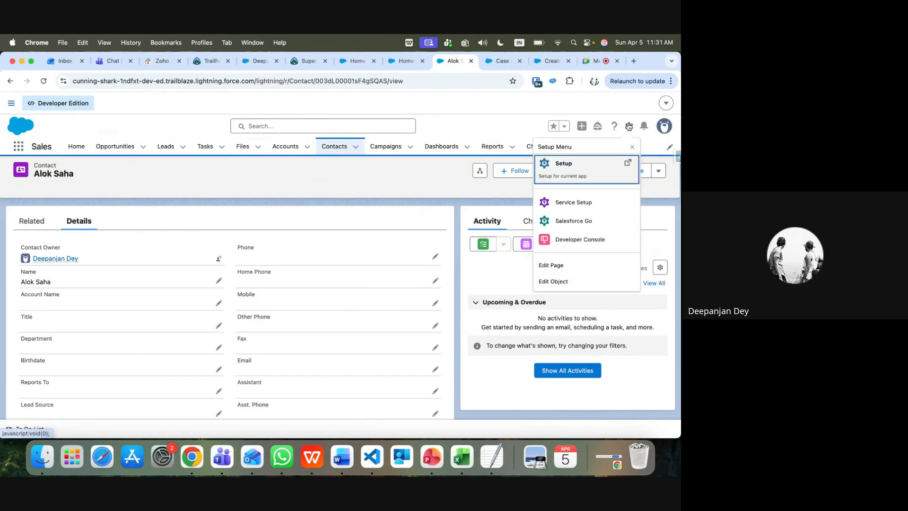
Edit the page and drag a Flow component from the 'flo' search below Activity
click(557, 266)
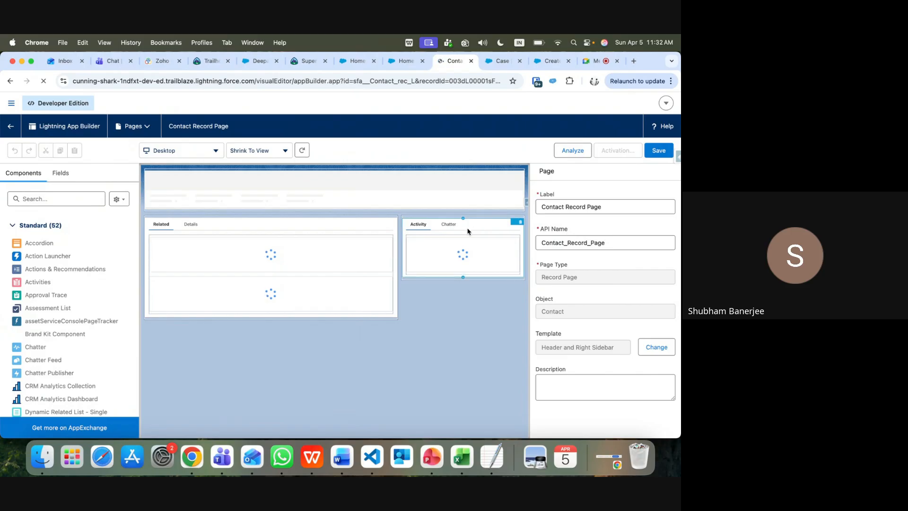
click(59, 198)
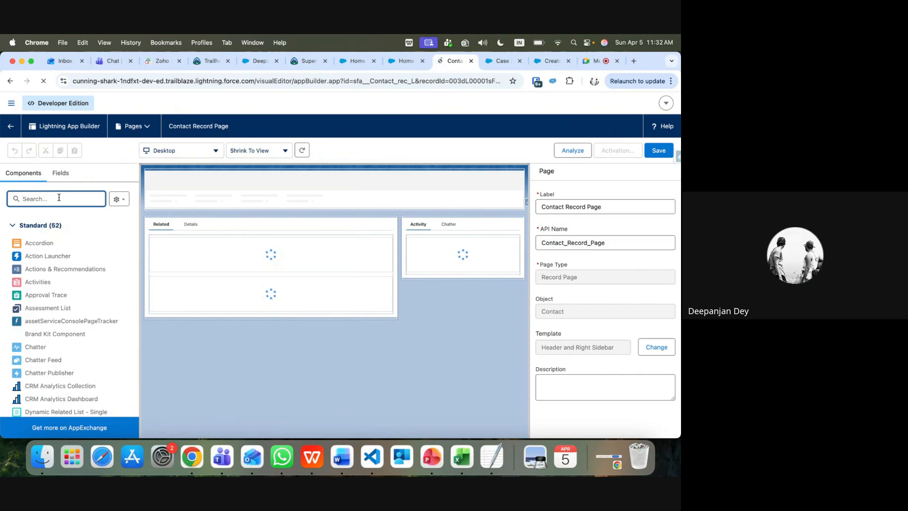
text(flo)
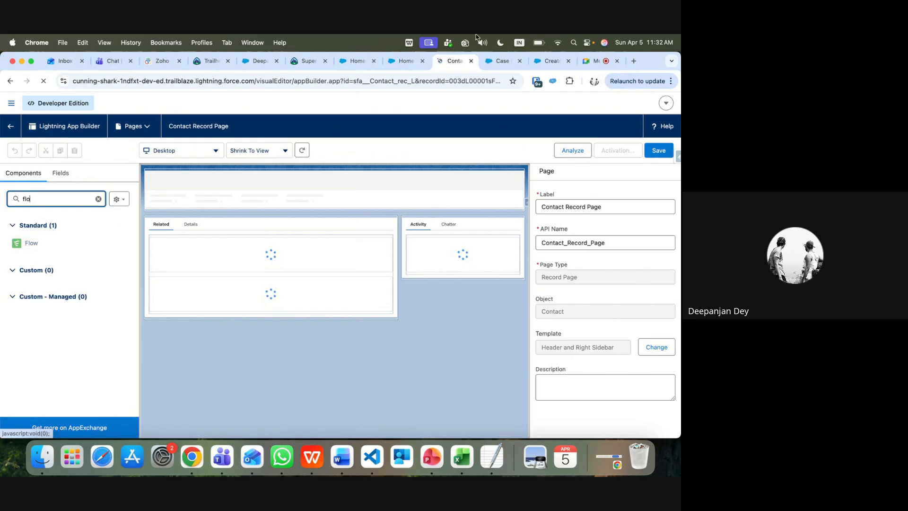
click(549, 61)
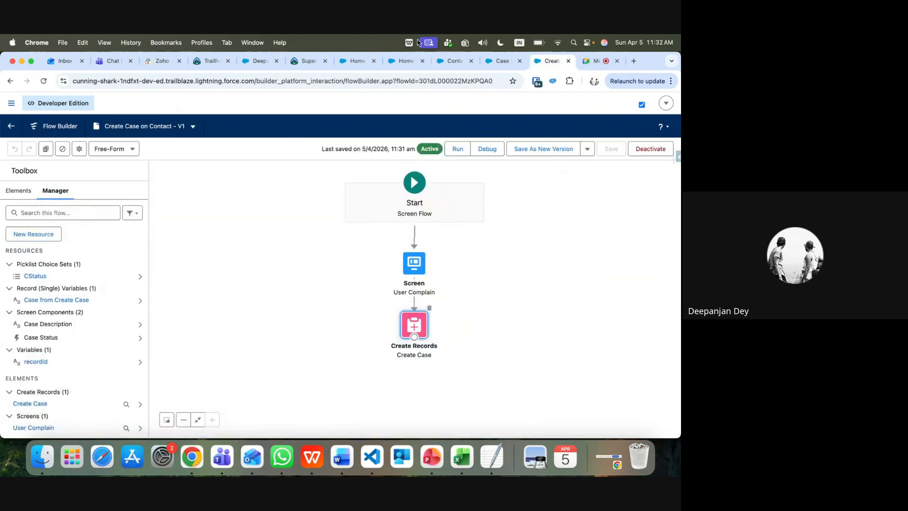
click(452, 61)
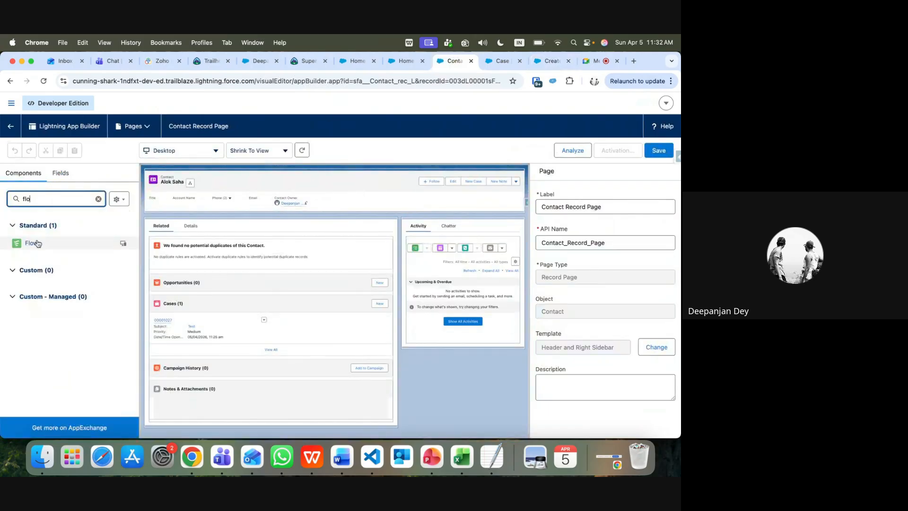
drag(37, 243, 434, 347)
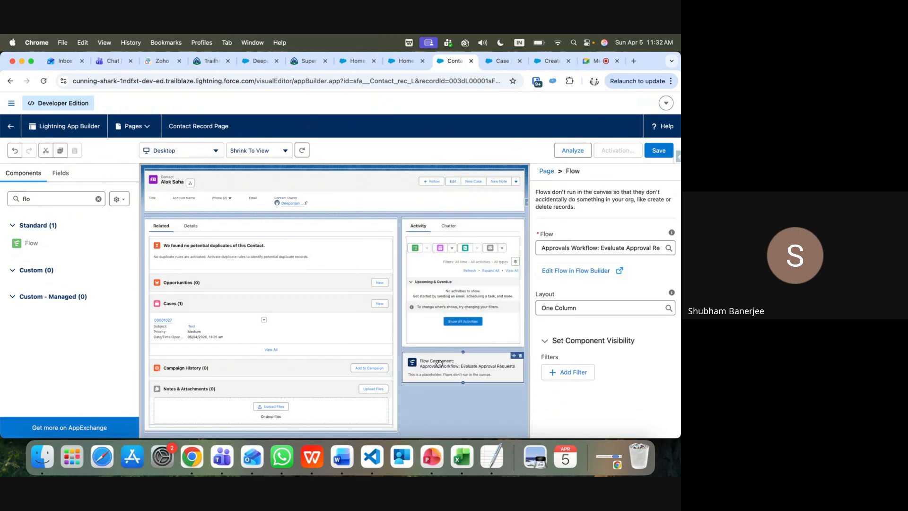
Clear the Flow component's preselected flow, leaving its Flow field empty
click(605, 249)
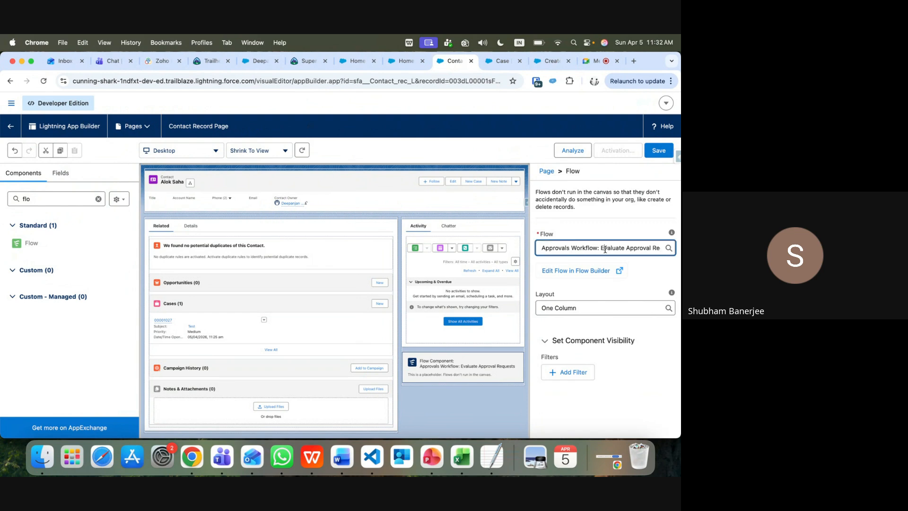
key(super+a)
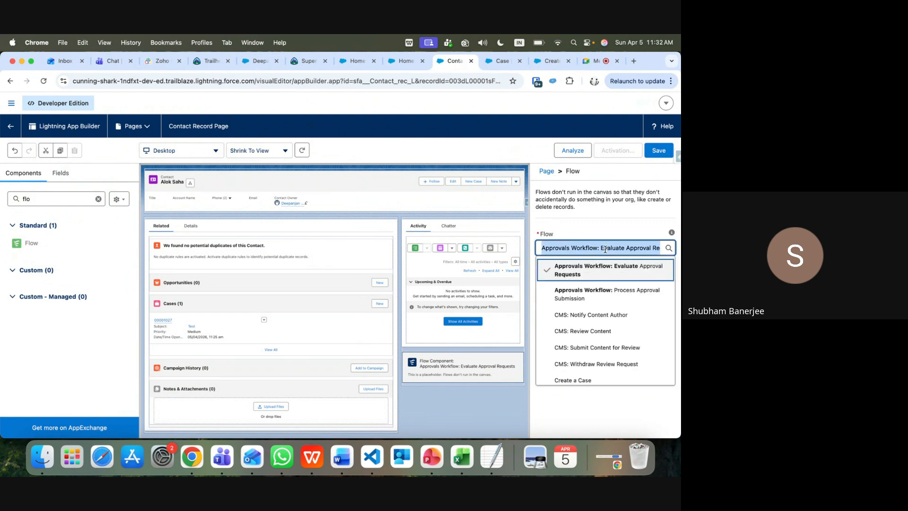
key(BackSpace)
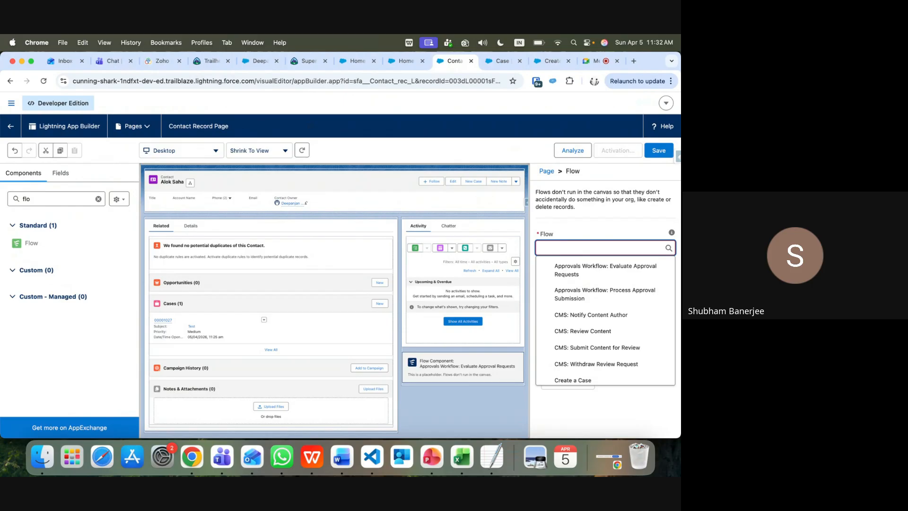
text(cr)
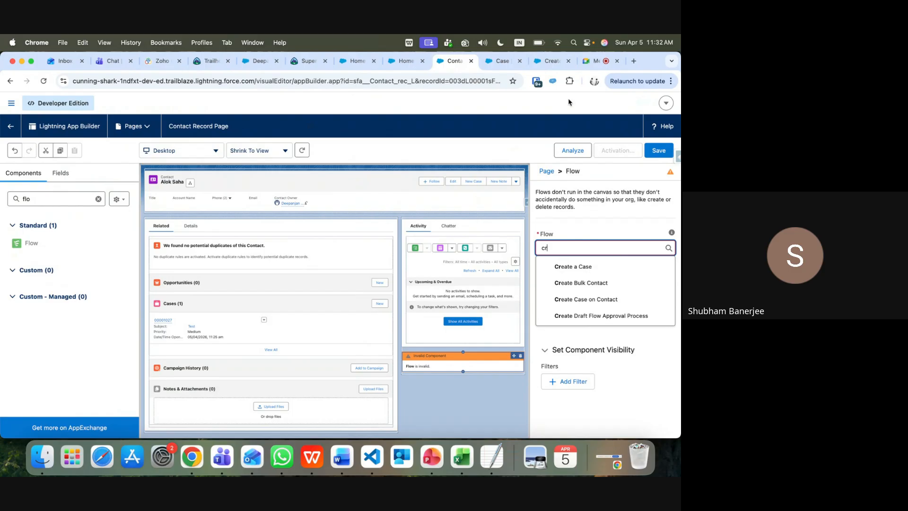
click(552, 61)
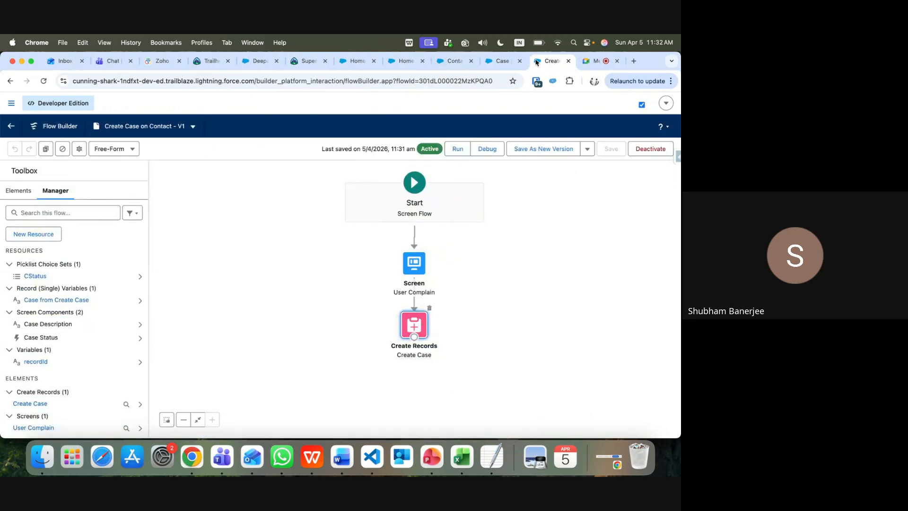
click(501, 61)
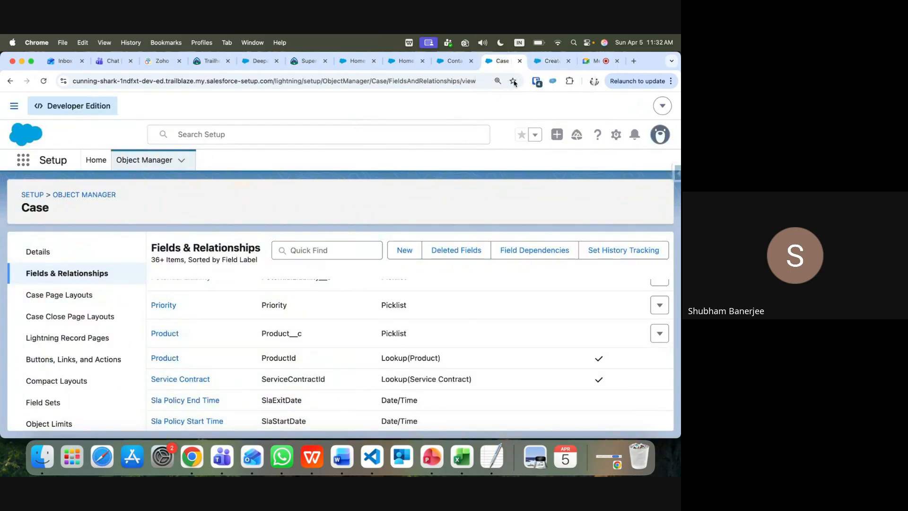
click(454, 65)
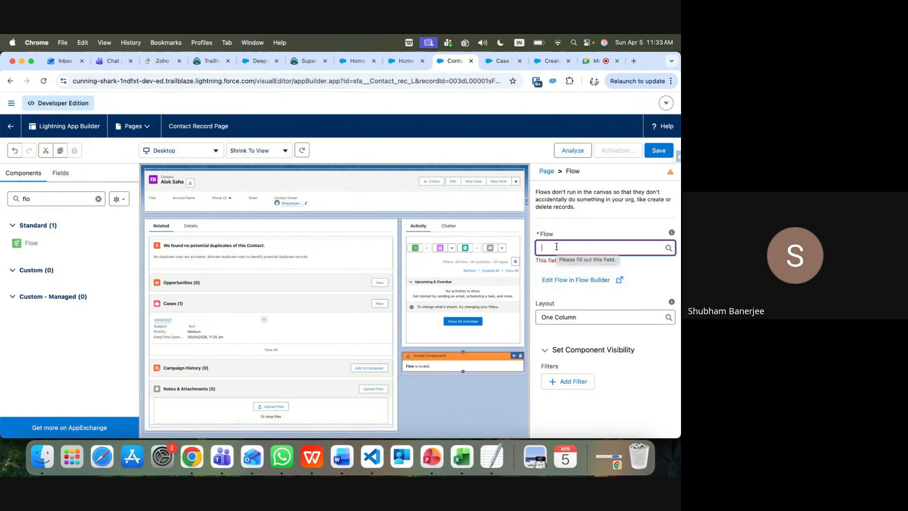
Delete the Salesforce and force.com stored site data in Chrome's site settings
click(63, 81)
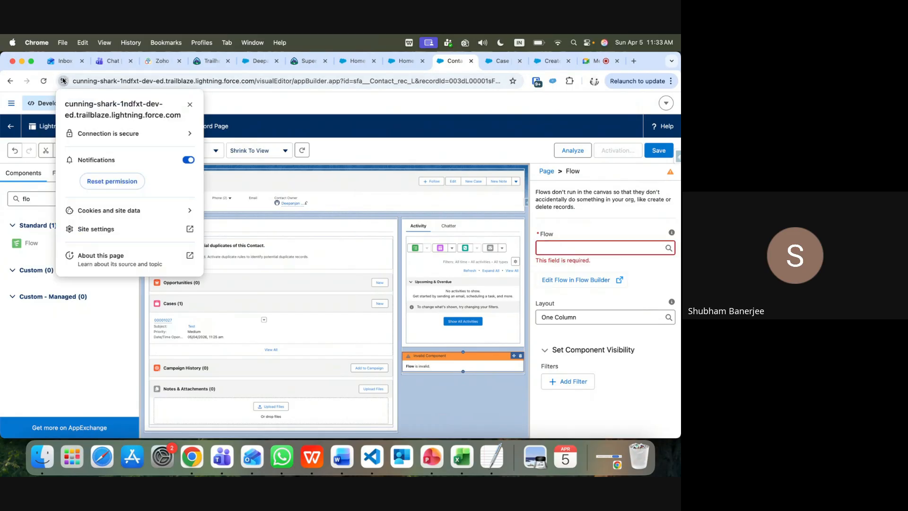
click(184, 211)
click(185, 210)
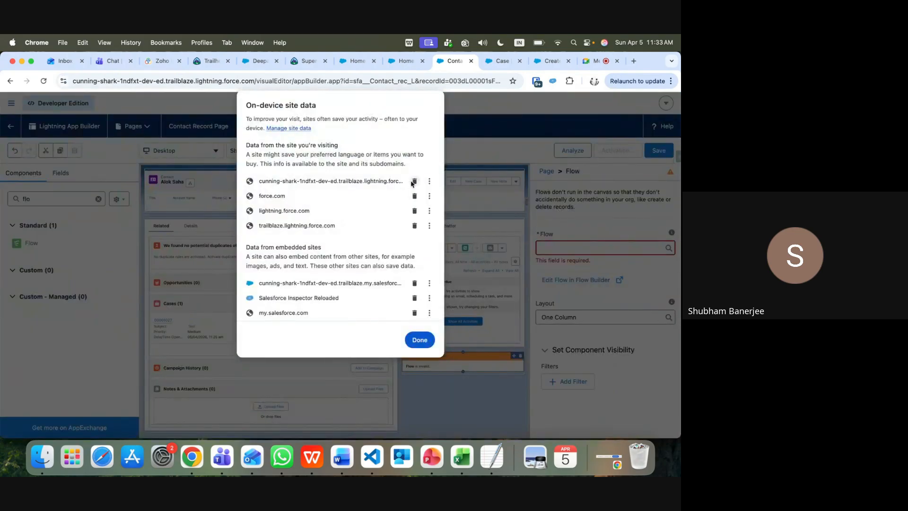
click(414, 182)
click(414, 182)
click(417, 318)
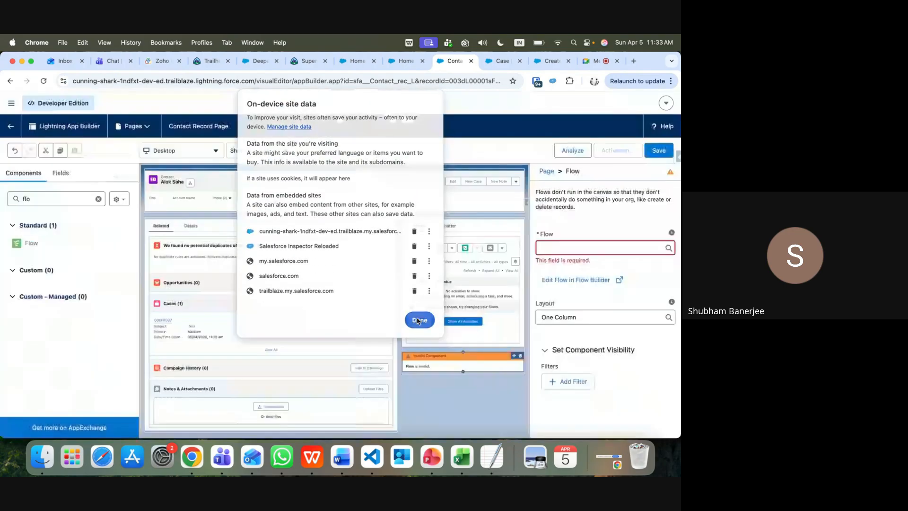
Reload the Lightning App Builder page to apply the cleared site data
click(216, 104)
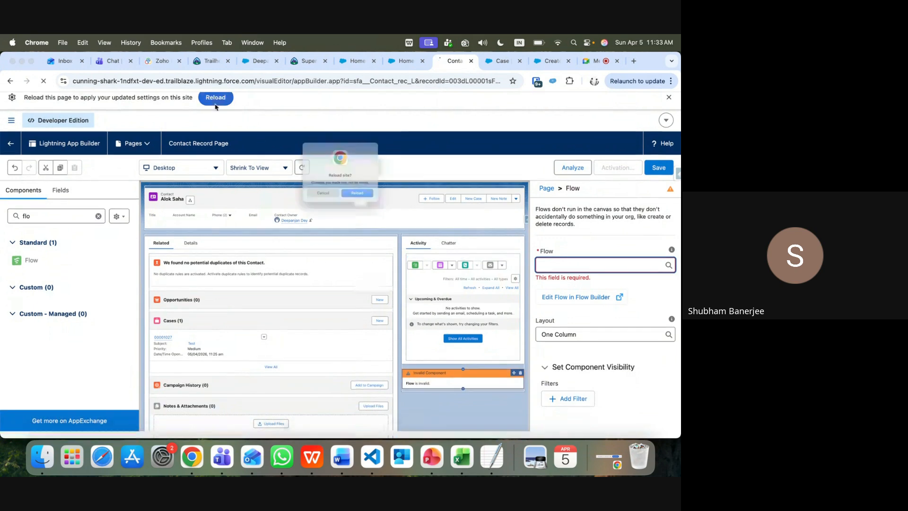
click(357, 207)
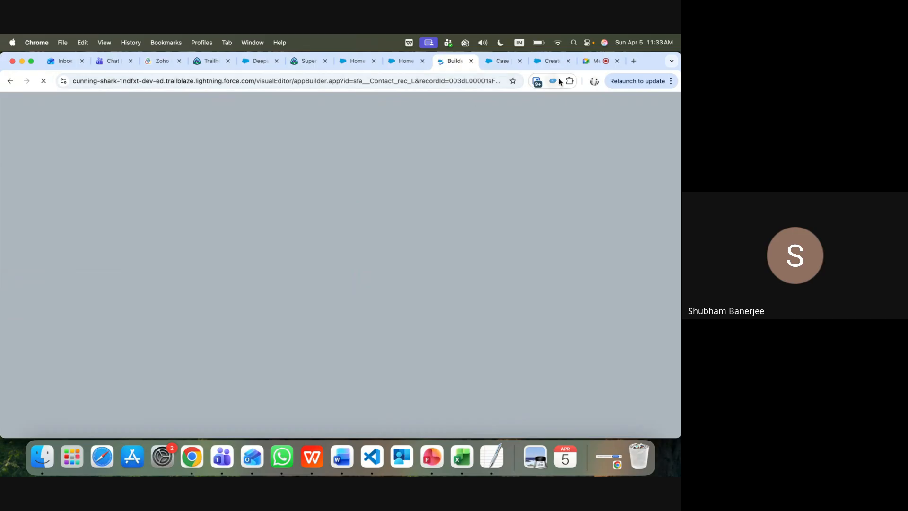
click(552, 64)
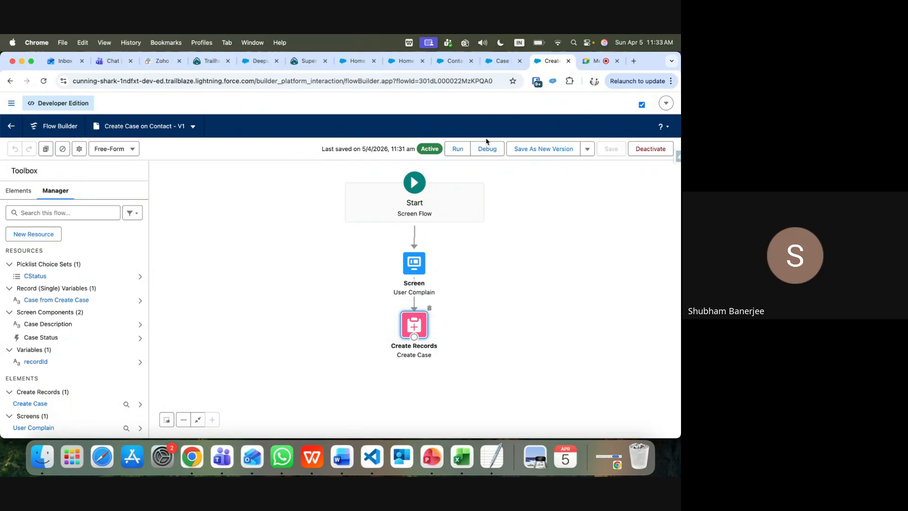
Dismiss the Save As New Version dialog unsaved and return to the Contact Record Page
click(541, 151)
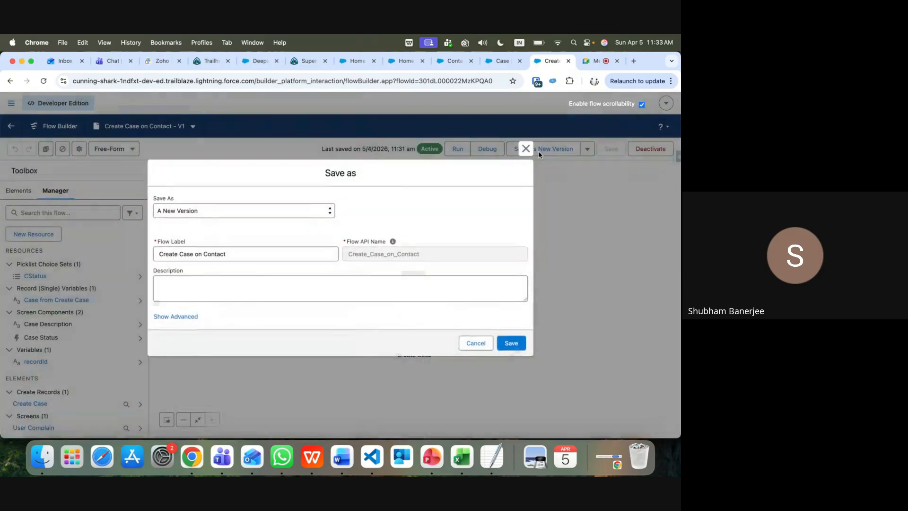
click(528, 147)
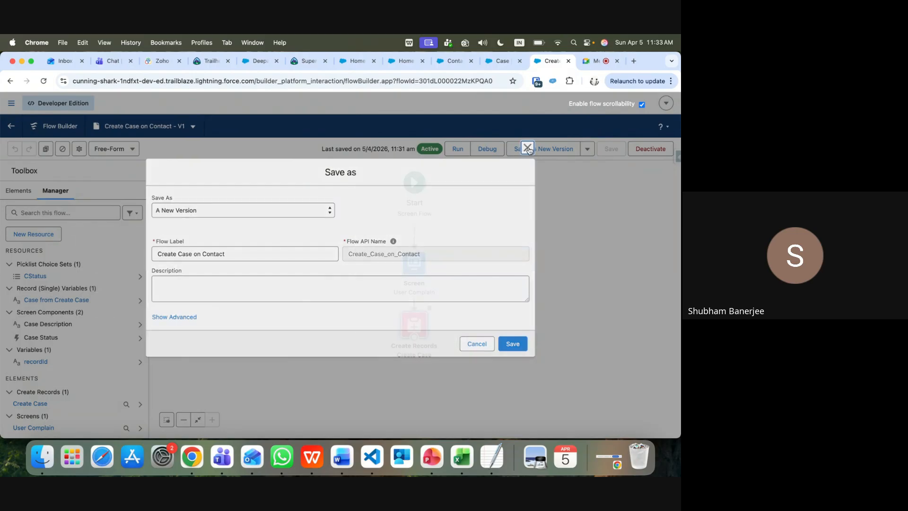
click(454, 61)
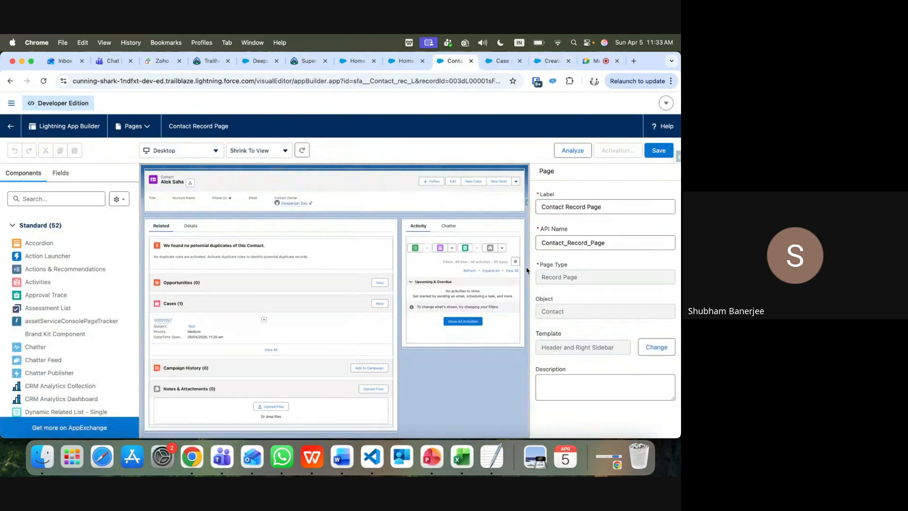
Drag a Flow component from the 'flo' search below the Activity panel
click(44, 198)
text(flo)
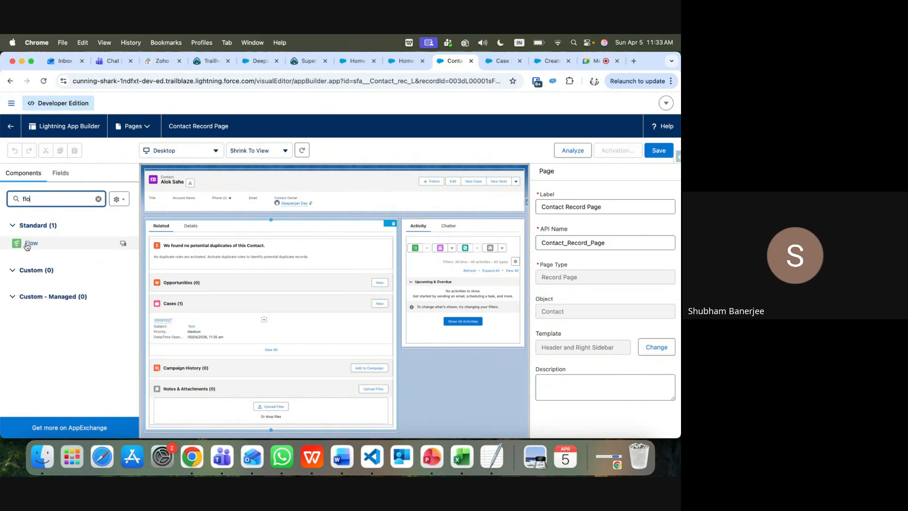
drag(31, 243, 447, 355)
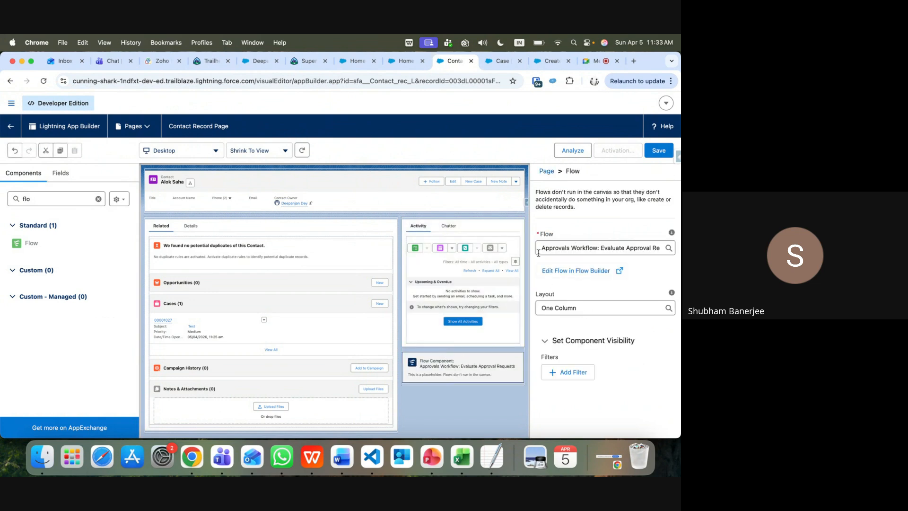
Set the Flow component to run Create Case on Contact and save the page
drag(539, 248, 680, 248)
key(BackSpace)
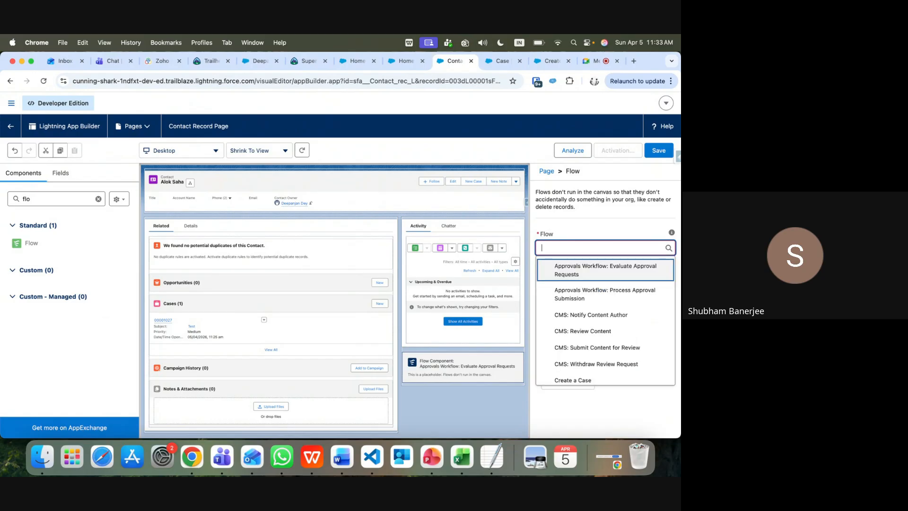
text(Cre)
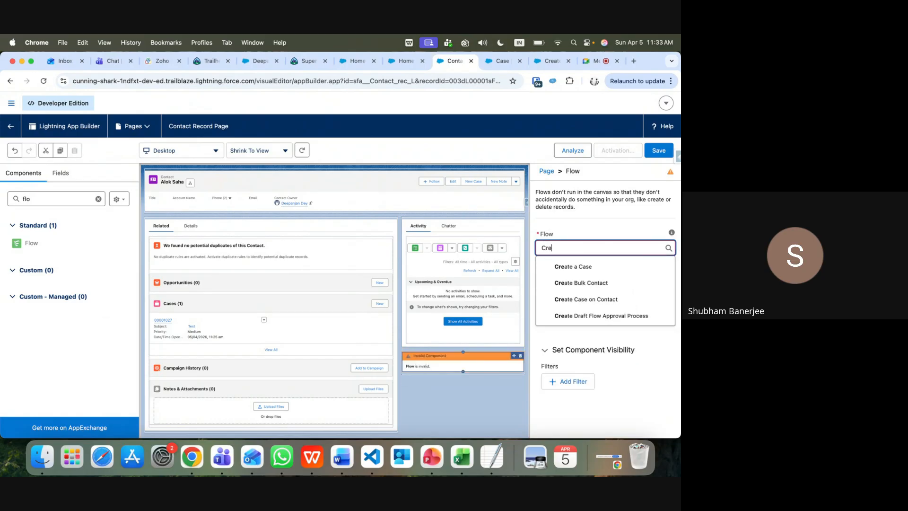
click(596, 299)
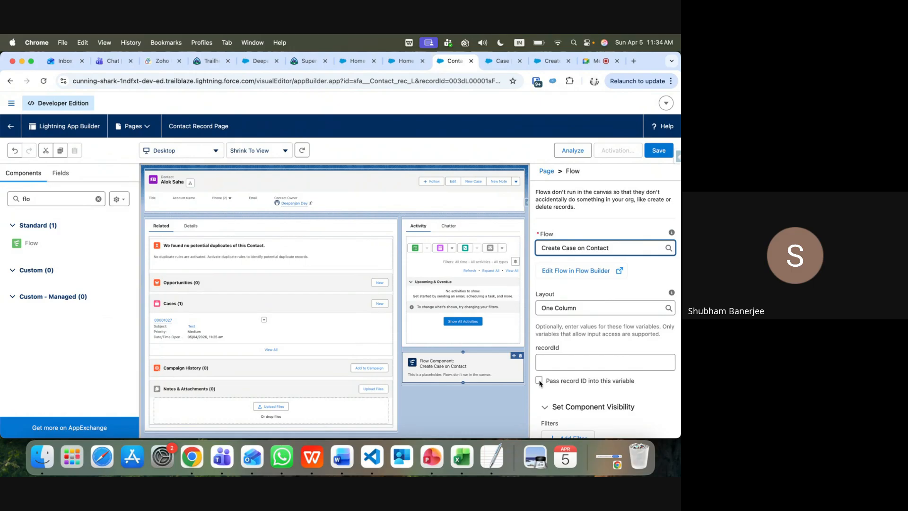
click(661, 155)
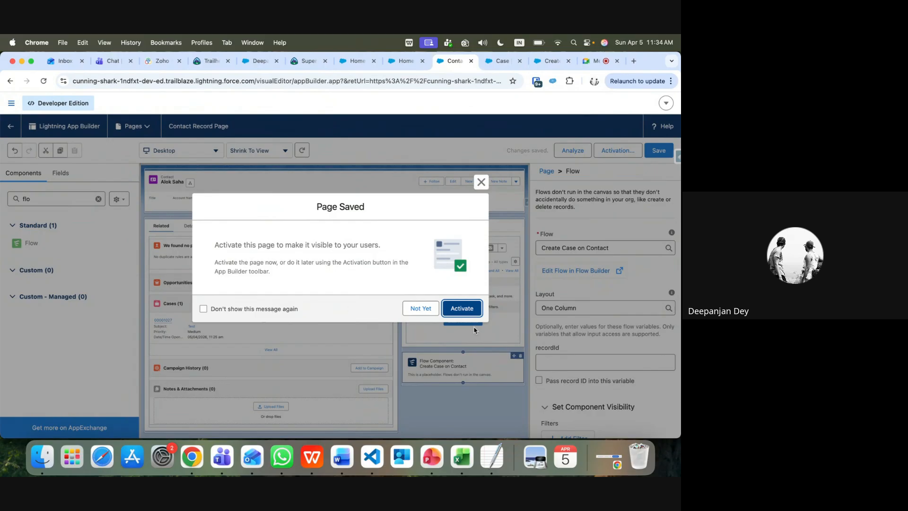
Activate the Contact Record Page as org default for Desktop and phone, then save
click(459, 310)
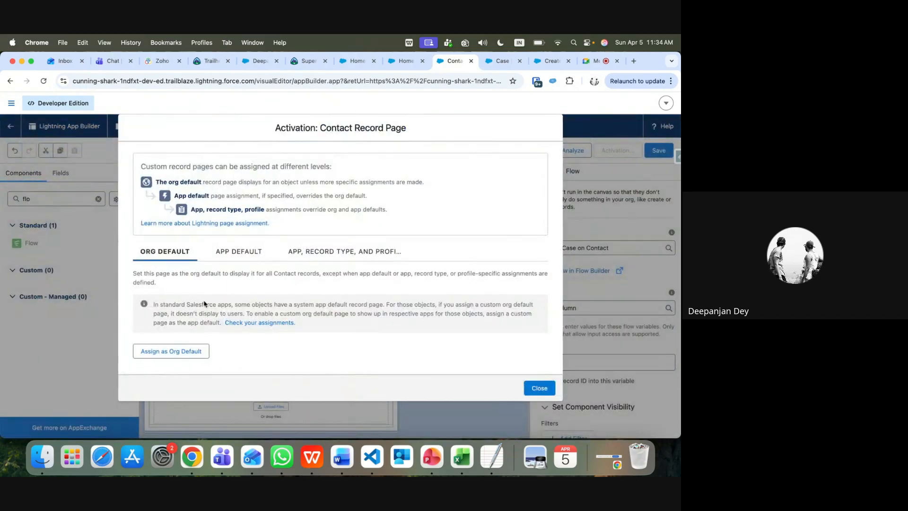
click(245, 251)
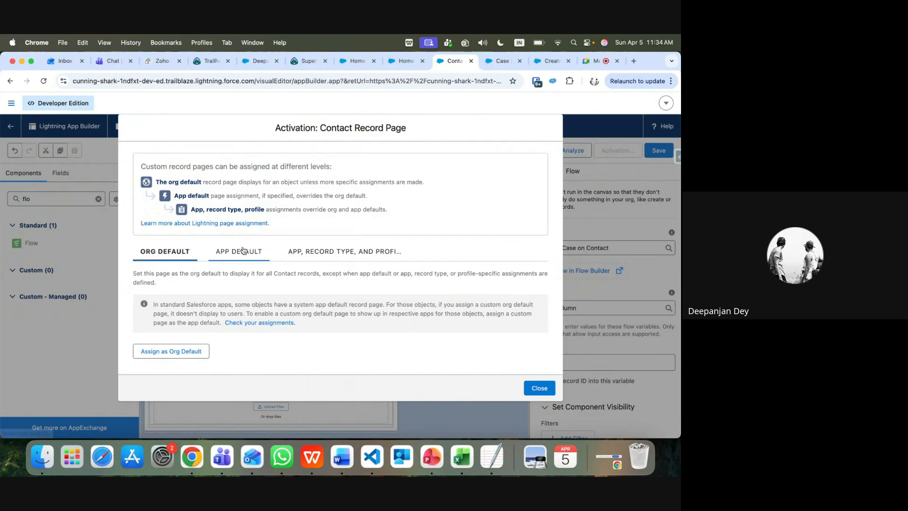
click(330, 251)
click(155, 247)
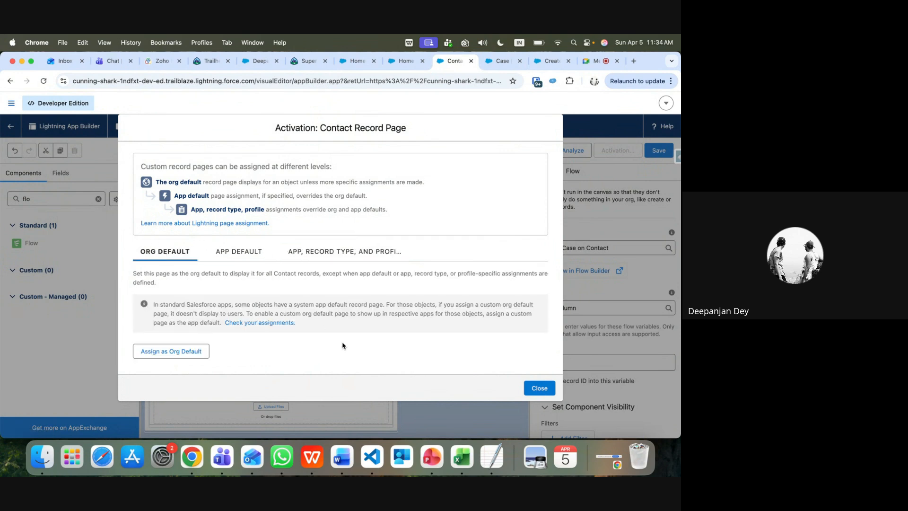
click(172, 350)
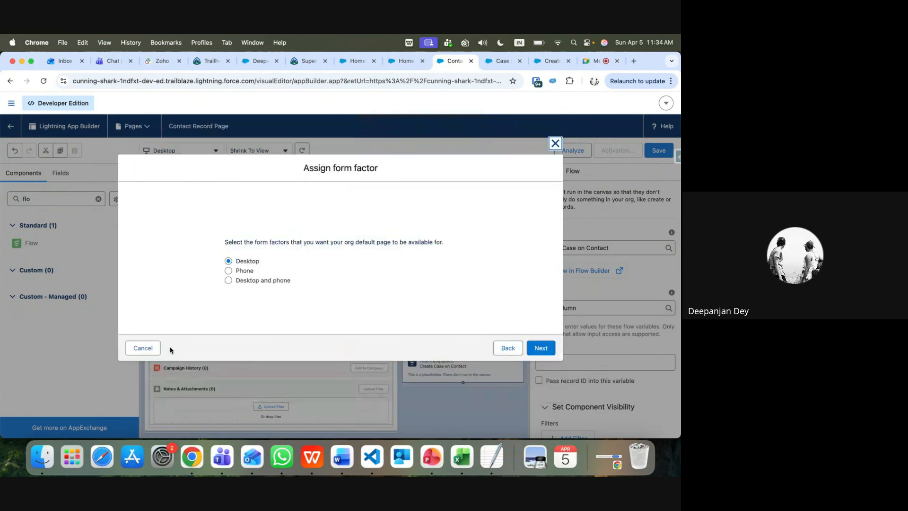
click(228, 280)
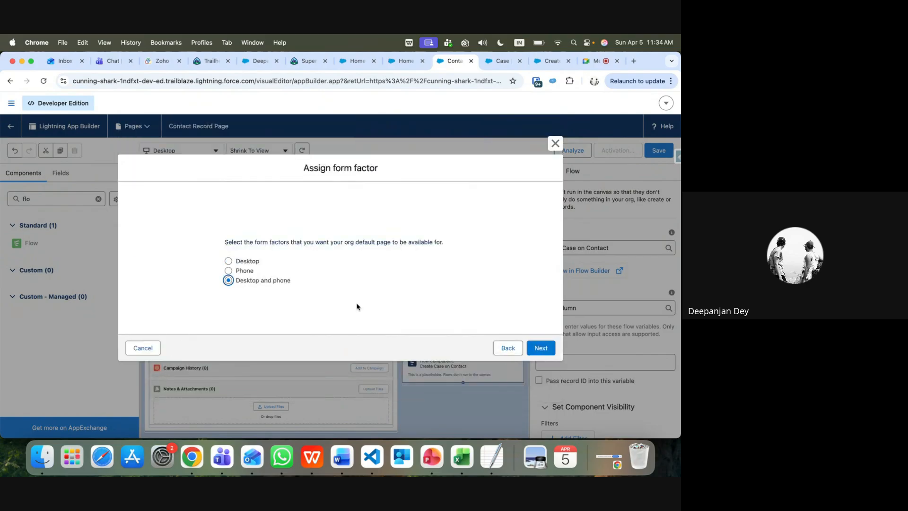
click(541, 350)
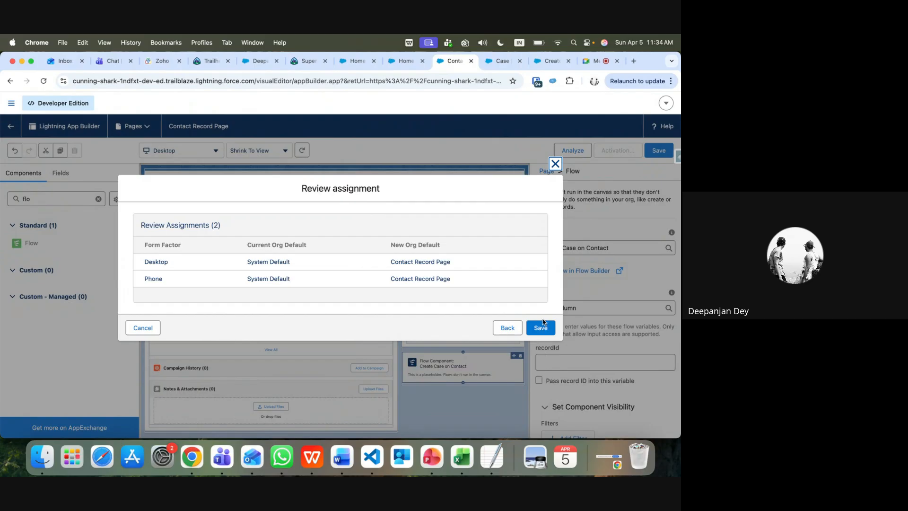
click(541, 328)
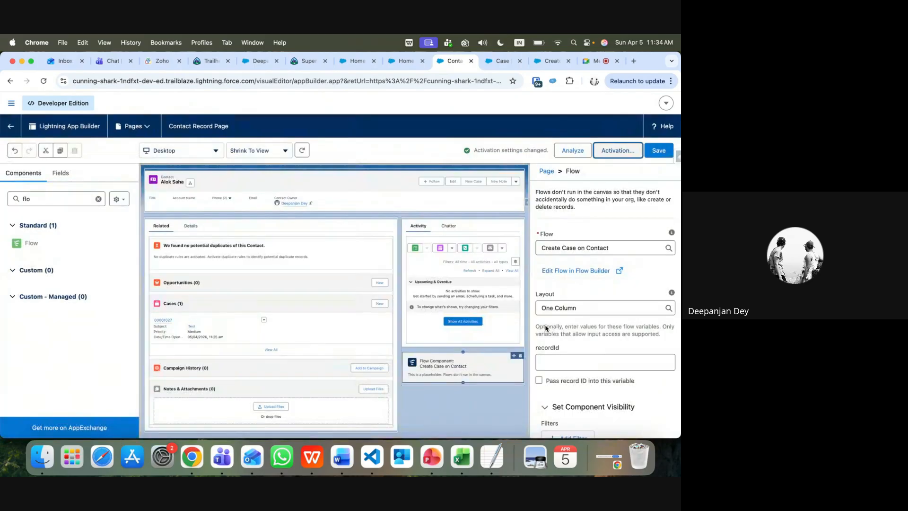
click(659, 151)
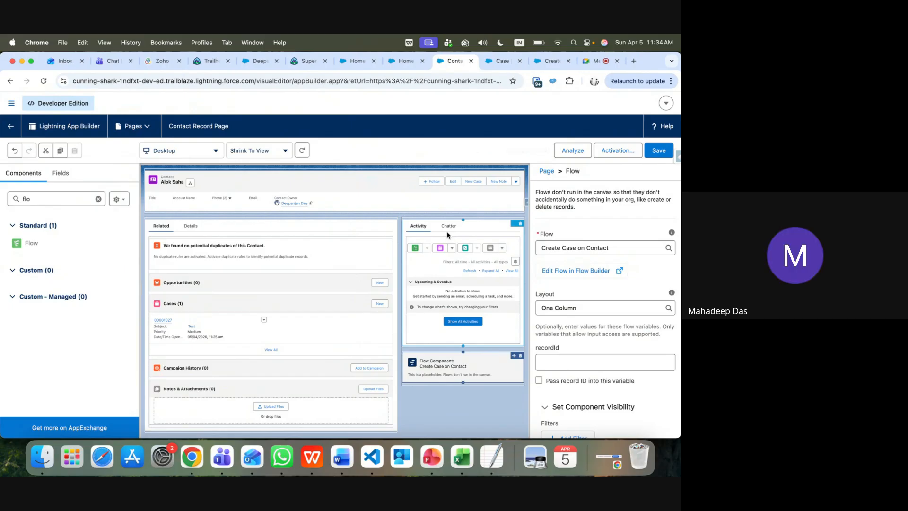
Tick 'Pass record ID into this variable' for recordId, save, and go back to the contact
click(538, 382)
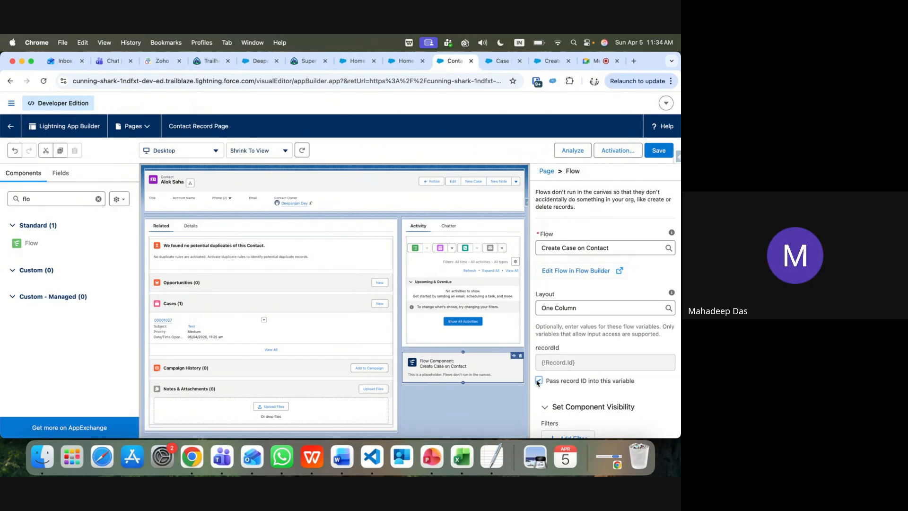
click(658, 151)
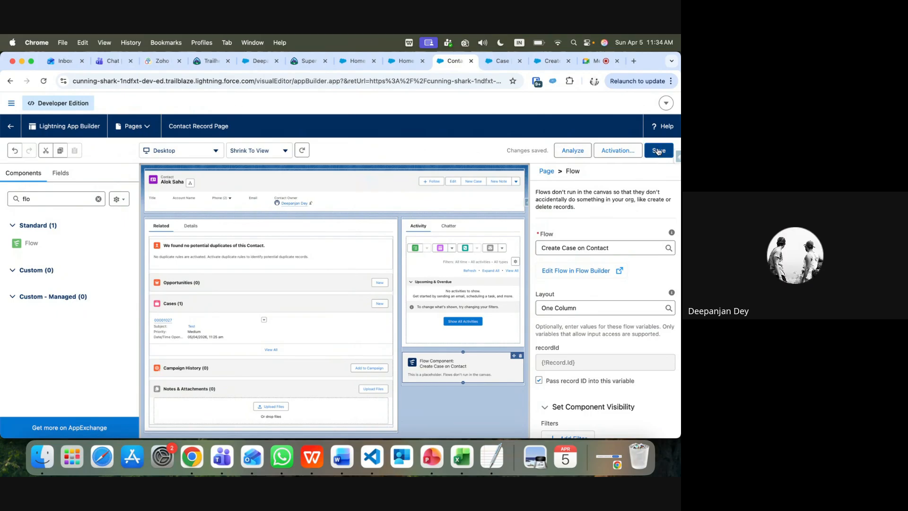
click(10, 81)
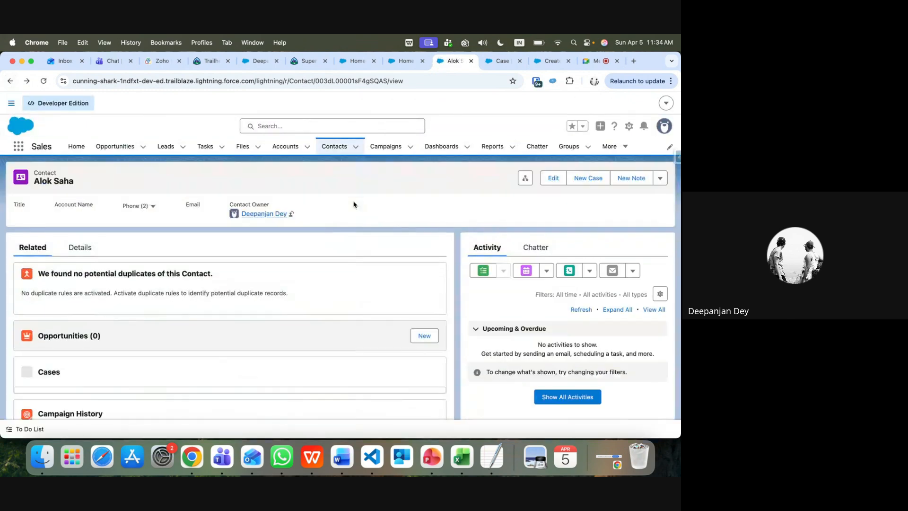
Submit the contact's flow form with Case Description 'Testing' and Case Status New
scroll(520, 329, down, 2)
scroll(519, 328, down, 3)
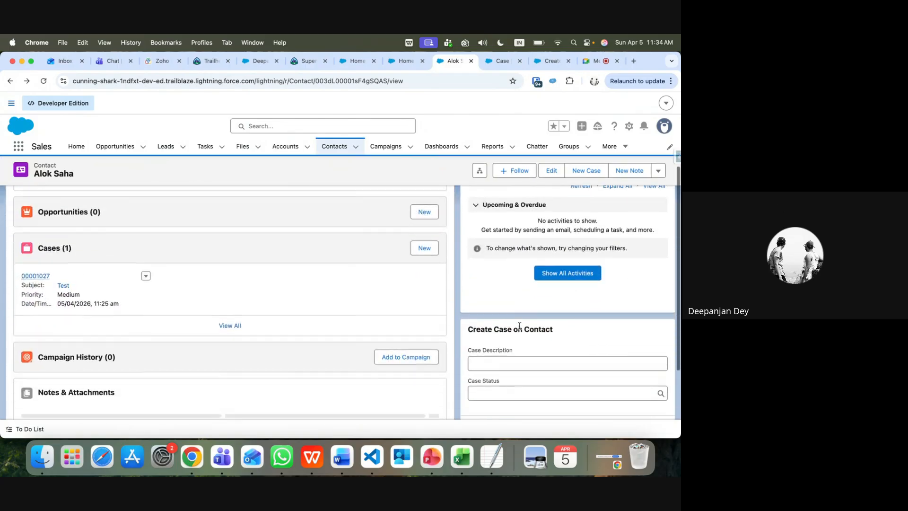
click(502, 313)
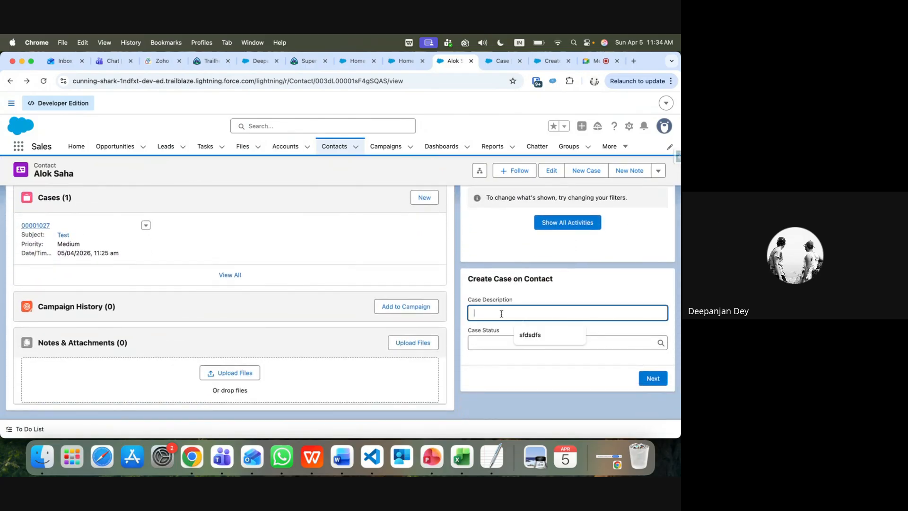
text(Testing)
click(510, 344)
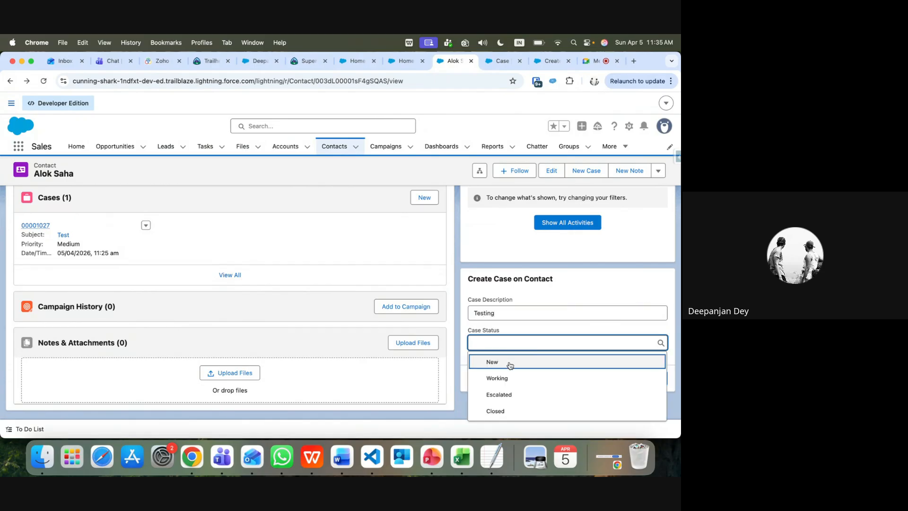
click(493, 362)
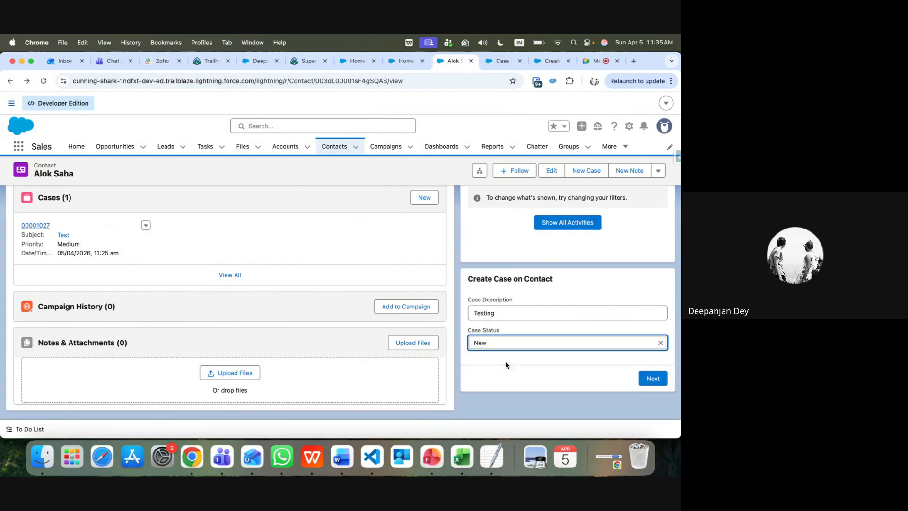
click(653, 378)
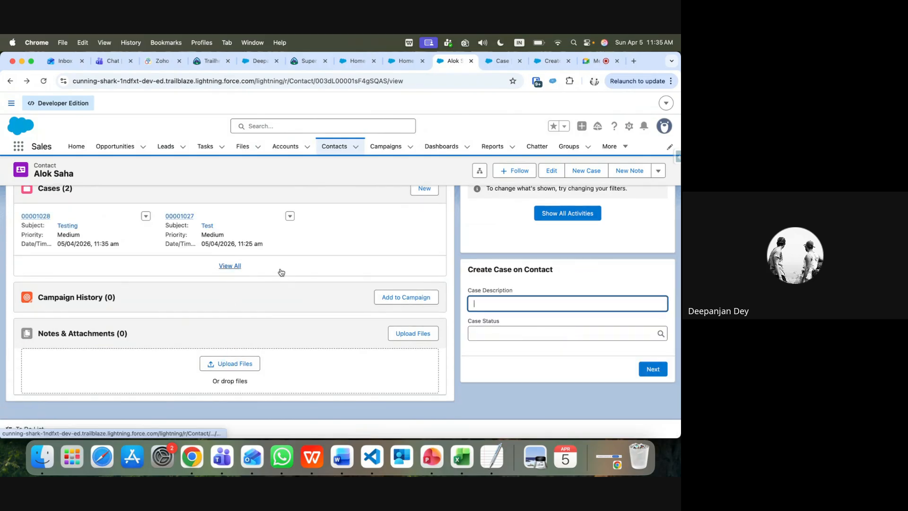
Open the newly created Testing case 00001028 from the contact's Cases list
scroll(148, 244, up, 1)
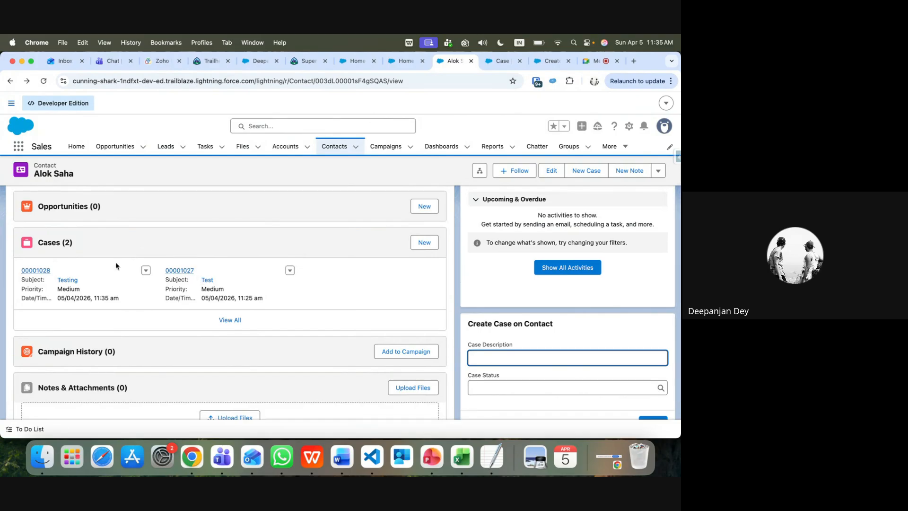
click(34, 271)
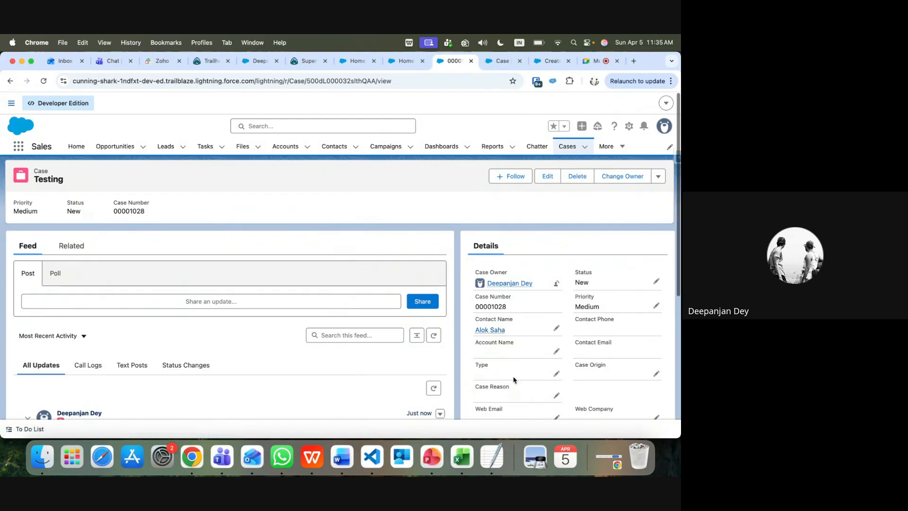
scroll(514, 379, down, 1)
scroll(514, 379, down, 2)
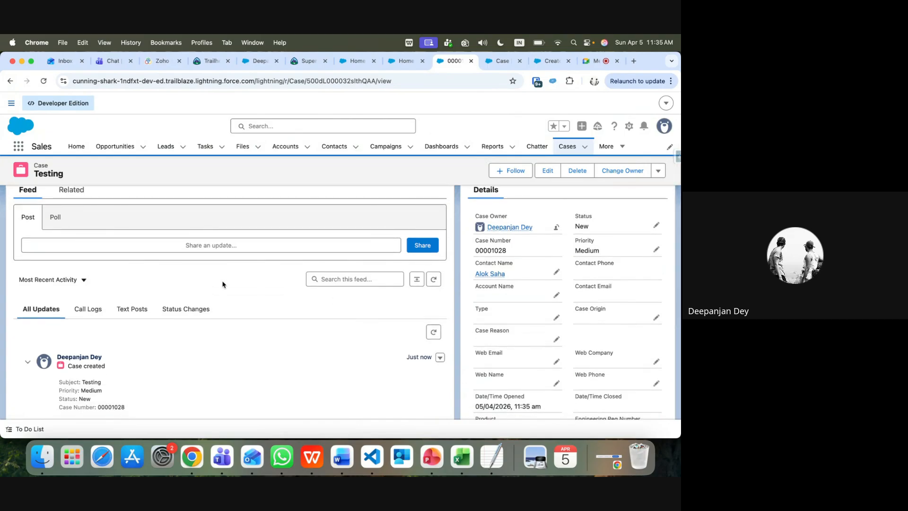
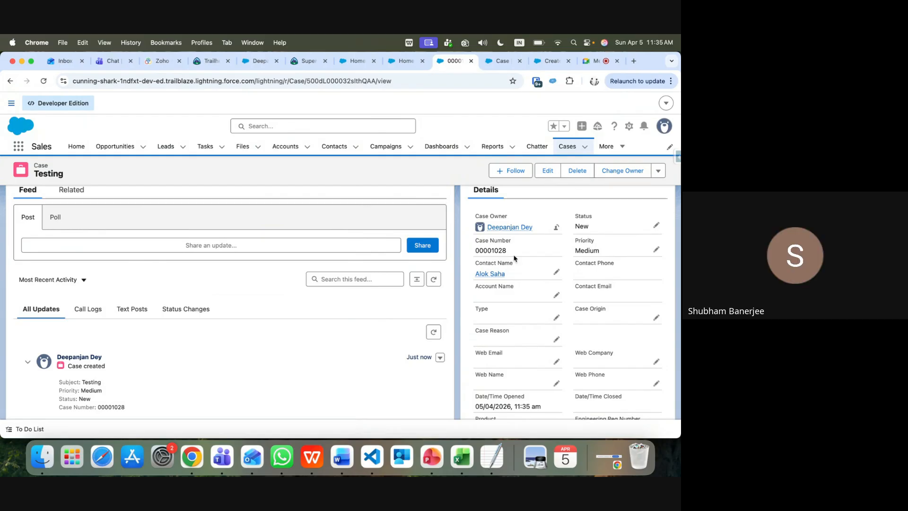
Leave the Testing case's Status at New and return to the Create Case on Contact flow
click(656, 225)
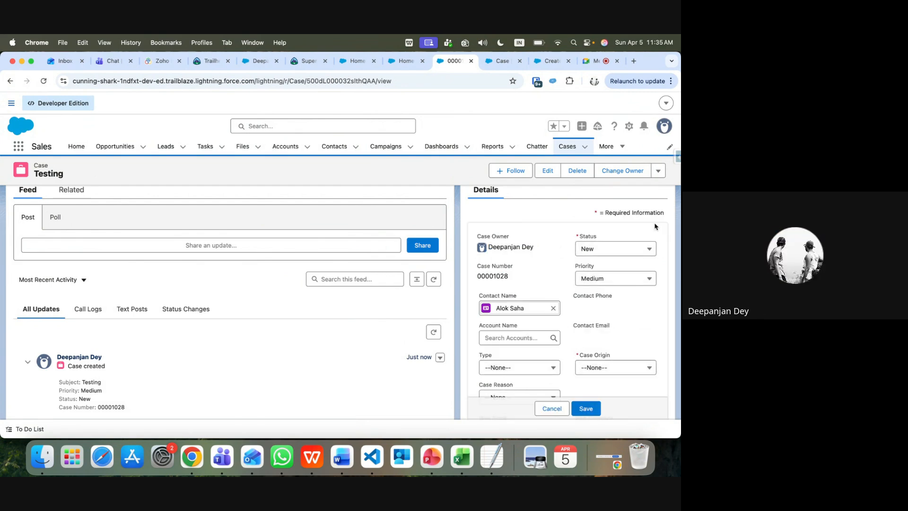
click(618, 248)
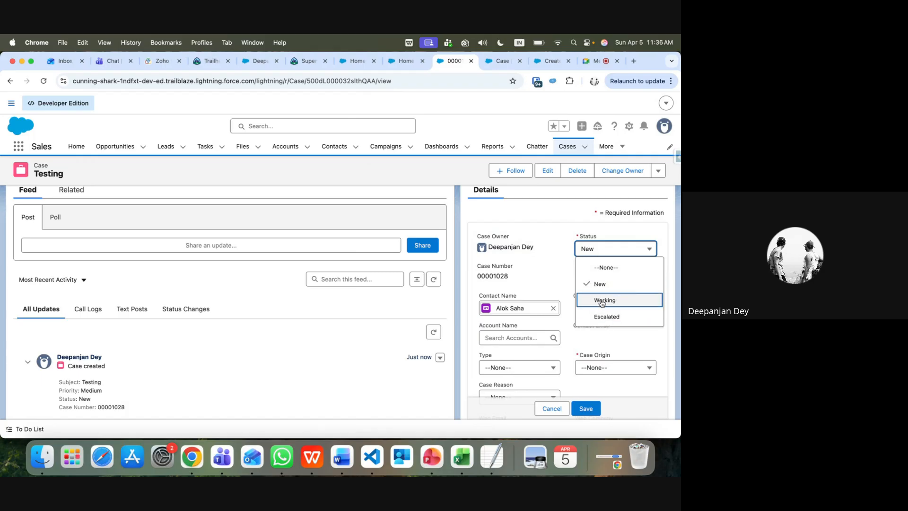
click(550, 212)
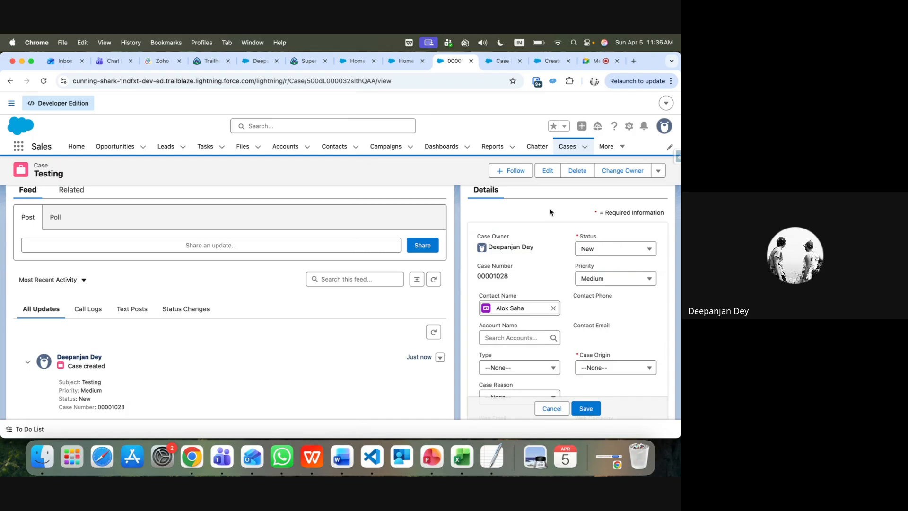
click(548, 60)
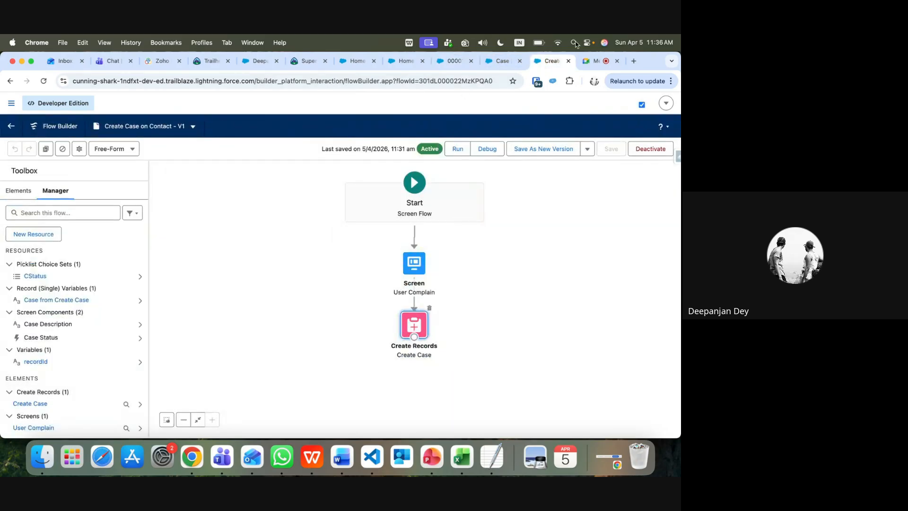
Close the Create Case on Contact flow, find Flows via Setup Quick Find, and start a New Flow
click(569, 61)
click(502, 60)
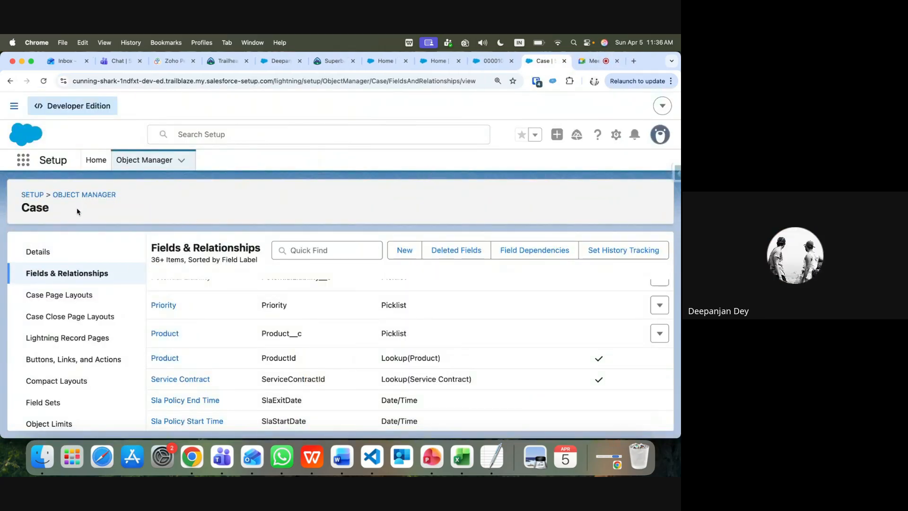
click(98, 163)
click(63, 190)
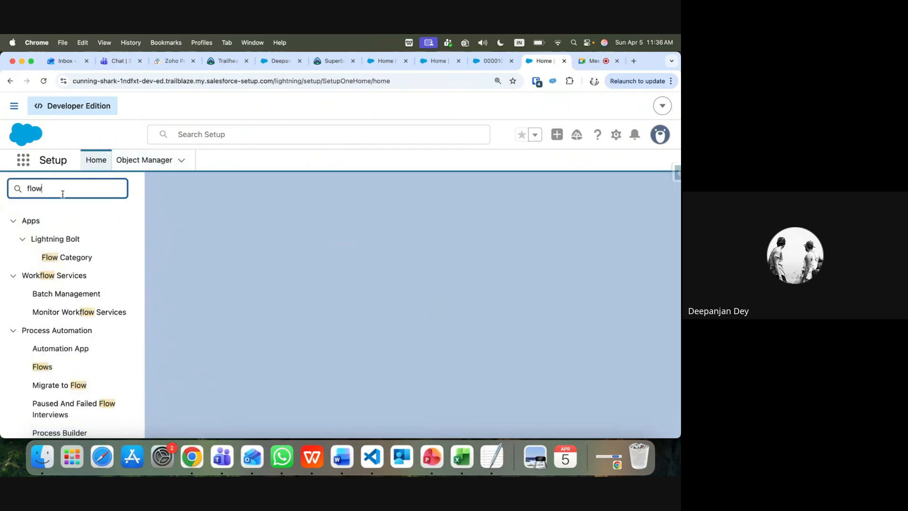
click(41, 369)
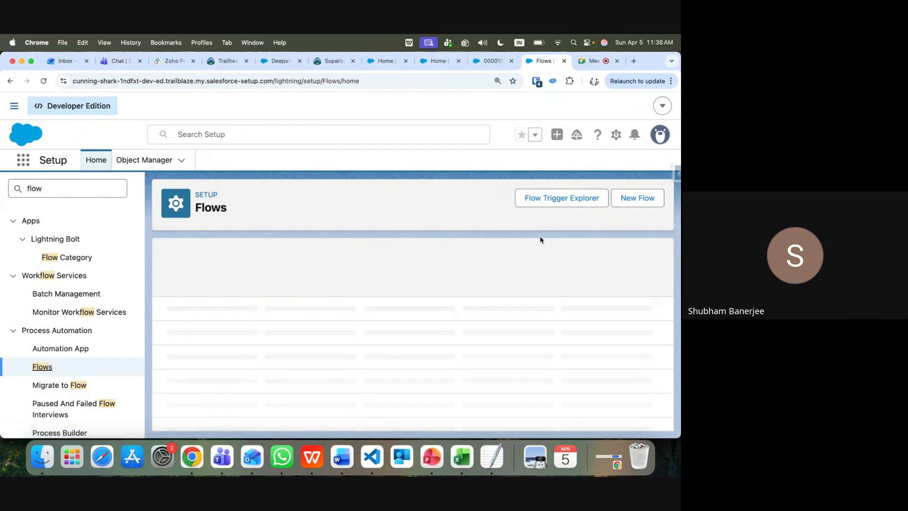
click(645, 200)
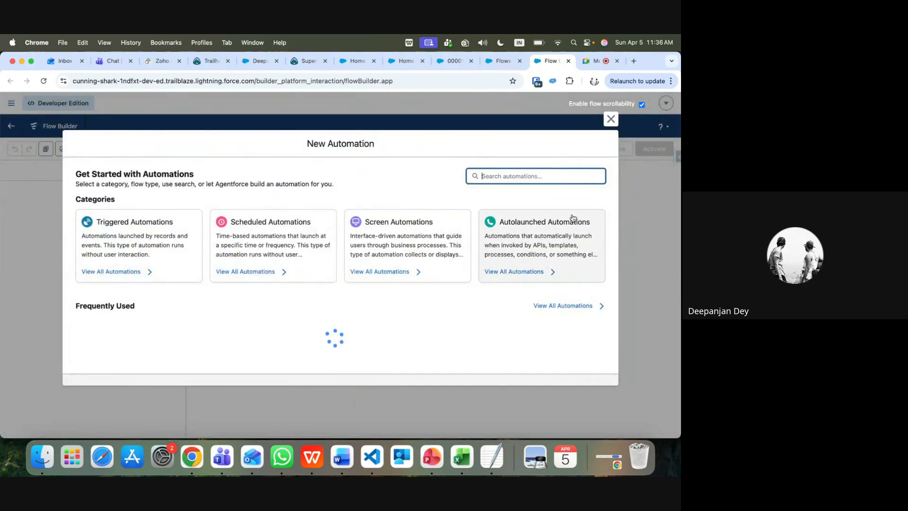
Create a Schedule-Triggered Flow starting 05-Apr-2026 at 12:00 am
click(279, 218)
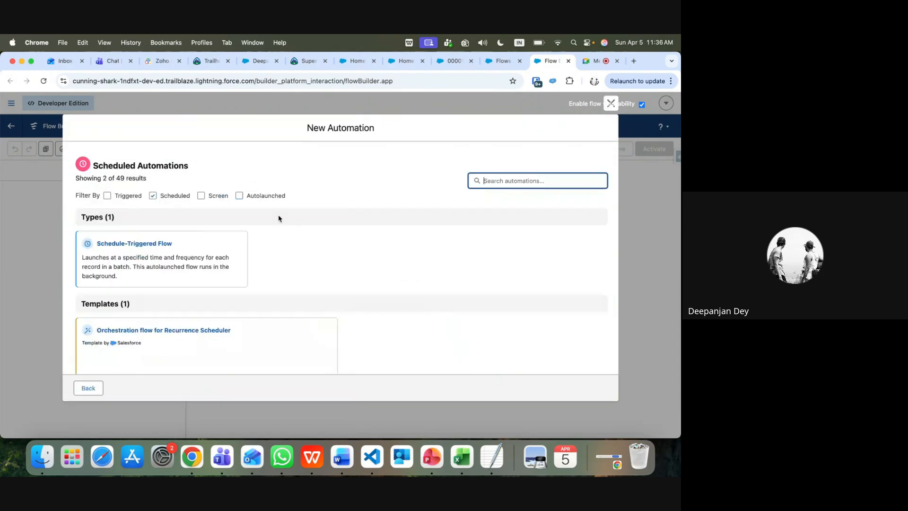
click(148, 255)
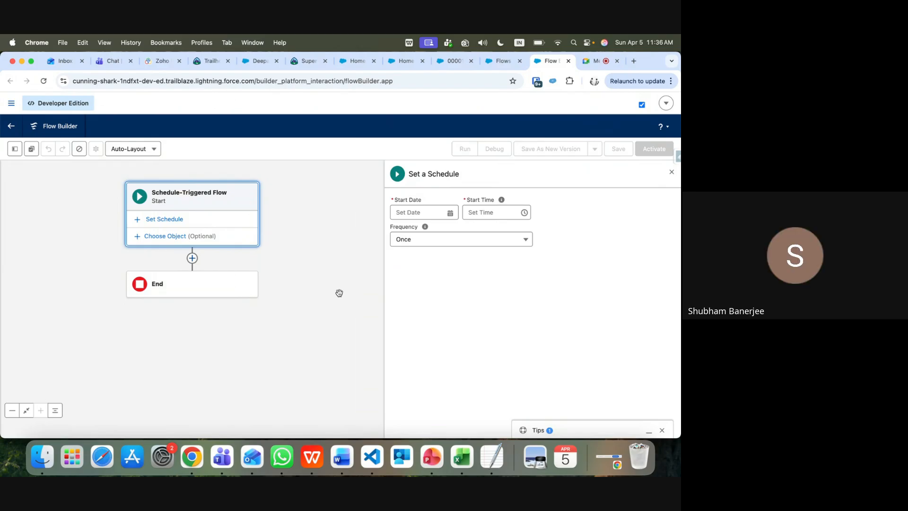
click(420, 211)
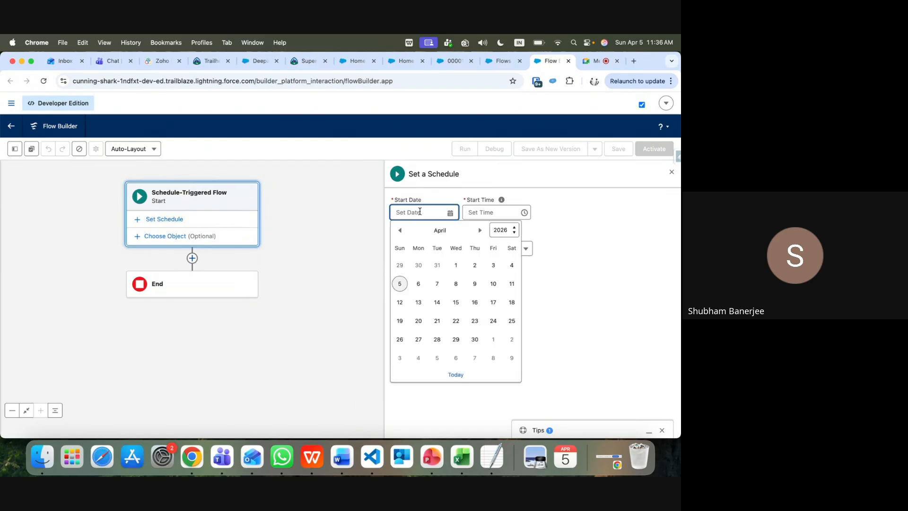
click(400, 284)
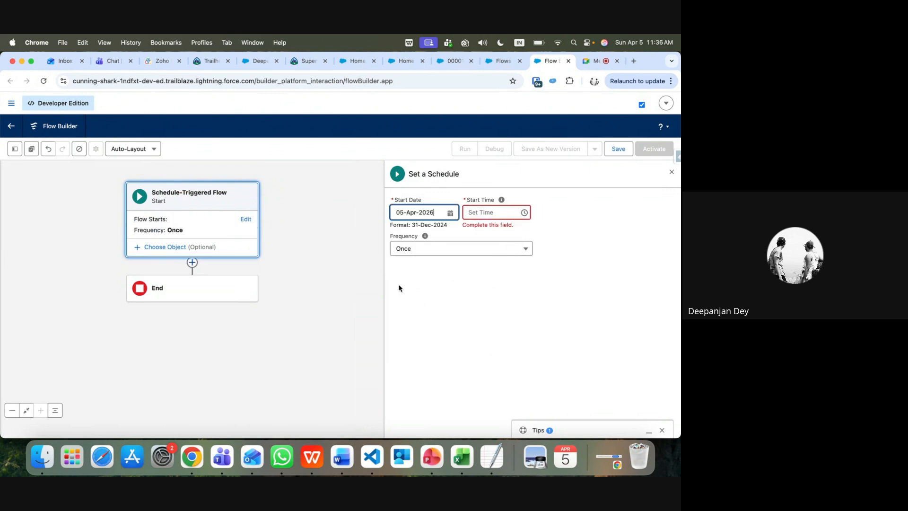
click(479, 212)
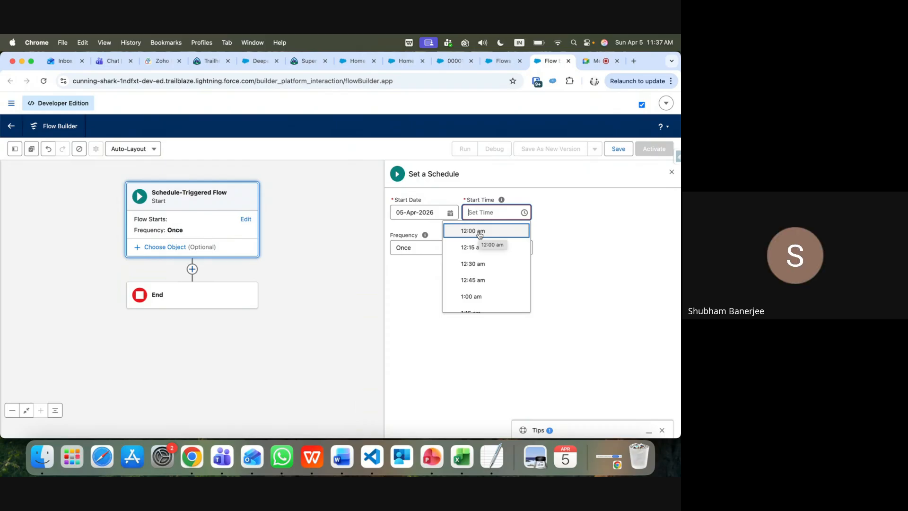
click(479, 235)
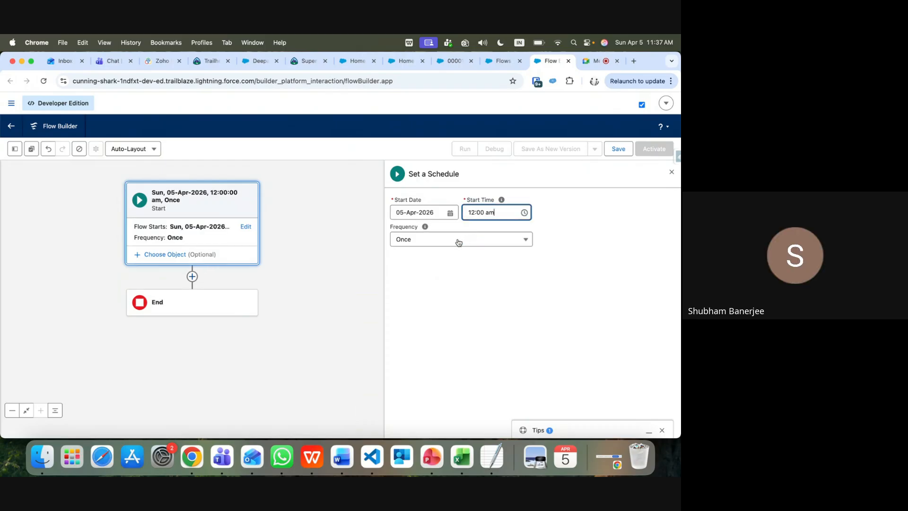
Set the schedule's frequency to Daily
click(442, 239)
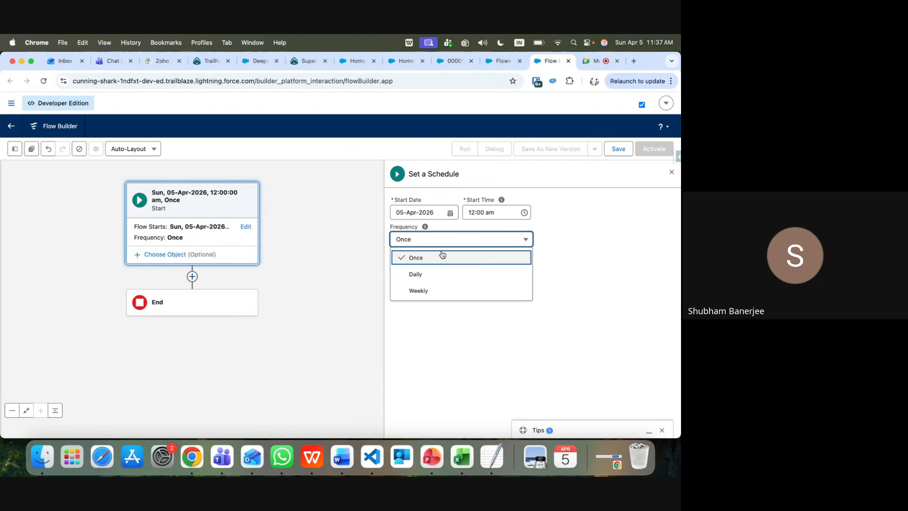
click(428, 261)
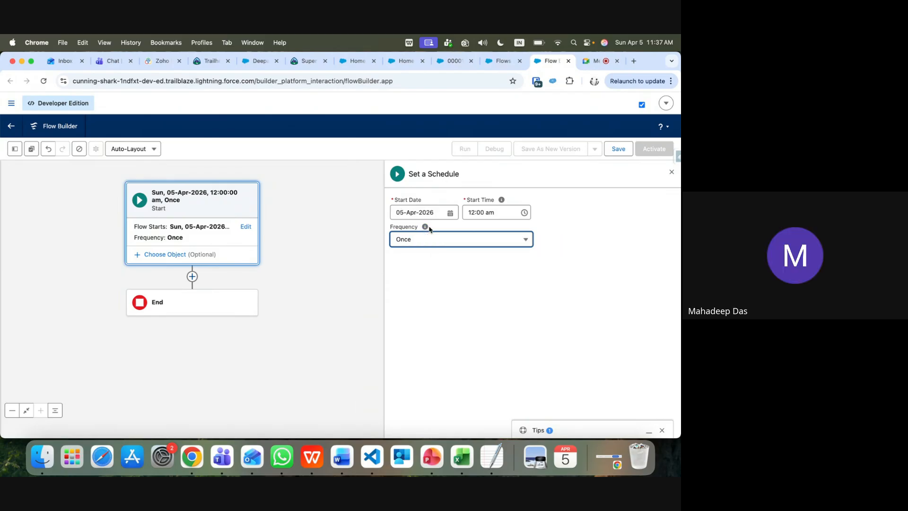
click(409, 245)
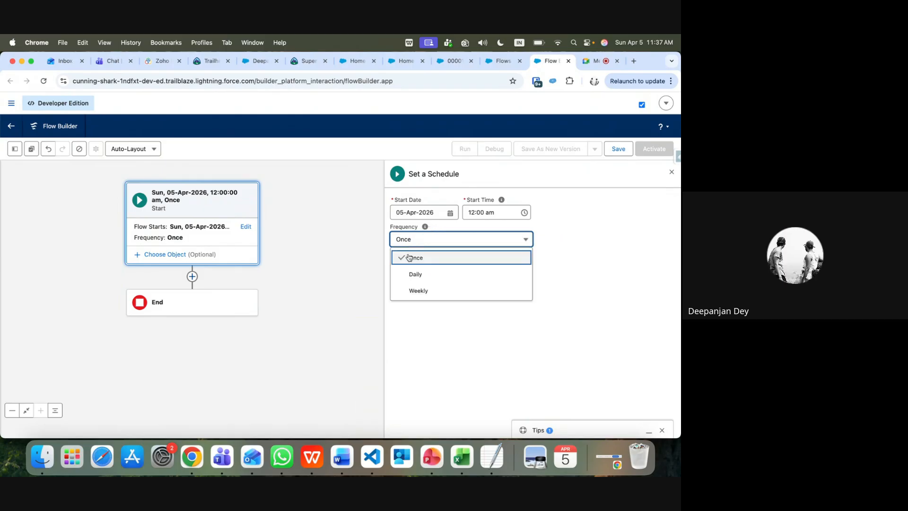
click(410, 275)
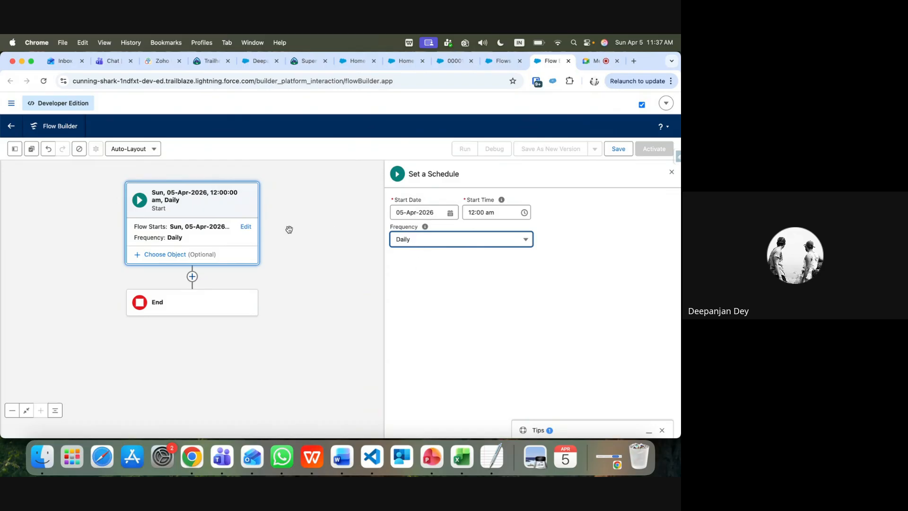
Run the flow on Case records with a first condition Status Equals New
click(194, 254)
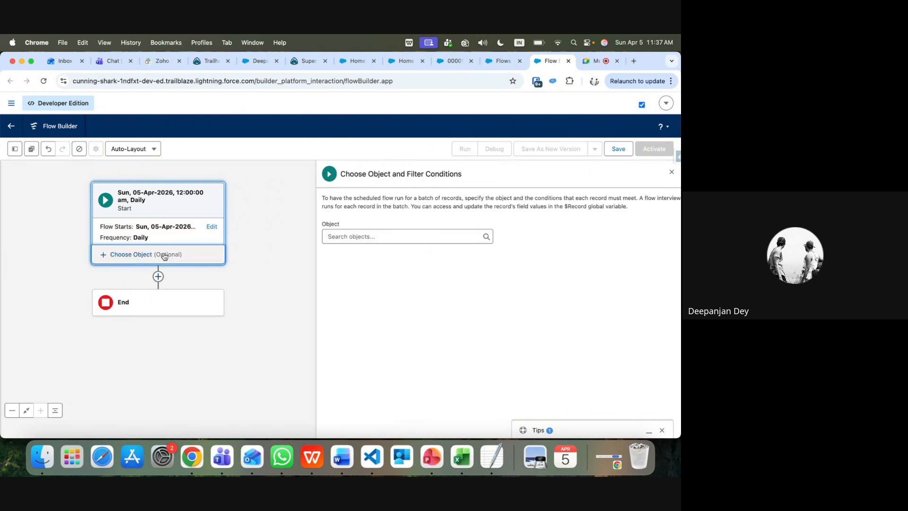
click(343, 236)
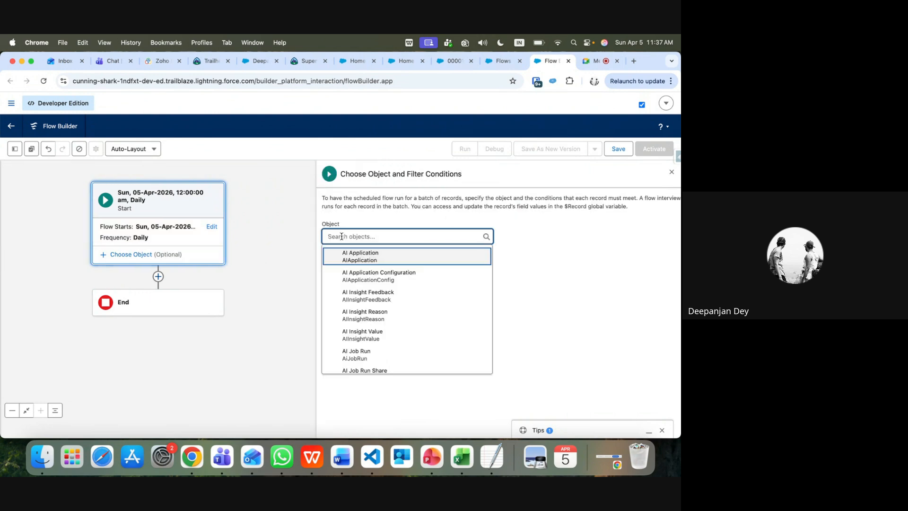
text(case)
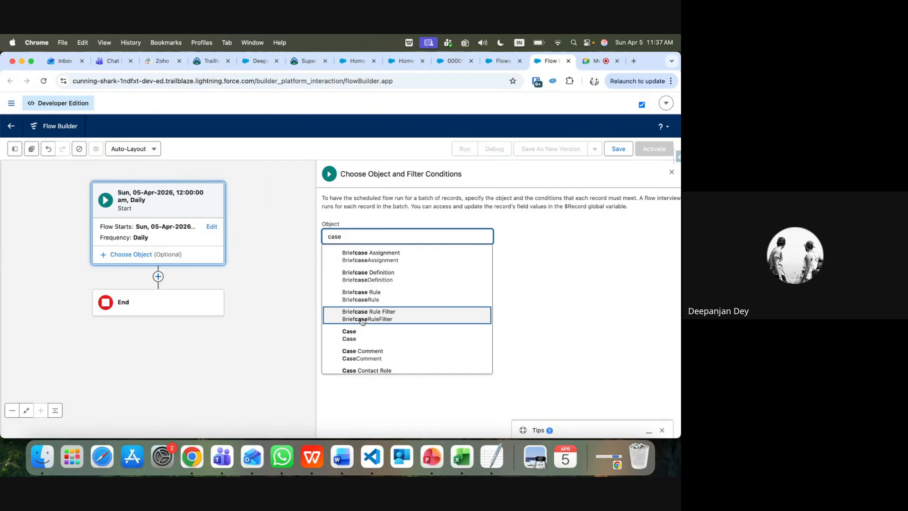
click(349, 335)
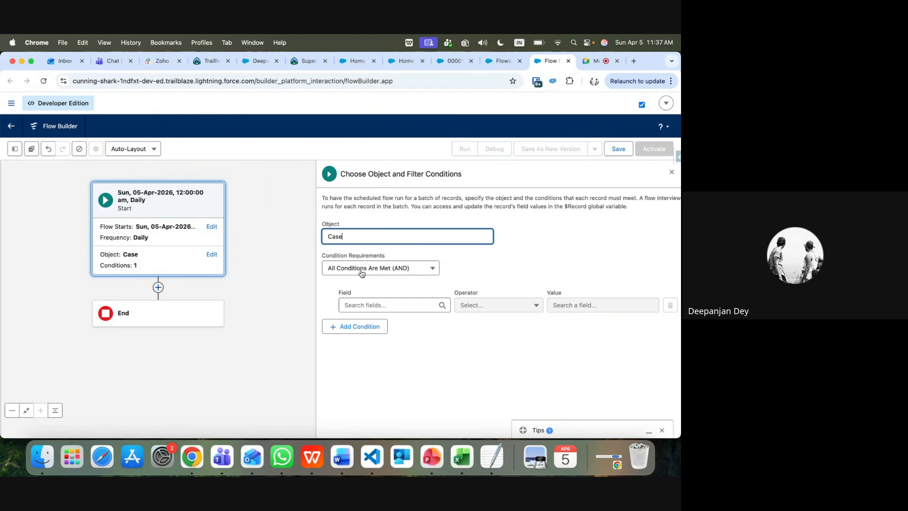
click(373, 305)
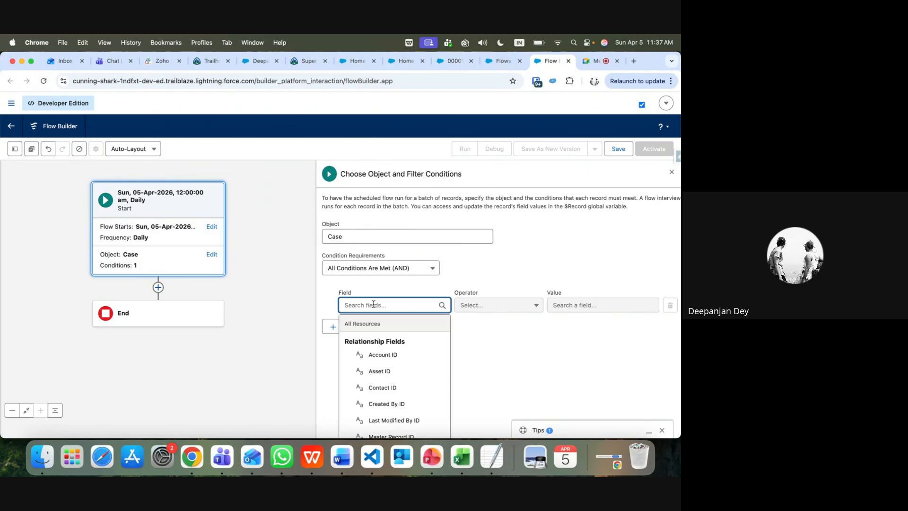
text(st)
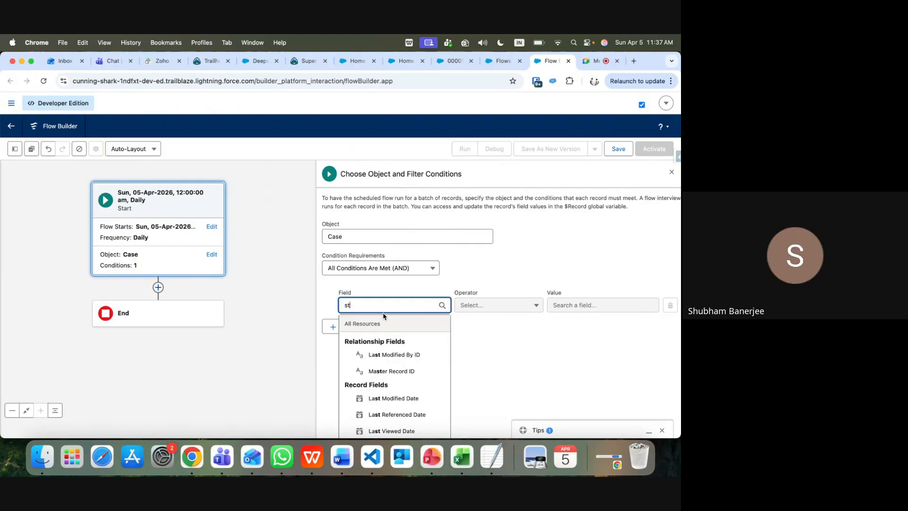
text(at)
click(395, 355)
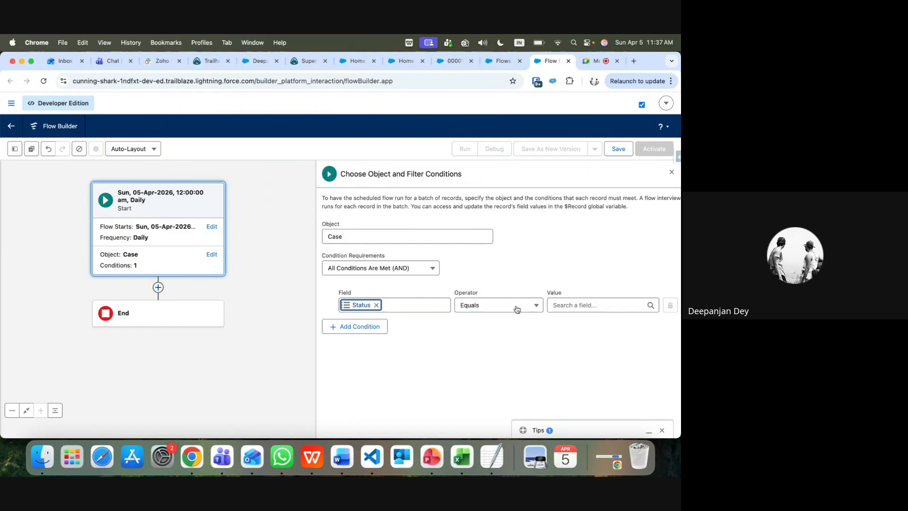
click(570, 303)
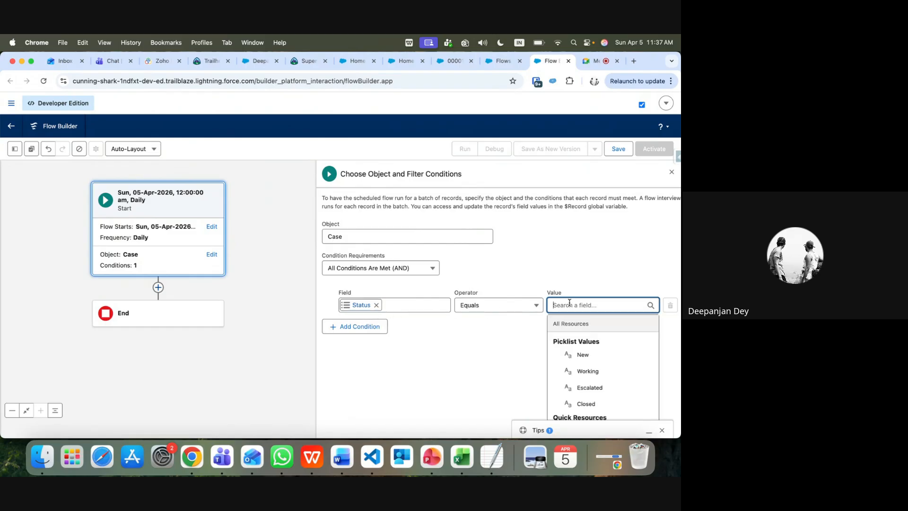
click(579, 355)
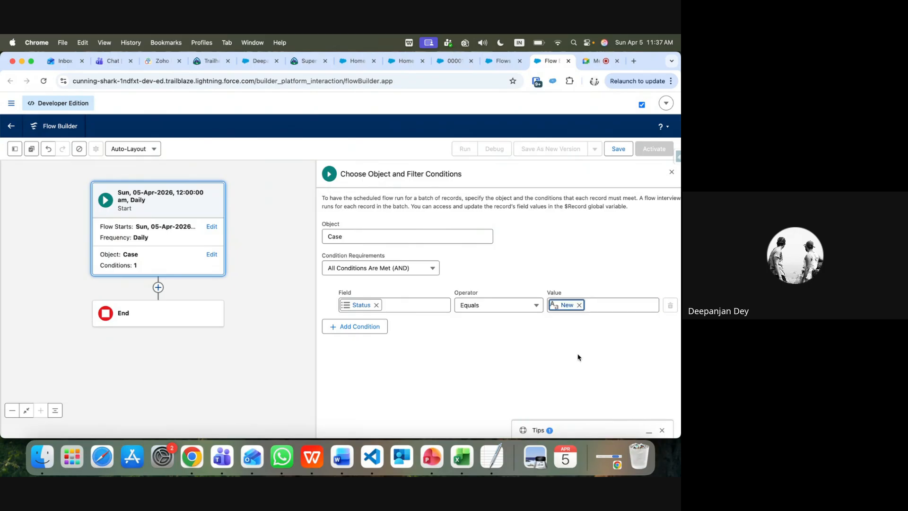
Add a second condition Status Equals Working, switch to Any Condition Is Met (OR), and save
click(374, 326)
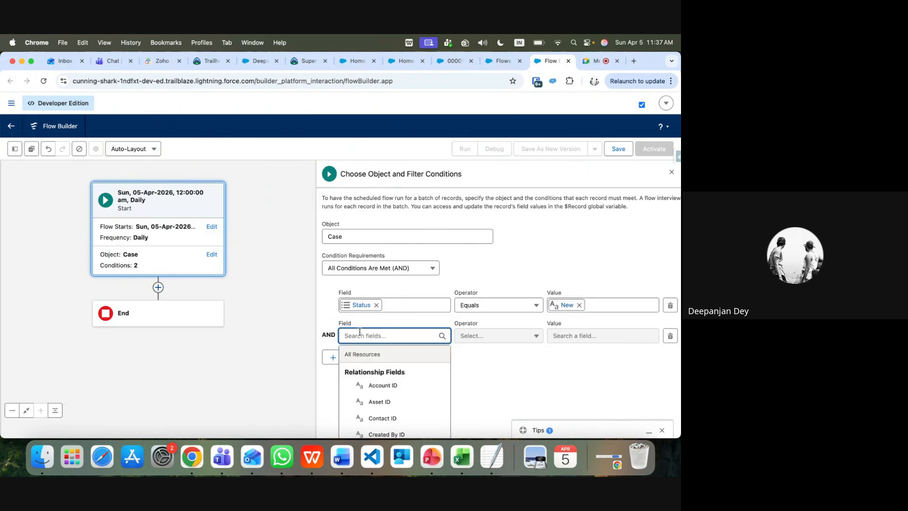
text(st)
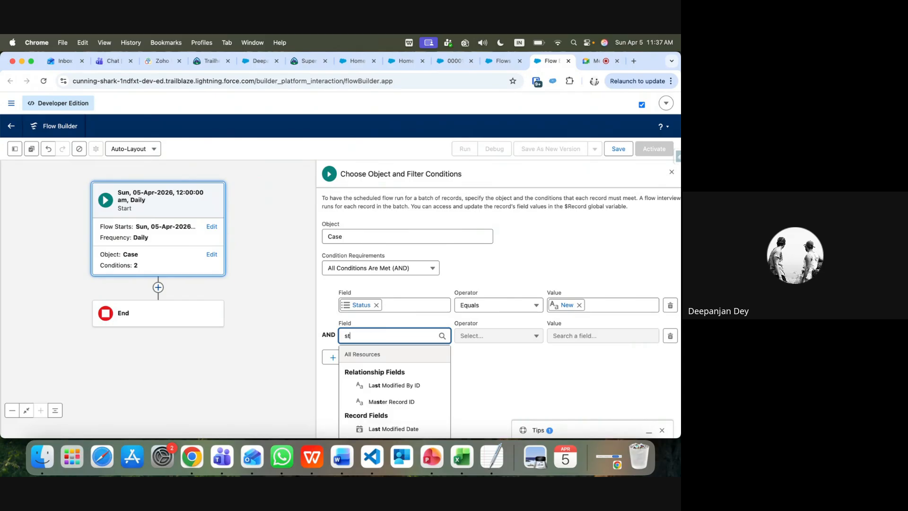
text(at)
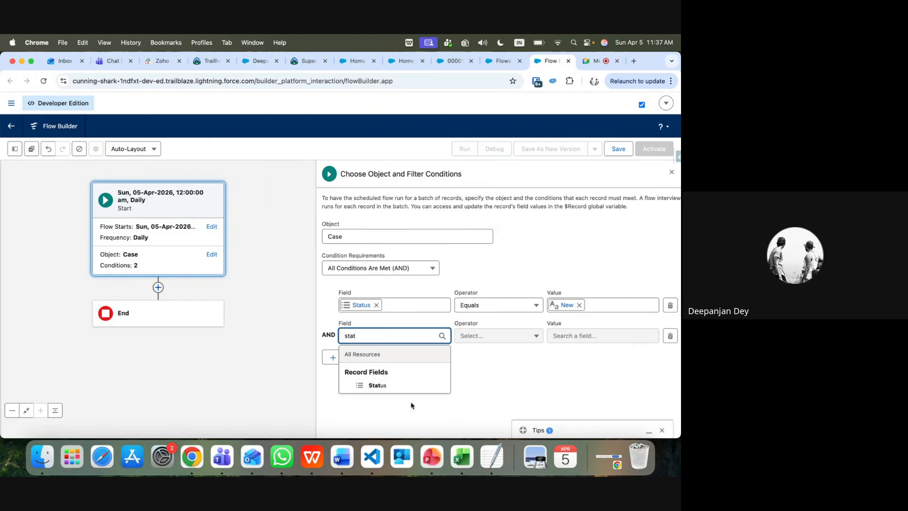
click(380, 385)
click(577, 337)
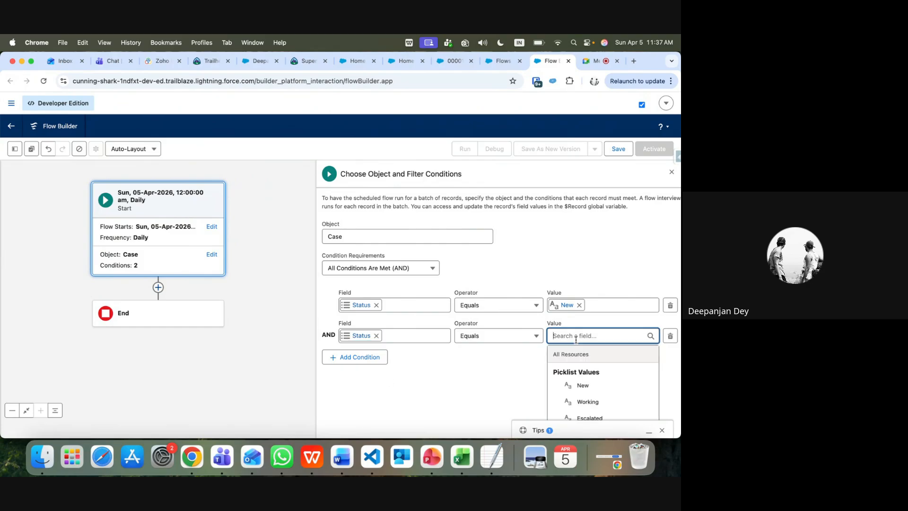
click(579, 402)
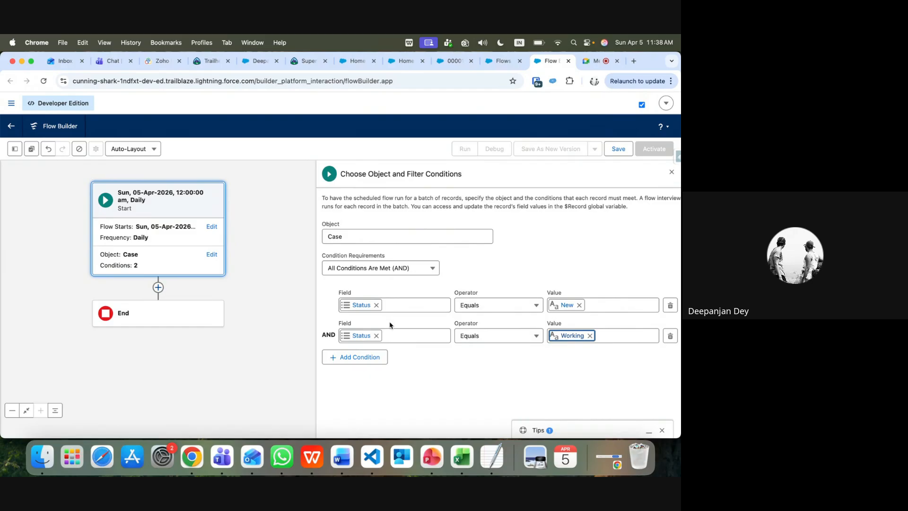
click(431, 269)
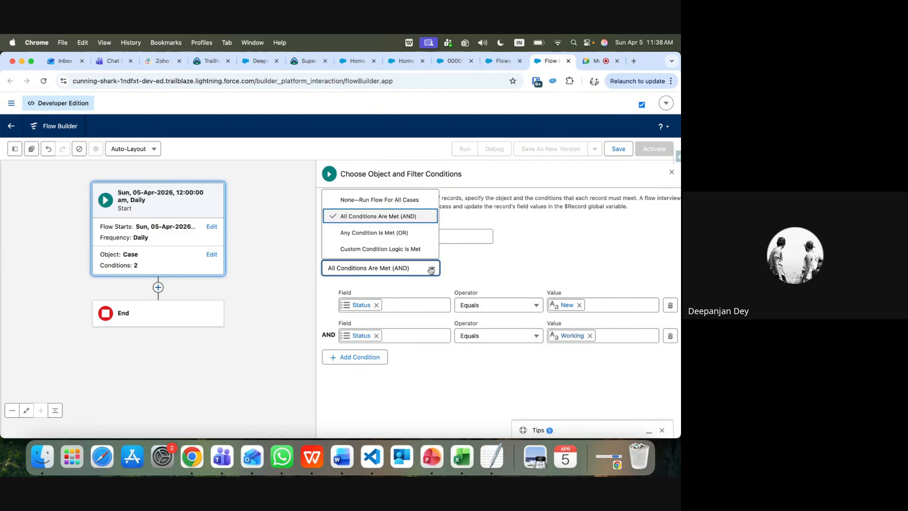
click(401, 234)
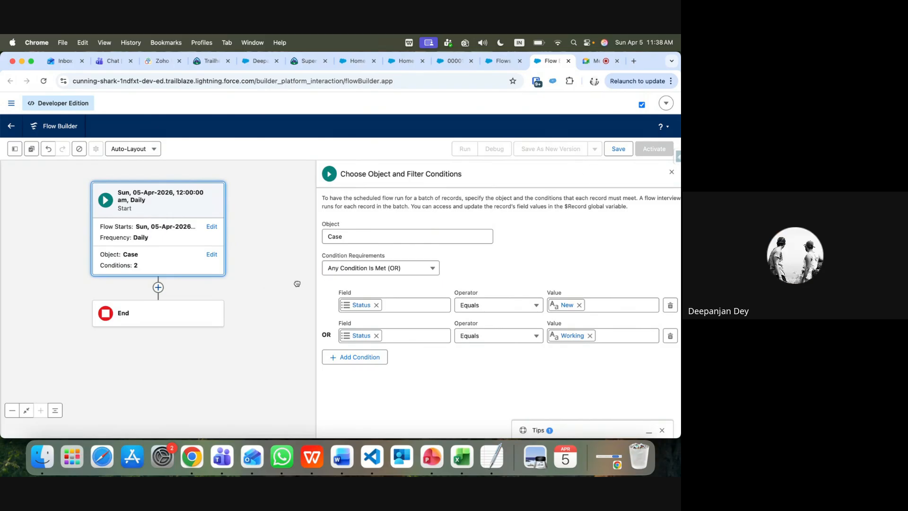
click(619, 150)
Save the flow with the label 'Case Notification Schedule'
click(257, 237)
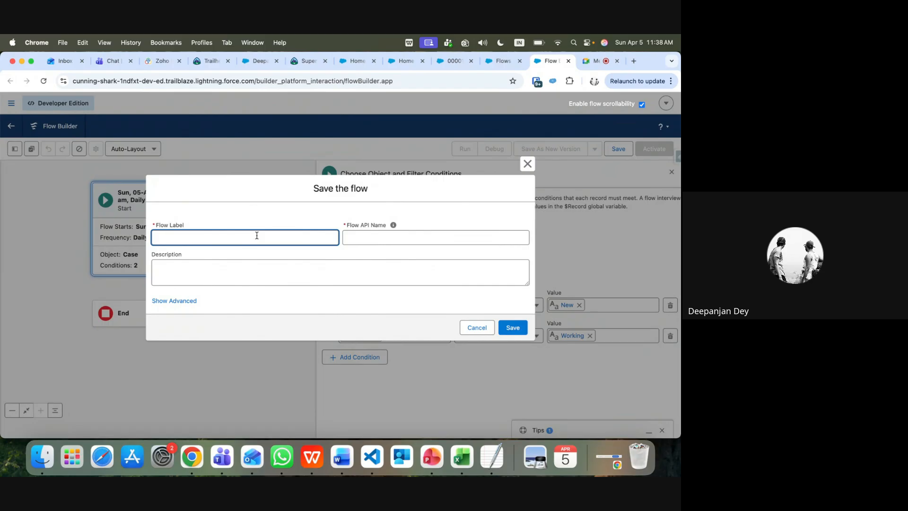
text(Sase)
text(Notofication Schedul)
click(186, 236)
key(BackSpace)
text(i)
click(513, 327)
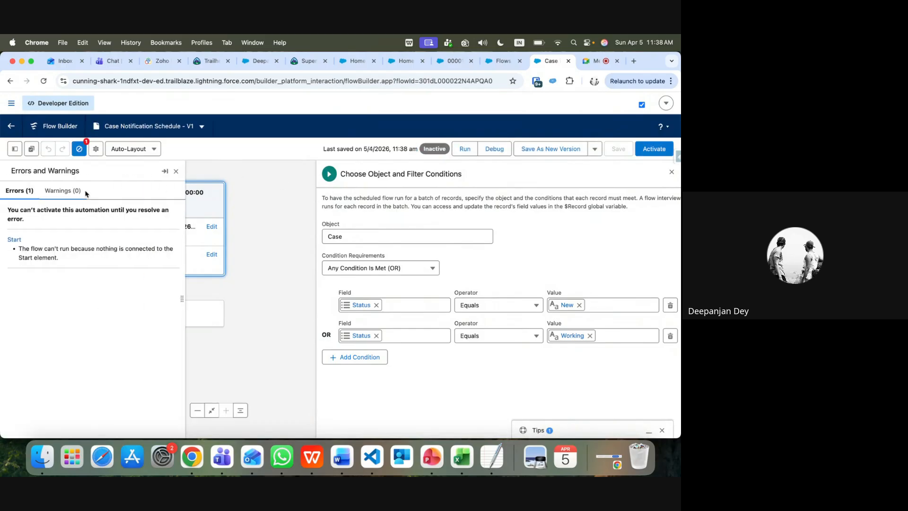
Review the activation errors and warnings, then close the panel
click(72, 193)
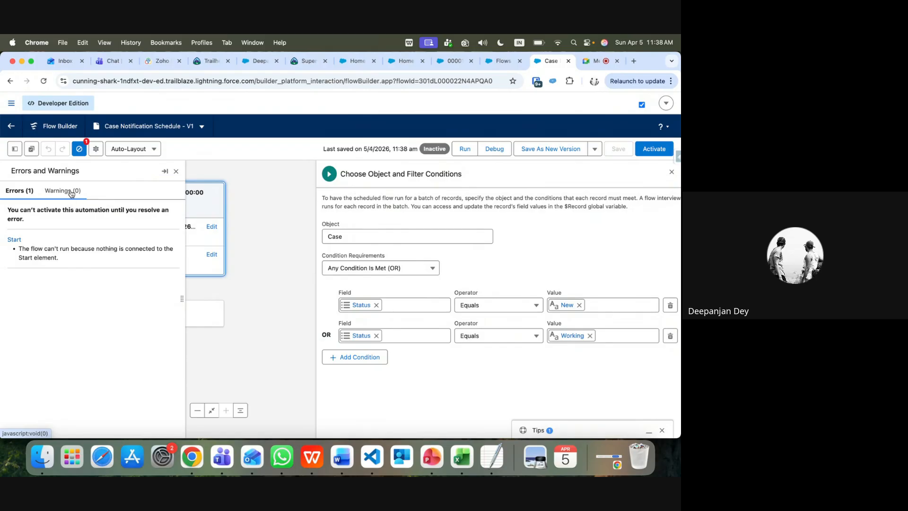
click(22, 193)
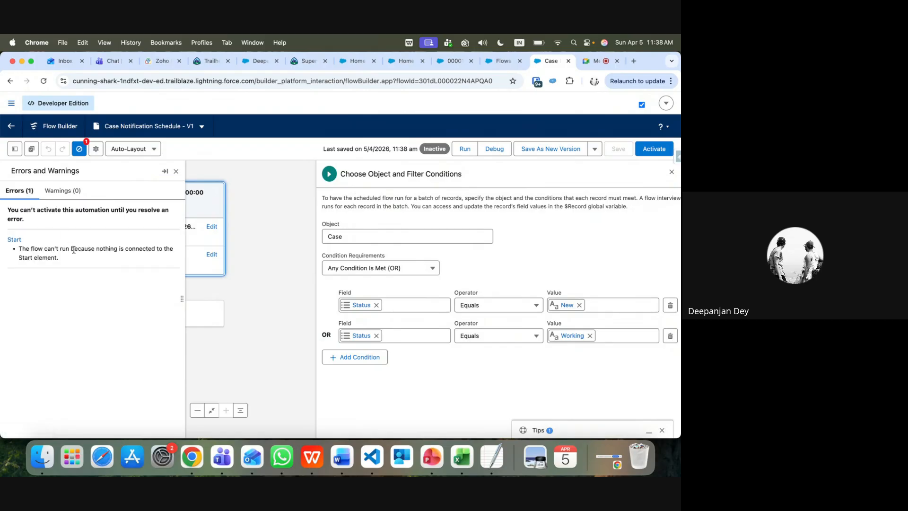
click(177, 173)
In free-form layout, add a Send Custom Notification action labelled 'Send Notofication'
click(108, 149)
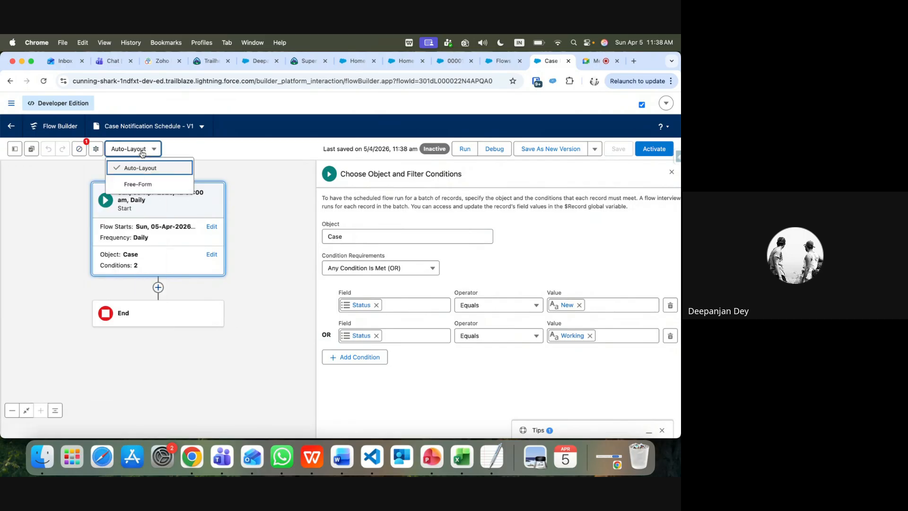
click(142, 183)
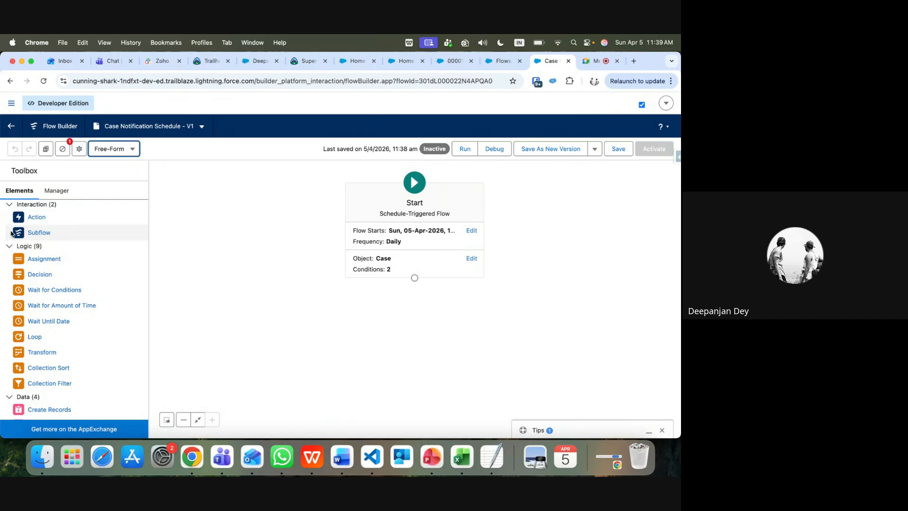
drag(36, 219, 412, 306)
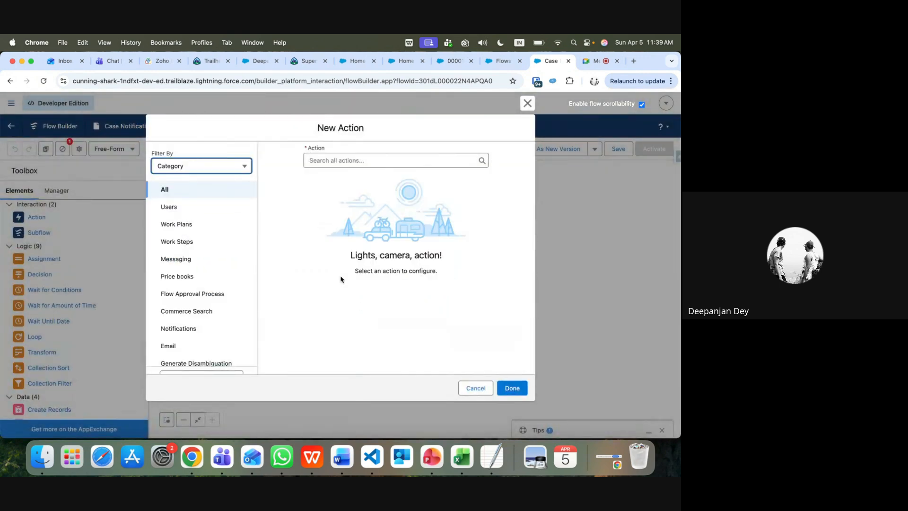
click(323, 160)
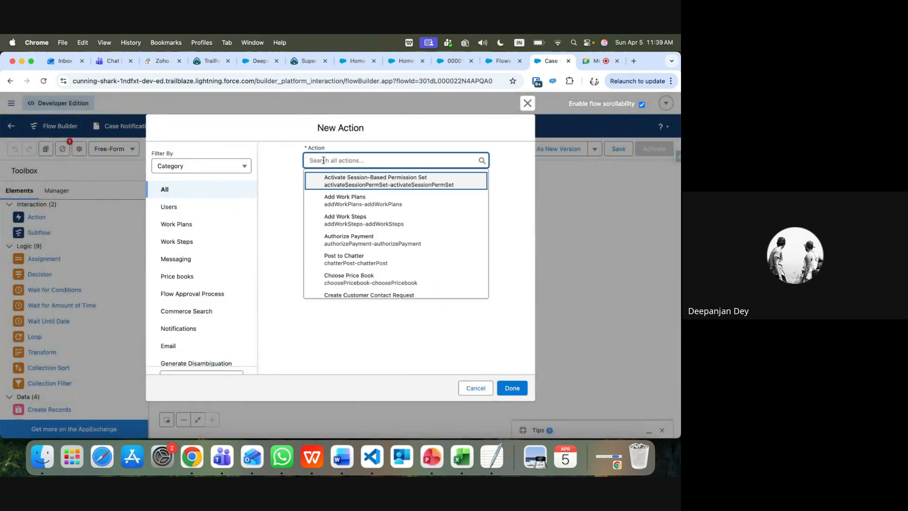
text(not)
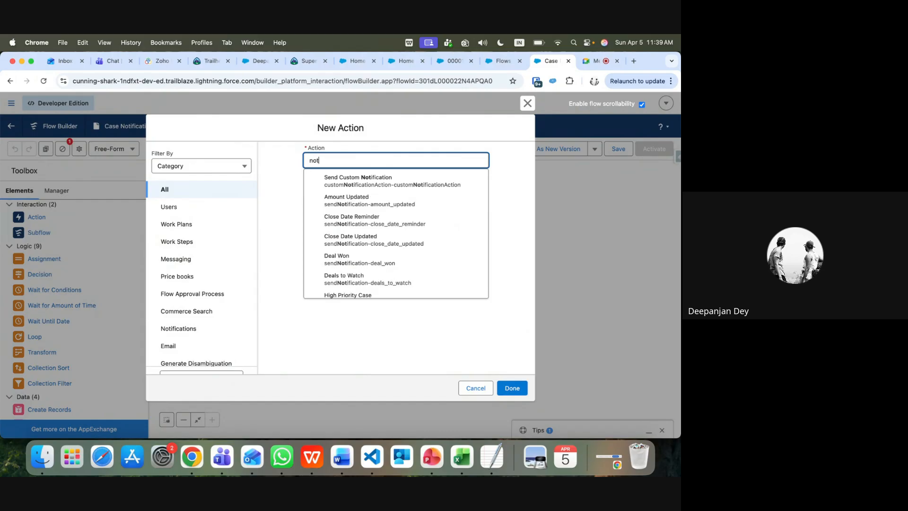
click(355, 183)
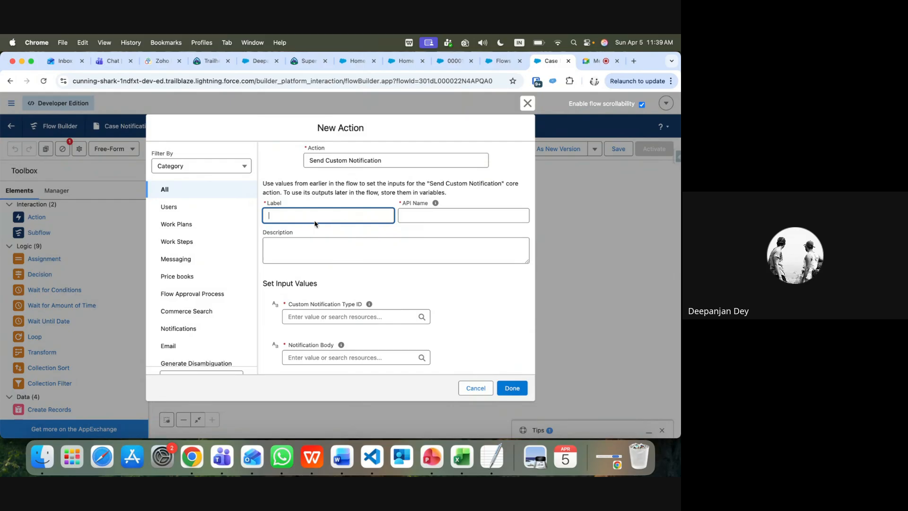
text(Send Notofication)
click(354, 251)
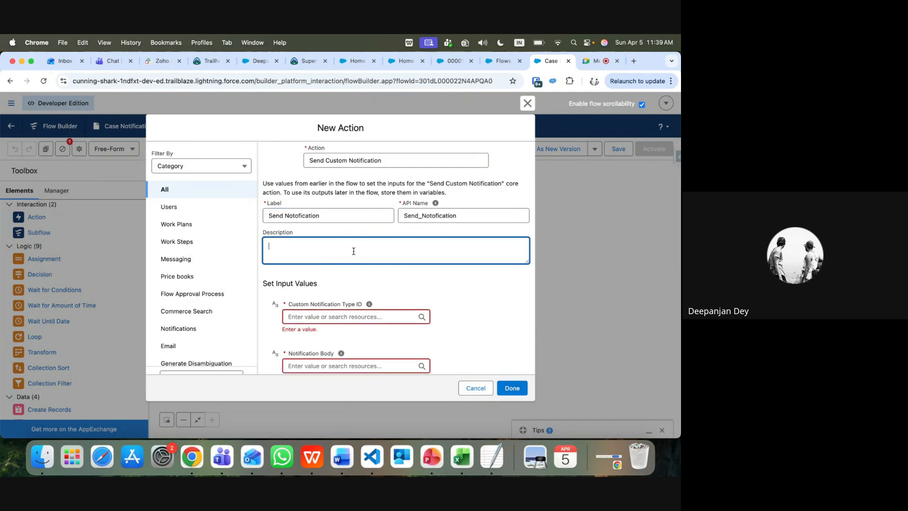
Try creating a new Variable resource for Custom Notification Type ID, then cancel it
click(331, 316)
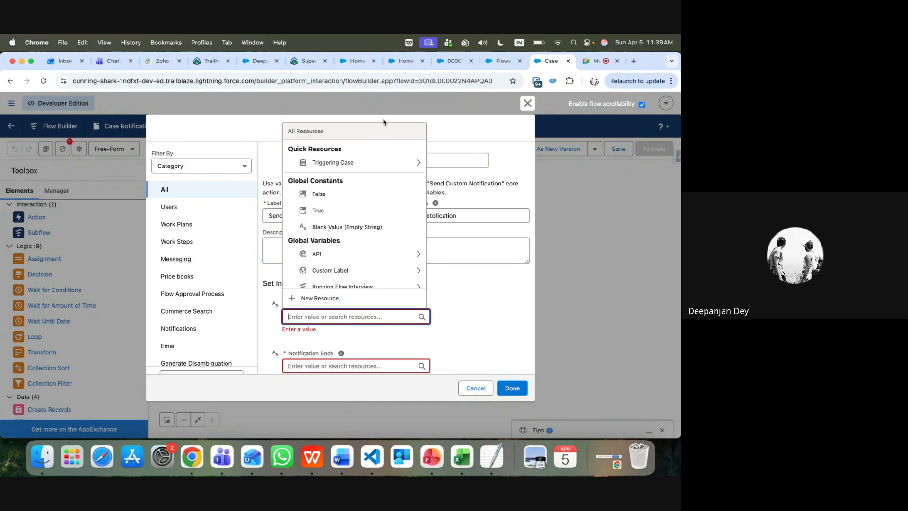
click(381, 338)
scroll(381, 338, down, 1)
scroll(381, 338, down, 3)
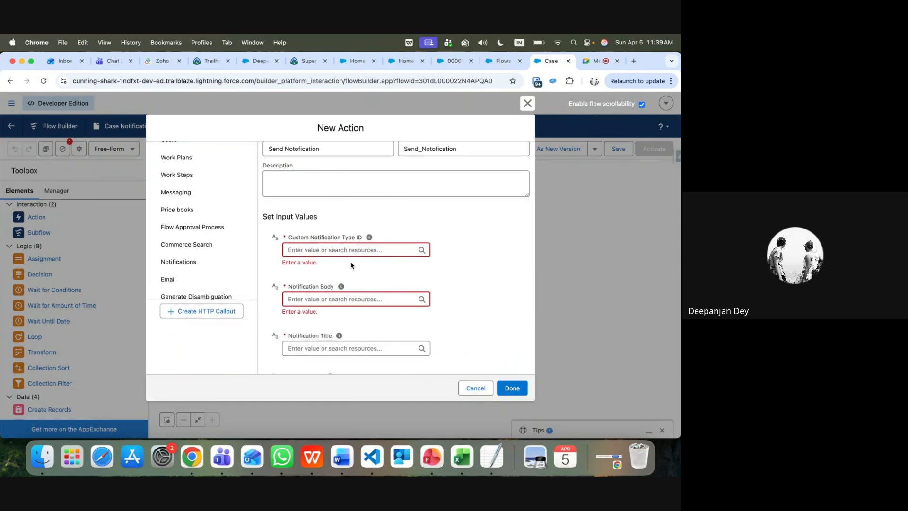
click(334, 249)
click(325, 232)
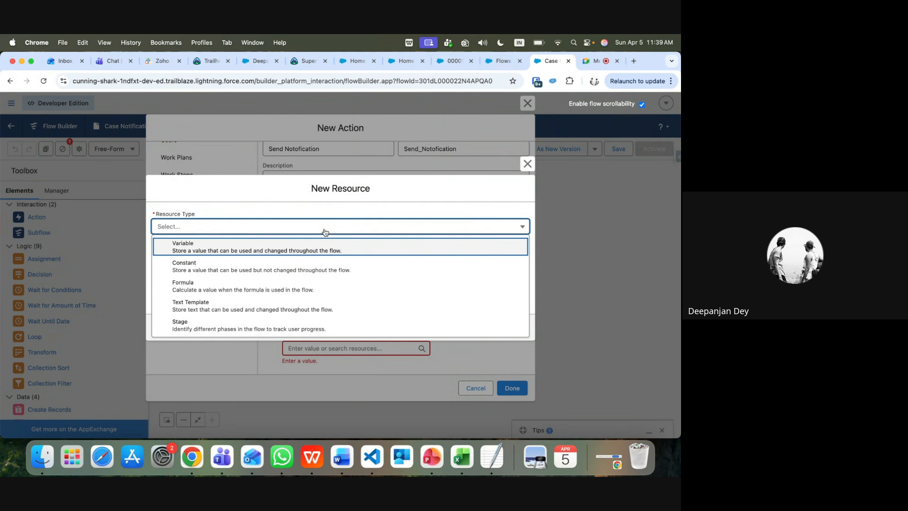
click(280, 251)
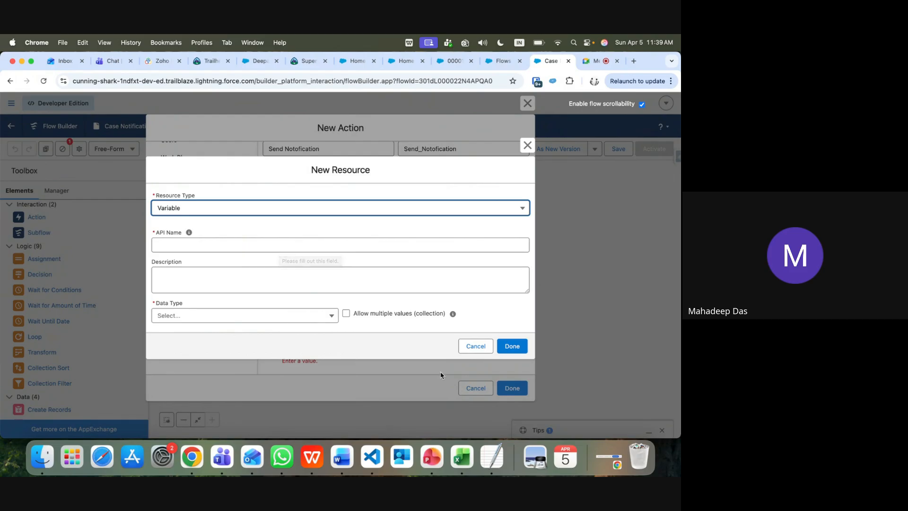
click(477, 346)
Start a new resource for the Notification Body
scroll(353, 333, down, 5)
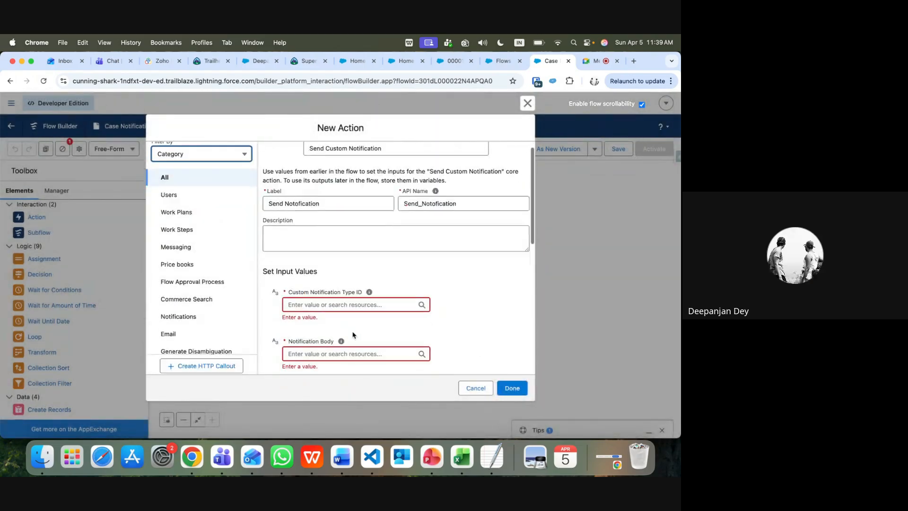
click(317, 250)
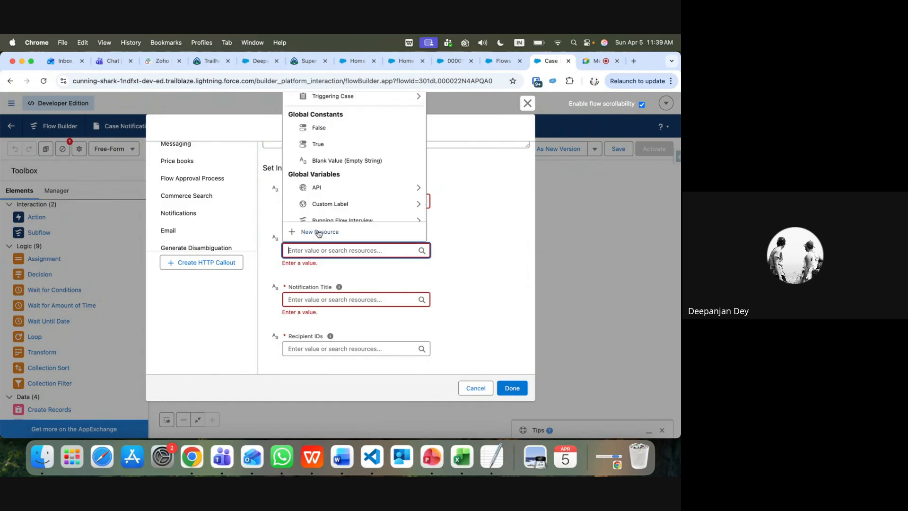
click(318, 232)
Make the new resource a Text Template with API Name CustNotify
click(319, 231)
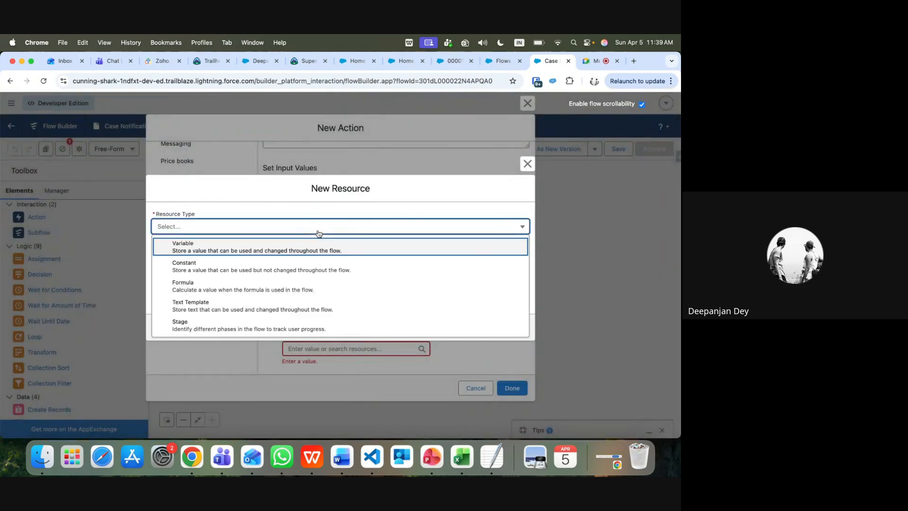
click(270, 308)
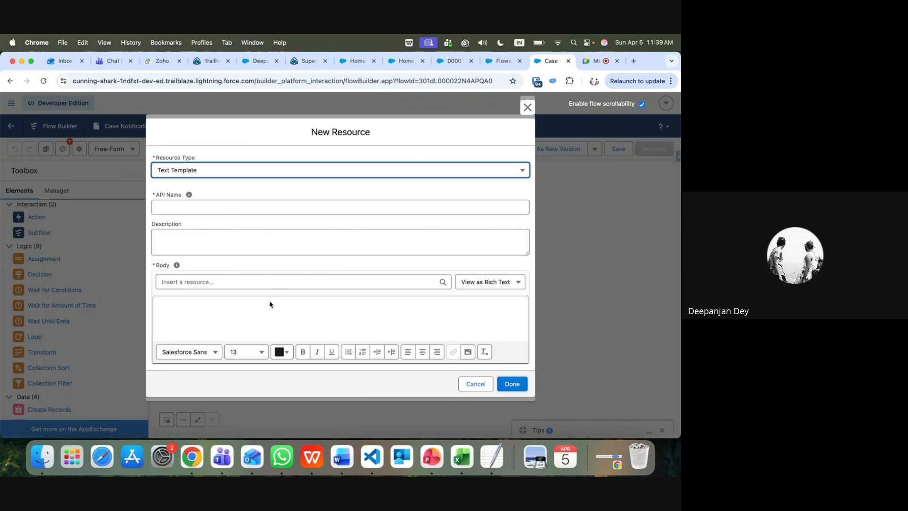
click(172, 208)
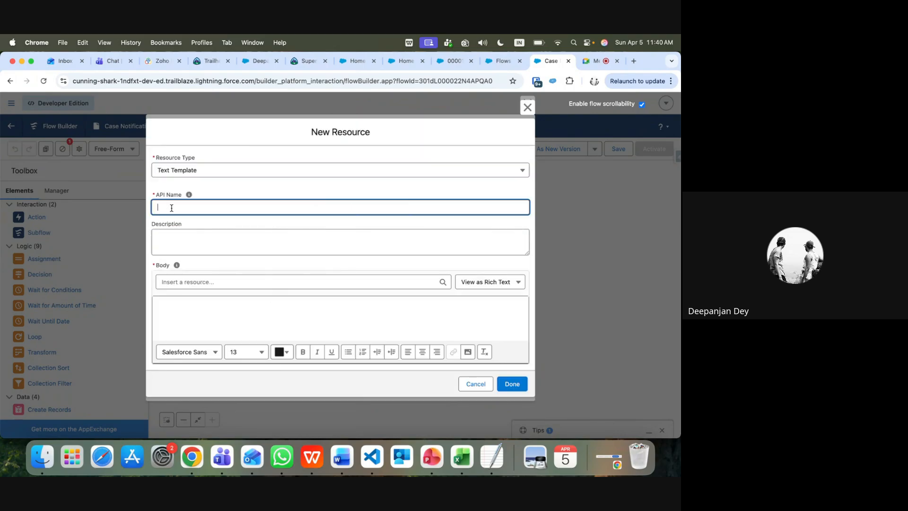
text(CustNotify)
click(185, 246)
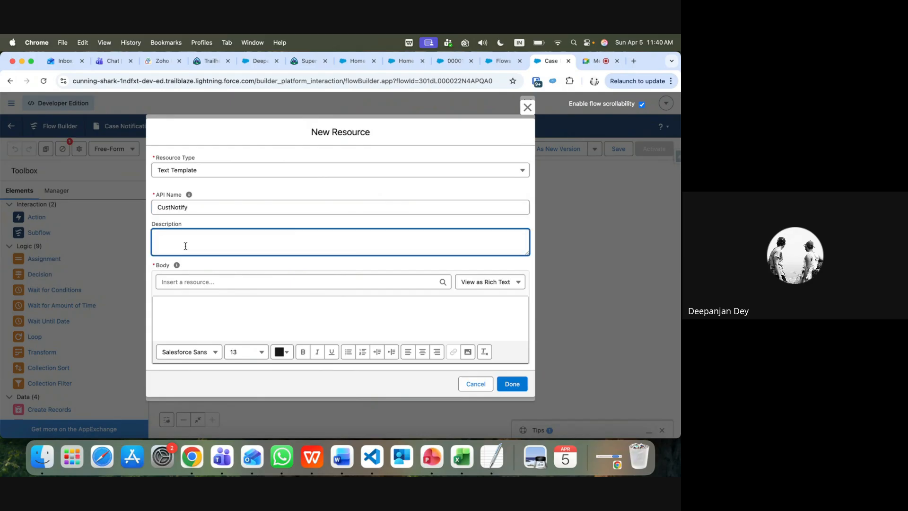
click(171, 303)
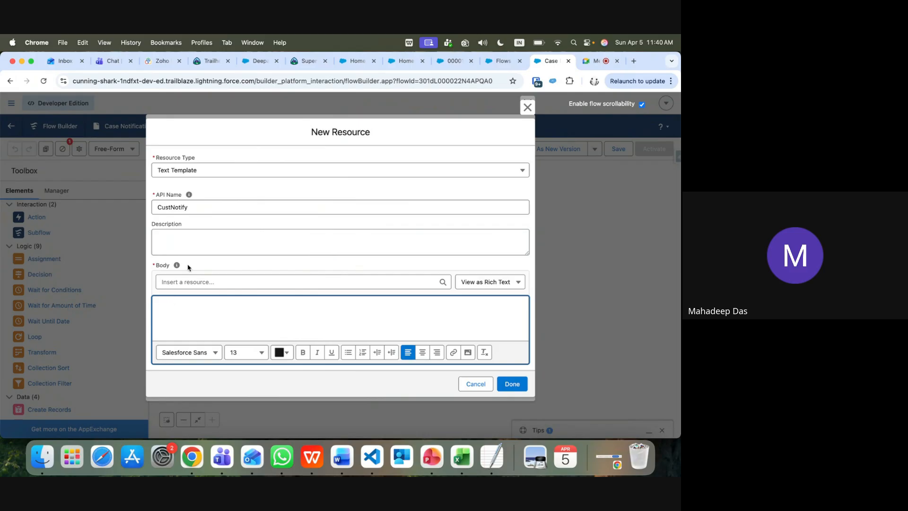
Write the template body as {!$Record.CaseNumber} followed by 'is still open'
click(189, 281)
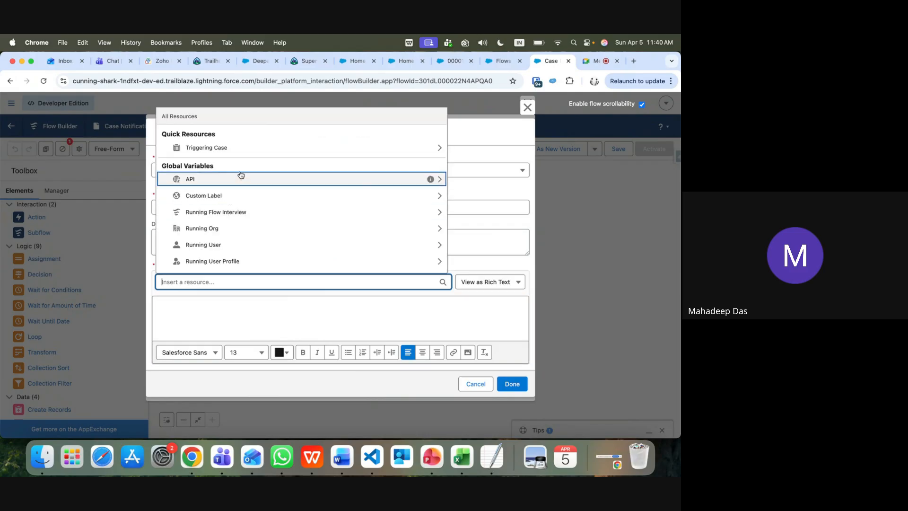
click(231, 147)
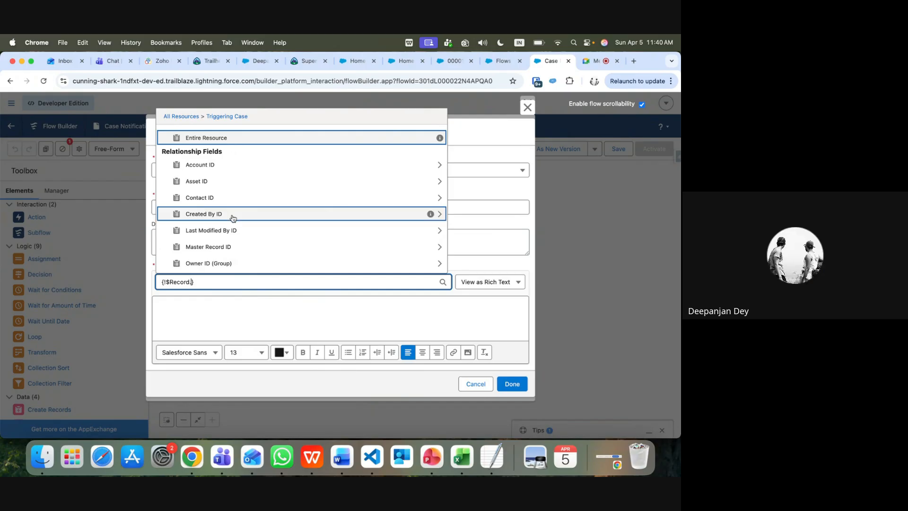
scroll(232, 218, down, 5)
text(nu)
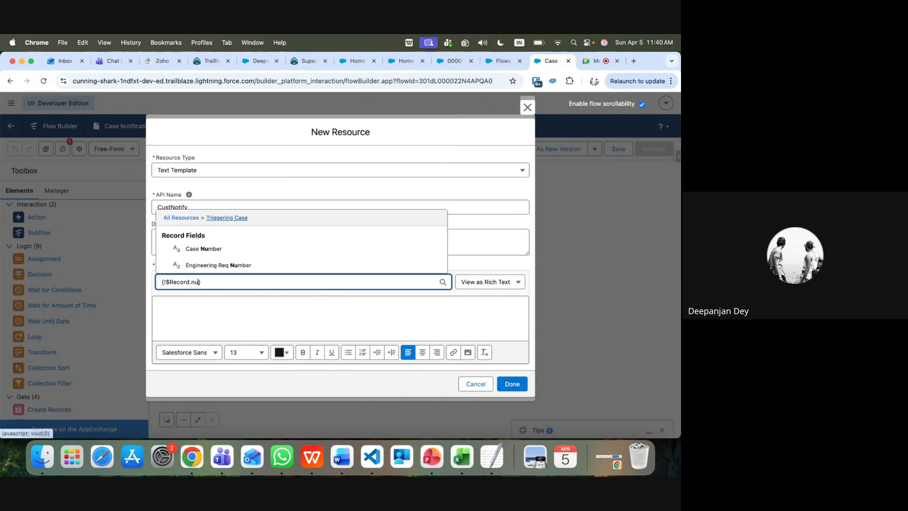
click(223, 249)
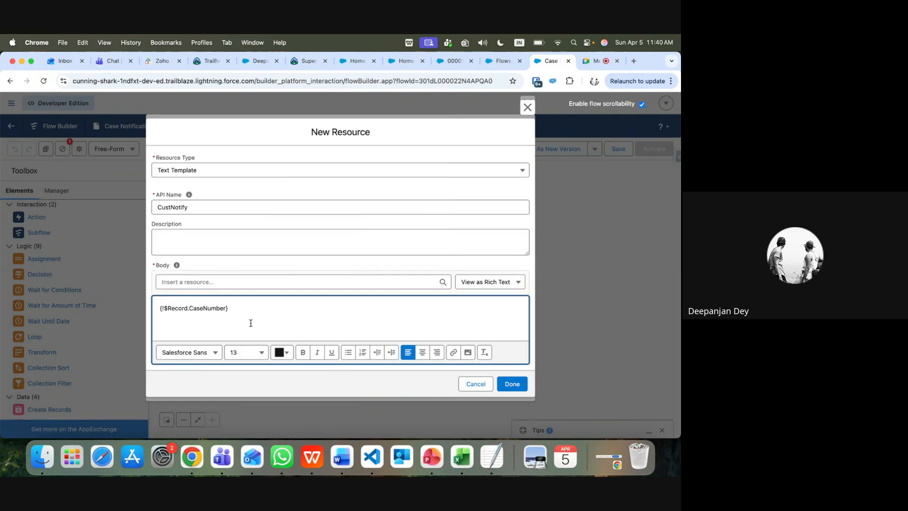
text(is  still open)
Format the case number merge field bold and red, then finish the template
drag(228, 308, 160, 308)
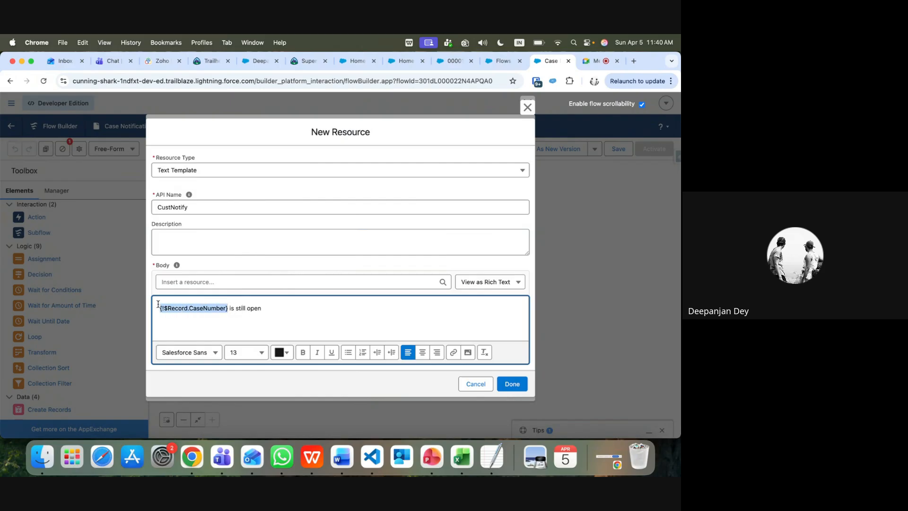
click(302, 353)
click(287, 353)
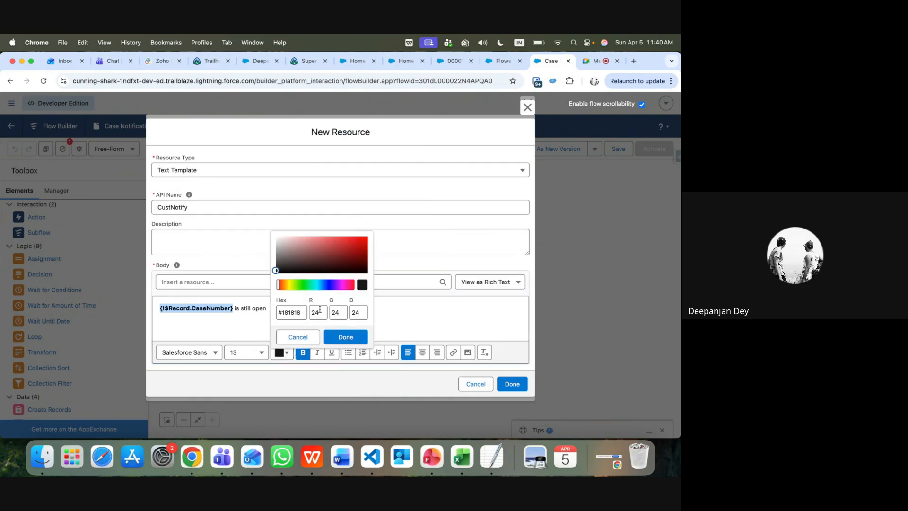
click(362, 243)
click(365, 337)
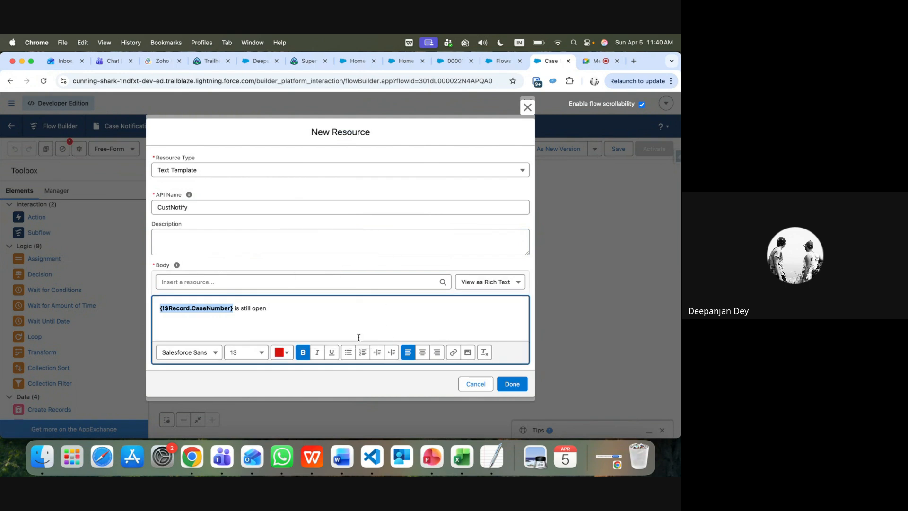
click(514, 384)
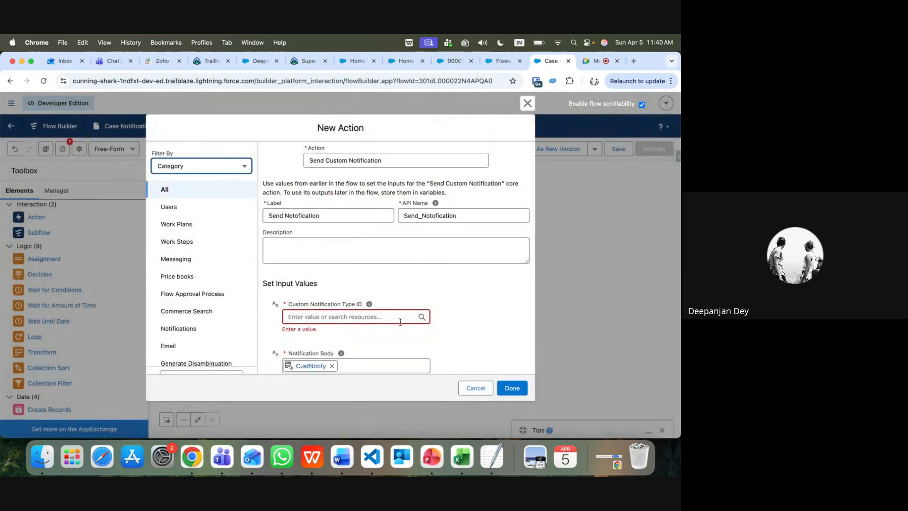
scroll(400, 330, down, 3)
Create a new Text Template resource named NotifTitle for the Notification Title
scroll(401, 330, down, 3)
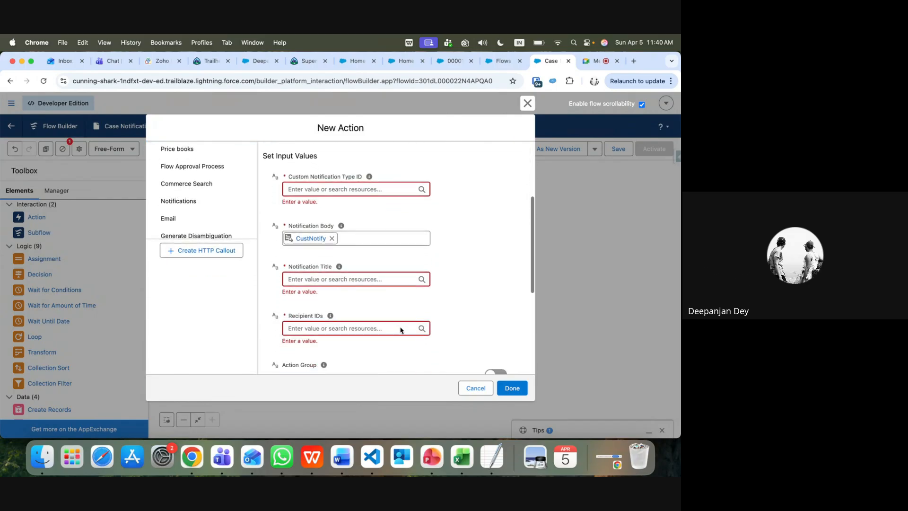
click(351, 275)
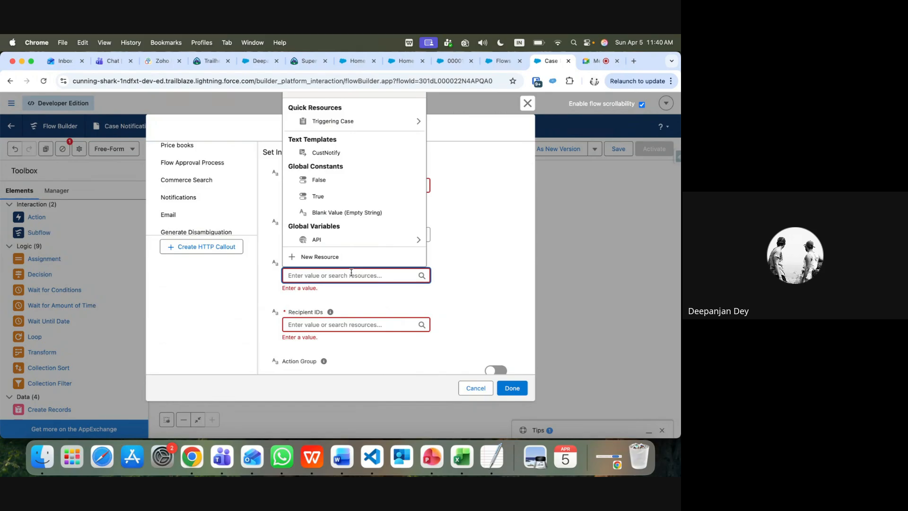
click(467, 280)
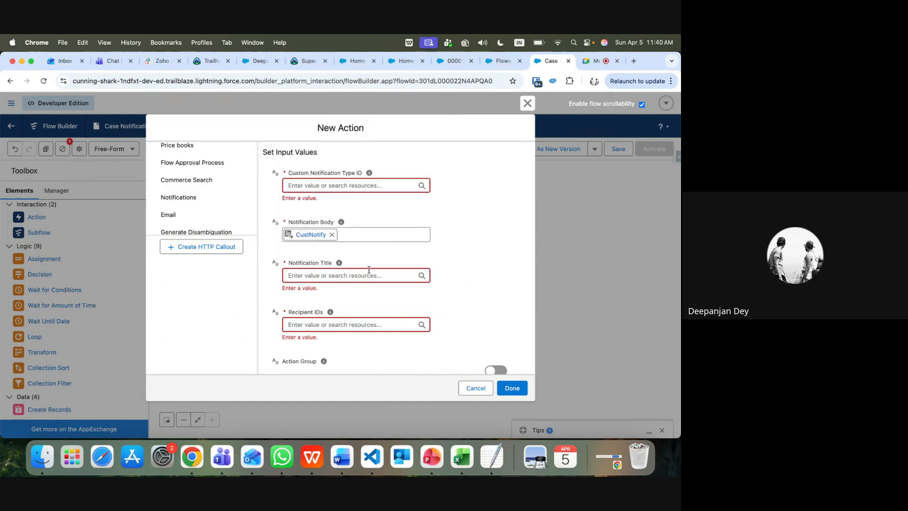
click(352, 274)
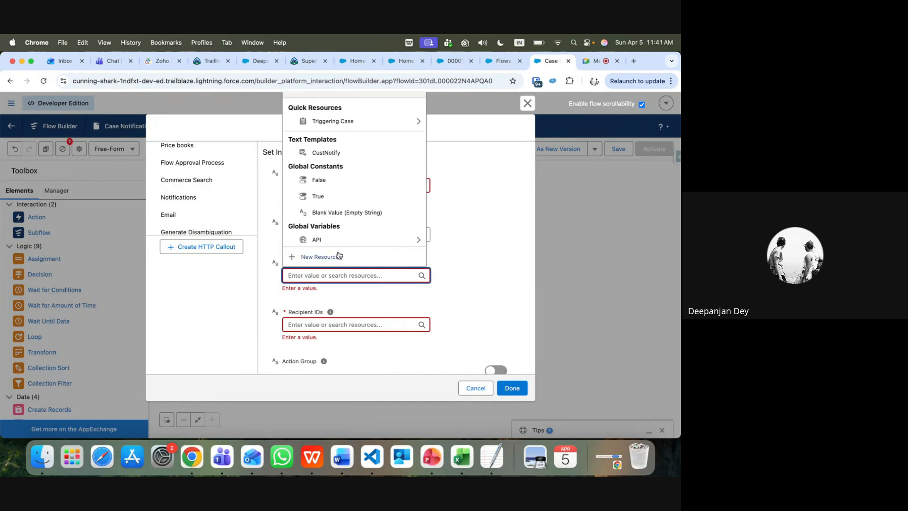
click(339, 256)
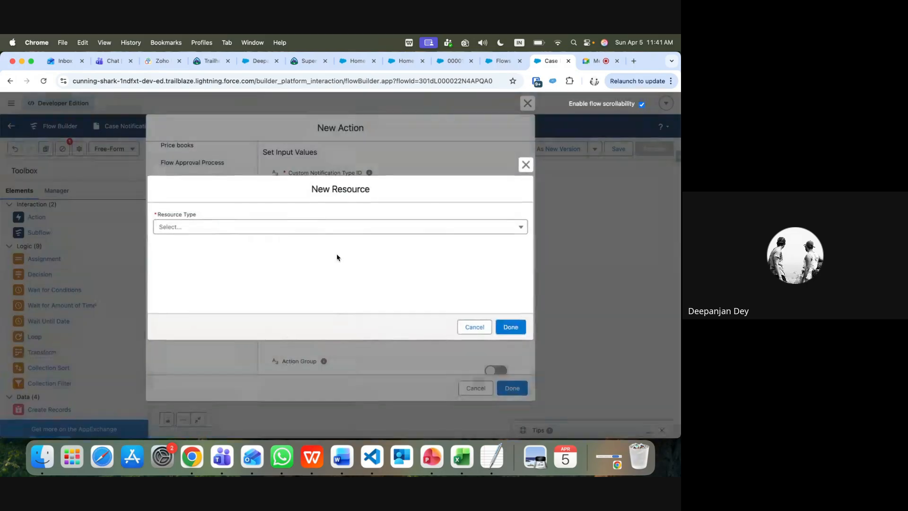
click(286, 227)
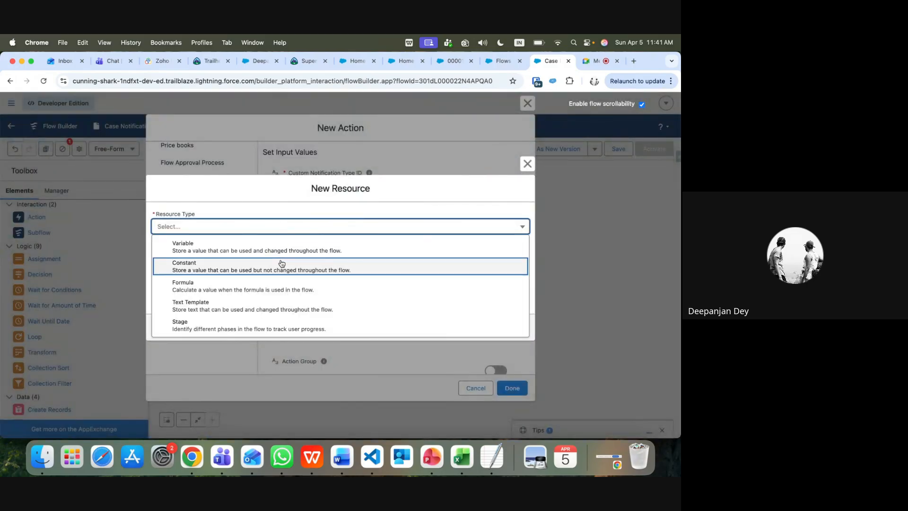
click(272, 304)
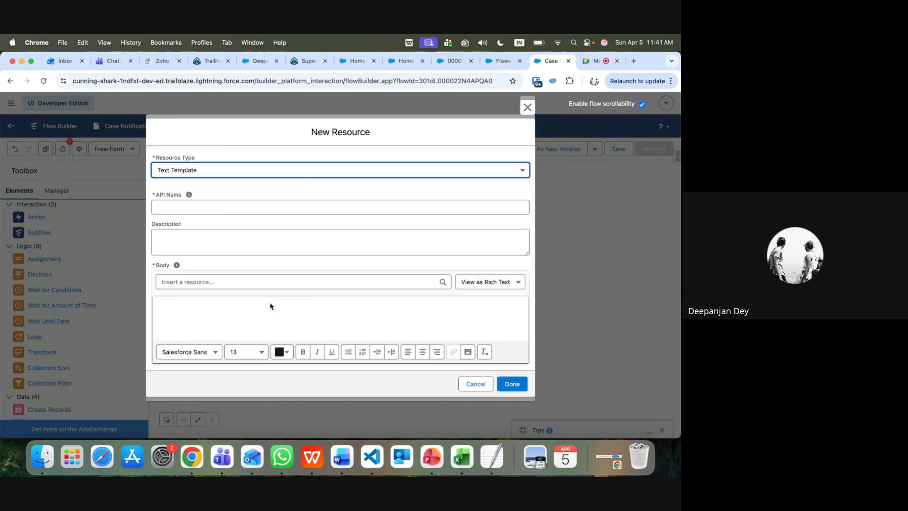
click(194, 209)
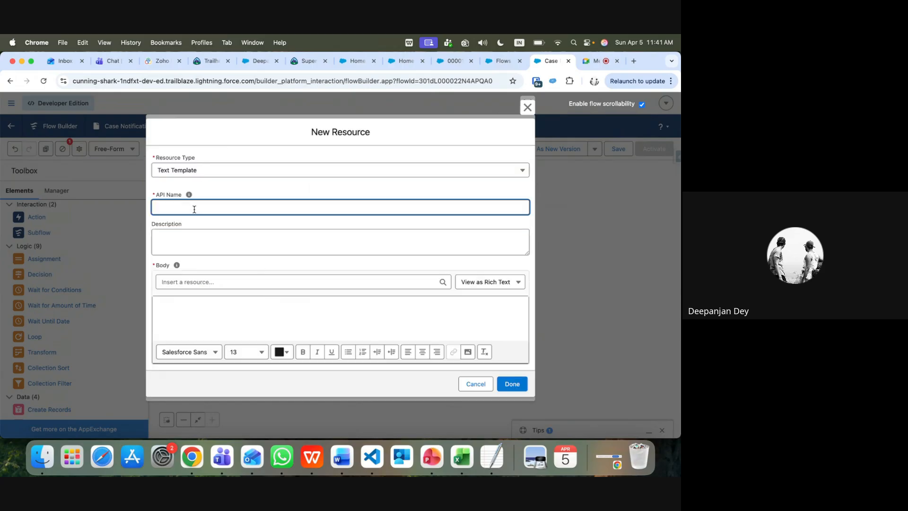
text(NotifTitle)
Give NotifTitle the bold body 'Open Case Reminder' and finish the template
click(197, 304)
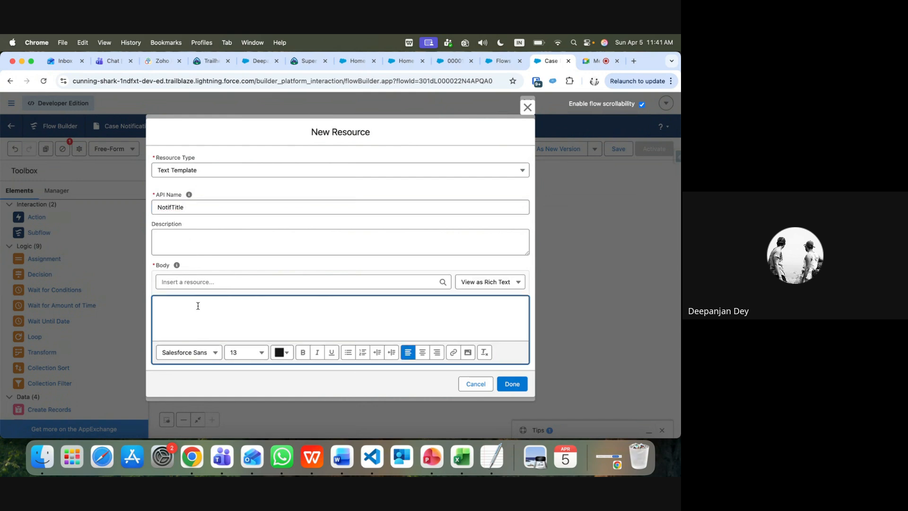
text(Open Case Reminder)
drag(227, 305, 156, 308)
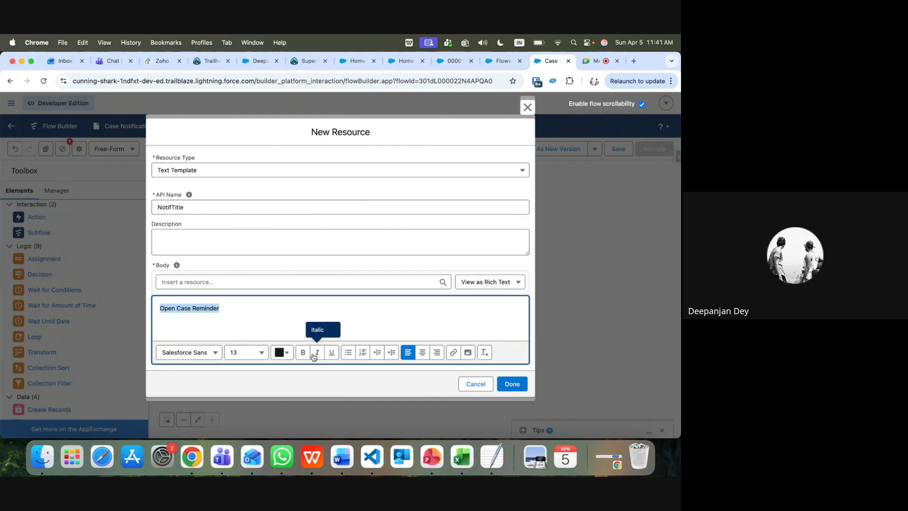
click(299, 358)
click(513, 386)
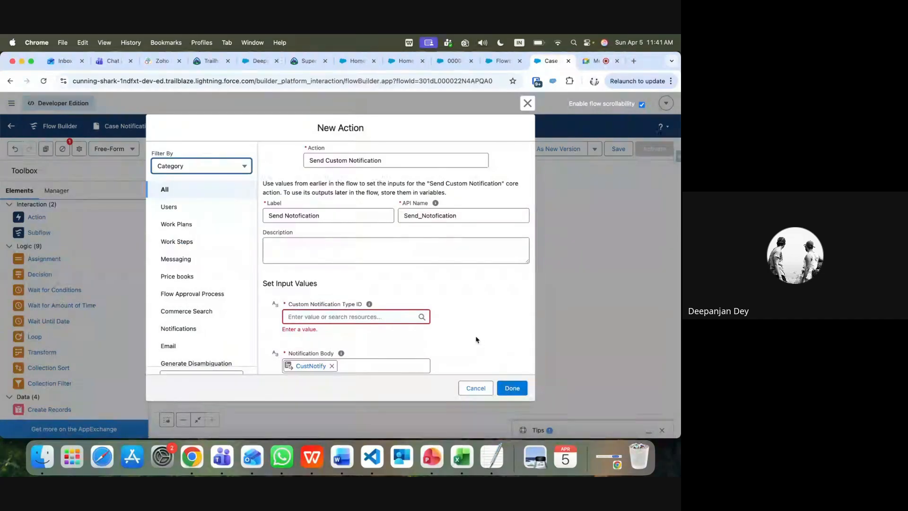
scroll(476, 339, down, 2)
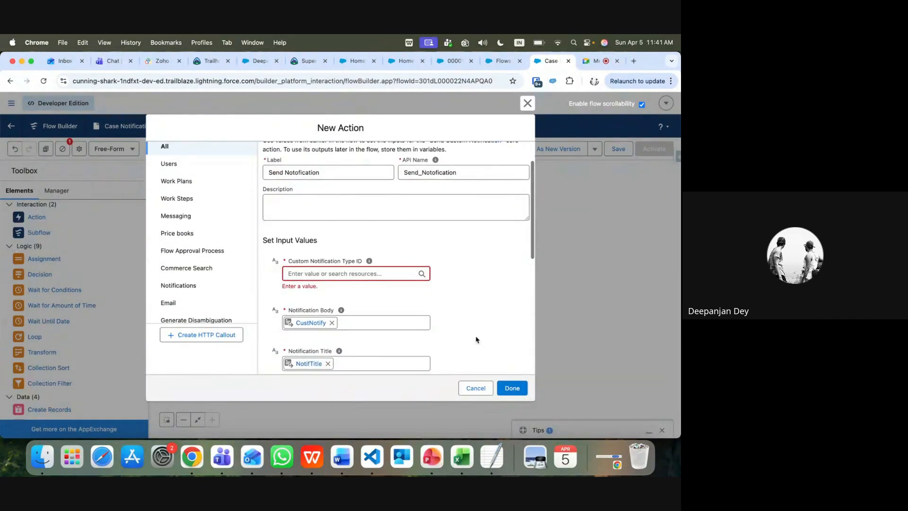
scroll(476, 339, down, 1)
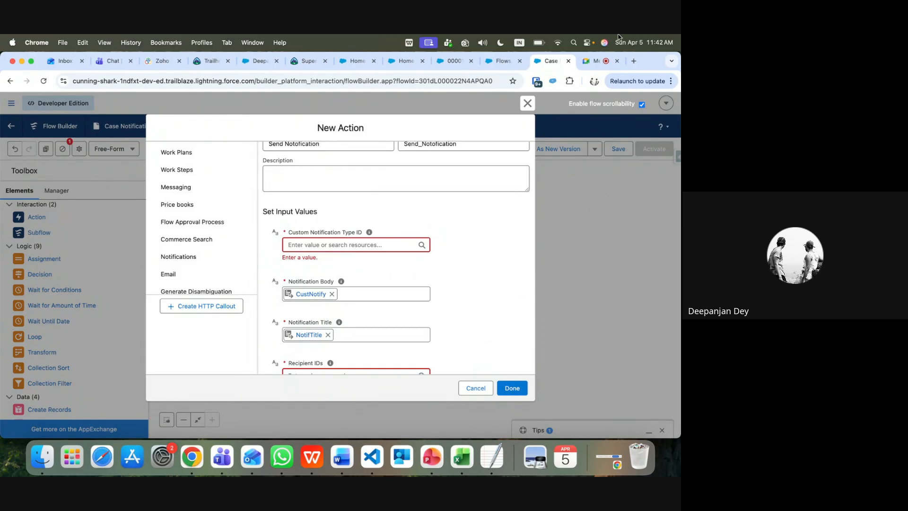
click(511, 389)
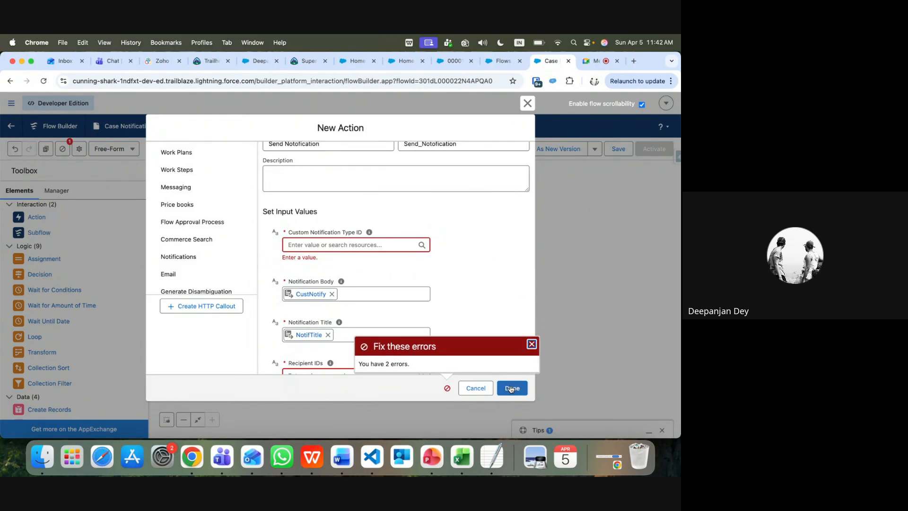
click(531, 346)
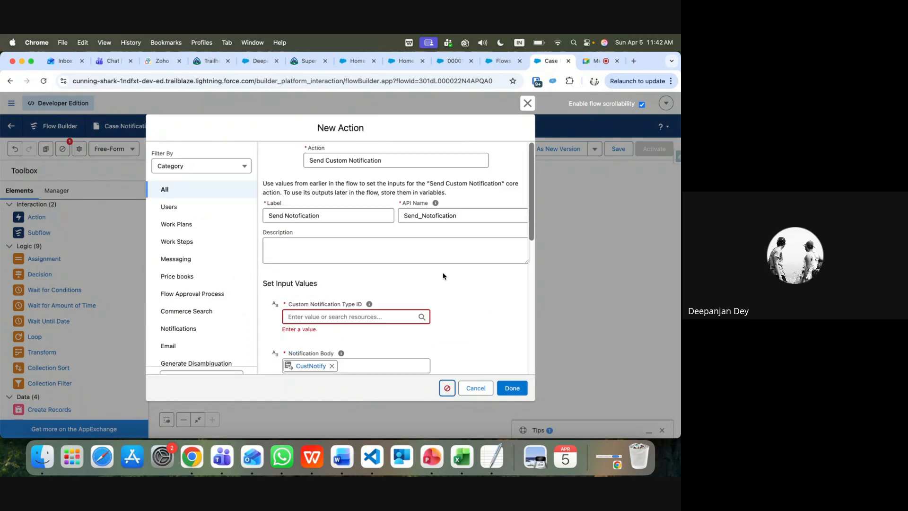
Try case owner and flow interview references for Recipient IDs, then clear the input
scroll(442, 276, down, 4)
scroll(443, 276, down, 3)
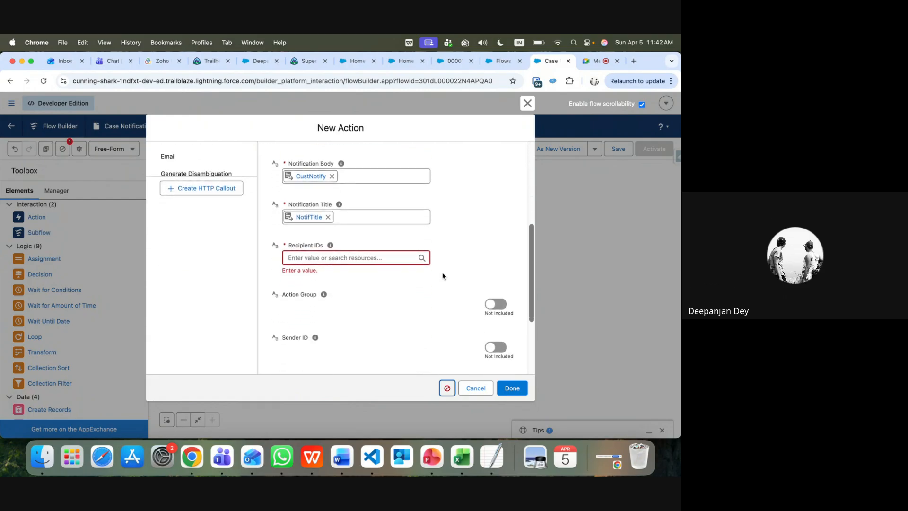
click(395, 261)
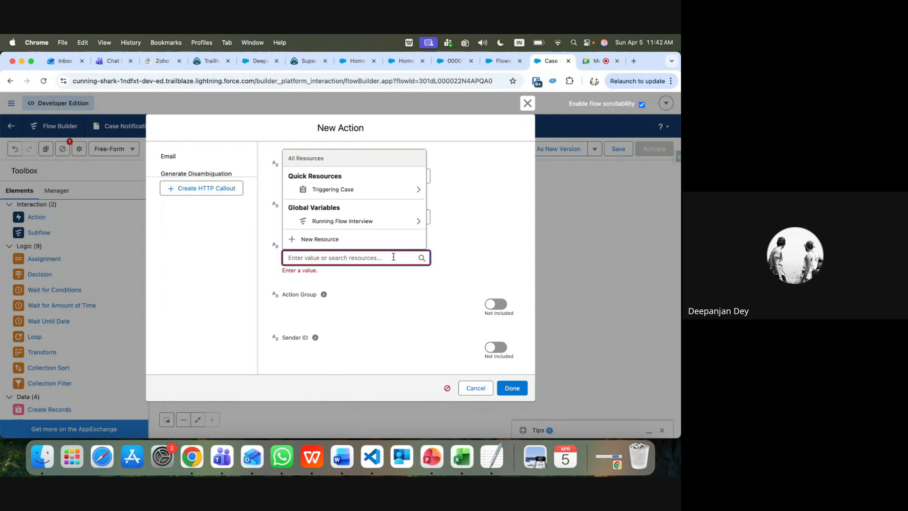
click(354, 189)
text(ow)
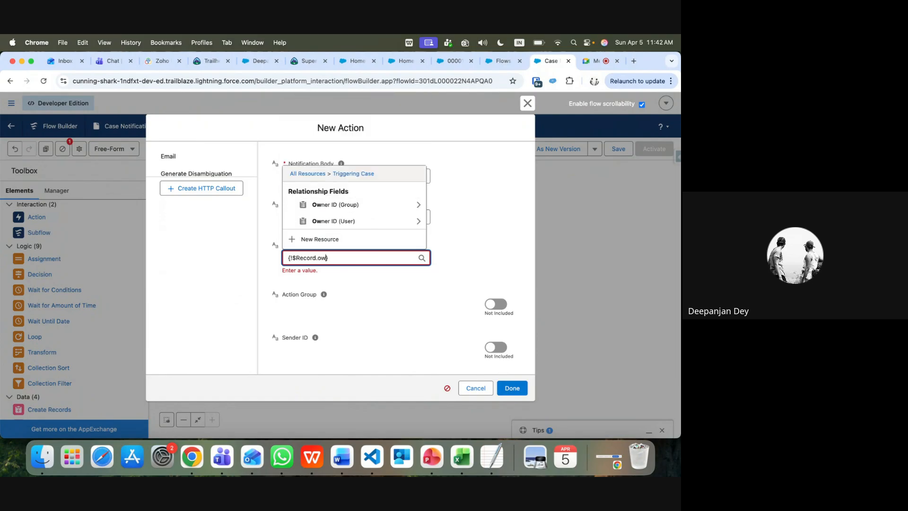
click(373, 225)
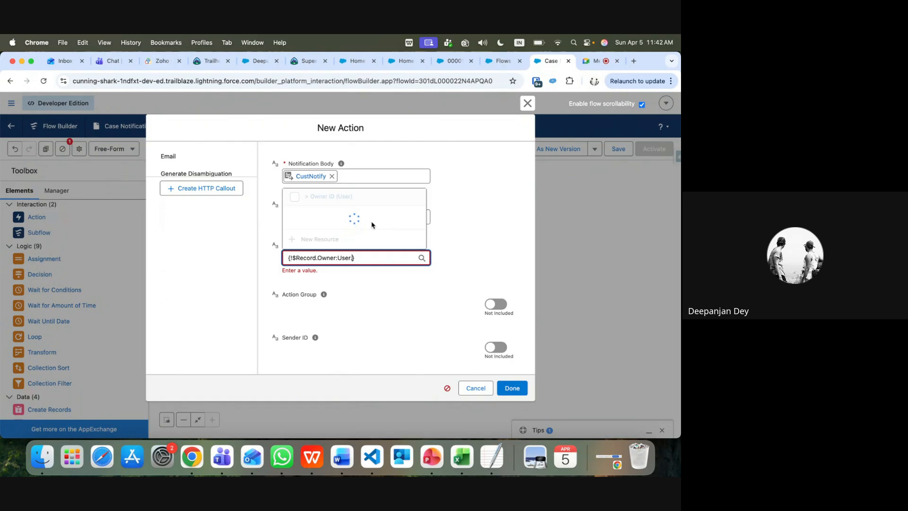
click(369, 285)
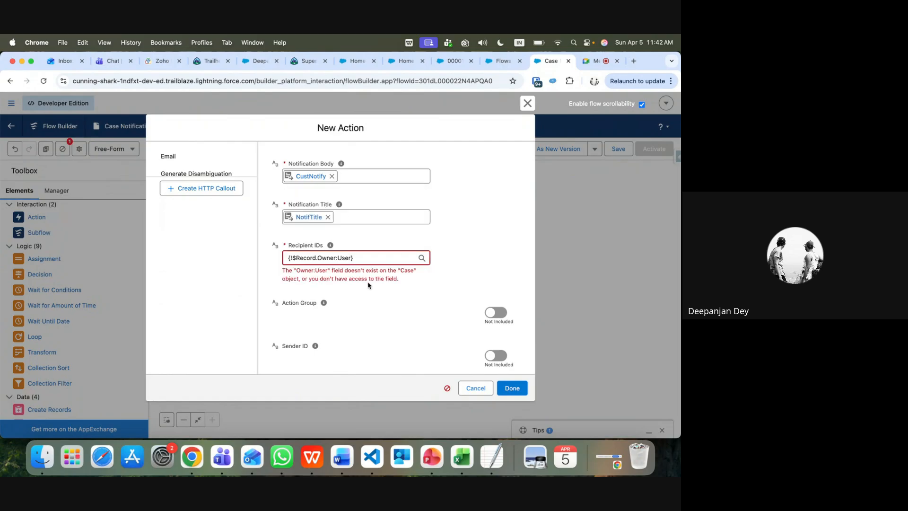
click(360, 259)
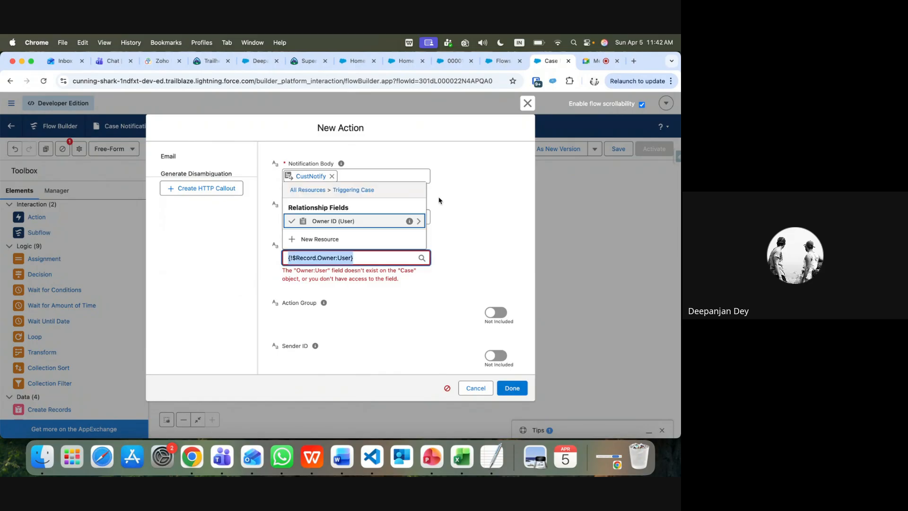
click(419, 221)
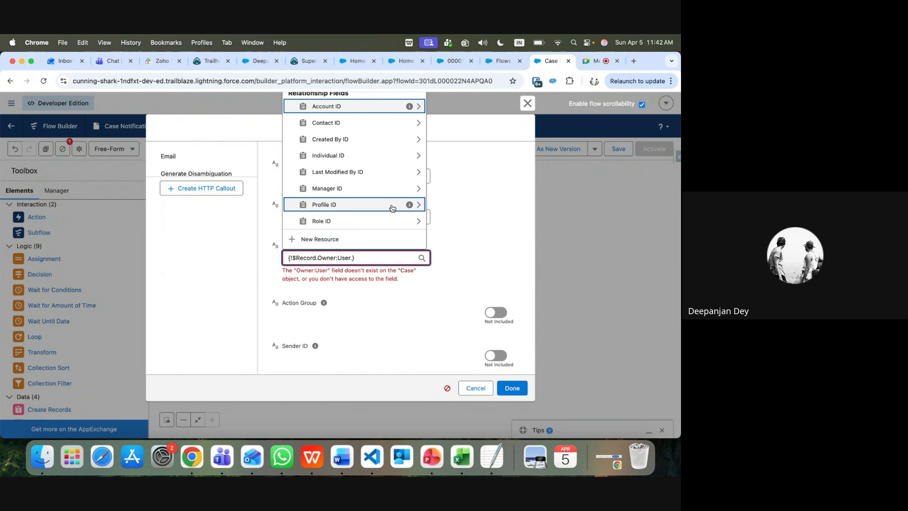
key(BackSpace)
key(BackSpace)
key(BackSpace)
key(BackSpace)
key(BackSpace)
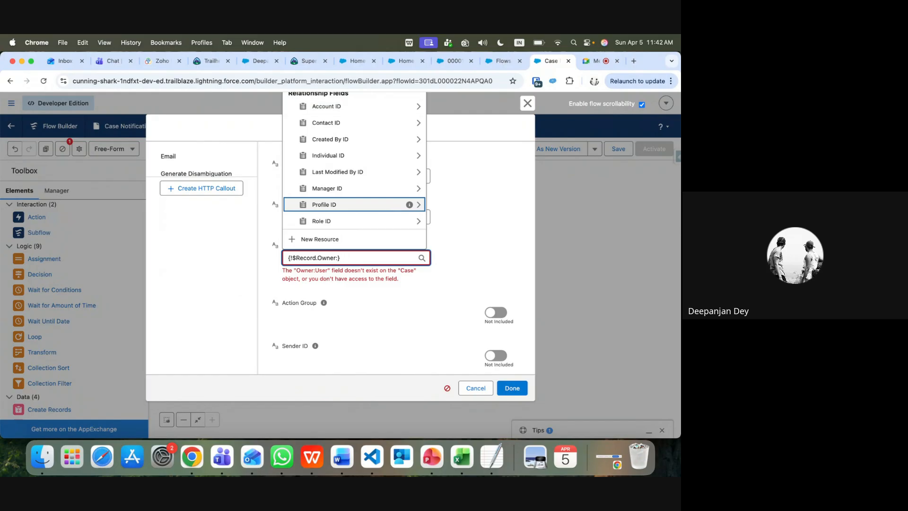
key(BackSpace)
key(BackSpace)
key(BackSpace)
key(BackSpace)
key(BackSpace)
key(BackSpace)
key(BackSpace)
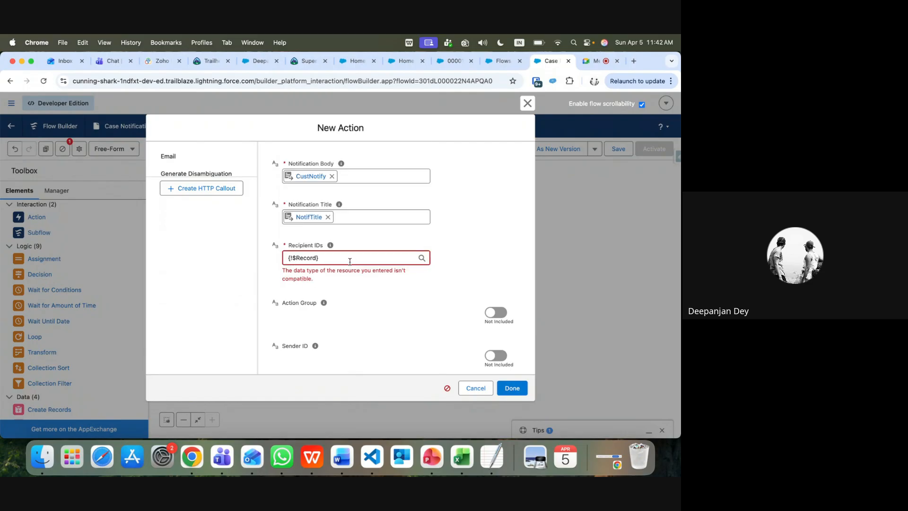
key(BackSpace)
key(BackSpace)
key(BackSpace)
key(BackSpace)
key(BackSpace)
key(BackSpace)
key(BackSpace)
key(BackSpace)
key(BackSpace)
key(BackSpace)
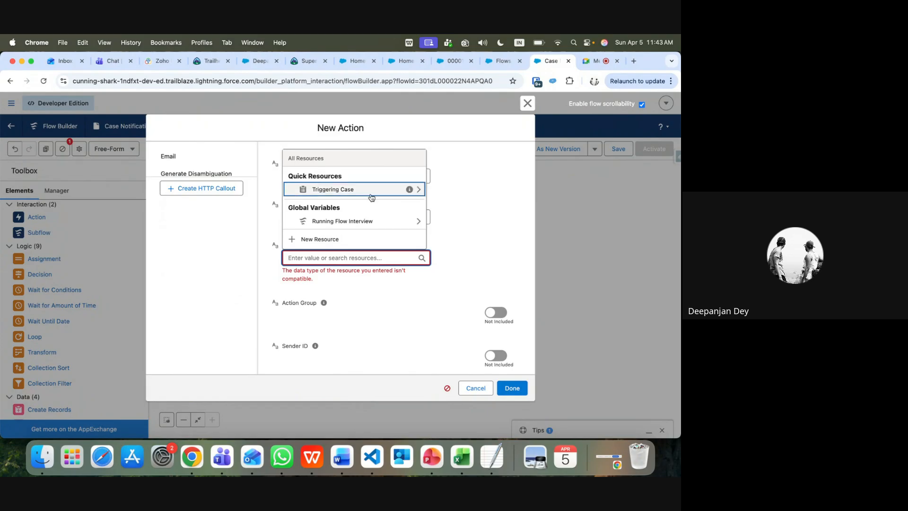
click(371, 224)
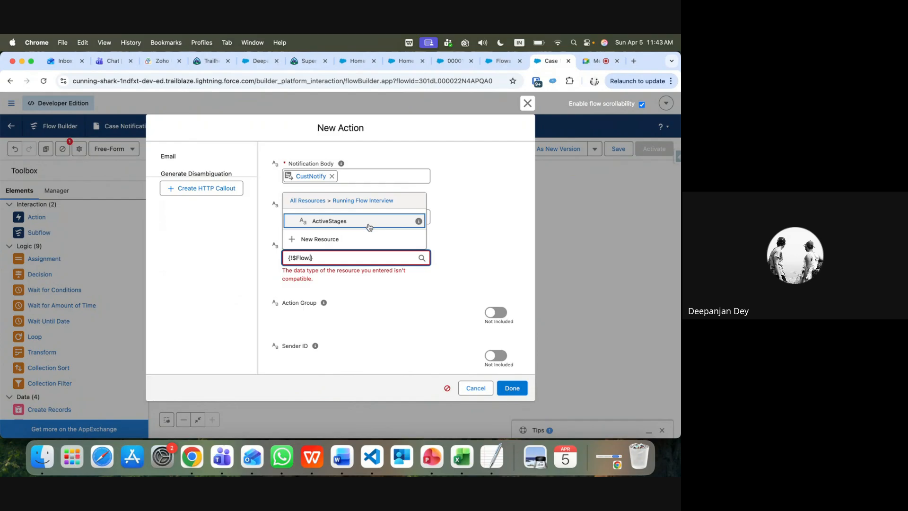
key(BackSpace)
key(BackSpace)
key(BackSpace)
key(BackSpace)
key(BackSpace)
key(BackSpace)
key(BackSpace)
key(BackSpace)
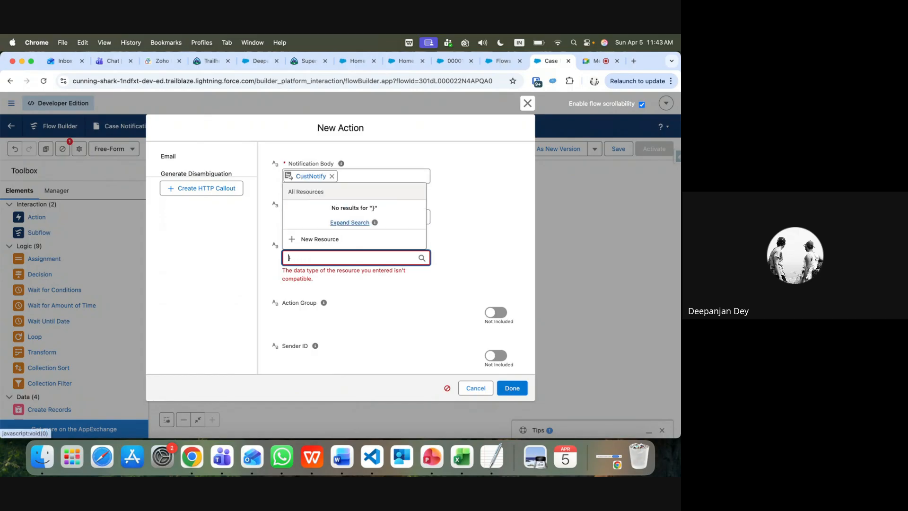
key(Delete)
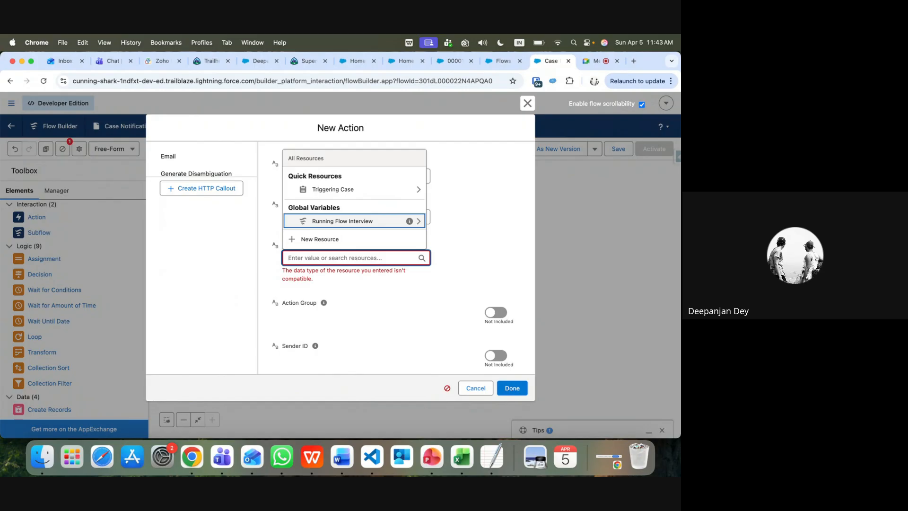
Enter {!$Record.Owner:User.Id} as Recipient IDs, which fails as an incompatible type
click(362, 189)
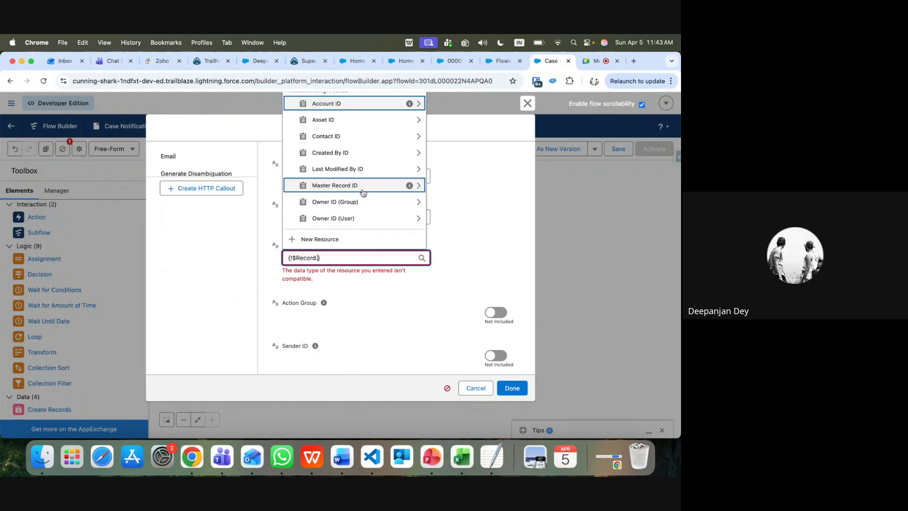
scroll(363, 201, down, 1)
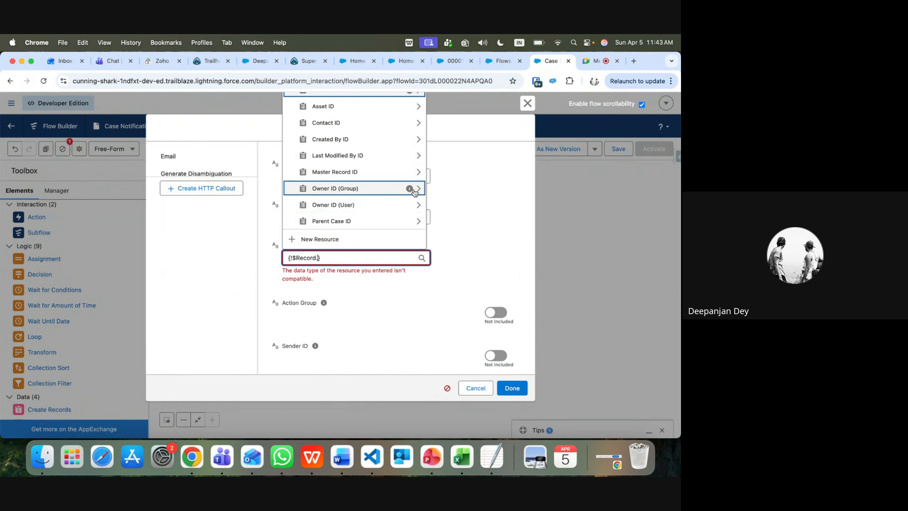
mouse_move(409, 191)
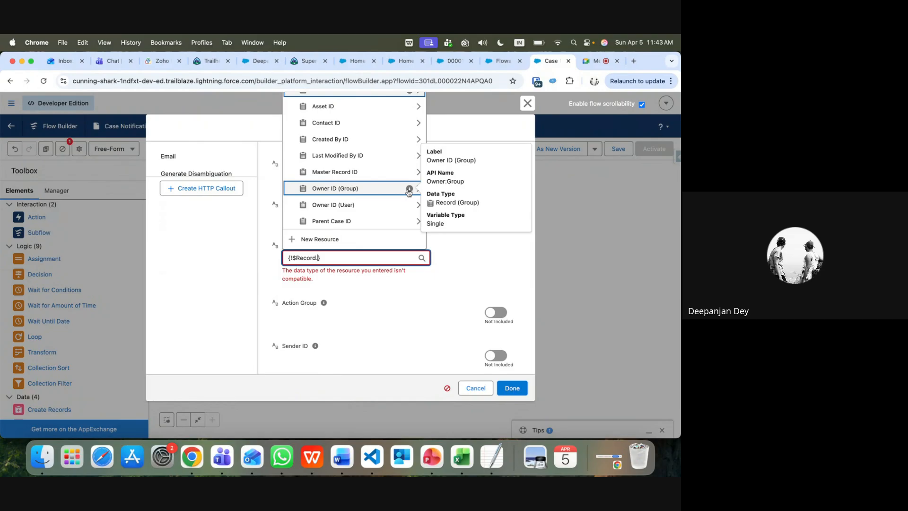
mouse_move(410, 209)
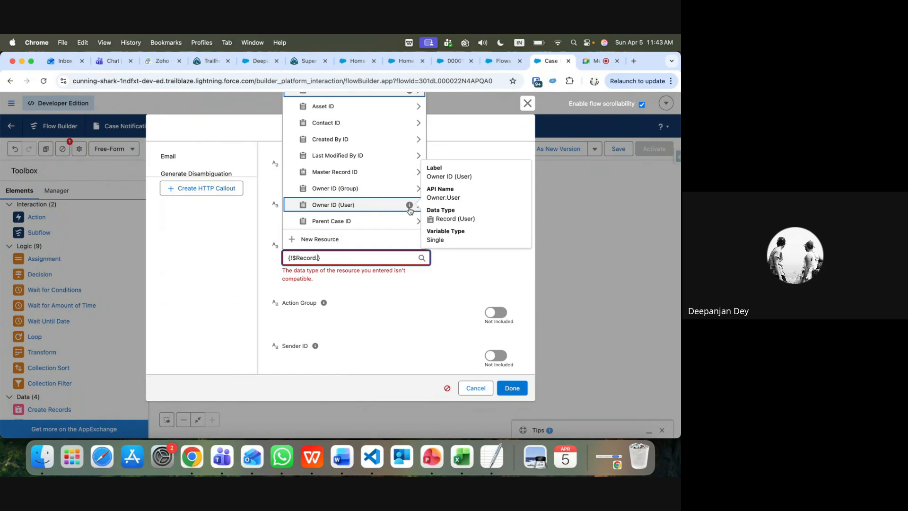
click(322, 210)
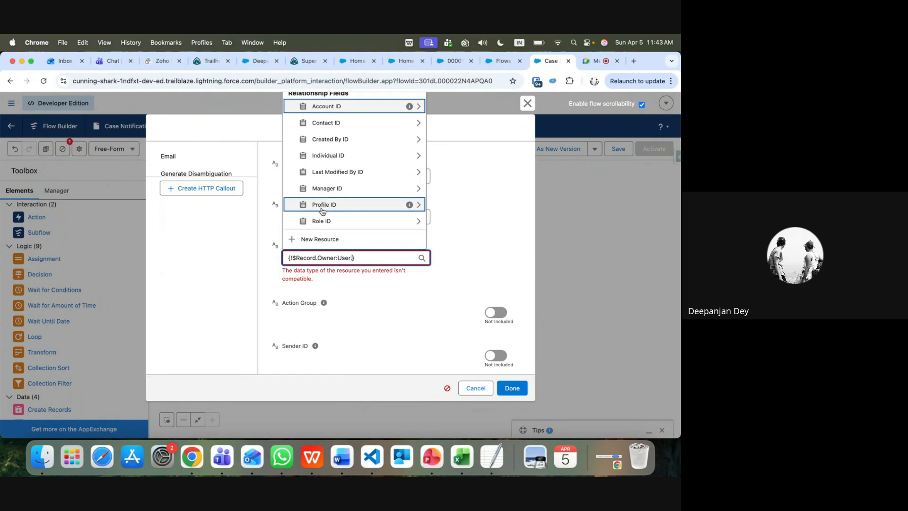
key(BackSpace)
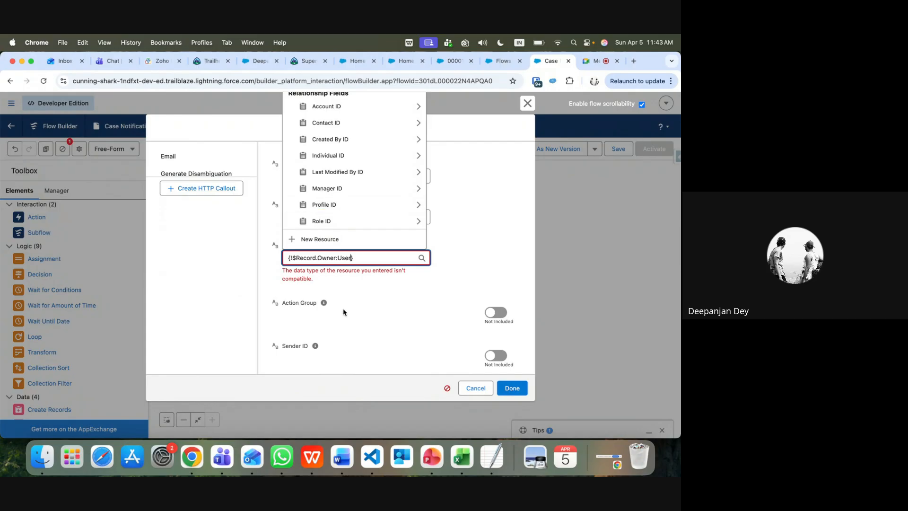
click(343, 289)
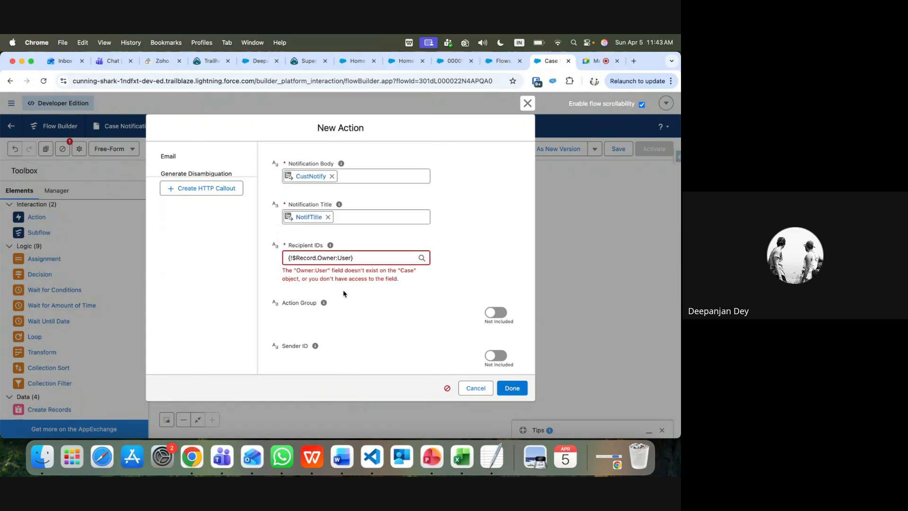
click(353, 258)
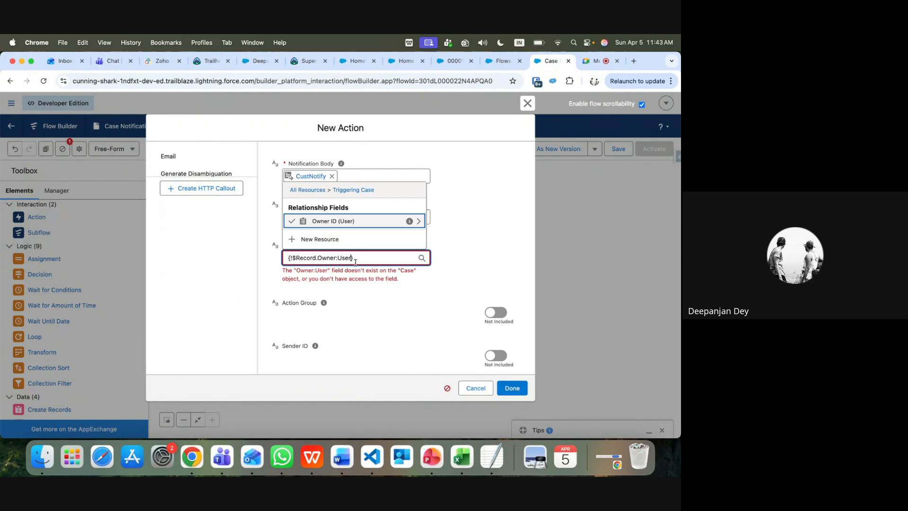
text(.)
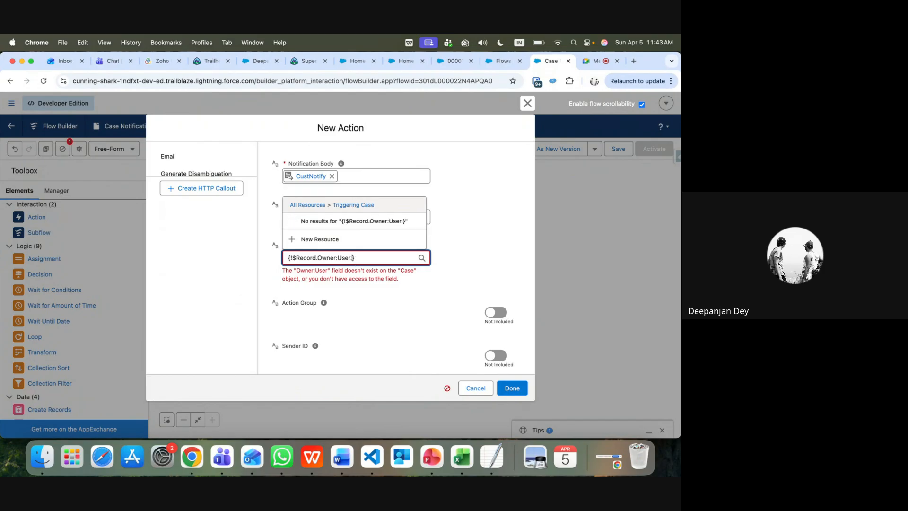
text(Id)
click(373, 286)
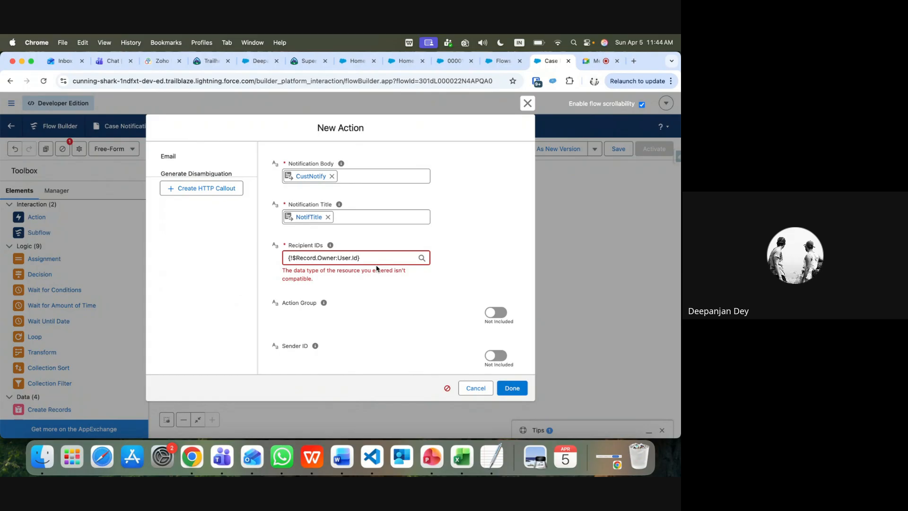
Replace it with {!$Record.OwnerId}, which is also rejected, then clear the field
click(359, 256)
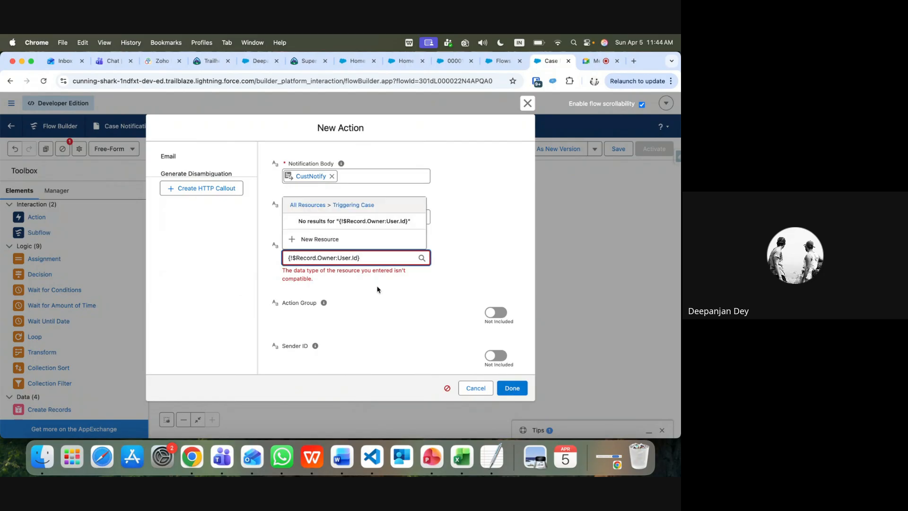
key(BackSpace)
key(BackSpace)
key(BackSpace)
key(BackSpace)
key(BackSpace)
key(BackSpace)
key(BackSpace)
key(BackSpace)
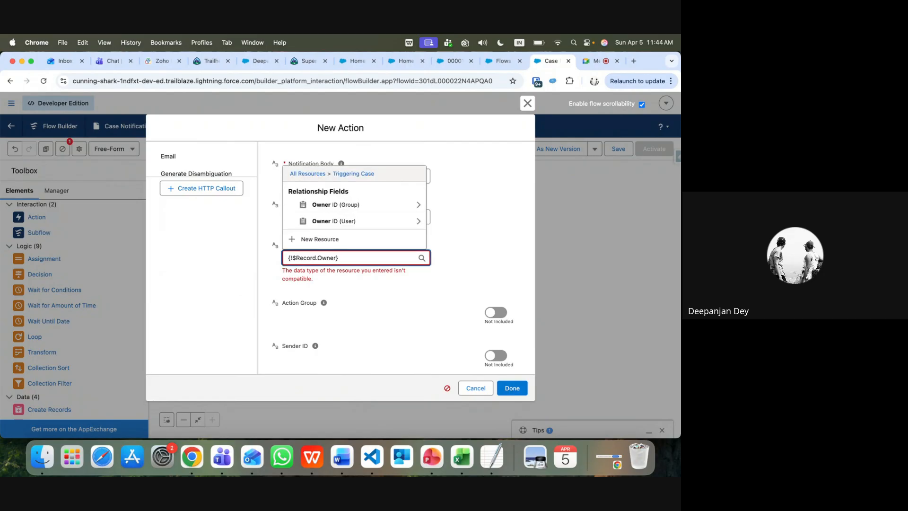
text(I)
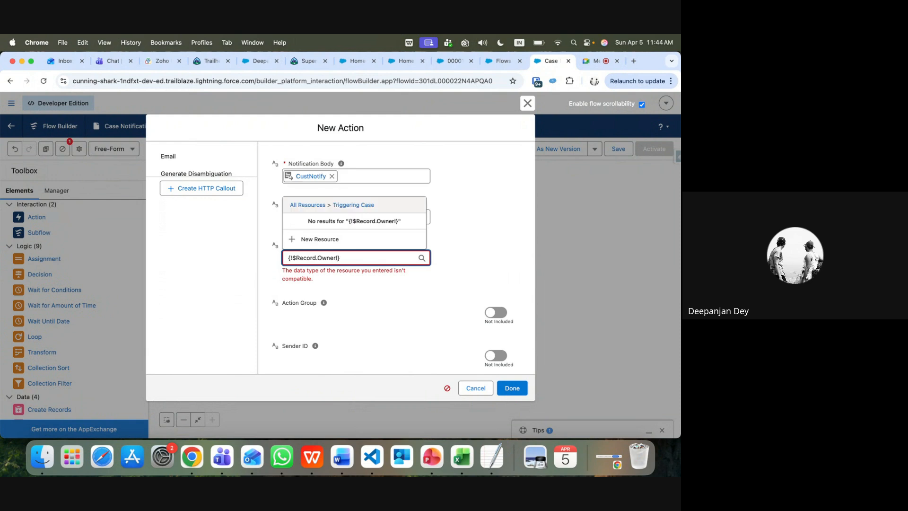
text(d)
click(378, 299)
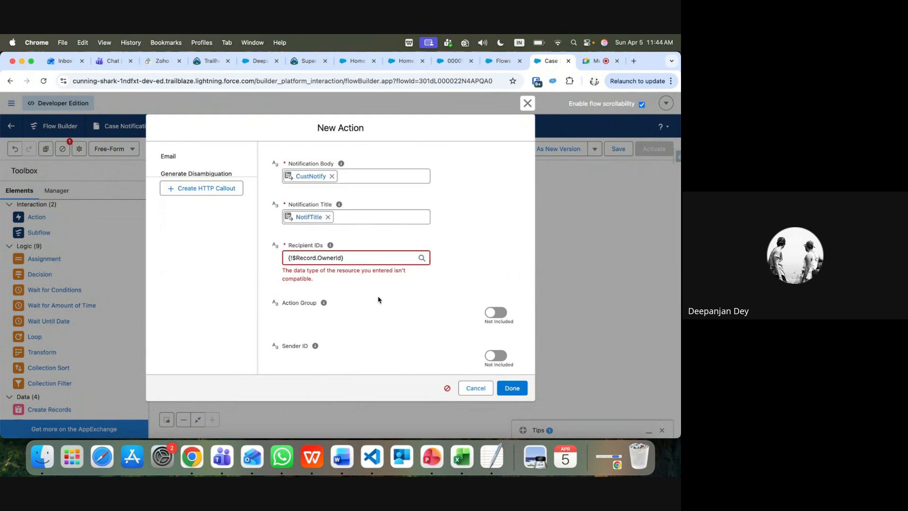
click(354, 255)
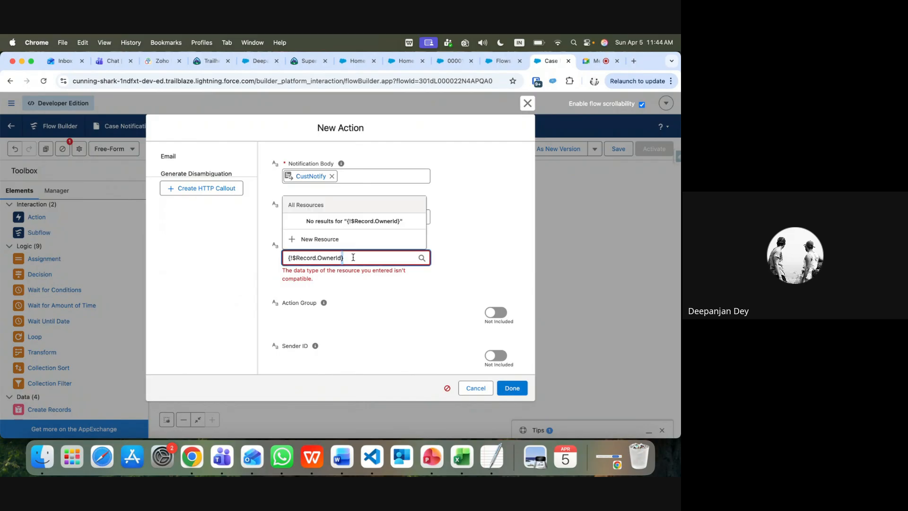
key(super+a)
key(BackSpace)
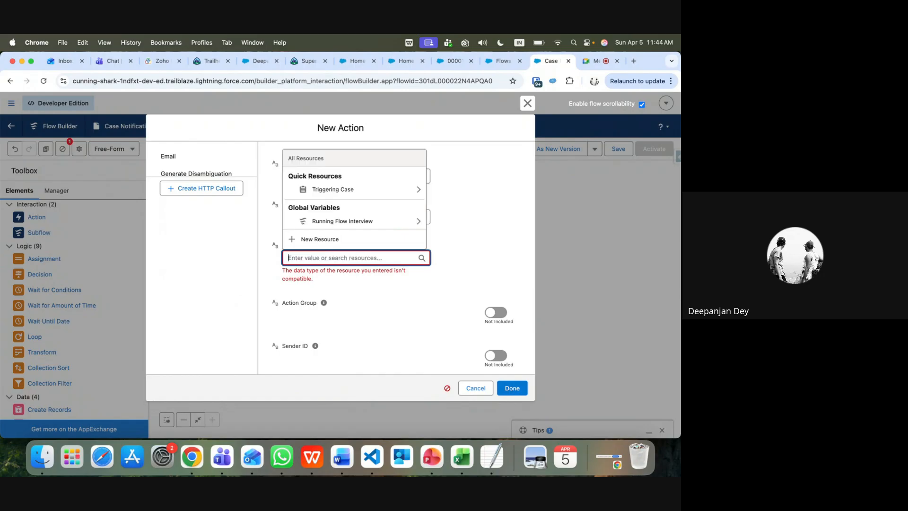
click(309, 240)
Create a Text variable named varRecpId that allows multiple values
click(287, 232)
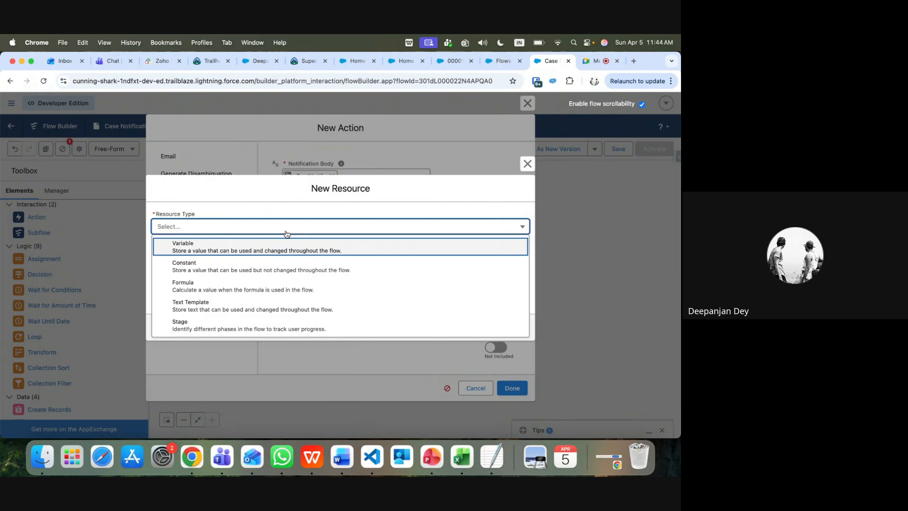
click(275, 247)
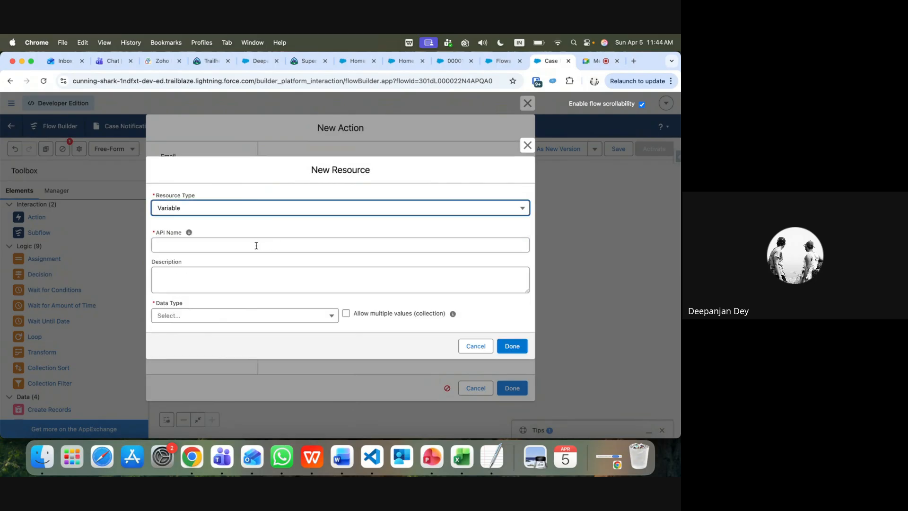
click(256, 245)
text(va)
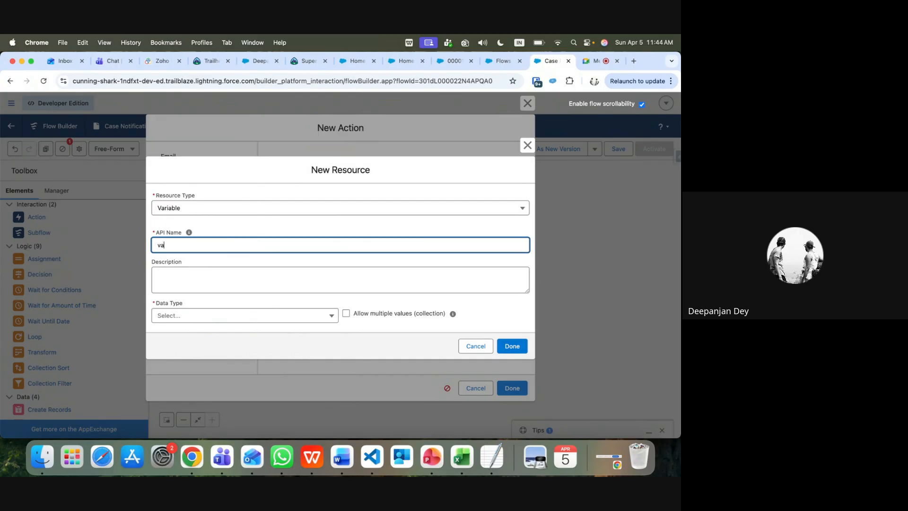
text(rRecpId)
click(229, 317)
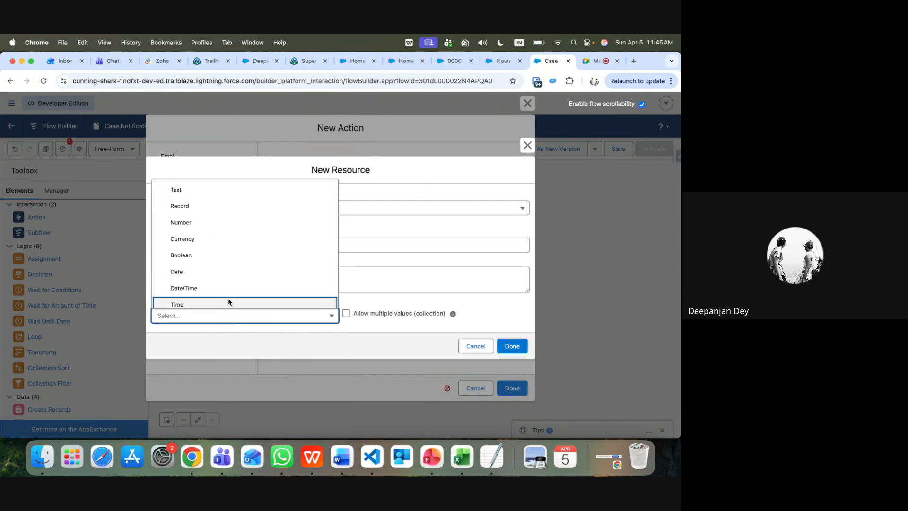
click(194, 189)
click(357, 296)
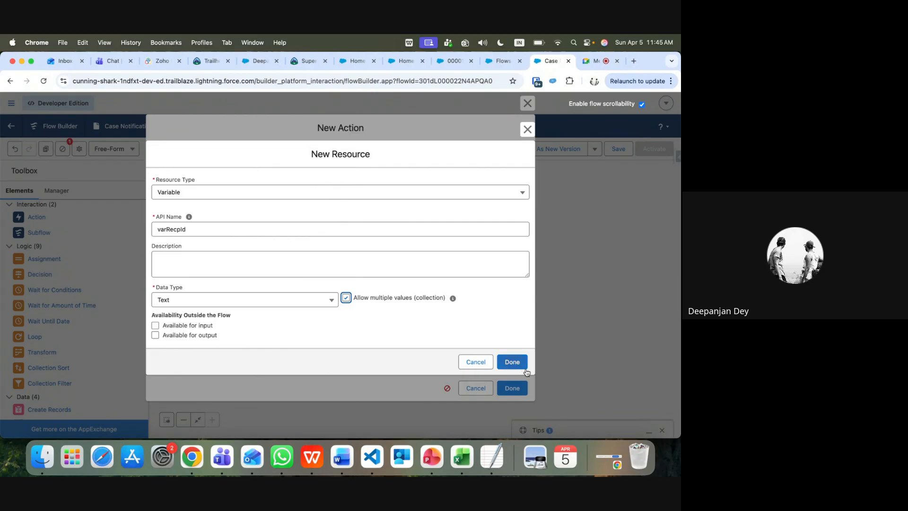
click(510, 362)
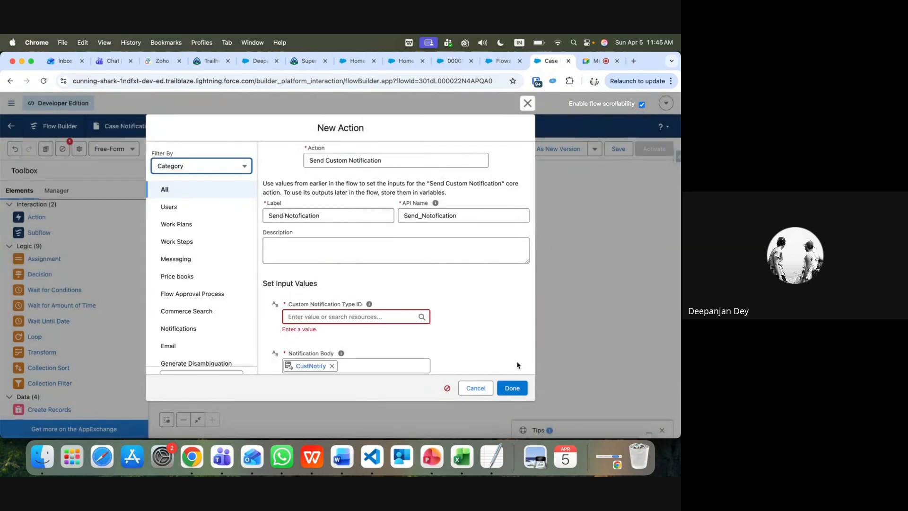
Scroll through the action's inputs to check Body, Title and Recipient IDs, then go to Setup
scroll(493, 334, down, 3)
scroll(492, 334, down, 3)
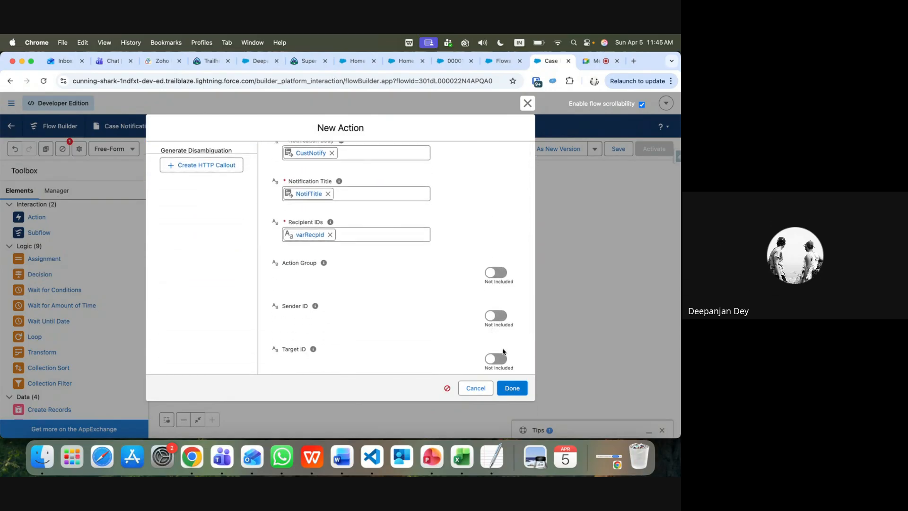
scroll(447, 278, down, 3)
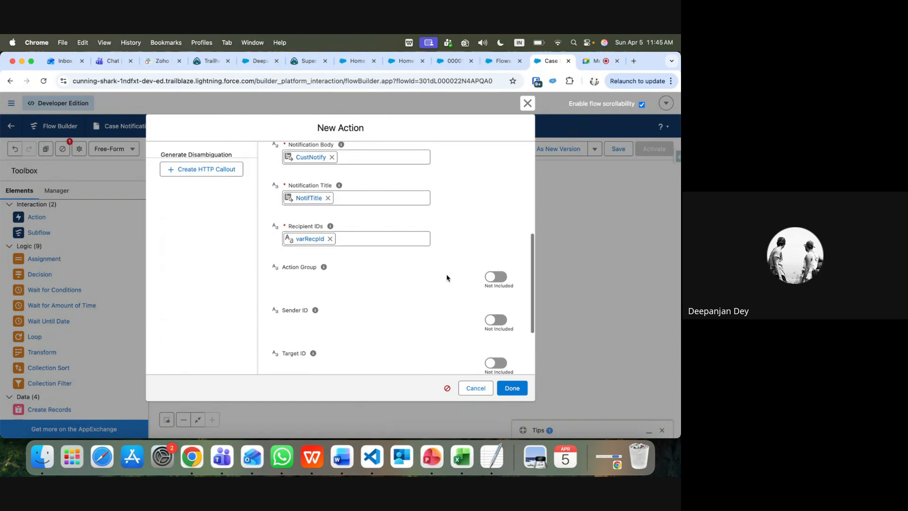
scroll(447, 278, down, 2)
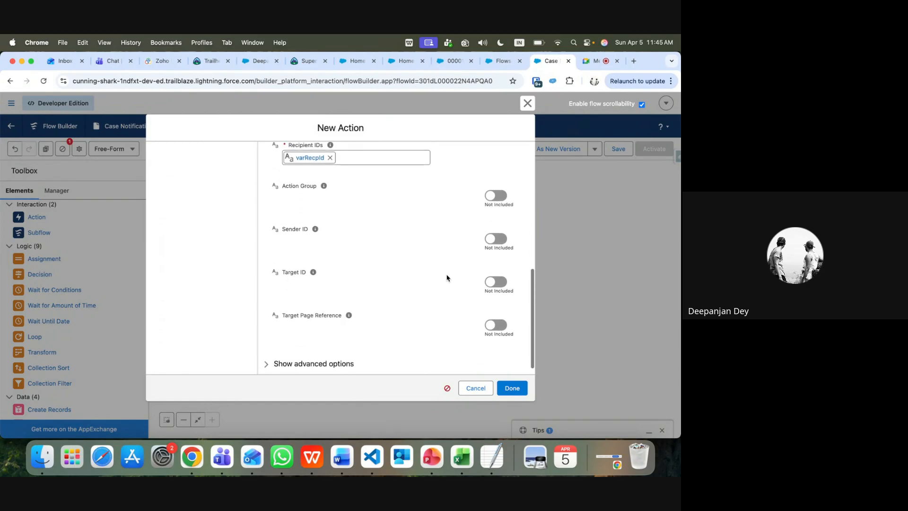
scroll(447, 278, up, 10)
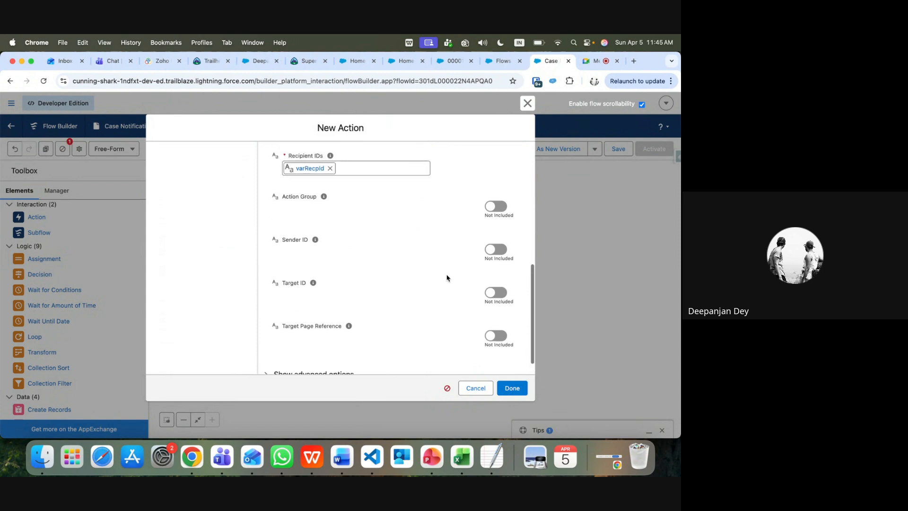
click(503, 61)
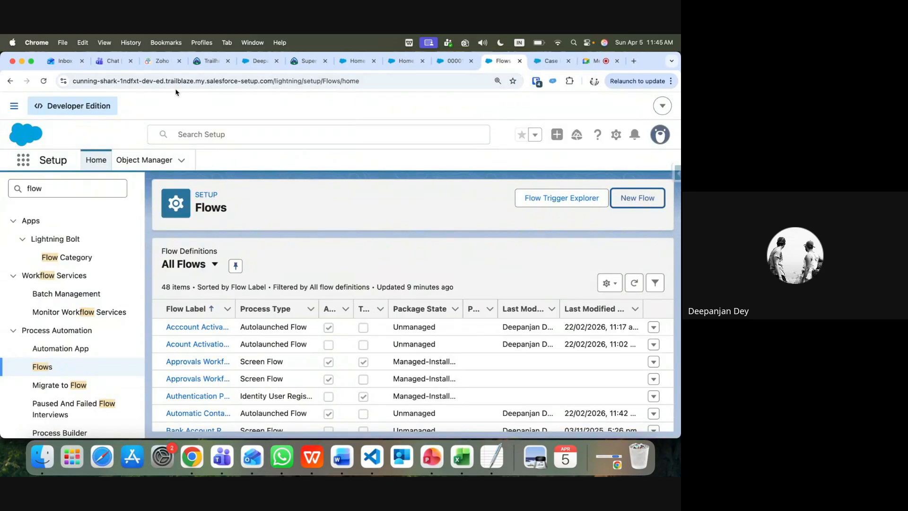
Find the Custom Notifications setup page through Quick Find
double_click(100, 188)
text(c)
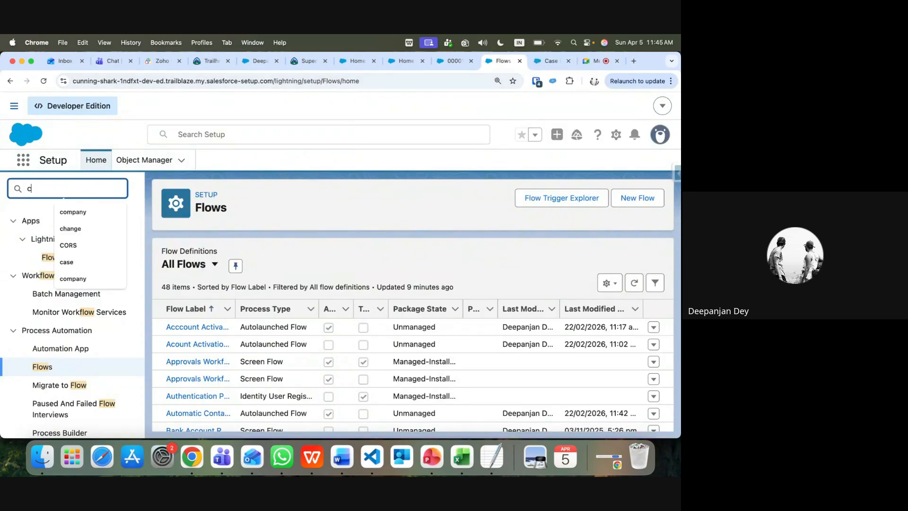
text(ust)
text(om noti)
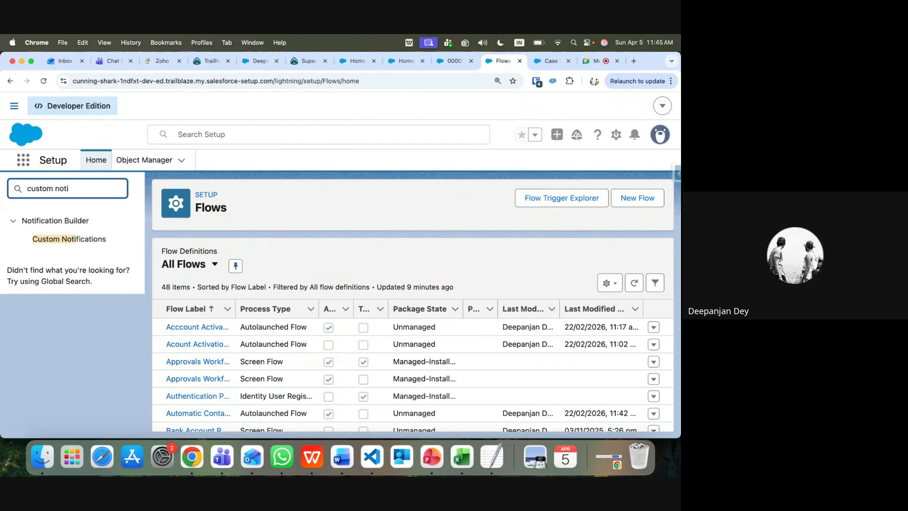
click(71, 239)
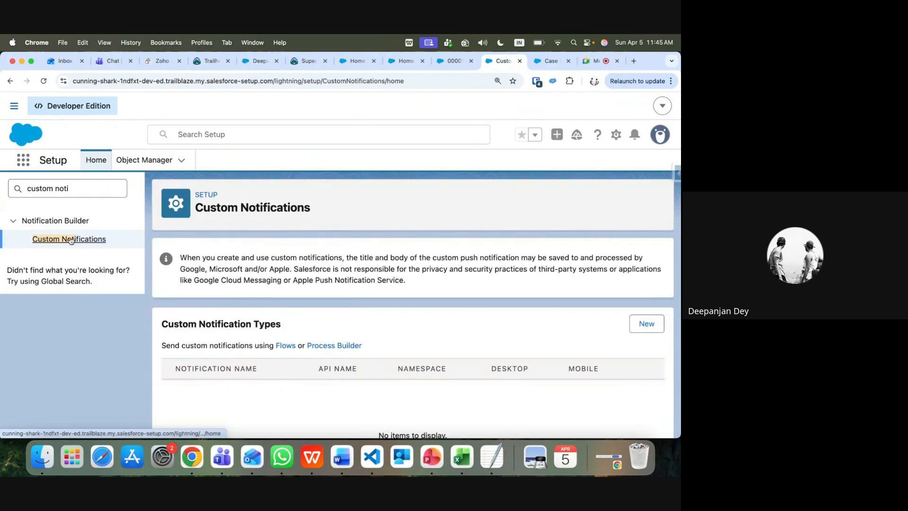
Create the SendCustomNotif notification type with Desktop and Mobile channels enabled
click(640, 326)
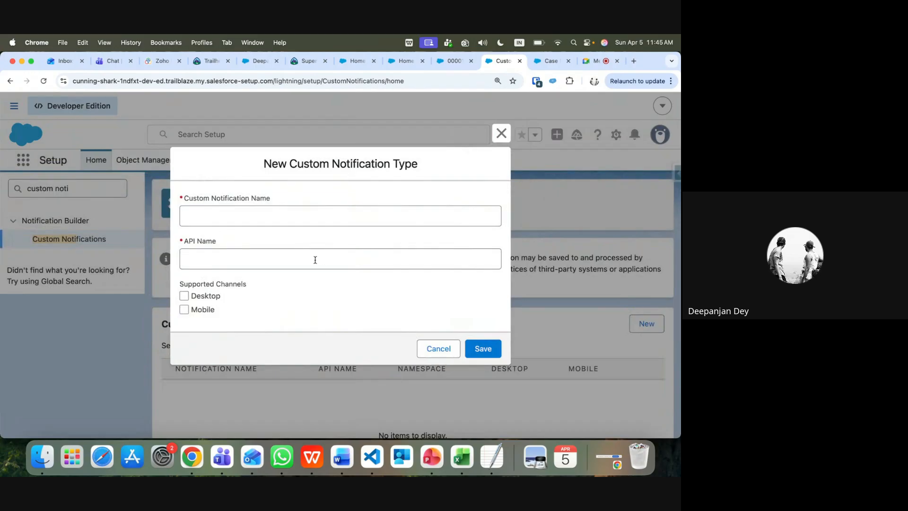
click(260, 219)
text(C)
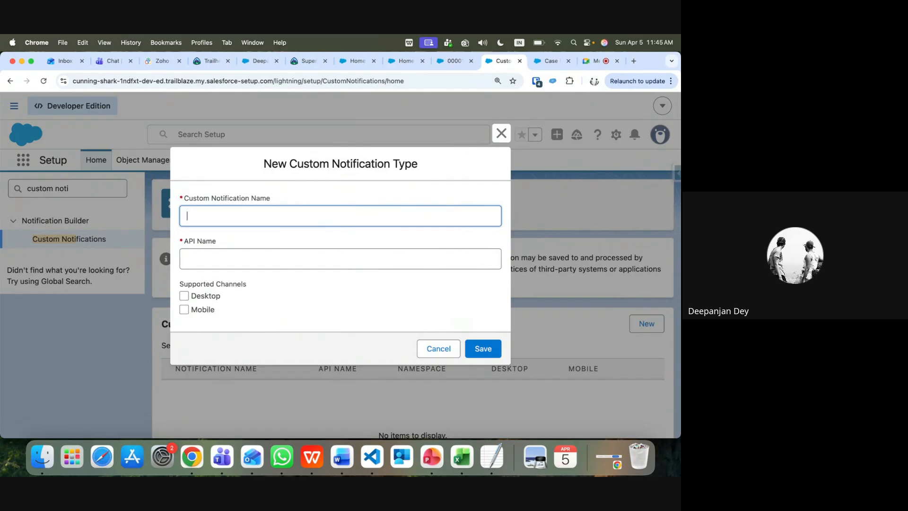
text(SendCustomNotif)
click(243, 259)
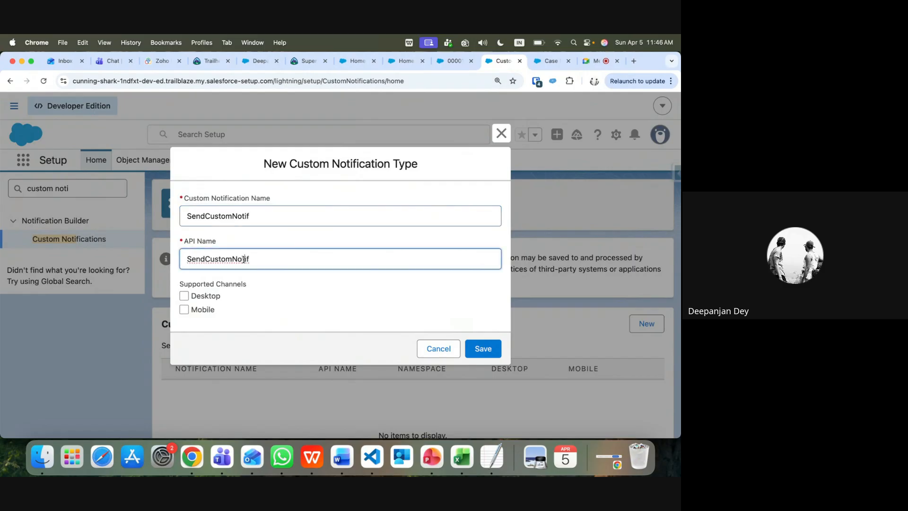
click(184, 296)
click(185, 309)
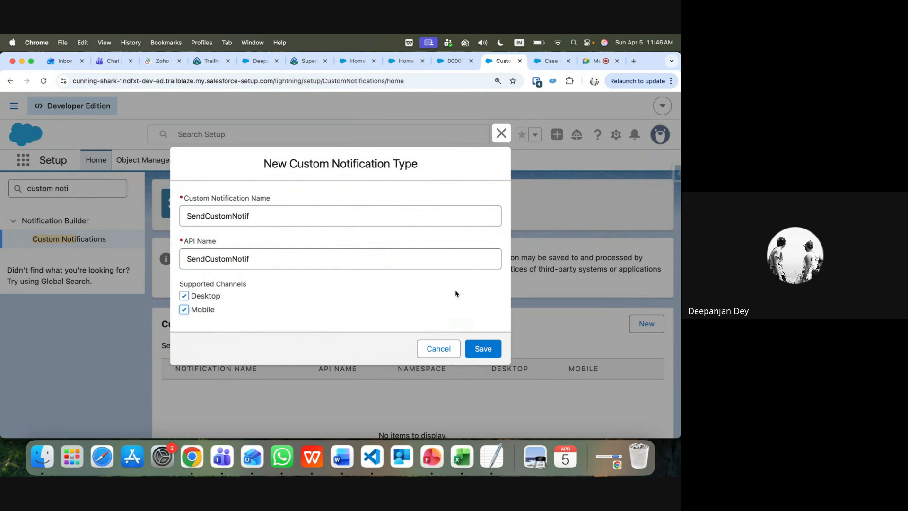
click(483, 350)
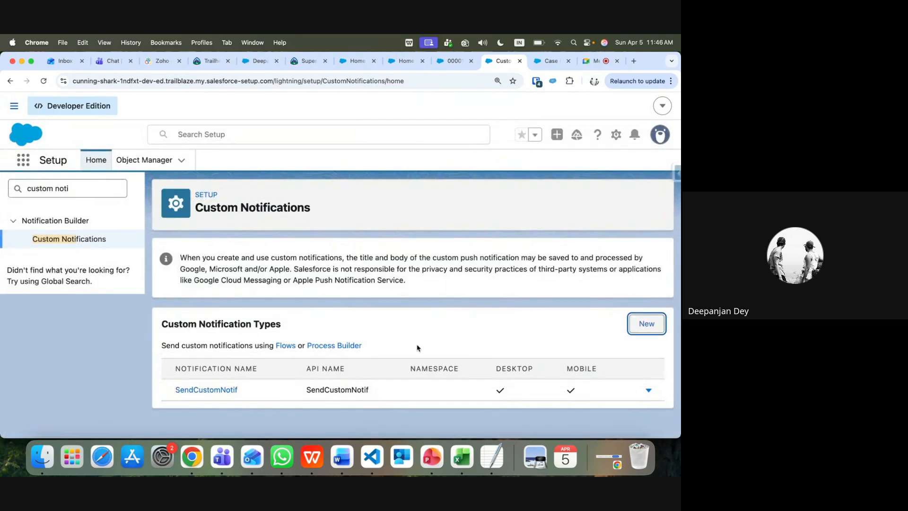
Copy the SendCustomNotif name from its details and return to the flow
click(238, 390)
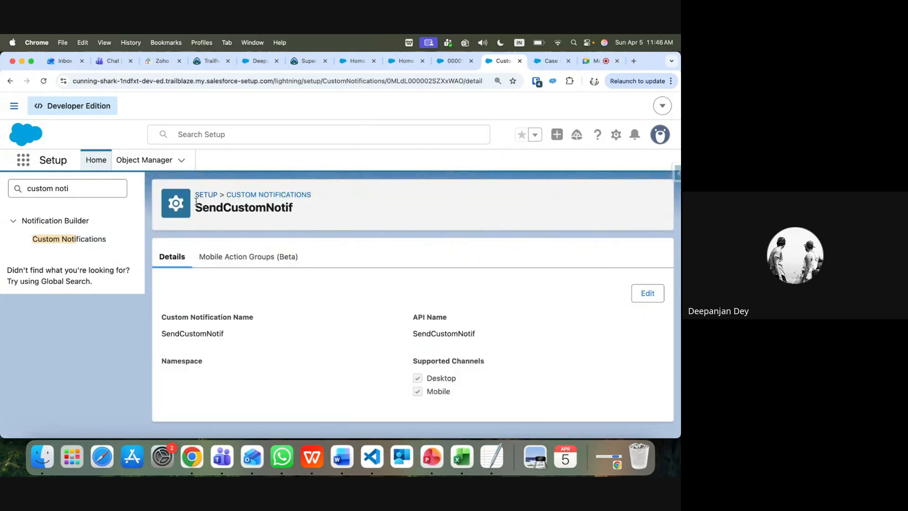
drag(196, 207, 302, 211)
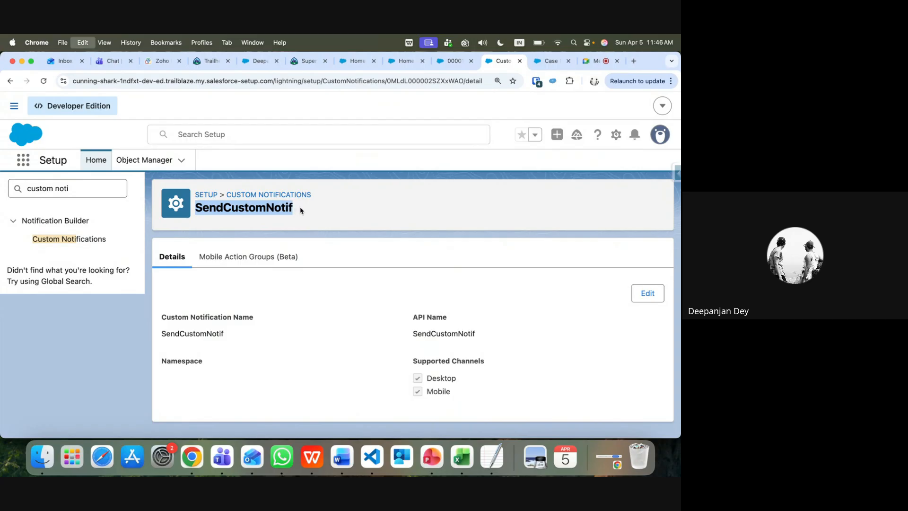
click(554, 64)
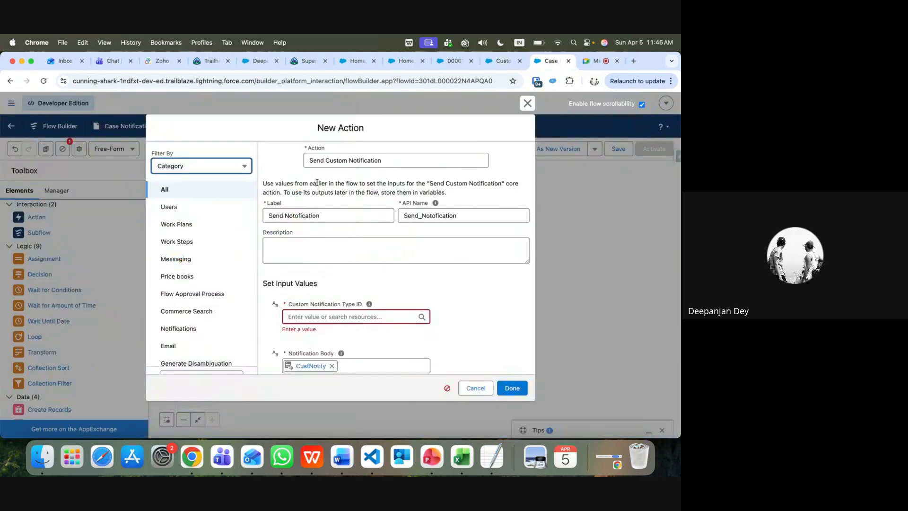
Try SendCustomNotif as Custom Notification Type ID, clear the unmatched value, and cancel the action
click(314, 318)
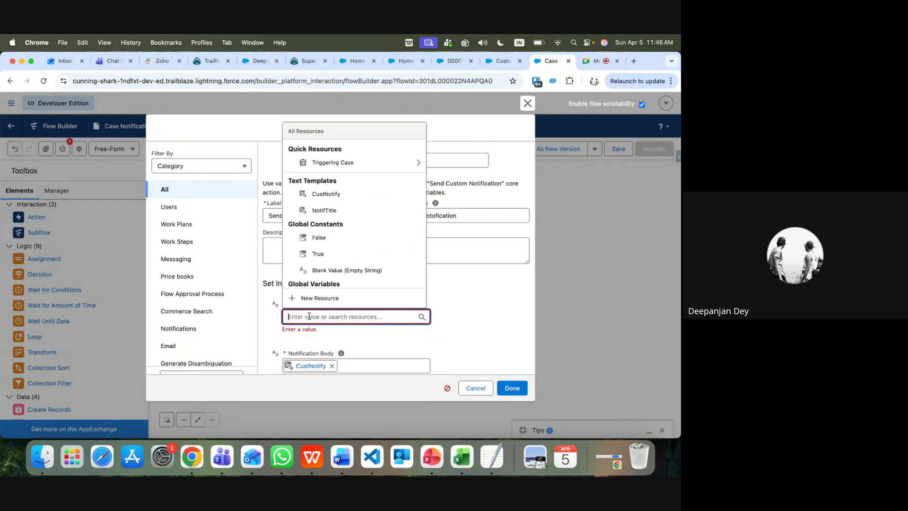
text(SendCustomNotif)
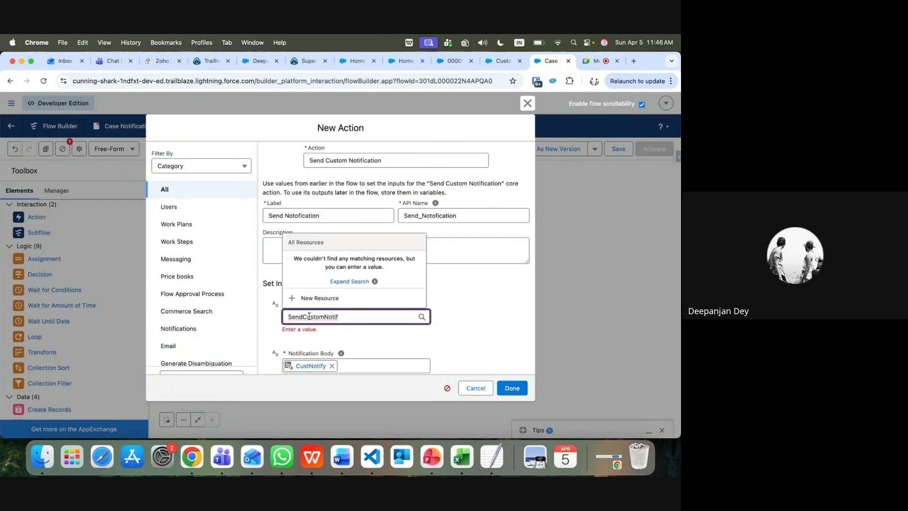
click(344, 281)
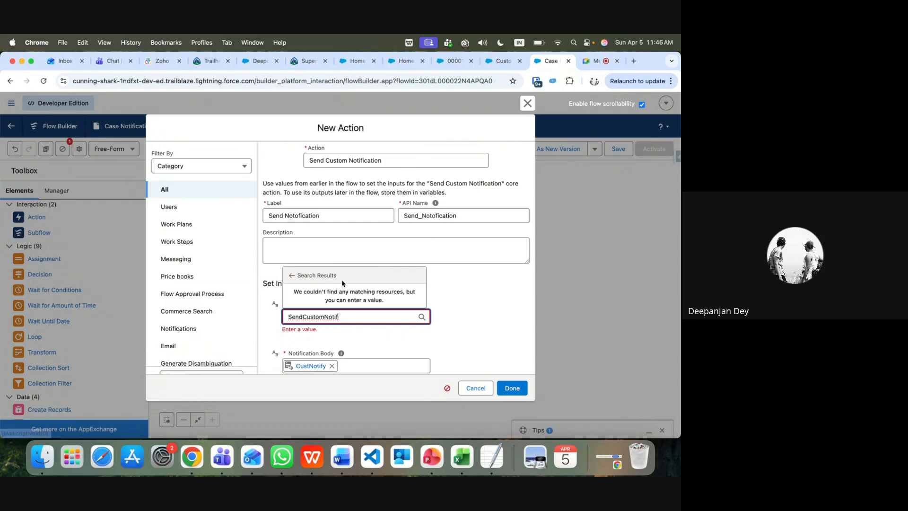
double_click(344, 317)
key(BackSpace)
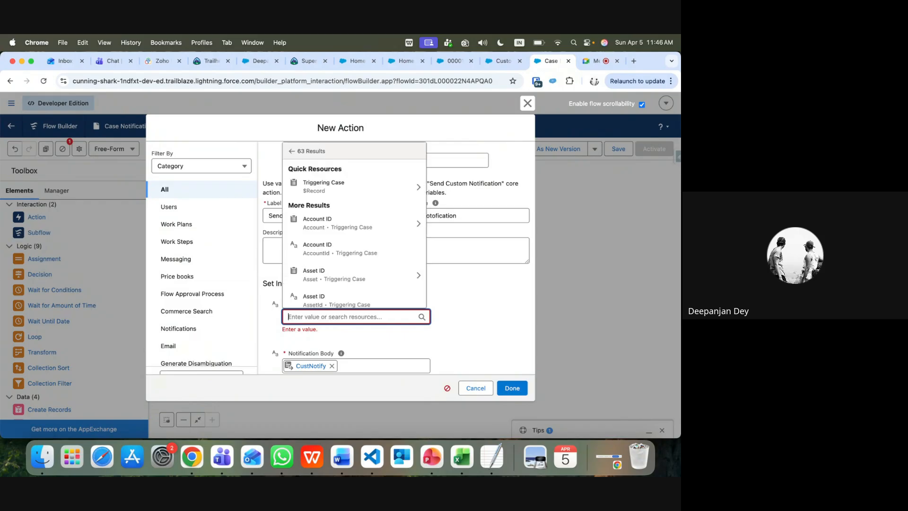
click(516, 350)
scroll(469, 358, down, 5)
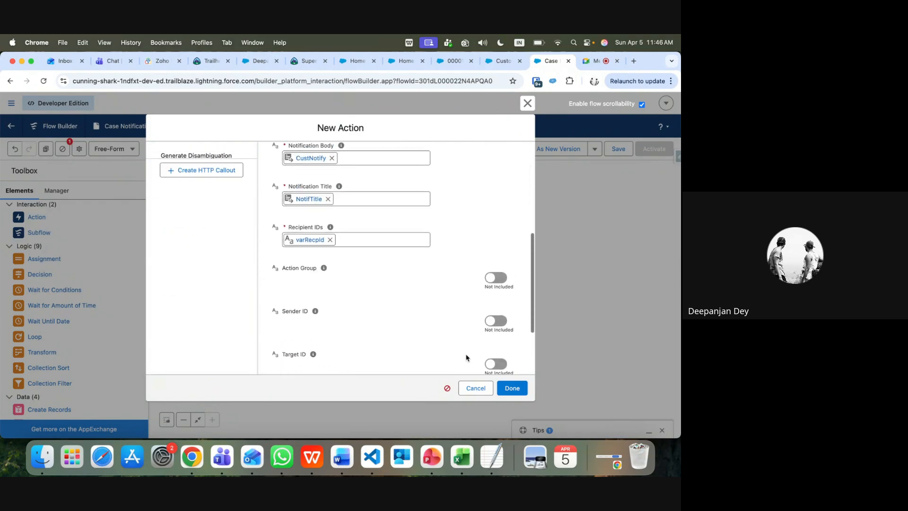
scroll(467, 357, up, 2)
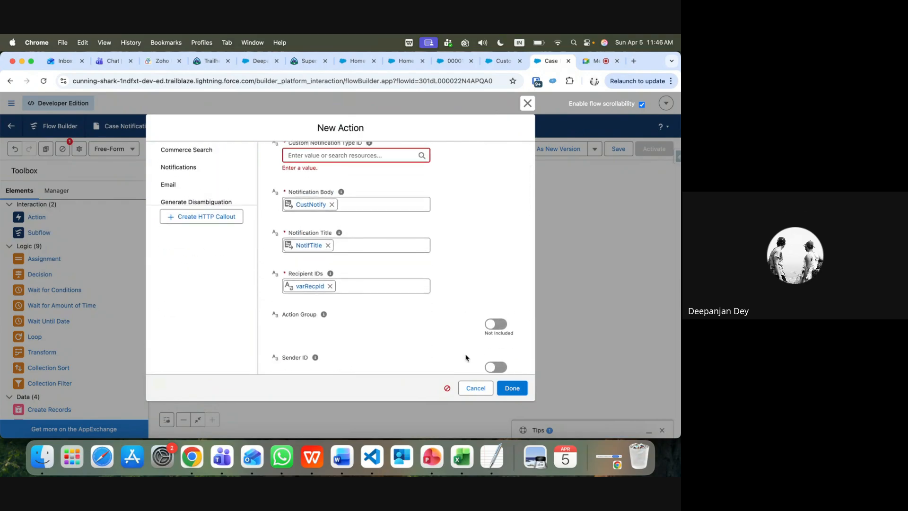
click(479, 387)
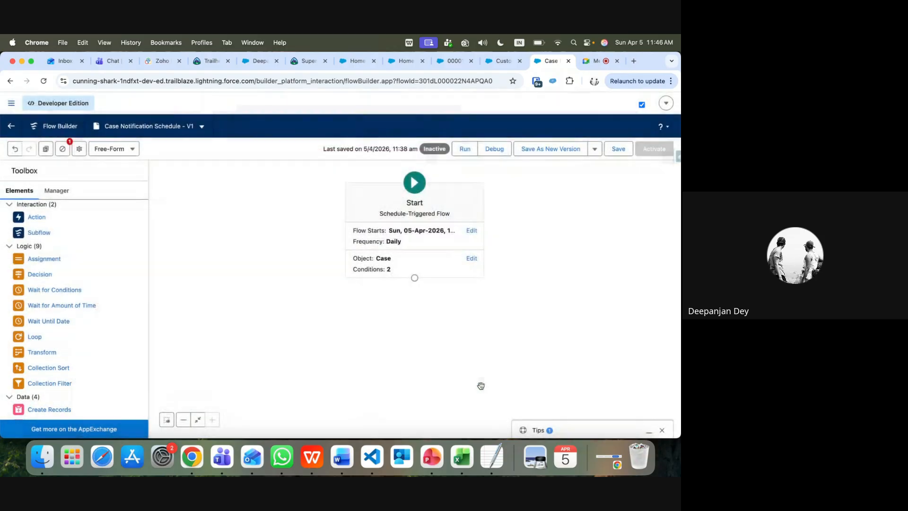
Save the flow, then drag an Assignment onto the canvas and cancel it unfilled
click(618, 153)
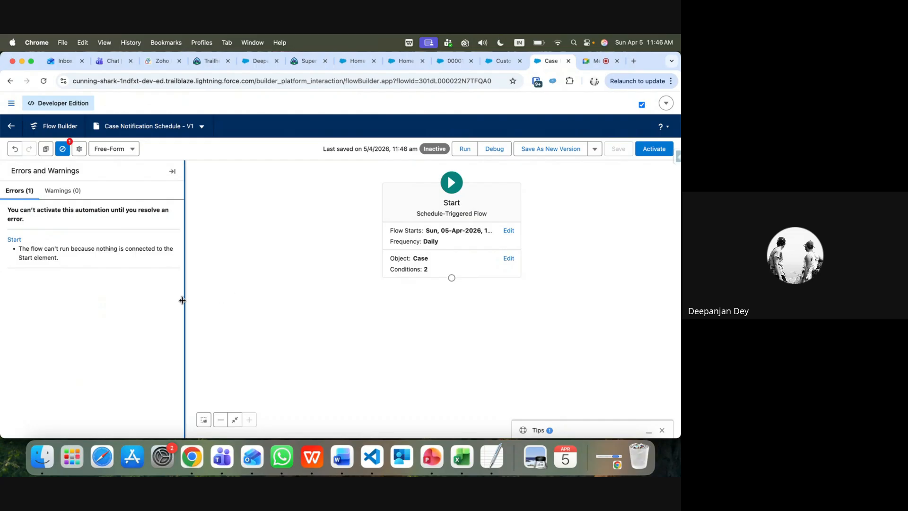
click(62, 150)
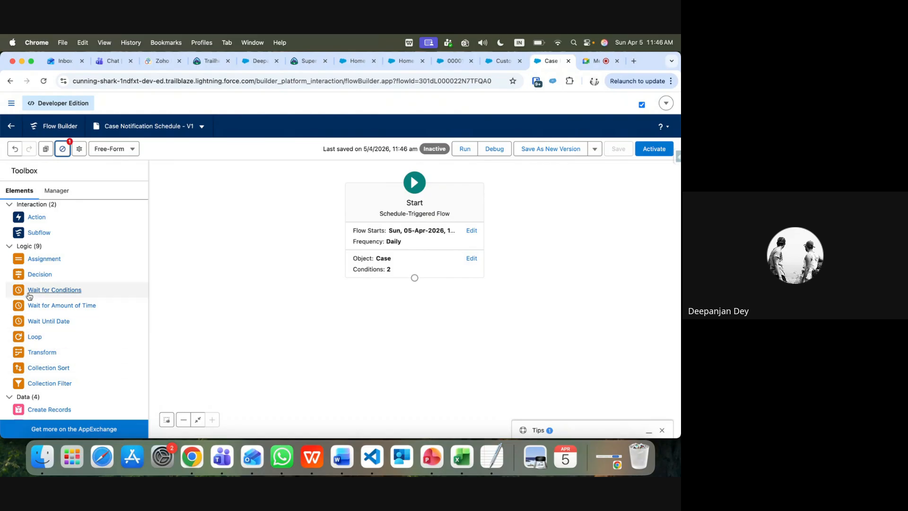
drag(38, 262, 432, 304)
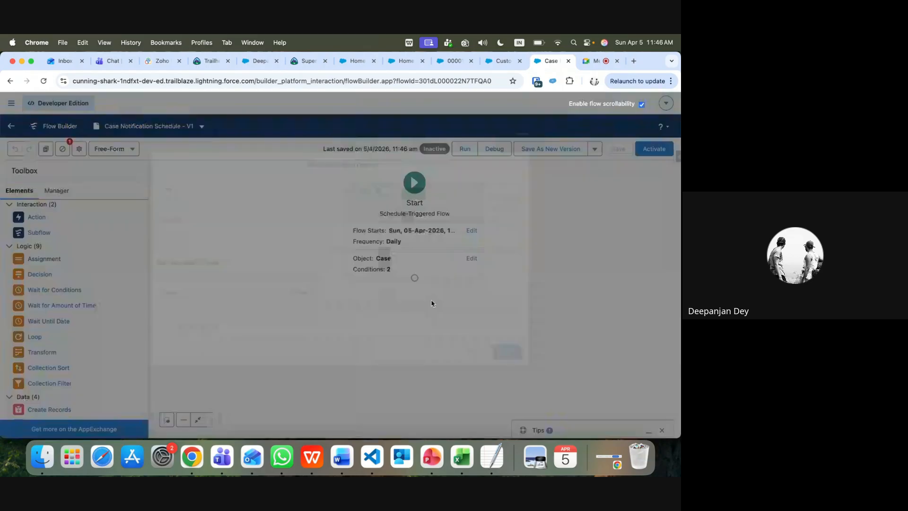
click(475, 359)
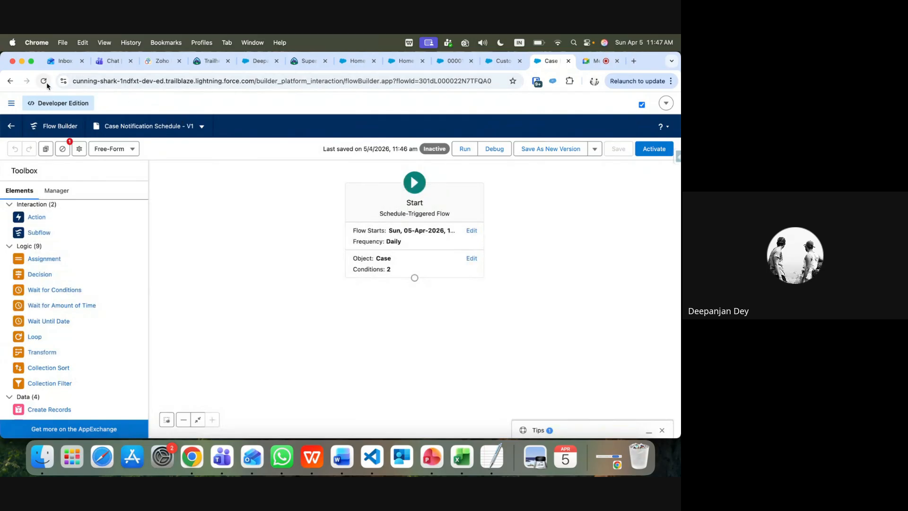
Clear Chrome's stored data for the Salesforce site, reload, and drag an Action onto the canvas
click(63, 81)
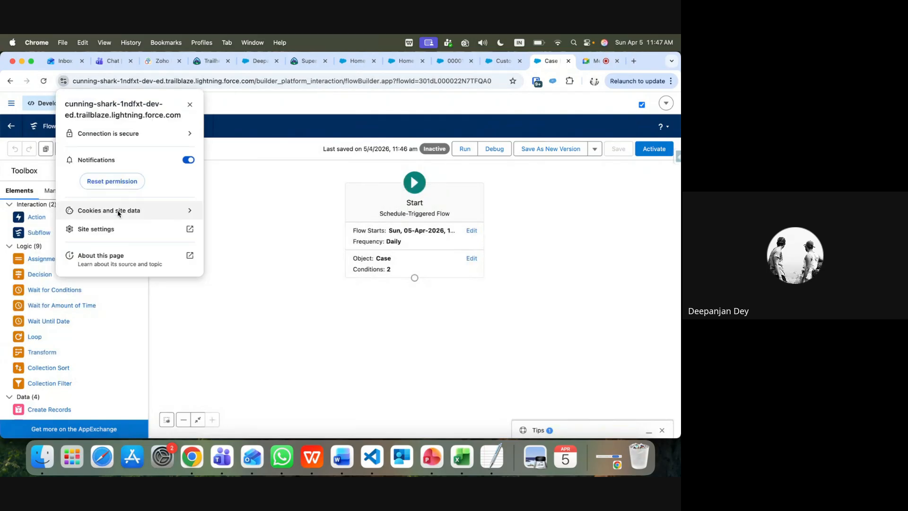
click(193, 208)
click(190, 201)
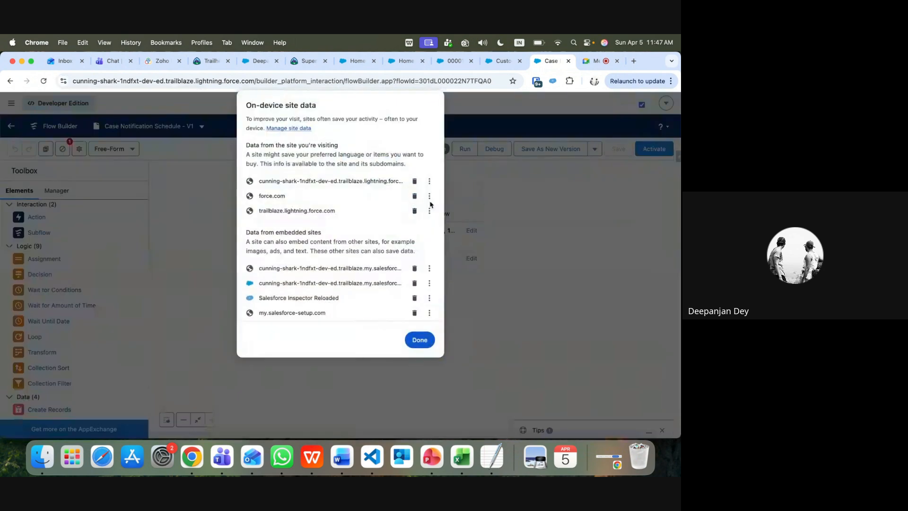
click(415, 181)
click(415, 182)
click(420, 337)
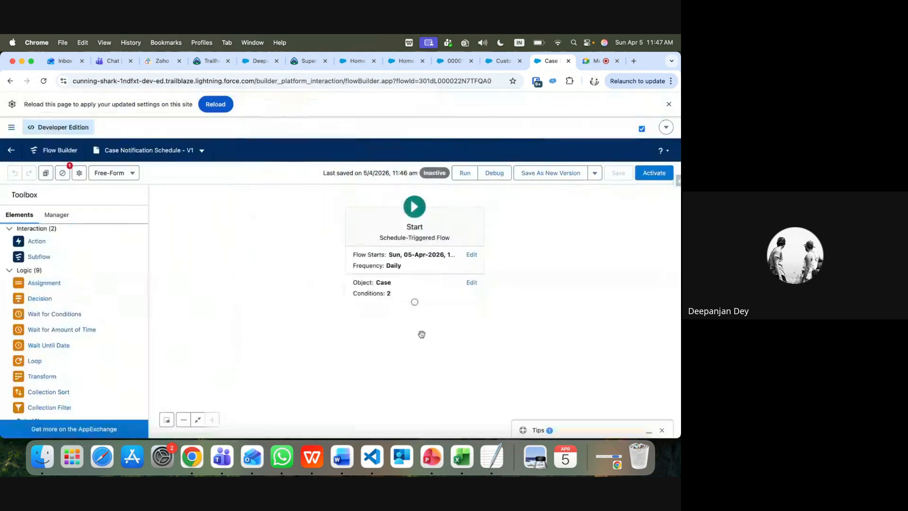
click(216, 103)
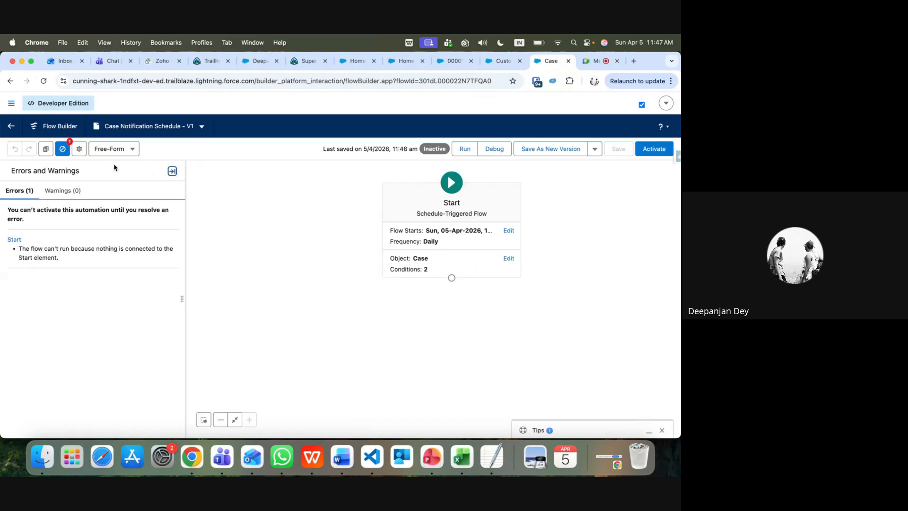
click(64, 150)
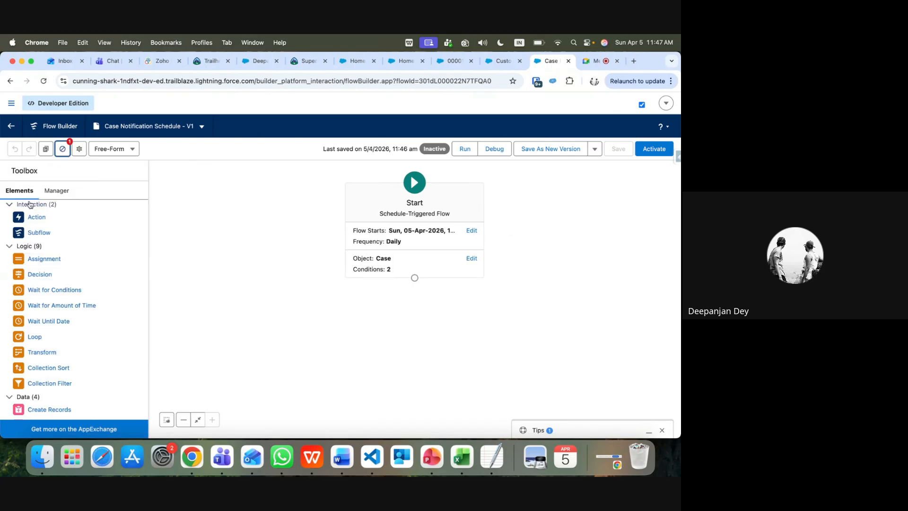
drag(36, 218, 405, 308)
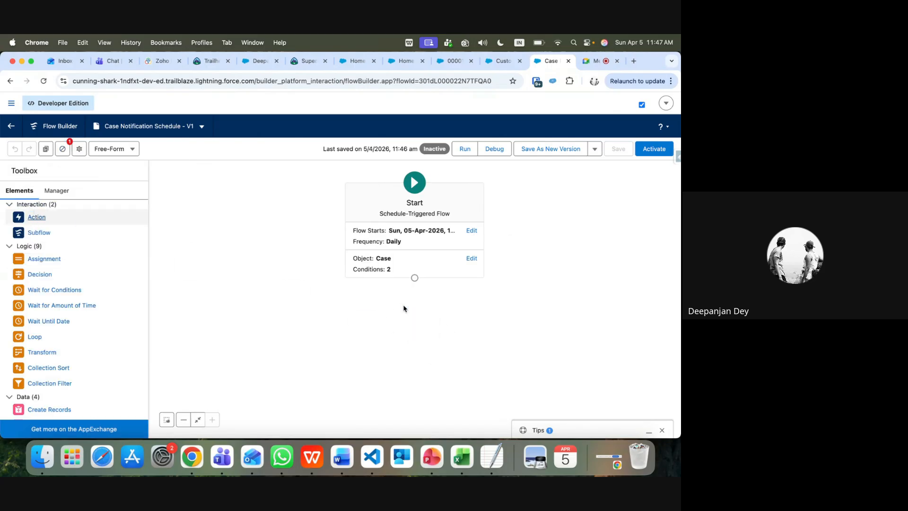
Search actions for 'cus' and choose Send Custom Notification
click(314, 162)
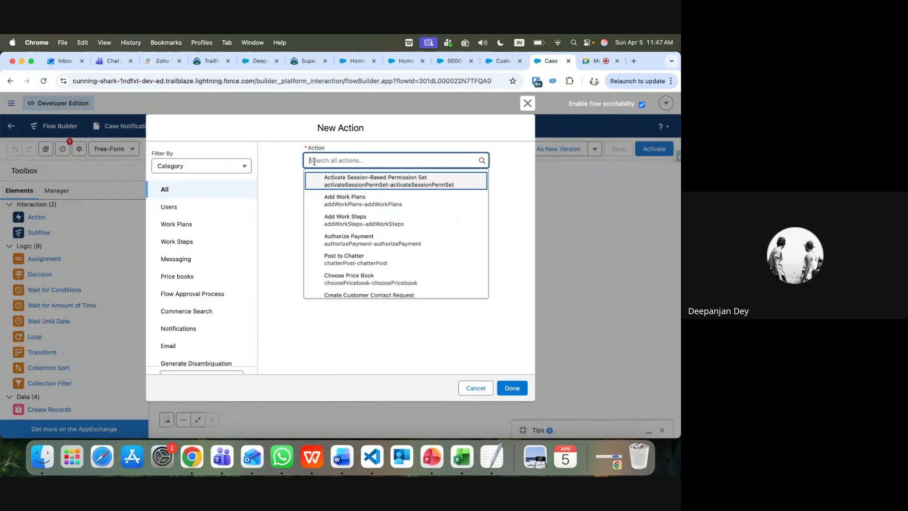
text(cus)
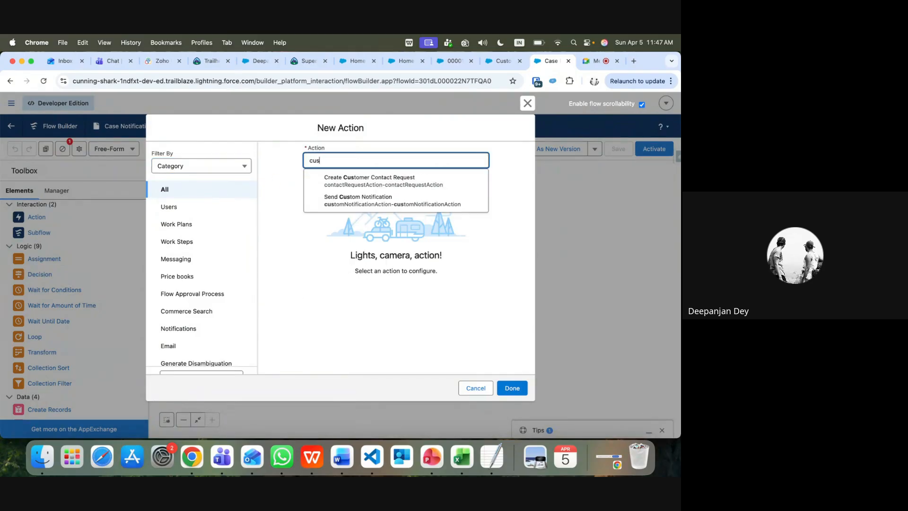
click(348, 200)
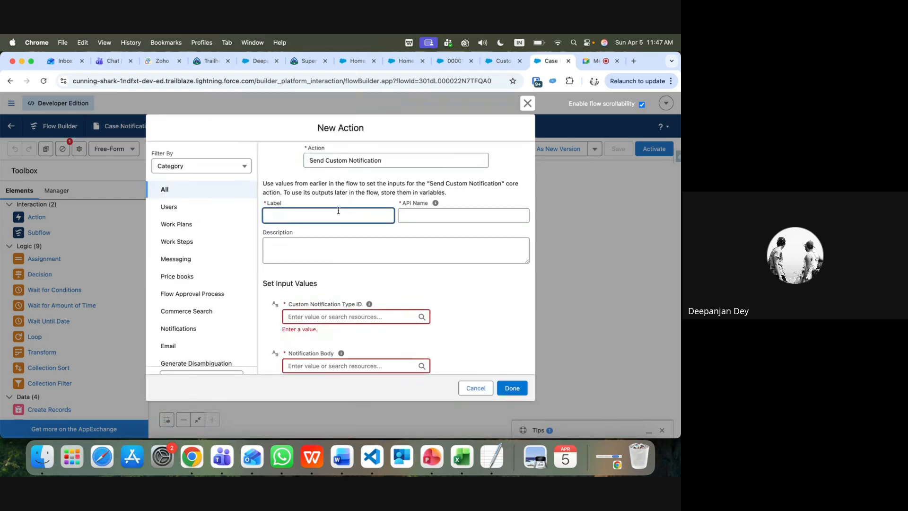
Label the action SendCustomNotify and check the notification type's exact name in Setup
text(SendCustomNotify)
click(339, 315)
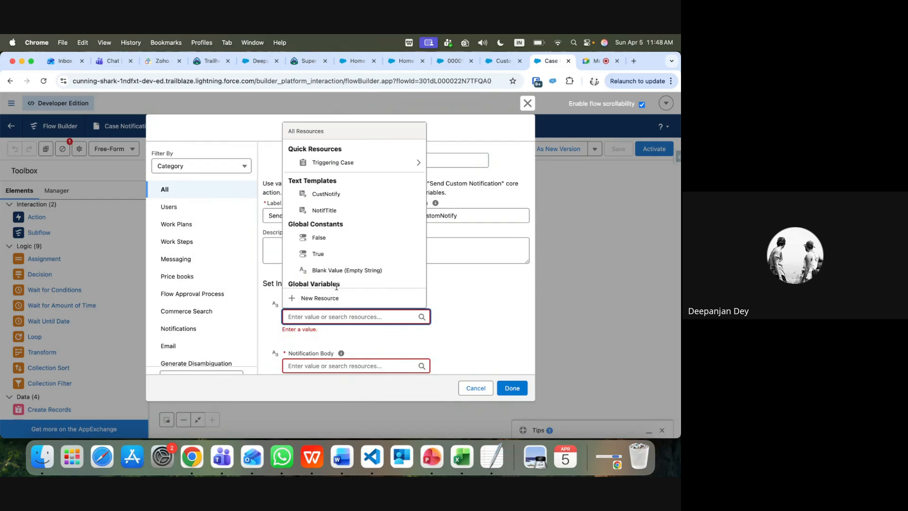
scroll(336, 284, down, 2)
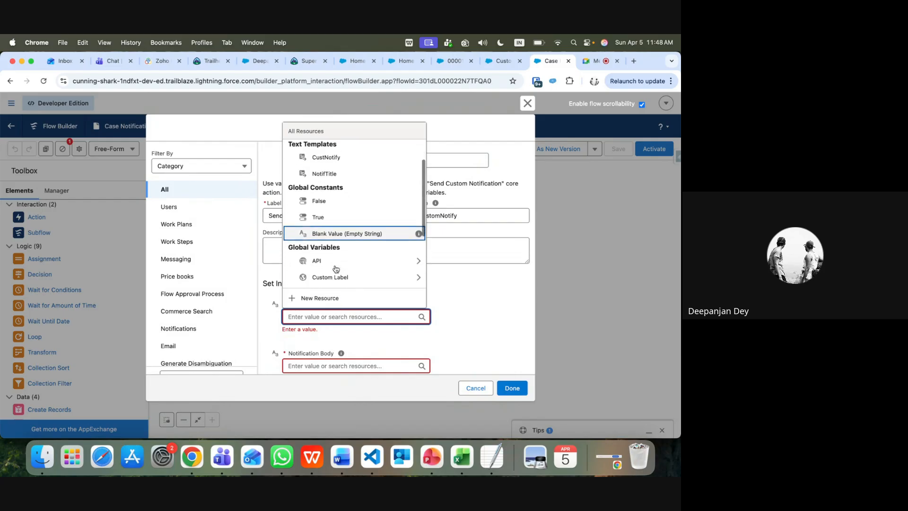
scroll(334, 281, up, 2)
click(503, 64)
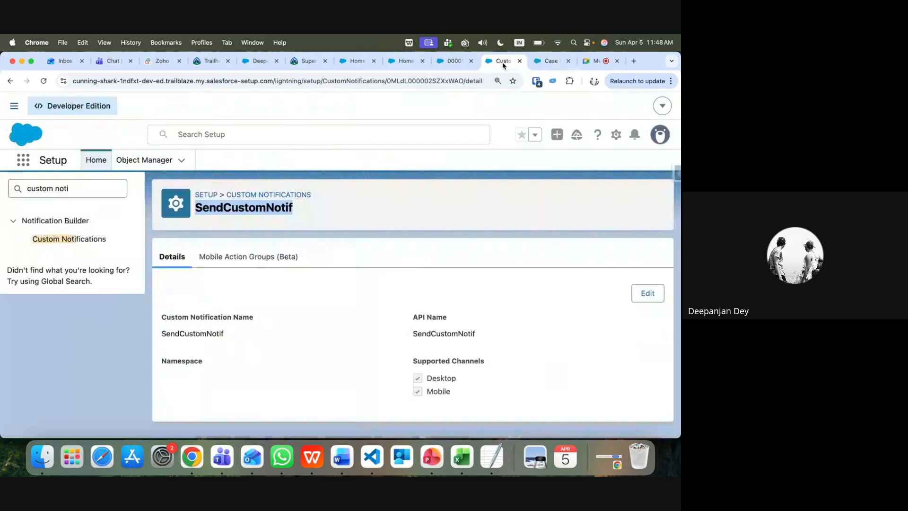
click(549, 61)
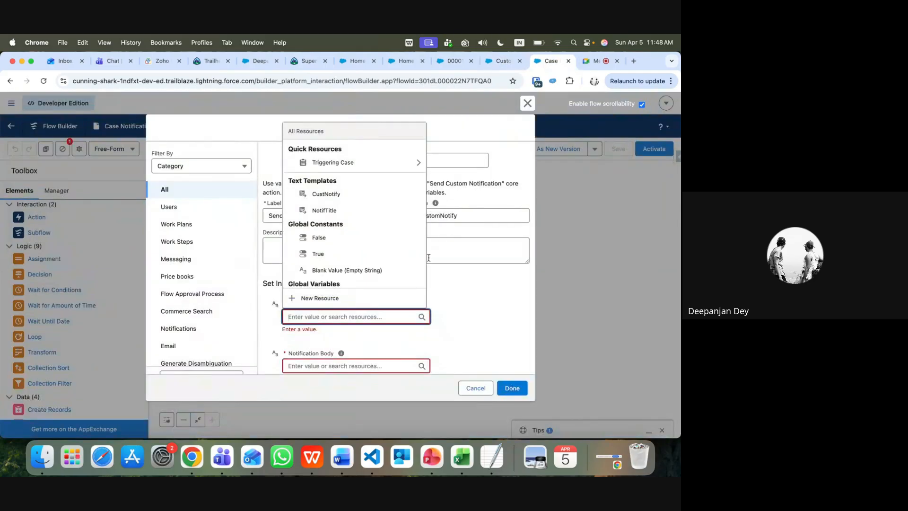
Enter SendCustomNotif as the Custom Notification Type ID
text(Sen)
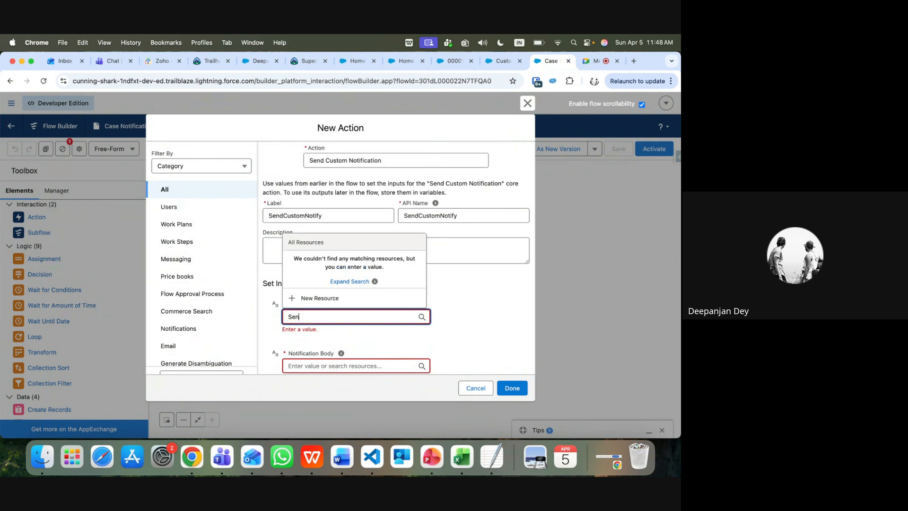
text(dCustomNotif)
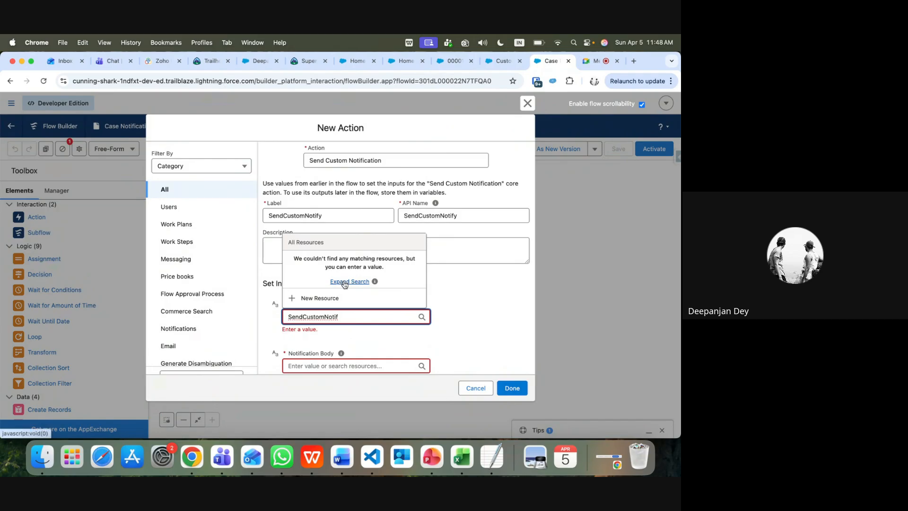
click(345, 282)
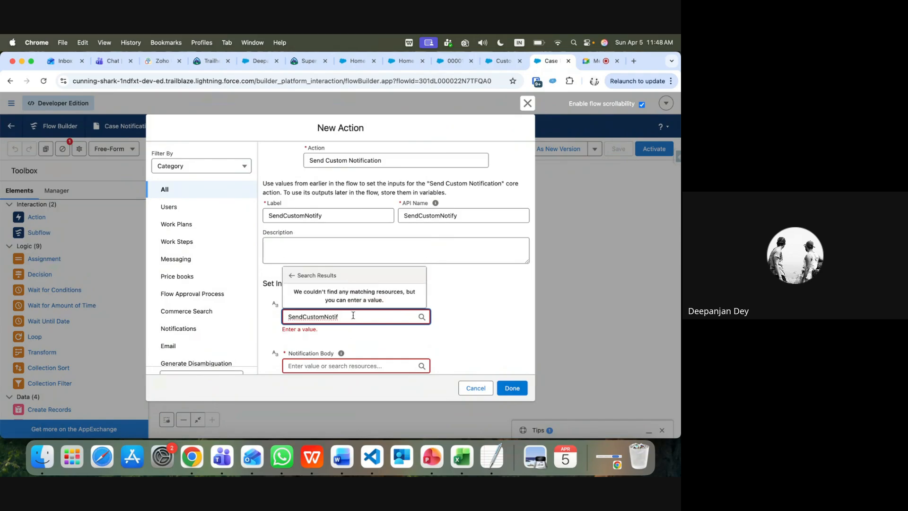
click(365, 338)
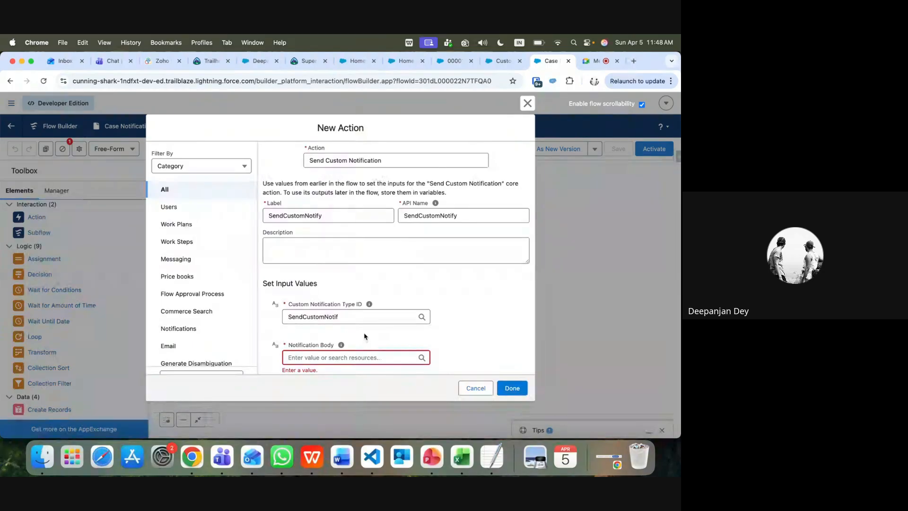
mouse_move(370, 307)
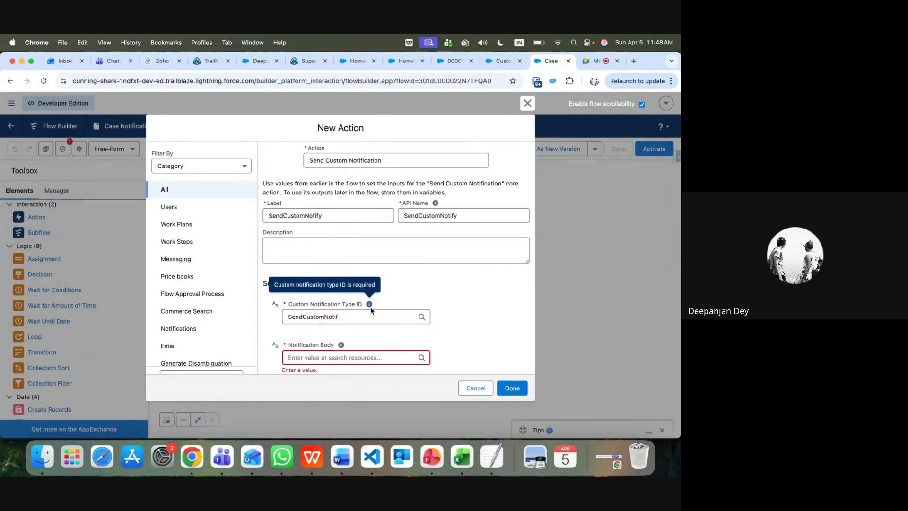
click(370, 317)
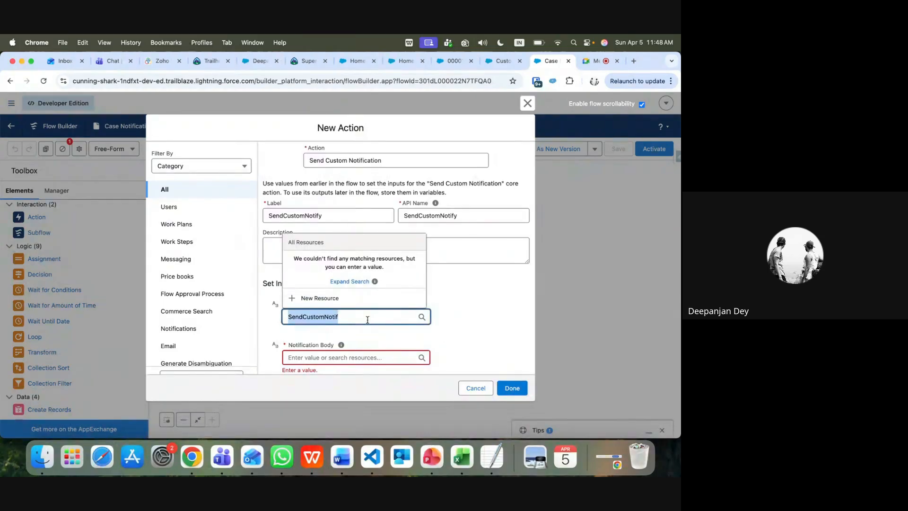
scroll(337, 308, down, 3)
Set Body to CustNotify, Title to NotifTitle, Recipient IDs to varRecpId, and place the action
click(475, 307)
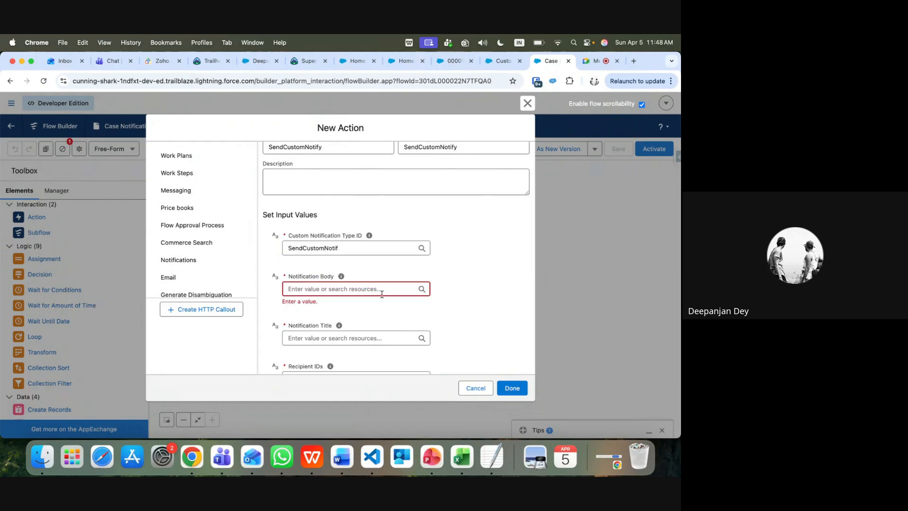
click(365, 287)
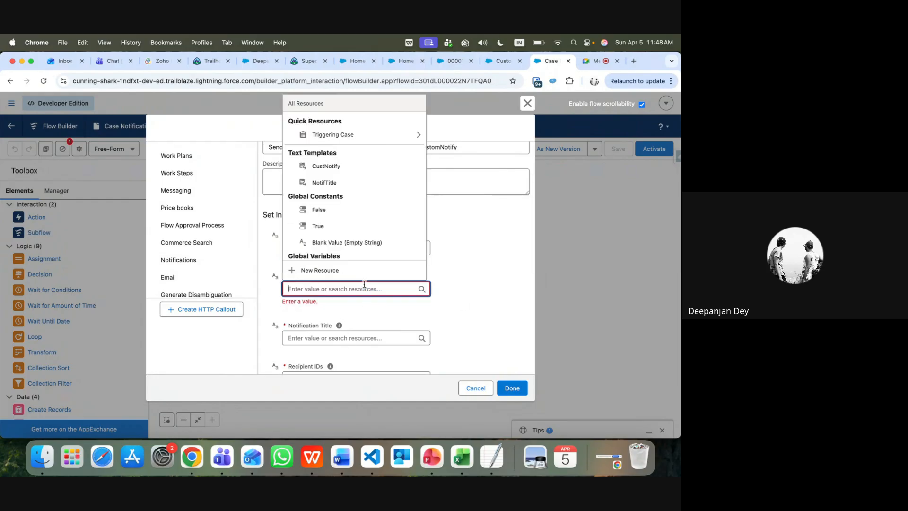
click(323, 166)
click(344, 334)
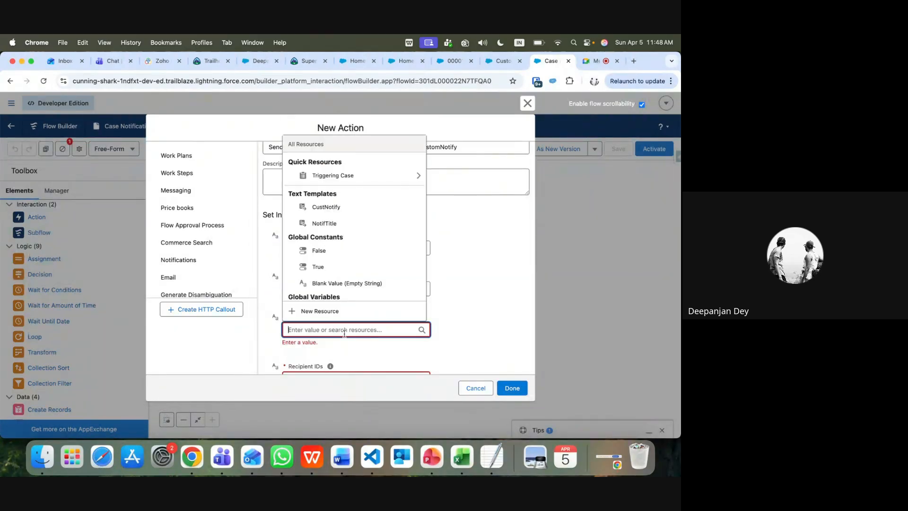
click(324, 223)
scroll(313, 245, down, 4)
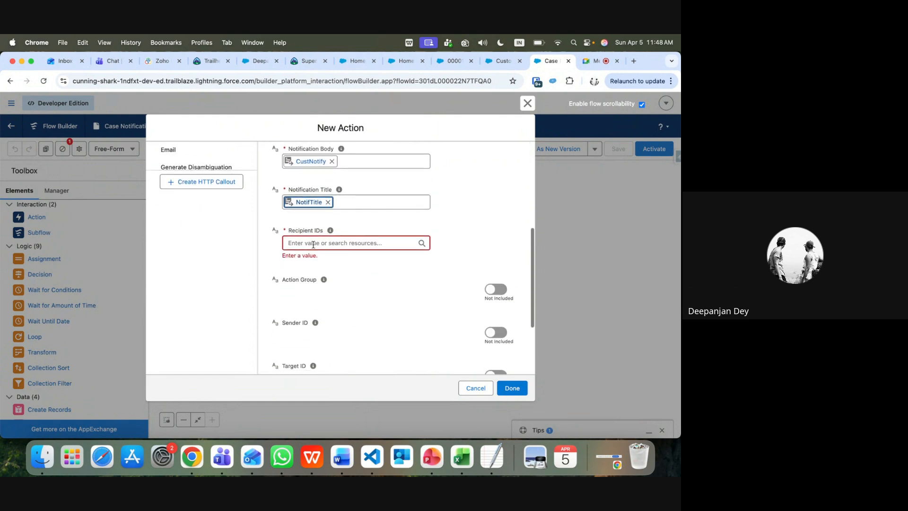
click(313, 243)
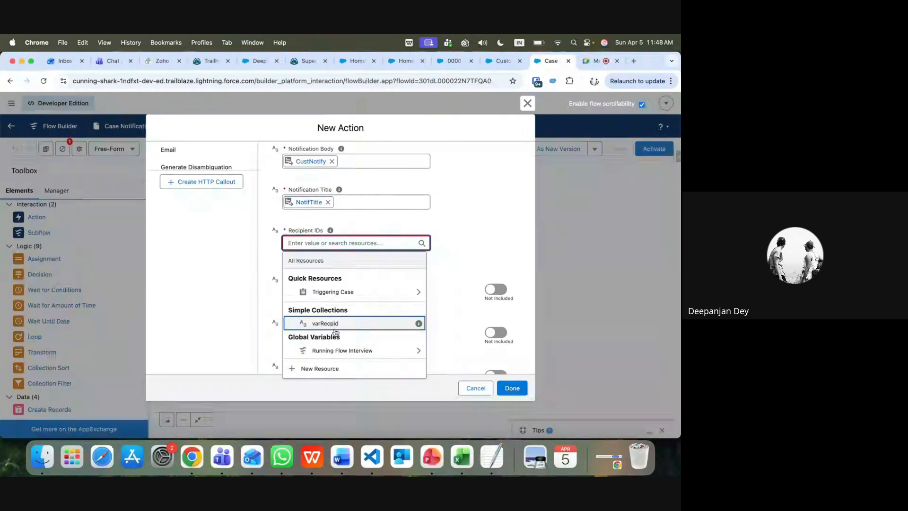
click(335, 324)
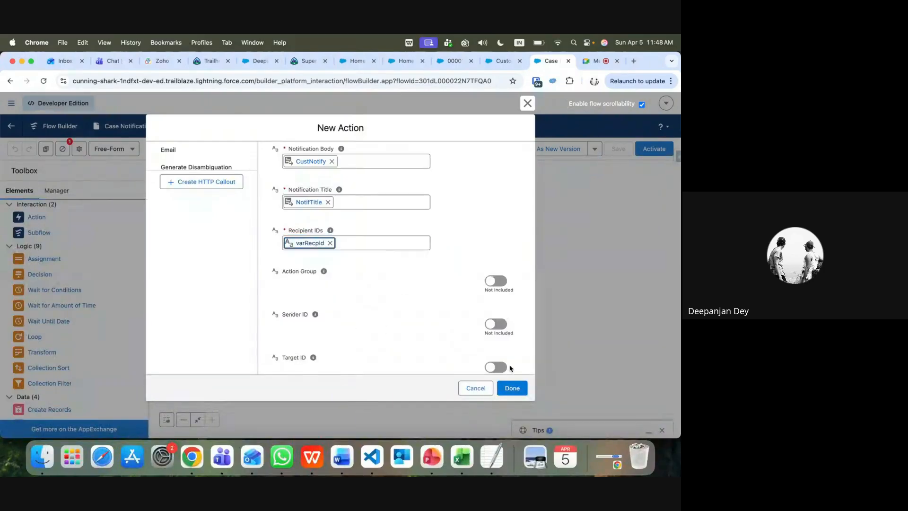
click(513, 388)
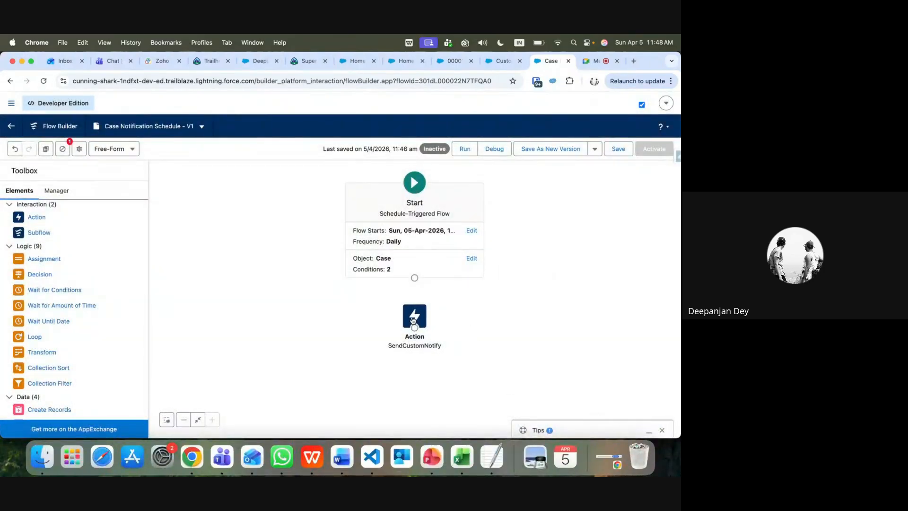
drag(415, 320, 413, 312)
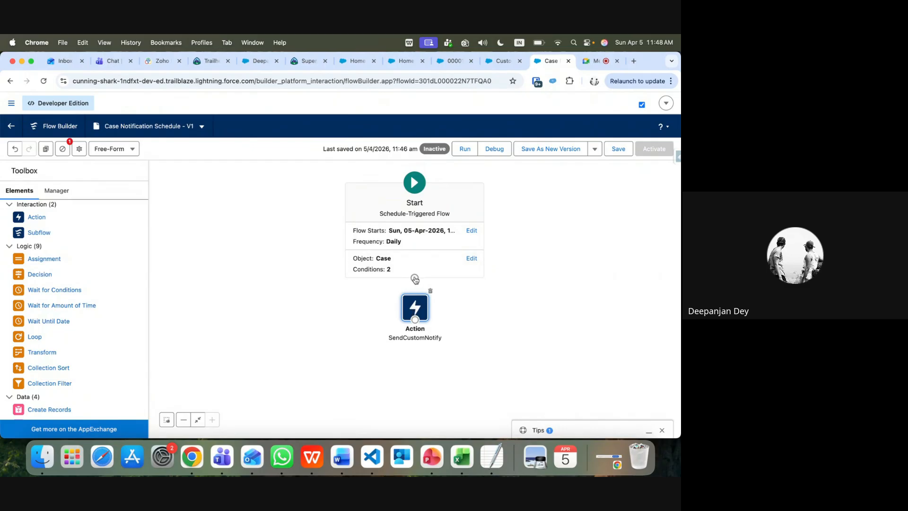
Link Start to SendCustomNotify, save the flow, and open the Flow Starts schedule settings
drag(415, 277, 415, 309)
click(619, 149)
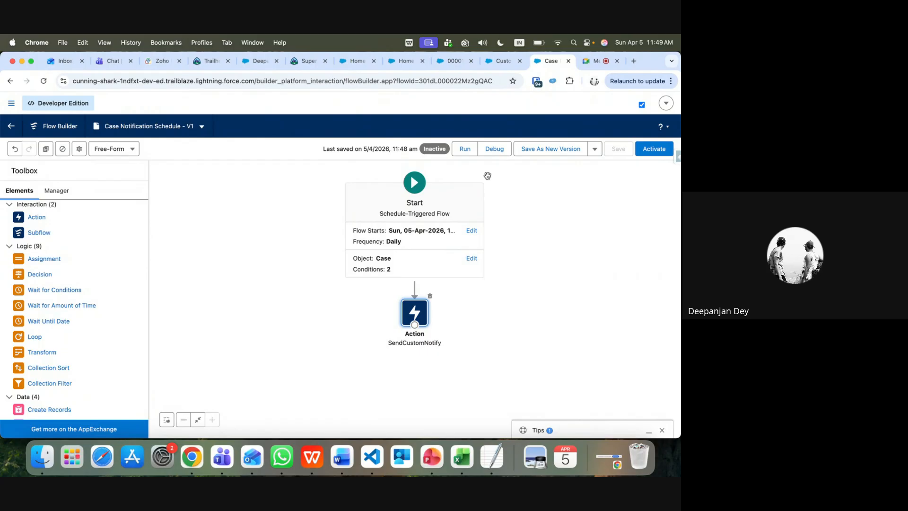
click(438, 238)
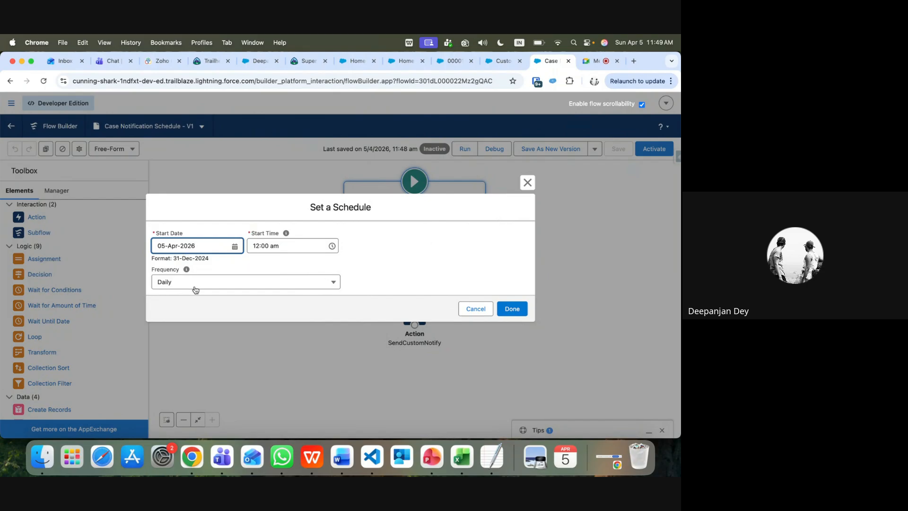
click(478, 315)
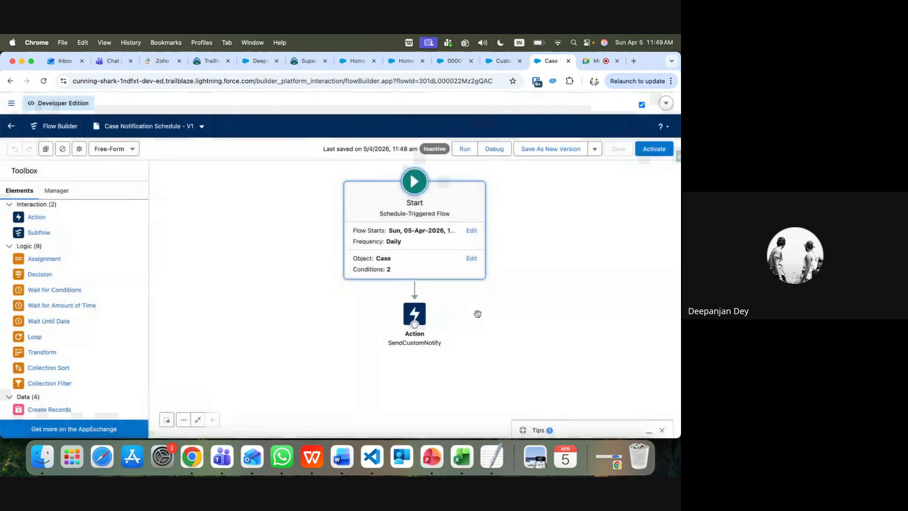
click(472, 259)
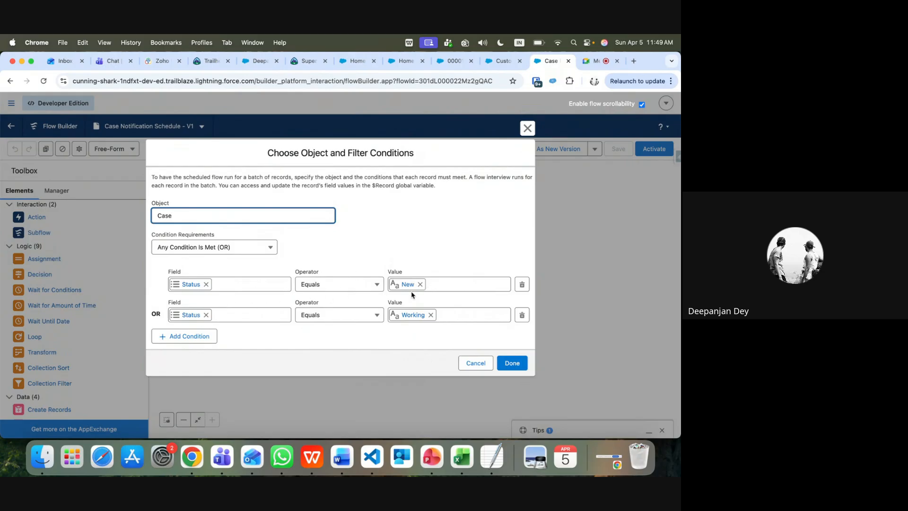
click(472, 368)
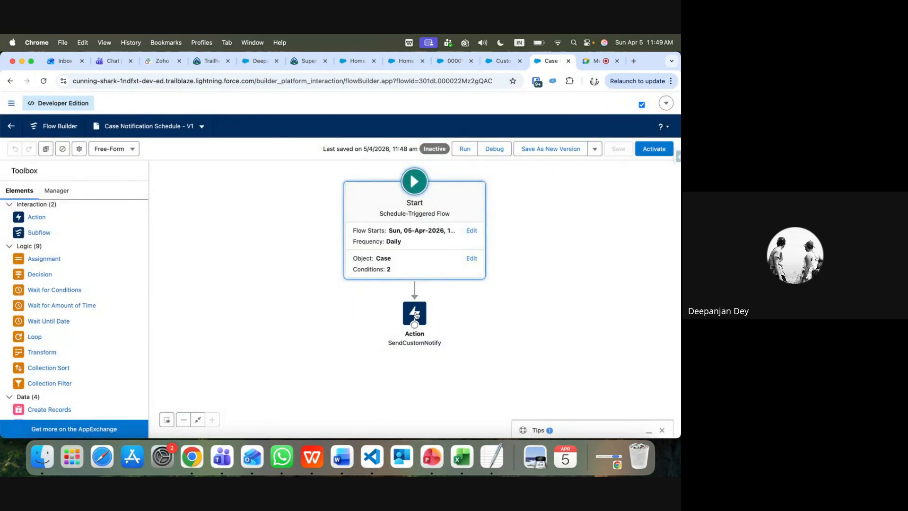
click(416, 314)
double_click(415, 315)
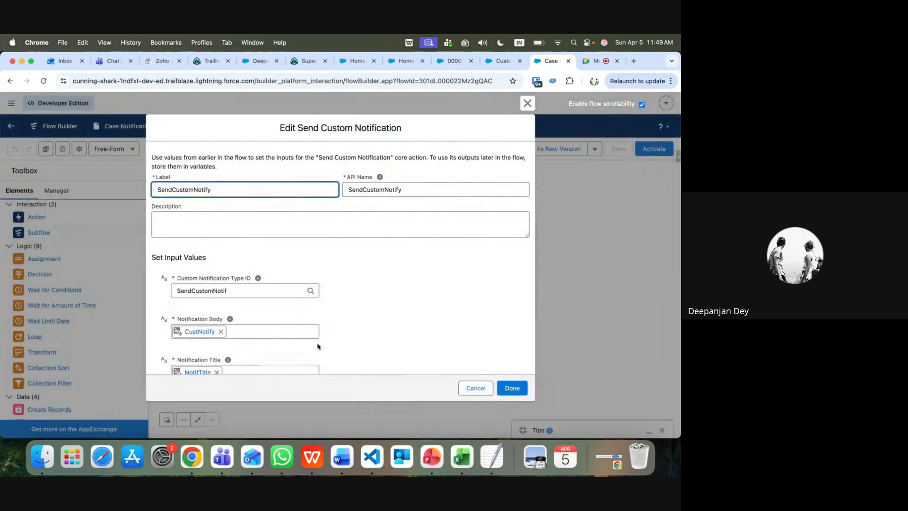
scroll(318, 345, down, 5)
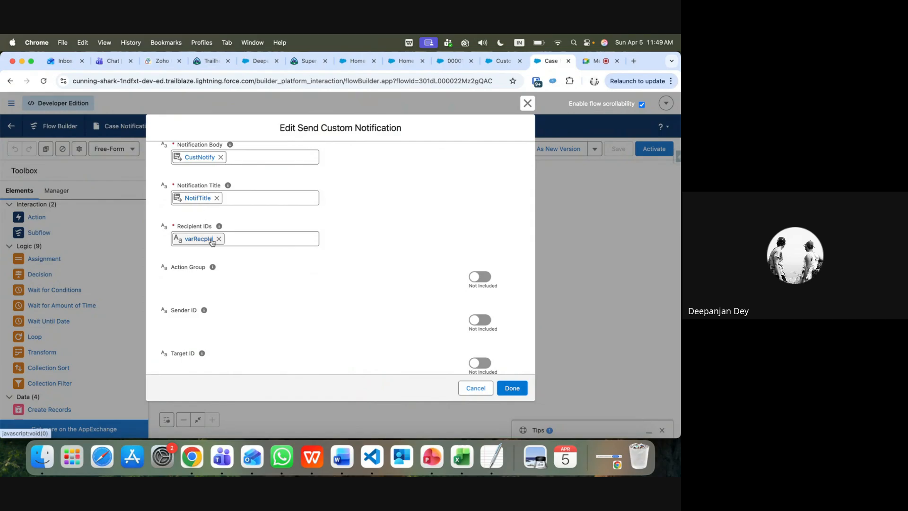
click(476, 388)
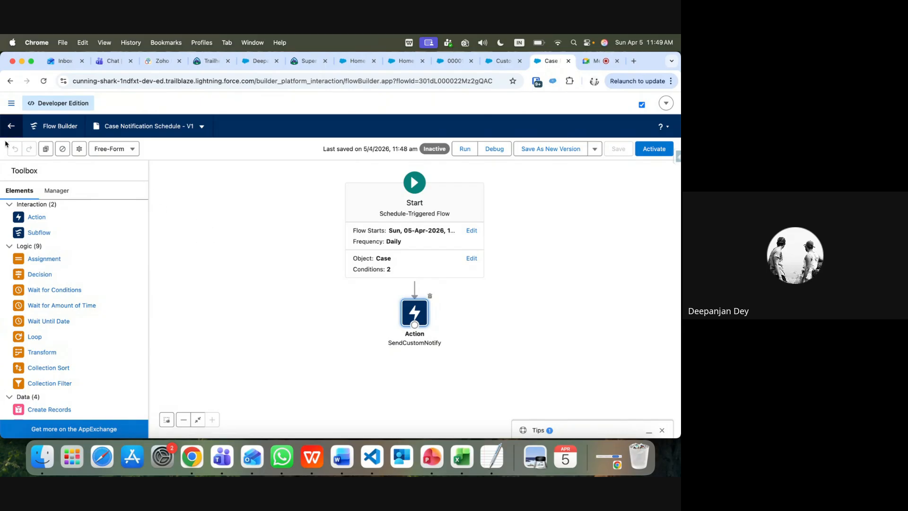
Review the varRecpId variable unchanged in Manager, then drag an Assignment onto the canvas
click(56, 192)
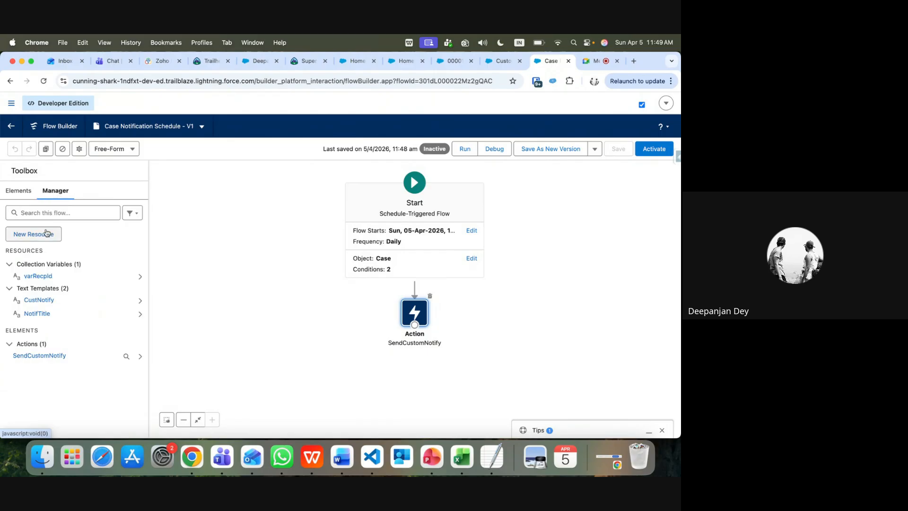
click(52, 277)
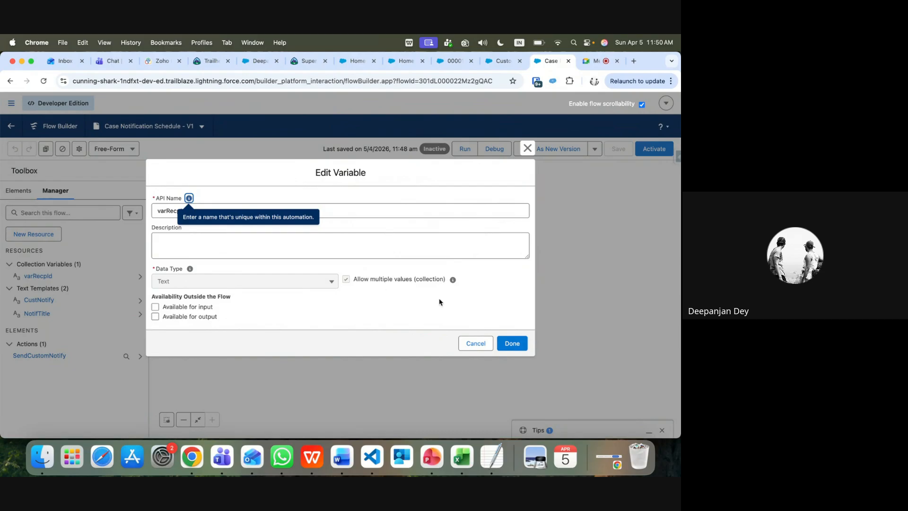
click(473, 343)
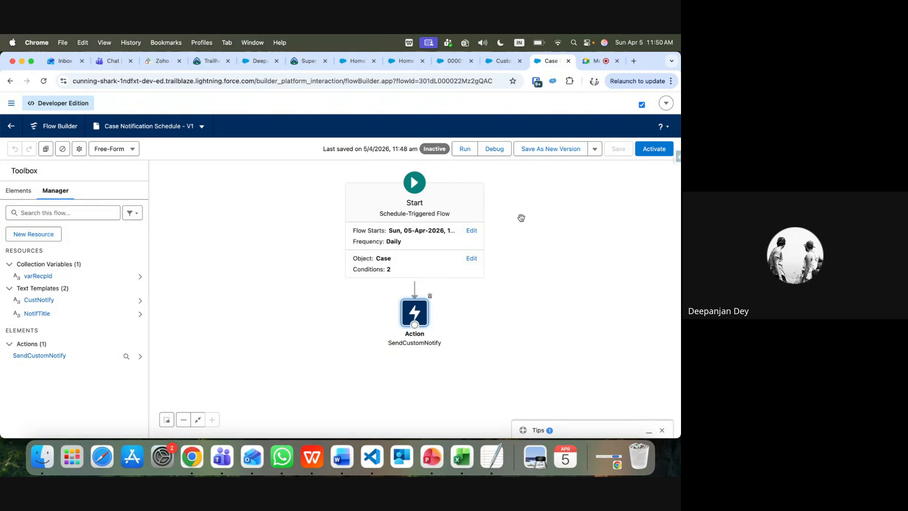
click(19, 191)
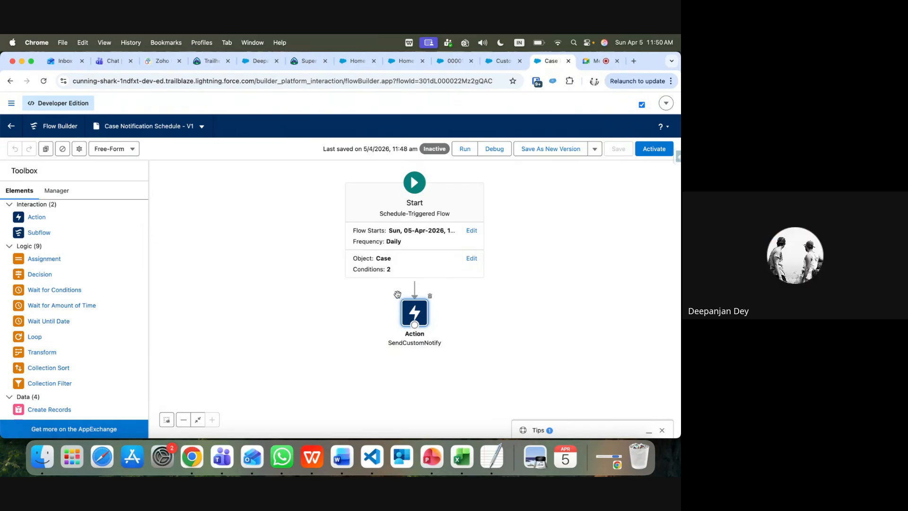
drag(57, 260, 312, 300)
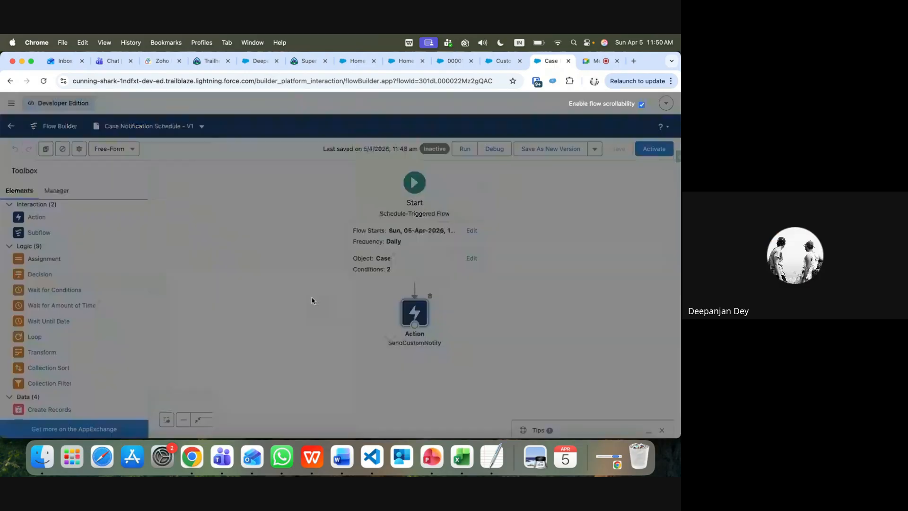
Label the draft assignment 'Assign Own' and set its variable to Triggering Case > Owner ID
text(Assign)
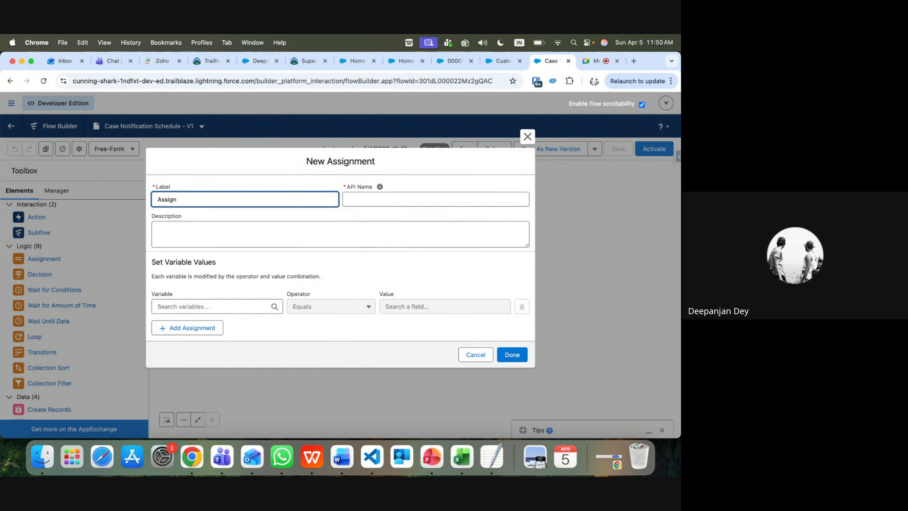
text( Owner Id)
click(210, 307)
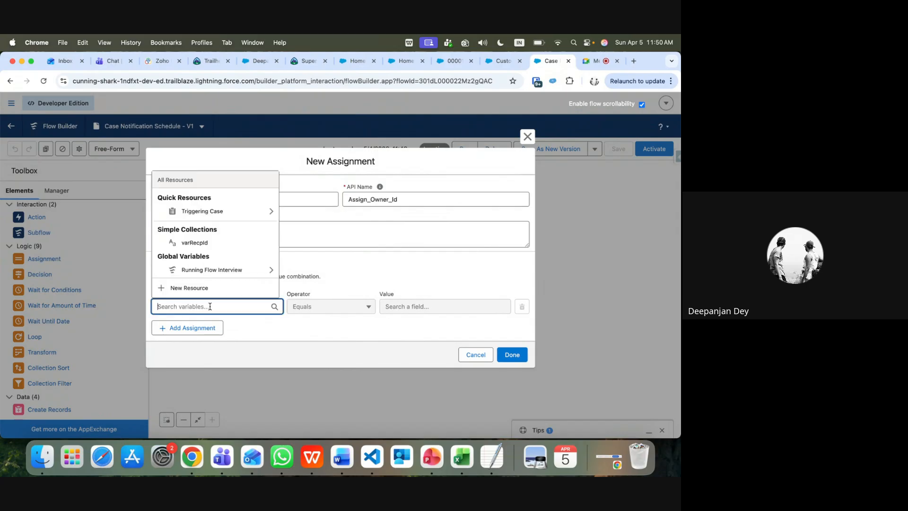
click(214, 214)
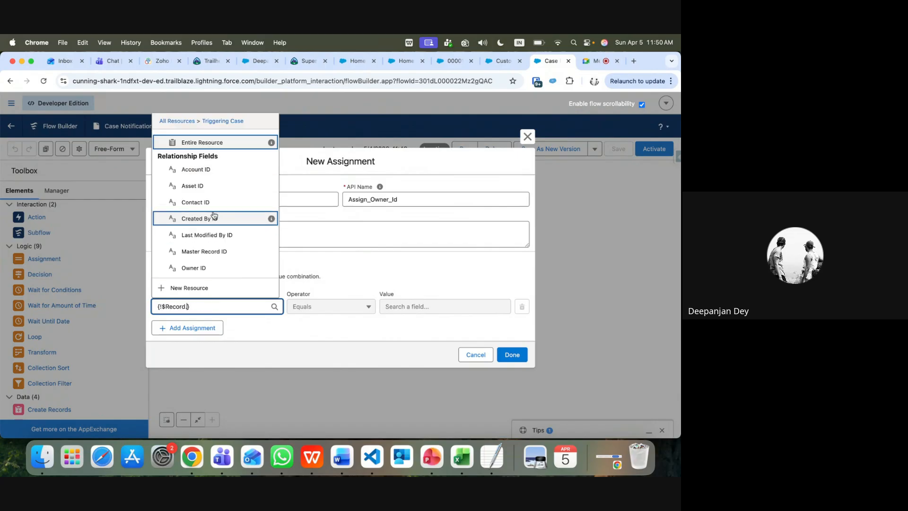
click(207, 268)
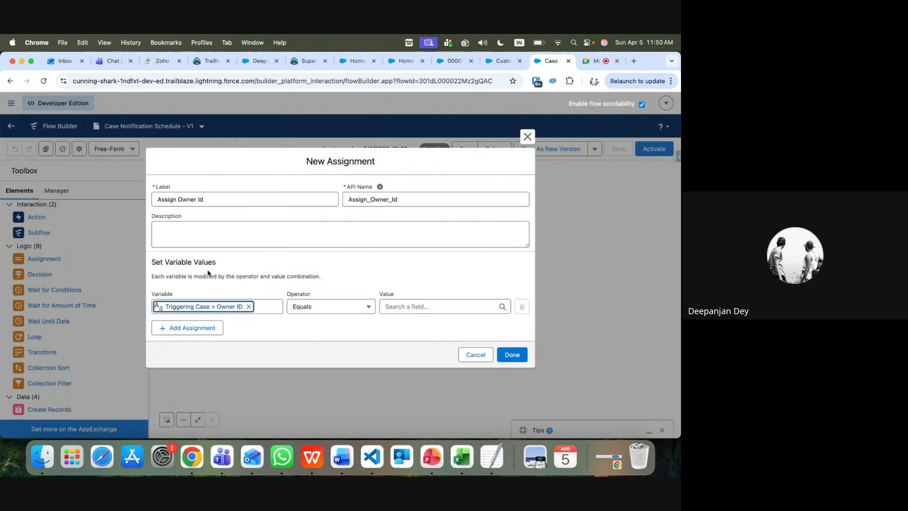
Browse value resources, switch the operator to Add, then discard the draft assignment
click(405, 307)
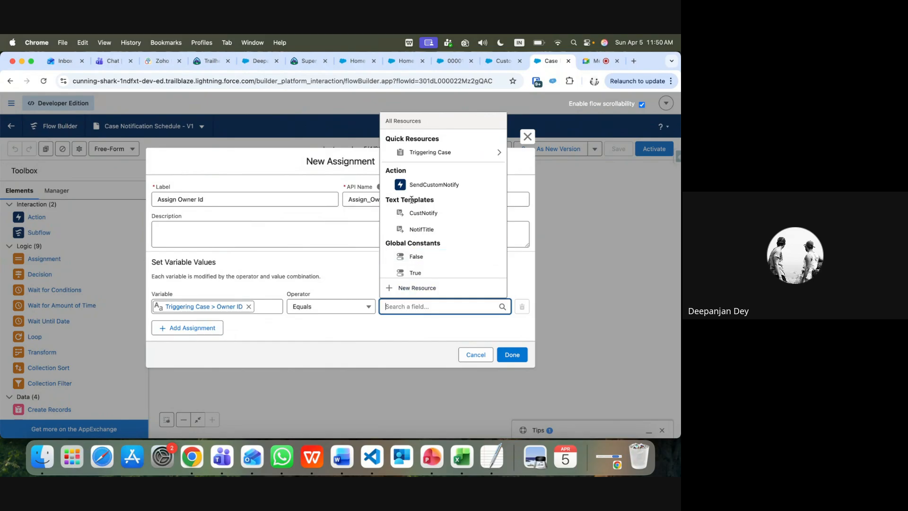
scroll(421, 234, down, 2)
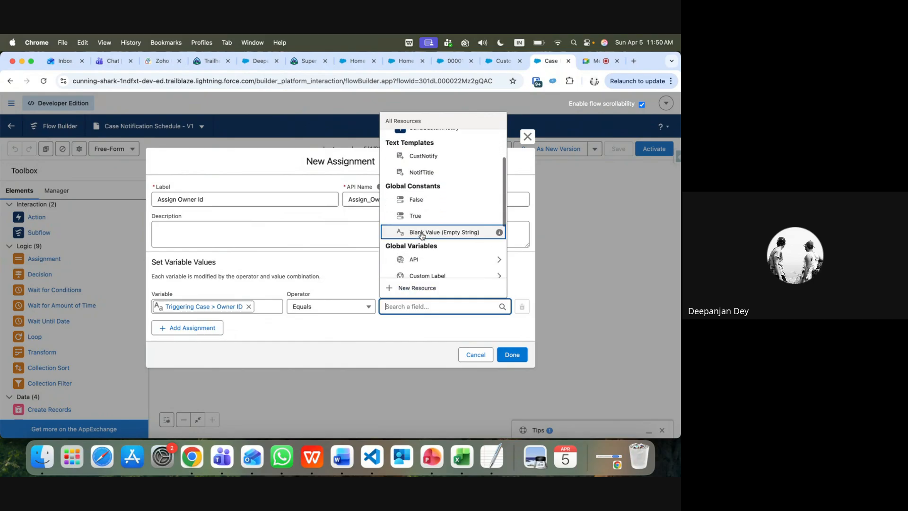
scroll(423, 236, down, 3)
scroll(423, 239, up, 5)
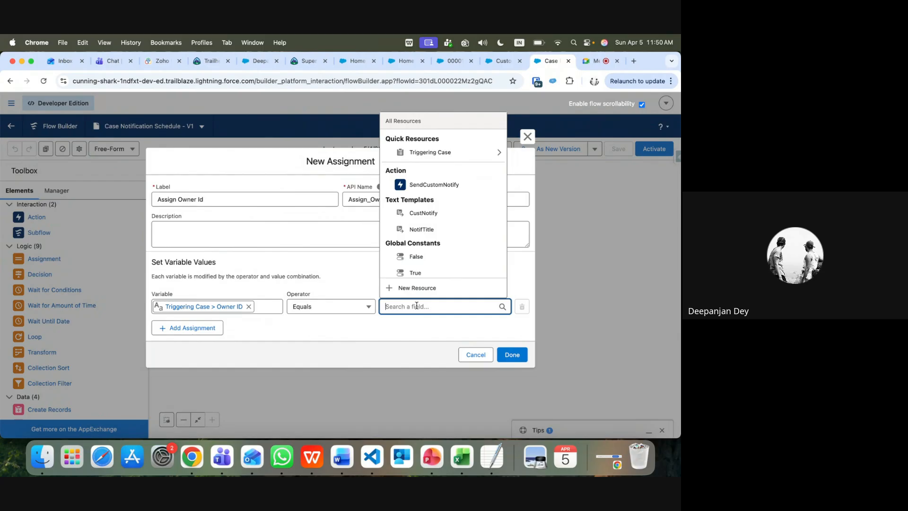
text(re)
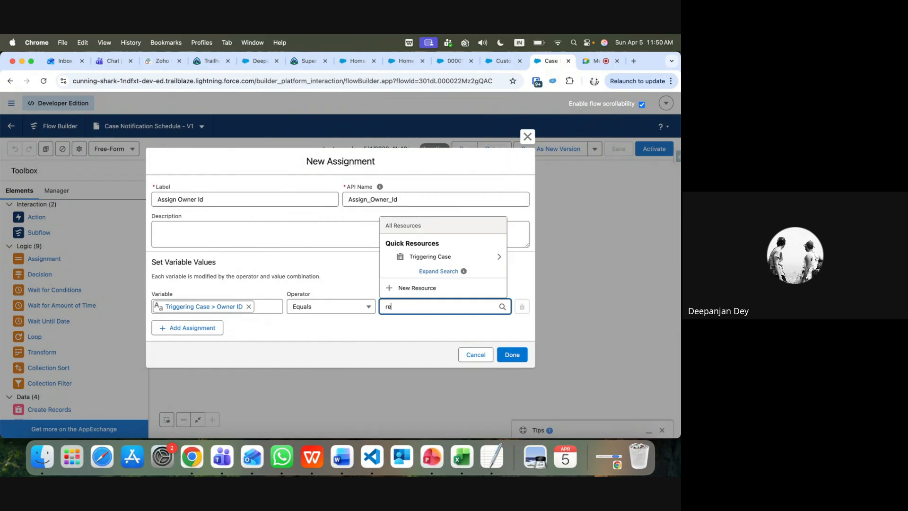
key(BackSpace)
key(BackSpace)
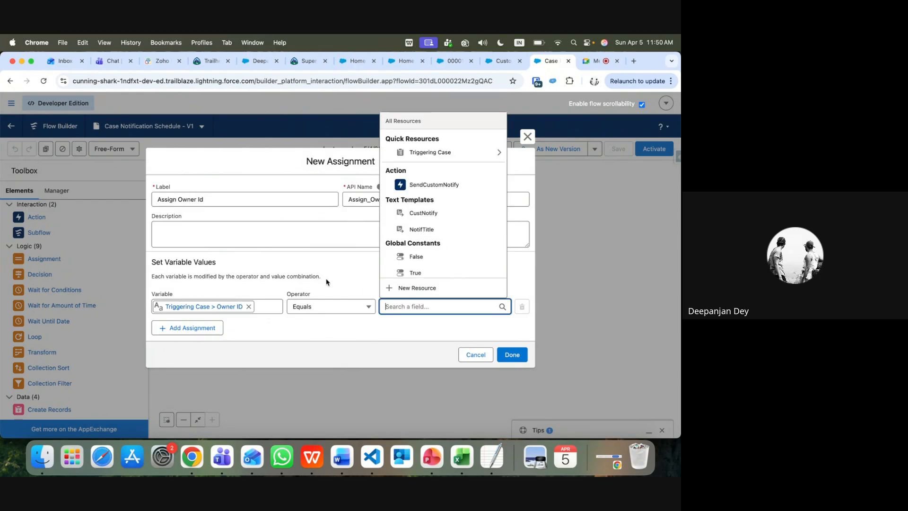
click(357, 307)
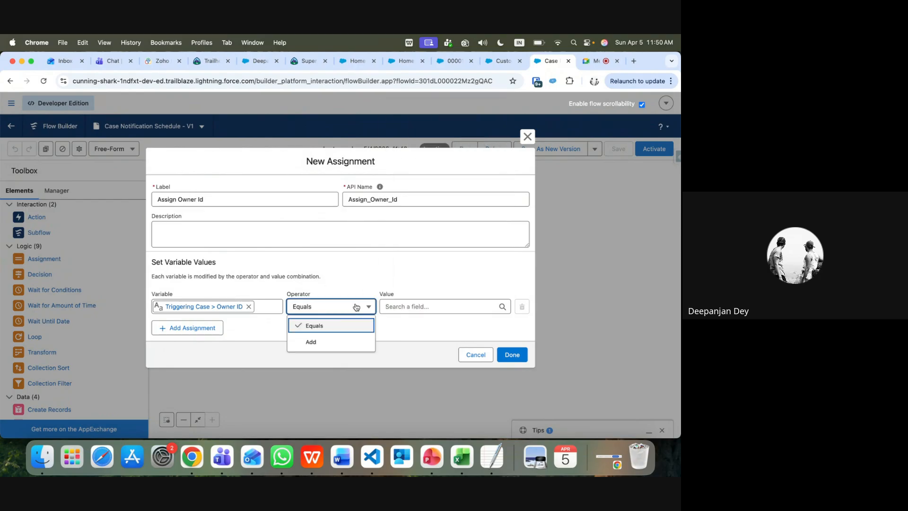
click(353, 342)
click(399, 306)
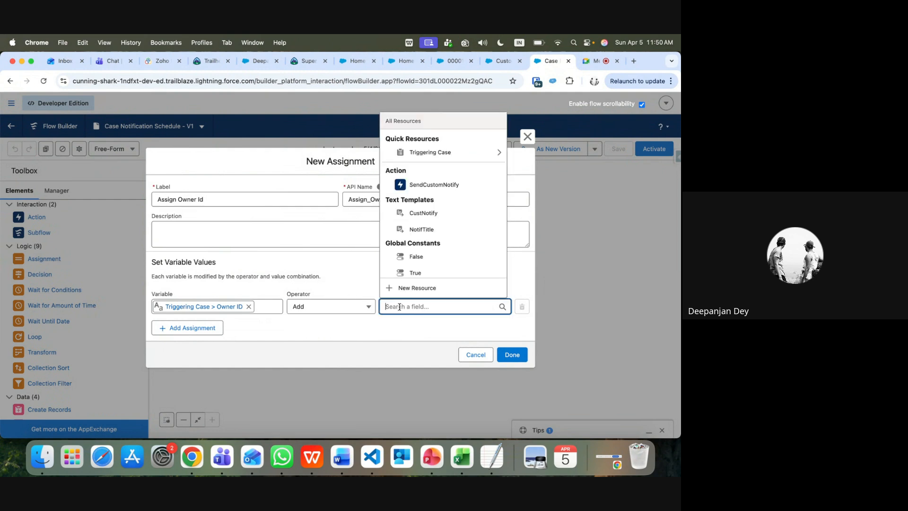
click(475, 355)
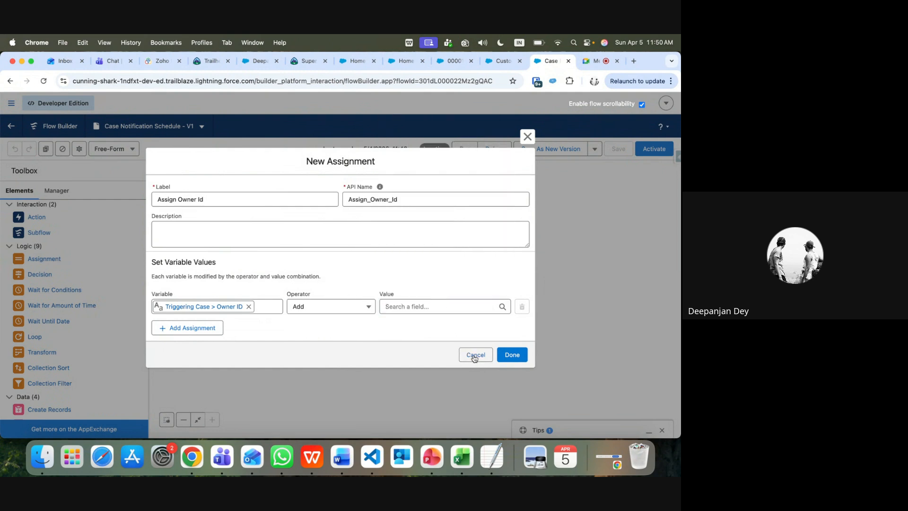
Drag a new Assignment onto the canvas with variable Triggering Case > Owner ID, searching 'va' for the value
click(56, 190)
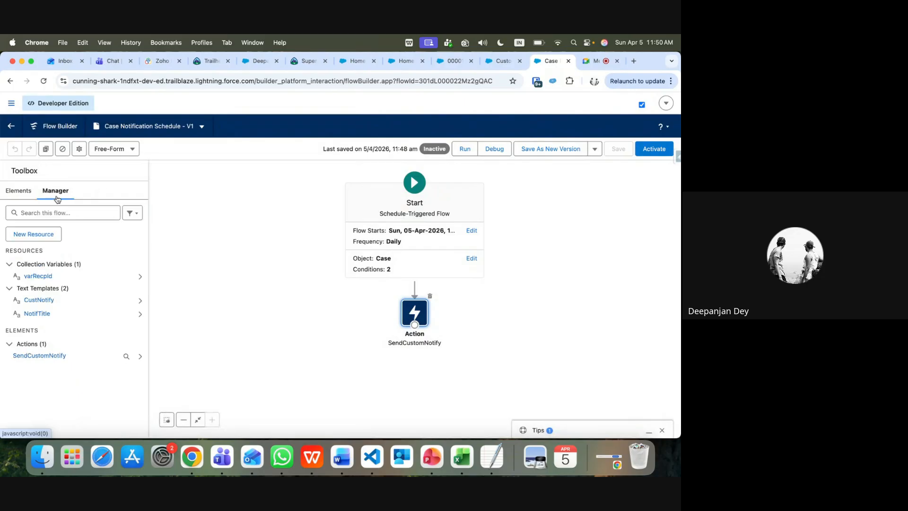
click(27, 194)
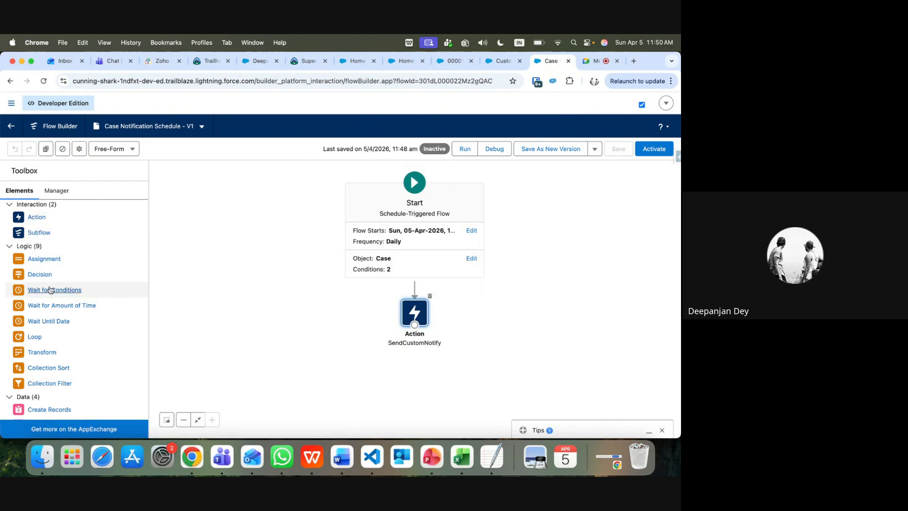
drag(43, 261, 331, 305)
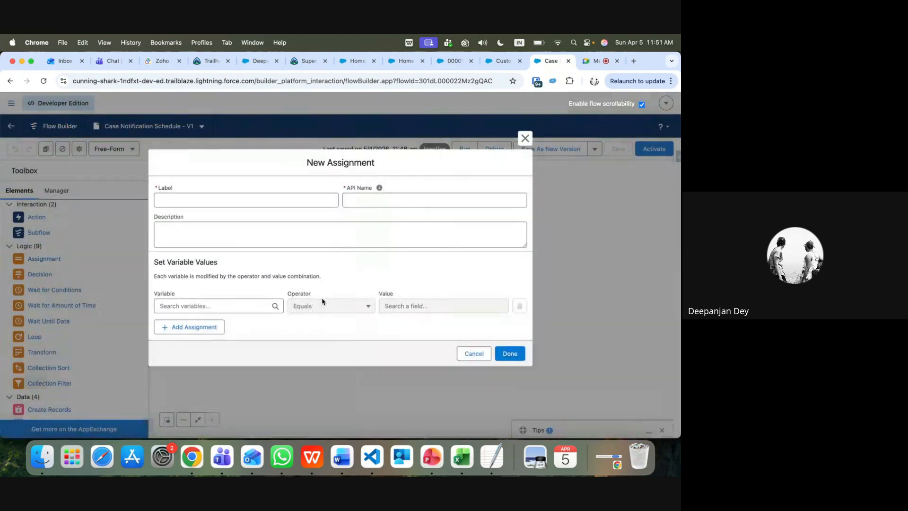
click(208, 306)
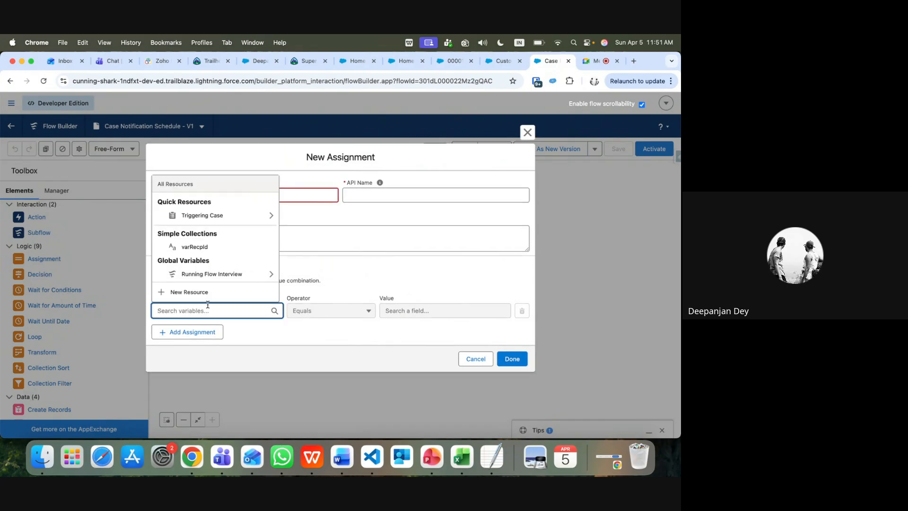
click(203, 213)
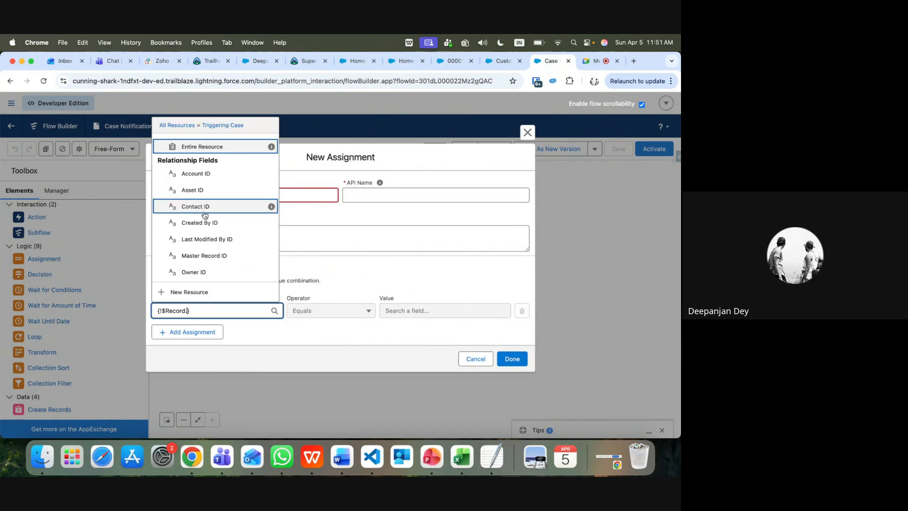
click(204, 272)
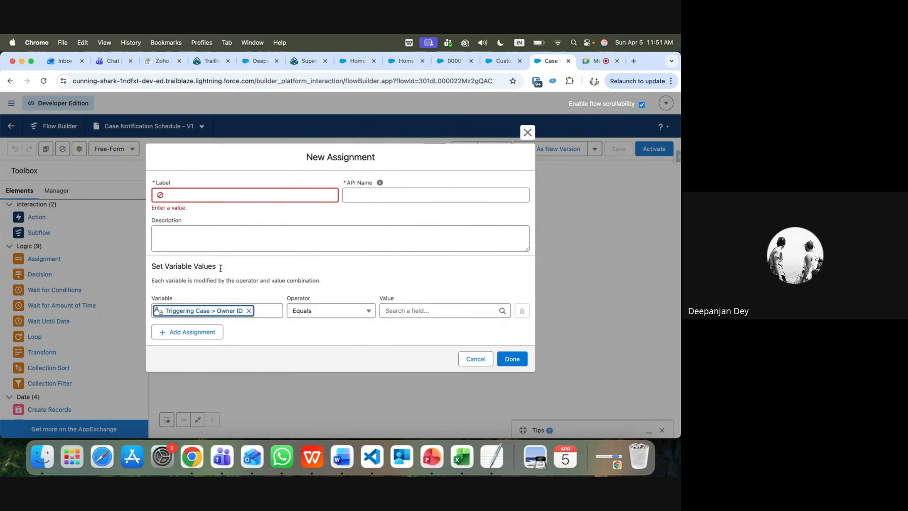
click(403, 312)
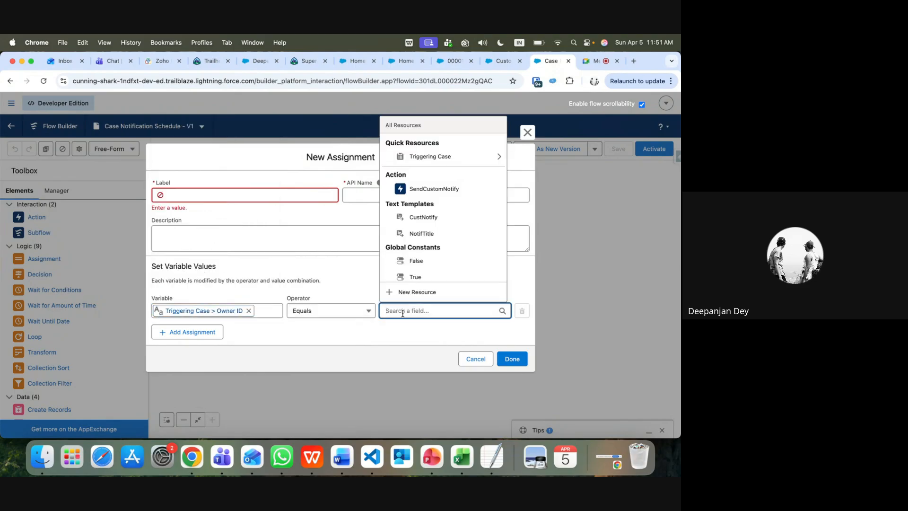
text(va)
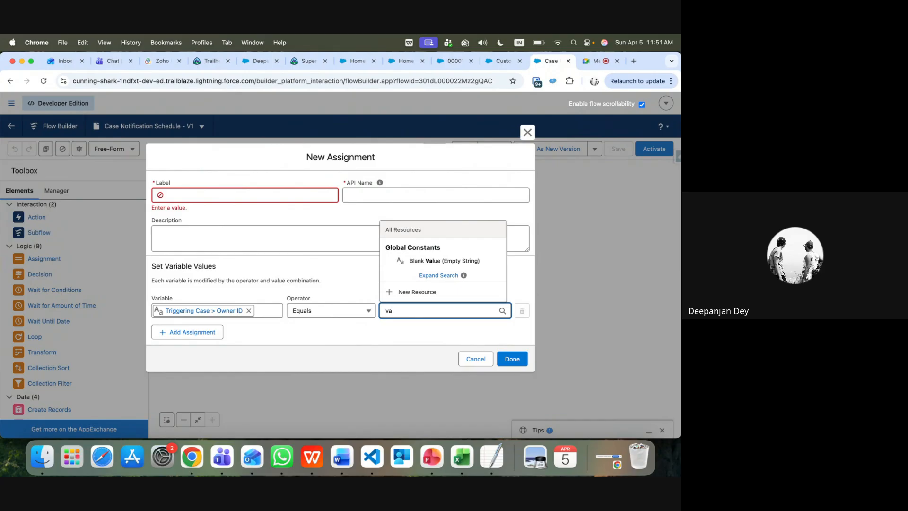
Switch the variable to varRecpId, try a value from the case owner's user fields, then clear it
click(248, 310)
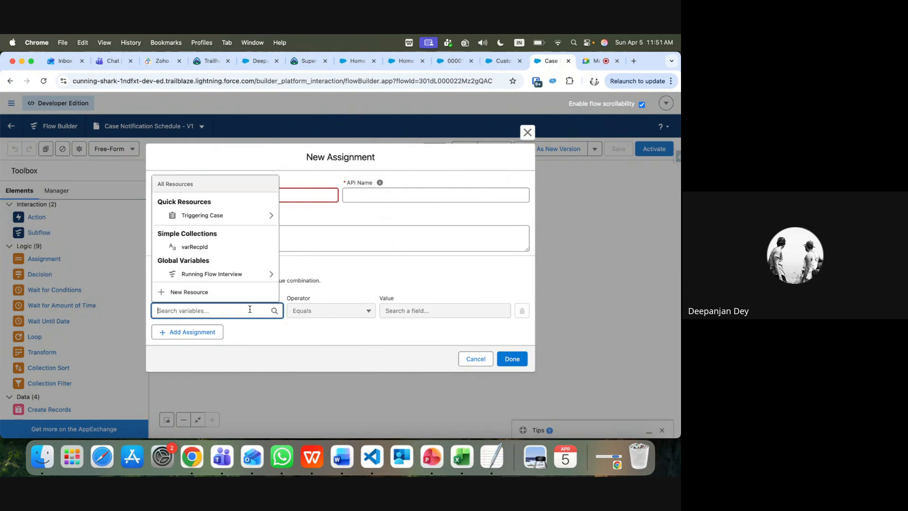
click(195, 247)
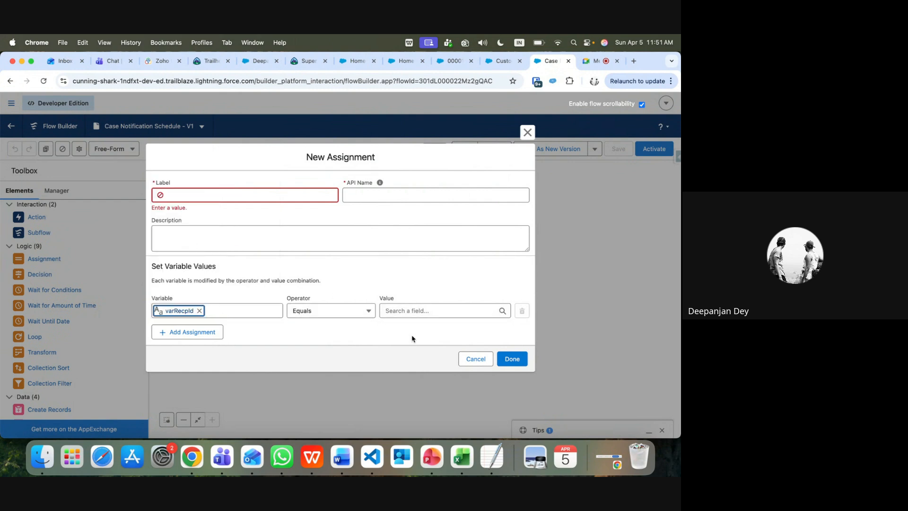
click(407, 311)
click(440, 216)
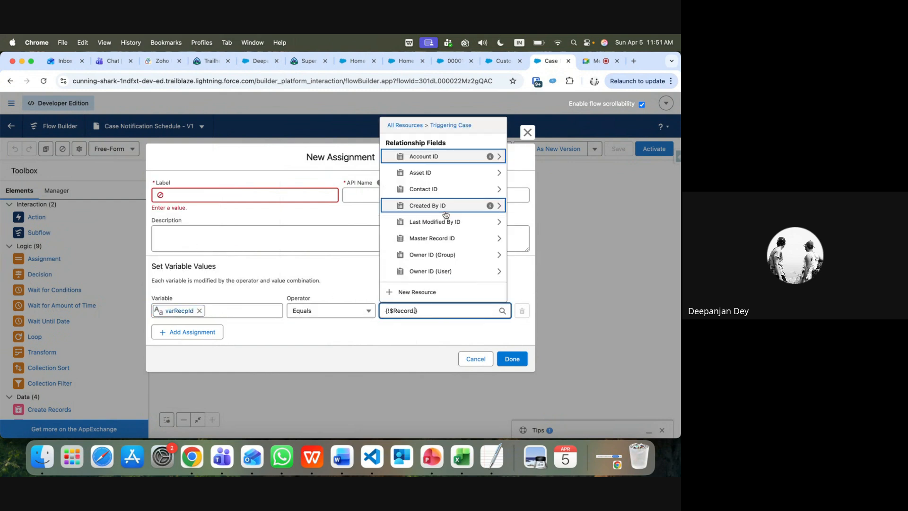
scroll(435, 273, down, 1)
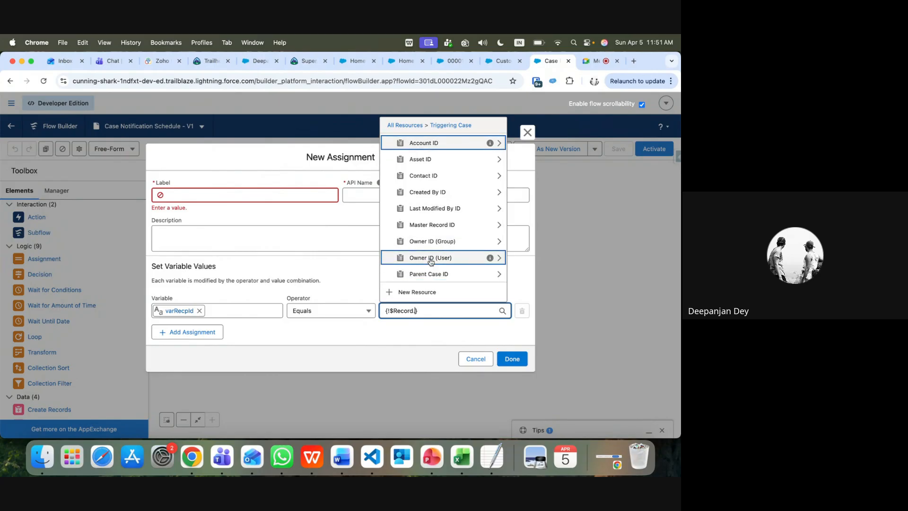
click(430, 259)
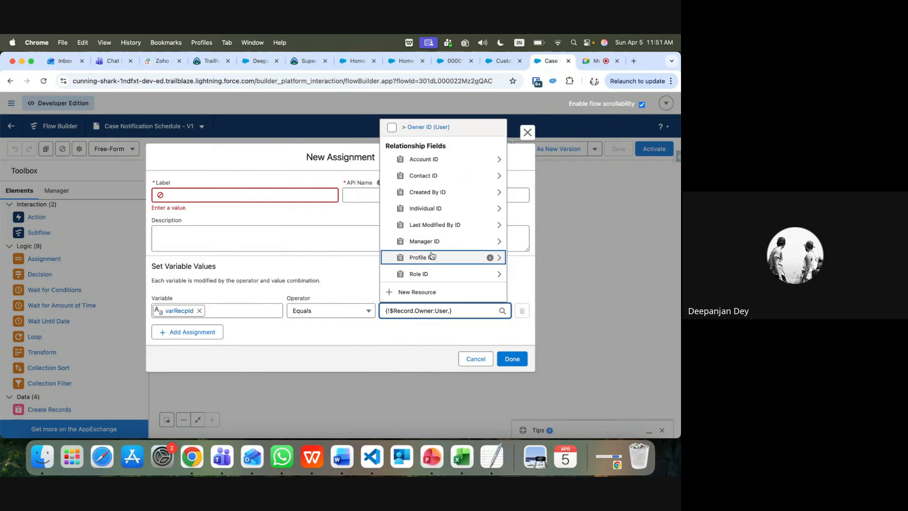
key(BackSpace)
key(BackSpace)
key(BackSpace)
key(BackSpace)
key(BackSpace)
key(BackSpace)
key(BackSpace)
key(BackSpace)
key(BackSpace)
key(BackSpace)
key(BackSpace)
key(BackSpace)
key(BackSpace)
key(BackSpace)
key(BackSpace)
key(BackSpace)
key(BackSpace)
key(BackSpace)
key(BackSpace)
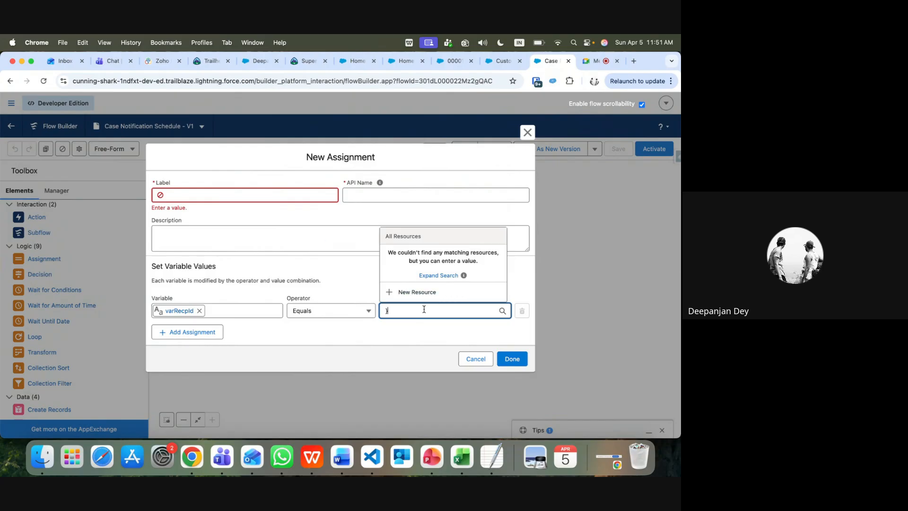
key(Delete)
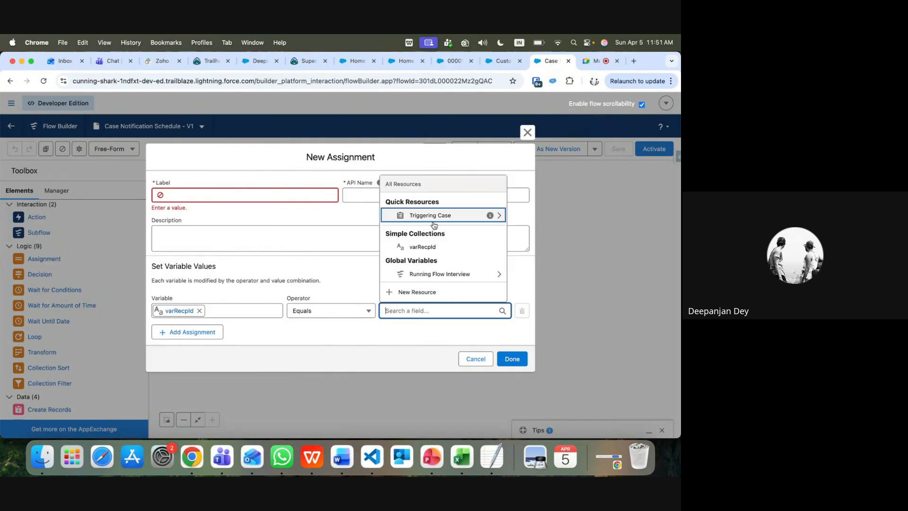
Try a long owner-to-creator-to-Individual value path, then clear it as incompatible
click(435, 225)
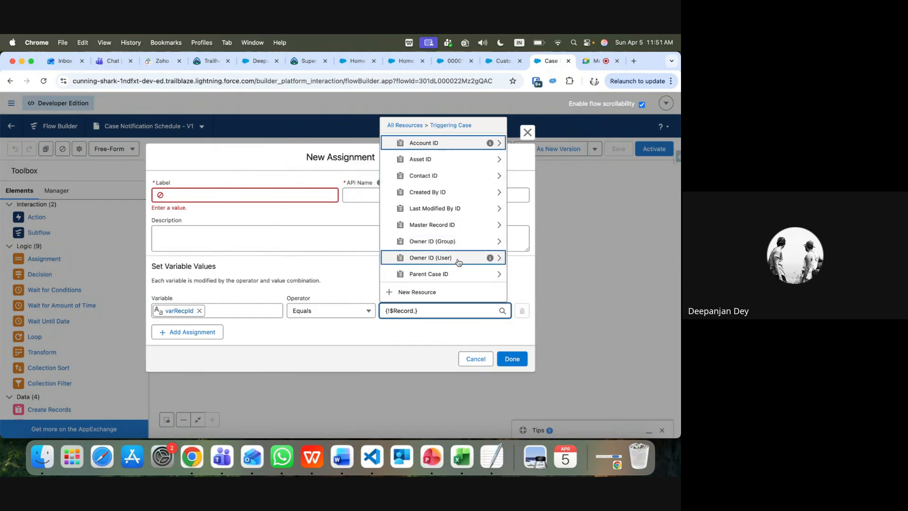
click(448, 242)
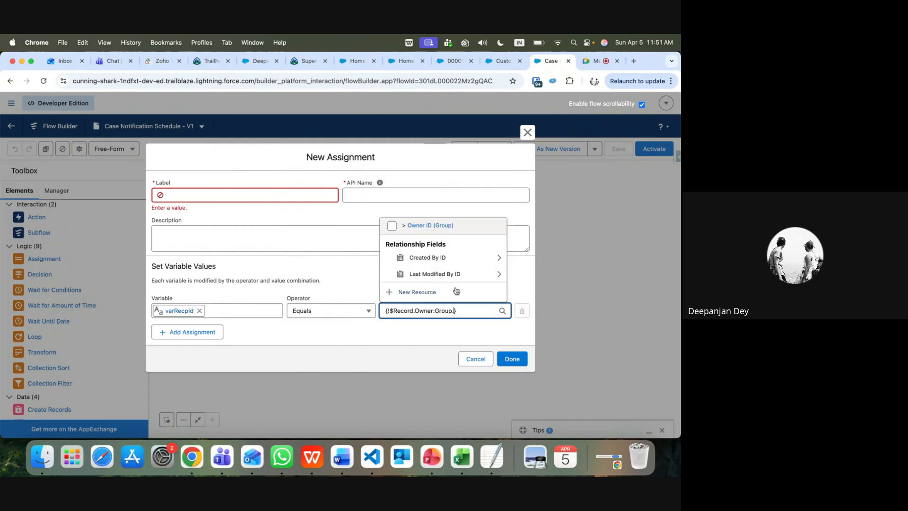
click(445, 258)
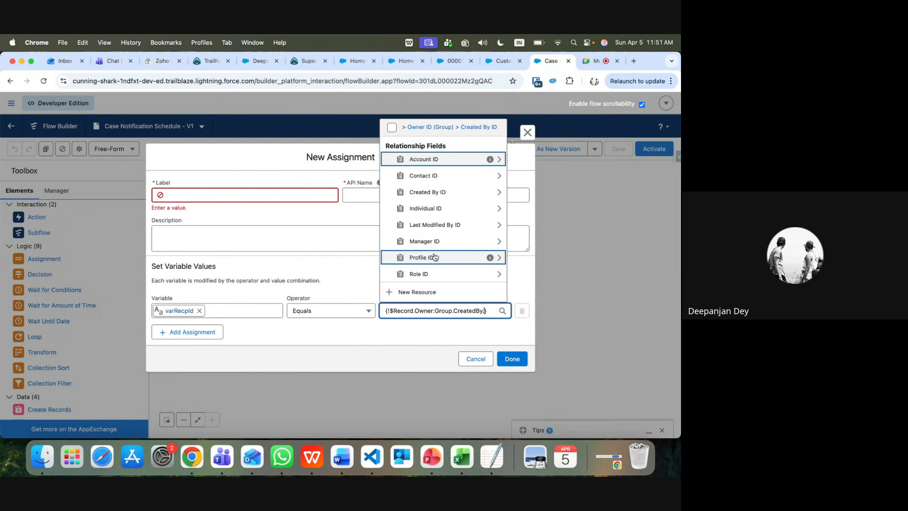
click(438, 208)
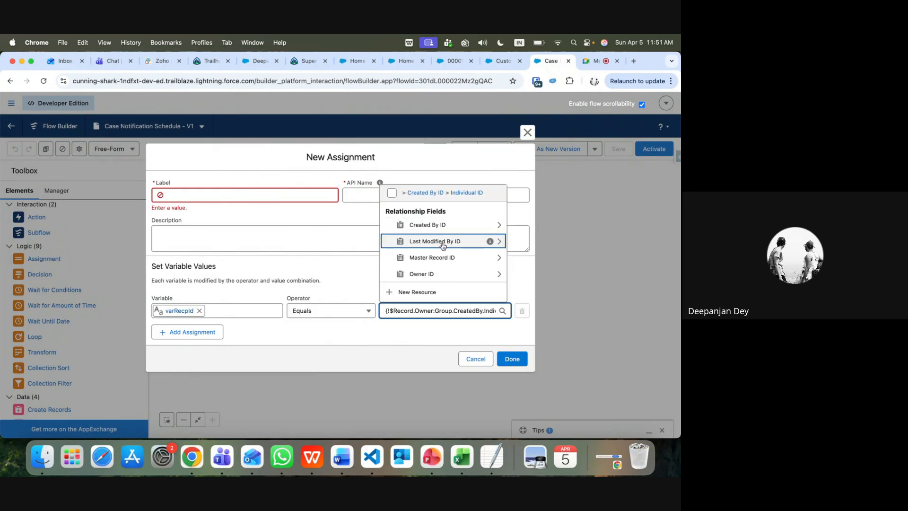
click(416, 274)
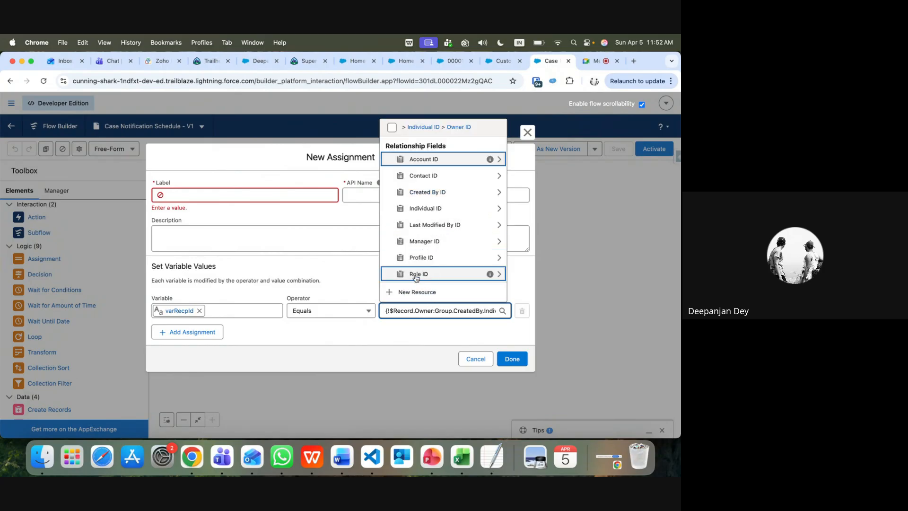
click(430, 362)
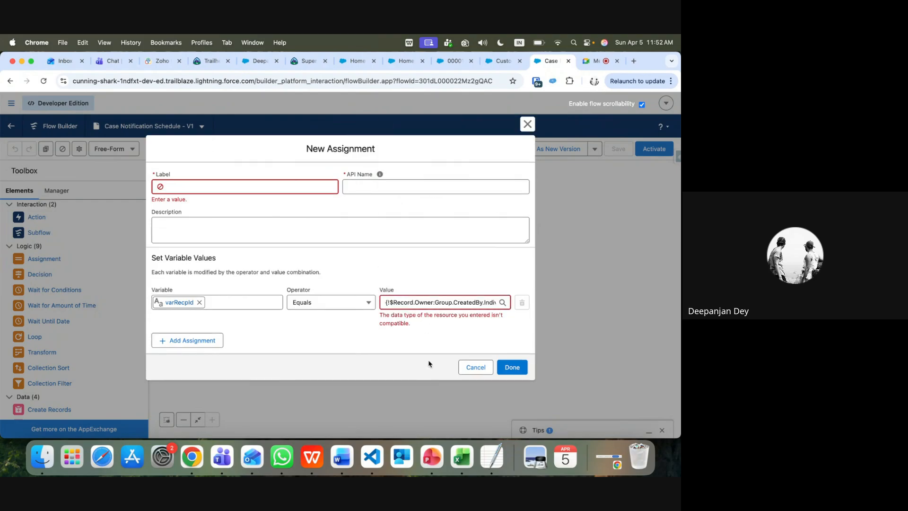
drag(384, 303, 531, 309)
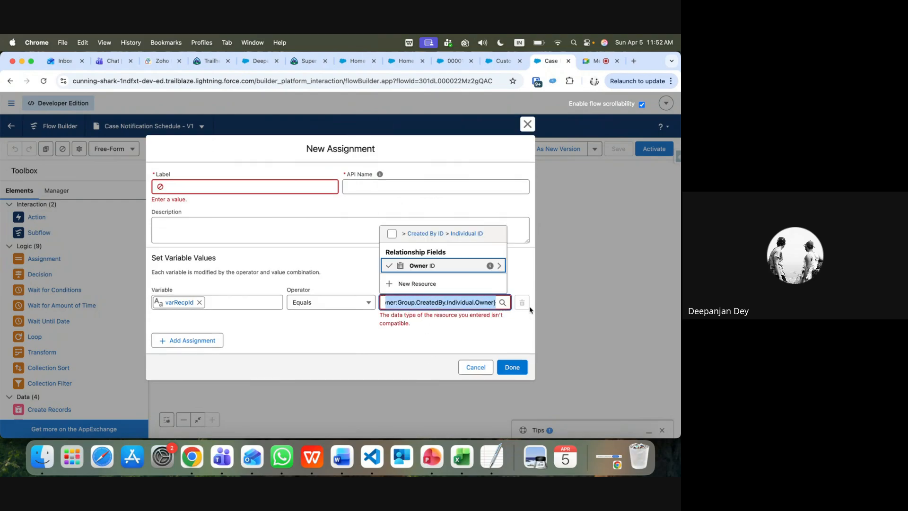
key(BackSpace)
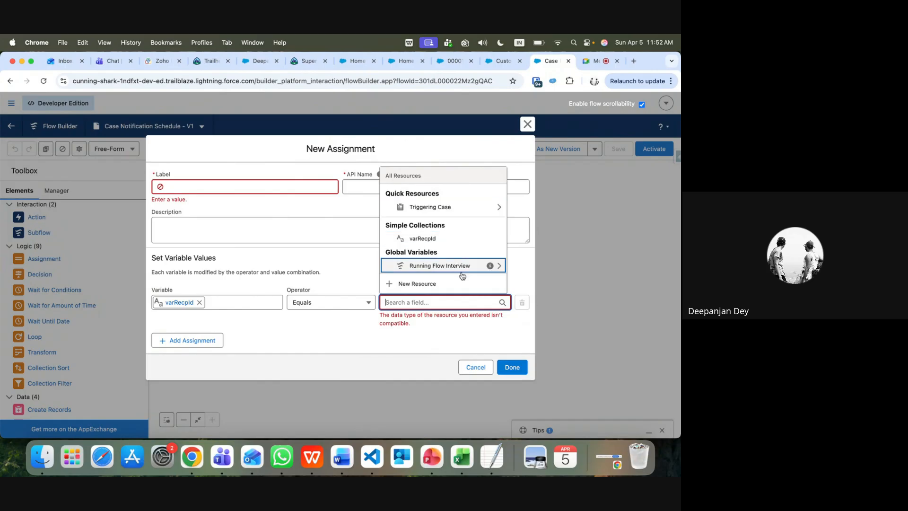
Pick the triggering case's owner path for the value and trim it toward {!$Record.OwnerId}
click(450, 207)
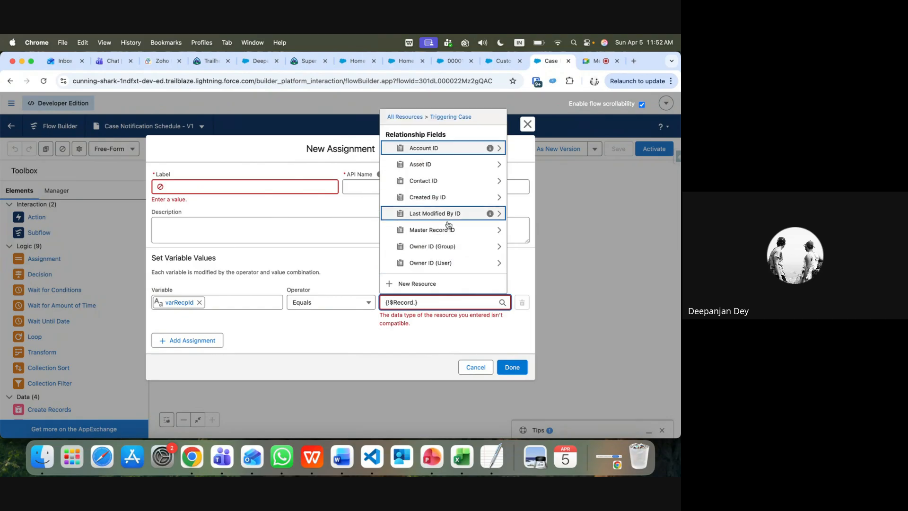
scroll(446, 240, down, 1)
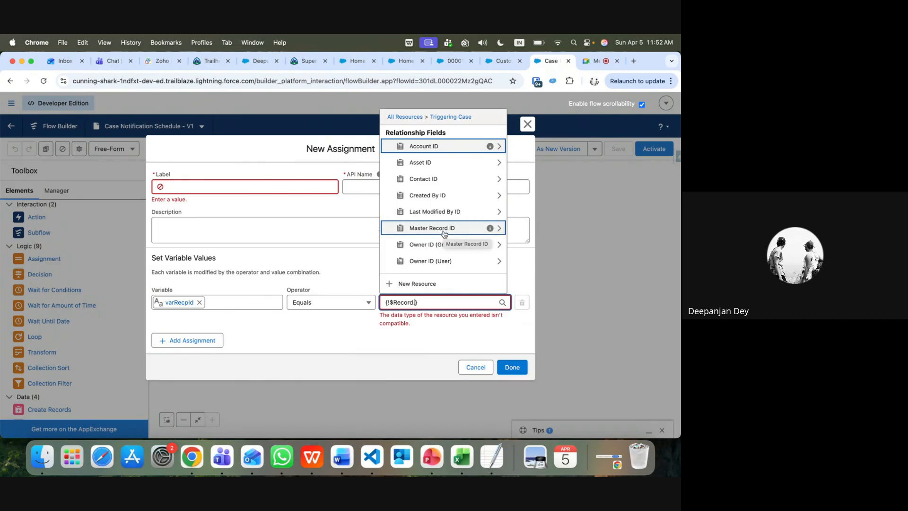
click(445, 261)
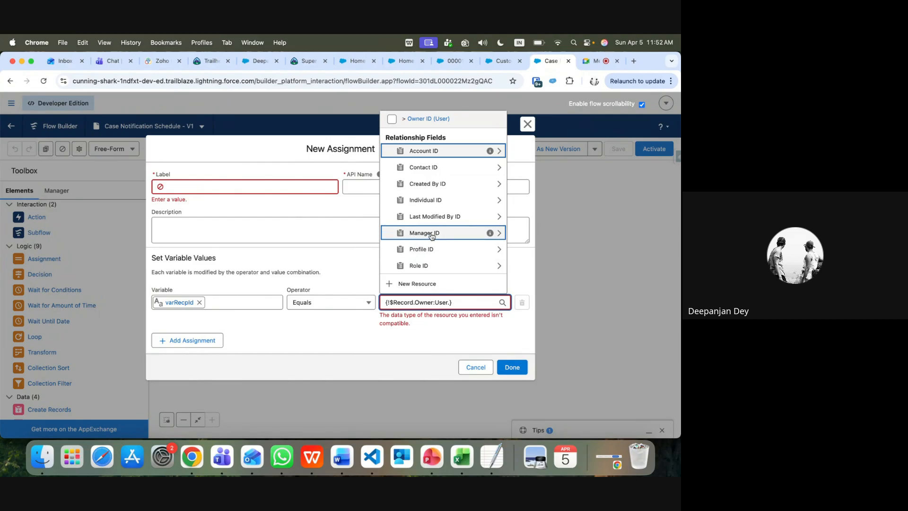
key(BackSpace)
key(BackSpace)
key(BackSpace)
key(BackSpace)
key(BackSpace)
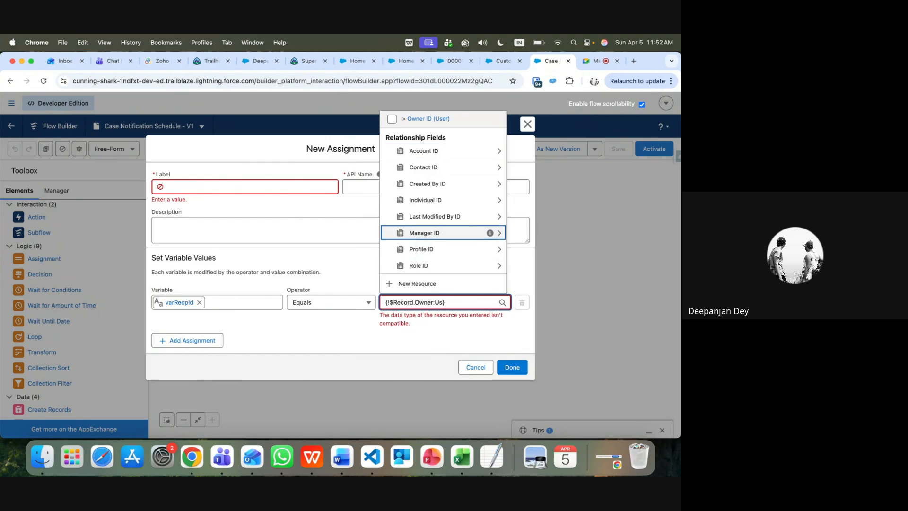
Complete the value as {!$Record.OwnerId} and attempt to save the assignment
text(I)
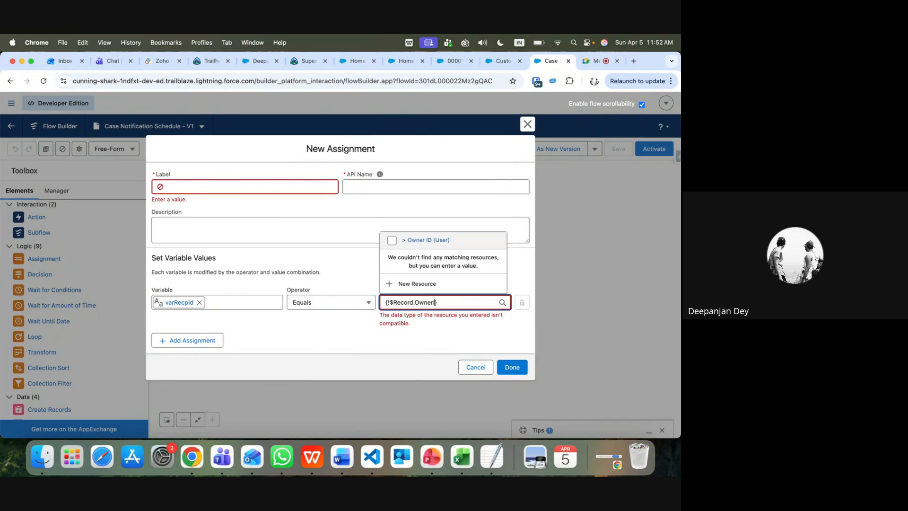
text(d)
click(446, 335)
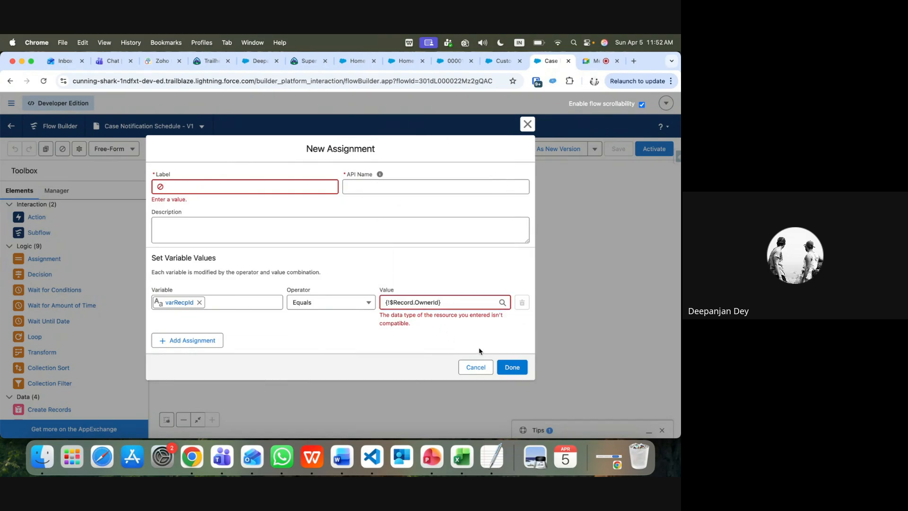
click(514, 370)
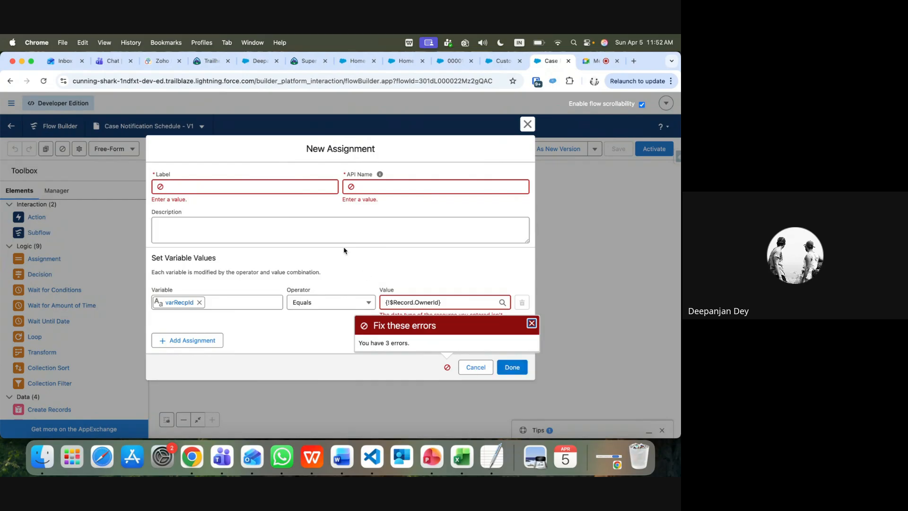
Label it 'Assign Owner' with API name Assign_Owner, retry saving, then discard the still-invalid assignment
click(215, 186)
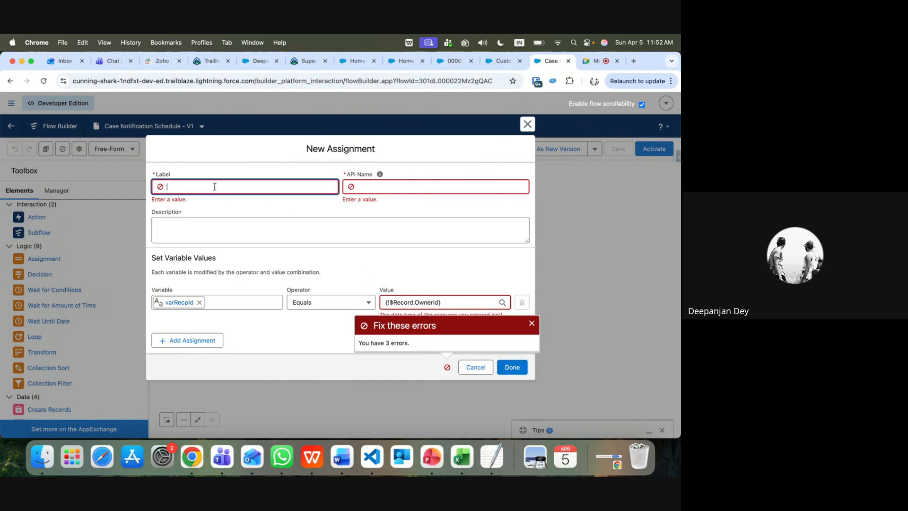
text(Assign Owner)
click(386, 189)
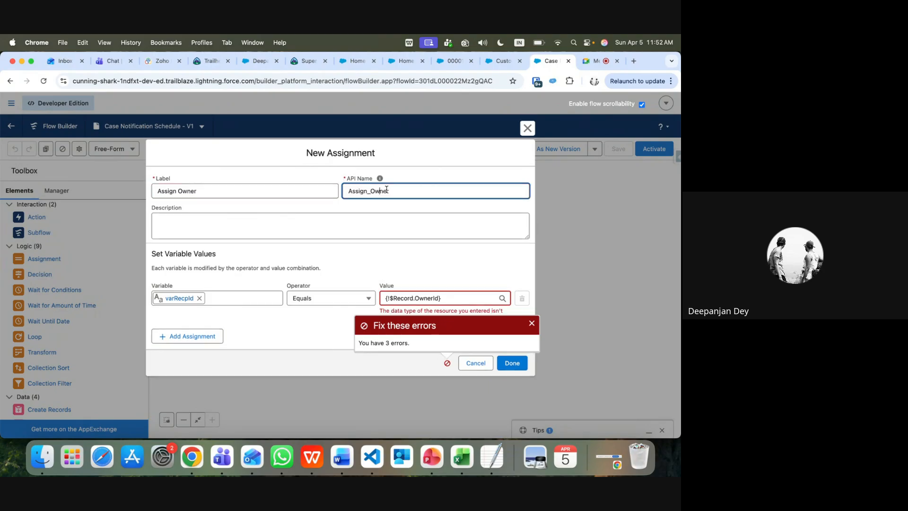
click(361, 214)
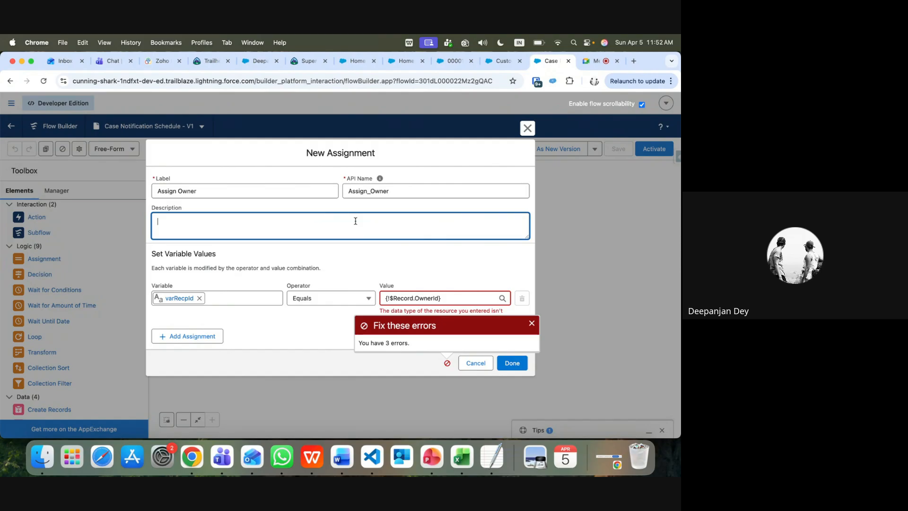
click(532, 324)
click(513, 362)
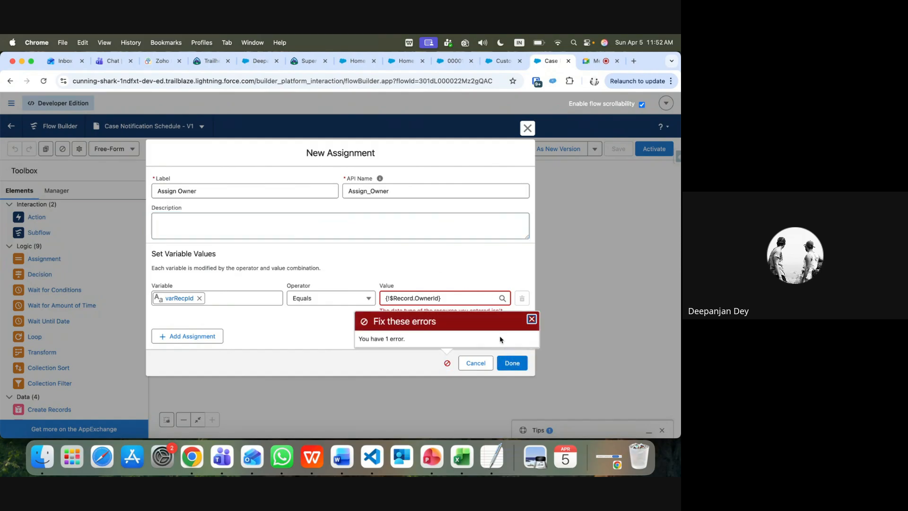
click(474, 363)
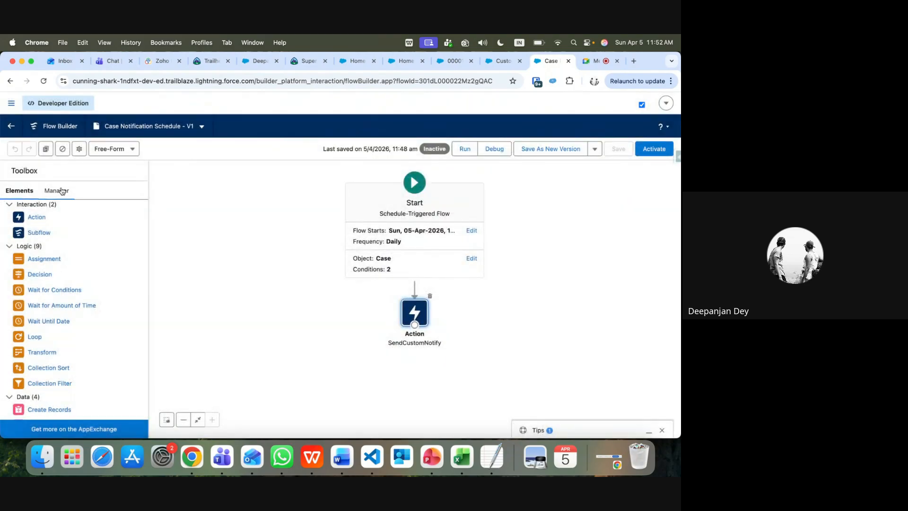
Open varRecpId from the Manager resources, tick Available for input, then close without saving
click(61, 191)
click(39, 276)
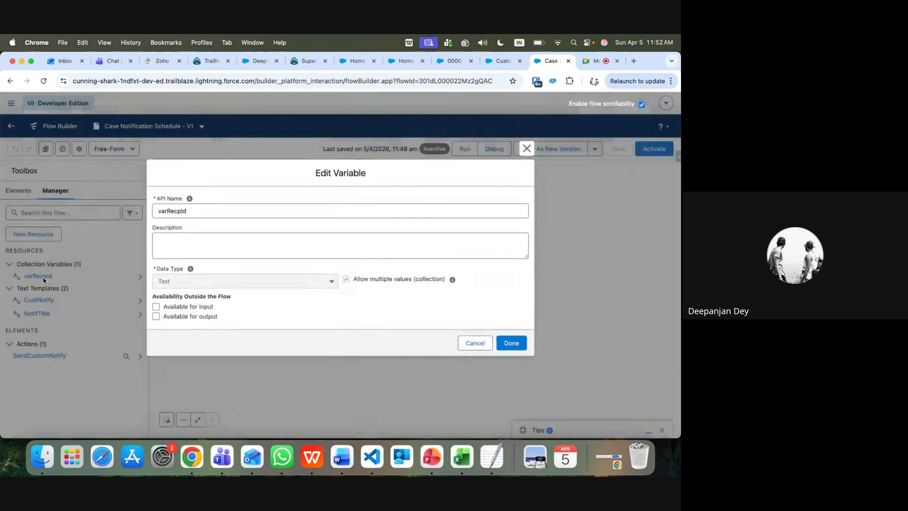
click(155, 306)
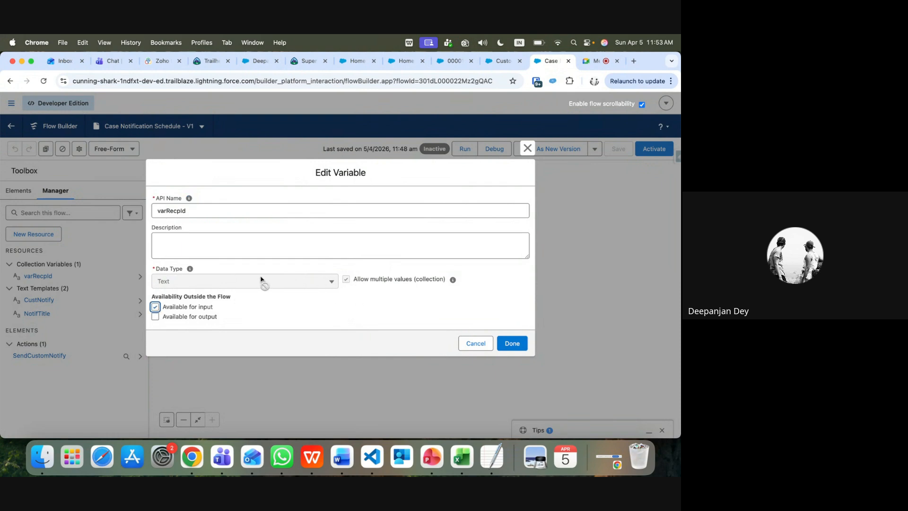
click(475, 343)
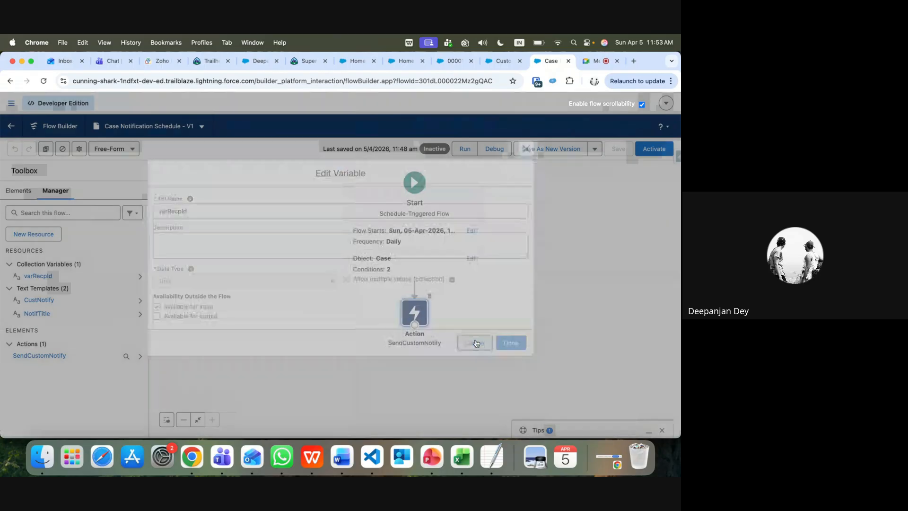
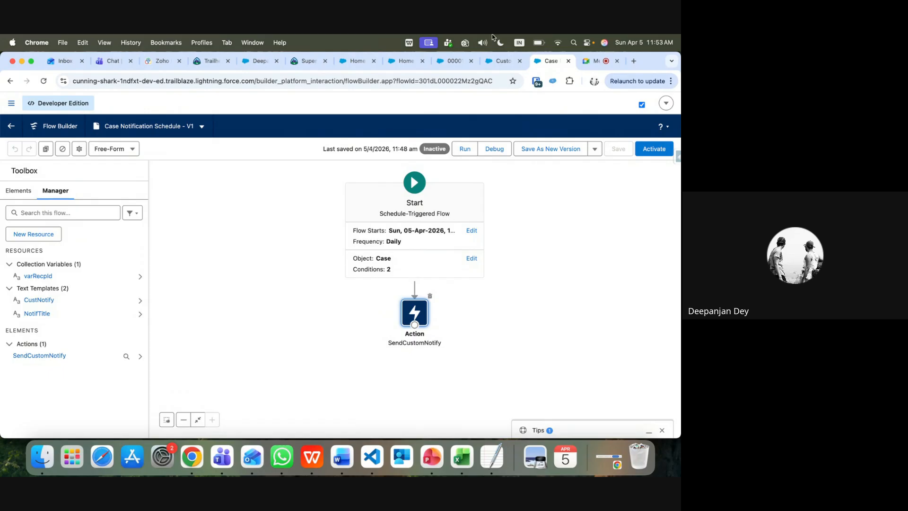
Check the available Type values on the Testing case record
click(452, 60)
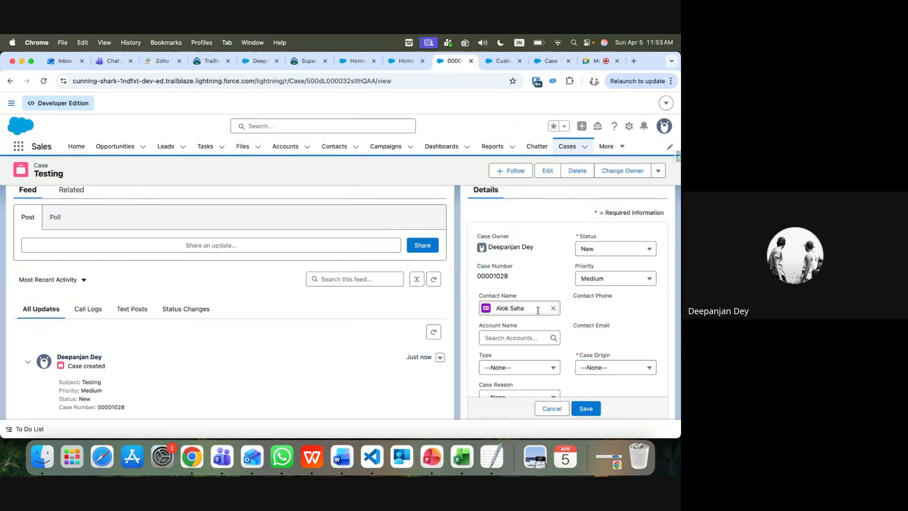
click(551, 408)
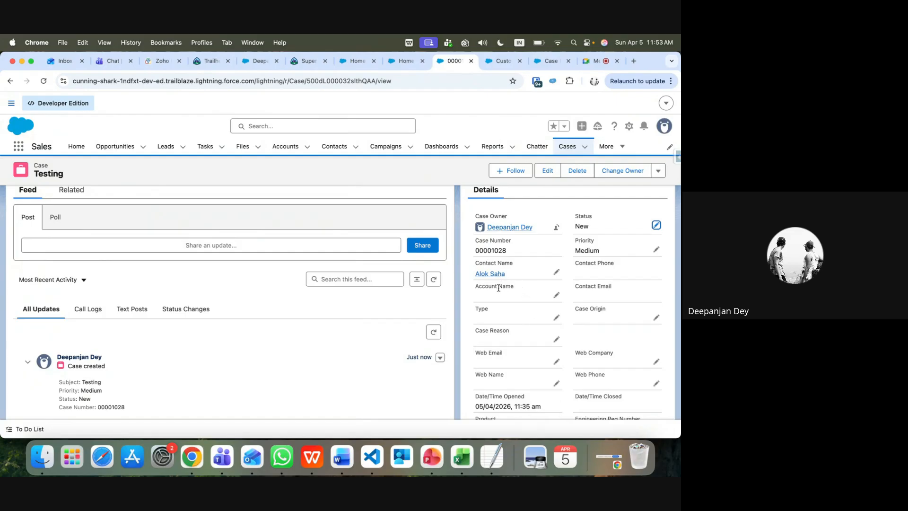
click(557, 317)
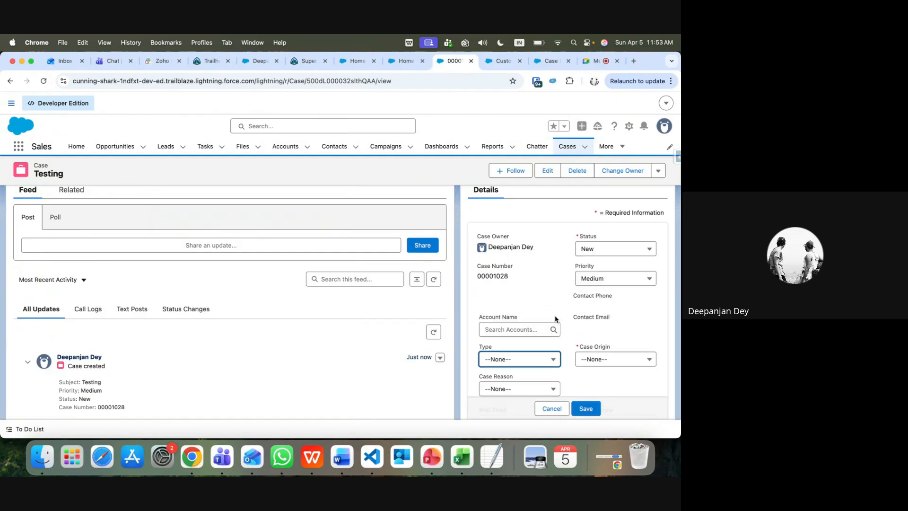
click(547, 359)
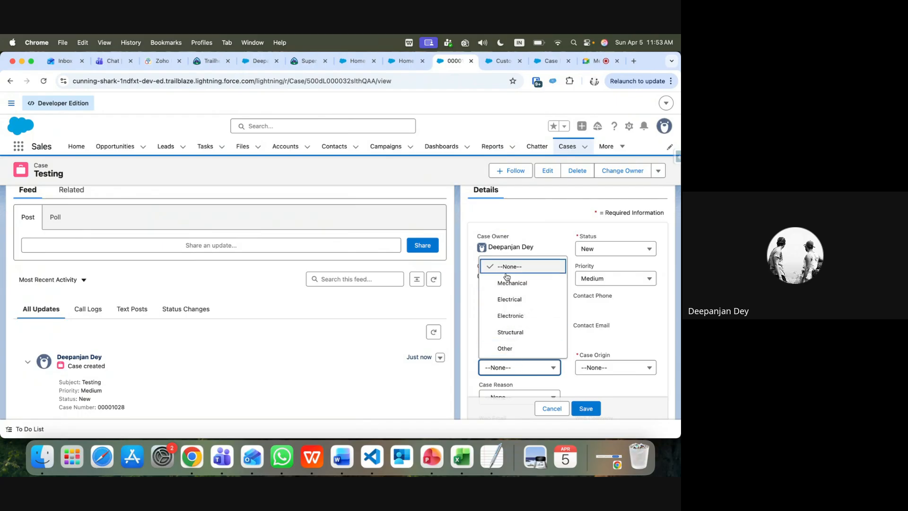
Close the Case Notification Schedule Flow Builder tab, leaving SendCustomNotif showing
click(500, 61)
click(549, 61)
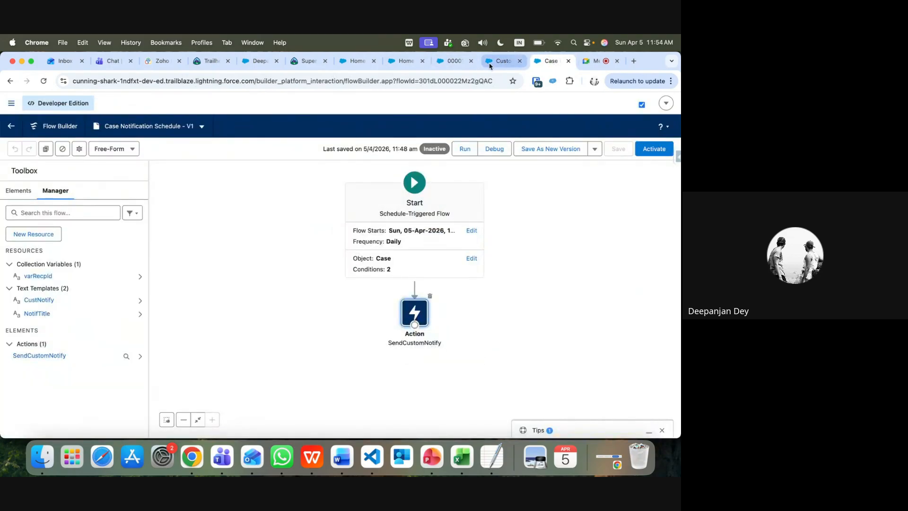
click(461, 63)
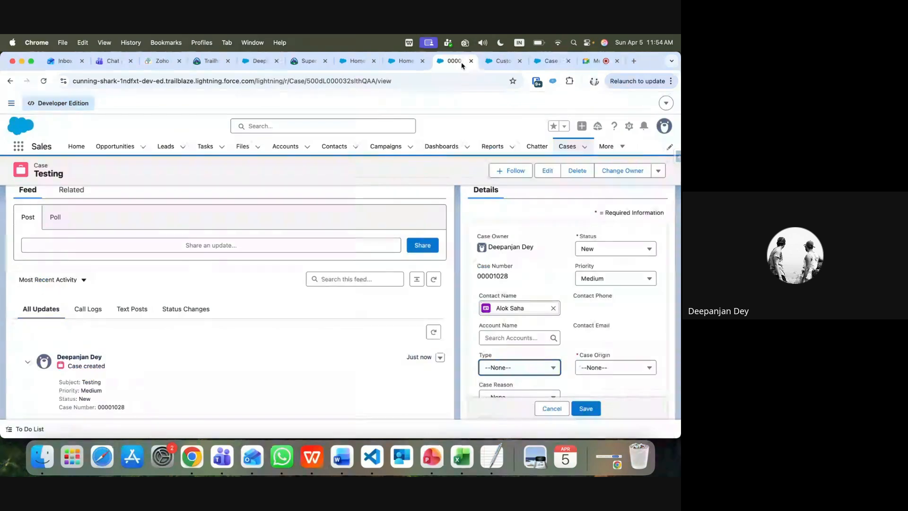
click(505, 63)
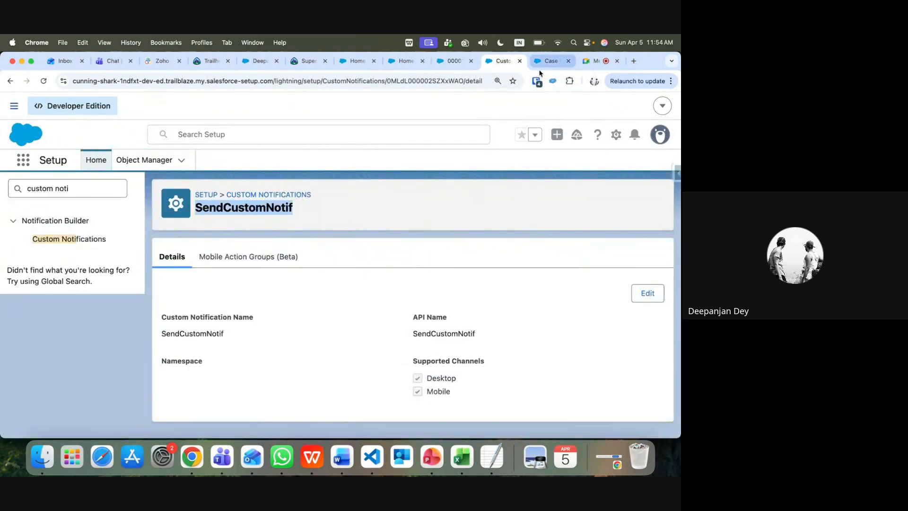
click(550, 61)
click(569, 61)
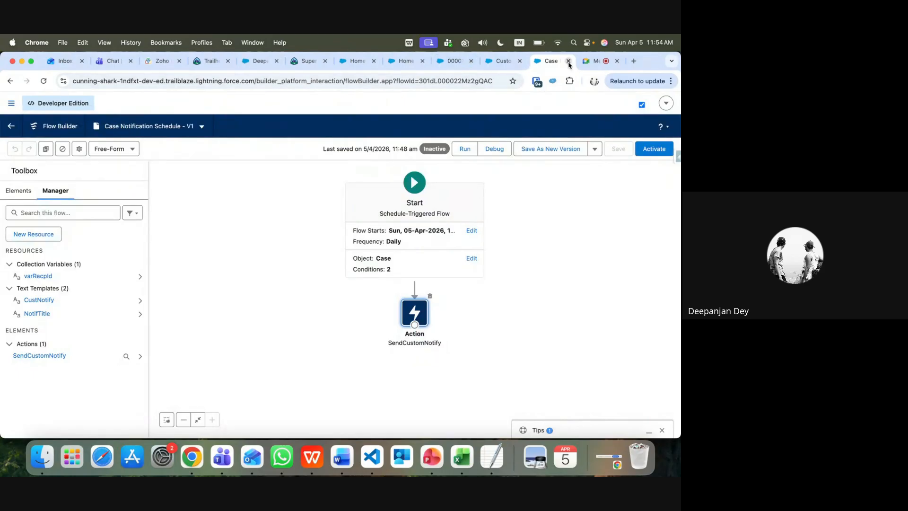
click(509, 61)
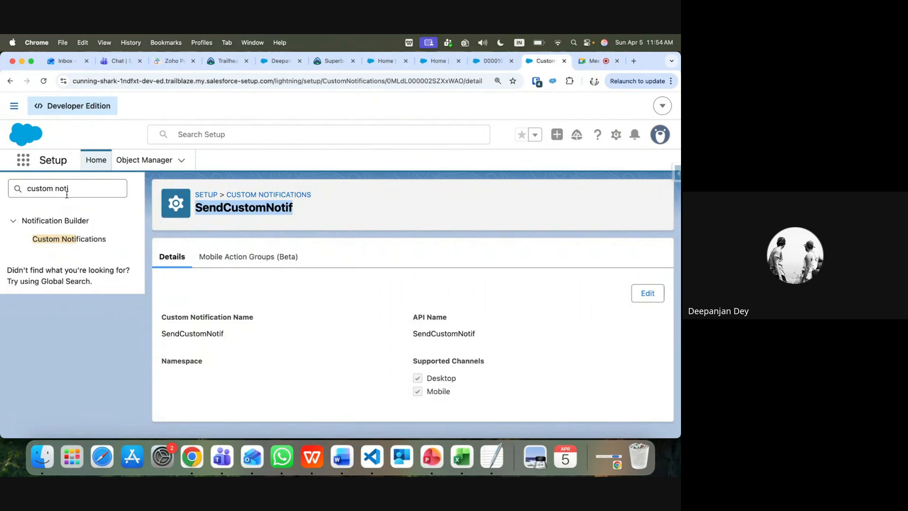
Search Setup for 'flo', go to Flows, and open the Create Case on Contact flow
click(71, 189)
key(alt+shift+Left)
key(alt+shift+Left)
text(flo)
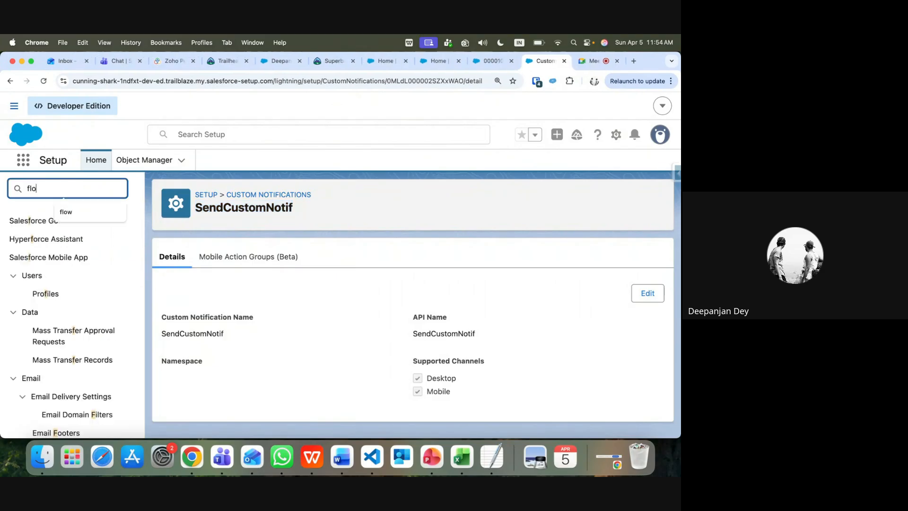
click(46, 368)
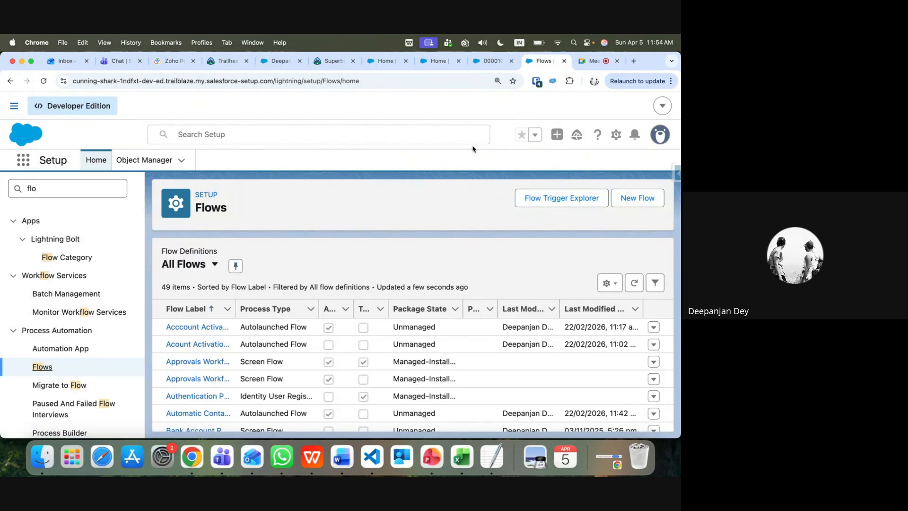
scroll(307, 405, down, 10)
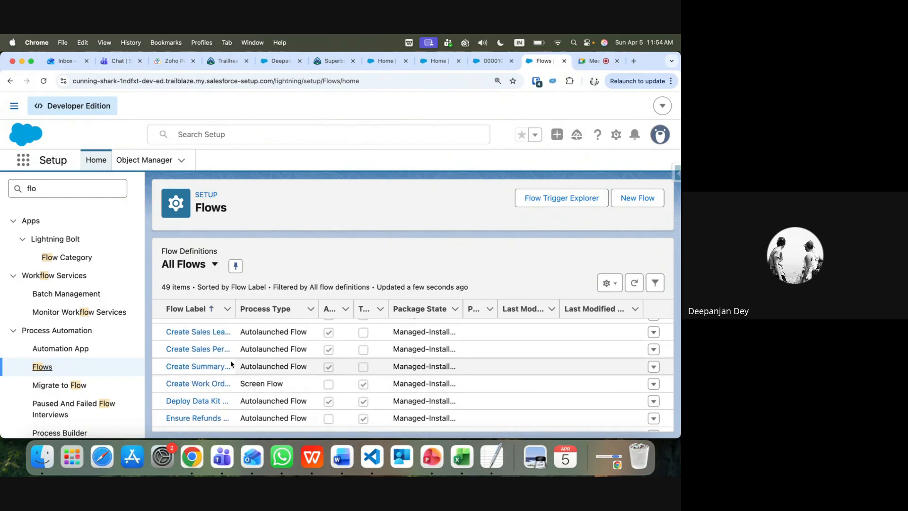
scroll(231, 361, up, 3)
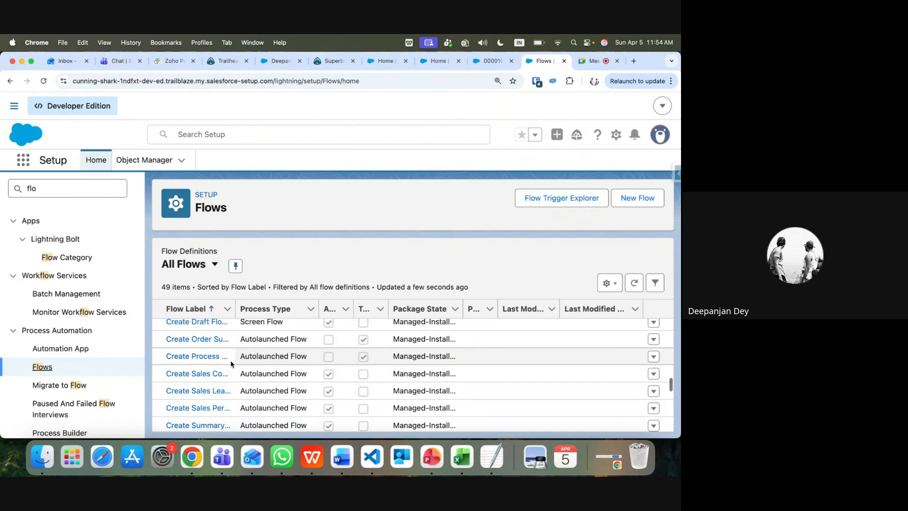
scroll(231, 359, up, 2)
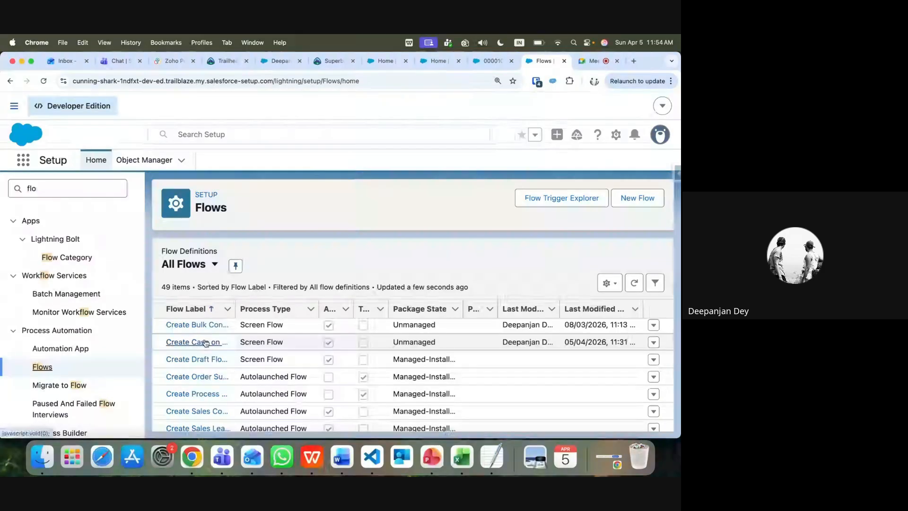
click(206, 342)
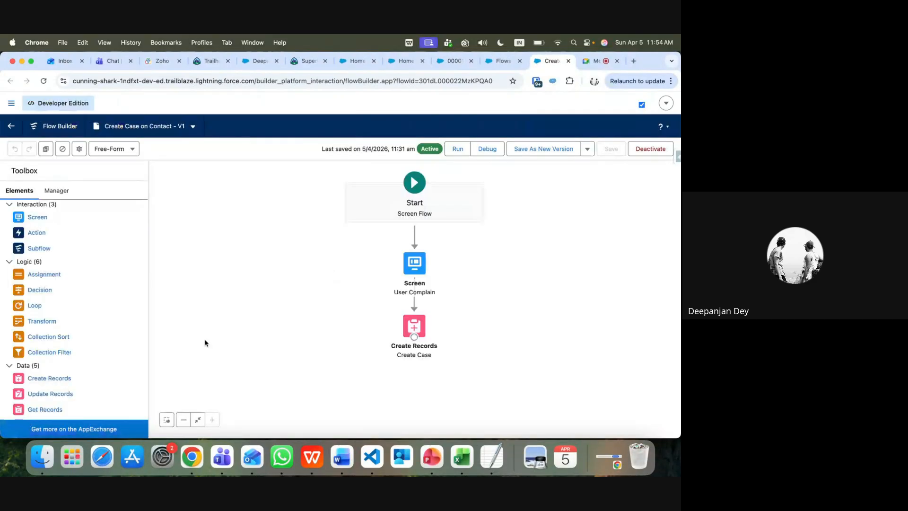
On the User Complain screen, place a Choice Lookup component below Case Status
double_click(414, 263)
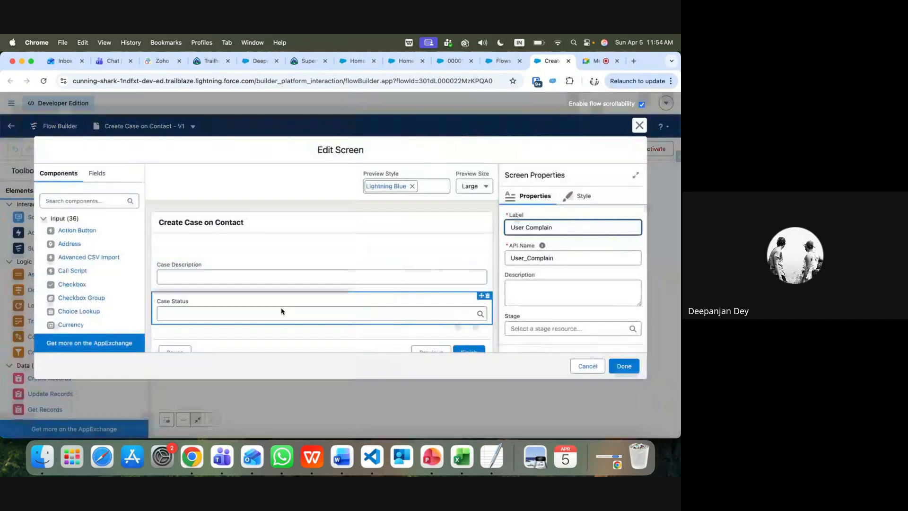
click(78, 203)
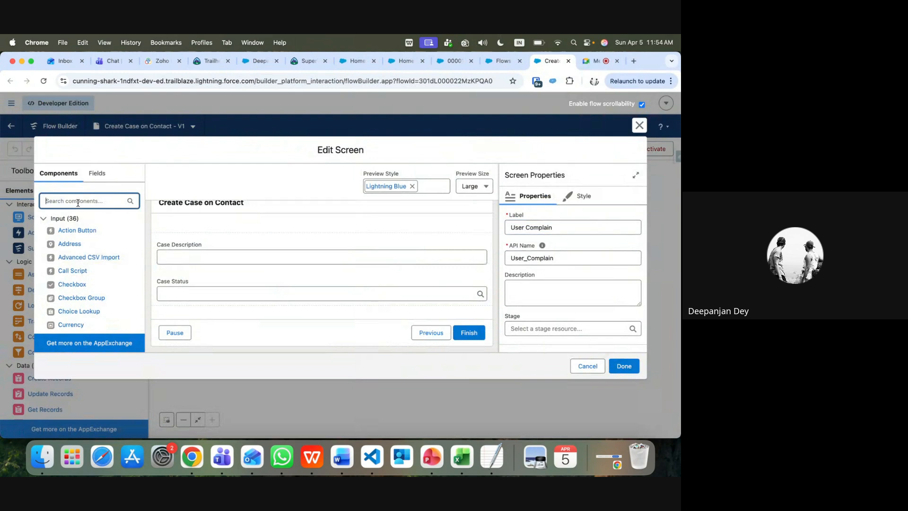
text(pl)
text(ck)
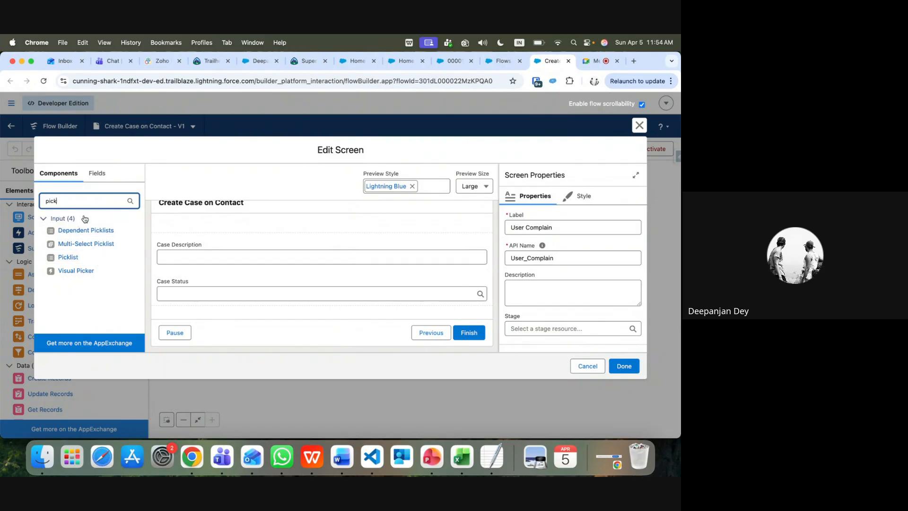
key(BackSpace)
key(BackSpace)
key(BackSpace)
text(ch)
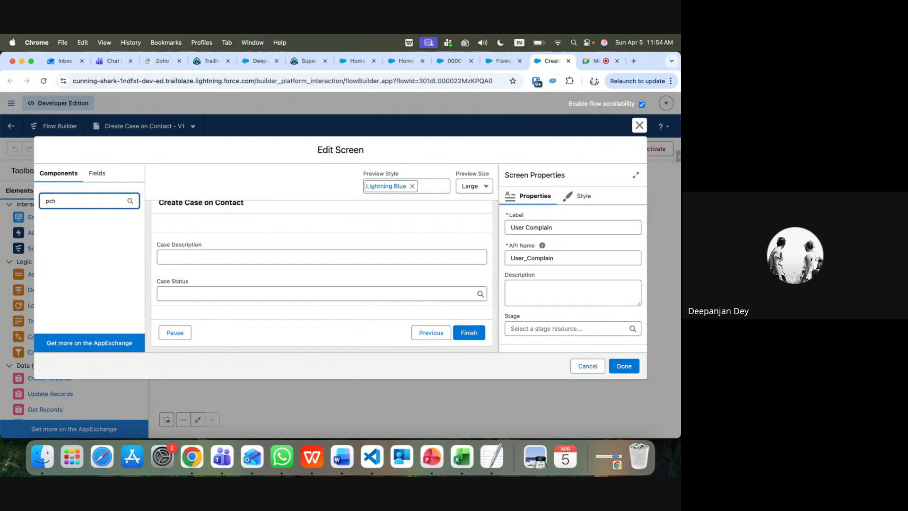
key(BackSpace)
key(BackSpace)
text(choi)
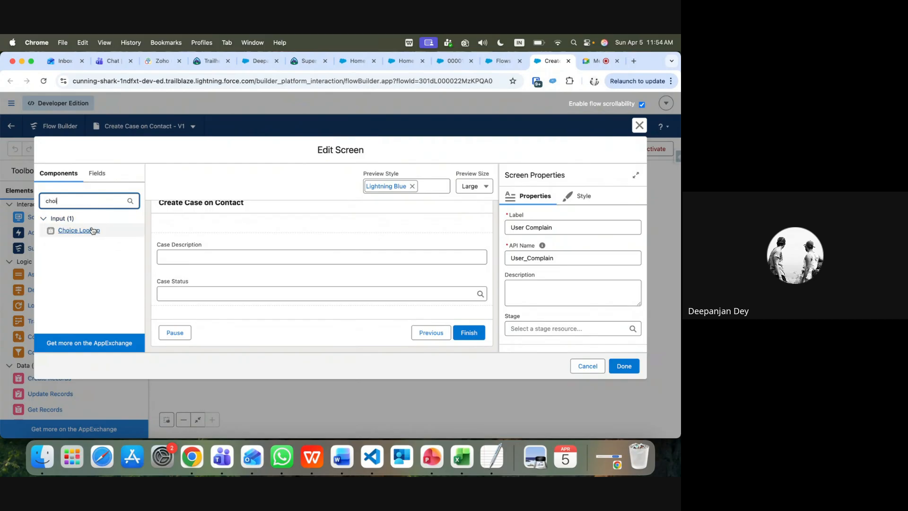
drag(92, 230, 205, 302)
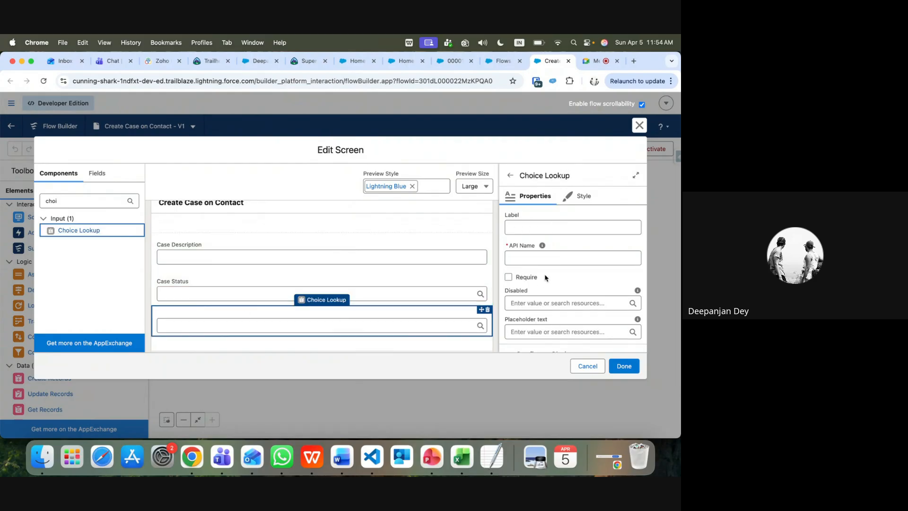
Label the lookup 'Case Type' and start a new choice resource for it
click(532, 229)
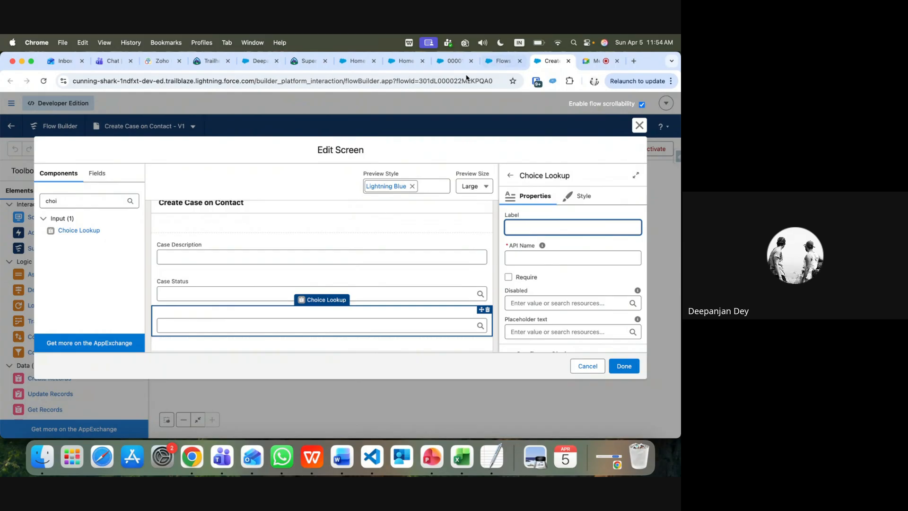
click(444, 68)
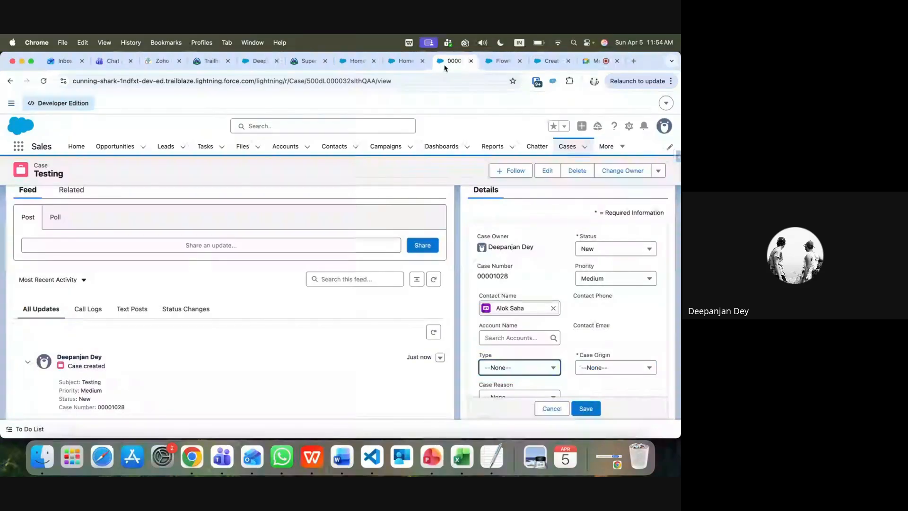
click(550, 61)
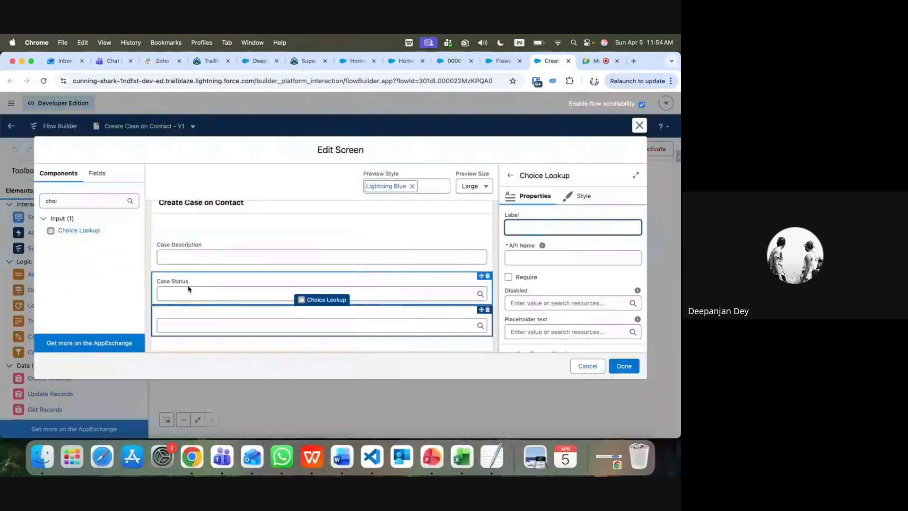
text(Case Type)
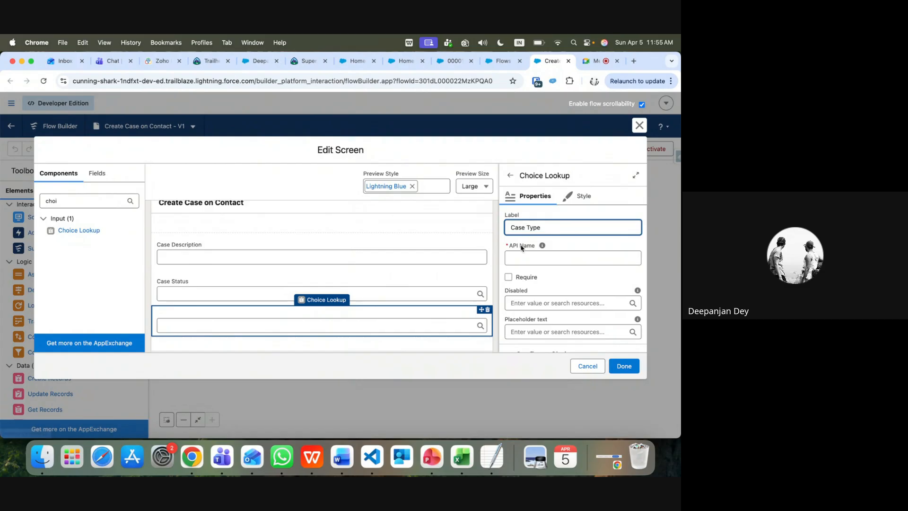
key(Tab)
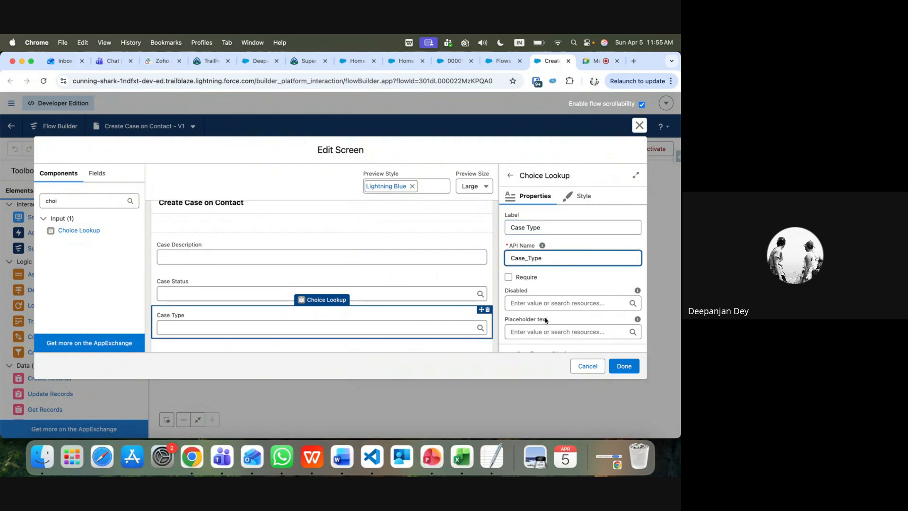
scroll(545, 320, down, 3)
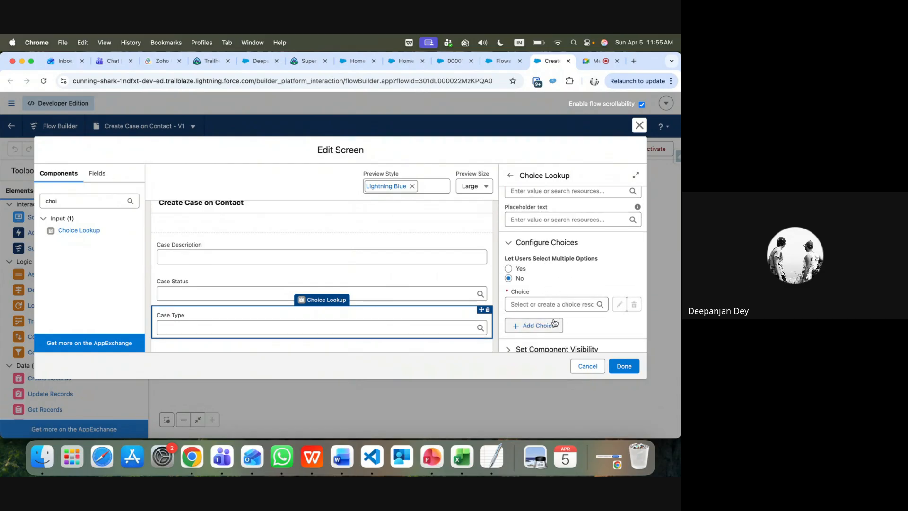
click(543, 326)
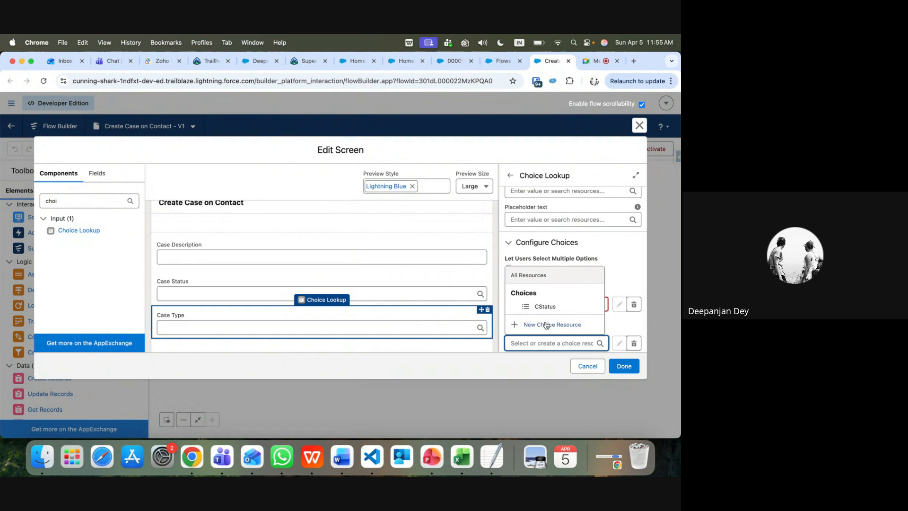
click(545, 325)
click(223, 232)
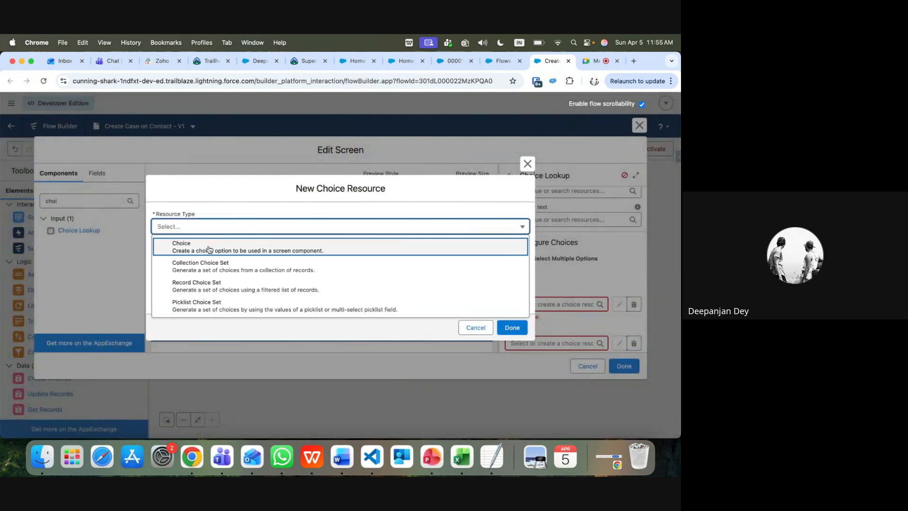
Create the CType picklist choice set using the Case object's Type picklist field
click(211, 310)
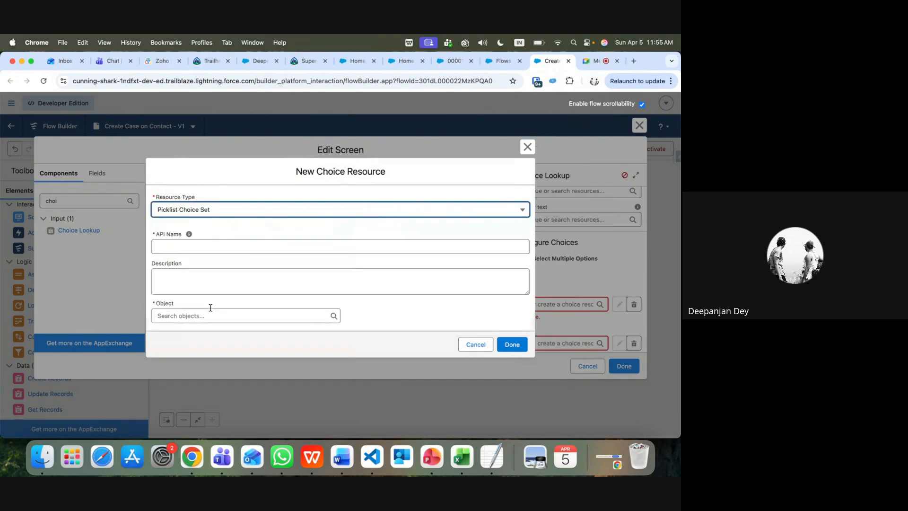
click(184, 247)
text(CType)
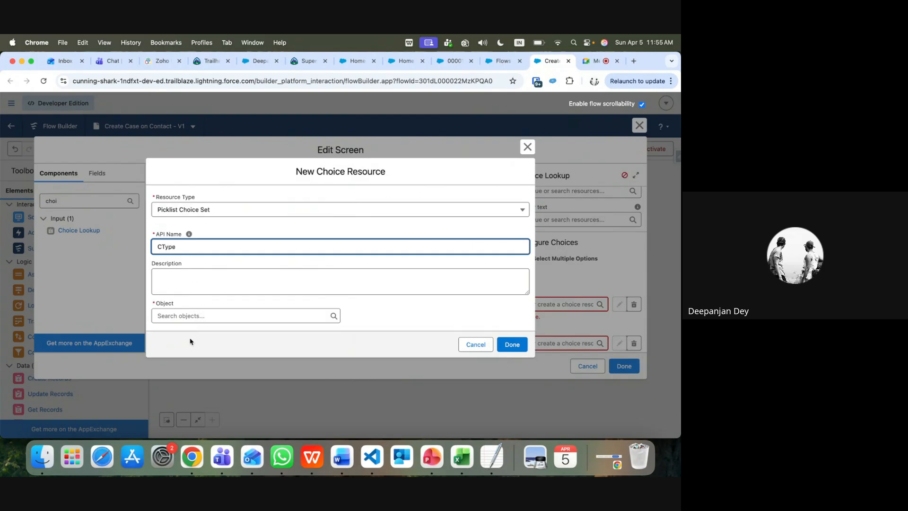
click(183, 316)
text(case)
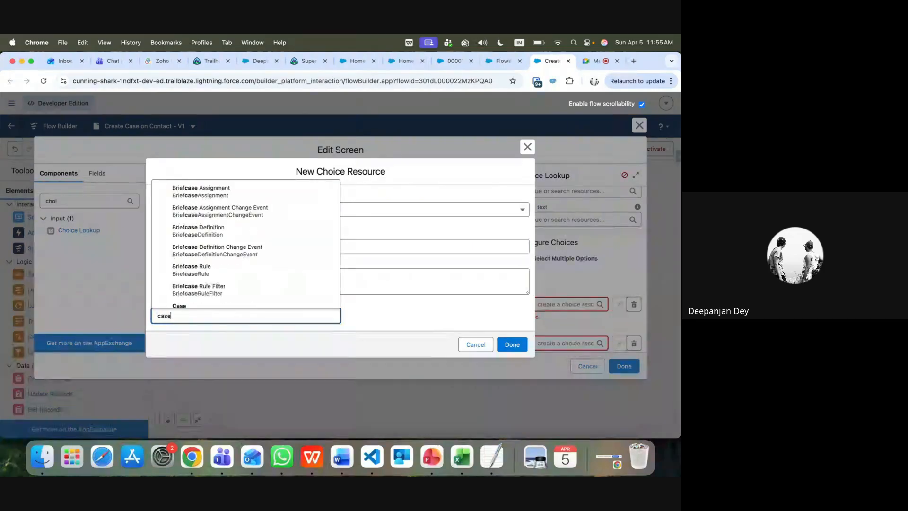
click(187, 309)
click(189, 318)
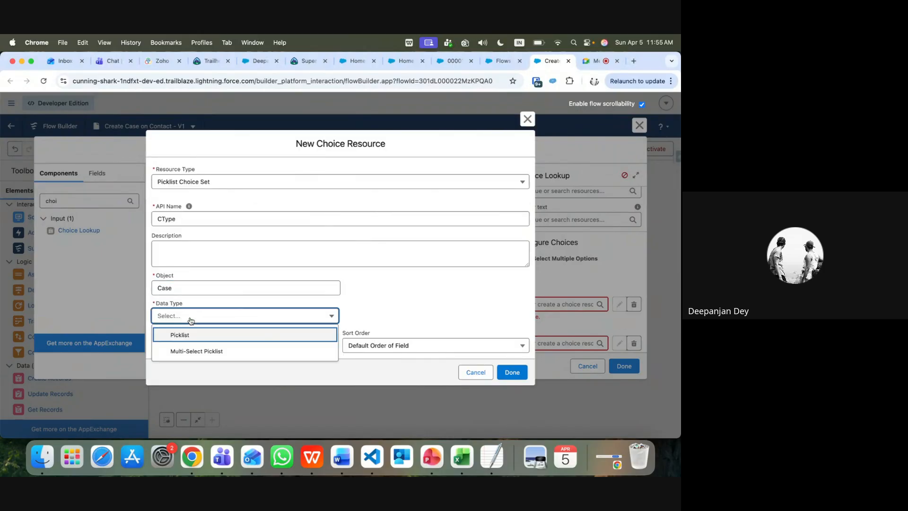
click(188, 334)
click(183, 345)
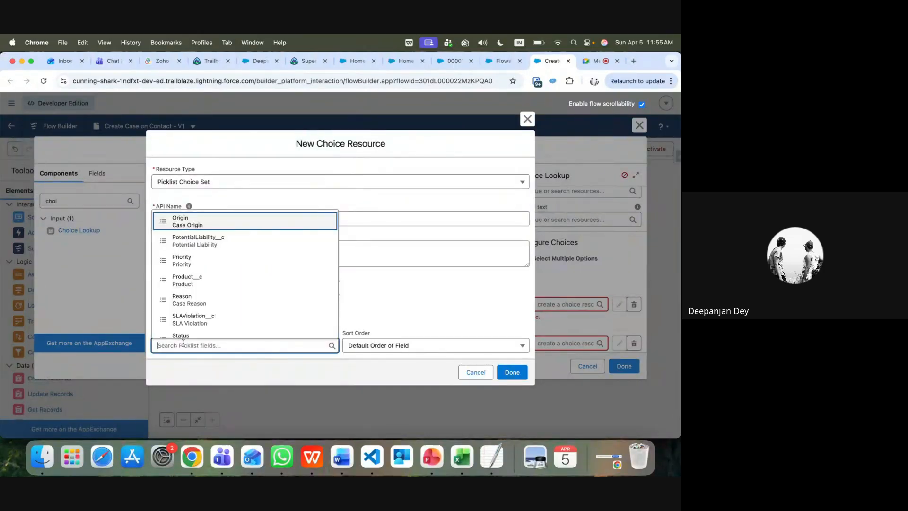
text(Ty)
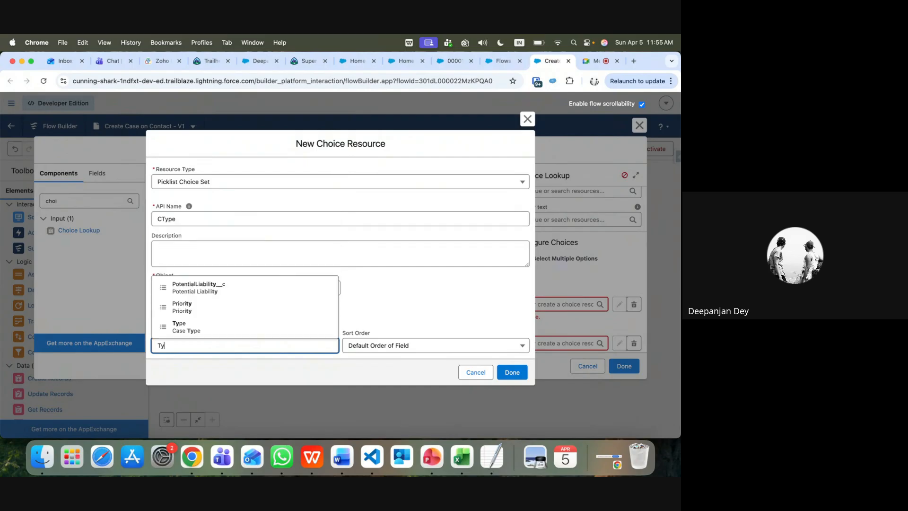
click(187, 328)
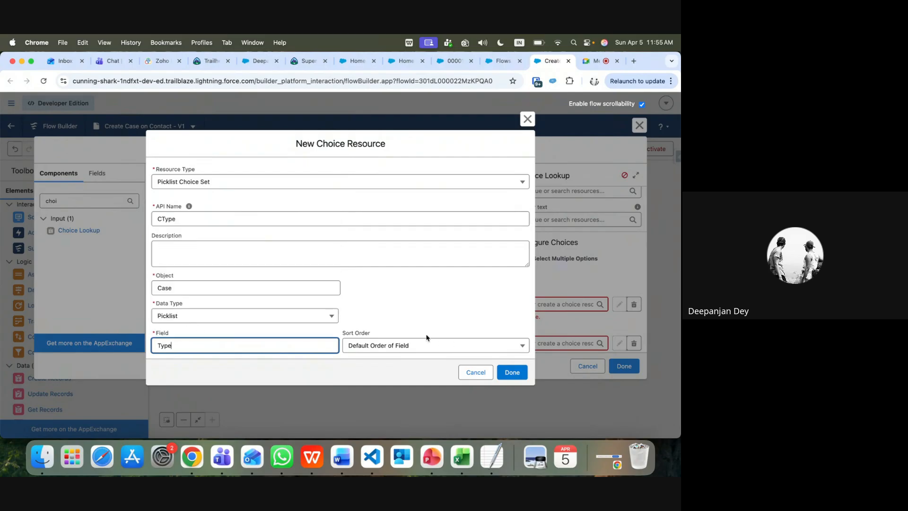
click(508, 374)
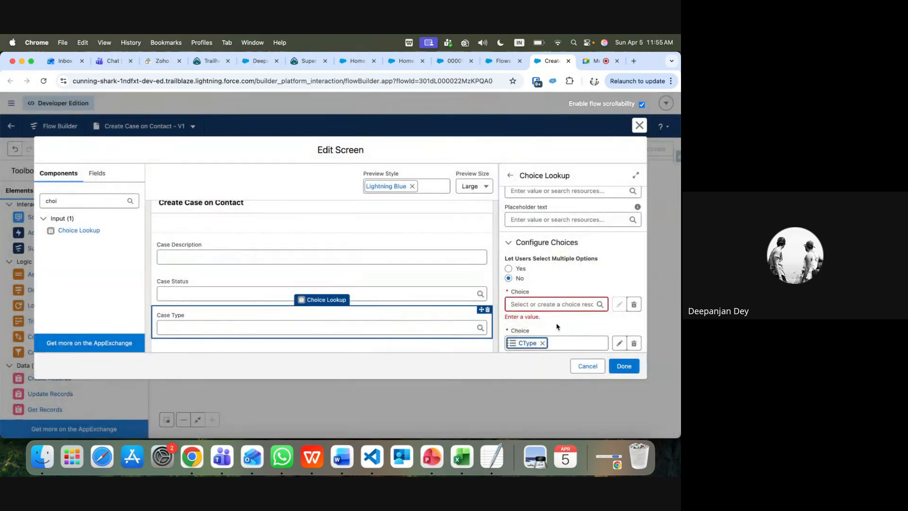
Remove the empty extra choice row and finish editing the screen
click(534, 304)
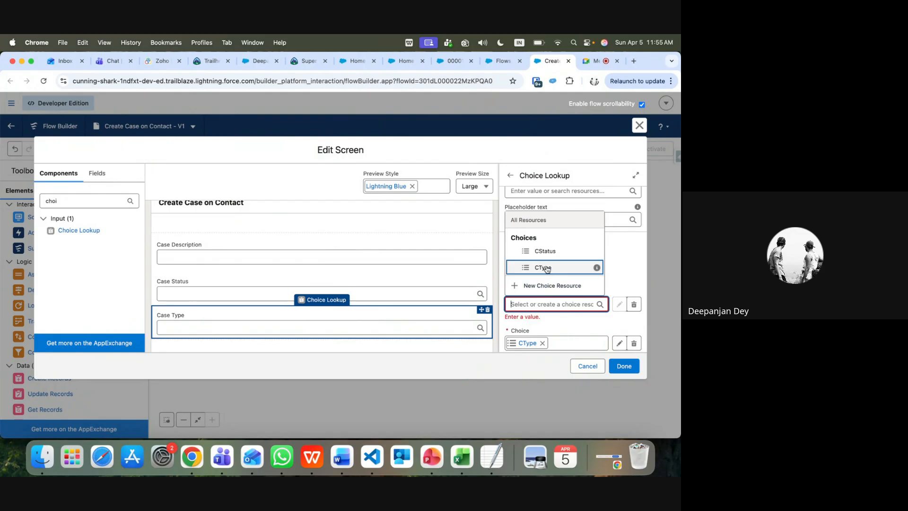
click(611, 331)
click(634, 305)
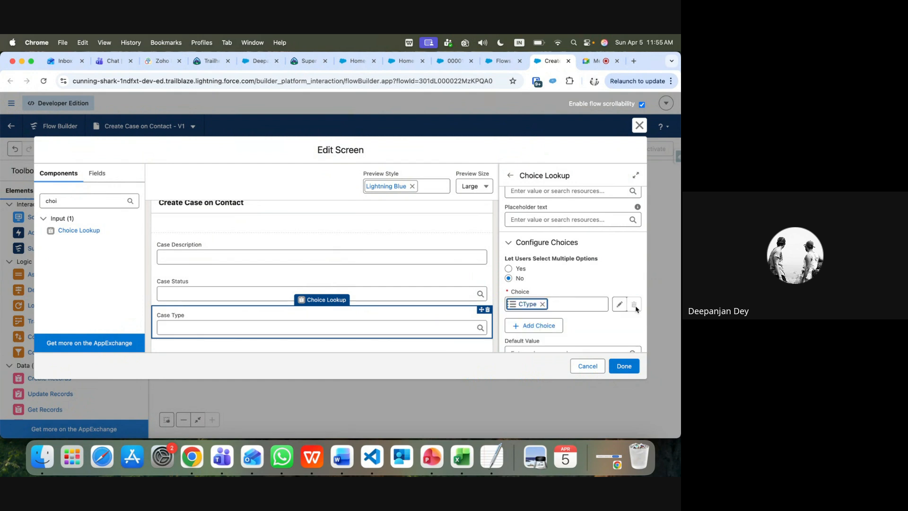
click(625, 366)
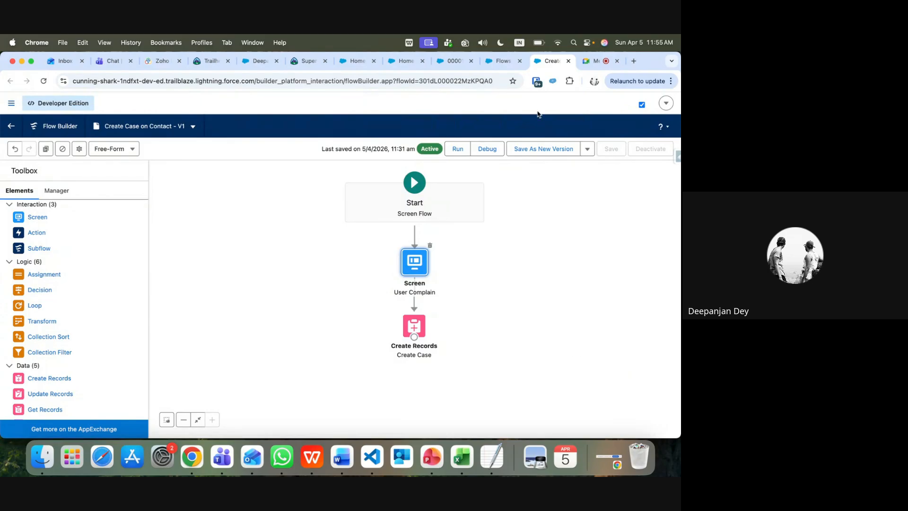
Save Create Case on Contact as a new version and activate it
click(541, 152)
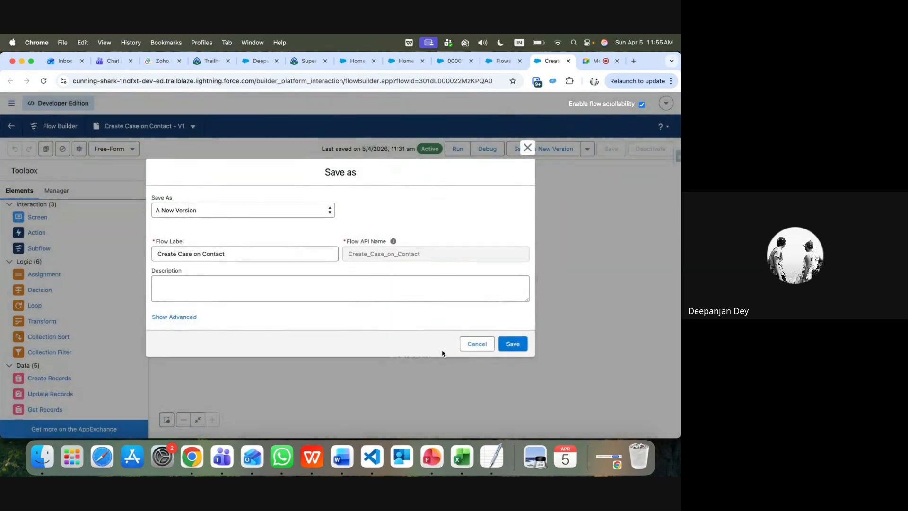
click(509, 342)
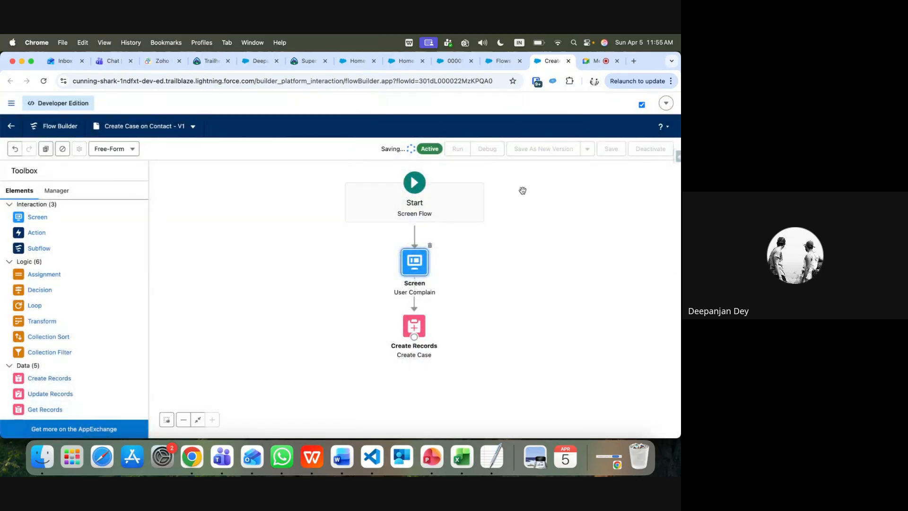
click(655, 150)
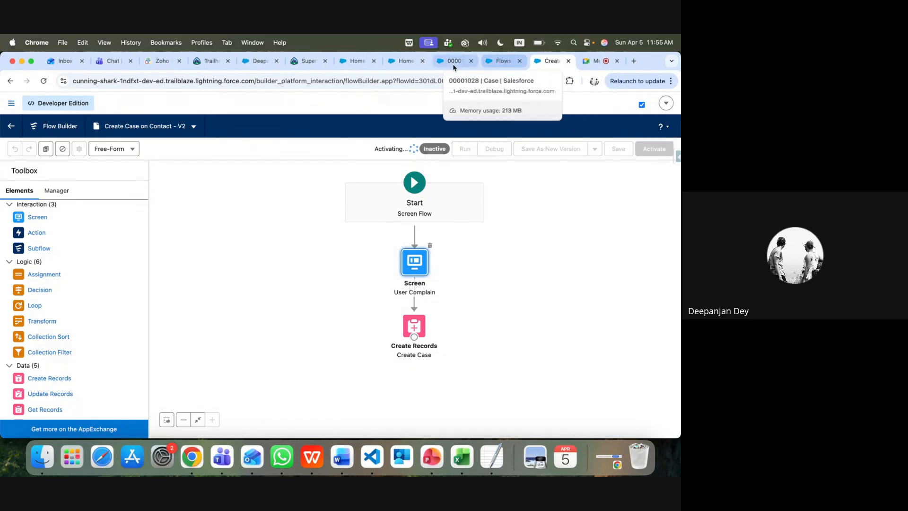
Switch to the case record tab and open the Contacts list
click(405, 64)
click(435, 66)
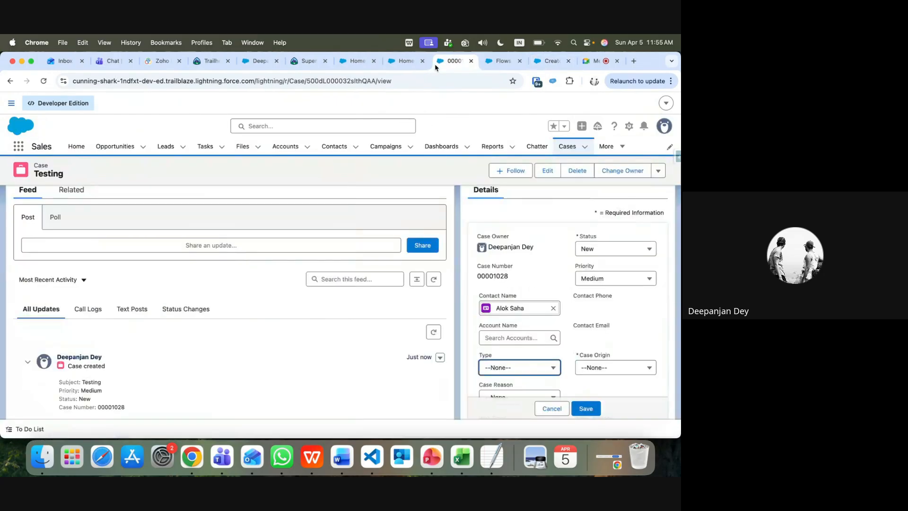
click(337, 151)
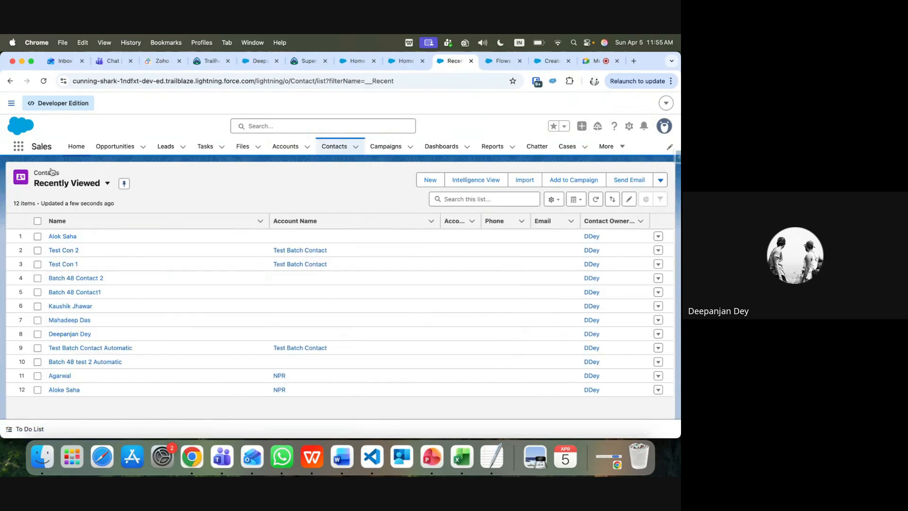
Open the first contact, reload the page, and view the form's Case Type choices
click(66, 236)
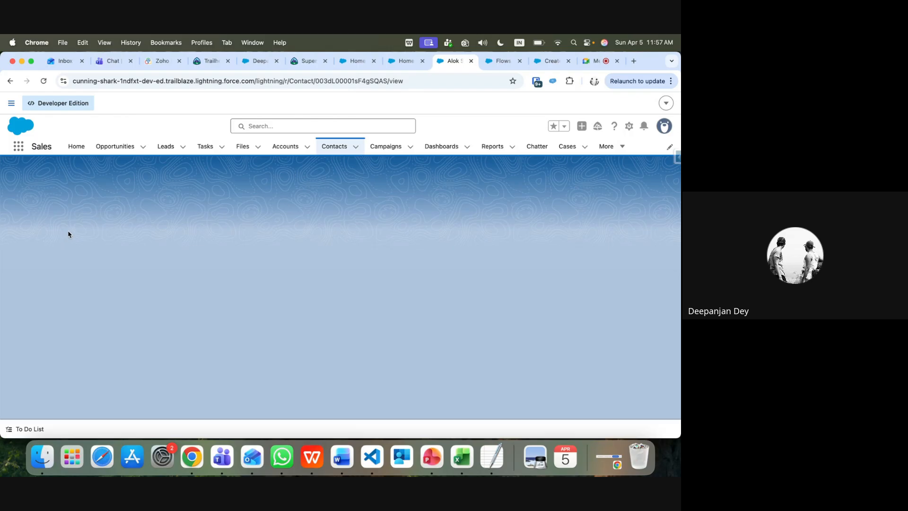
click(44, 81)
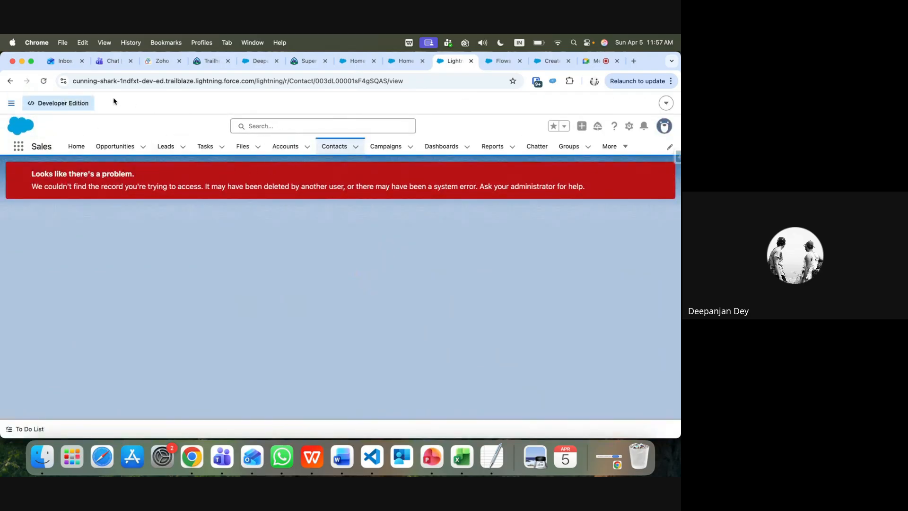
click(44, 81)
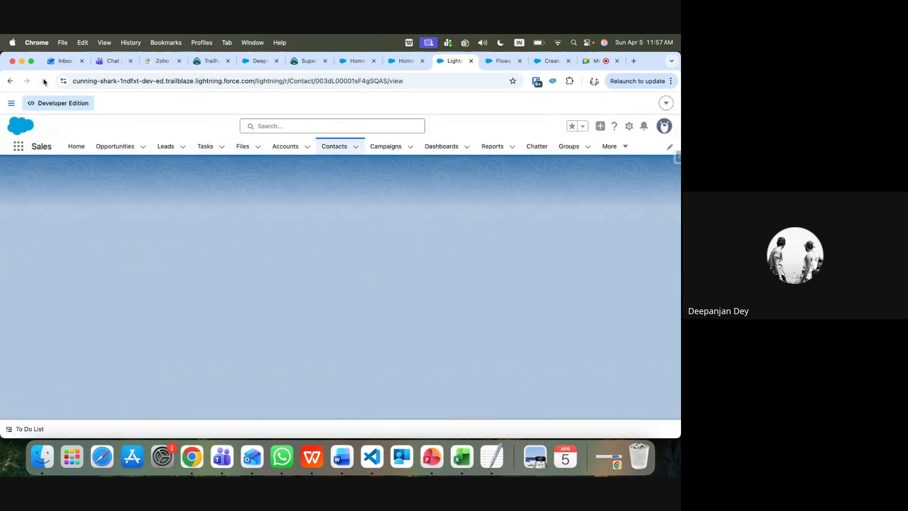
scroll(598, 357, down, 5)
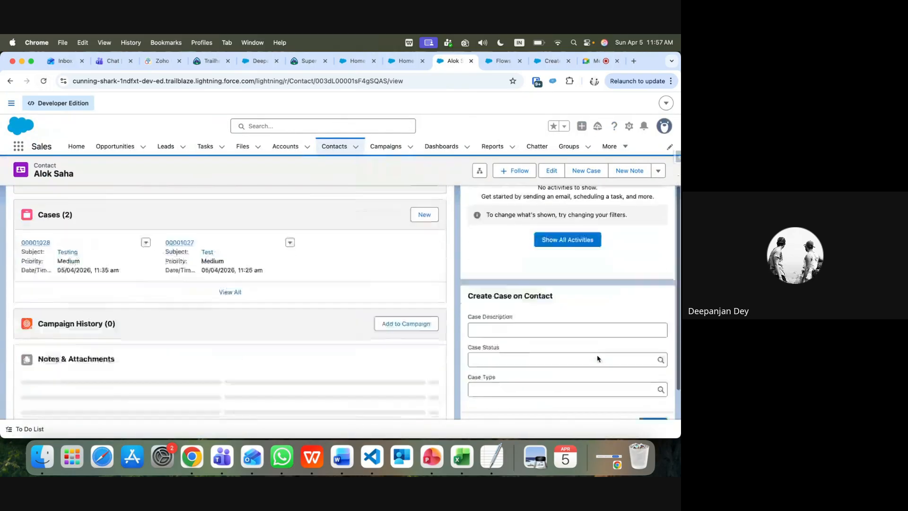
click(489, 361)
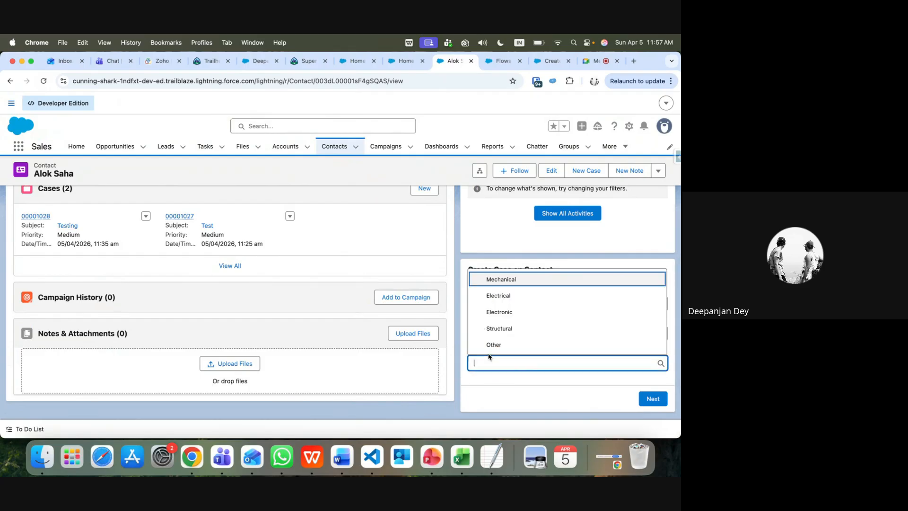
click(505, 242)
Visit the Setup Flows list, then recheck the Case Type choices on the contact form
click(552, 61)
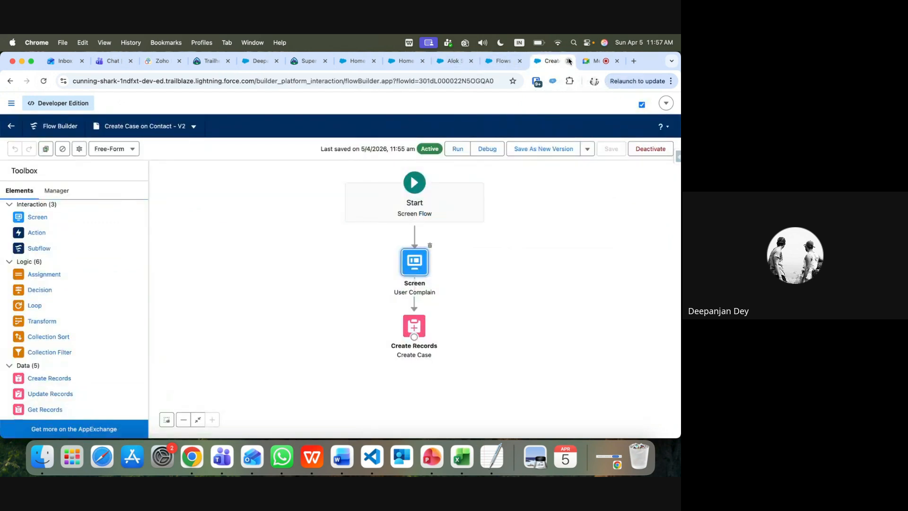
click(503, 61)
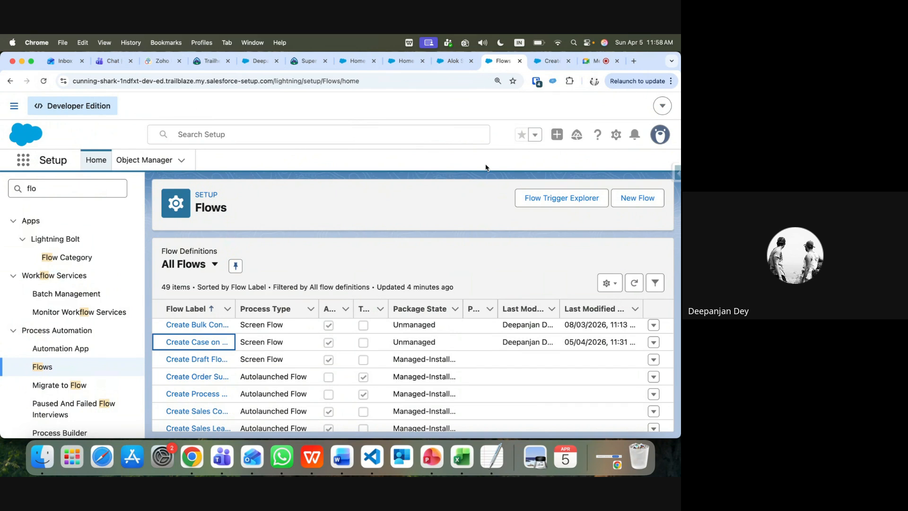
click(450, 62)
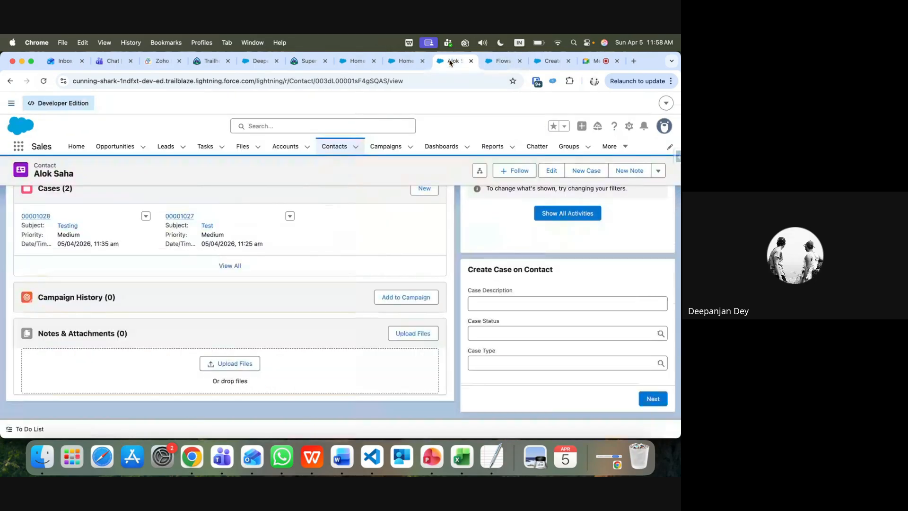
click(531, 363)
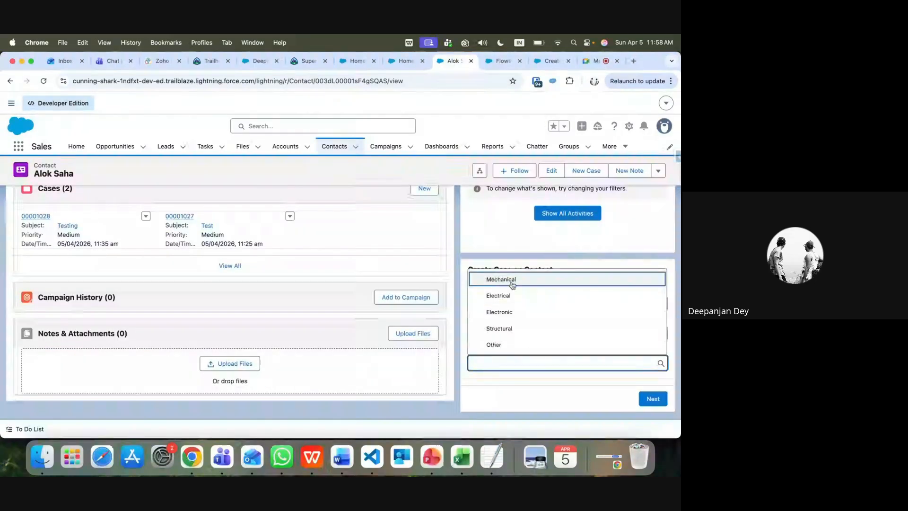
scroll(398, 252, up, 5)
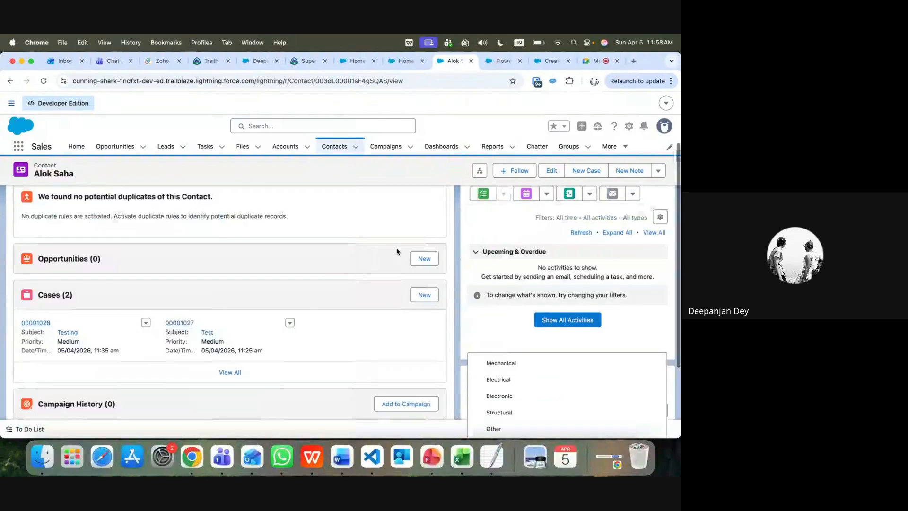
scroll(397, 252, up, 3)
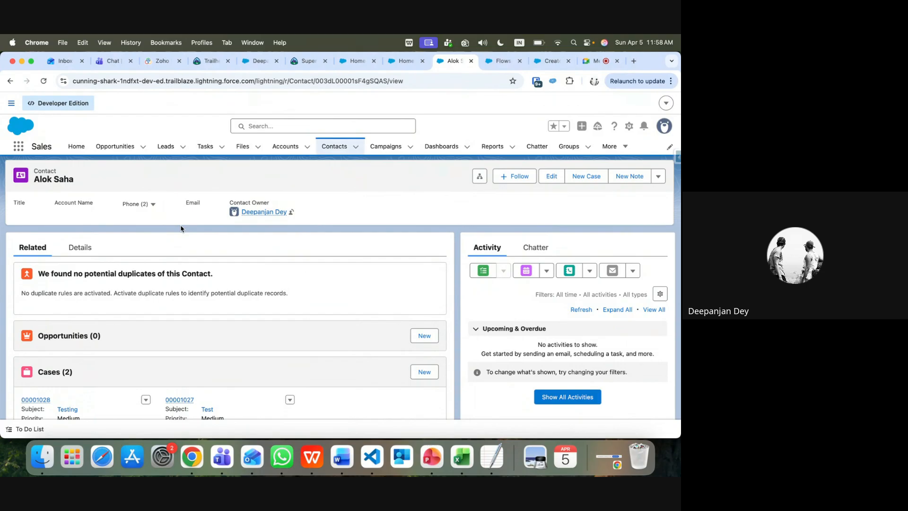
scroll(182, 227, down, 5)
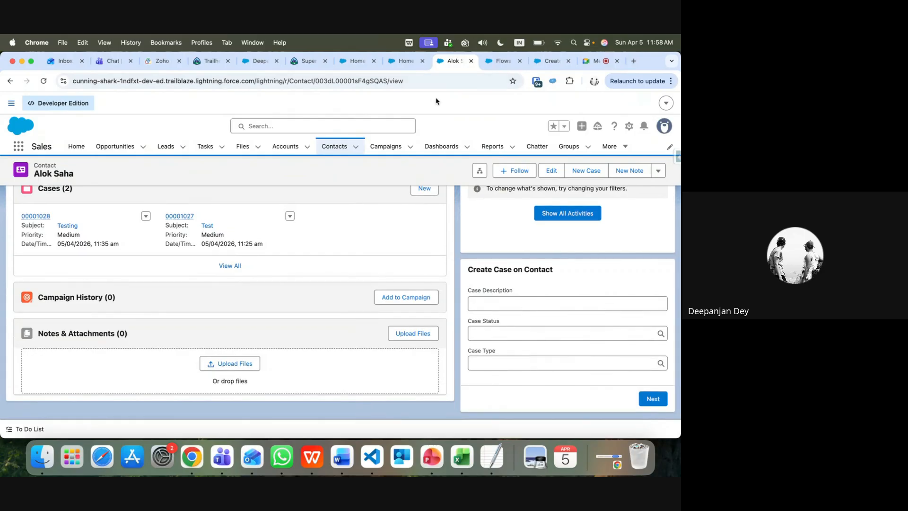
Search Setup for 'user' and open the system administrator user's details
click(504, 62)
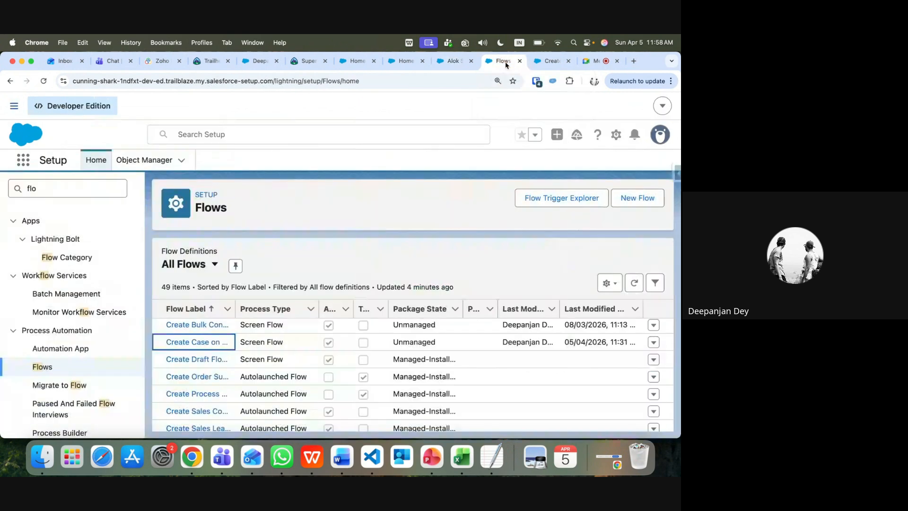
double_click(56, 187)
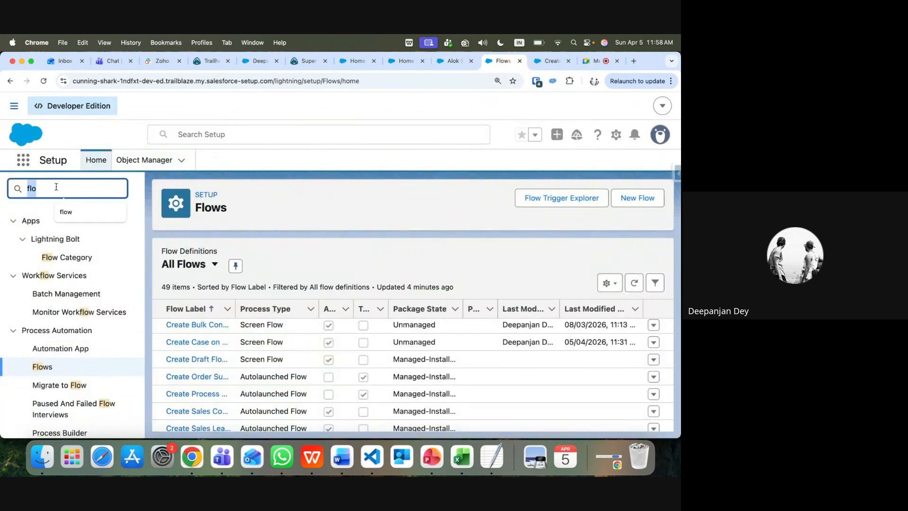
text(user)
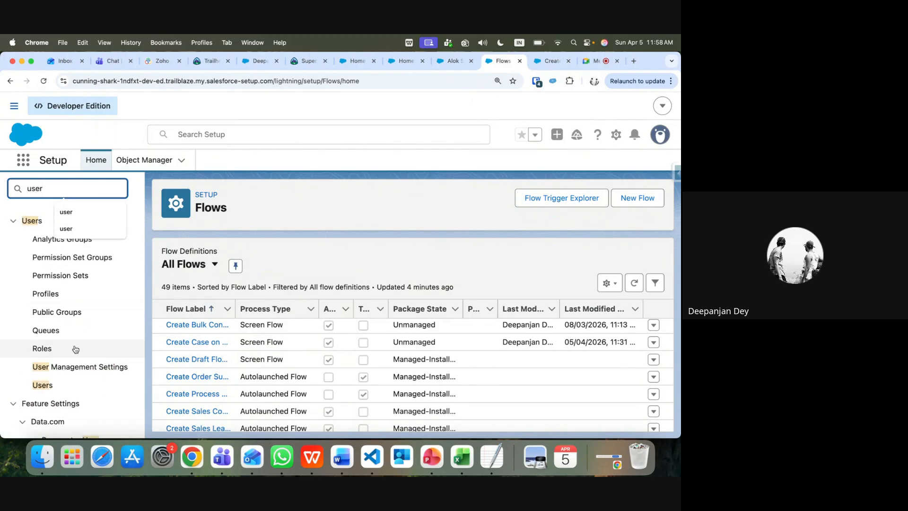
click(43, 387)
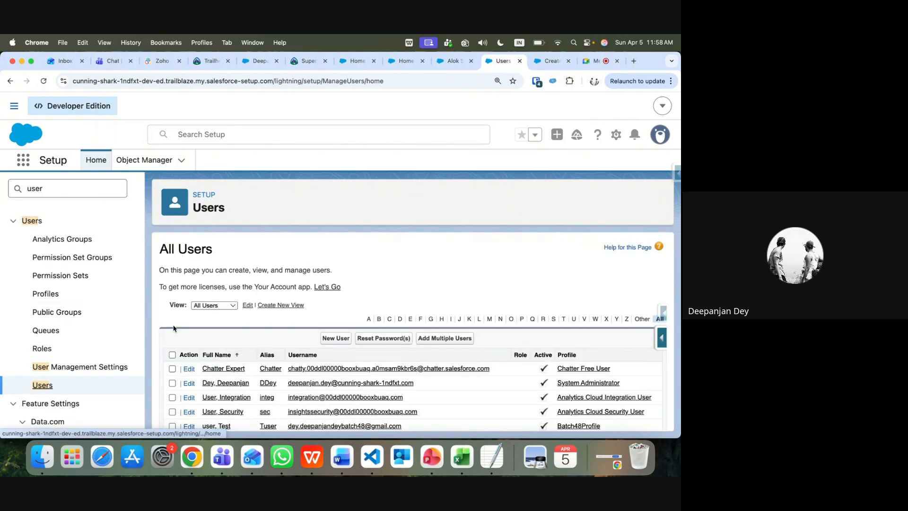
scroll(174, 328, down, 2)
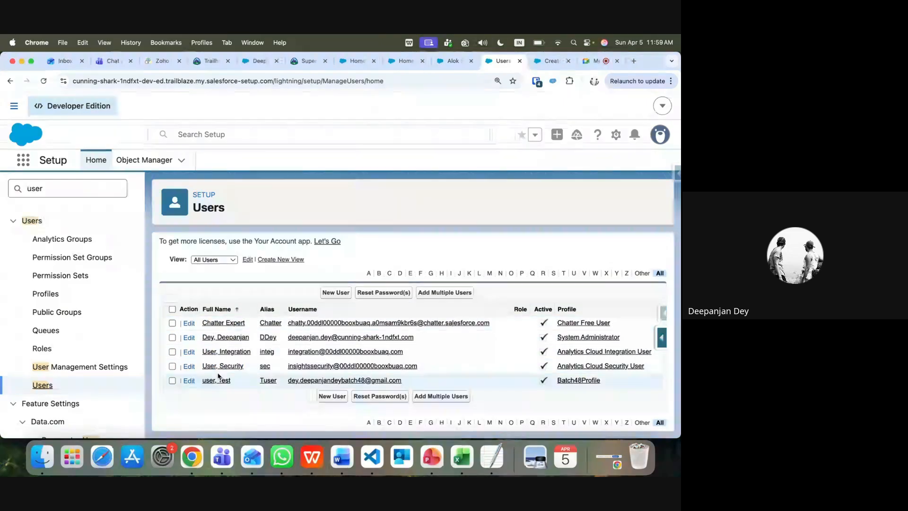
click(225, 338)
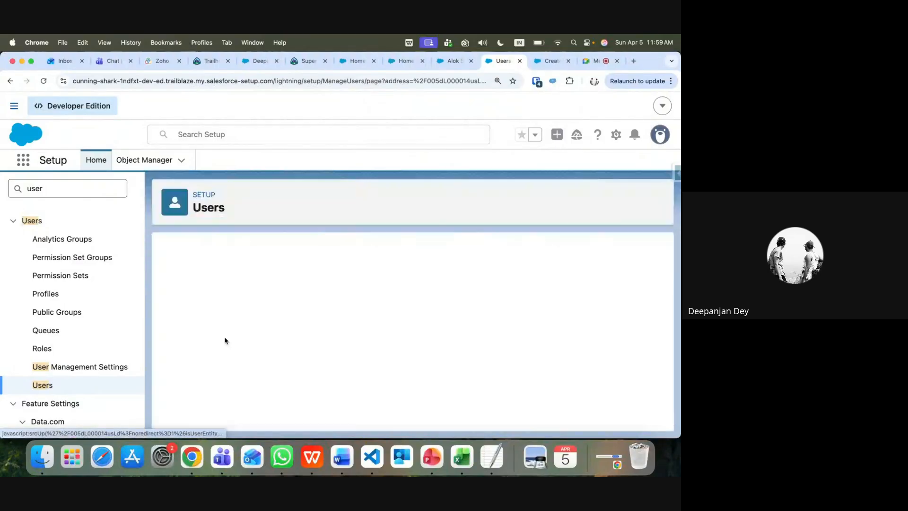
Edit the administrator user, enter Department 'Mechanical', and save
scroll(246, 332, down, 1)
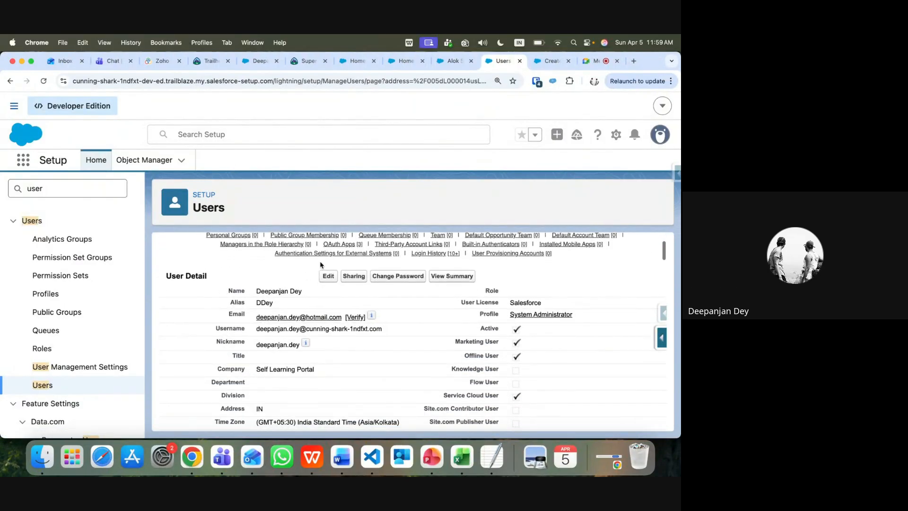
click(329, 275)
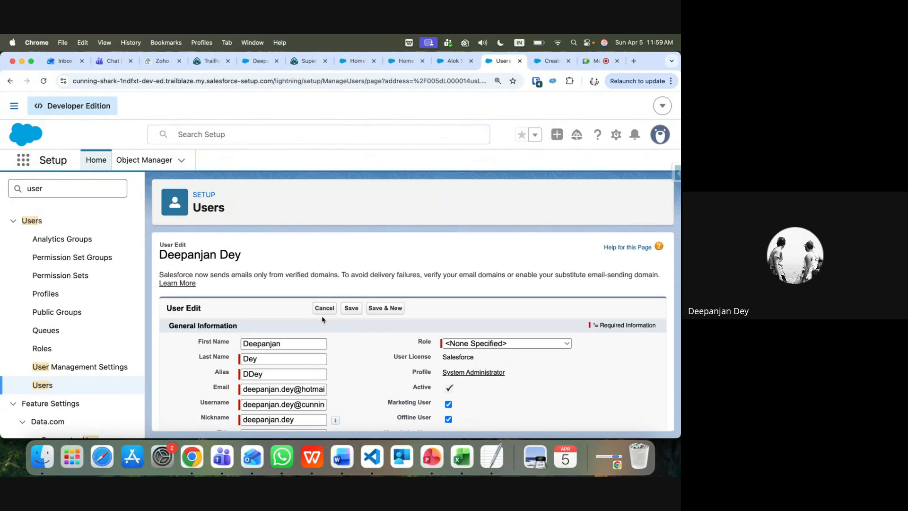
scroll(322, 316, down, 5)
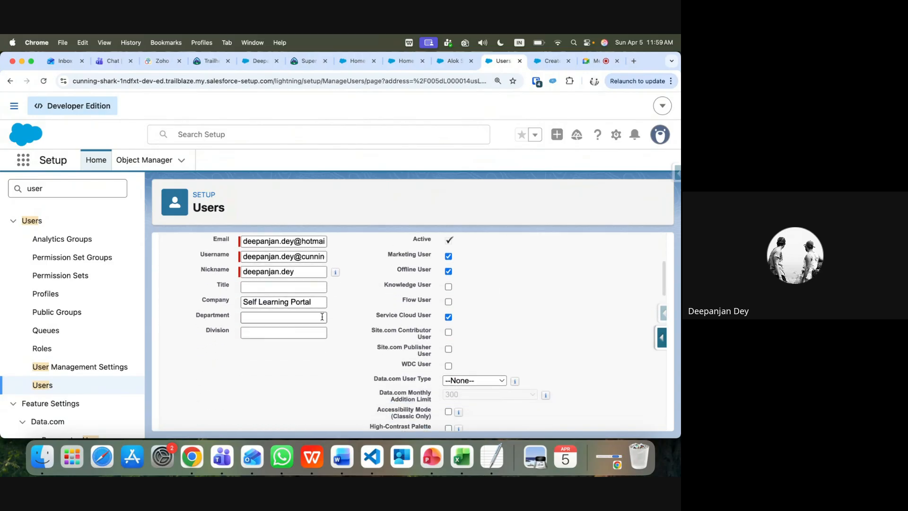
click(287, 317)
text(M)
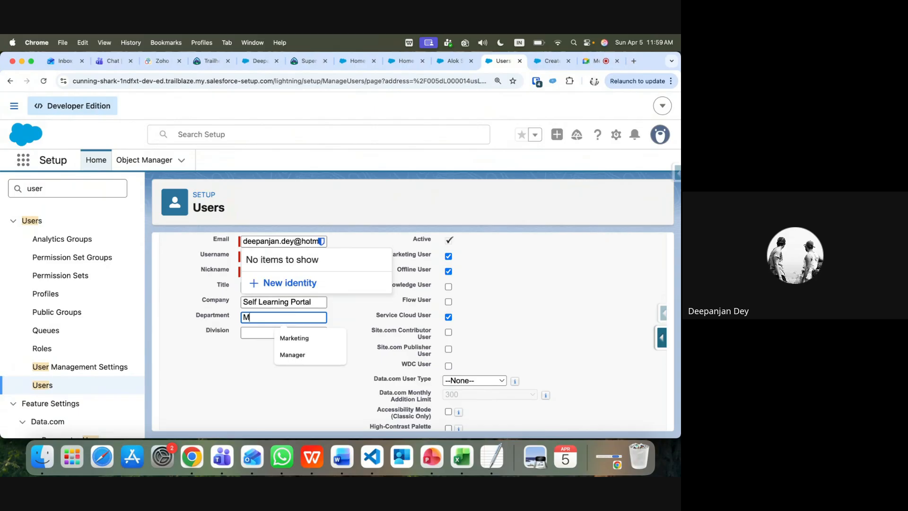
text(echanic)
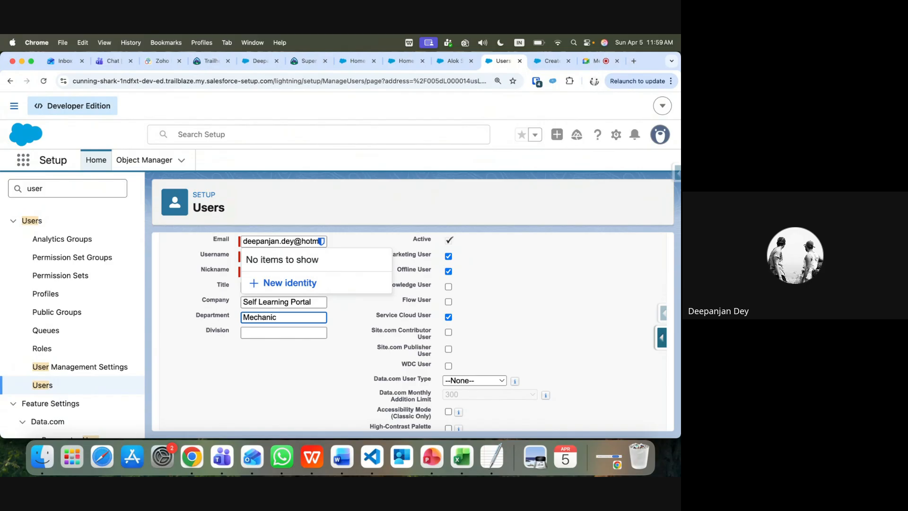
text(al)
scroll(364, 341, up, 1)
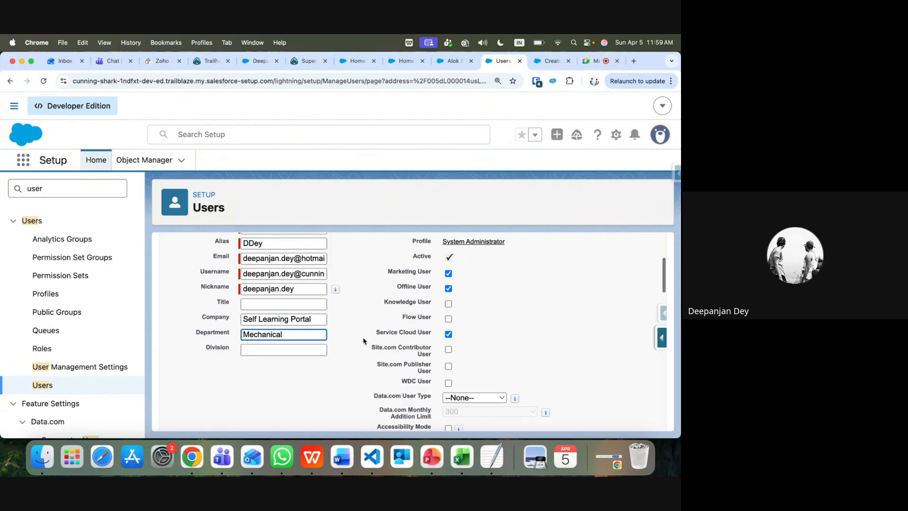
scroll(364, 341, up, 3)
click(347, 312)
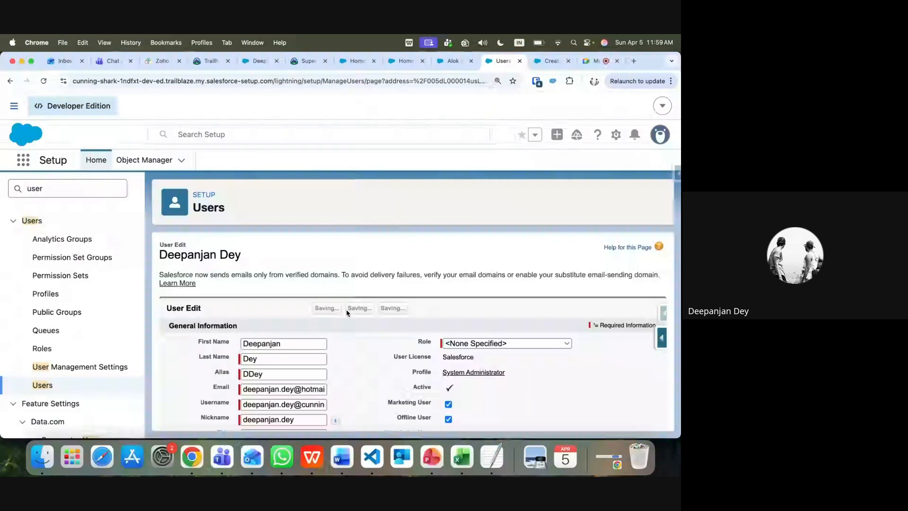
From the Users list, open the Test user's record for editing
scroll(190, 329, down, 1)
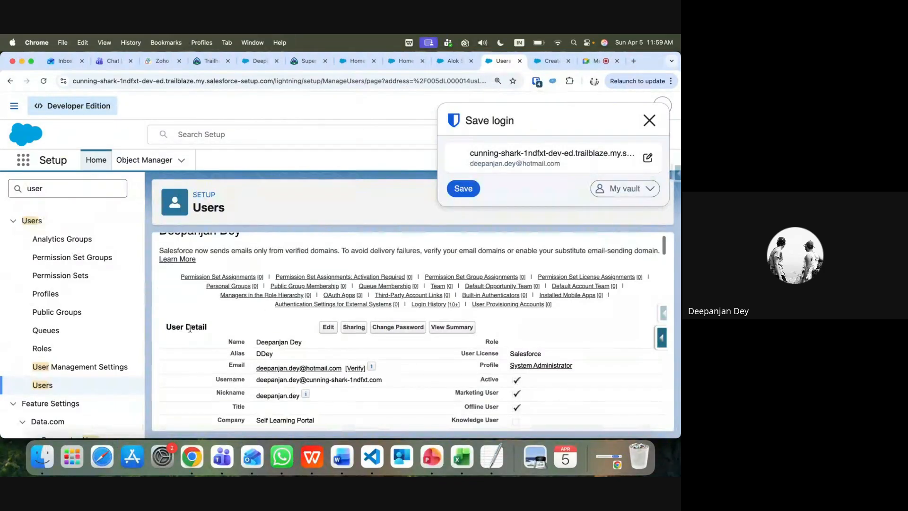
scroll(190, 328, down, 1)
click(42, 385)
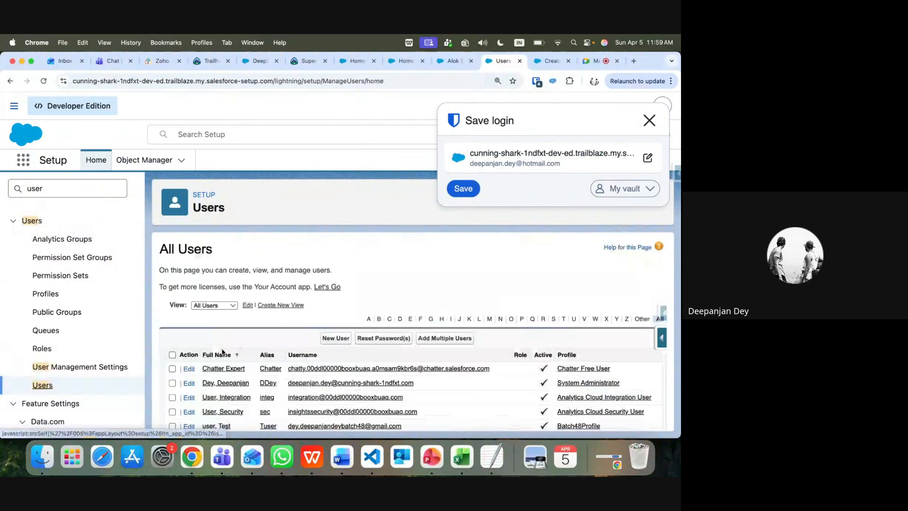
click(225, 380)
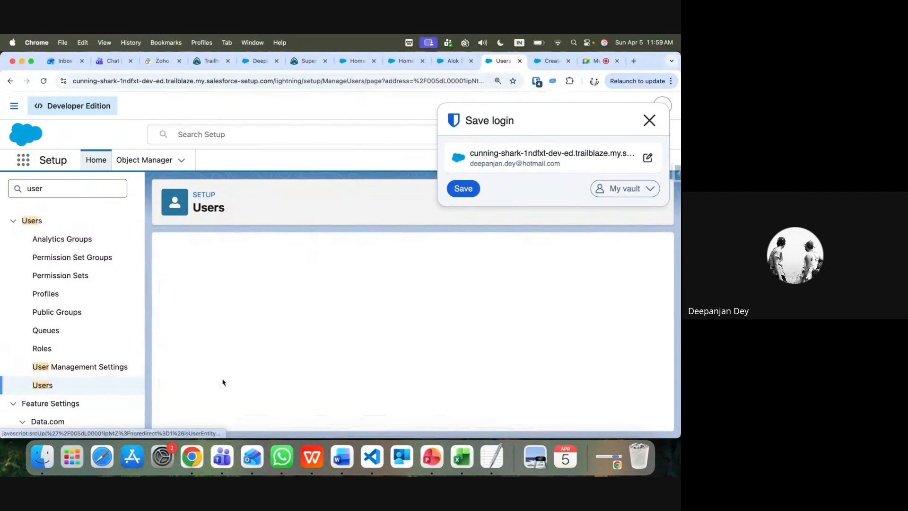
scroll(284, 351, down, 5)
scroll(349, 324, up, 3)
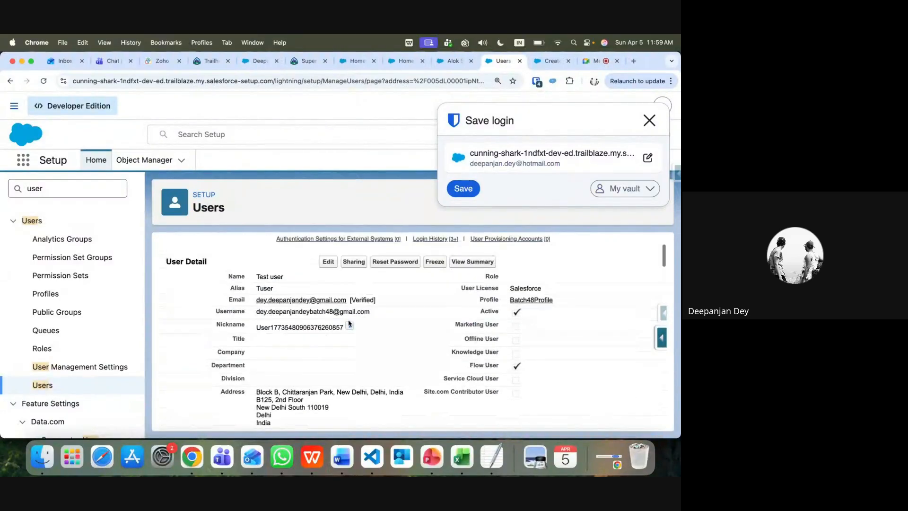
click(328, 262)
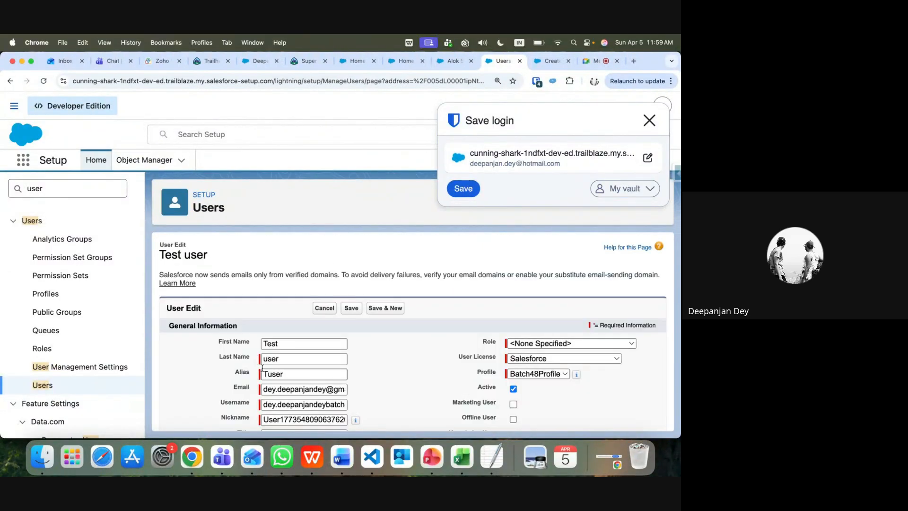
Enter 'Electrical' as the Test user's Department and save
scroll(263, 367, down, 5)
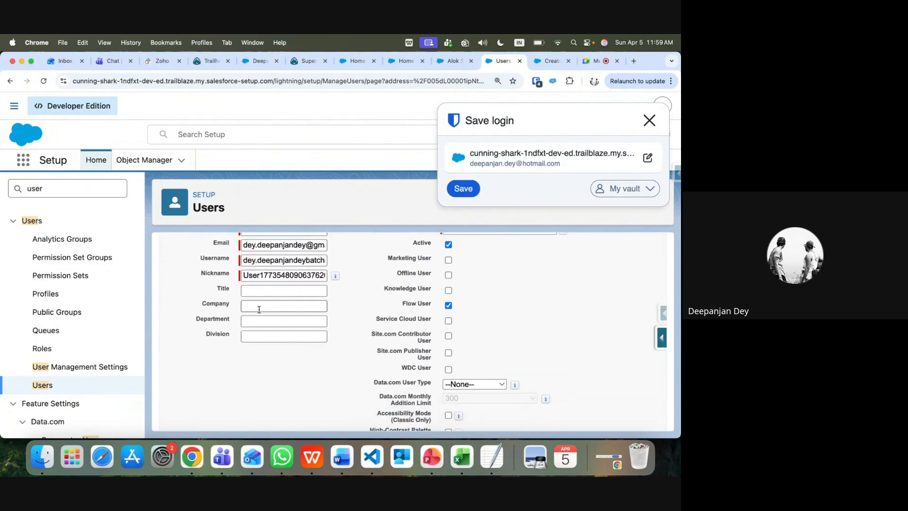
click(259, 322)
text(E)
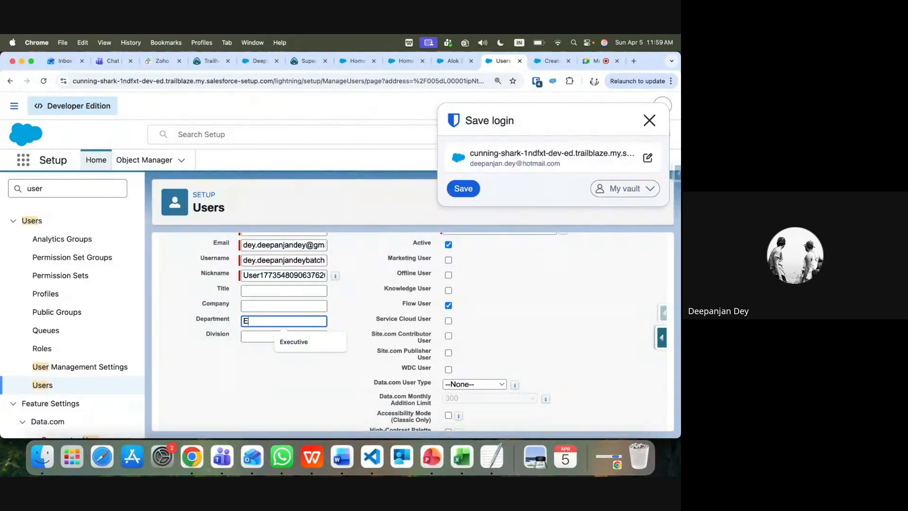
text(lectrical)
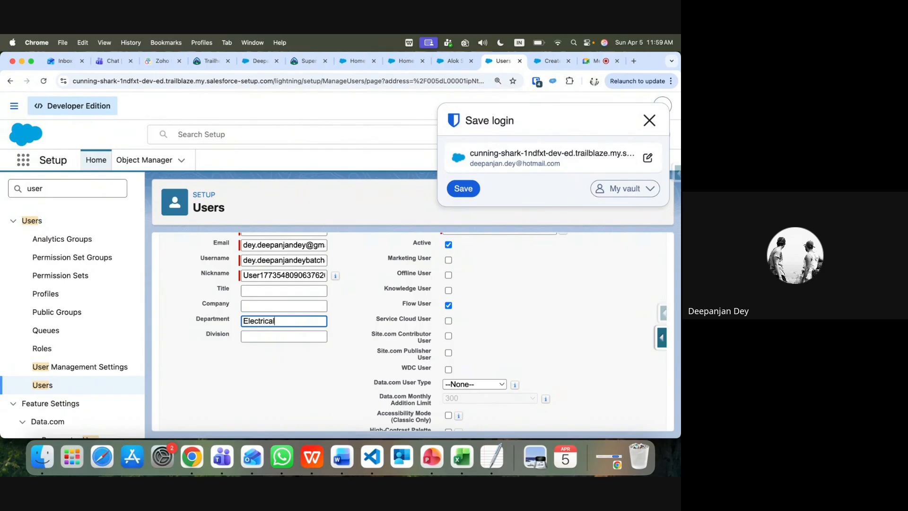
click(464, 189)
scroll(336, 313, up, 6)
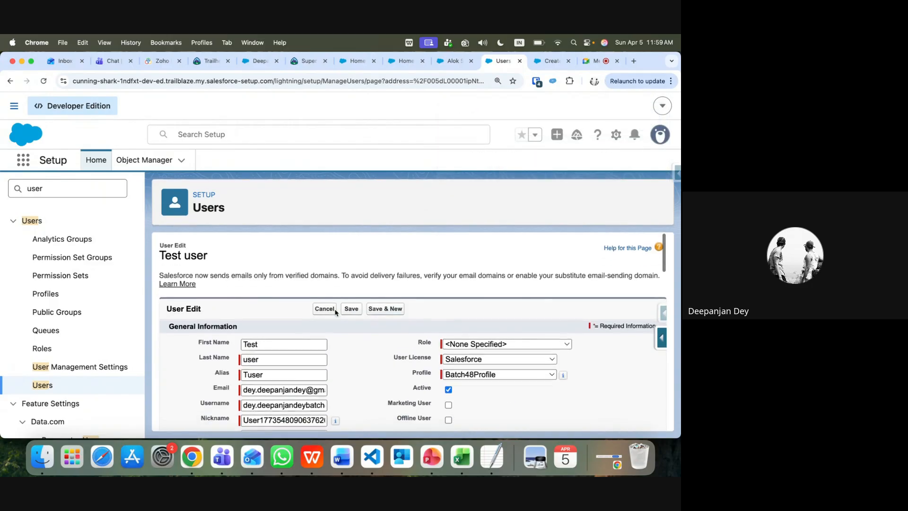
click(352, 309)
Review the Case Type values on the contact's case form
click(453, 61)
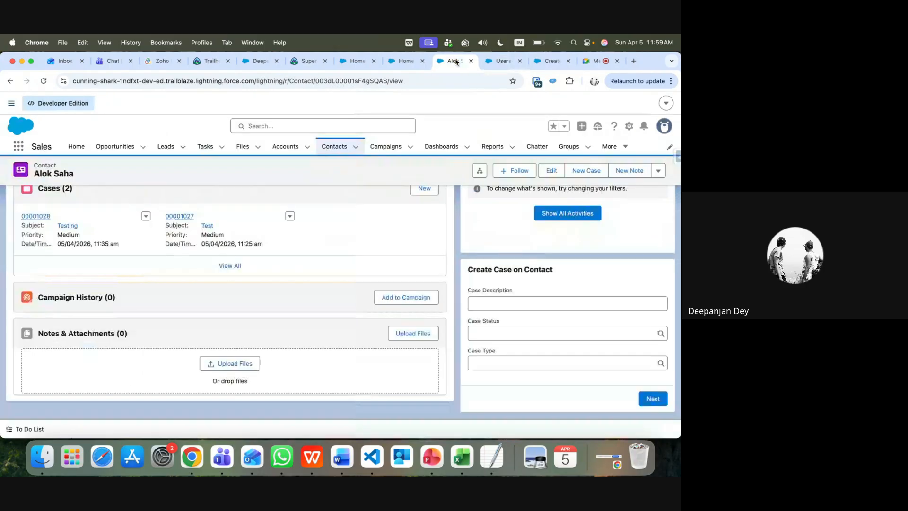
click(517, 362)
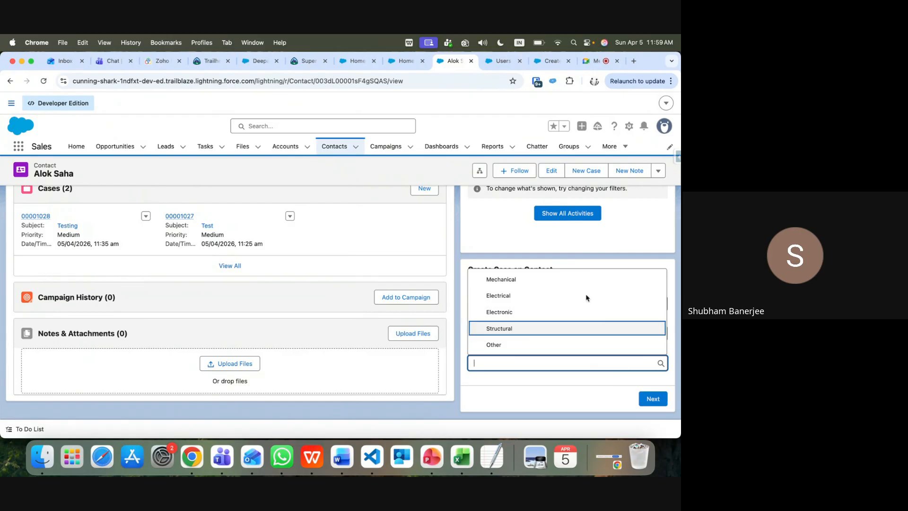
click(501, 61)
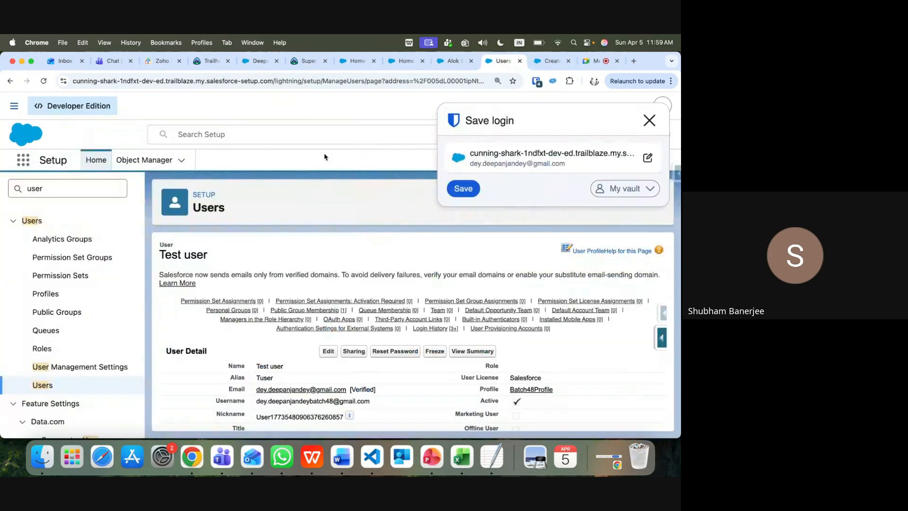
Set the Security User's Department to 'Structural', save, and return to All Users
click(45, 385)
scroll(289, 383, down, 2)
scroll(288, 383, down, 1)
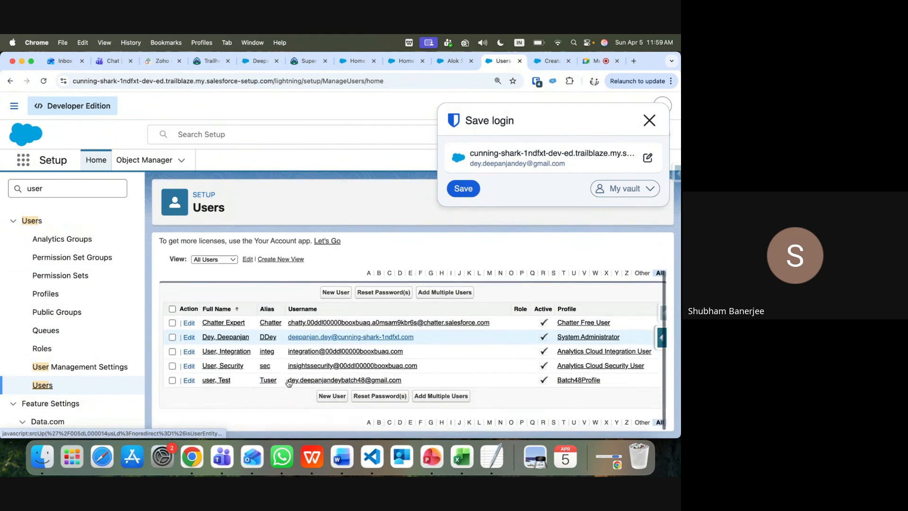
click(230, 370)
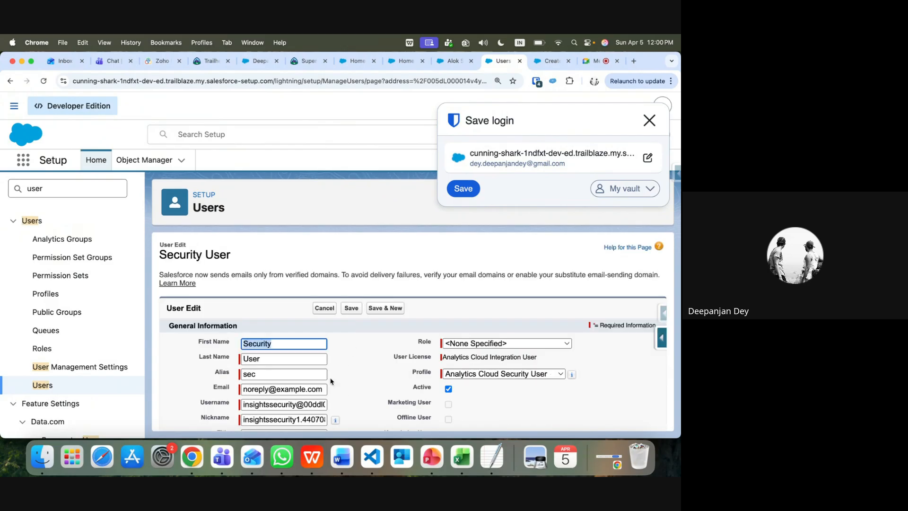
scroll(330, 381, down, 5)
scroll(330, 381, down, 3)
scroll(330, 381, up, 5)
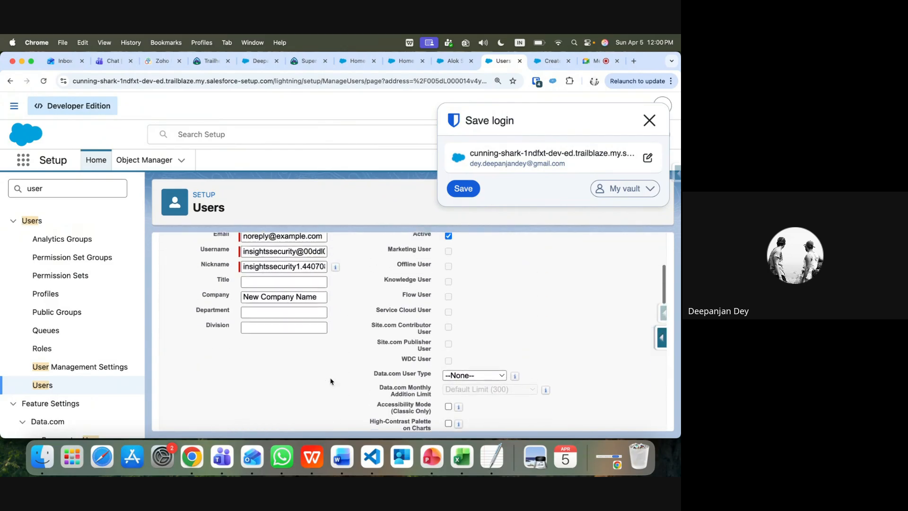
click(264, 315)
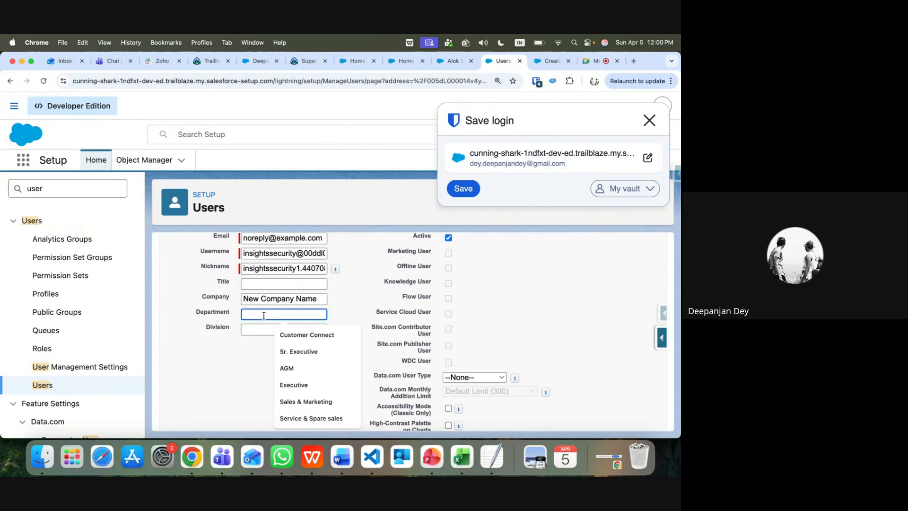
text(Struct)
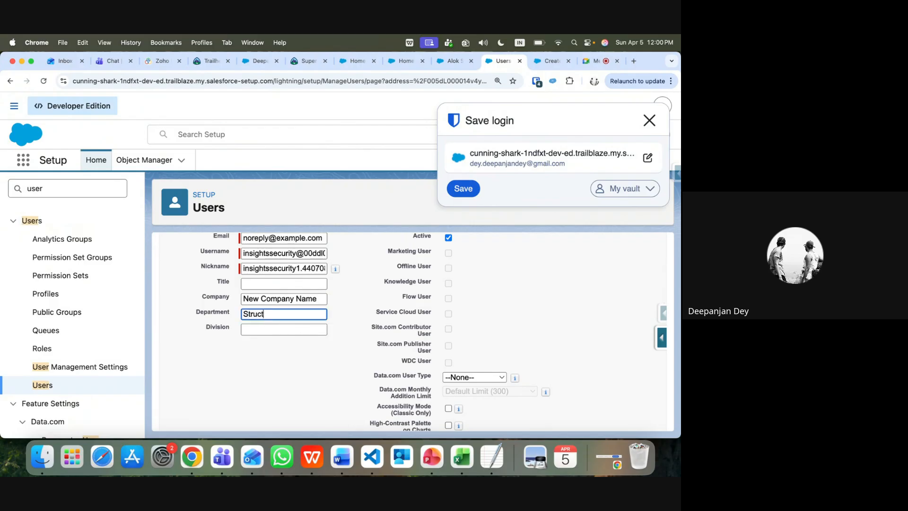
text(ural)
scroll(332, 307, up, 3)
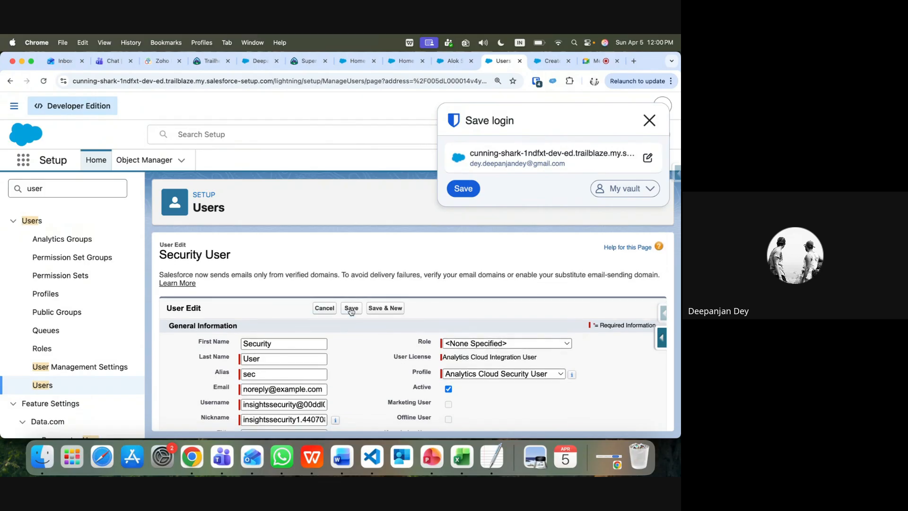
click(351, 308)
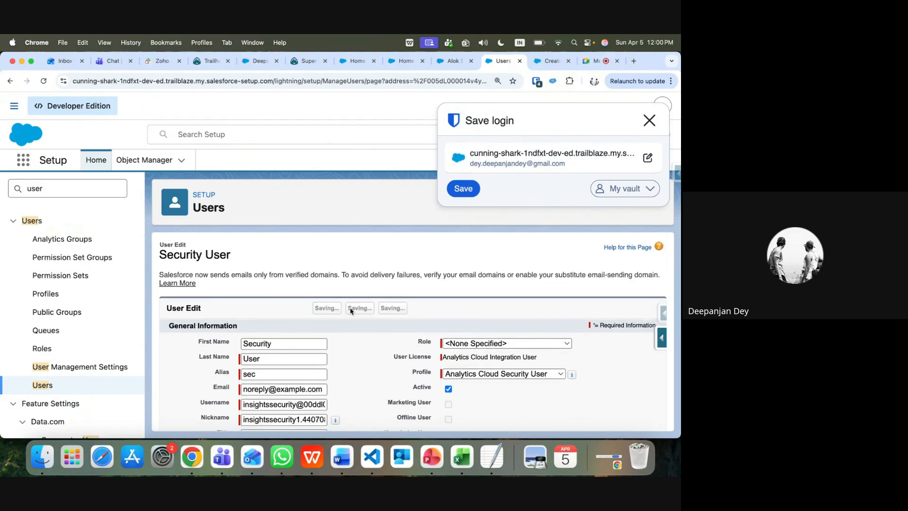
click(42, 387)
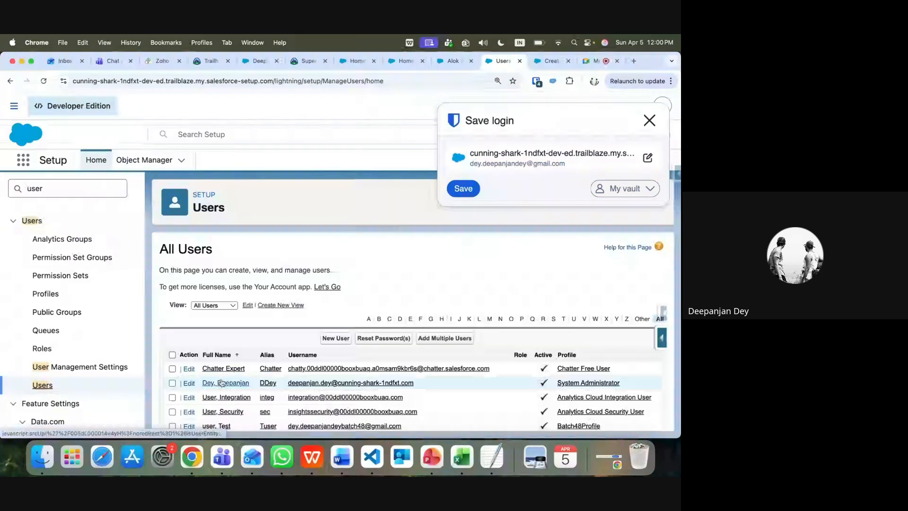
Open the Integration User's edit form and enter 'Electronic' as Department
click(226, 399)
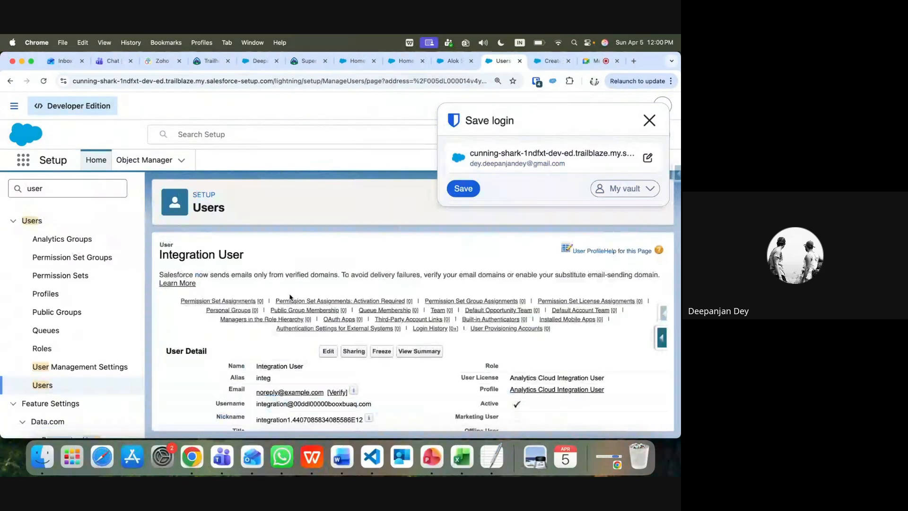
click(327, 351)
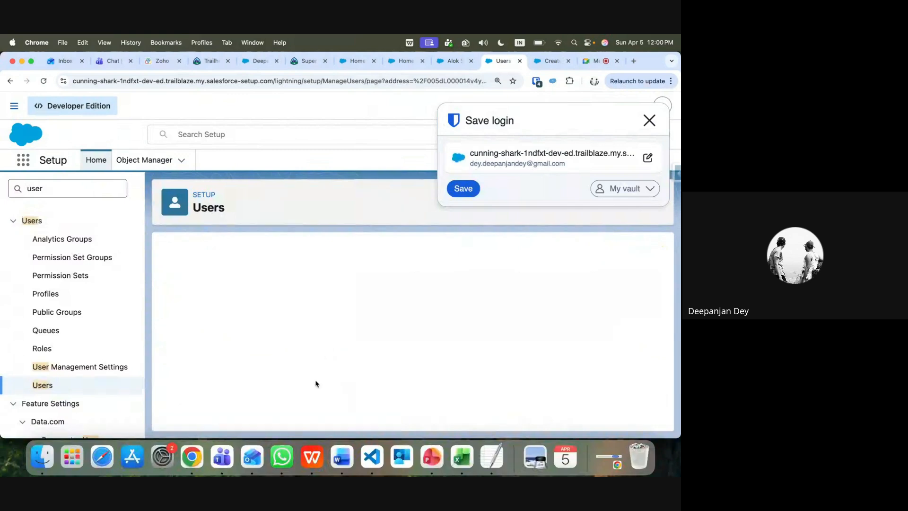
scroll(317, 381, down, 5)
scroll(317, 382, up, 3)
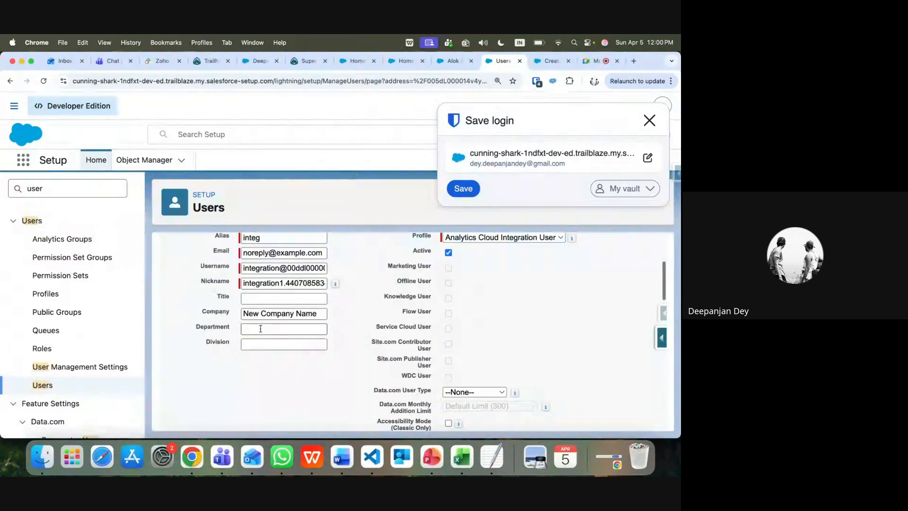
click(261, 329)
text(El)
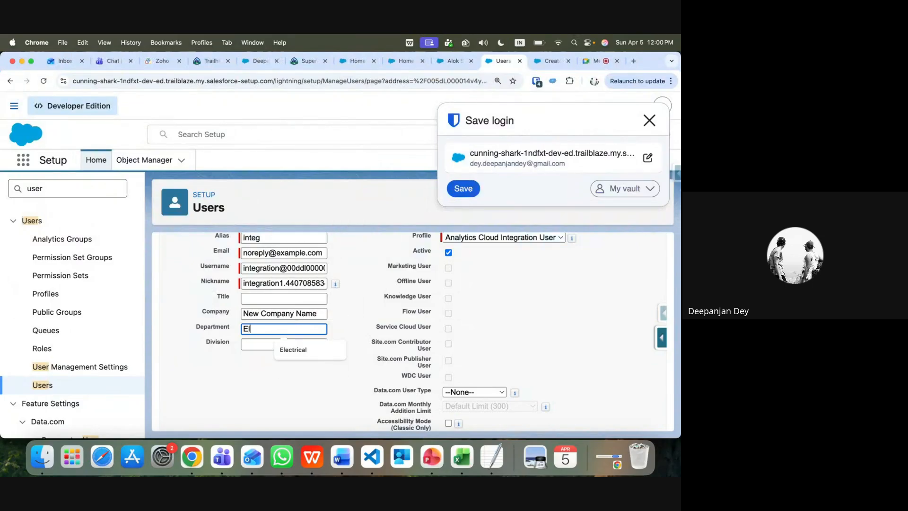
text(ectronic)
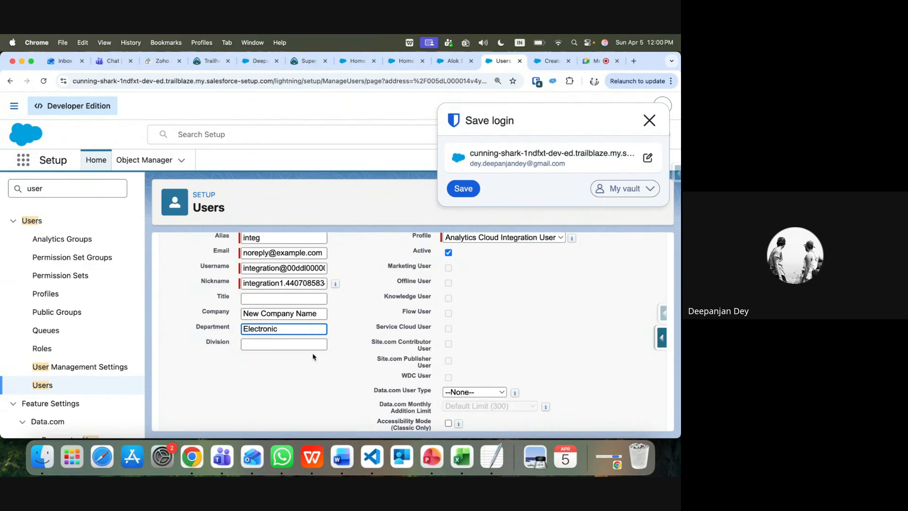
Save the Integration User edits, then open the contact's Testing case to see its current owner
scroll(315, 358, up, 3)
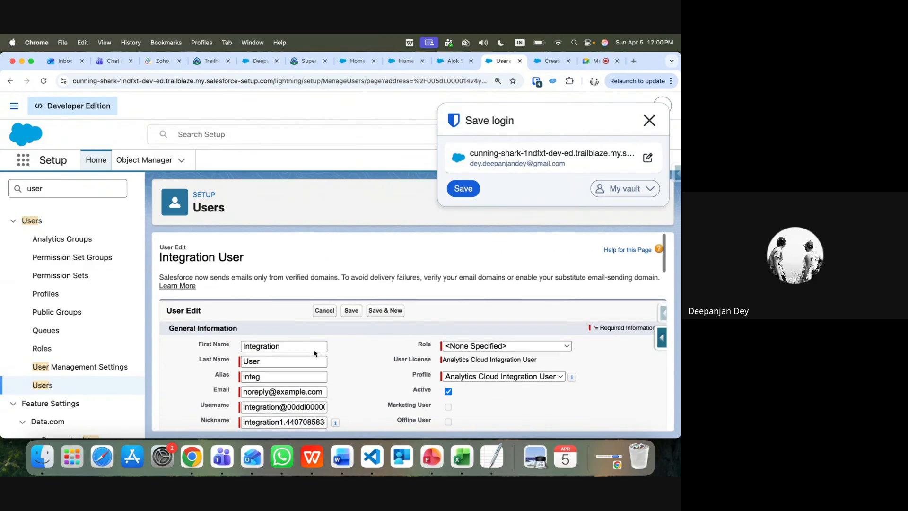
click(348, 308)
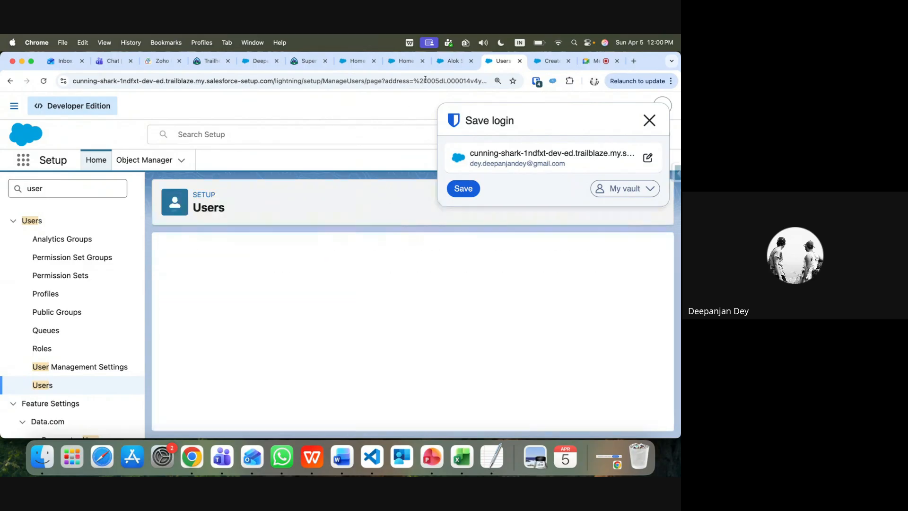
click(453, 61)
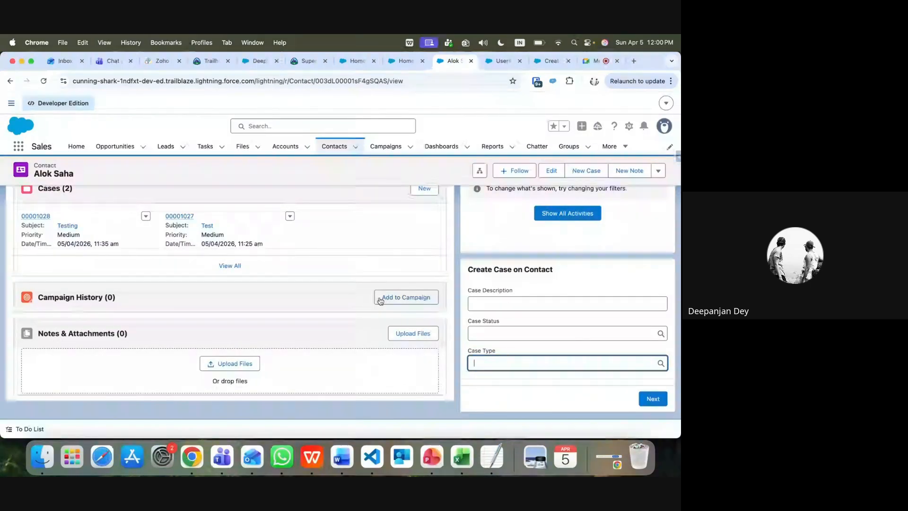
scroll(380, 300, up, 5)
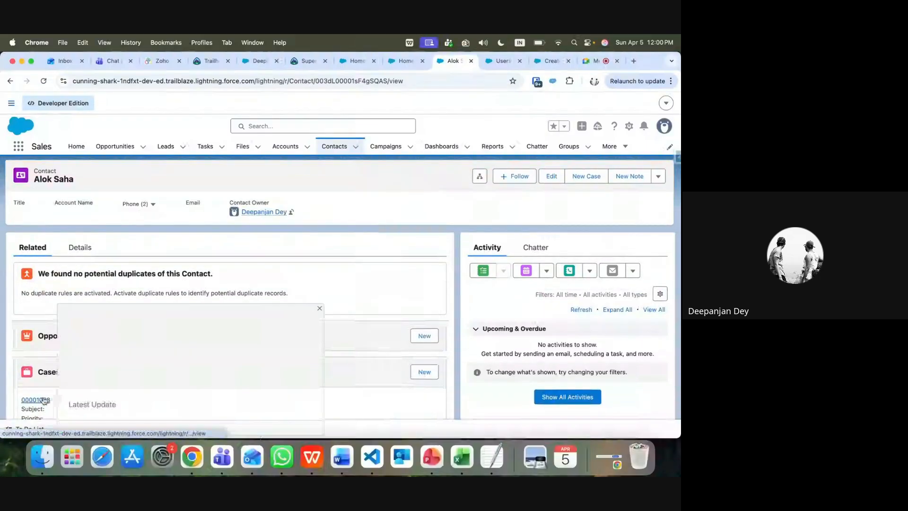
click(36, 399)
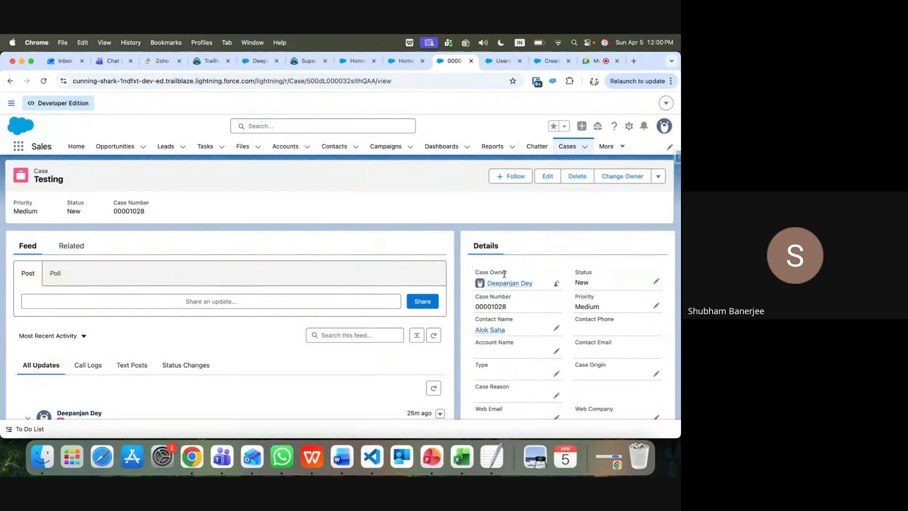
click(551, 60)
Back in Setup, find 'flow' in Quick Find and open the Flows list
click(502, 61)
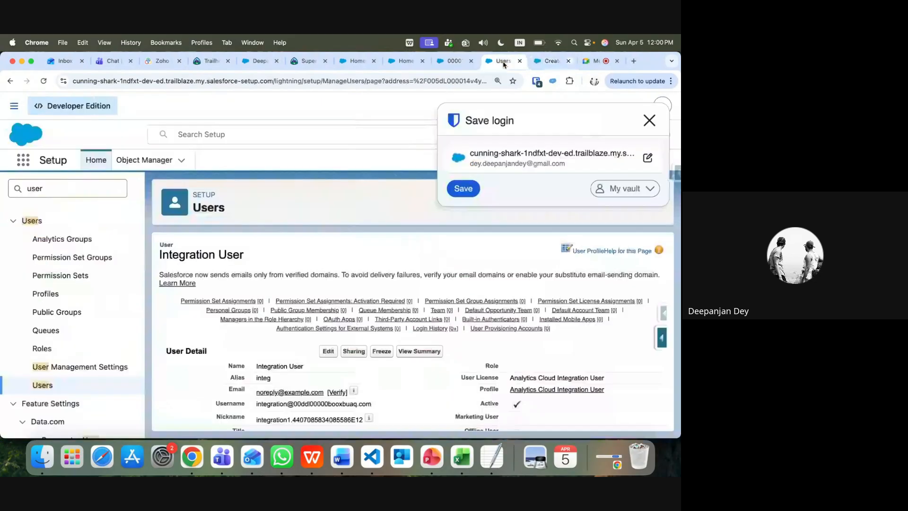
click(647, 117)
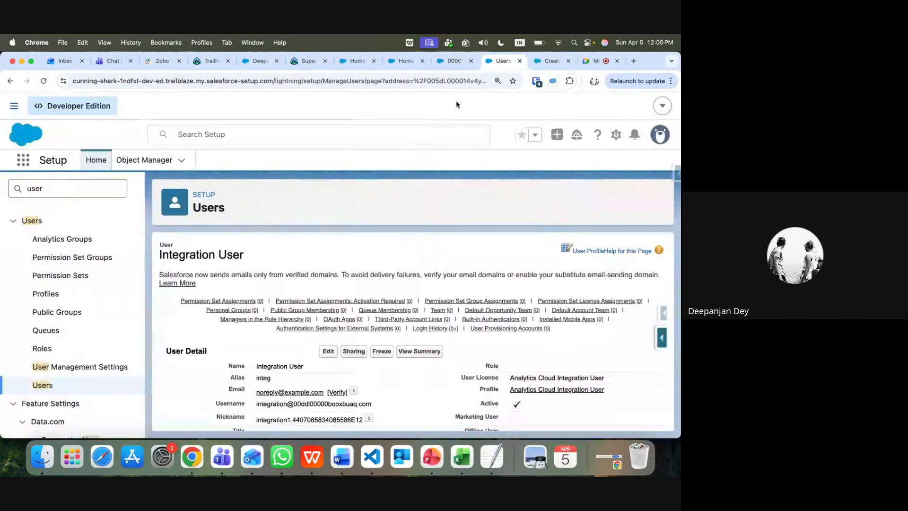
click(66, 195)
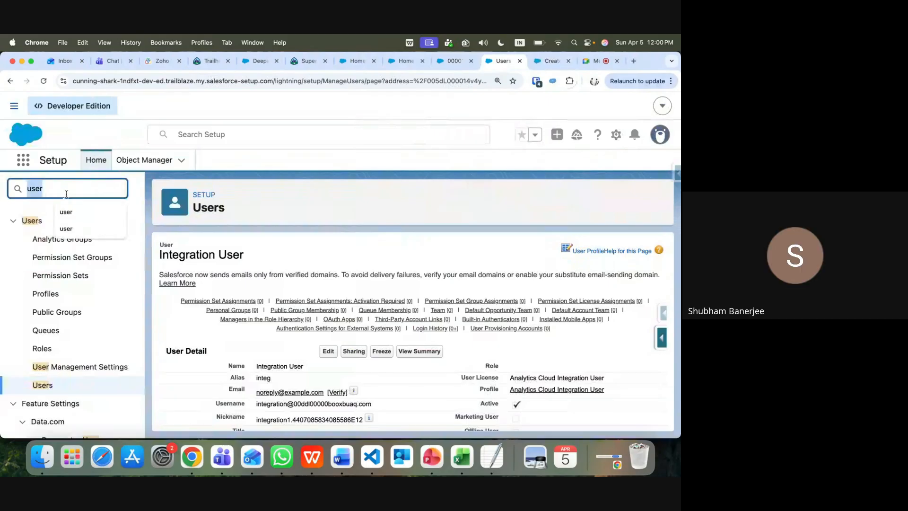
text(flow)
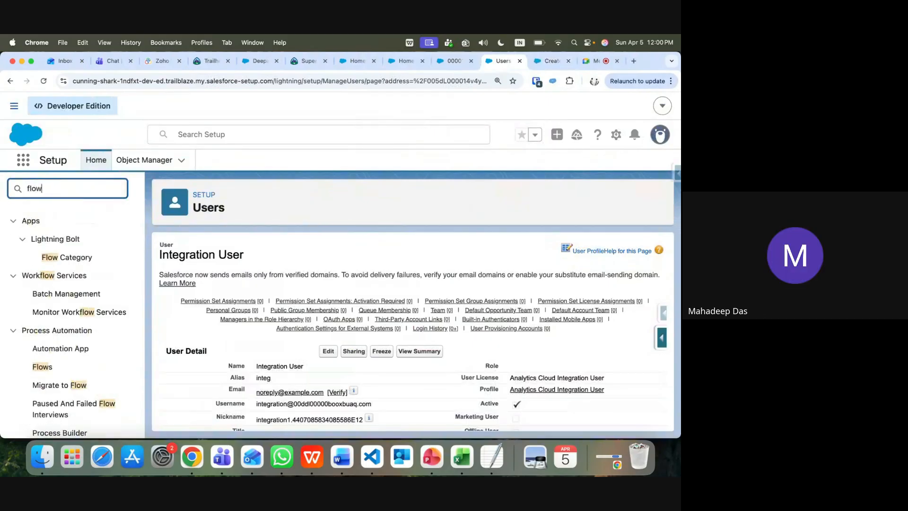
click(48, 367)
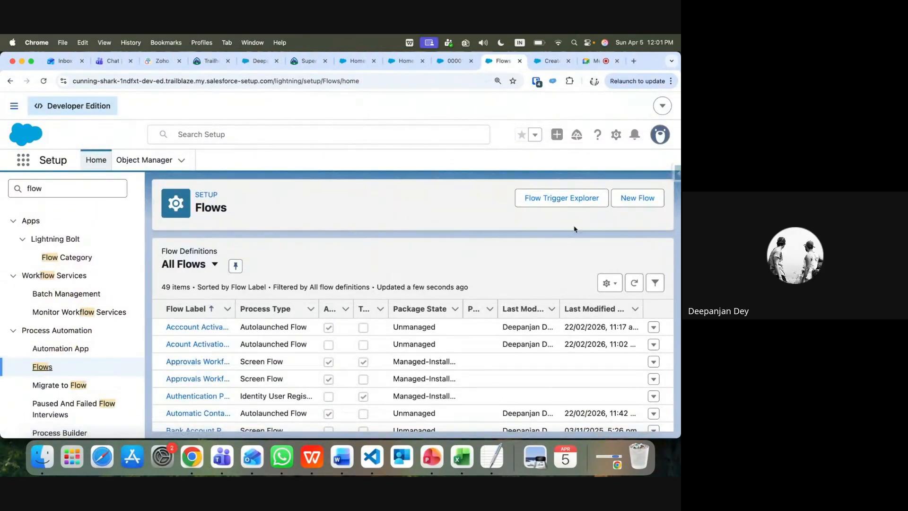
Start a new Record-Triggered Flow from the Triggered Automations category
click(638, 197)
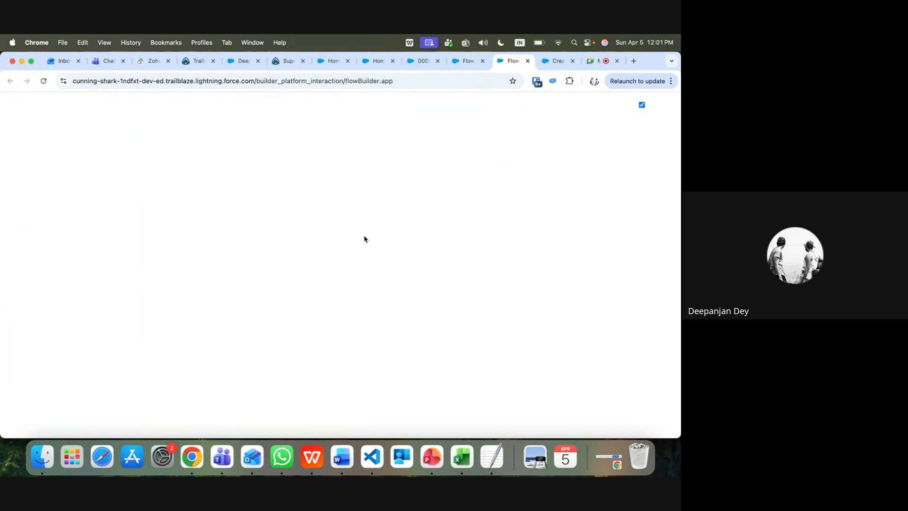
click(162, 229)
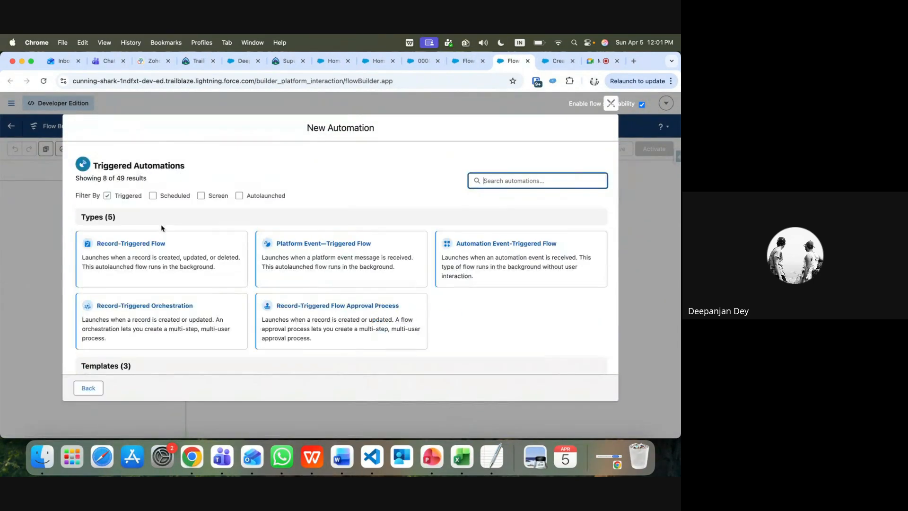
click(154, 252)
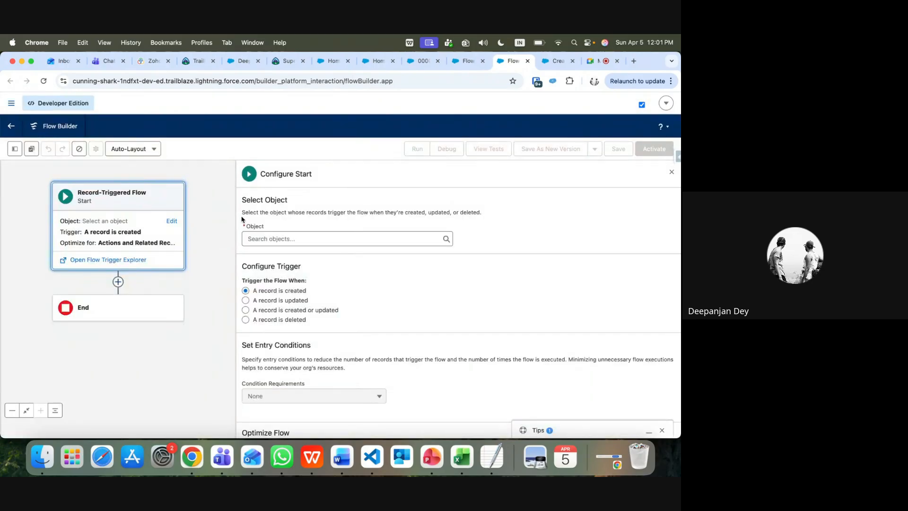
scroll(282, 263, down, 1)
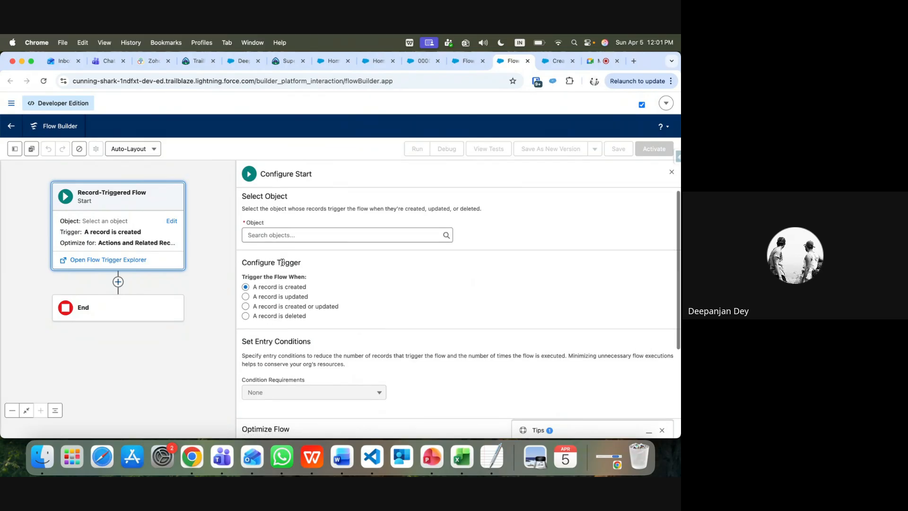
scroll(282, 263, down, 3)
scroll(281, 251, up, 3)
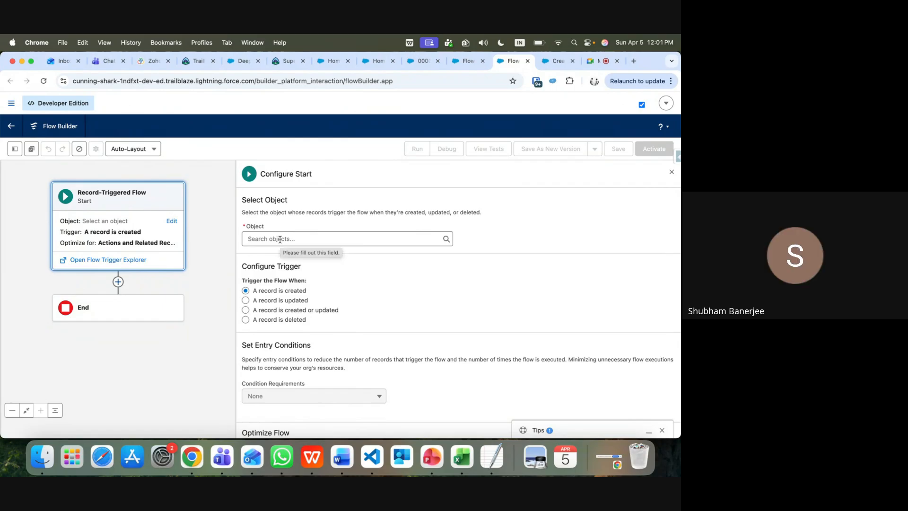
Set the triggering object to Case on record creation, with Condition Requirements set to None
click(280, 239)
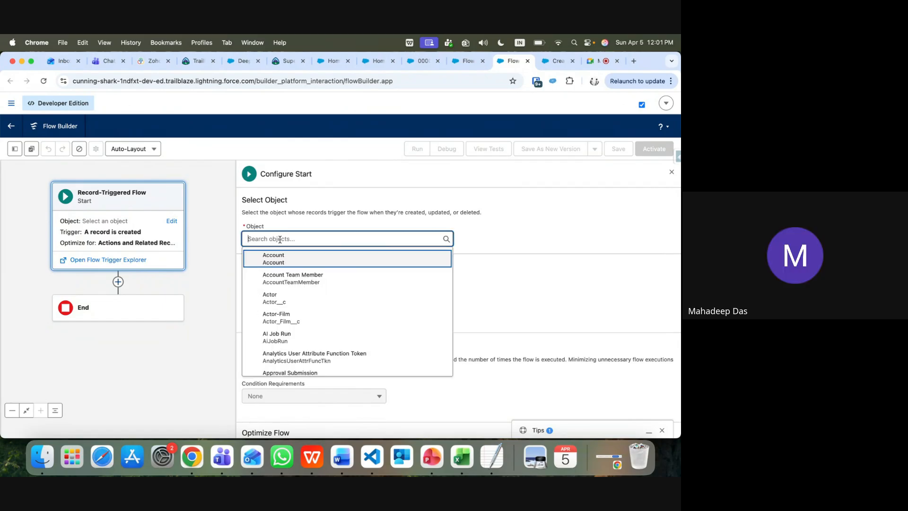
text(case)
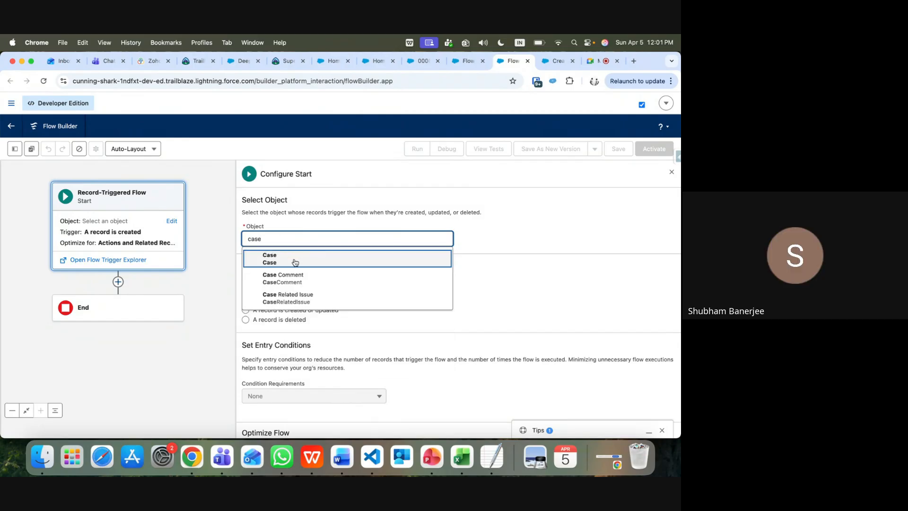
click(296, 264)
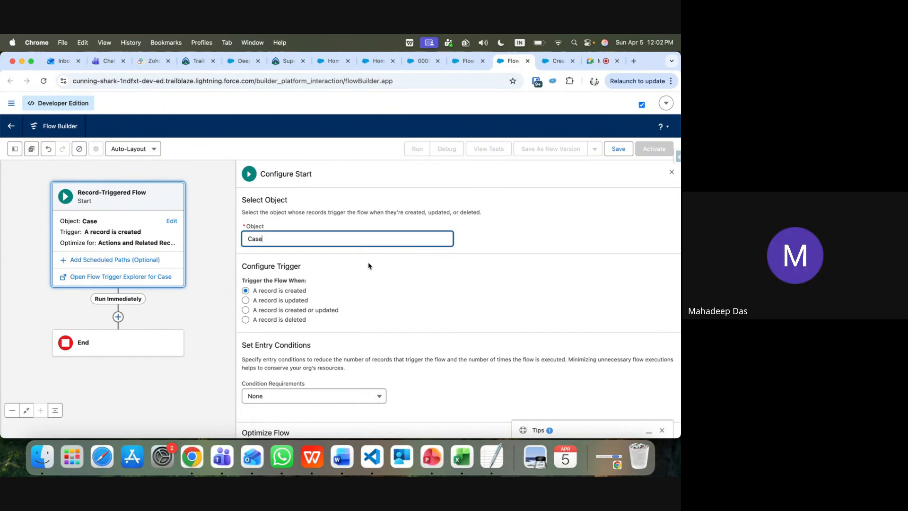
scroll(371, 297, down, 3)
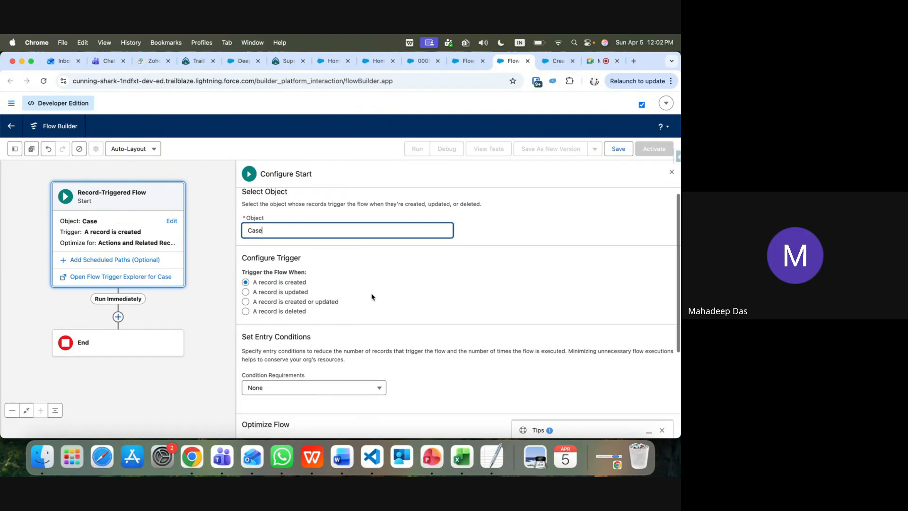
scroll(372, 294, down, 3)
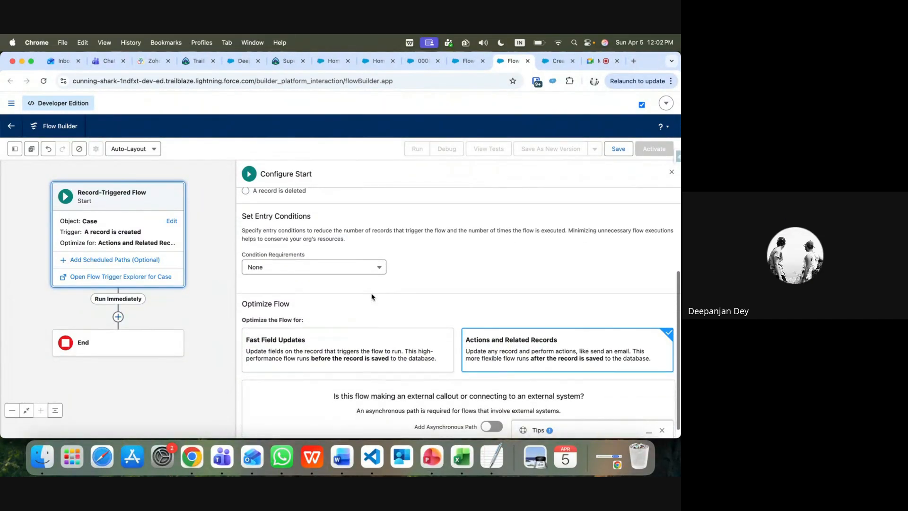
click(379, 269)
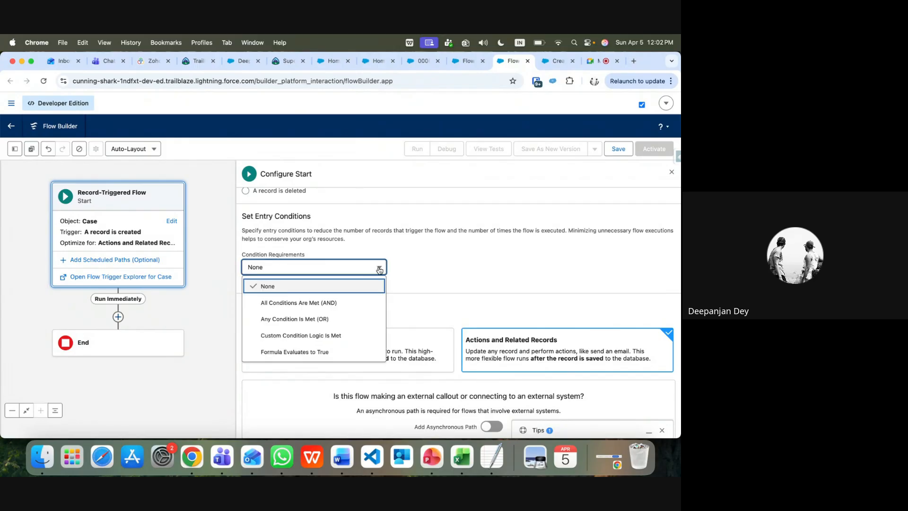
click(449, 267)
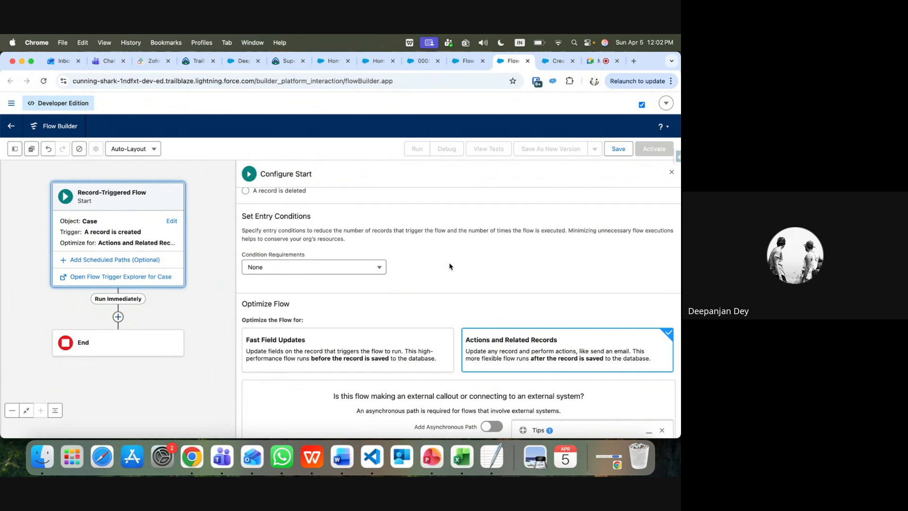
scroll(449, 266, down, 1)
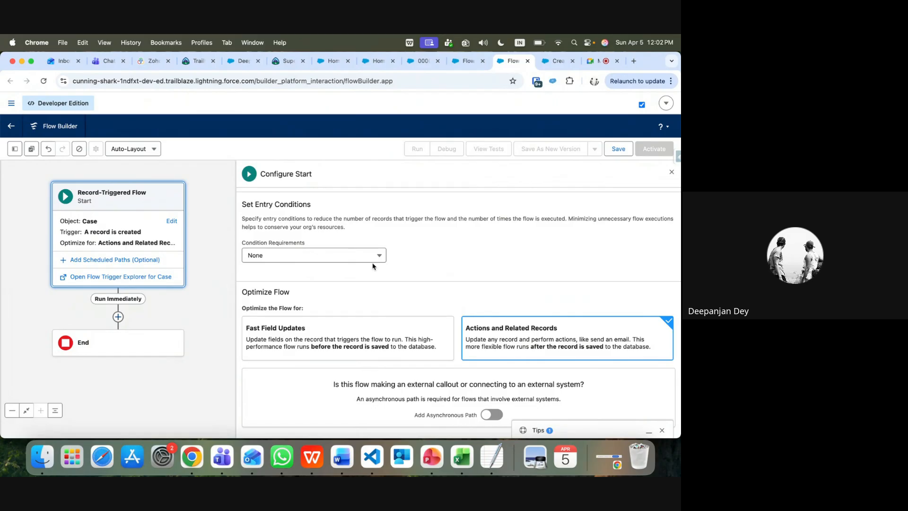
Close the Tips panel at the bottom right of Flow Builder
click(663, 431)
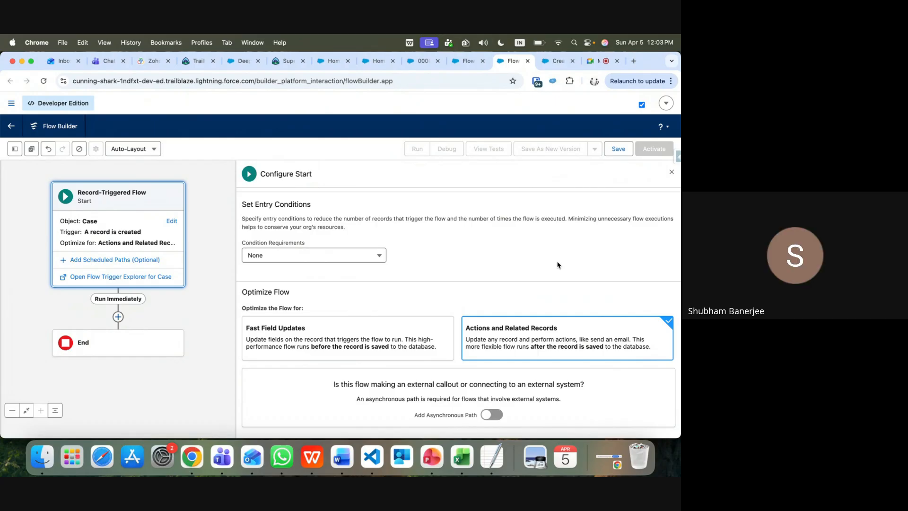
Choose Fast Field Updates, save the flow with label UpdateCaseOwner, and switch the canvas to Free-Form
click(327, 335)
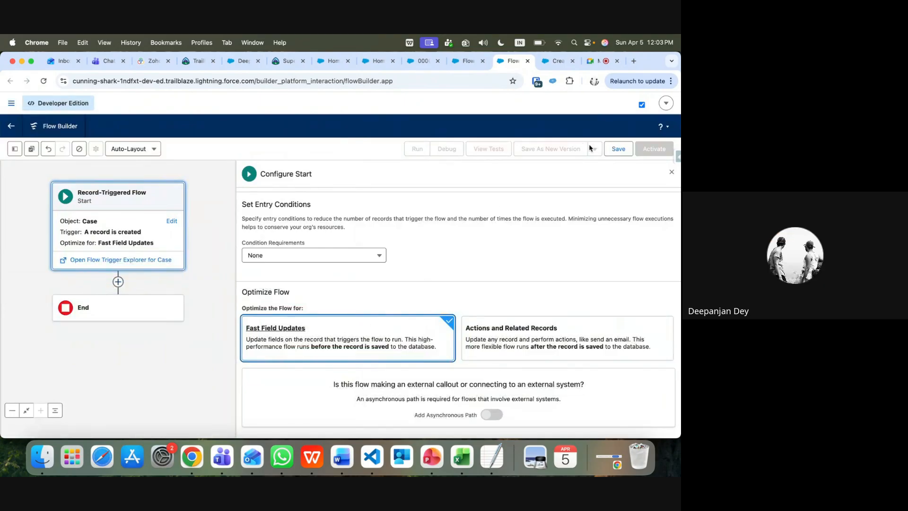
click(618, 150)
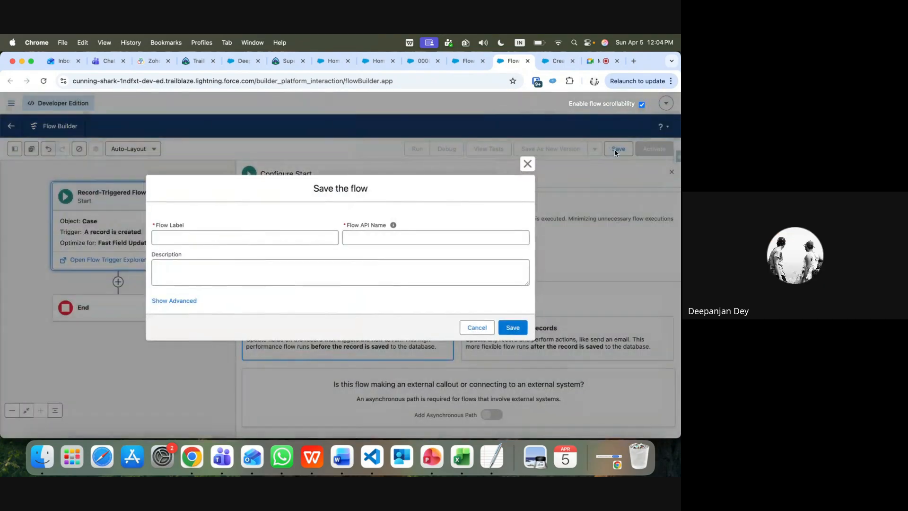
click(294, 237)
text(Update)
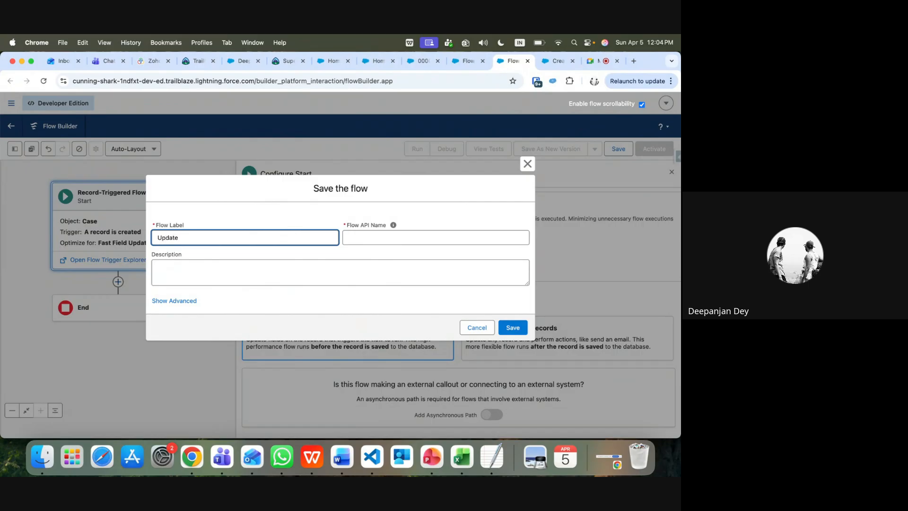
text(CaseOwner)
click(345, 284)
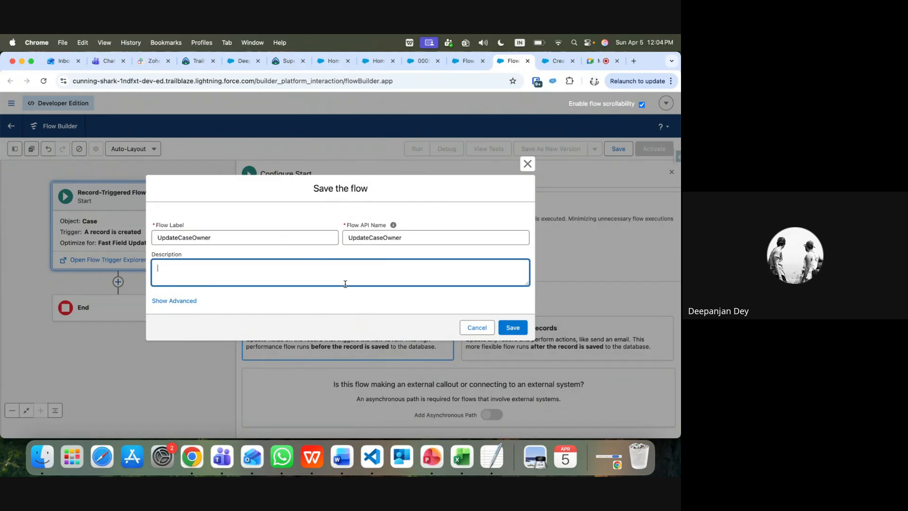
click(513, 328)
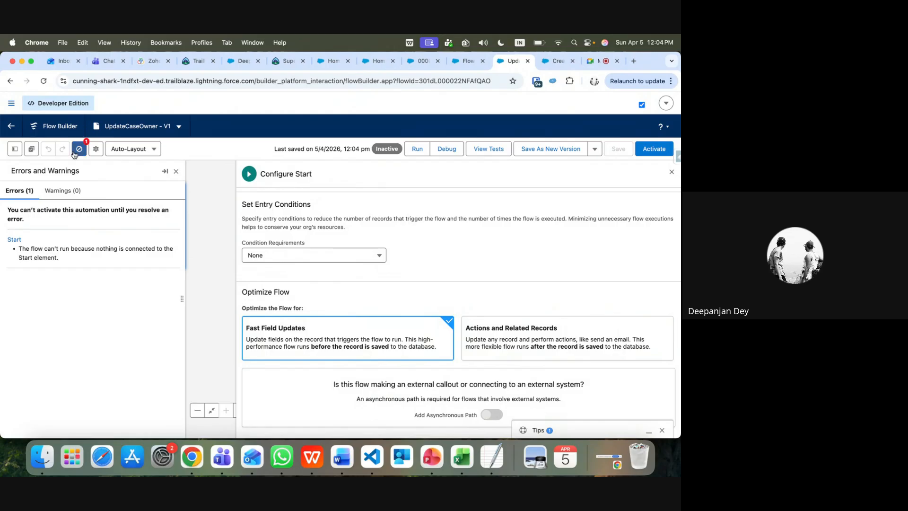
click(133, 149)
click(140, 183)
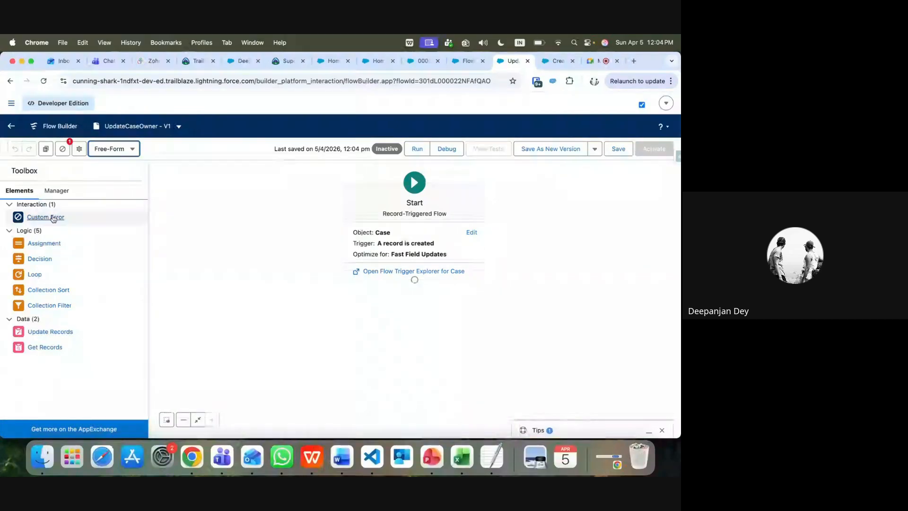
Add a Get Records element labelled GetUserId that queries the User object
drag(53, 243, 409, 299)
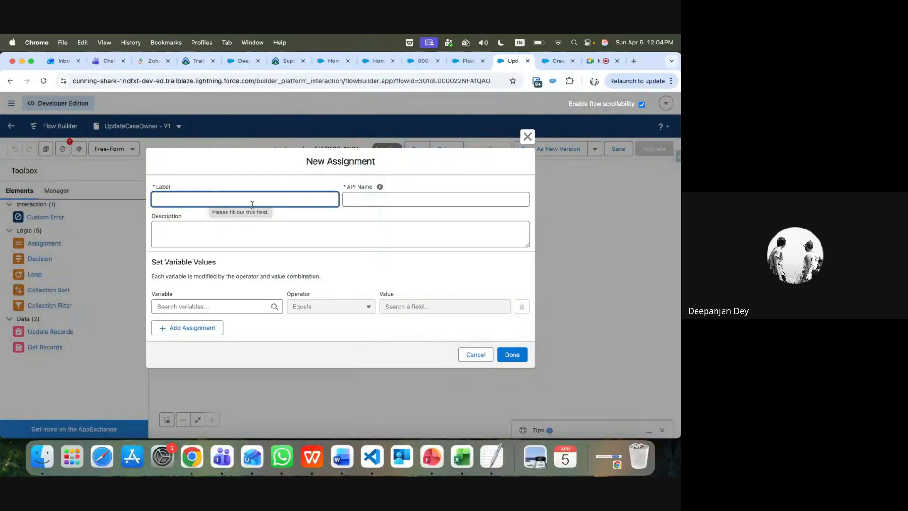
click(528, 137)
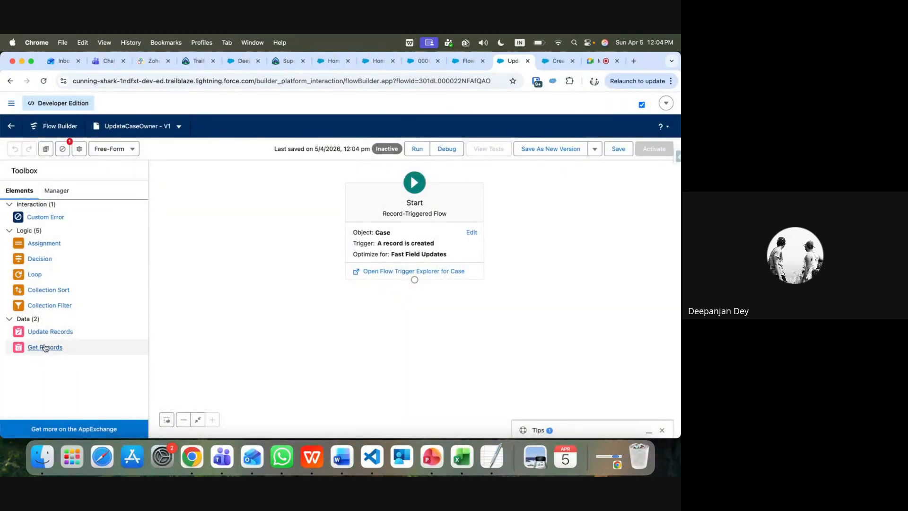
drag(45, 348, 412, 298)
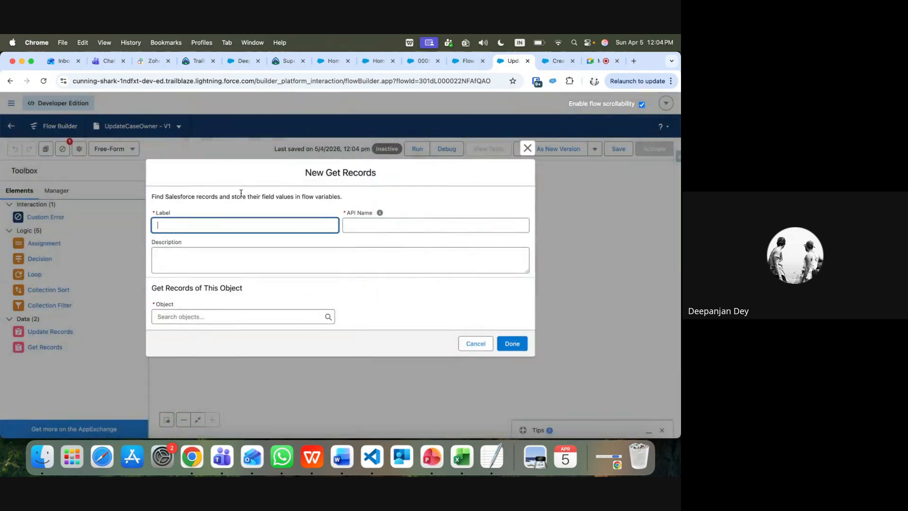
text(GetUserId)
click(312, 260)
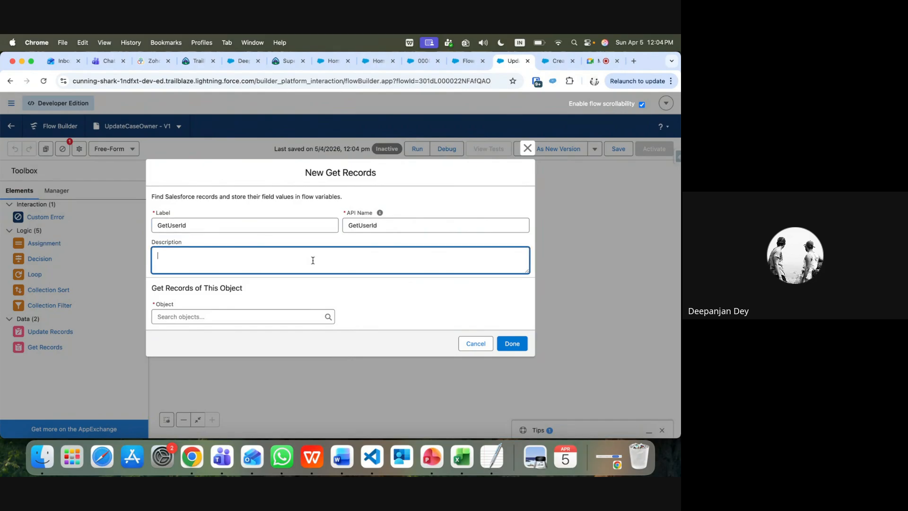
click(288, 316)
text(u)
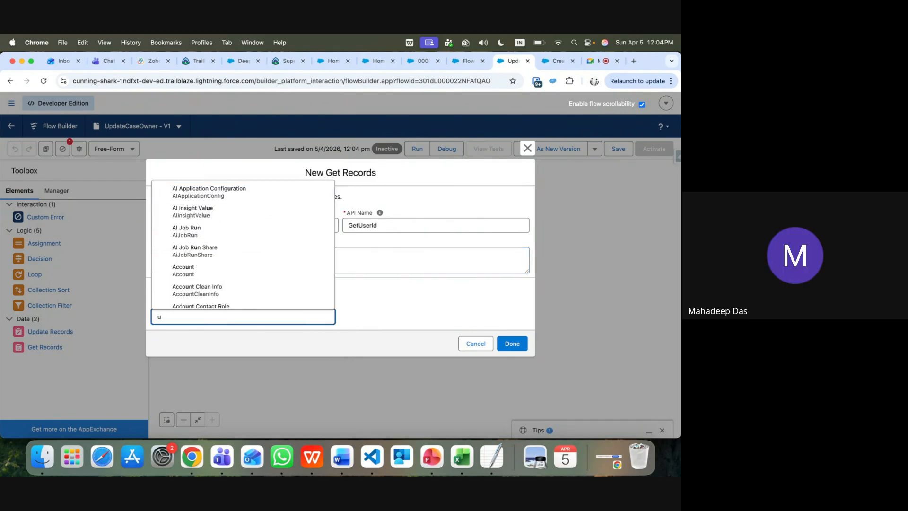
text(ser)
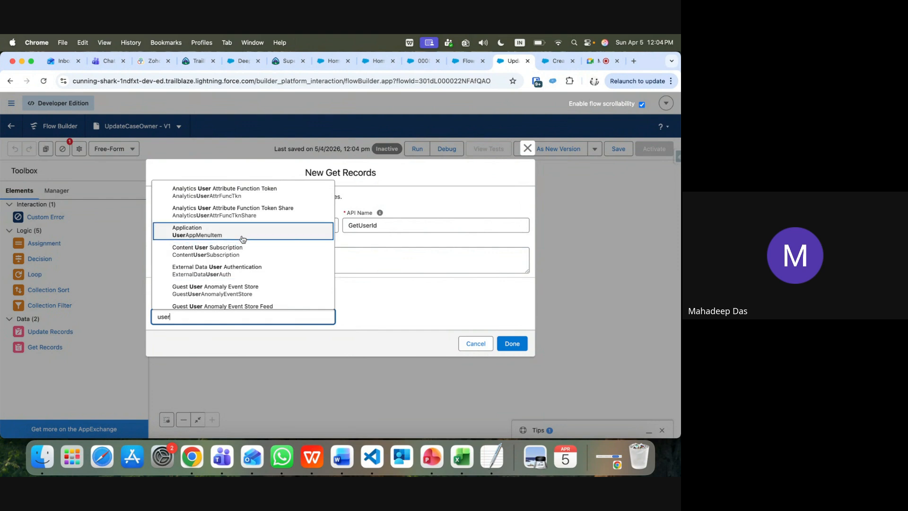
scroll(252, 292, down, 3)
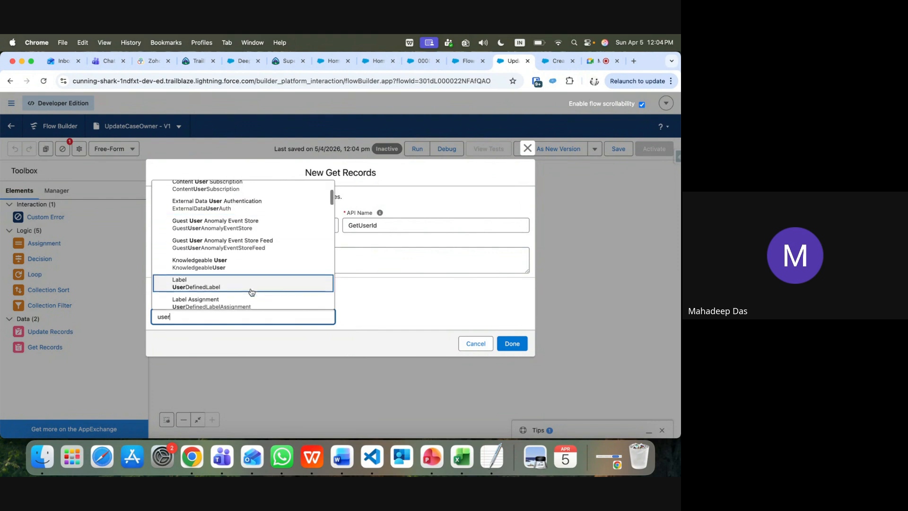
scroll(251, 292, down, 5)
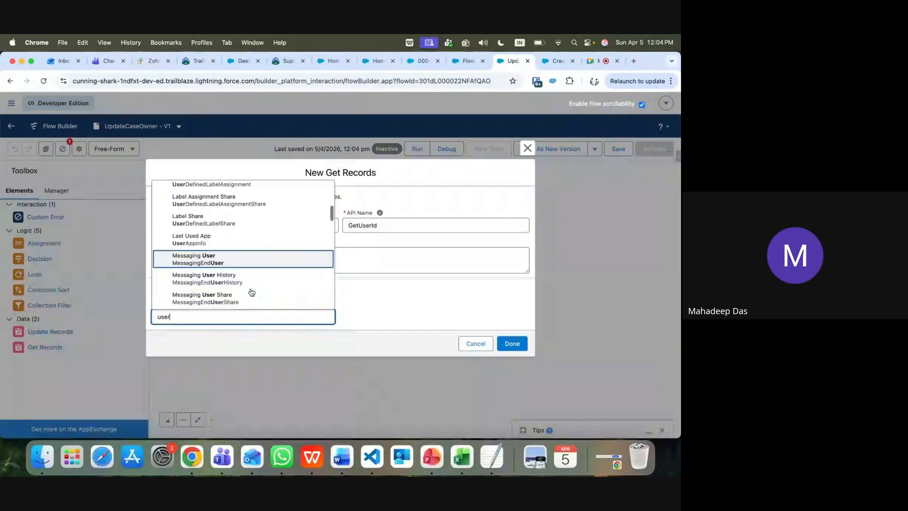
scroll(252, 292, down, 2)
scroll(252, 292, down, 4)
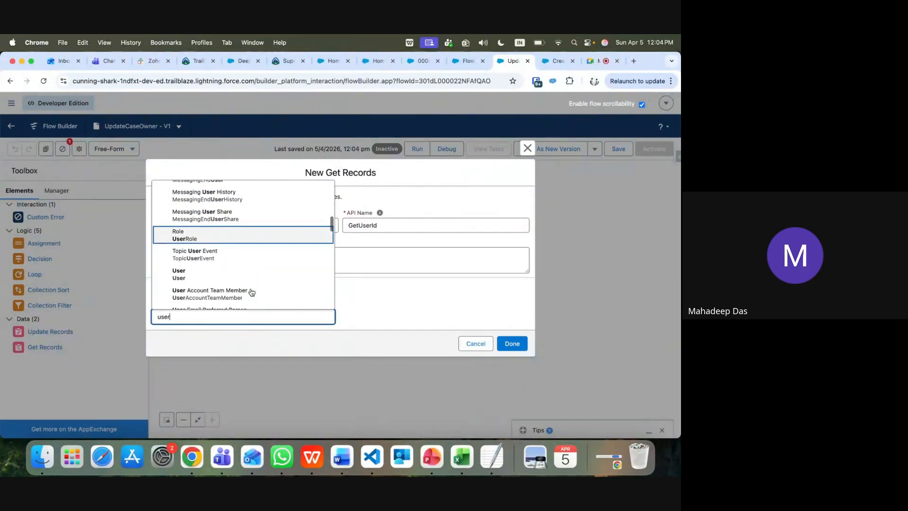
click(183, 265)
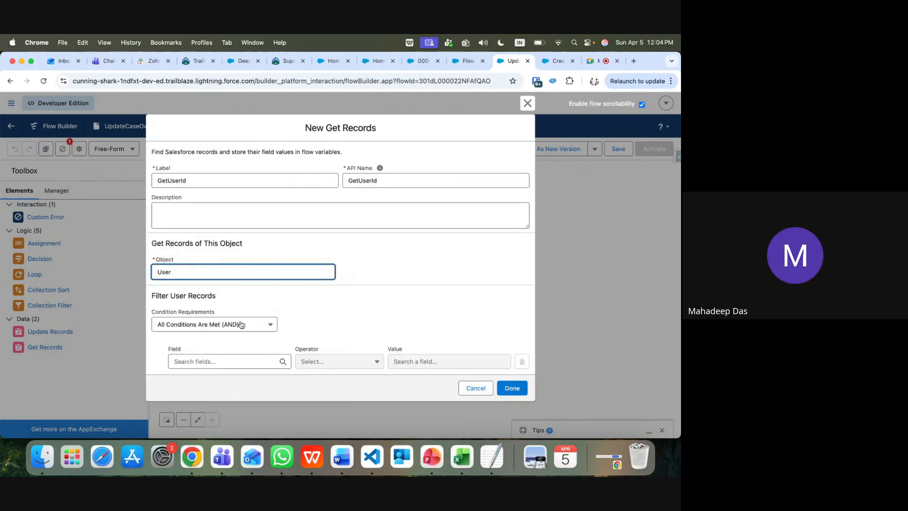
Filter GetUserId to users whose Department equals the triggering Case's Case Type
click(241, 362)
text(dep)
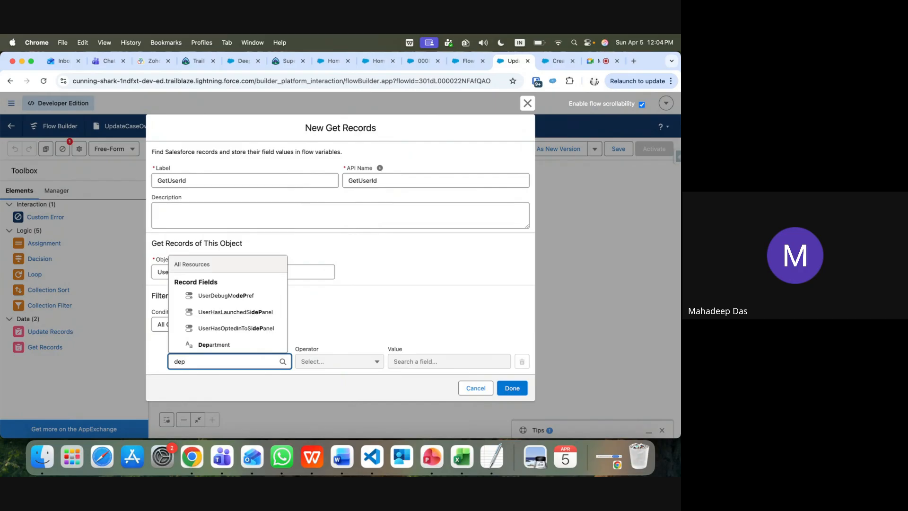
click(227, 345)
click(401, 359)
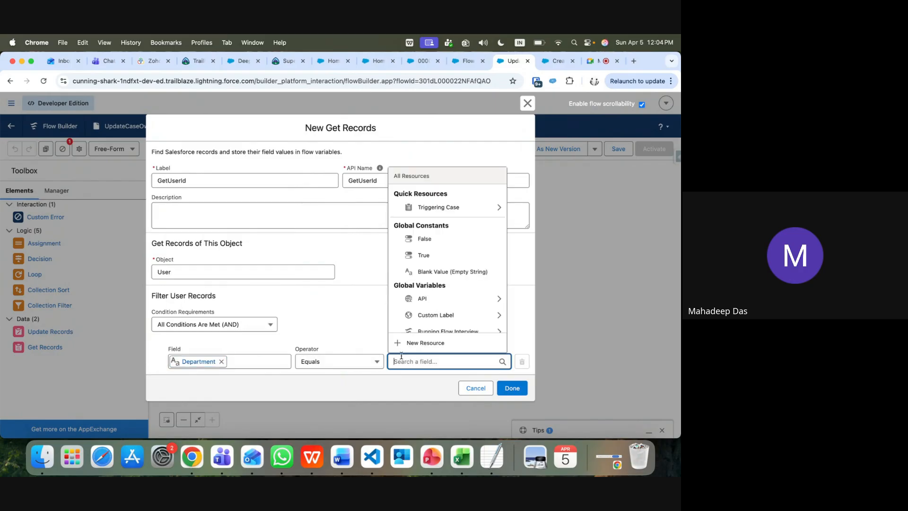
click(437, 210)
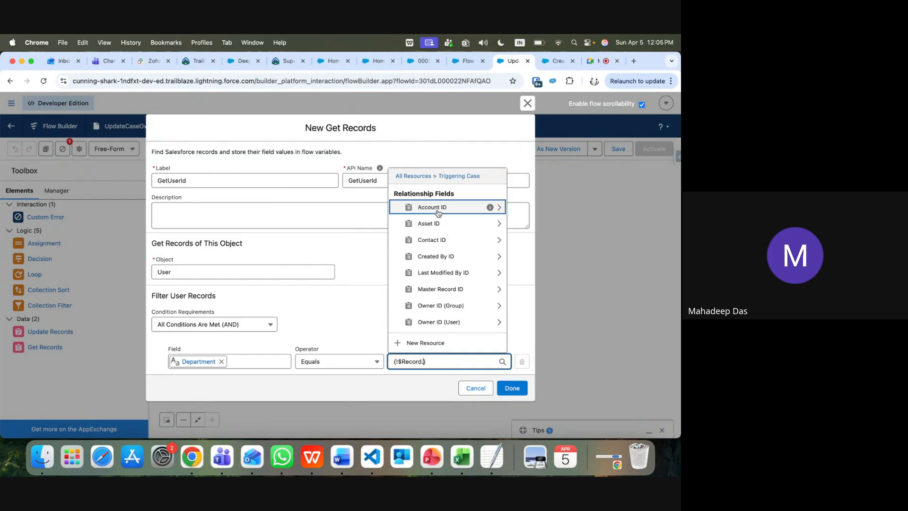
text(ty)
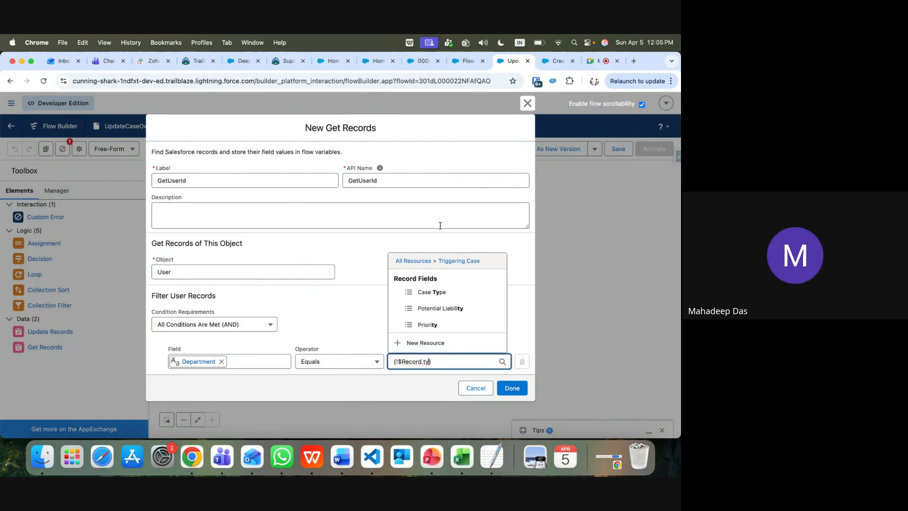
click(443, 294)
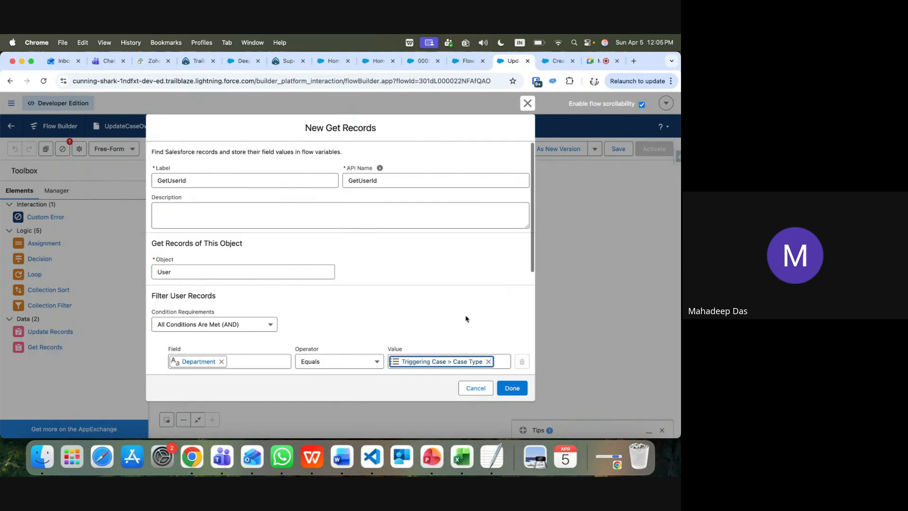
scroll(466, 319, down, 5)
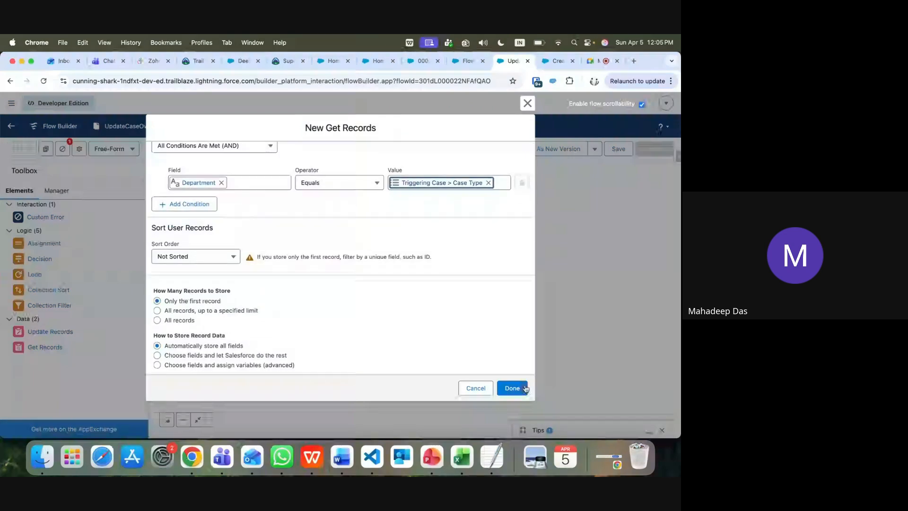
click(507, 385)
Review the GetUserId settings, then connect the element beneath Start
double_click(413, 303)
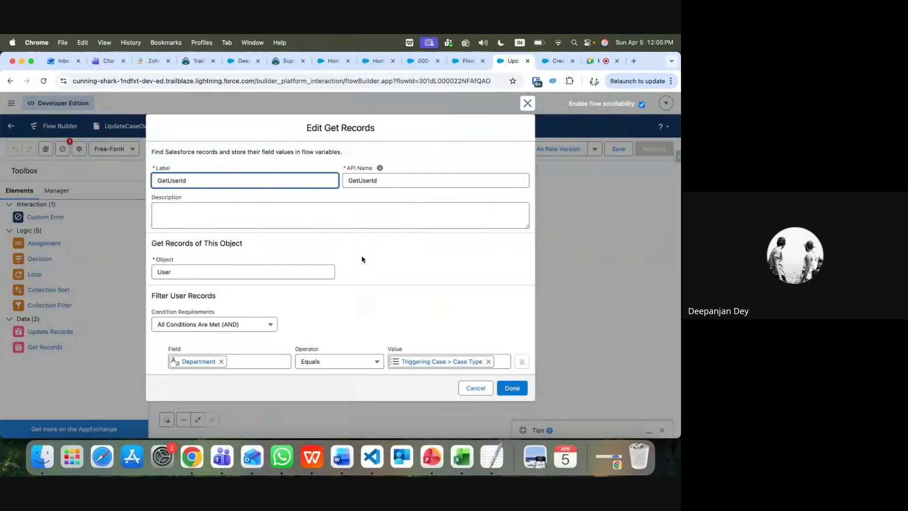
scroll(363, 260, down, 1)
scroll(363, 260, down, 5)
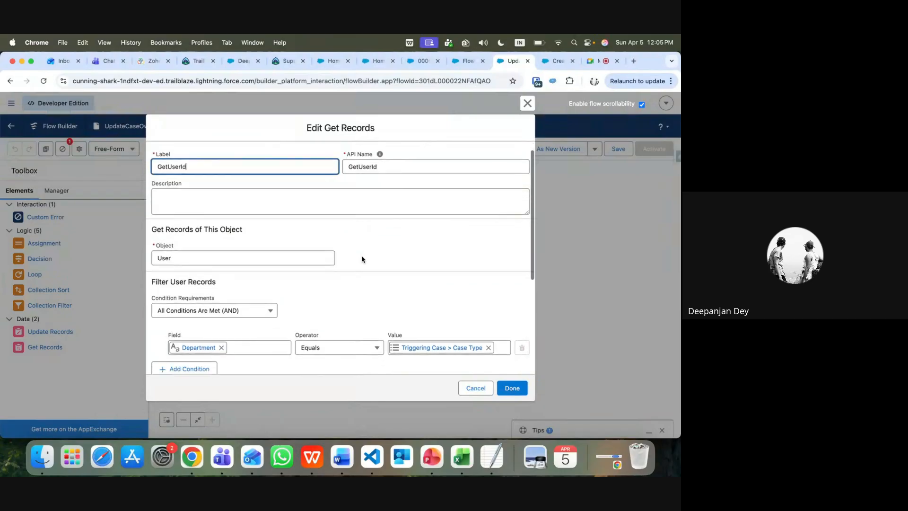
scroll(363, 260, up, 5)
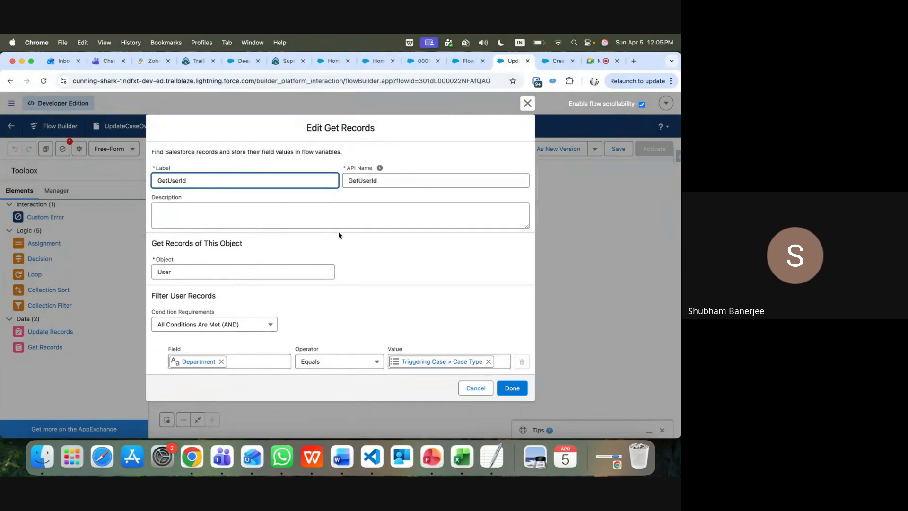
scroll(304, 264, down, 2)
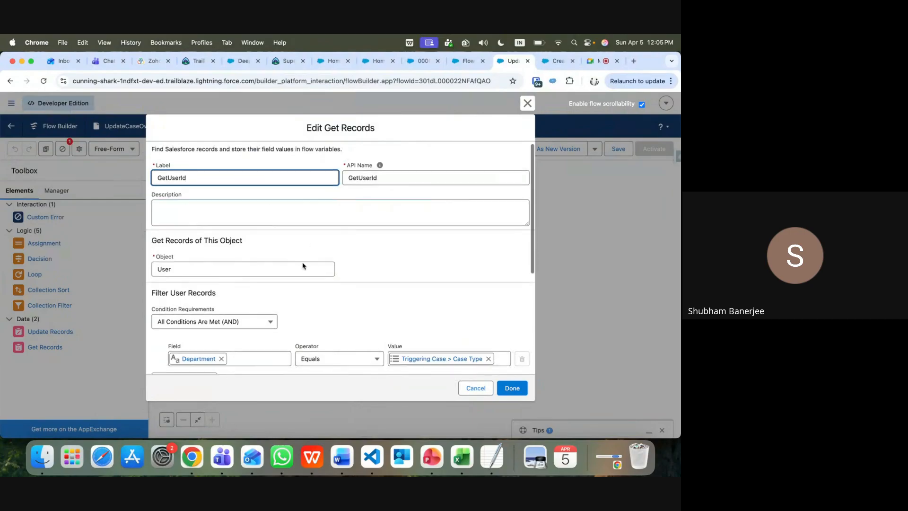
scroll(302, 266, down, 2)
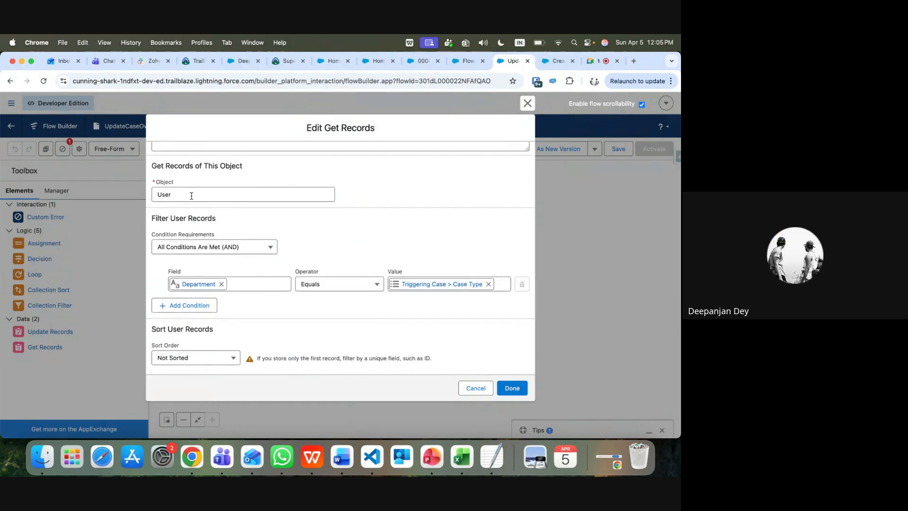
scroll(269, 313, down, 5)
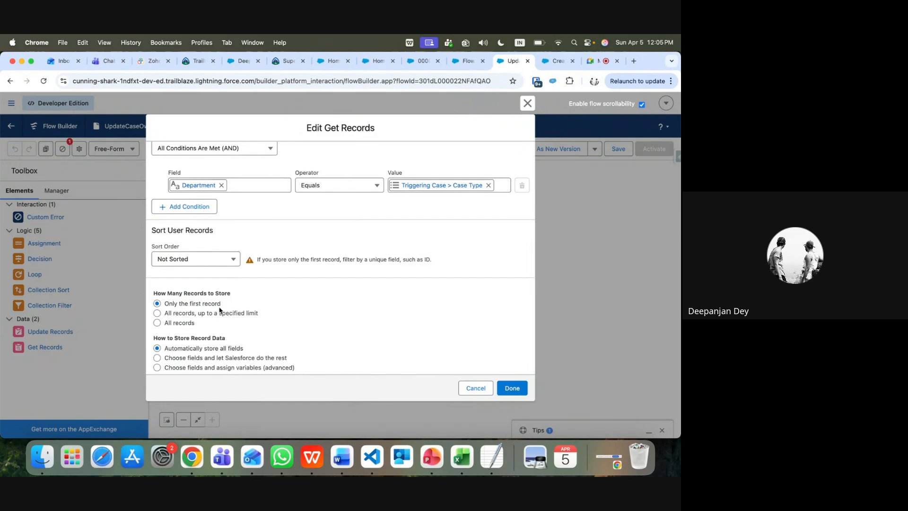
scroll(220, 310, up, 4)
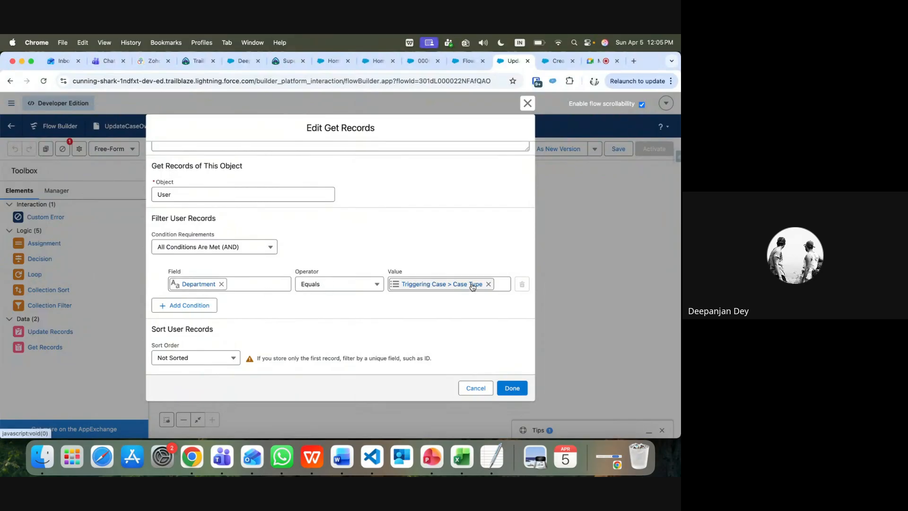
scroll(415, 319, down, 3)
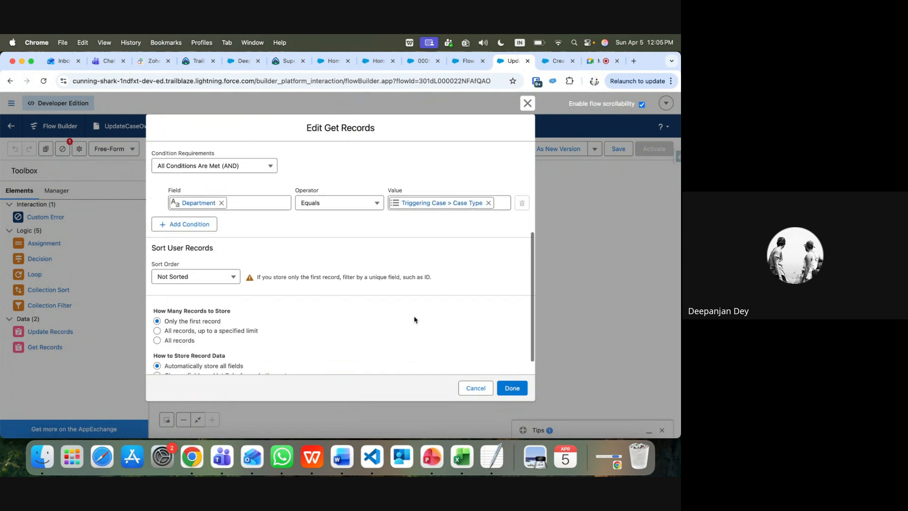
scroll(415, 320, down, 1)
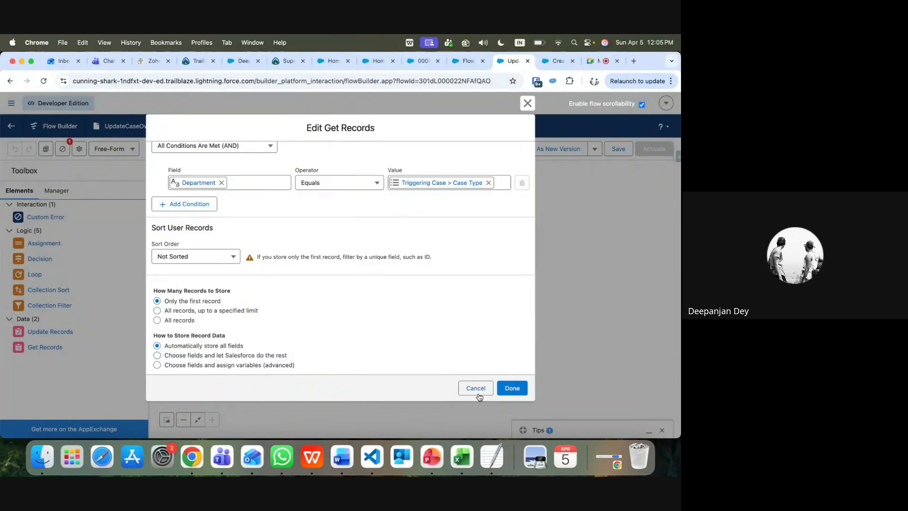
click(519, 389)
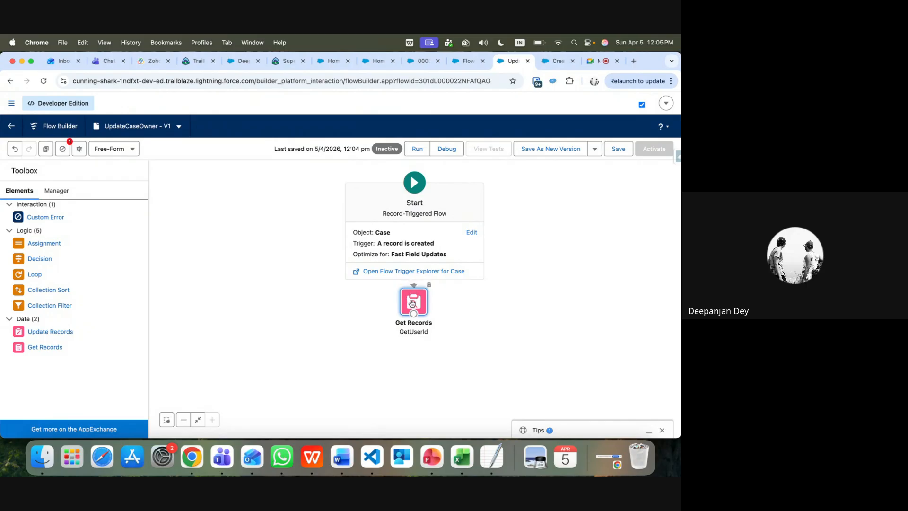
drag(412, 300, 413, 315)
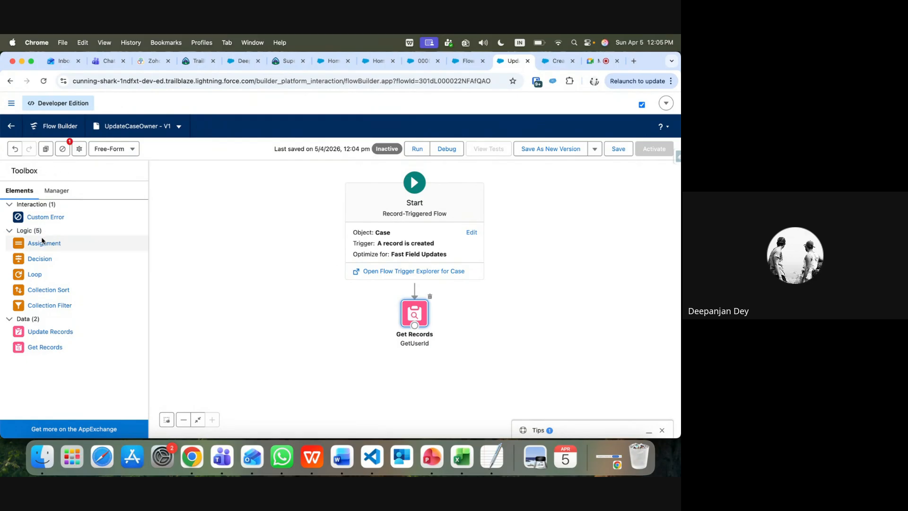
drag(41, 244, 413, 378)
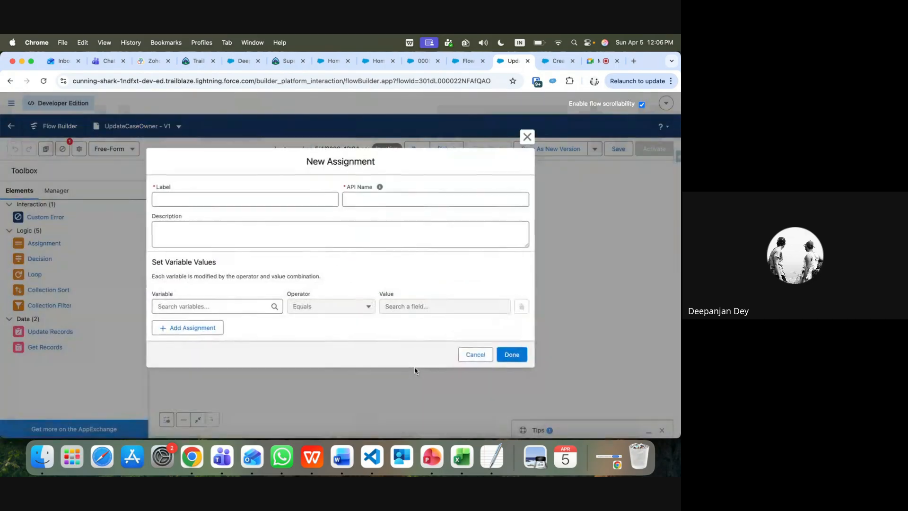
Label the Assignment UpdateOwner and set its variable to the triggering Case's Owner ID
text(Ass)
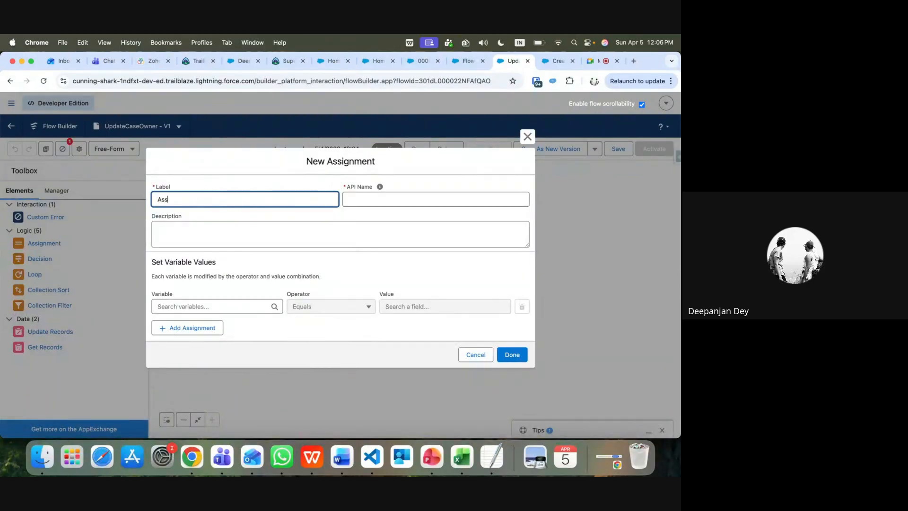
text(ig)
key(BackSpace)
key(BackSpace)
key(BackSpace)
key(BackSpace)
text(Updarte)
key(BackSpace)
text(teOwner)
click(236, 306)
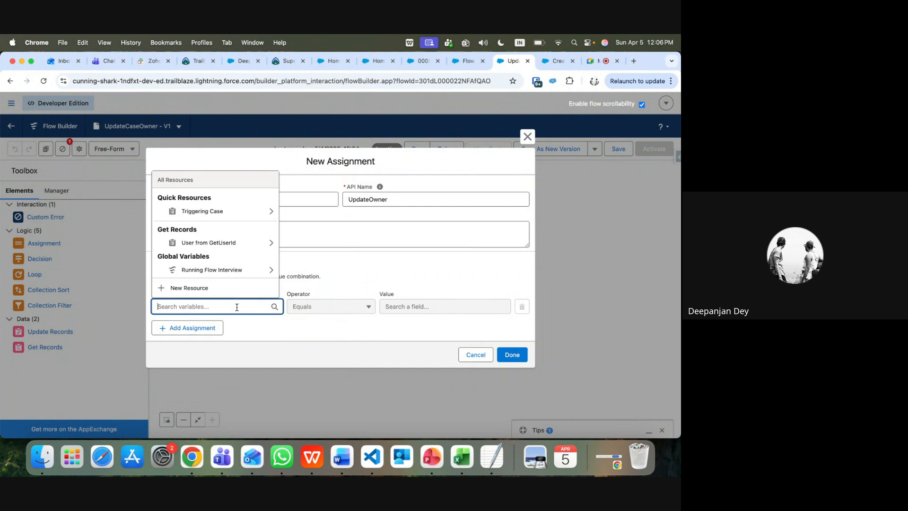
click(231, 212)
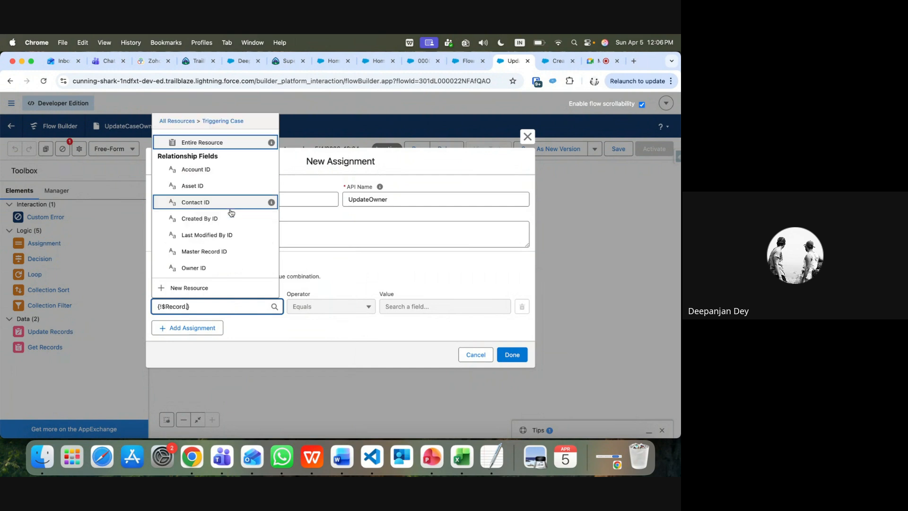
text(ow)
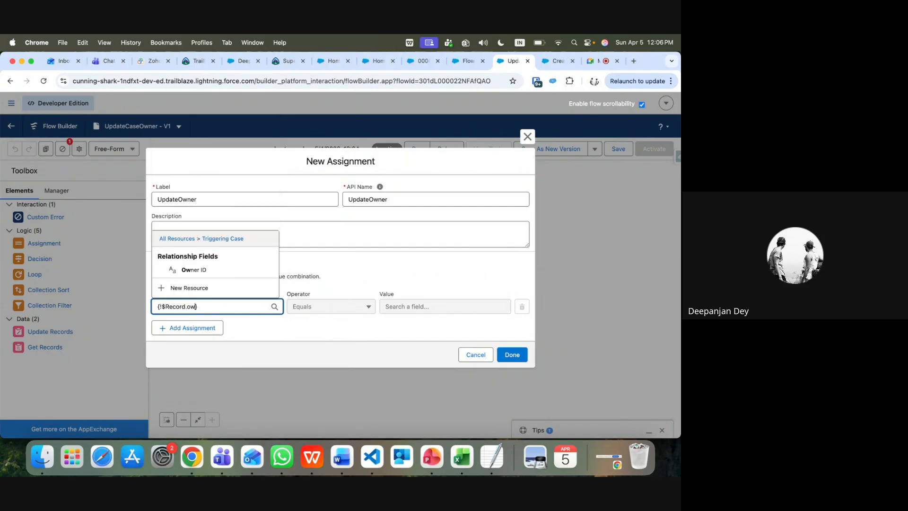
click(201, 270)
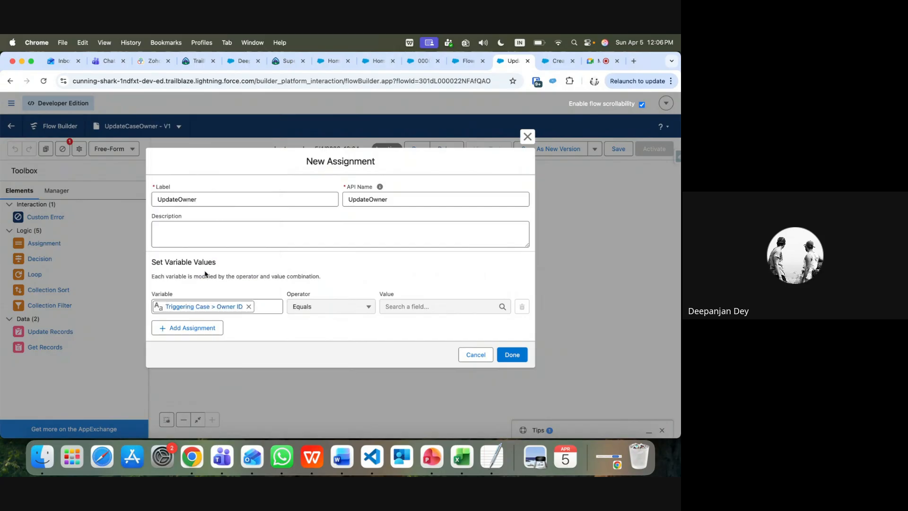
Use GetUserId's User ID as the assigned value and finish the assignment
click(407, 306)
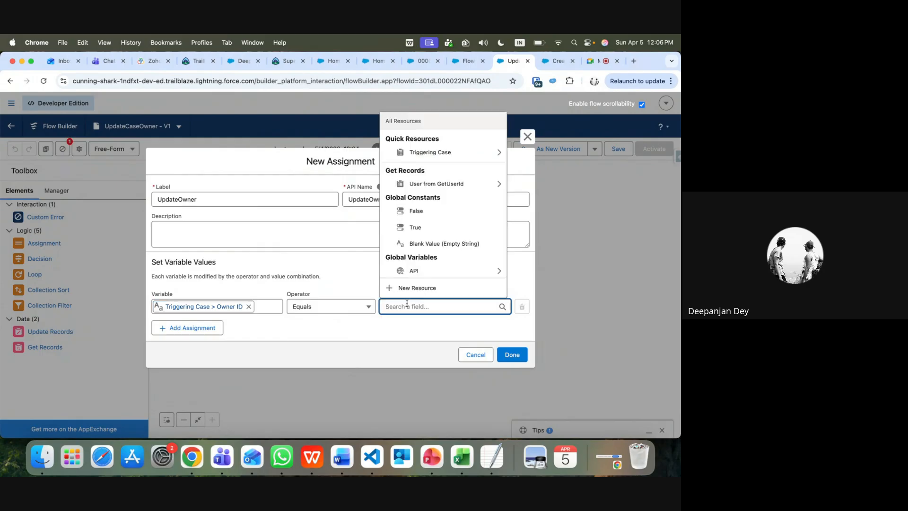
click(434, 184)
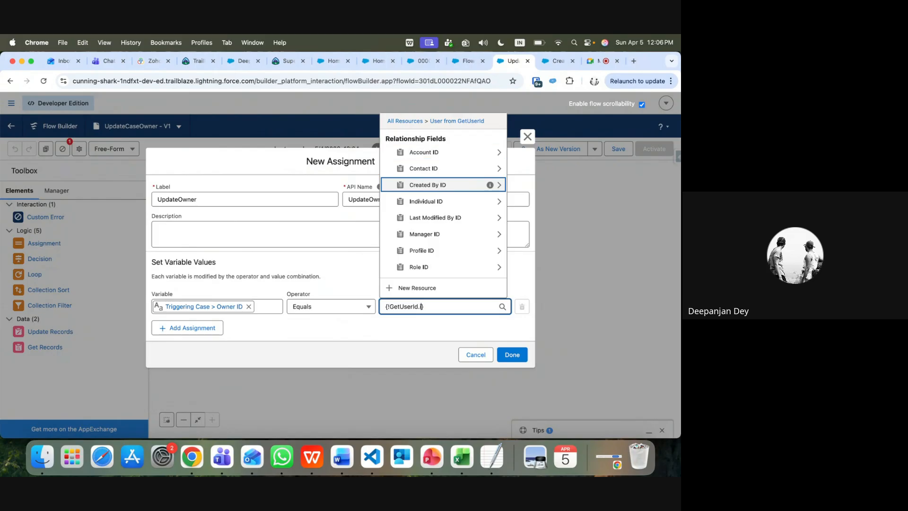
text(id)
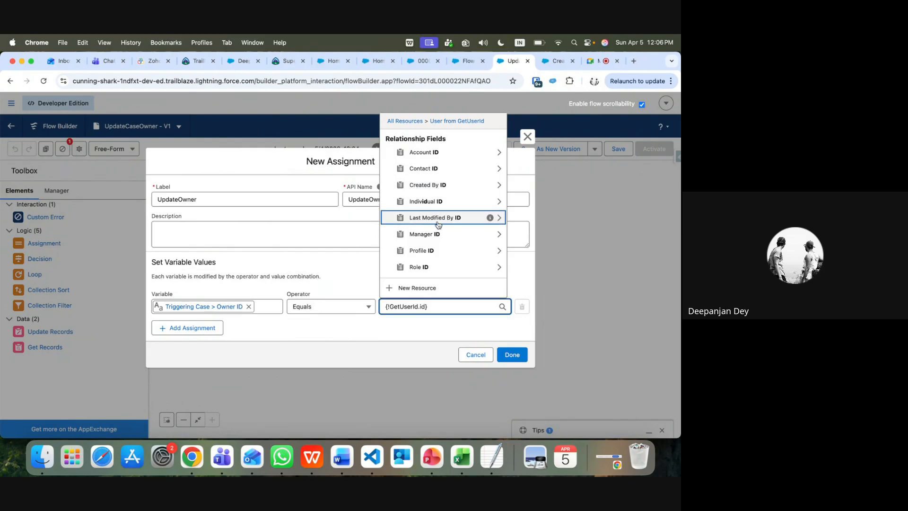
scroll(443, 243, down, 3)
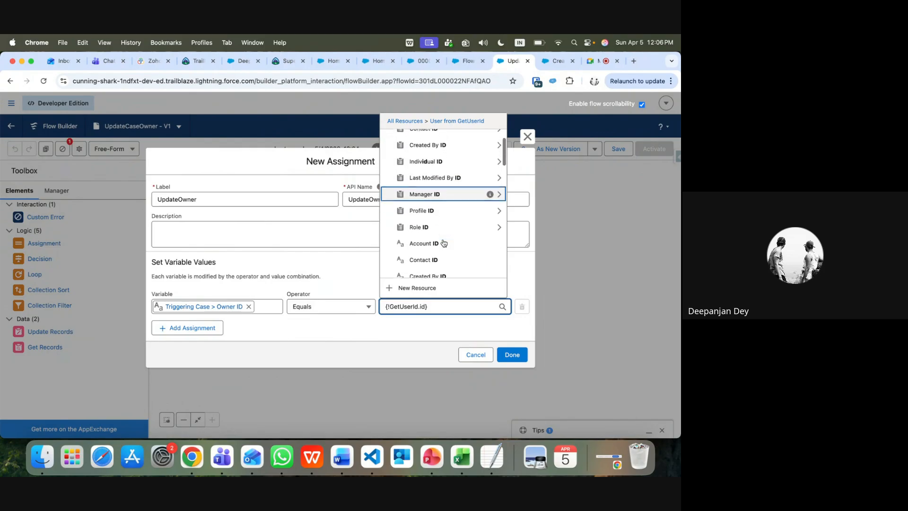
scroll(444, 242, down, 5)
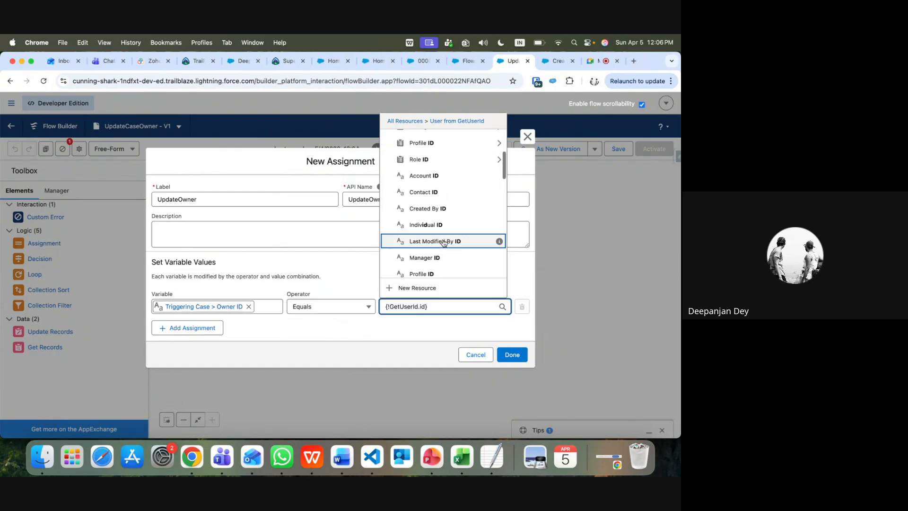
scroll(444, 243, down, 12)
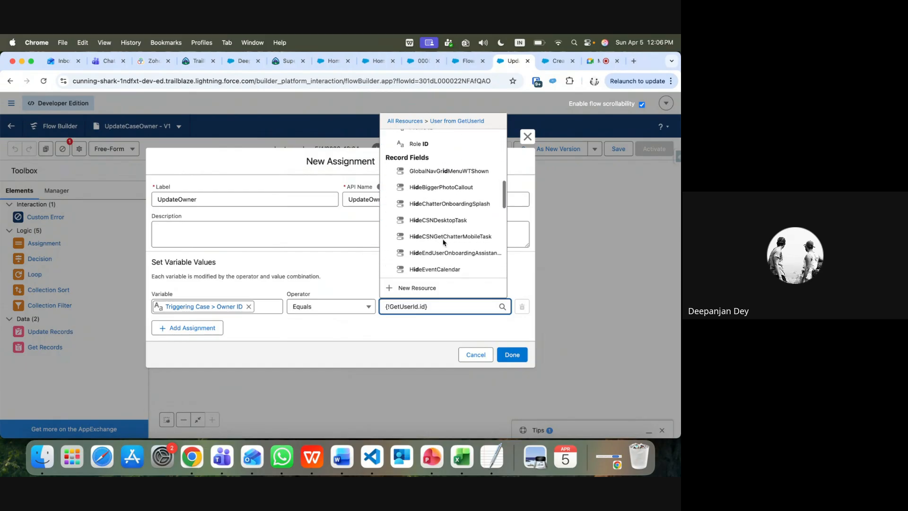
scroll(443, 242, down, 10)
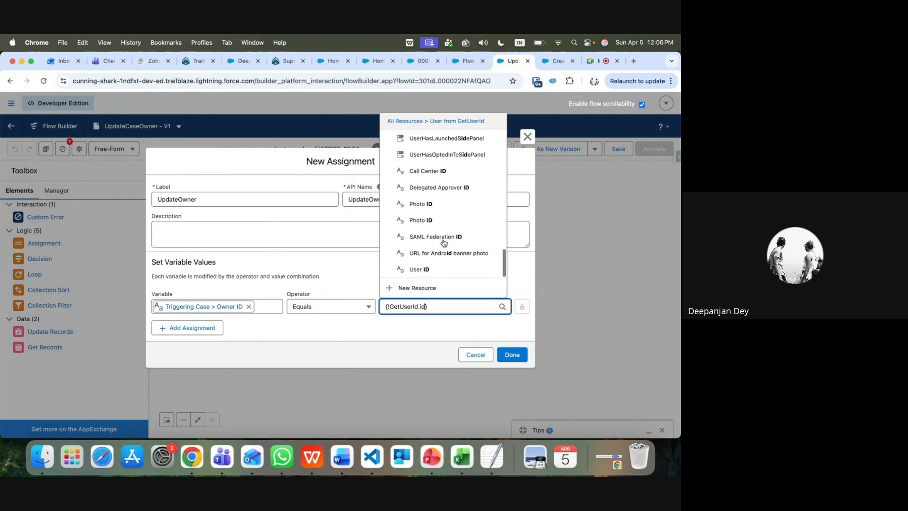
click(512, 355)
click(512, 354)
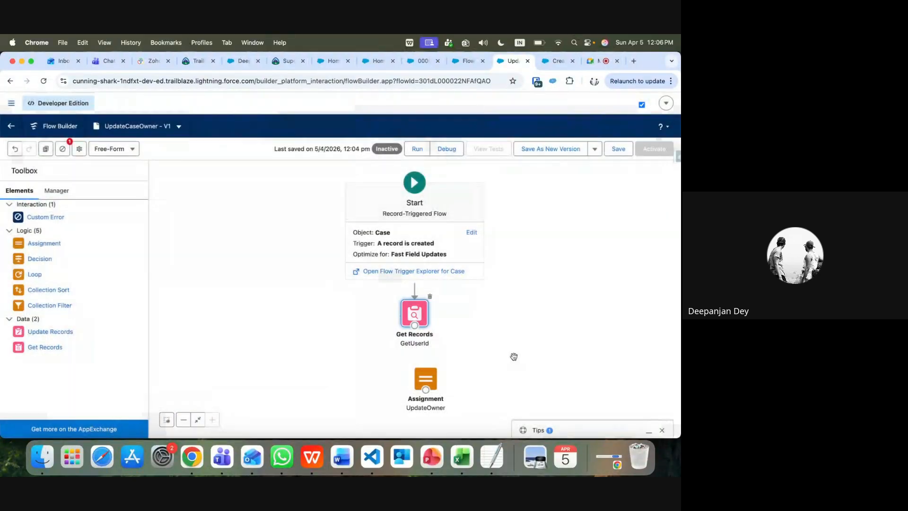
Connect GetUserId to UpdateOwner, then save and activate the UpdateCaseOwner flow
drag(432, 380, 420, 369)
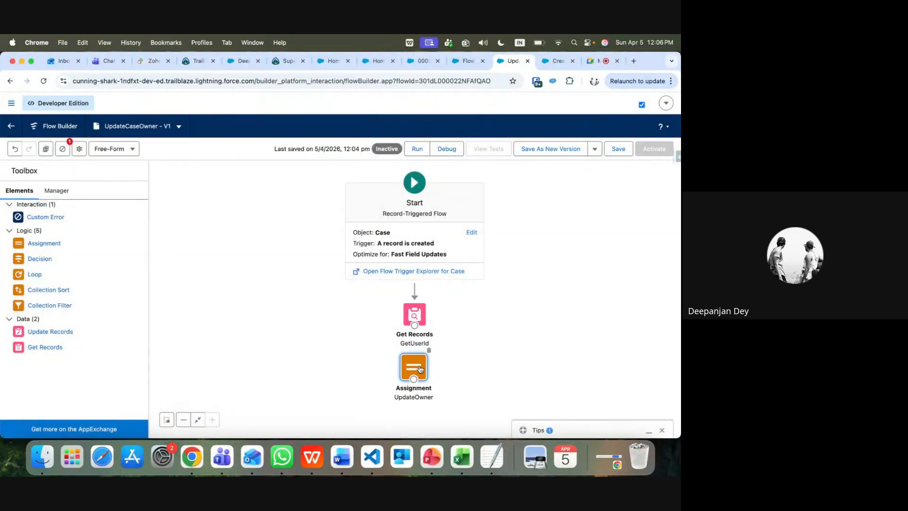
drag(415, 326, 417, 367)
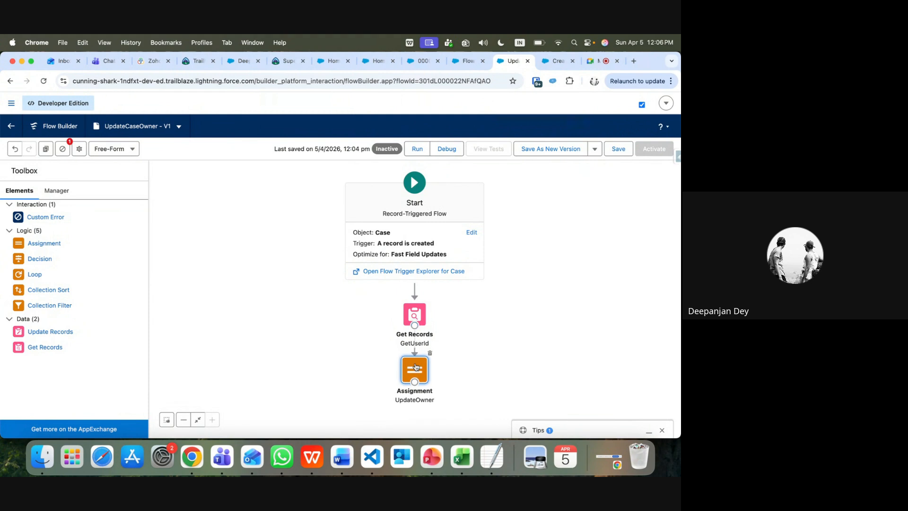
click(619, 150)
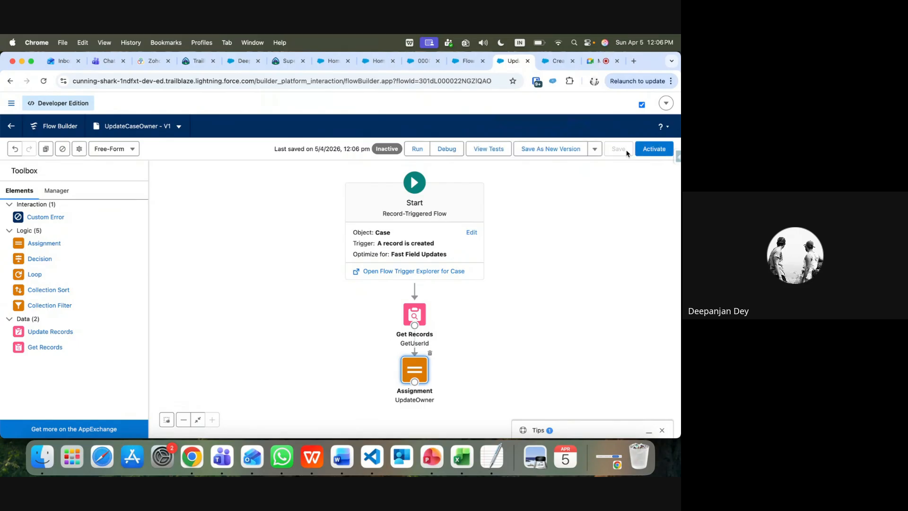
click(654, 149)
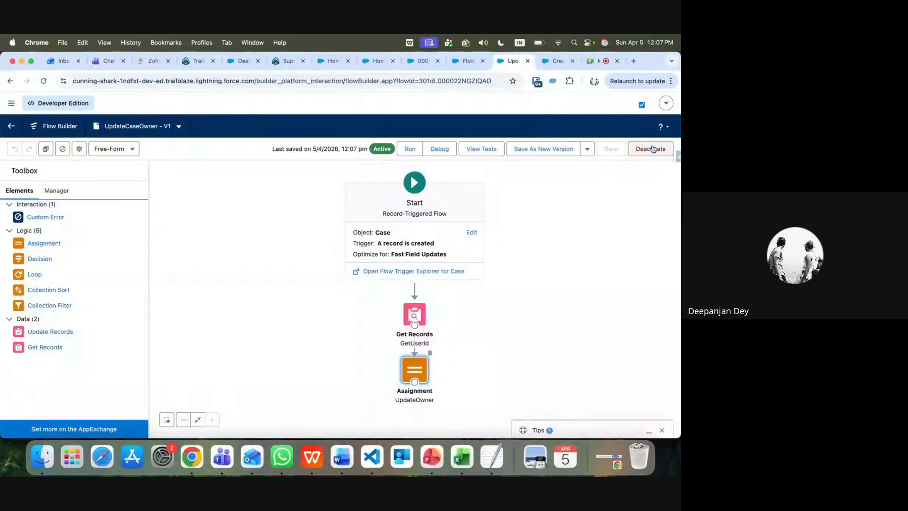
click(374, 61)
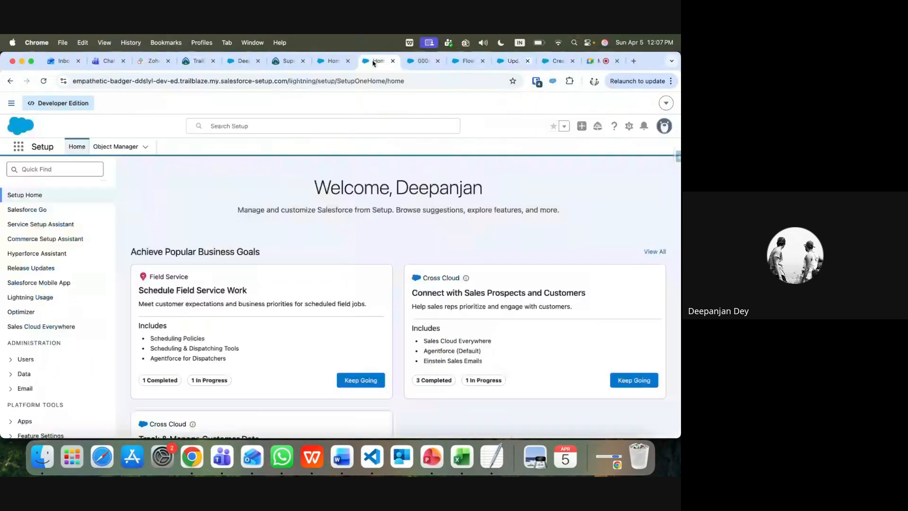
Open the case's contact record, delete the site's cookies and stored data, and reload
click(416, 61)
click(489, 331)
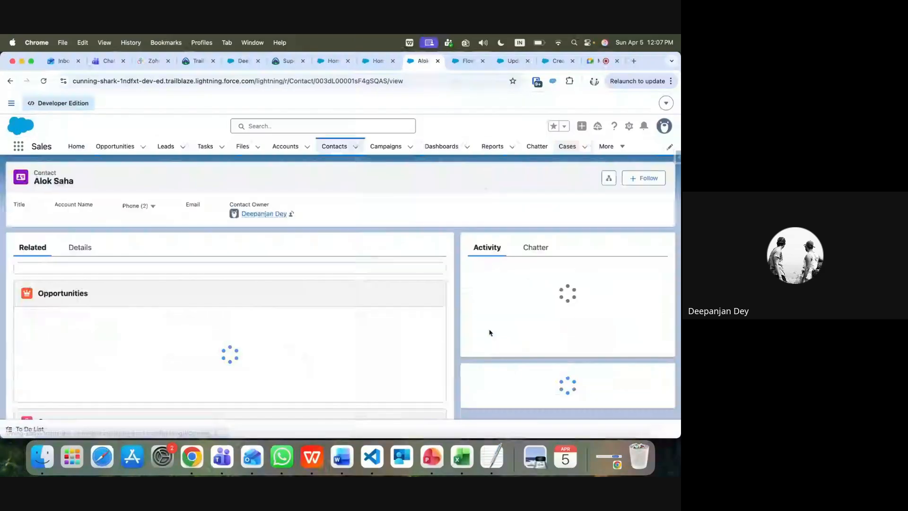
click(91, 79)
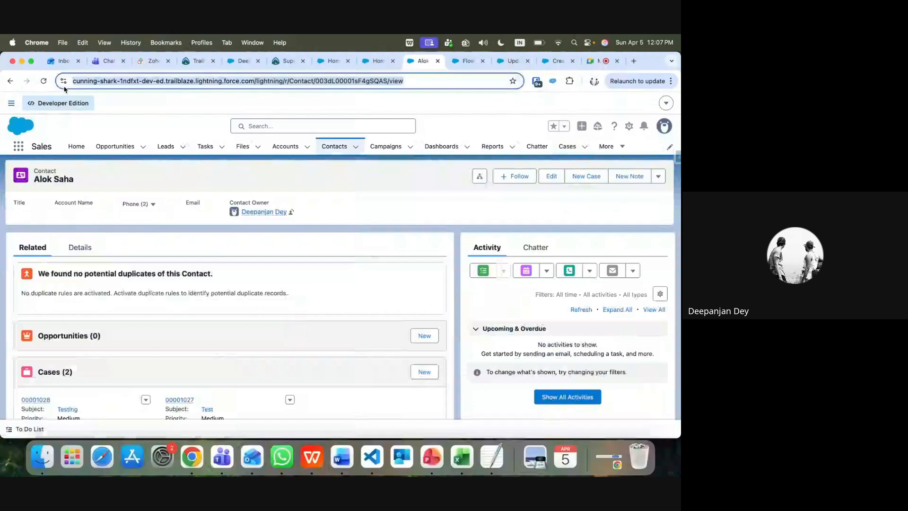
click(62, 81)
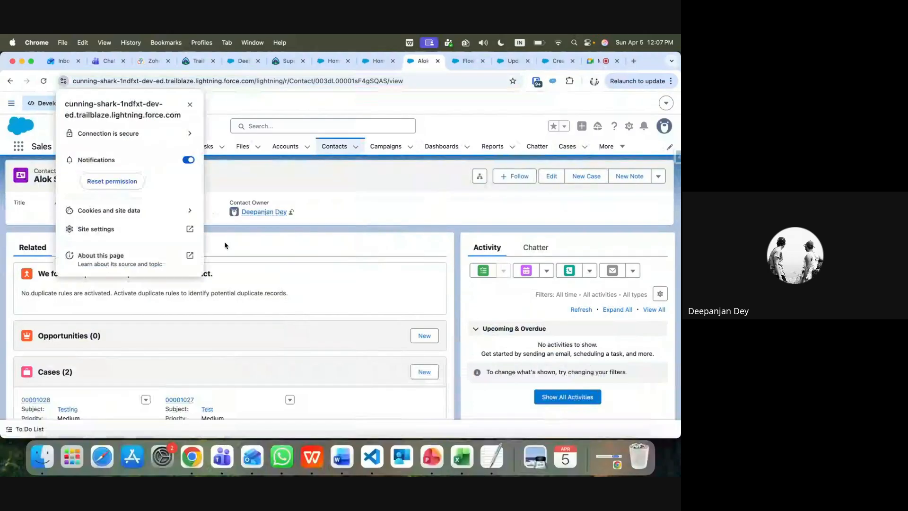
click(189, 208)
click(190, 204)
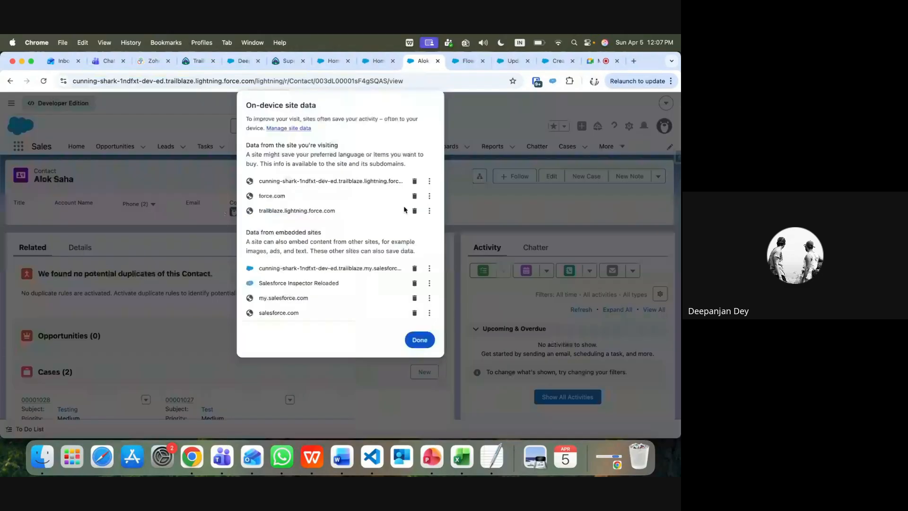
click(414, 182)
click(415, 182)
click(414, 182)
click(420, 321)
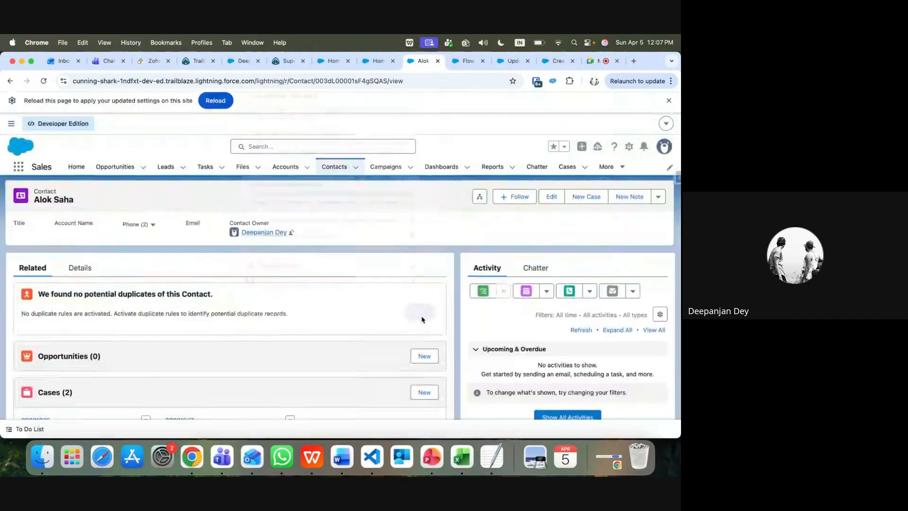
click(222, 102)
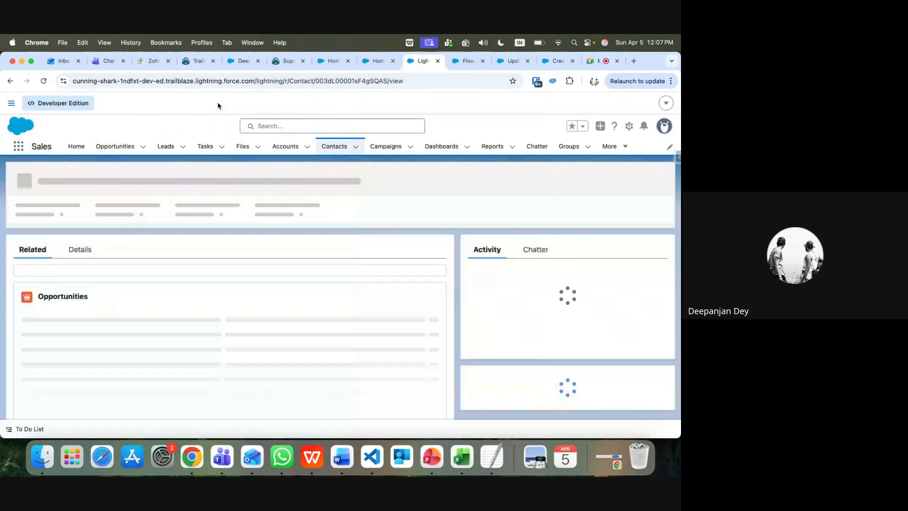
Submit a contact case with description 'Batch 48', status 'Flow Doubts' and type Electrical
scroll(416, 293, down, 5)
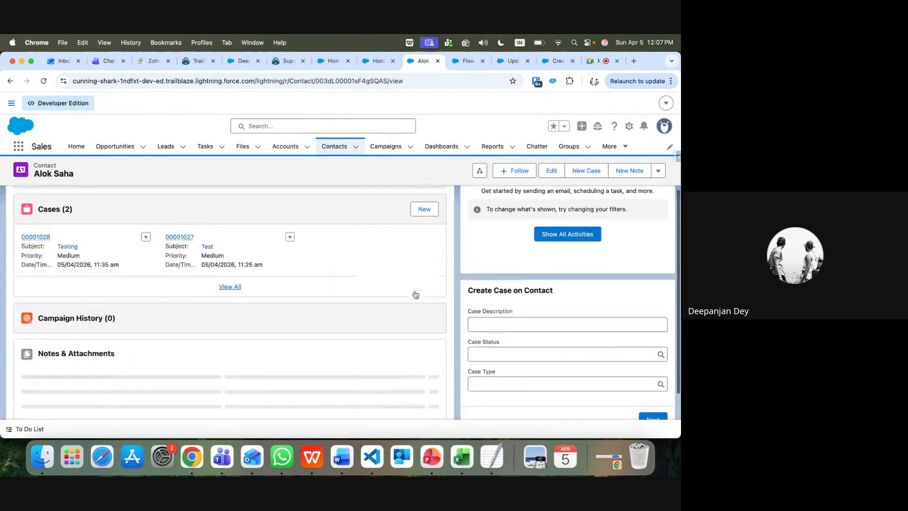
click(483, 308)
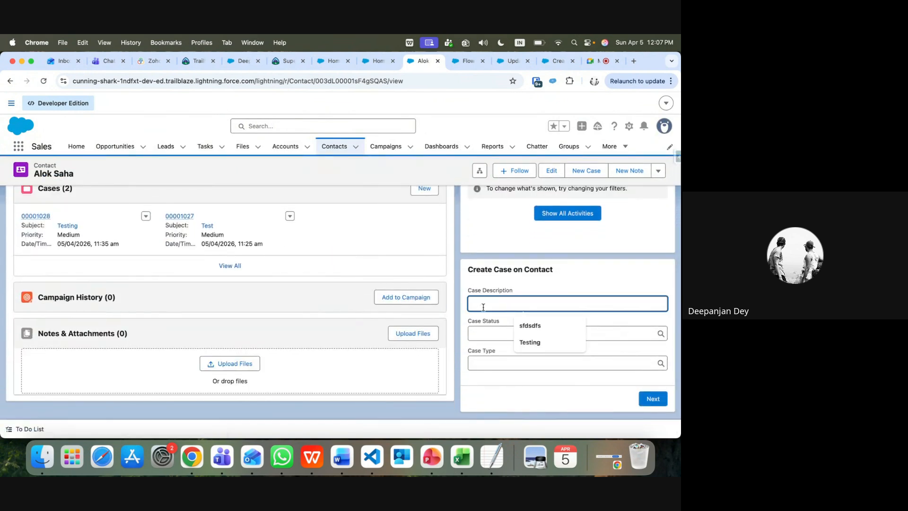
text(Batch)
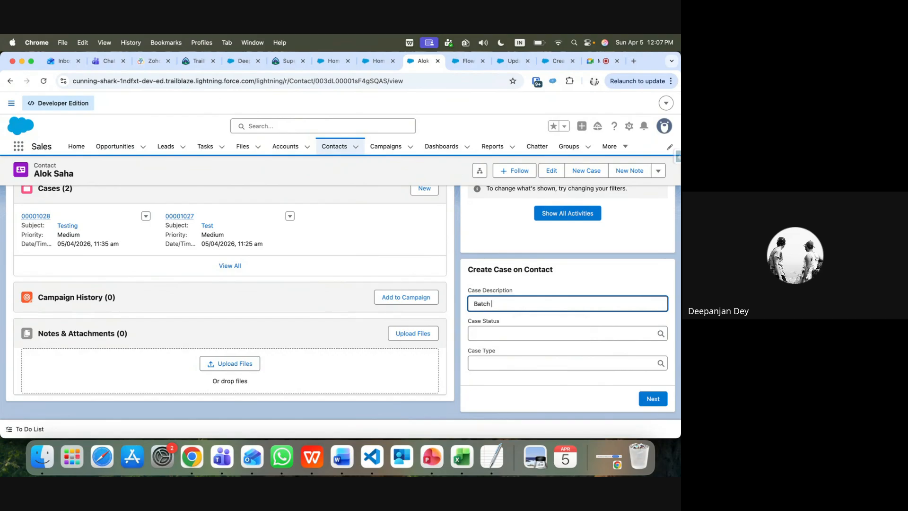
text( 48)
click(488, 332)
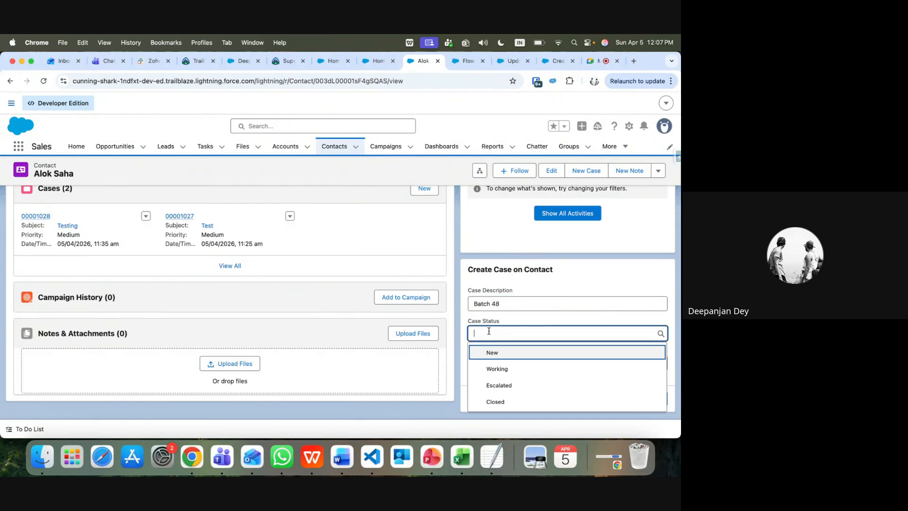
text(Fl)
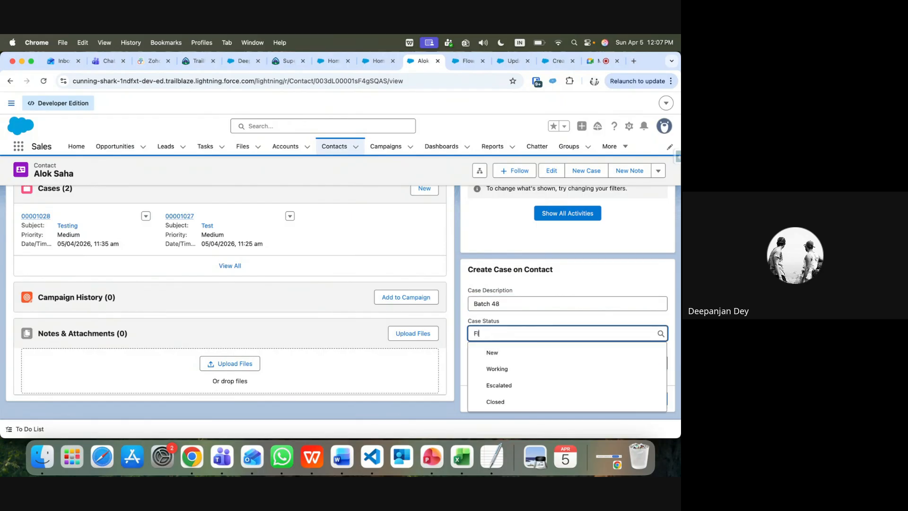
text(ow D)
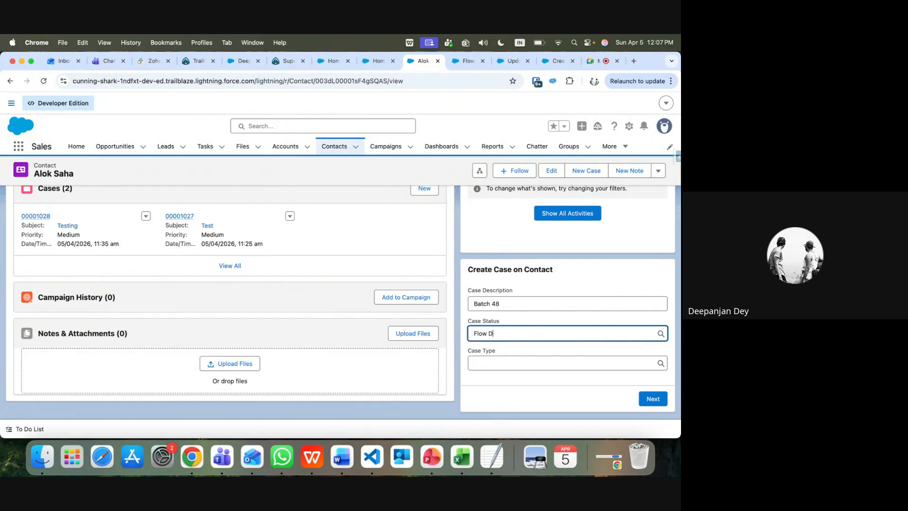
text(oubts)
click(522, 362)
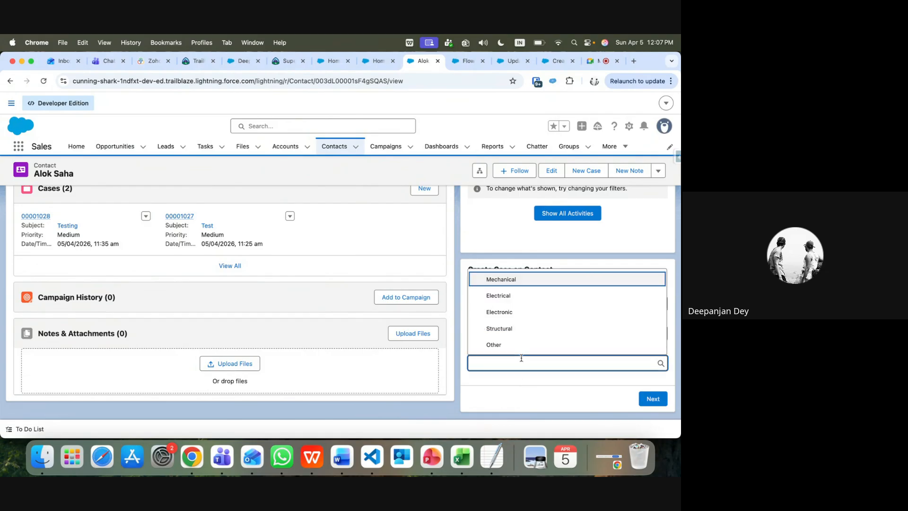
click(506, 297)
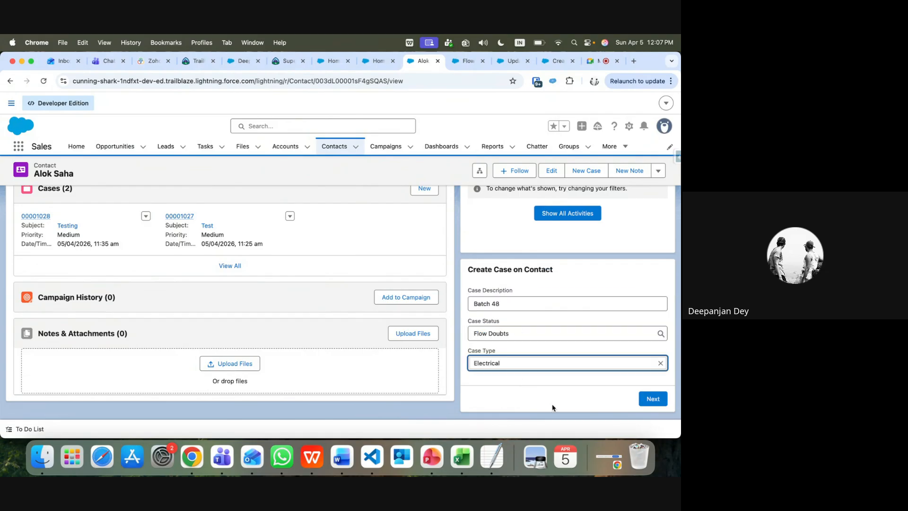
click(653, 399)
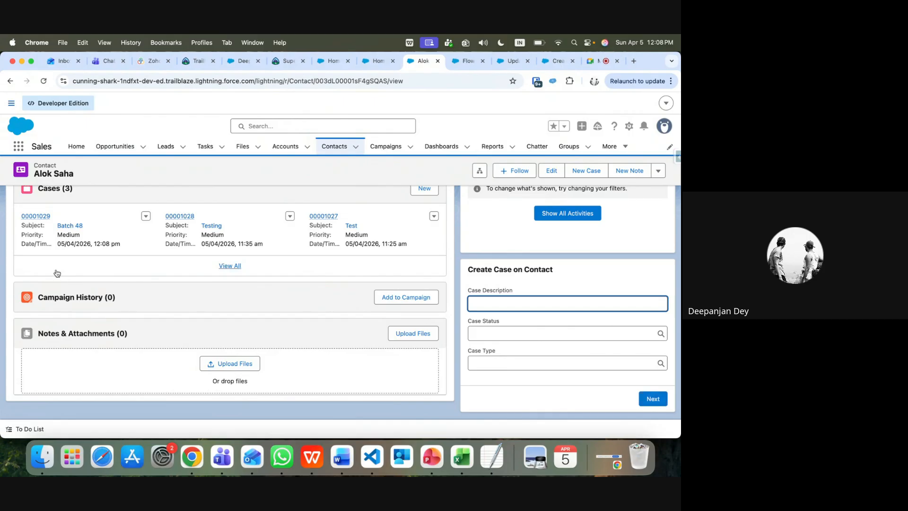
Open case 00001029 (Batch 48), confirm its owner is Automated Process, then stop presenting in Meet
click(43, 218)
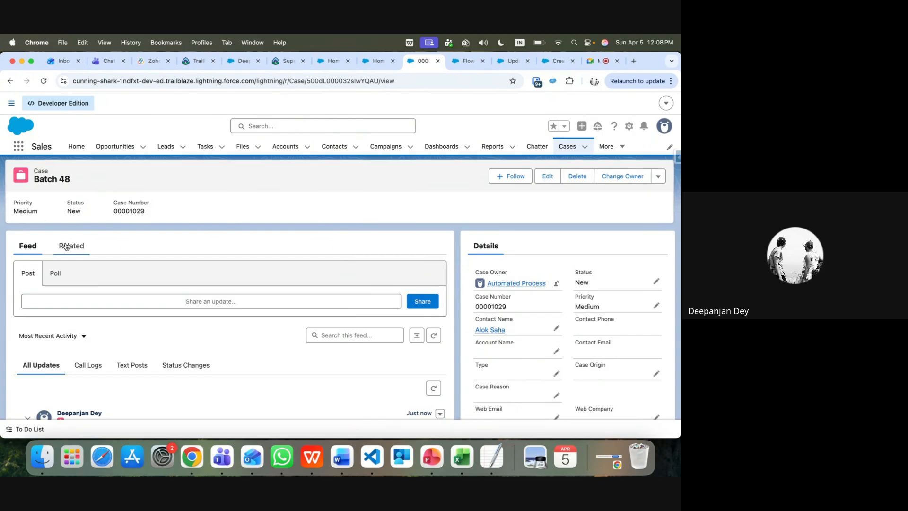
mouse_move(501, 282)
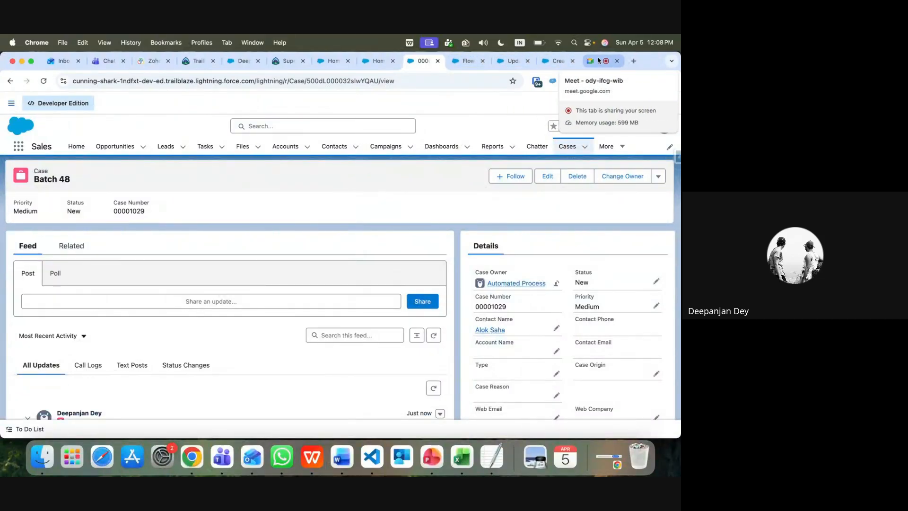
click(558, 61)
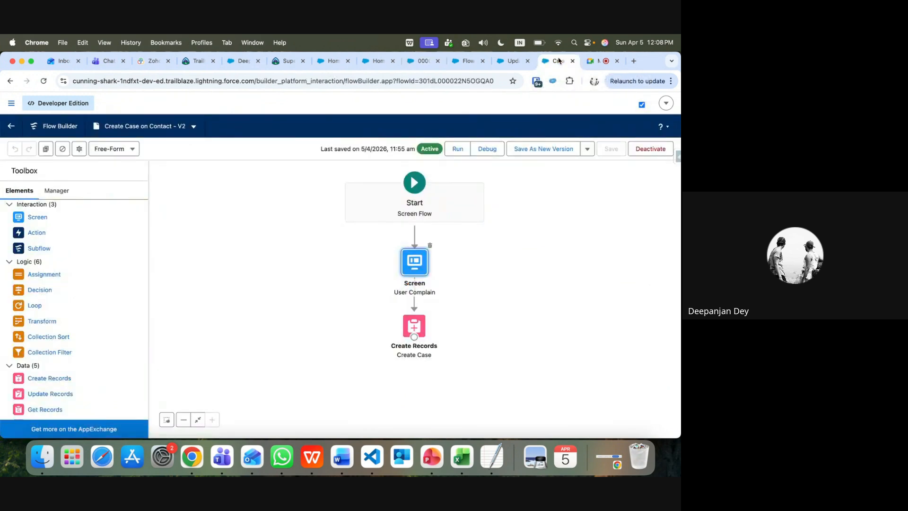
click(598, 61)
click(518, 108)
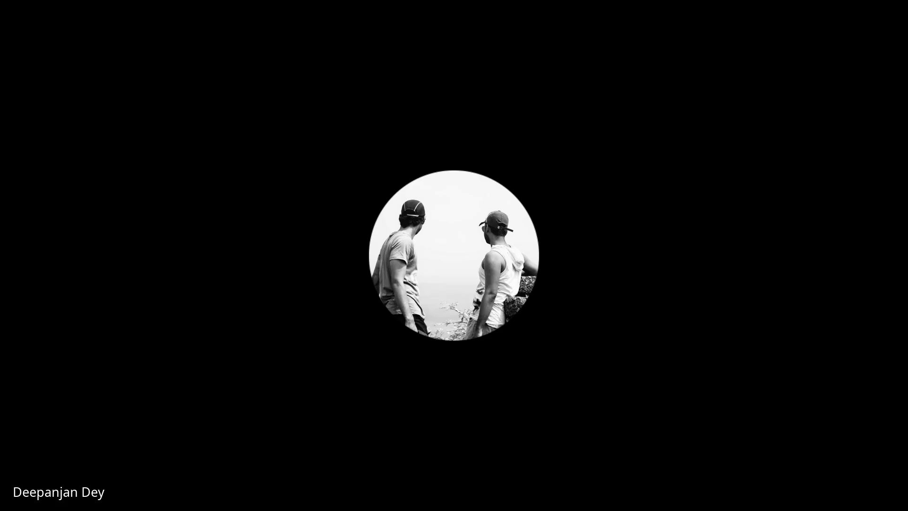